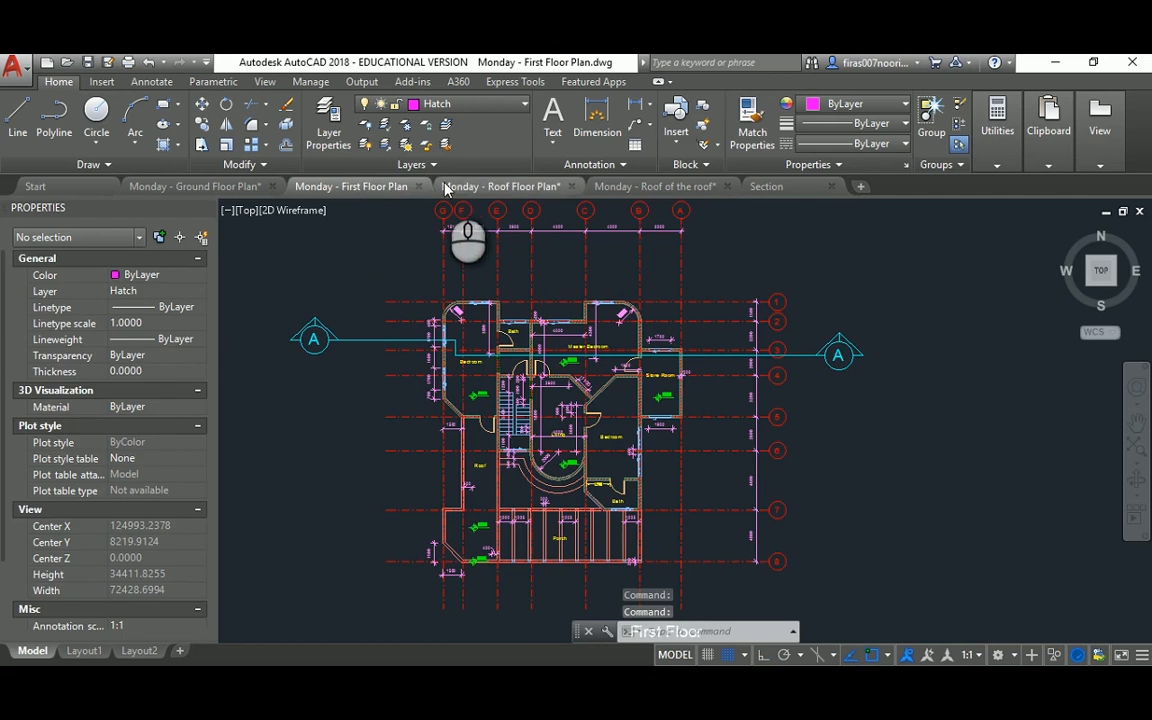
Step: Review the Roof Floor, Roof of the roof and Ground Floor plan drawings one after another
left_click(490, 186)
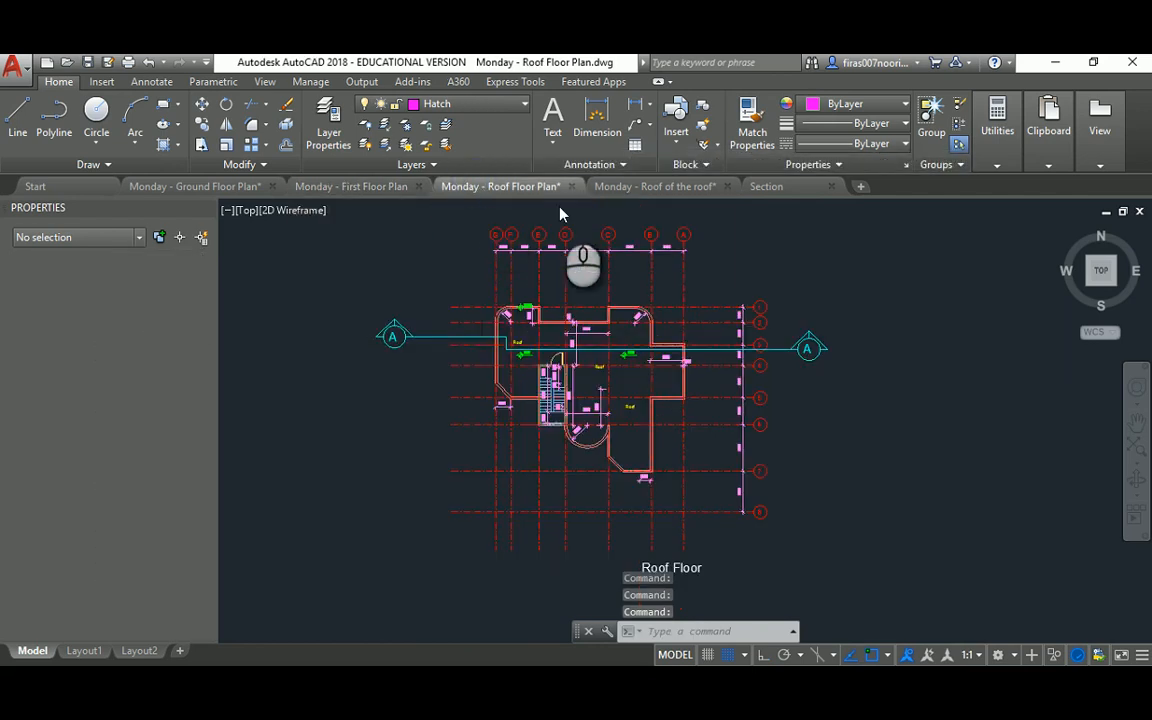
left_click(624, 187)
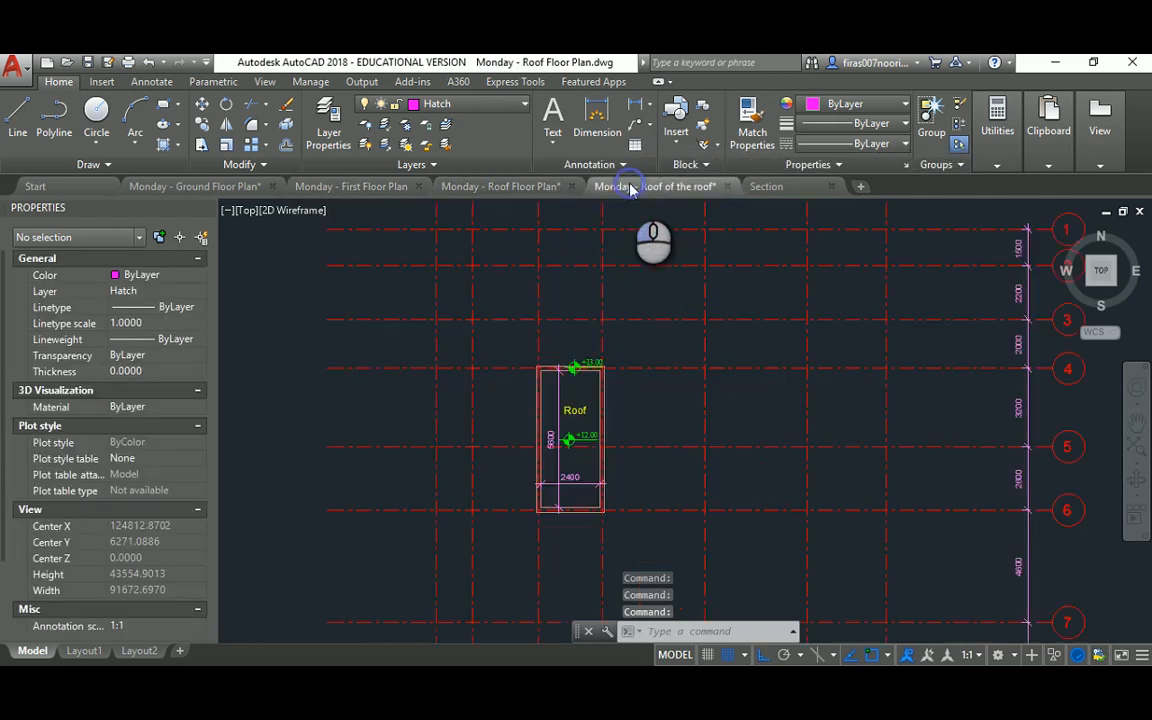
left_click(215, 186)
scroll(606, 320, "down", 3)
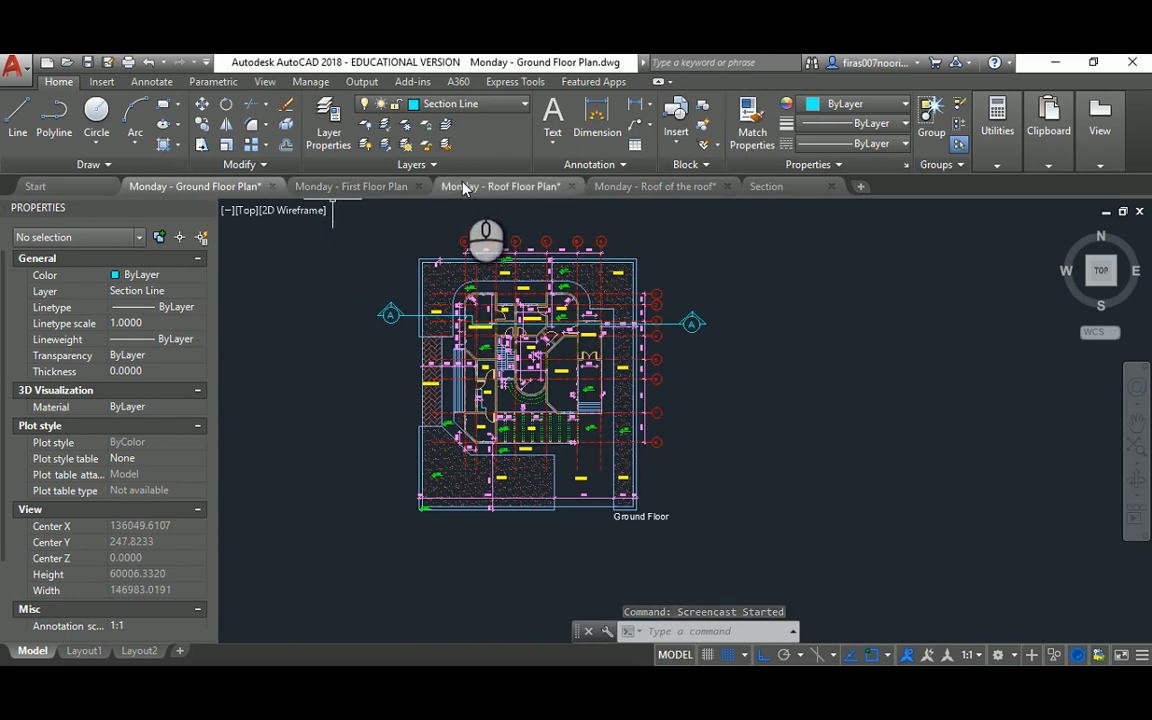
mouse_move(650, 187)
left_click(576, 340)
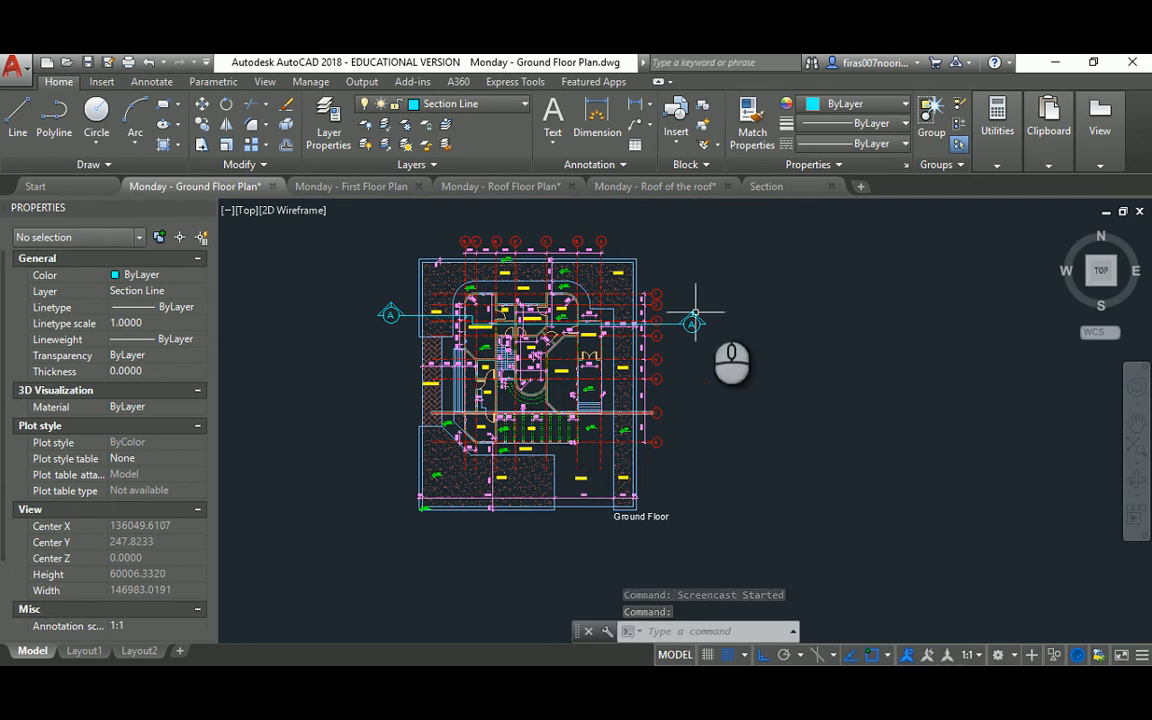
Step: Switch to the Section drawing and check its drawing units, accepting them with millimeters as the insertion scale
left_click(766, 187)
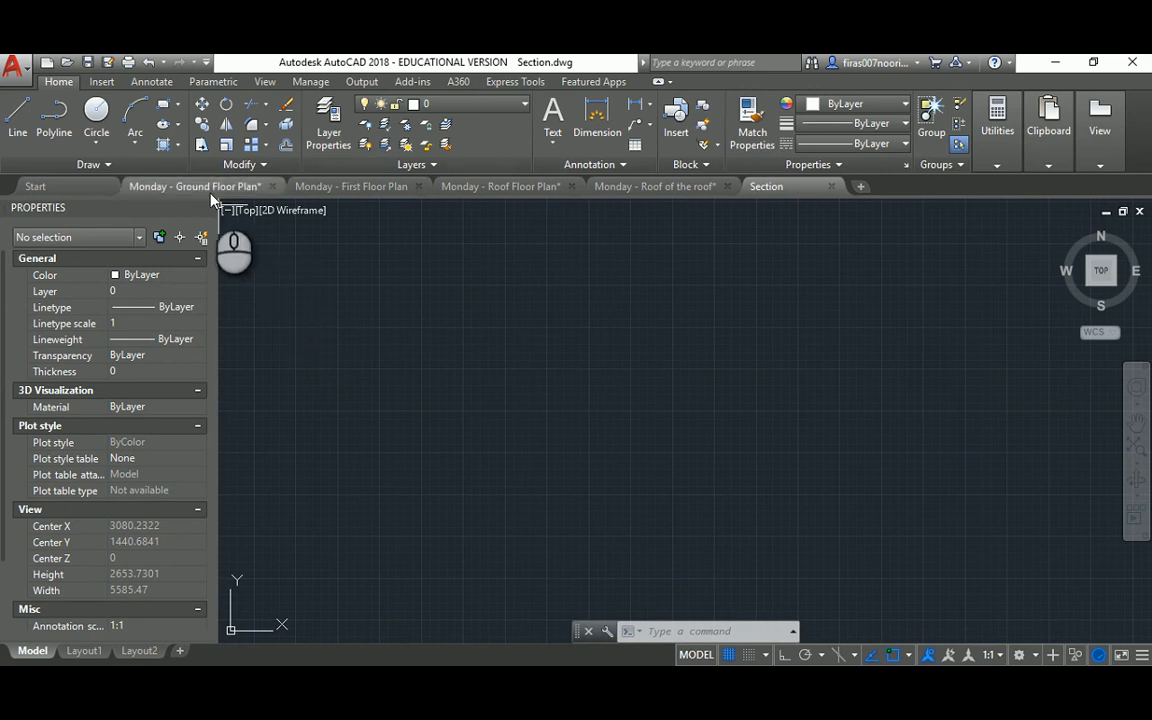
mouse_move(210, 196)
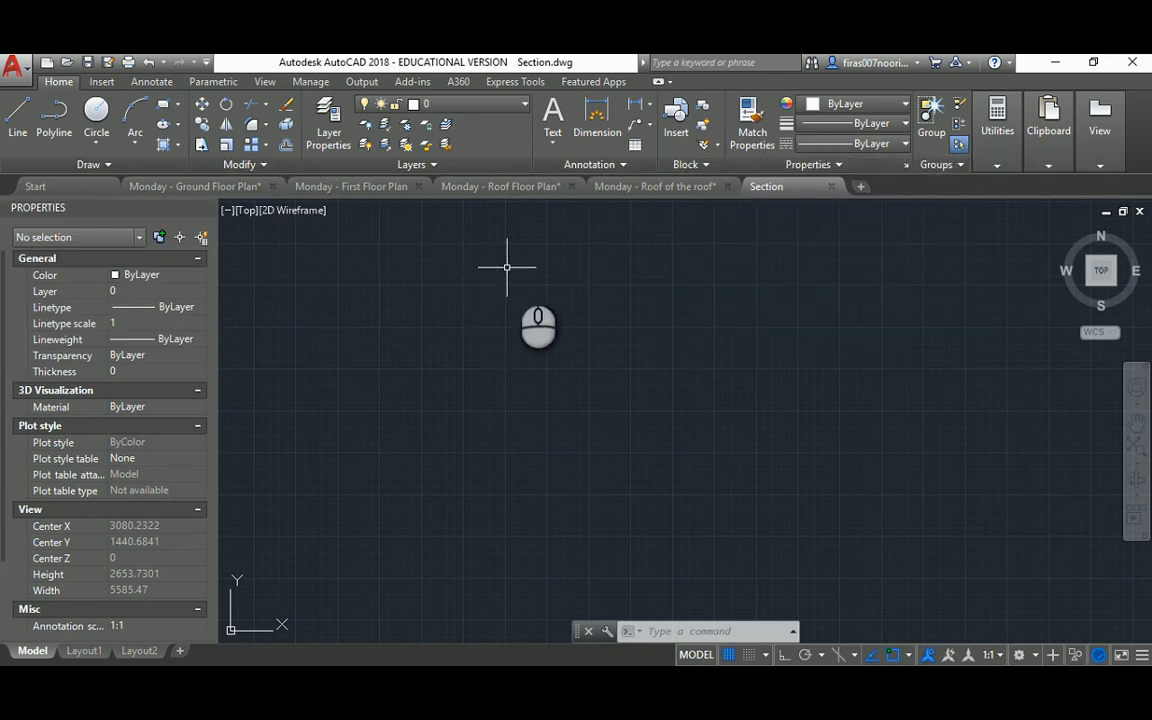
left_click(776, 189)
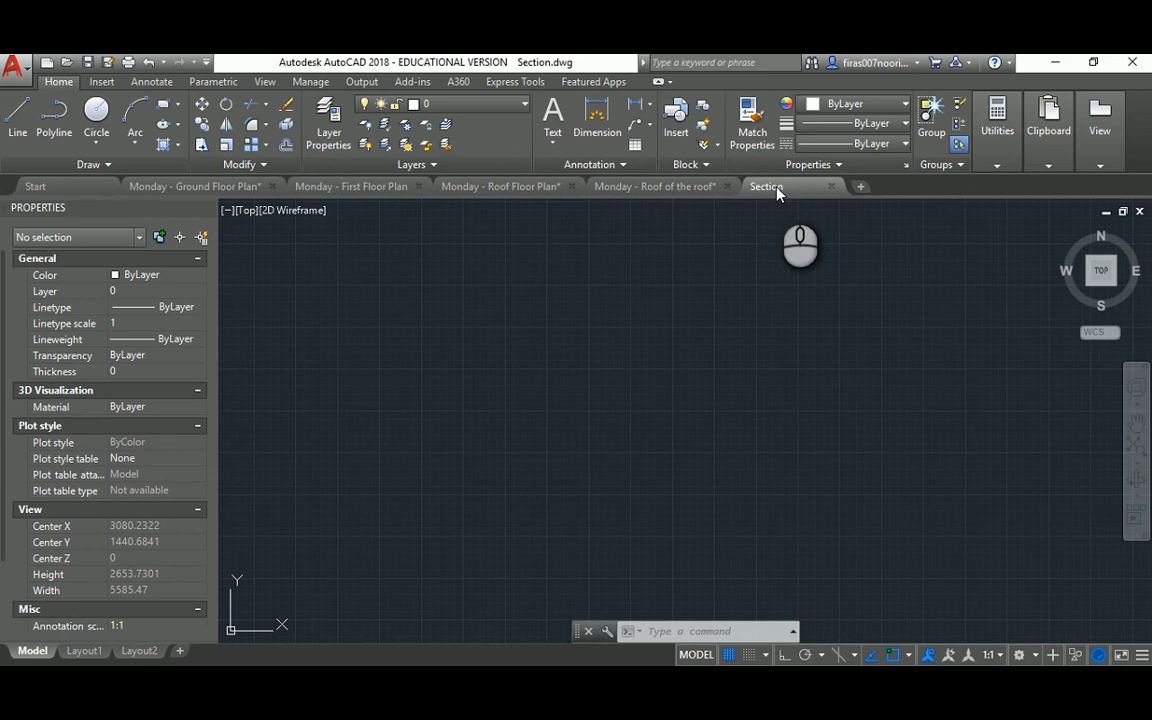
left_click(642, 395)
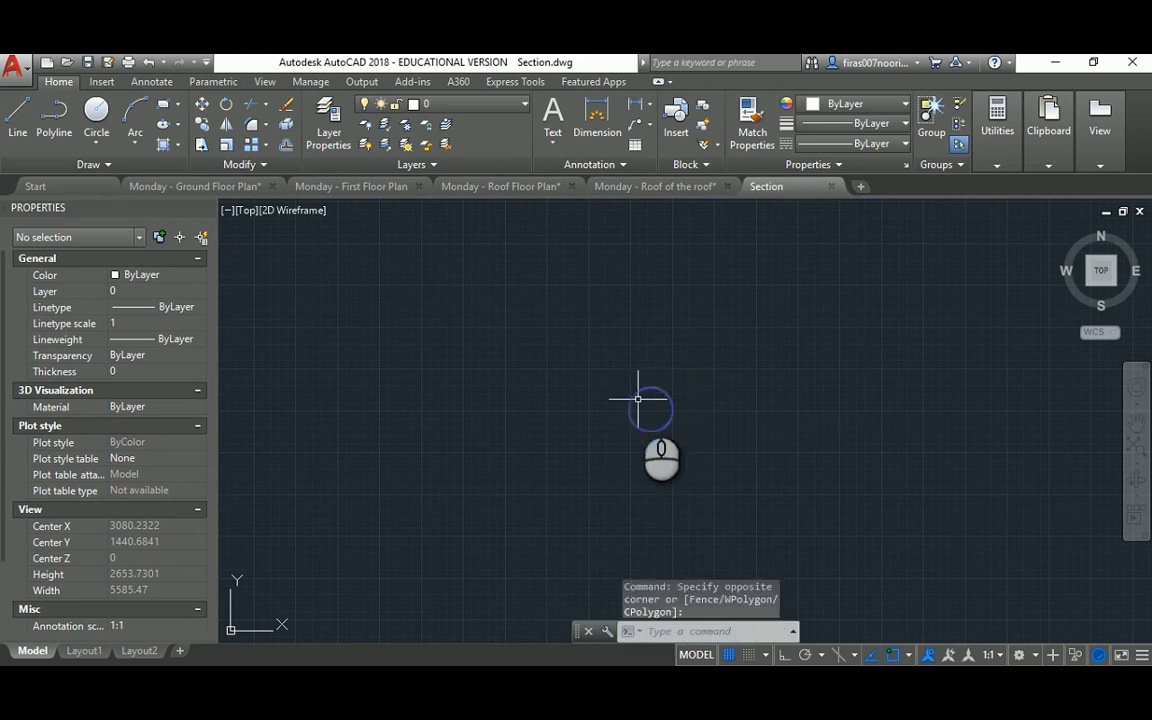
type("units")
key("Return")
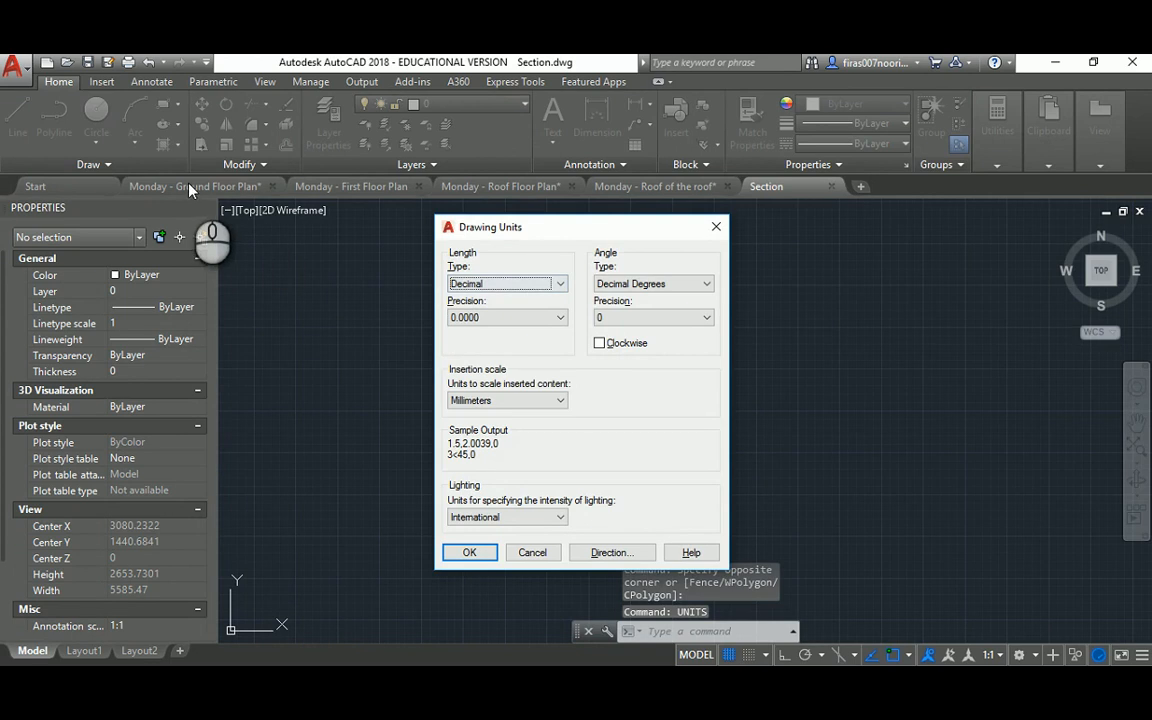
left_click(466, 552)
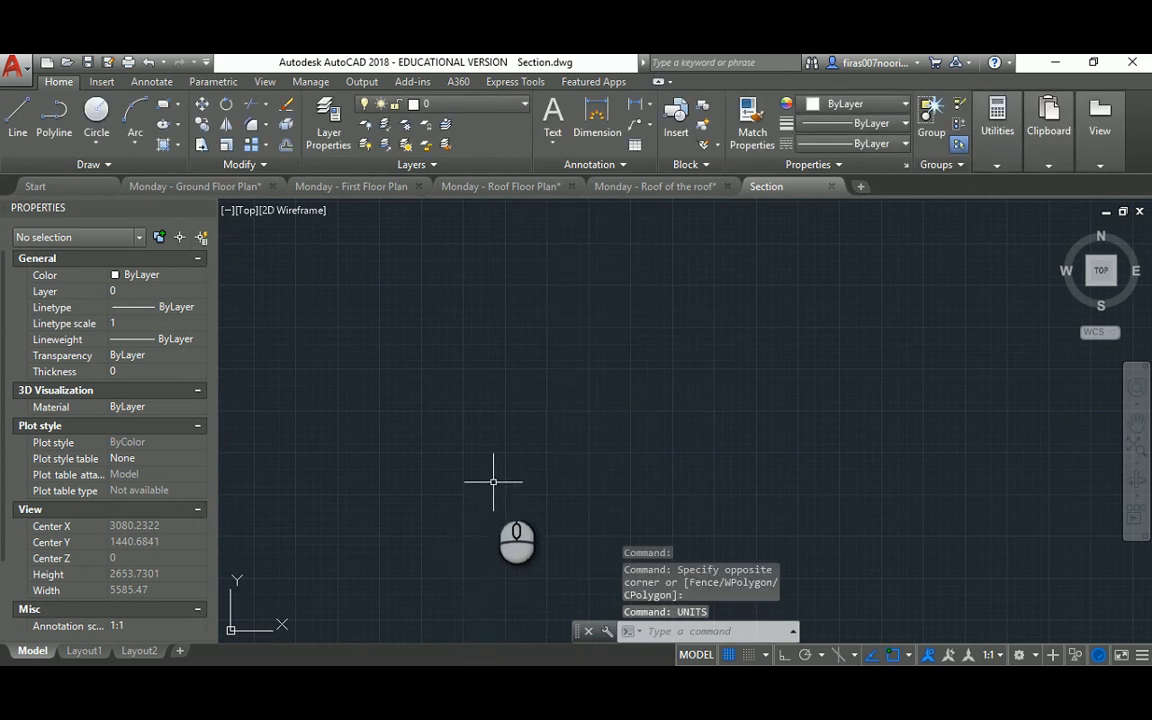
Step: Attach Monday - Ground Floor Plan from the Videos folder as an external reference at a picked point and show the whole drawing
type("xref")
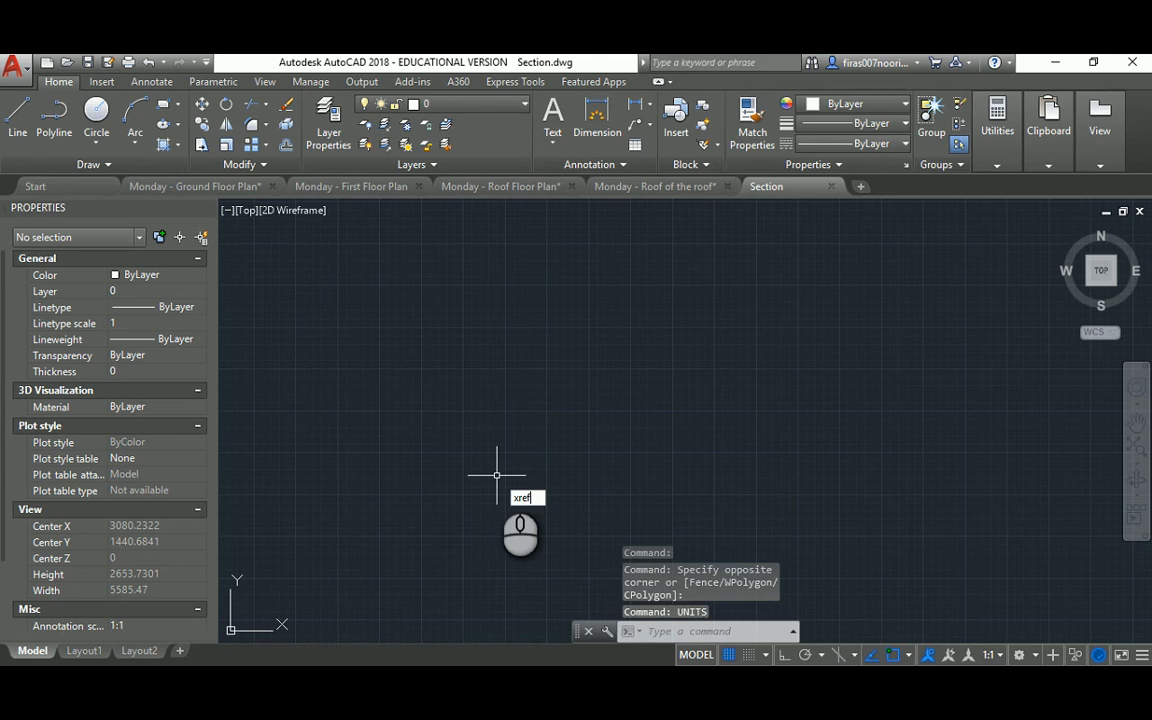
key("Return")
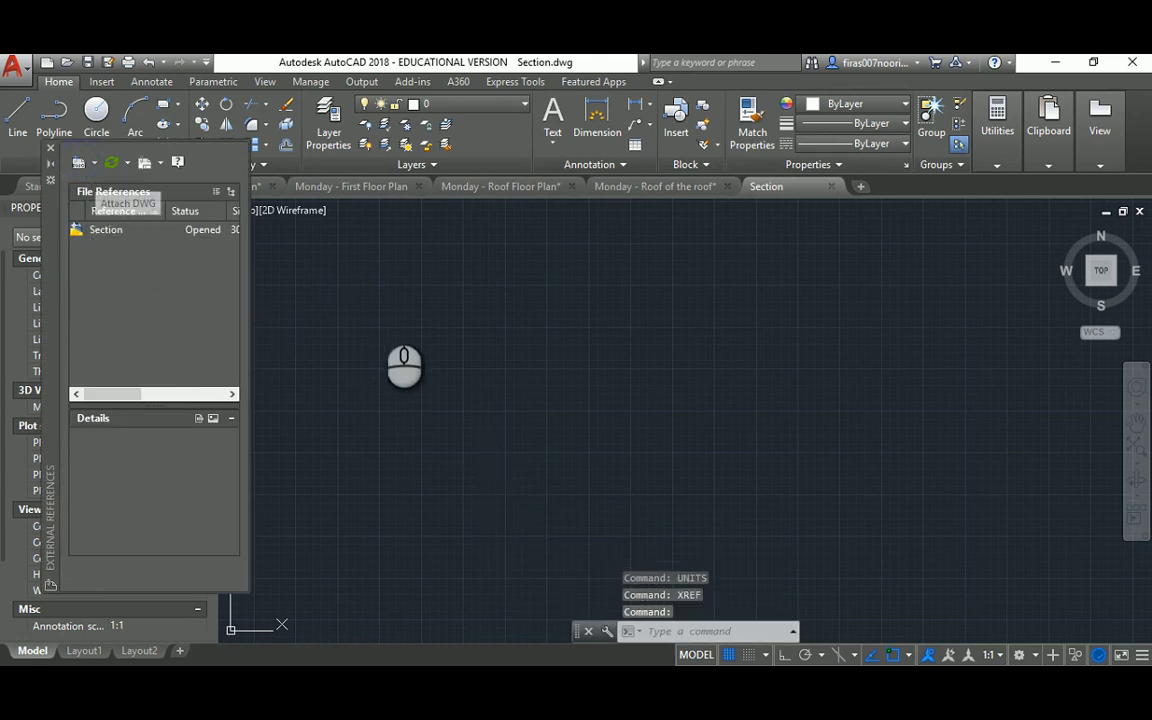
left_click(79, 163)
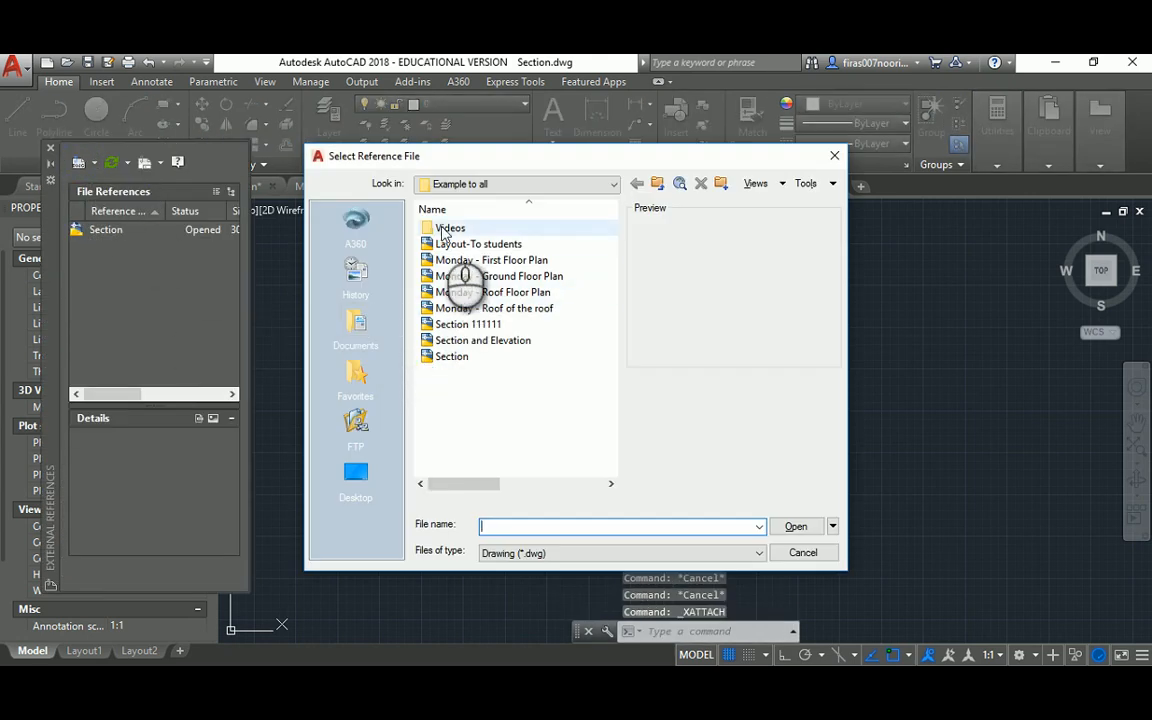
double_click(447, 229)
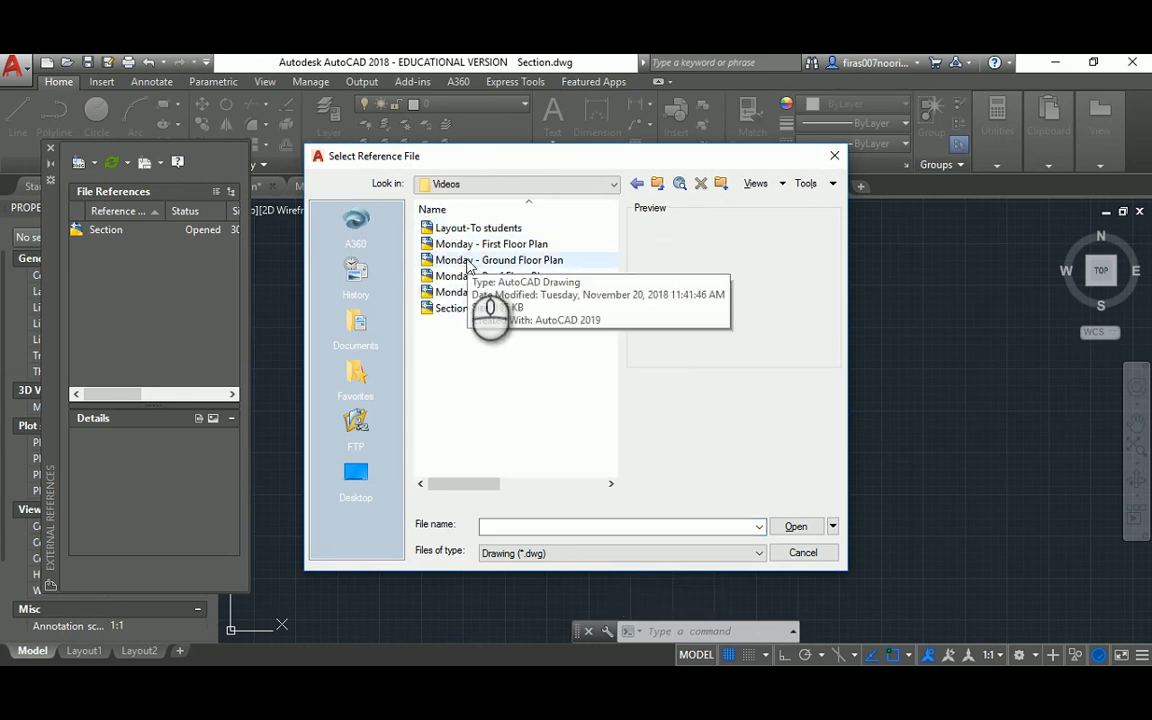
double_click(470, 260)
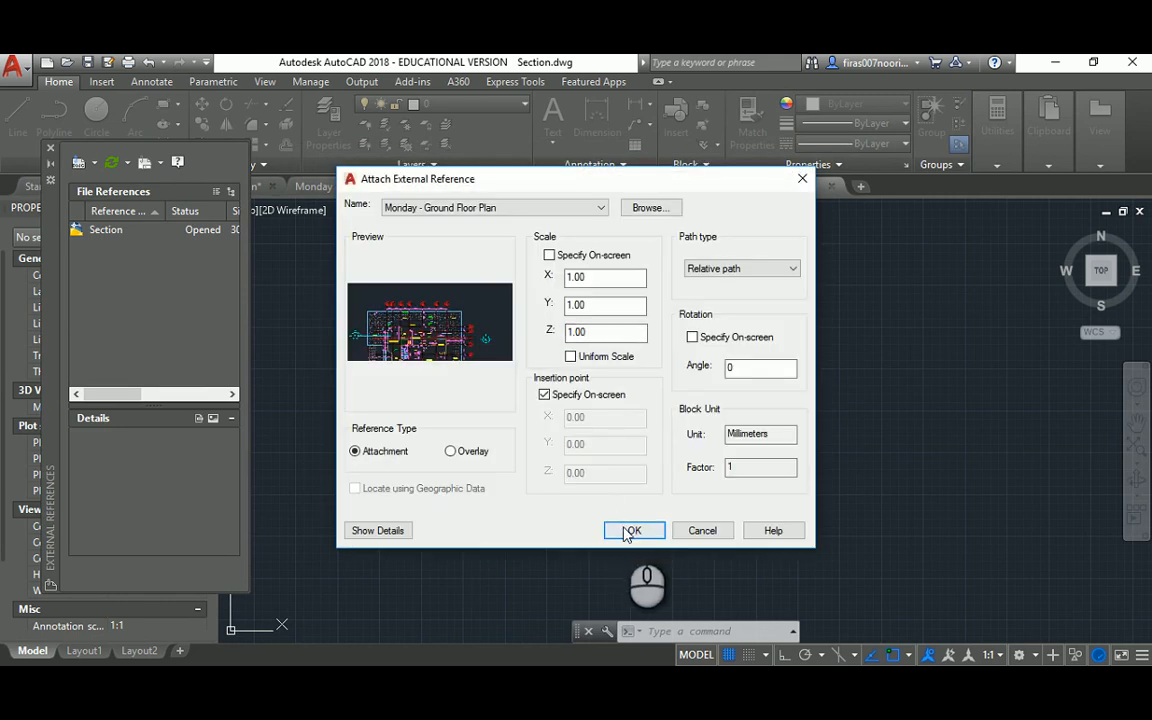
left_click(631, 531)
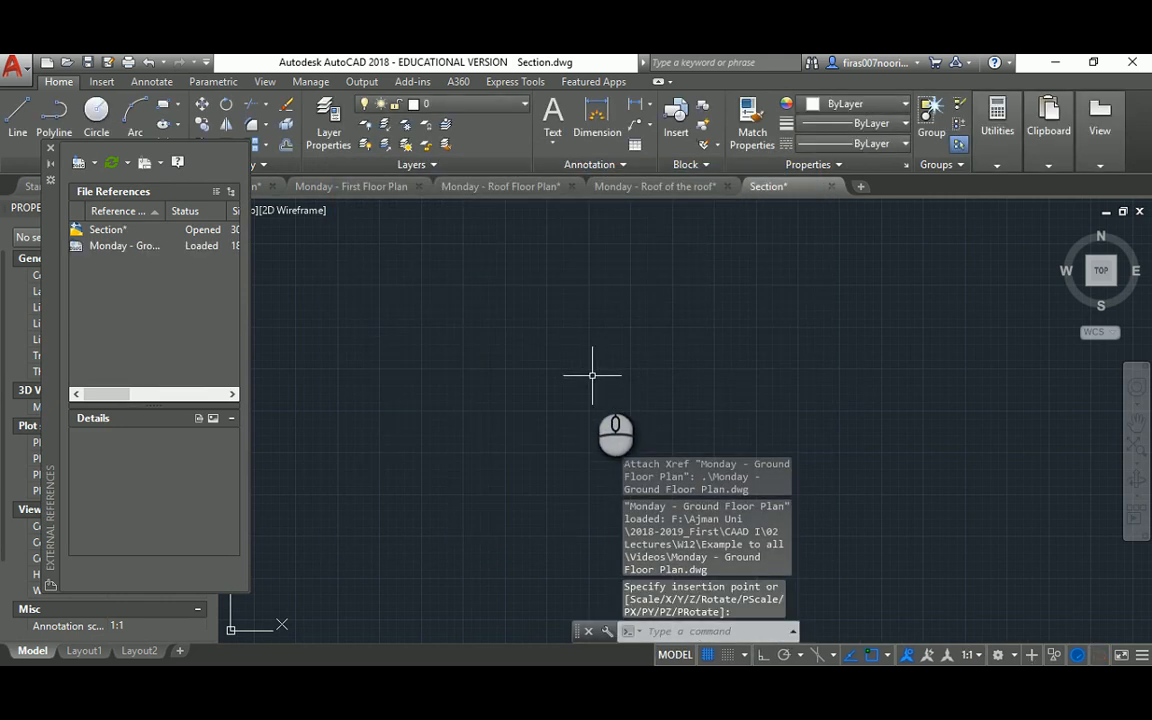
left_click(587, 296)
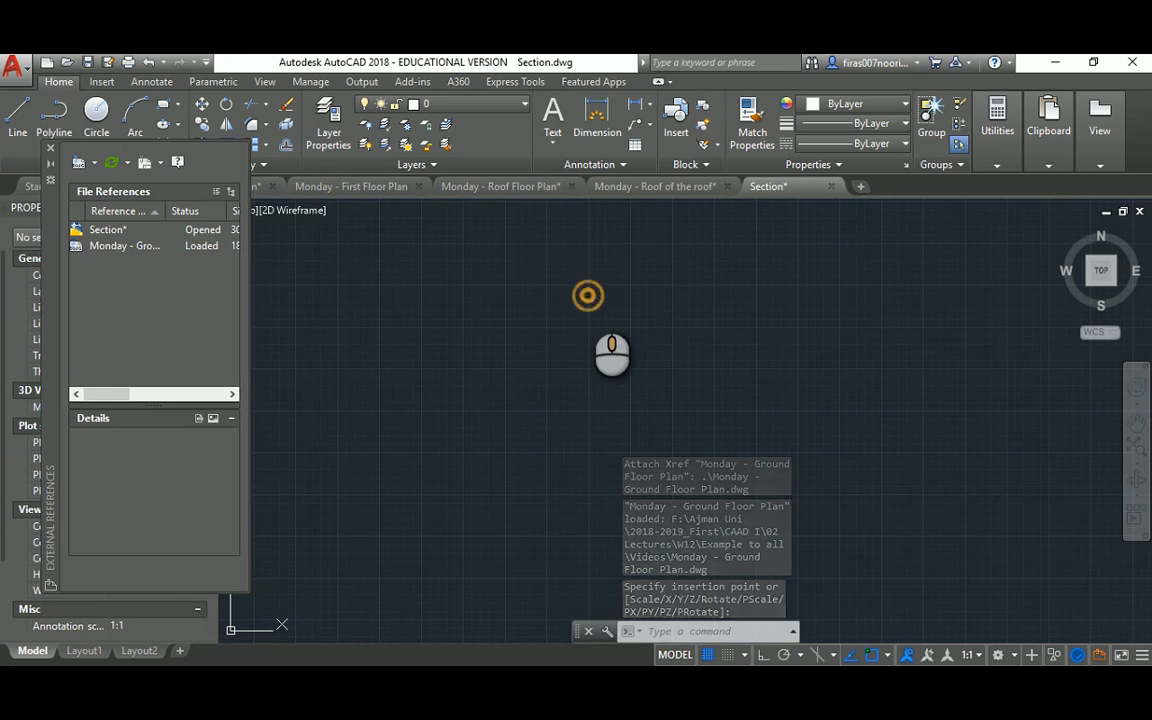
middle_click(587, 296)
middle_click(587, 296)
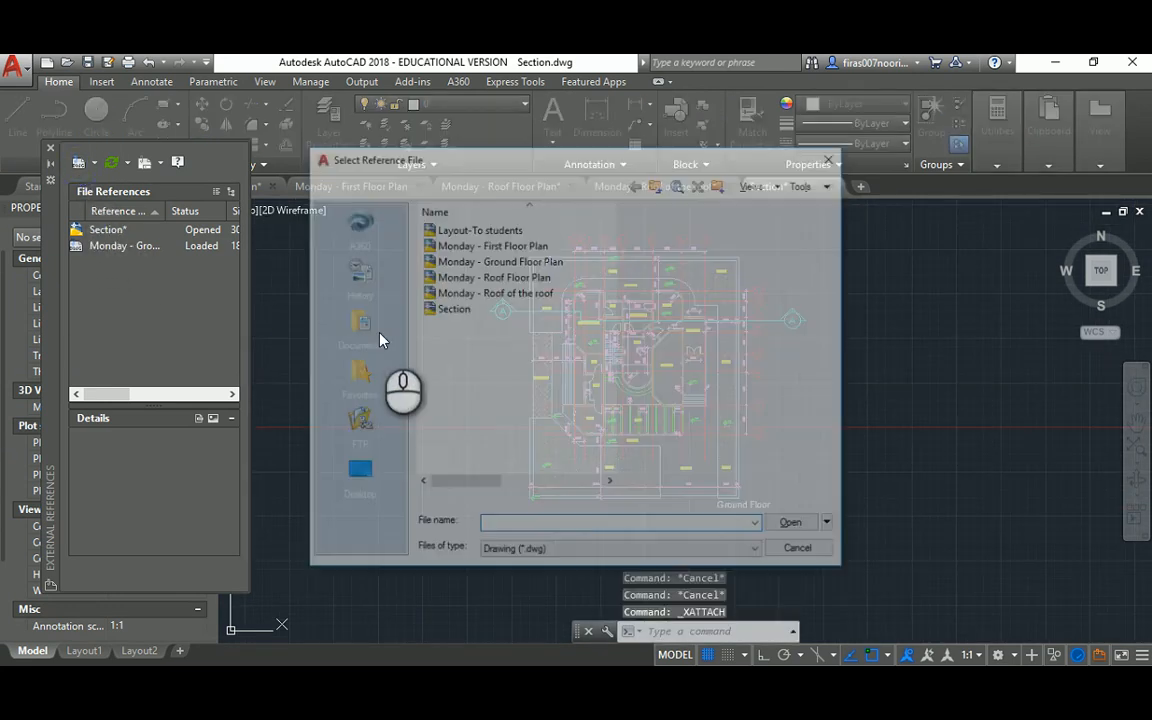
Step: Attach Monday - First Floor Plan as an external reference and place it above the Ground Floor plan
double_click(480, 244)
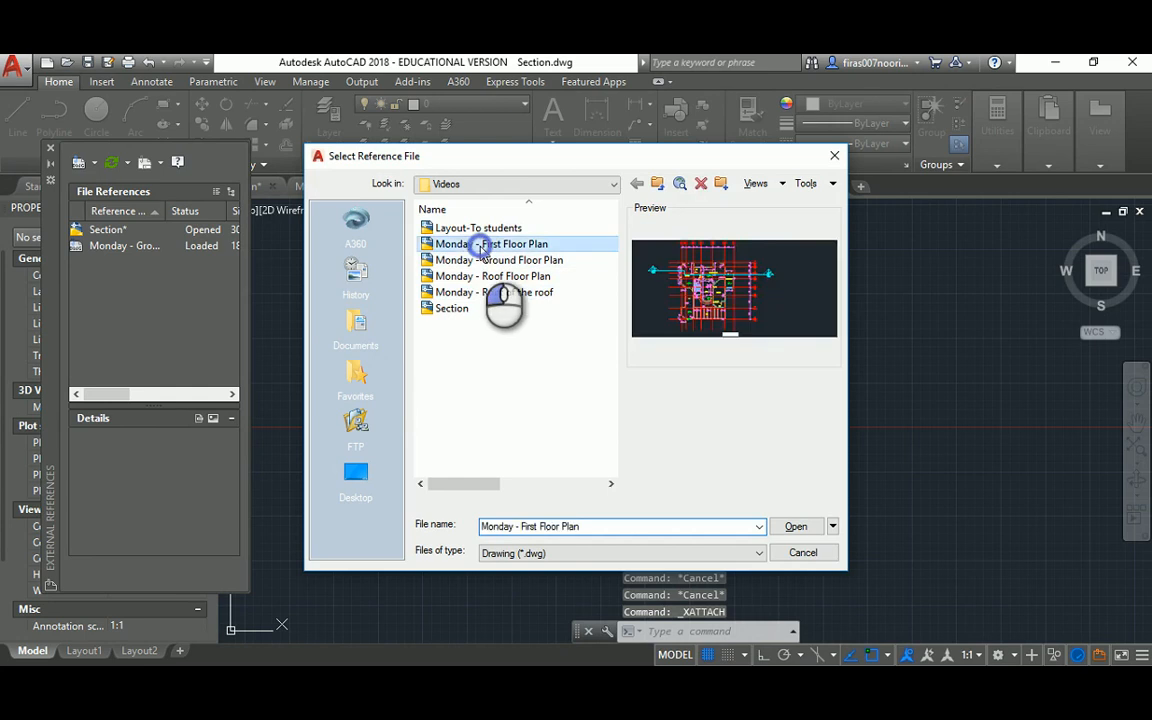
left_click(628, 533)
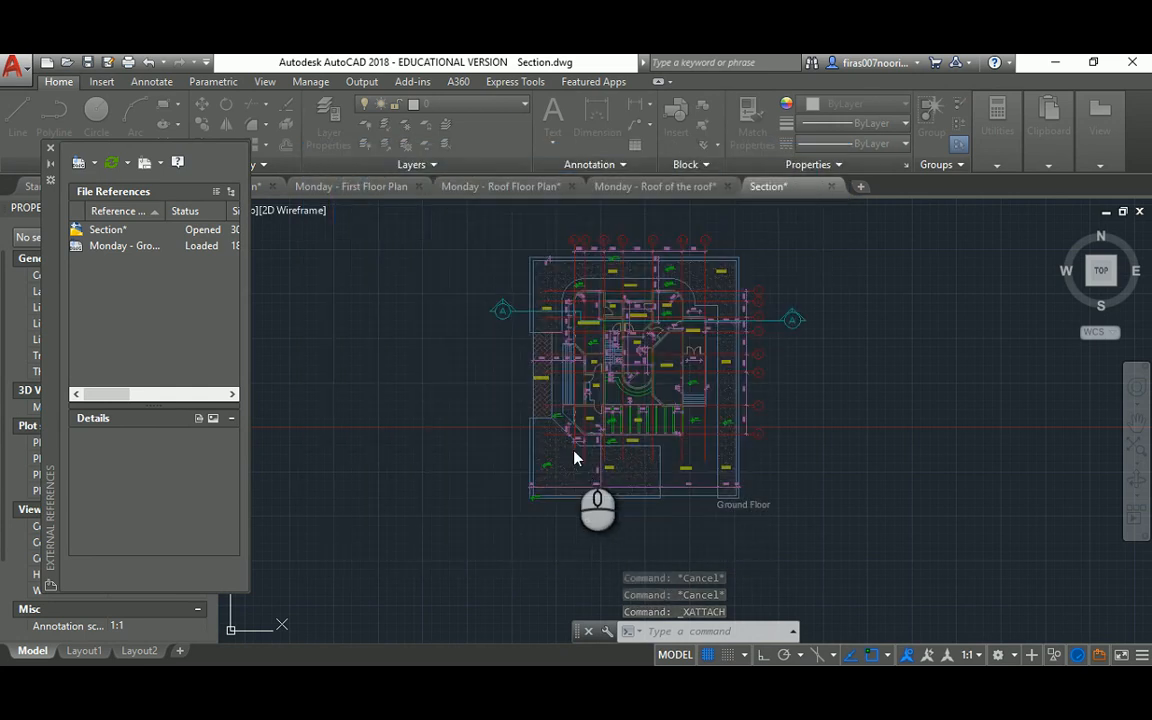
scroll(516, 405, "down", 3)
middle_click_drag(571, 514, 497, 345)
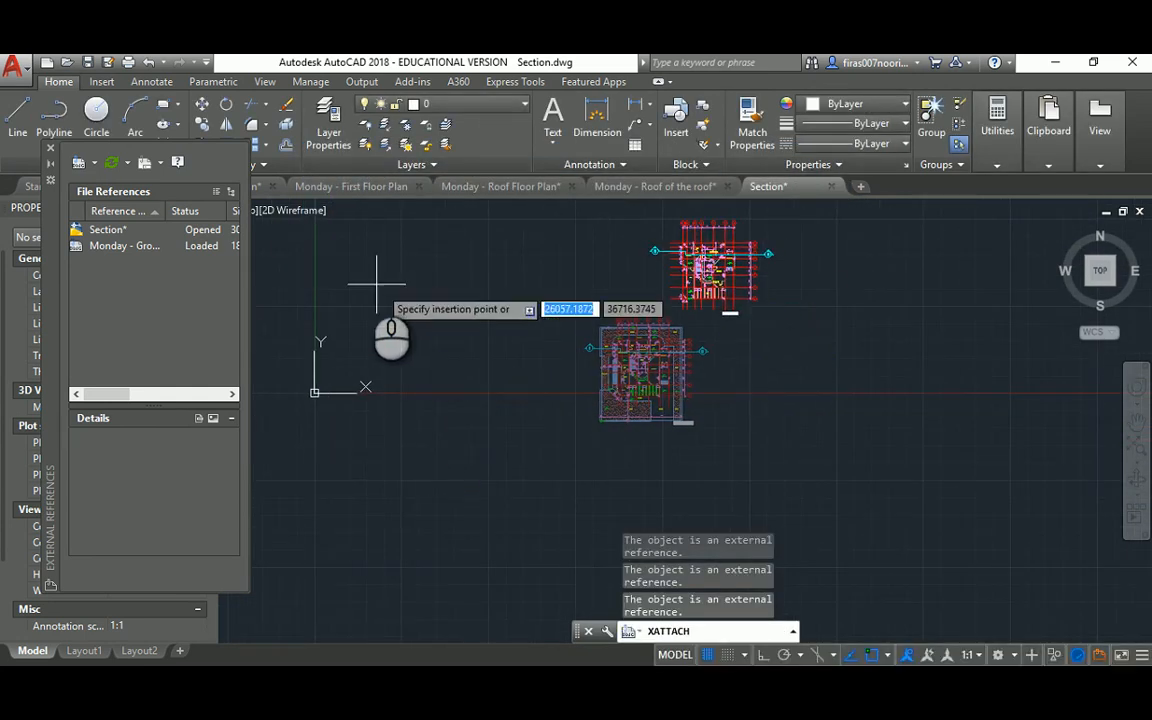
left_click(312, 289)
middle_click_drag(336, 270, 406, 340)
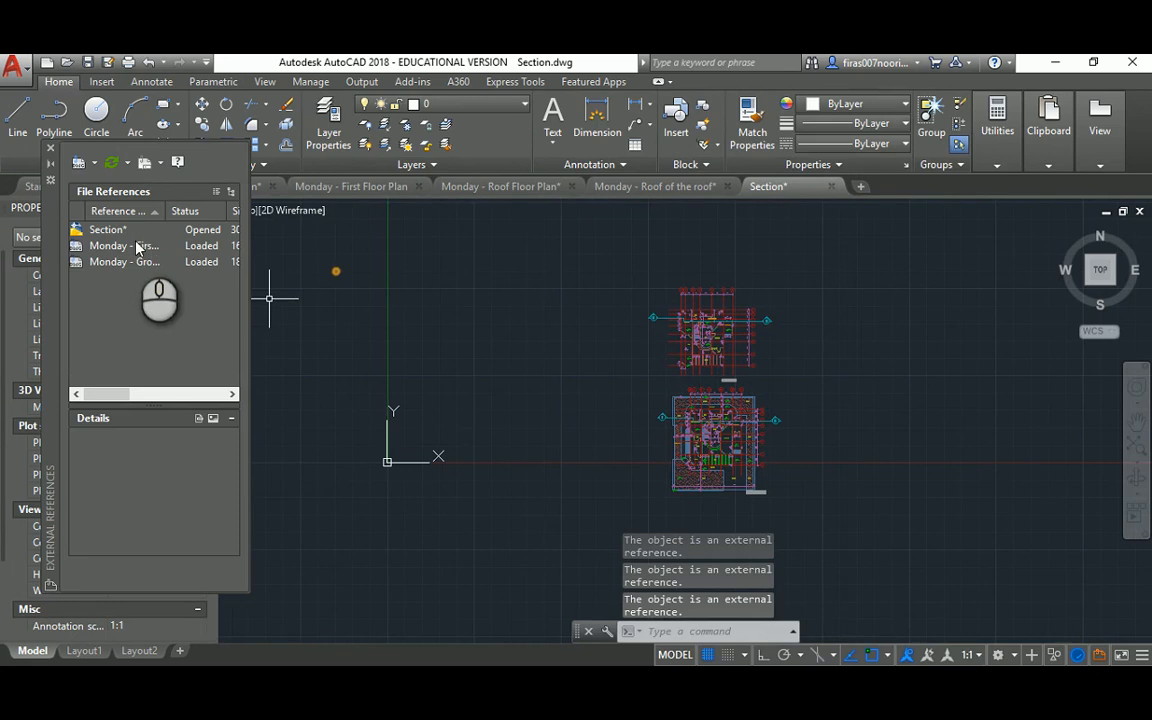
Step: Attach Monday - Roof Floor Plan as an external reference and place it above the First Floor plan
left_click(82, 170)
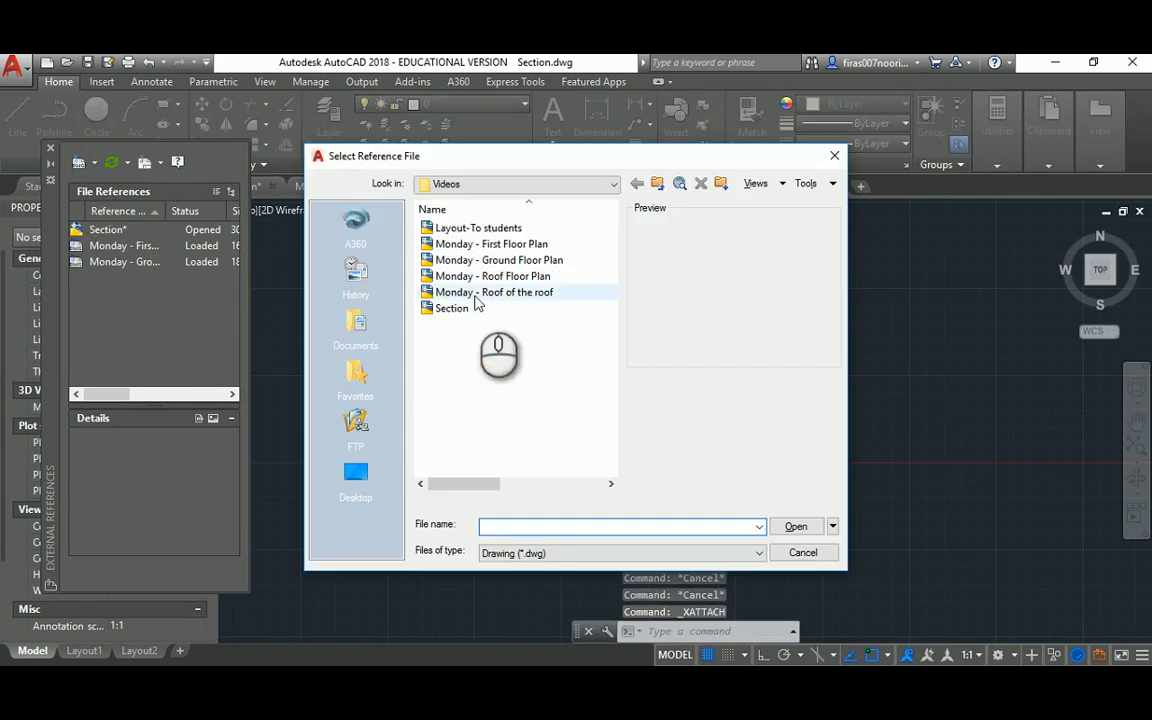
left_click(493, 276)
double_click(493, 276)
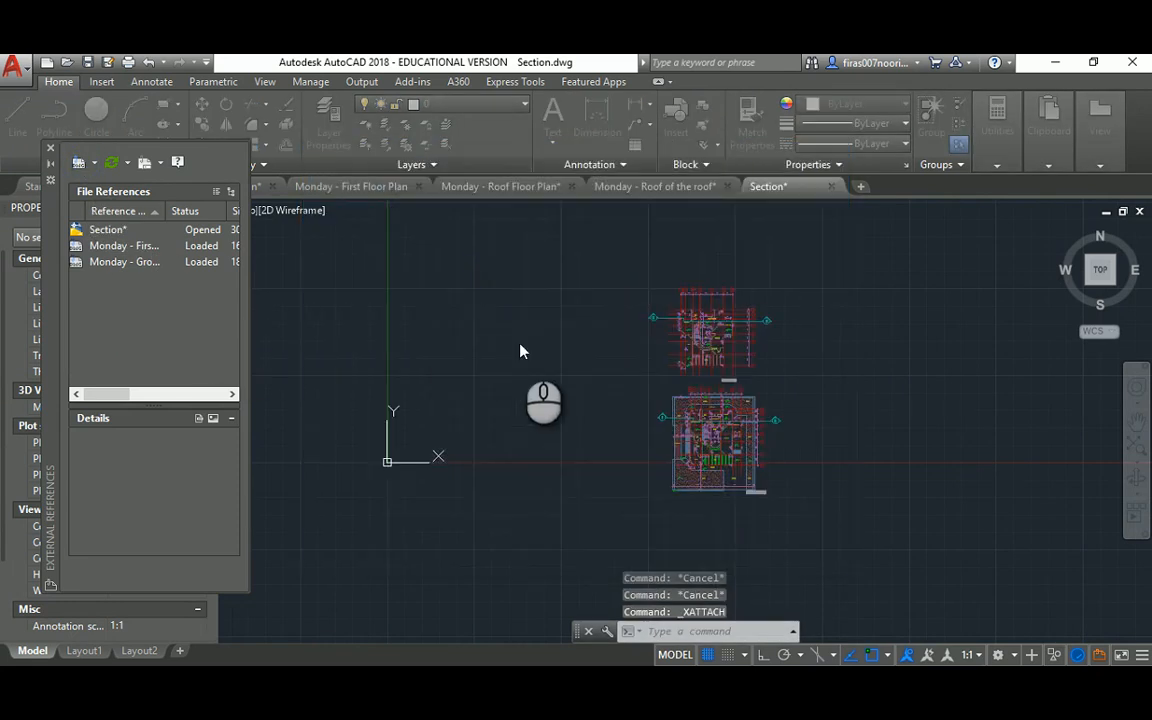
left_click(634, 530)
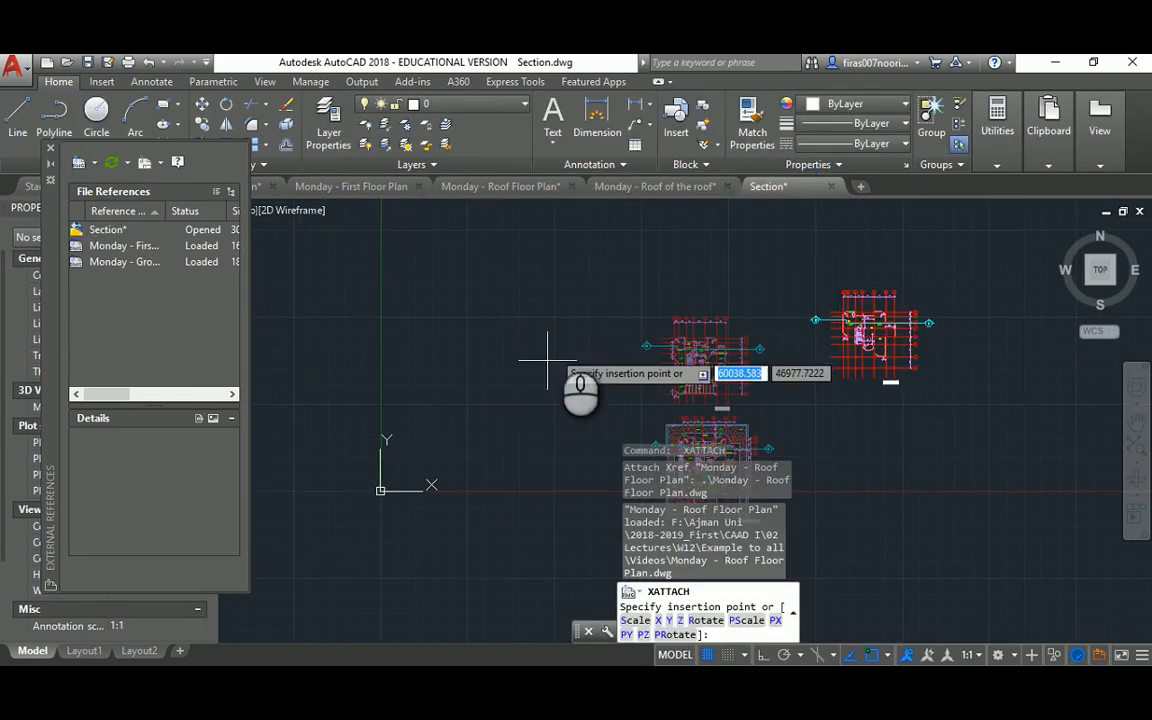
left_click(380, 270)
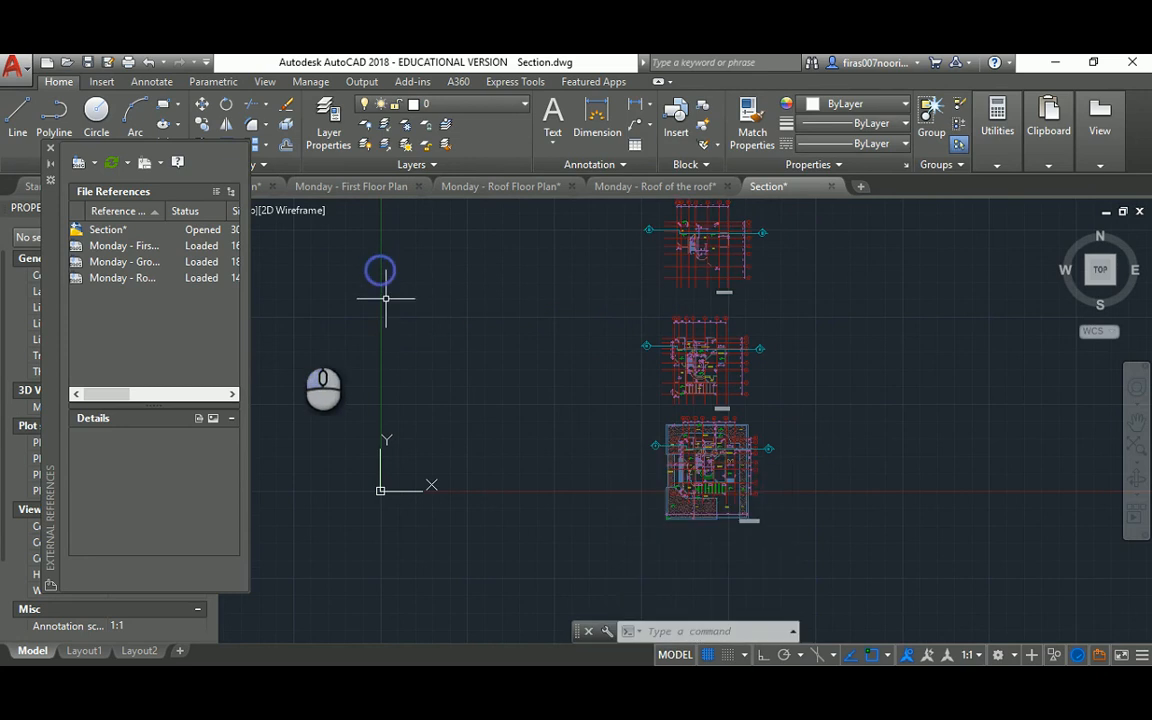
Step: Attach Monday - Roof of the roof as an external reference at a free spot beside the other plans
left_click(75, 164)
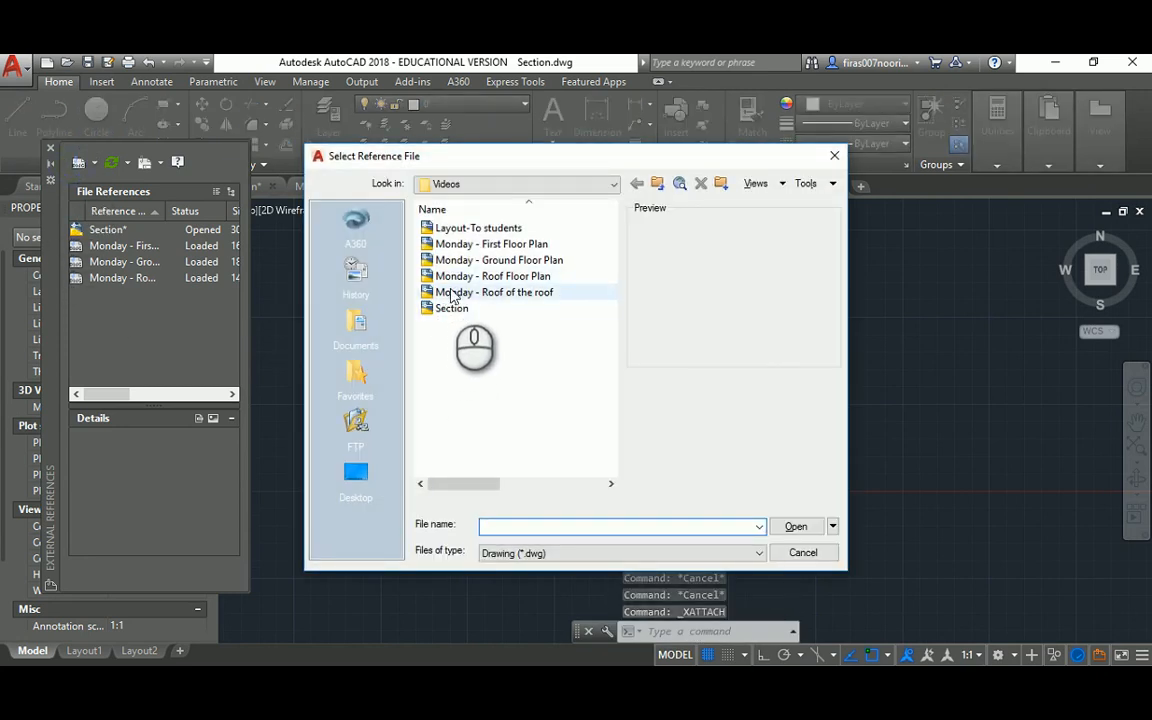
double_click(452, 292)
left_click(627, 530)
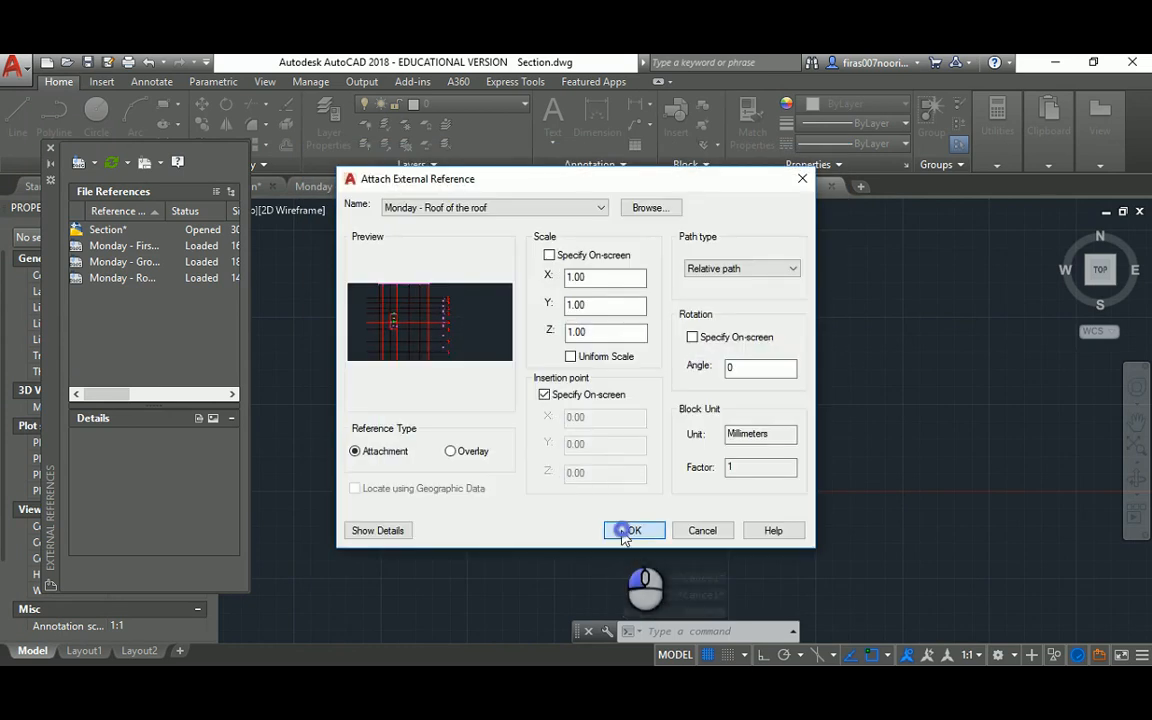
middle_click_drag(522, 395, 482, 508)
left_click(468, 310)
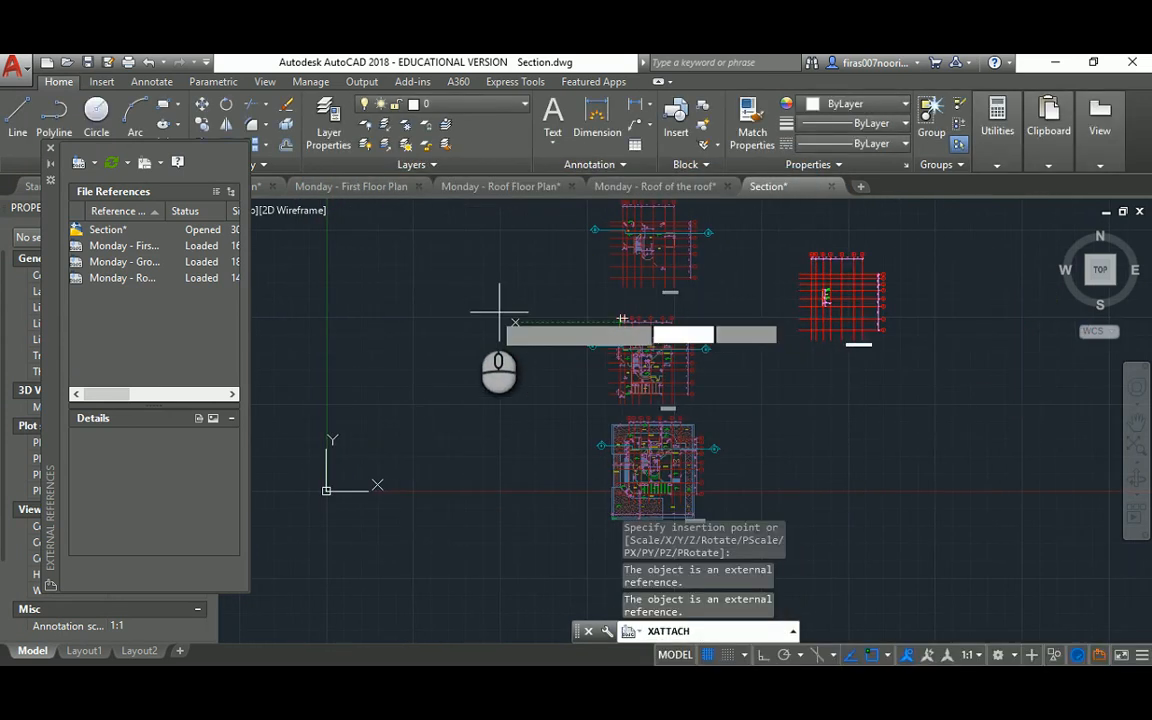
key("Escape")
key("Escape")
Step: Move the Roof of the roof plan to the space above the Roof Floor plan
middle_click_drag(815, 329, 670, 272)
type("m")
key("Return")
left_click(806, 397)
key("Return")
left_click(909, 404)
left_click(741, 249)
key("Escape")
scroll(607, 375, "up", 2)
key("Escape")
Step: Move the First Floor plan so the end of its grid line A meets grid A of the Ground Floor plan
type("m")
key("Return")
left_click(656, 352)
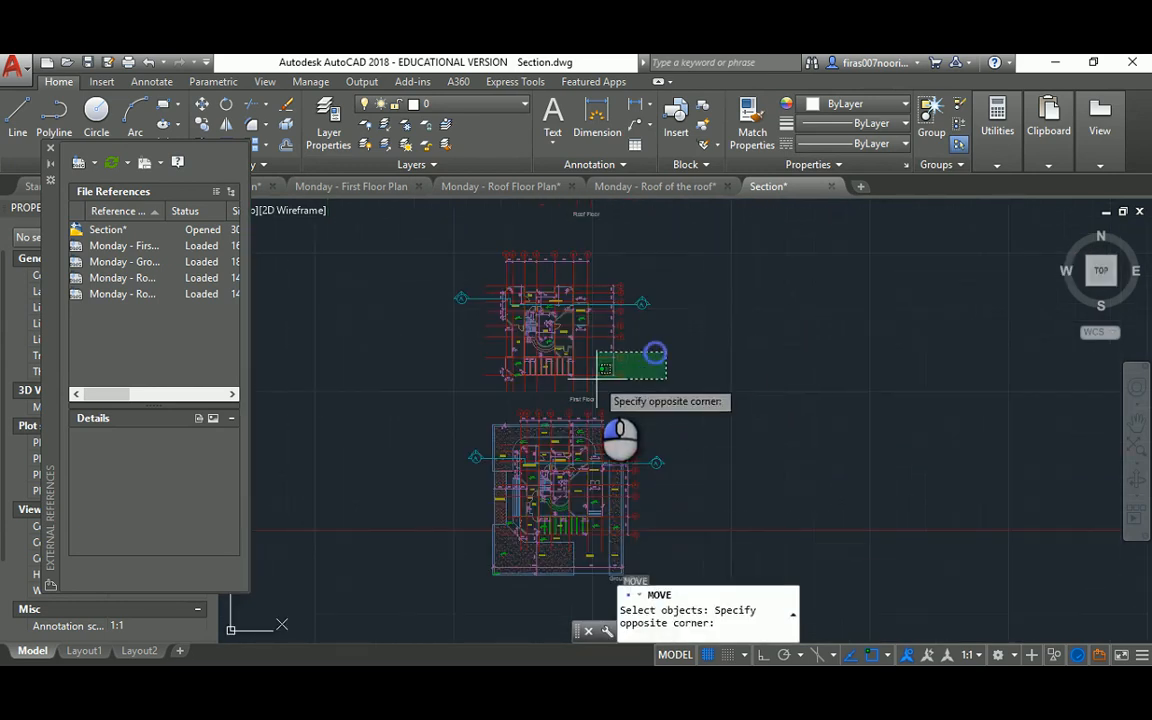
left_click(597, 383)
scroll(597, 390, "up", 4)
scroll(600, 385, "up", 2)
key("Return")
left_click(570, 290)
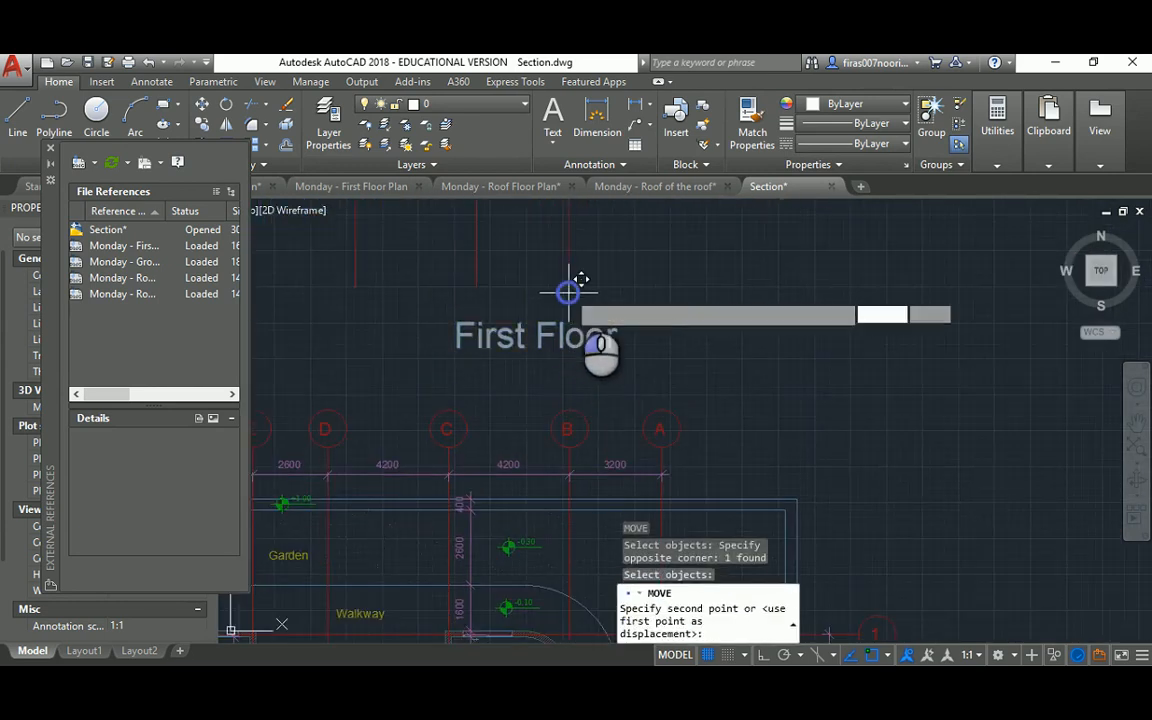
left_click(661, 406)
scroll(650, 405, "down", 6)
middle_click_drag(643, 288, 640, 409)
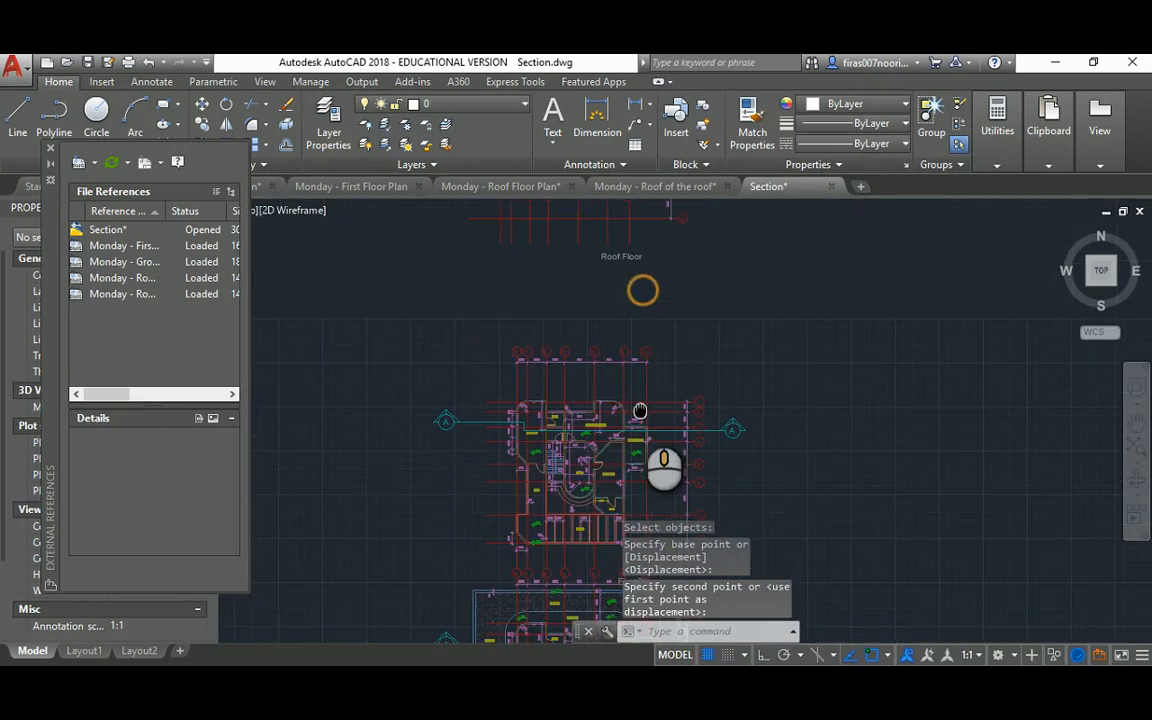
Step: Move the Roof Floor plan directly above the First Floor plan so their vertical grid lines align
key("Return")
left_click(661, 250)
left_click(617, 252)
key("Return")
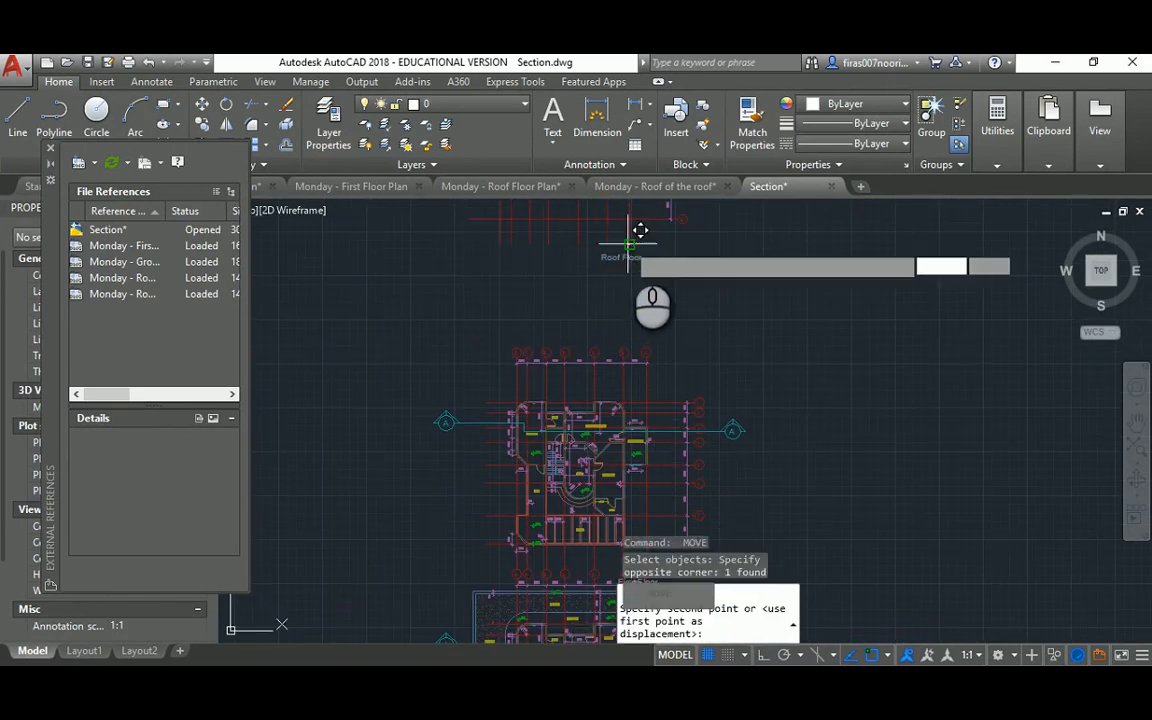
left_click(638, 231)
scroll(640, 235, "up", 3)
scroll(651, 315, "up", 2)
left_click(625, 225)
scroll(625, 230, "down", 8)
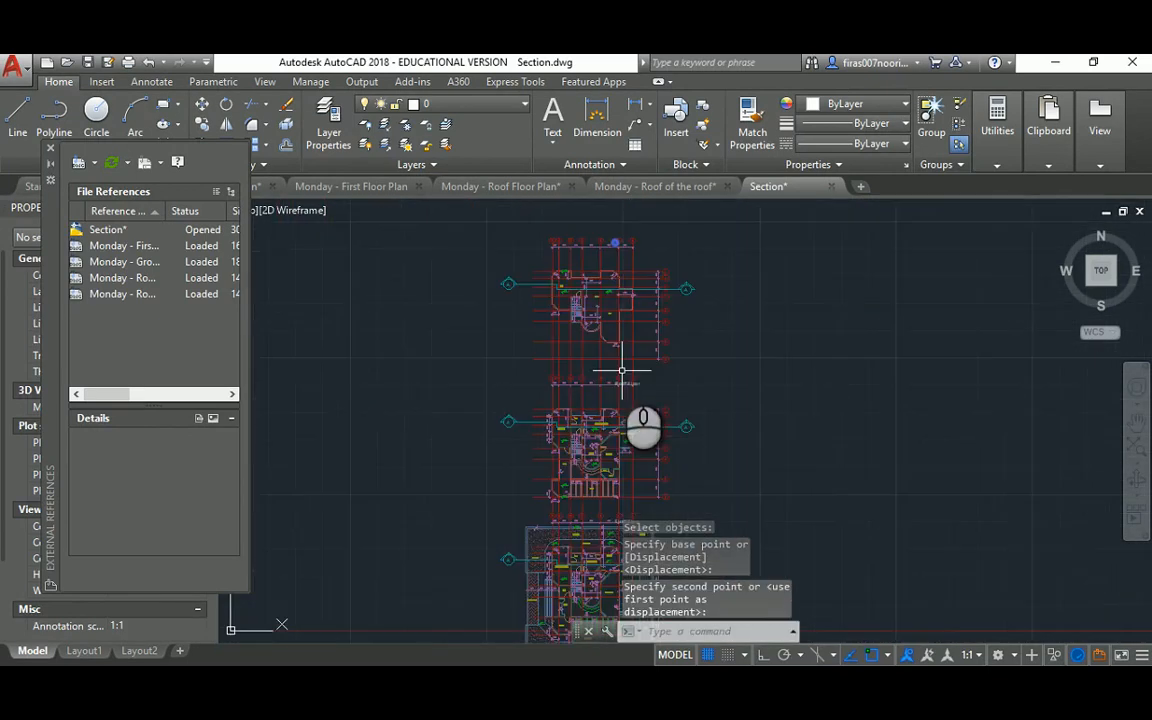
Step: Move the Roof of the roof plan so the end of its grid line A meets grid A of the Roof Floor plan
scroll(618, 251, "up", 1)
middle_click_drag(620, 264, 640, 398)
key("Escape")
key("Return")
left_click(666, 293)
left_click(597, 342)
scroll(602, 350, "up", 2)
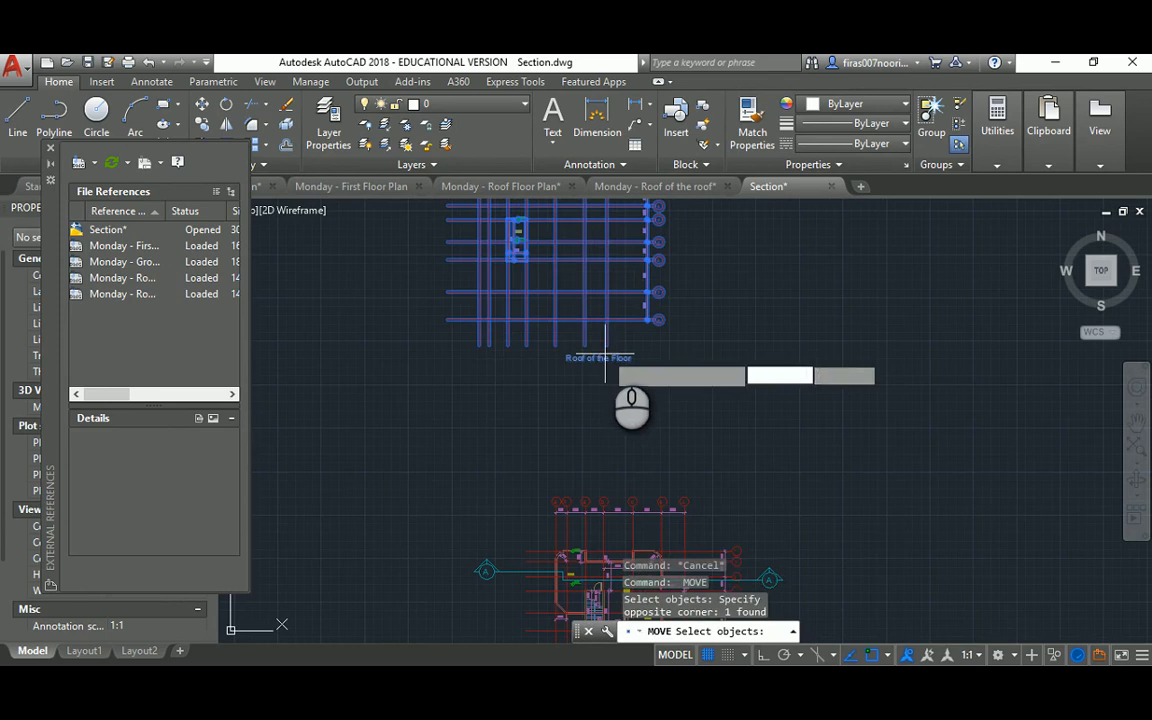
key("Return")
left_click(608, 346)
scroll(648, 418, "up", 5)
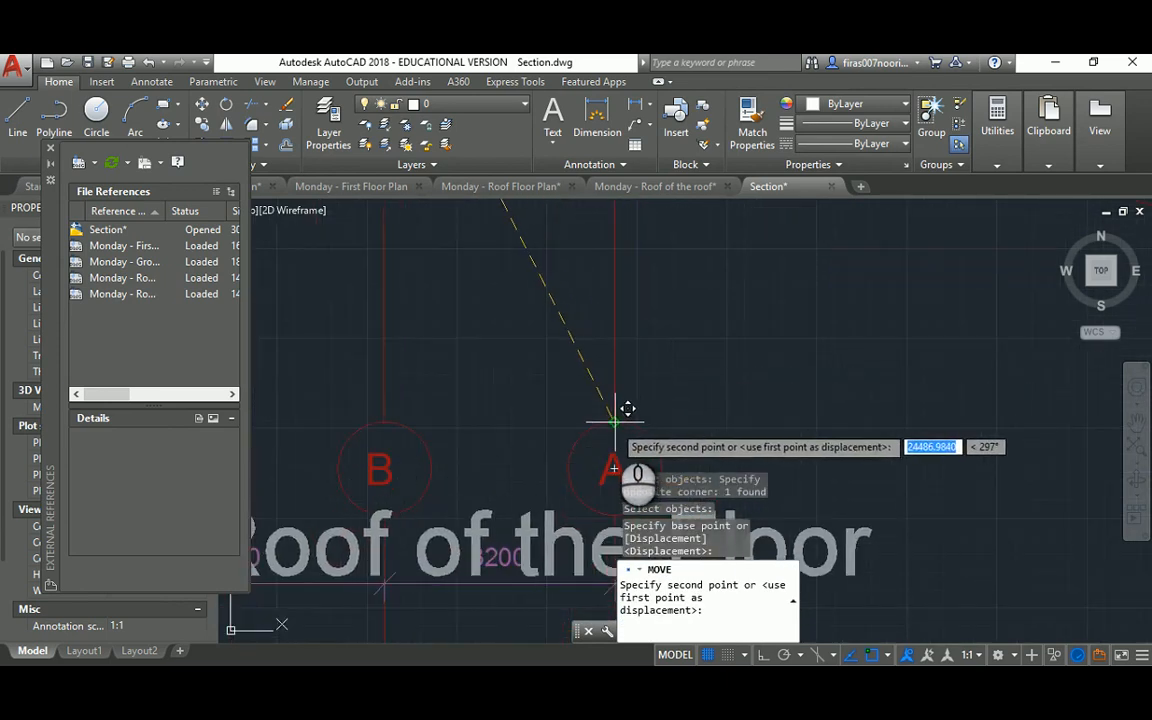
left_click(615, 422)
scroll(615, 422, "down", 6)
key("Escape")
key("Escape")
scroll(612, 440, "up", 2)
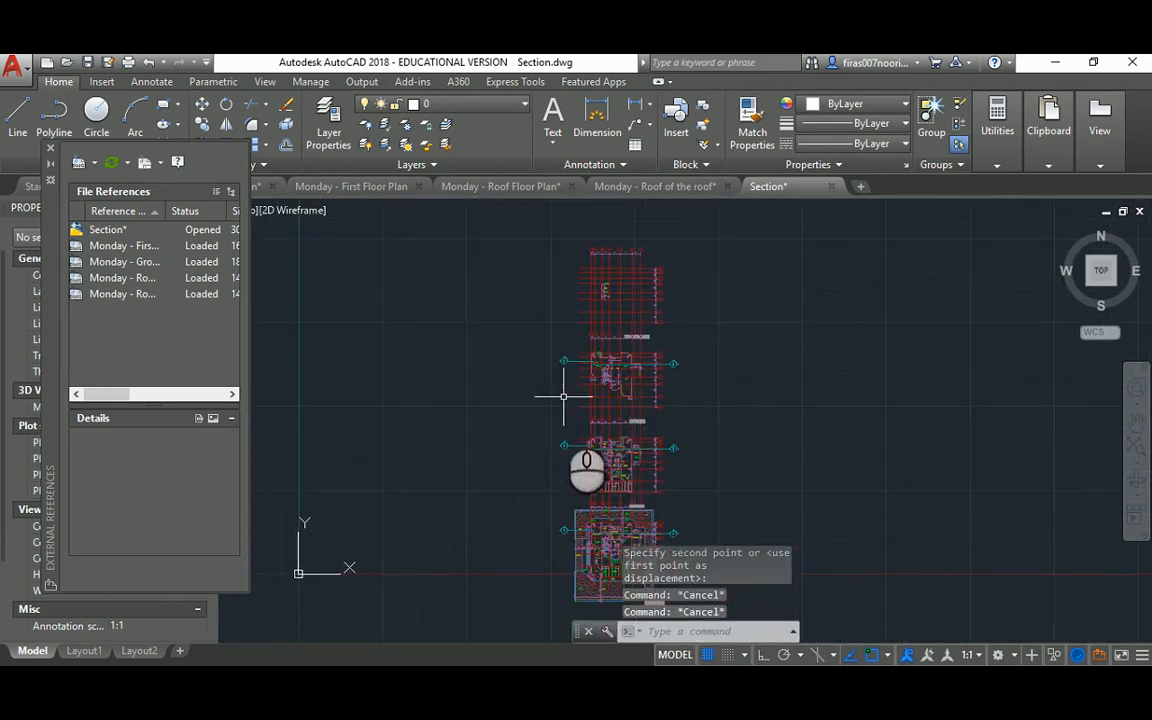
middle_click_drag(565, 422, 552, 367)
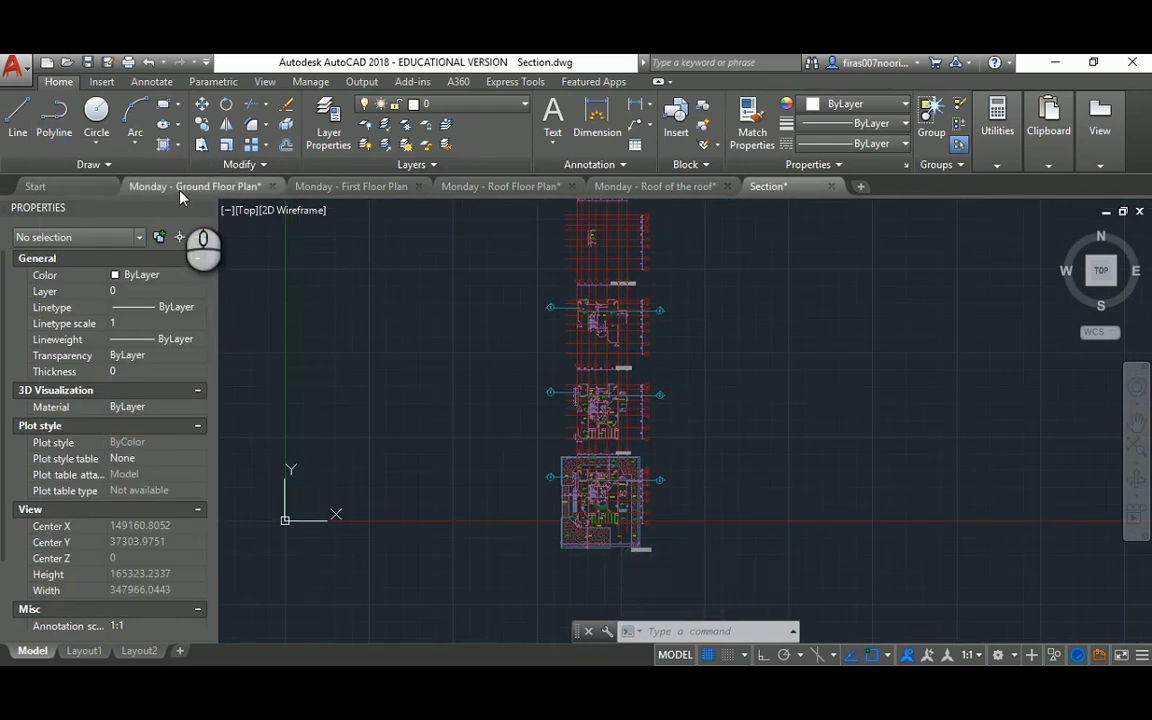
Step: In the Monday - Ground Floor Plan drawing, draw a circle around the lower Walkway label and save the drawing
left_click(180, 188)
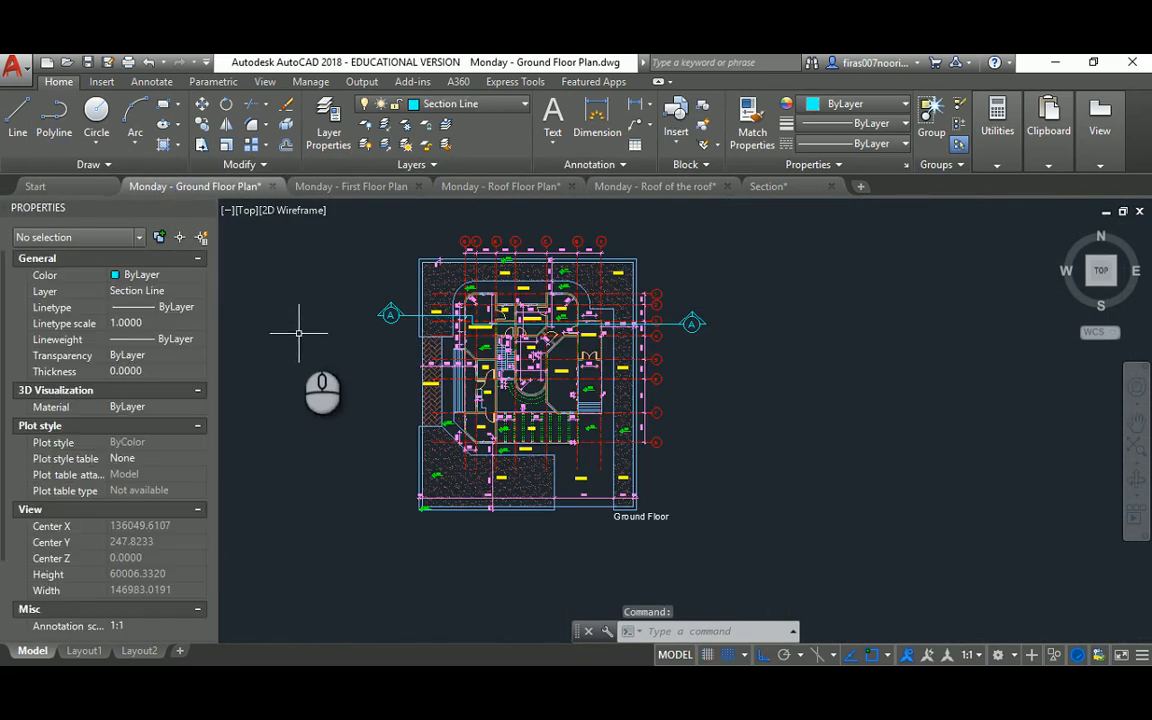
scroll(576, 490, "up", 4)
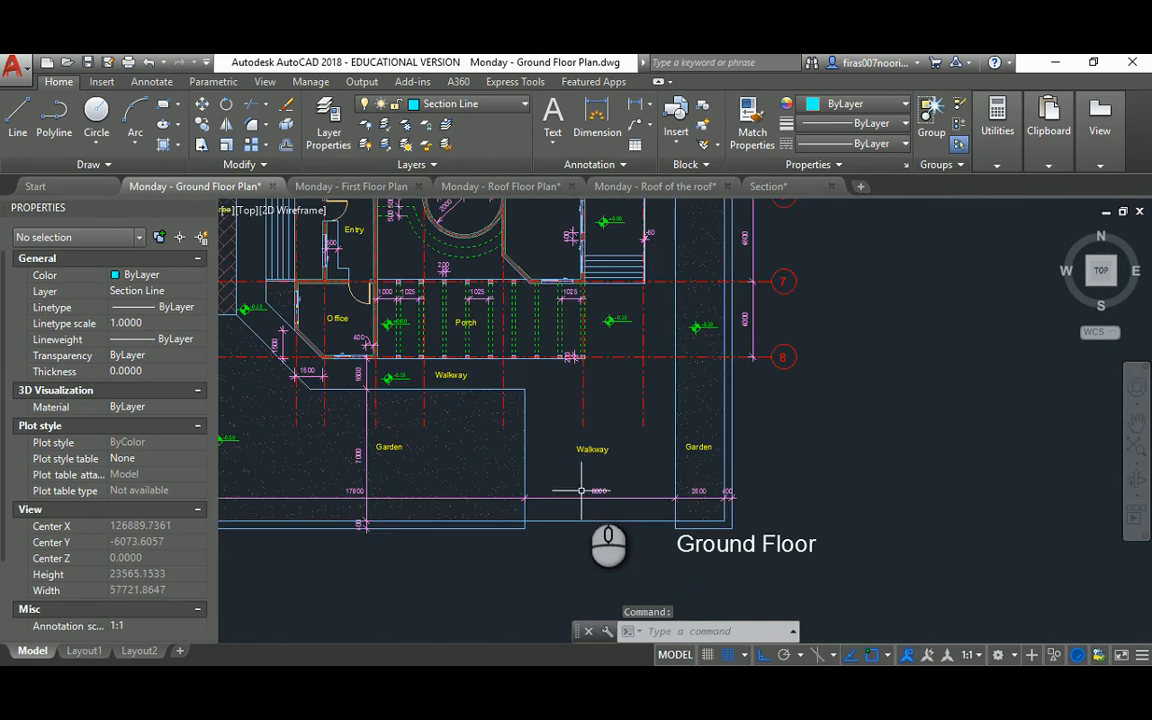
type("c")
key("Return")
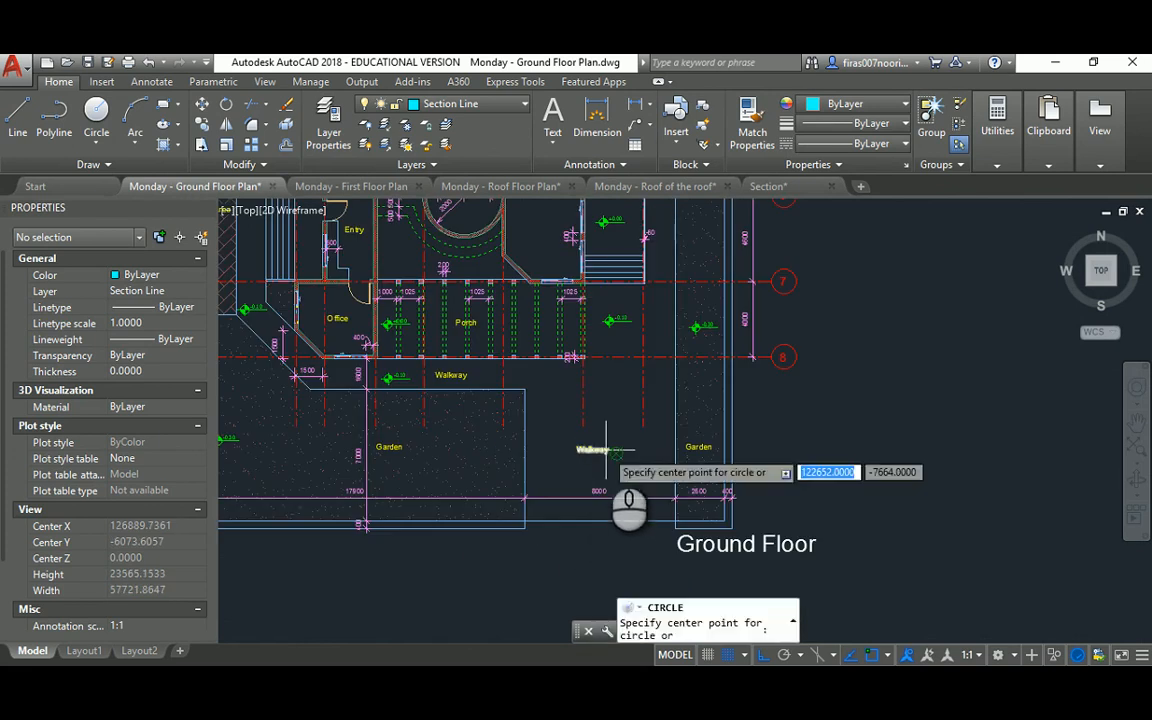
left_click(615, 452)
left_click(615, 523)
key("Escape")
key("Escape")
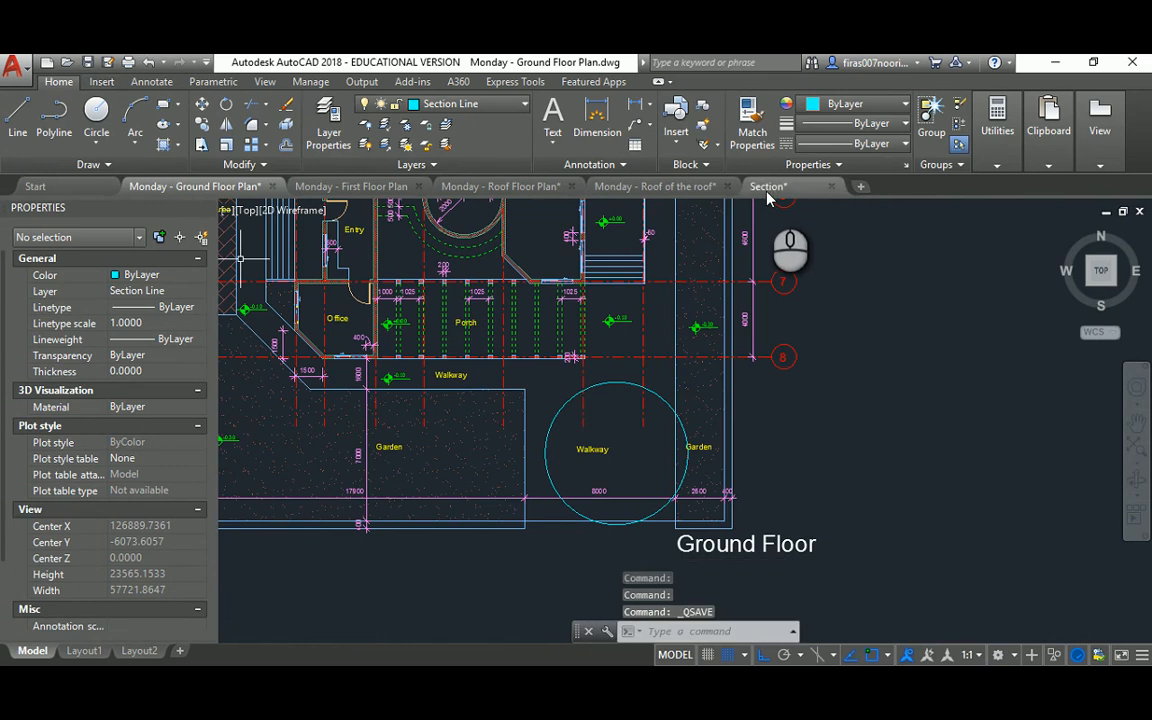
key("ctrl+s")
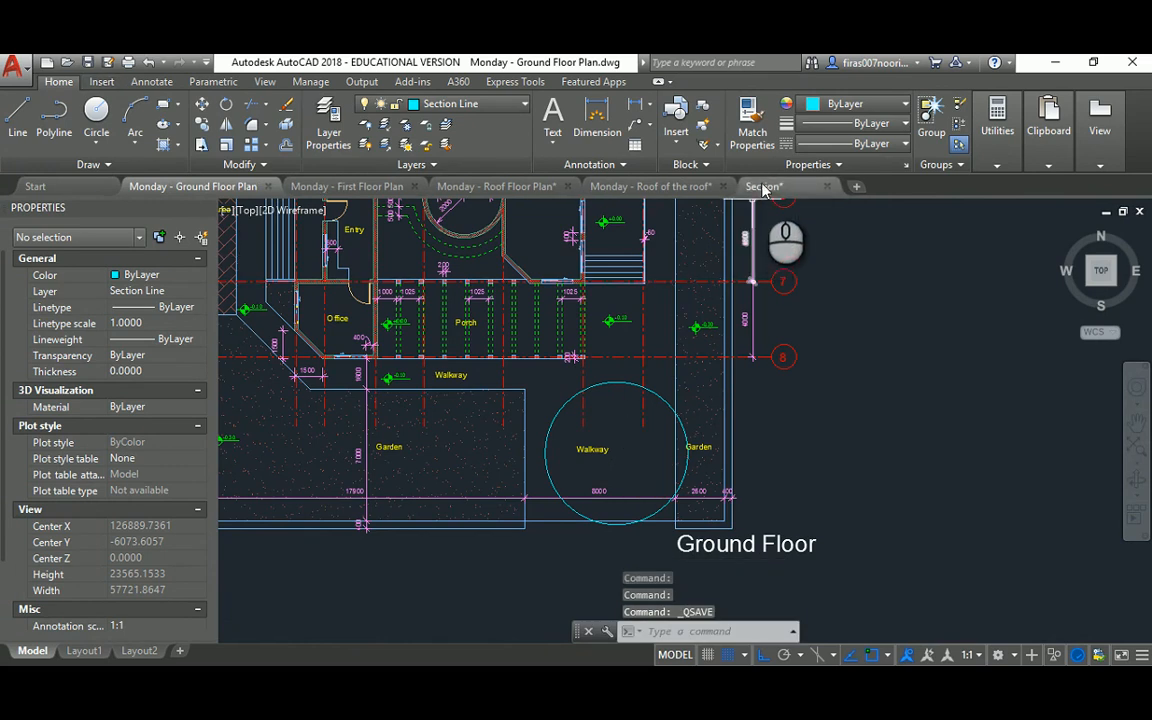
Step: Return to the Section drawing, reload the changed Monday - Ground Floor Plan reference and check its lower Walkway area
left_click(766, 186)
scroll(629, 515, "up", 4)
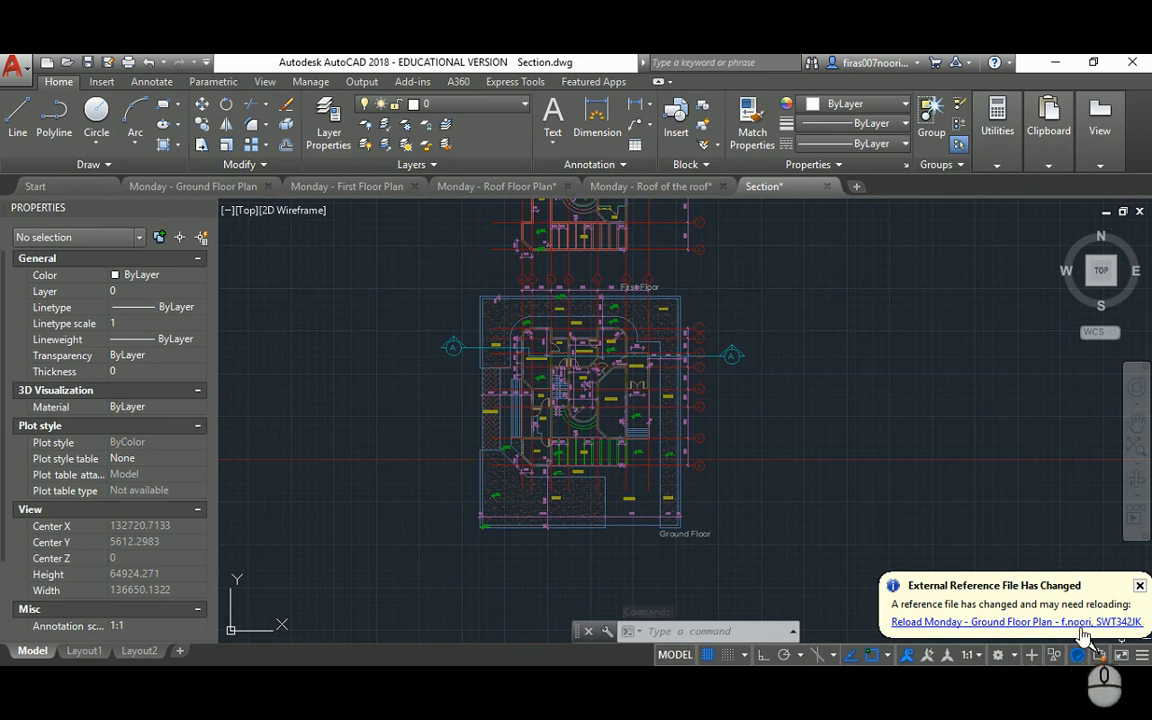
left_click(1083, 622)
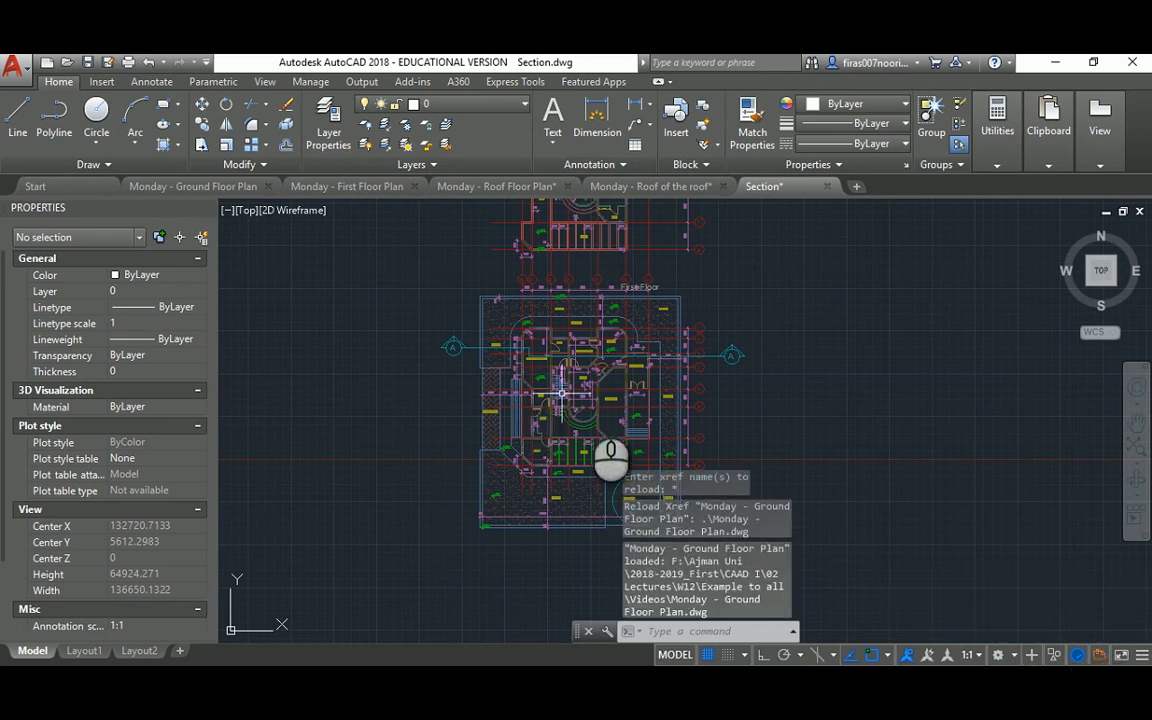
scroll(543, 395, "up", 4)
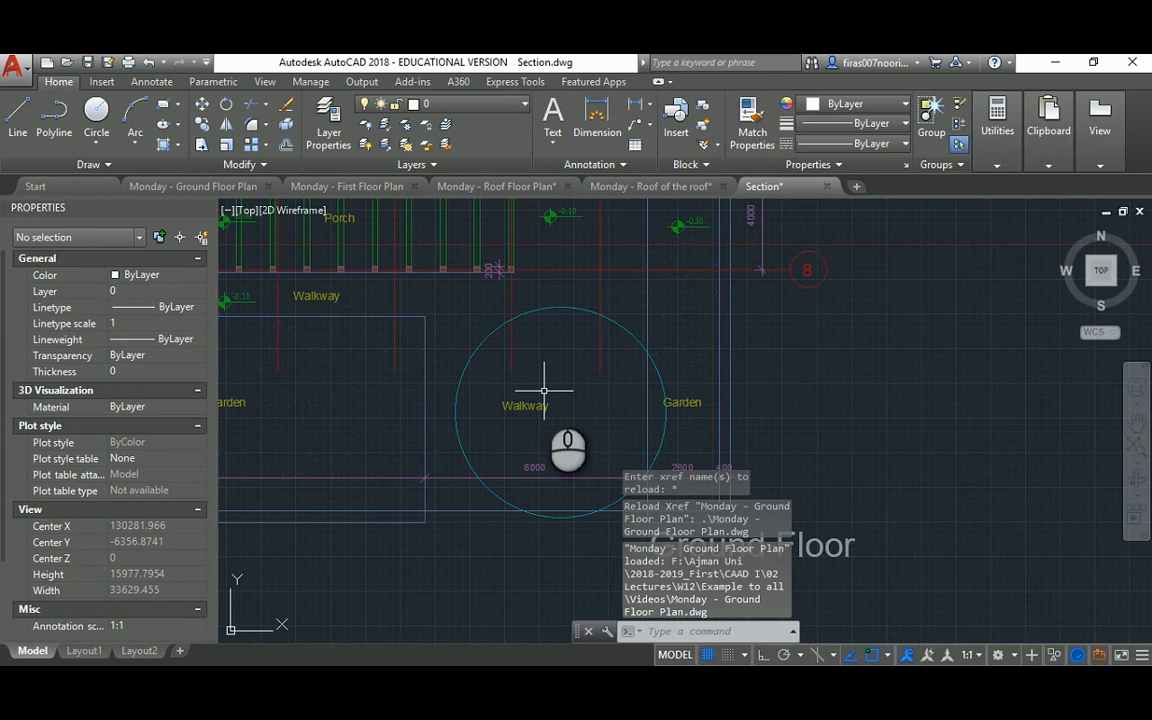
scroll(543, 392, "down", 5)
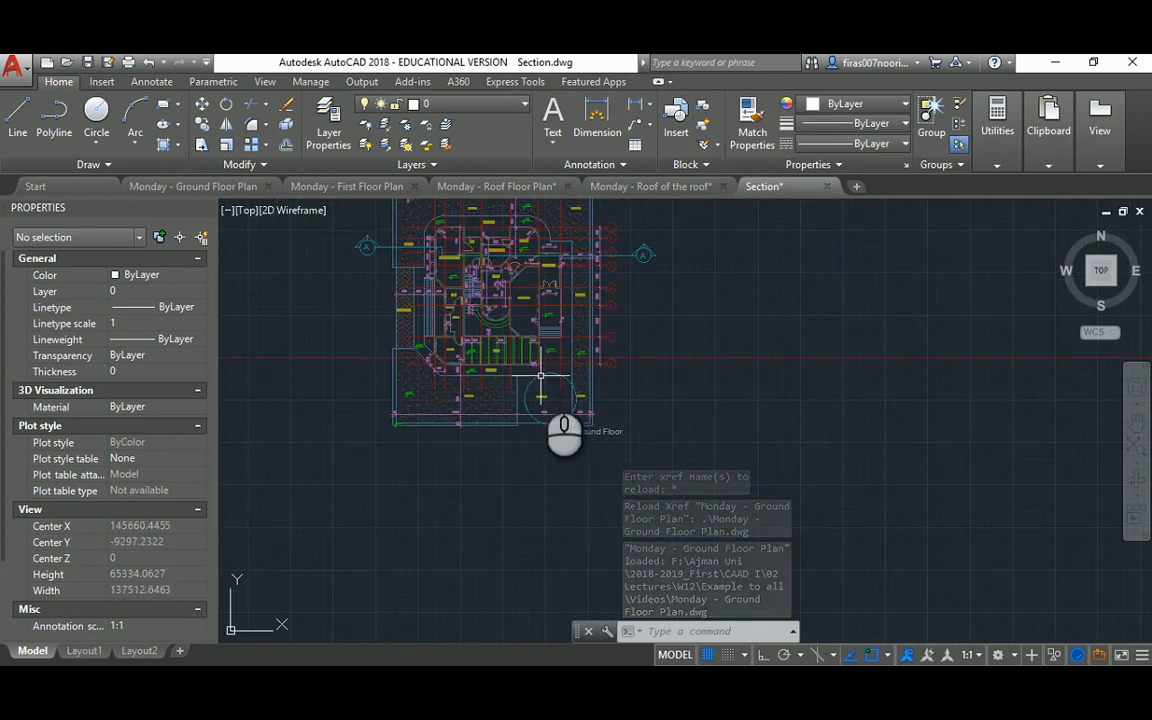
mouse_move(535, 368)
middle_mouse_down()
mouse_move(472, 340)
mouse_move(461, 412)
middle_mouse_up()
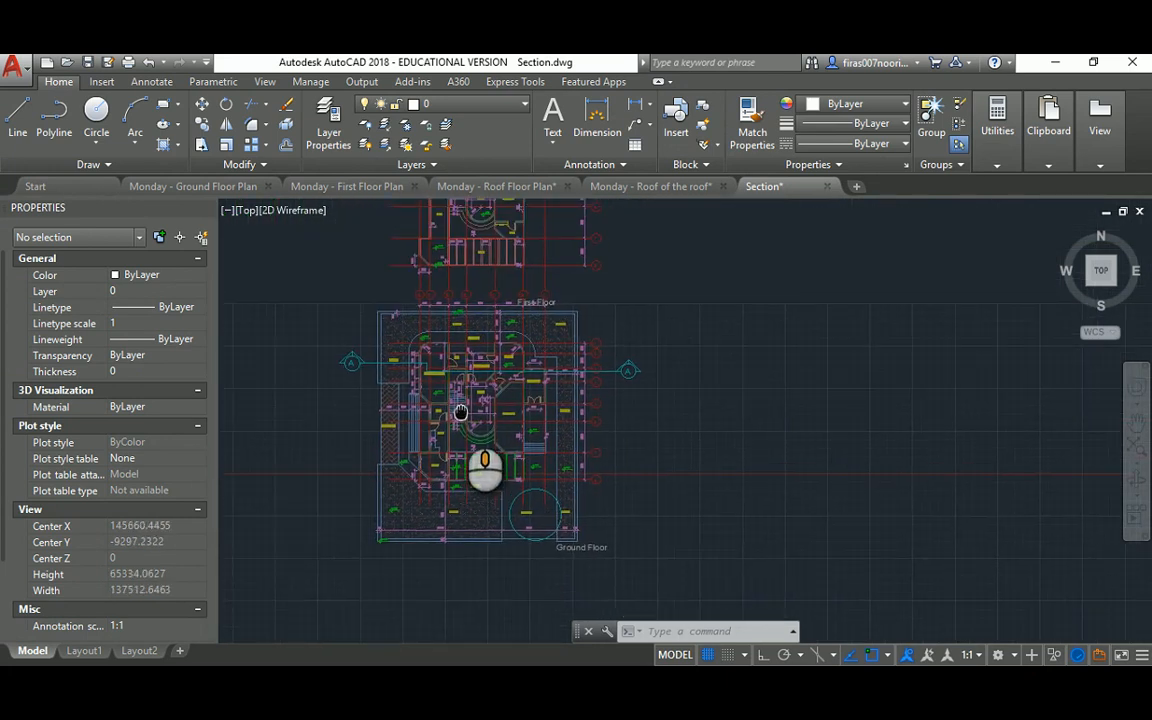
middle_click_drag(461, 412, 460, 410)
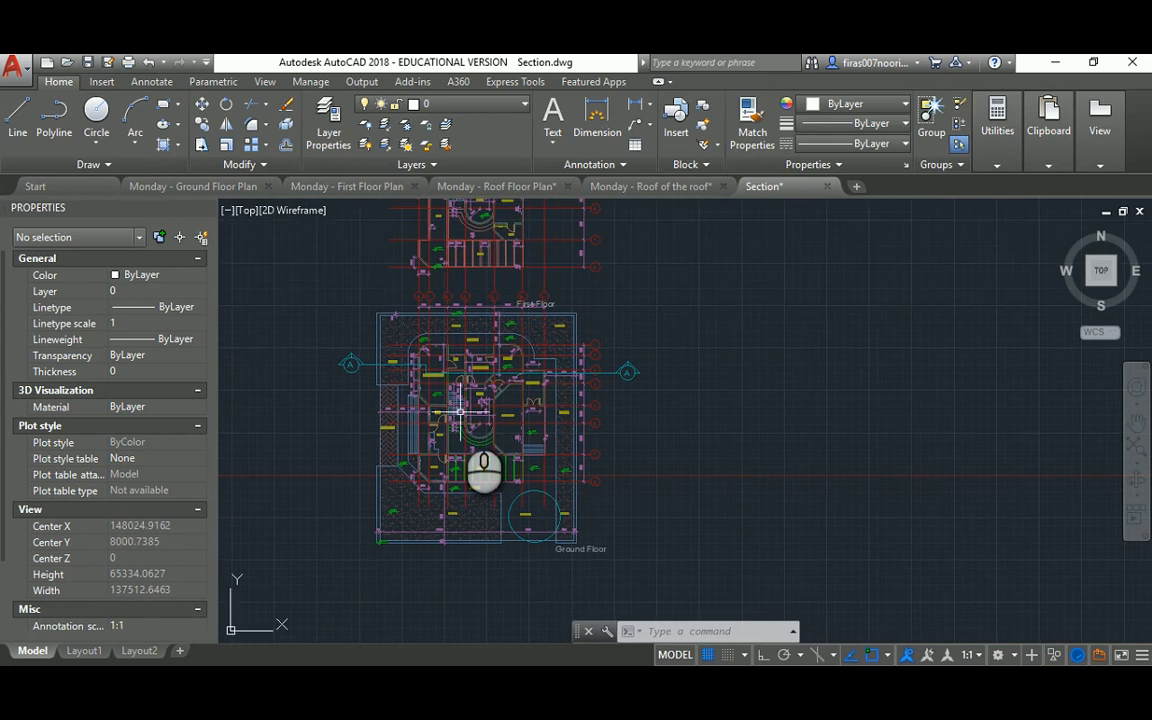
scroll(472, 408, "up", 4)
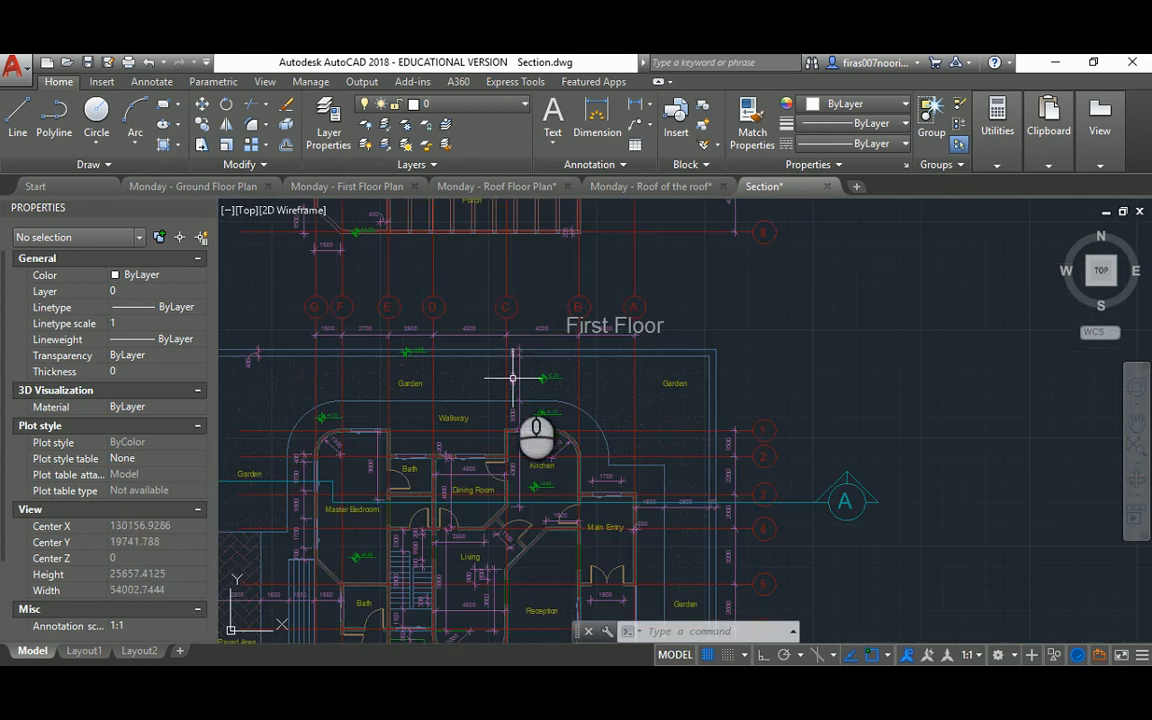
scroll(512, 378, "down", 4)
middle_click_drag(511, 476, 573, 345)
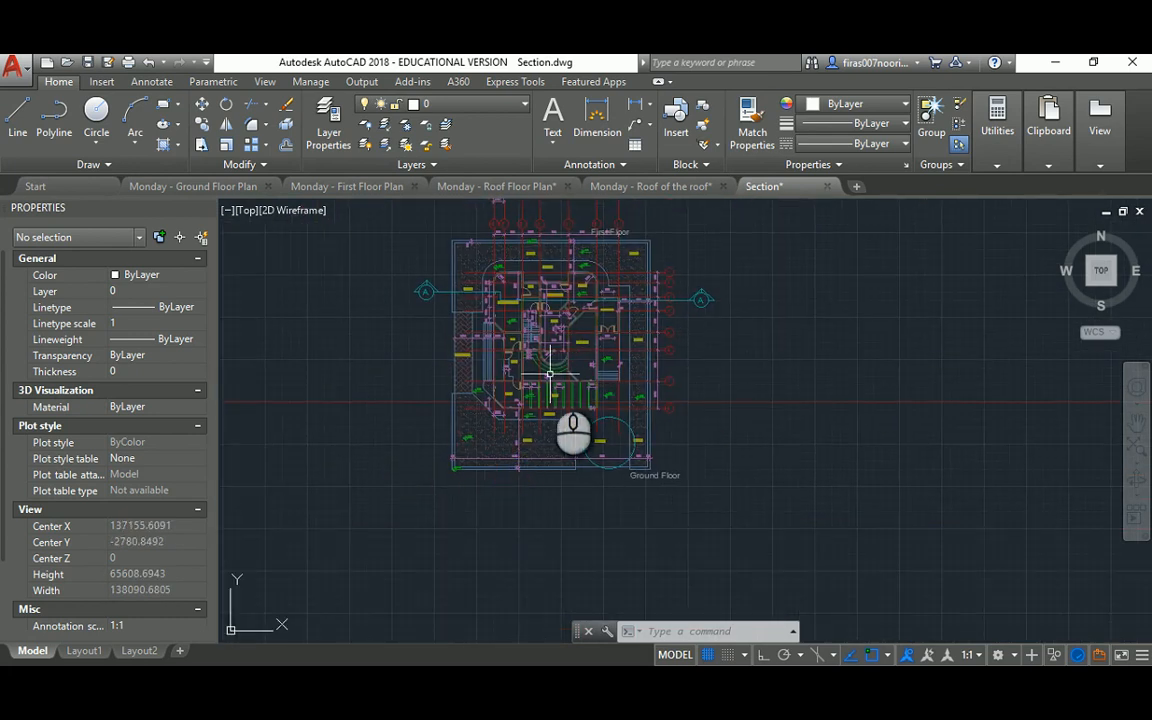
Step: Create a new layer named CUT in the Section drawing
type("LA")
key("Return")
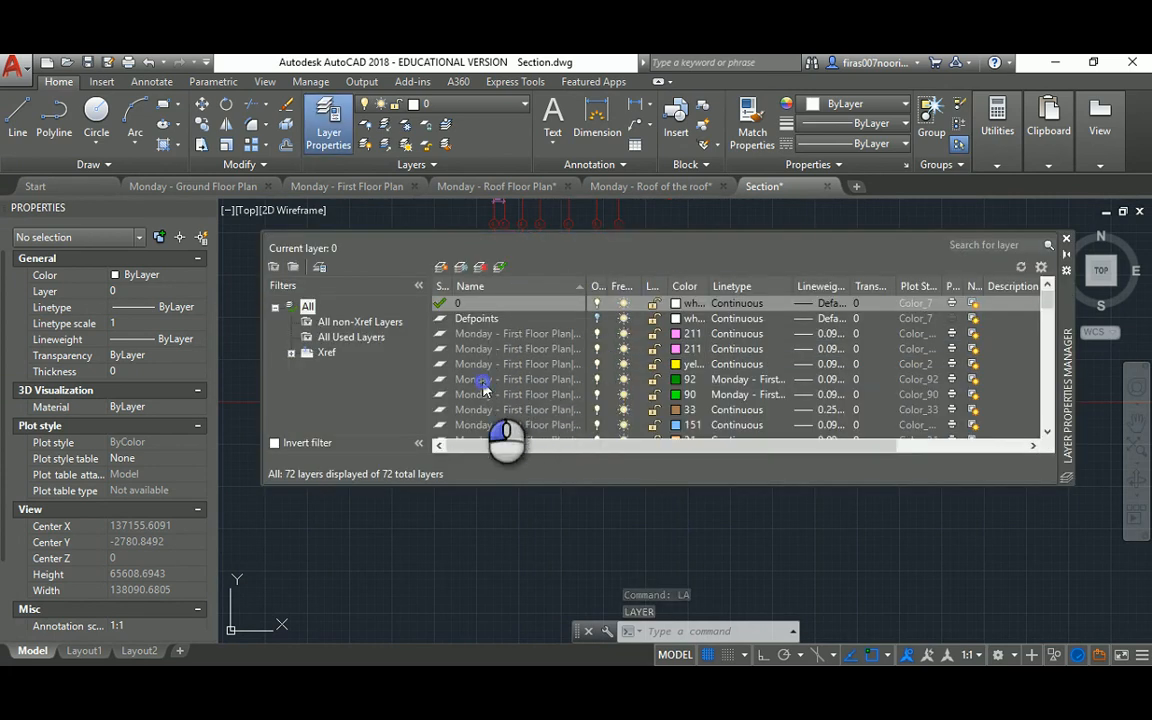
scroll(483, 388, "down", 5)
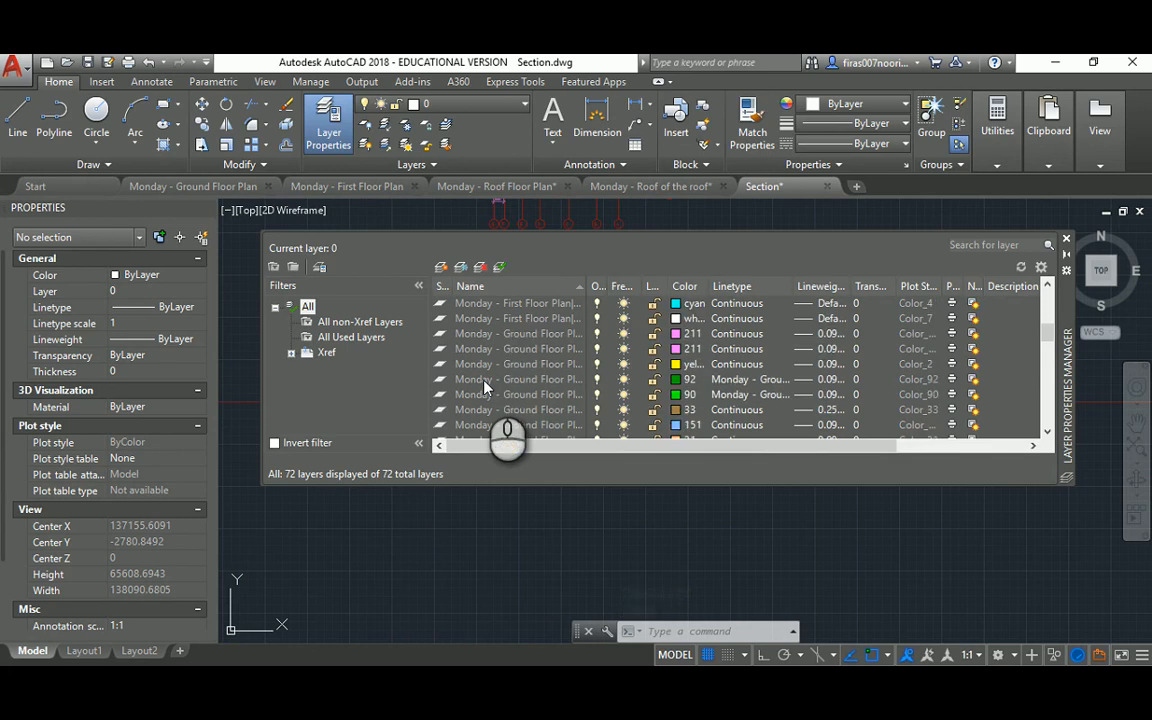
scroll(475, 390, "up", 2)
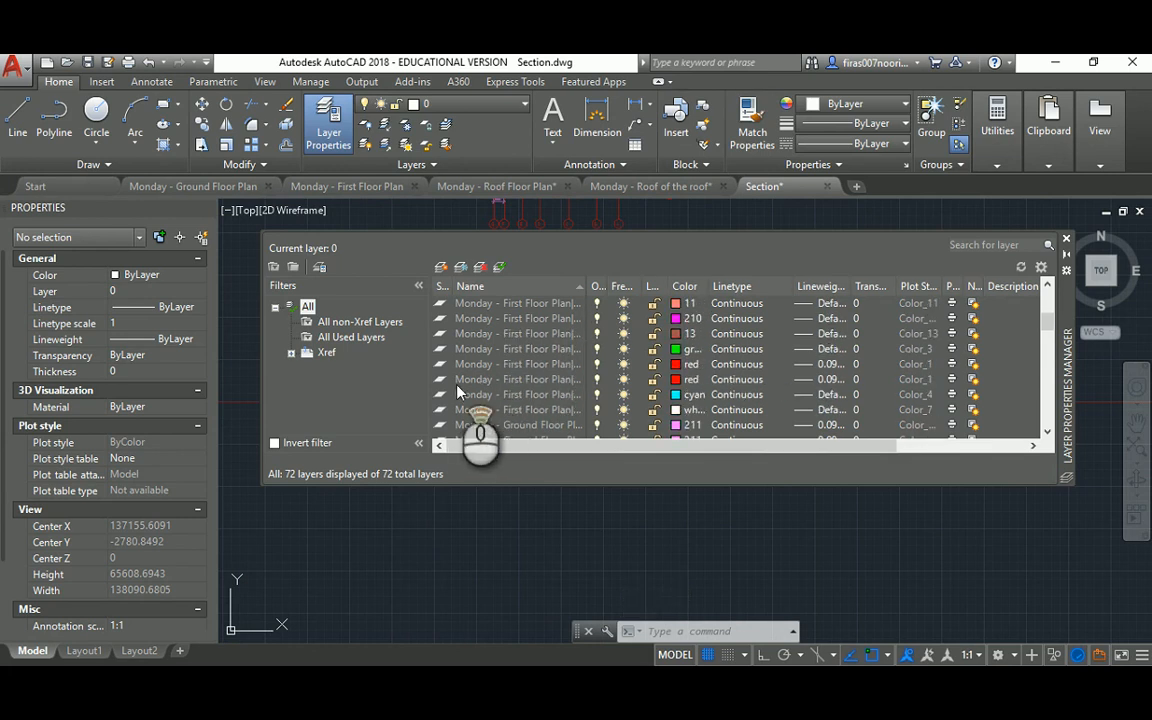
scroll(457, 392, "up", 3)
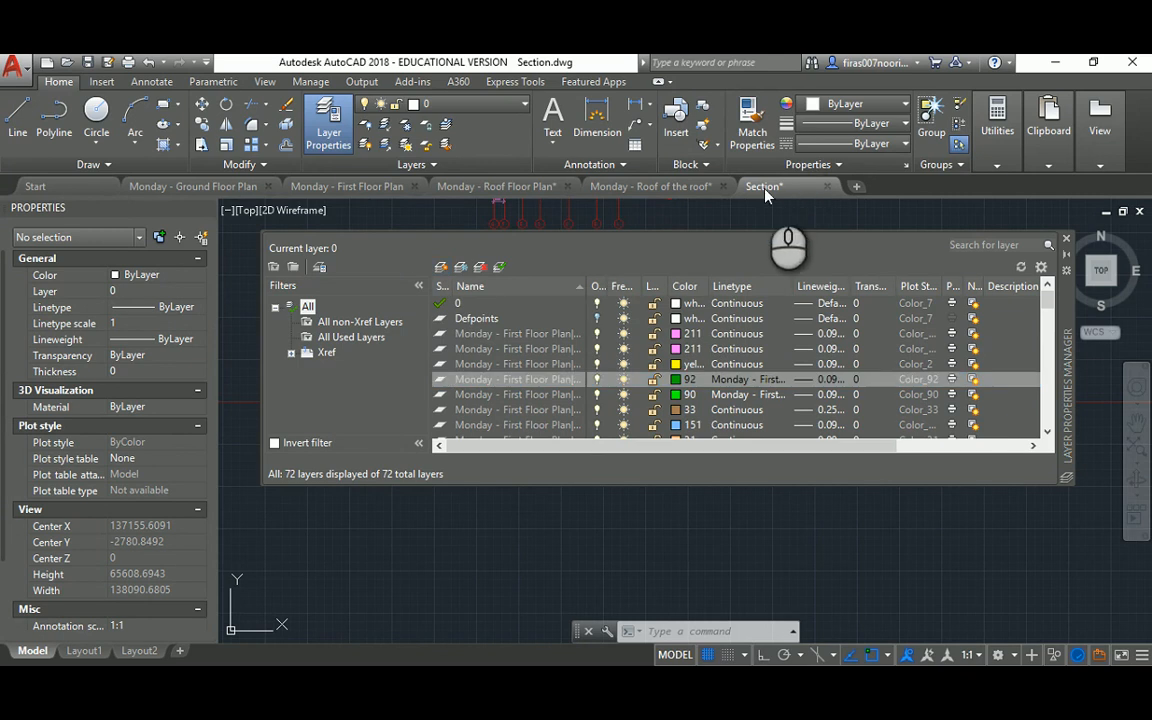
left_click(440, 269)
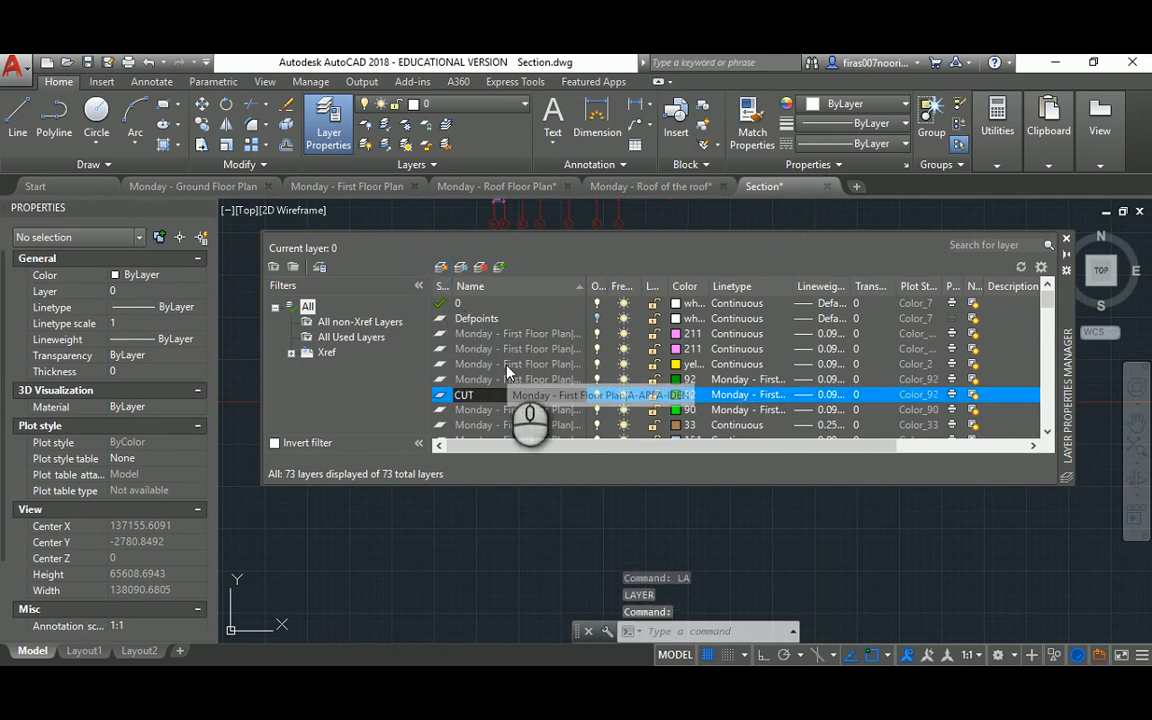
Step: Set the CUT layer's color to green and its lineweight to 0.25 mm, and make it the current layer
left_click(680, 397)
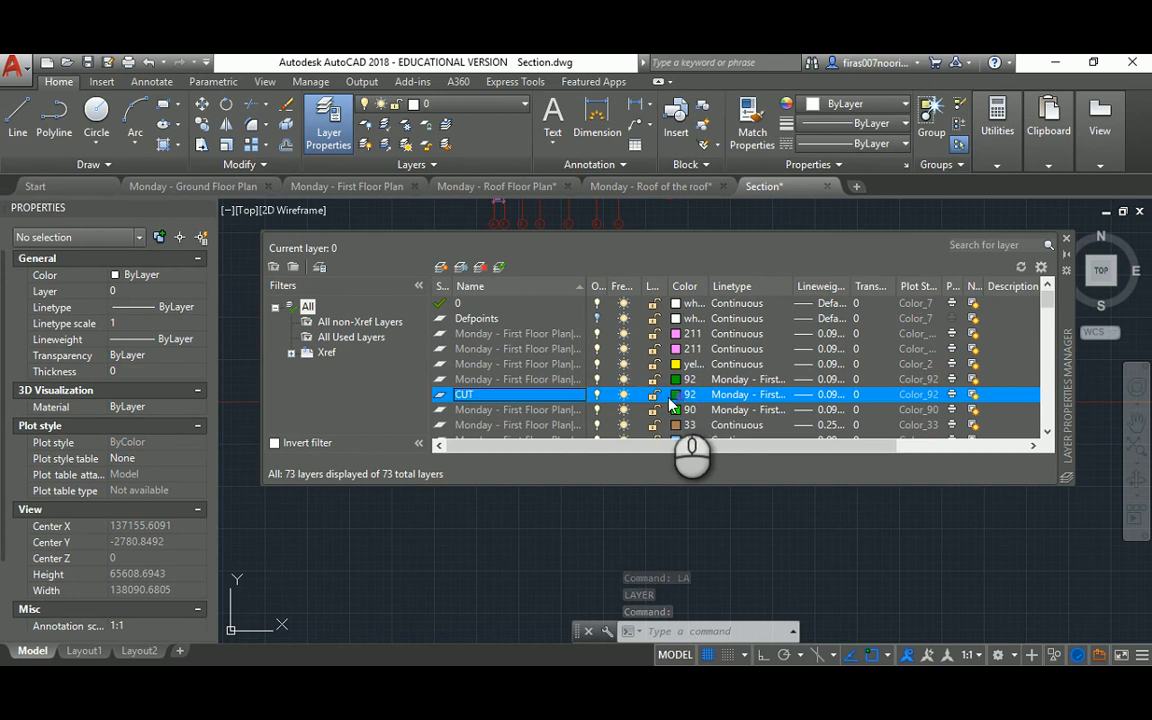
left_click(551, 503)
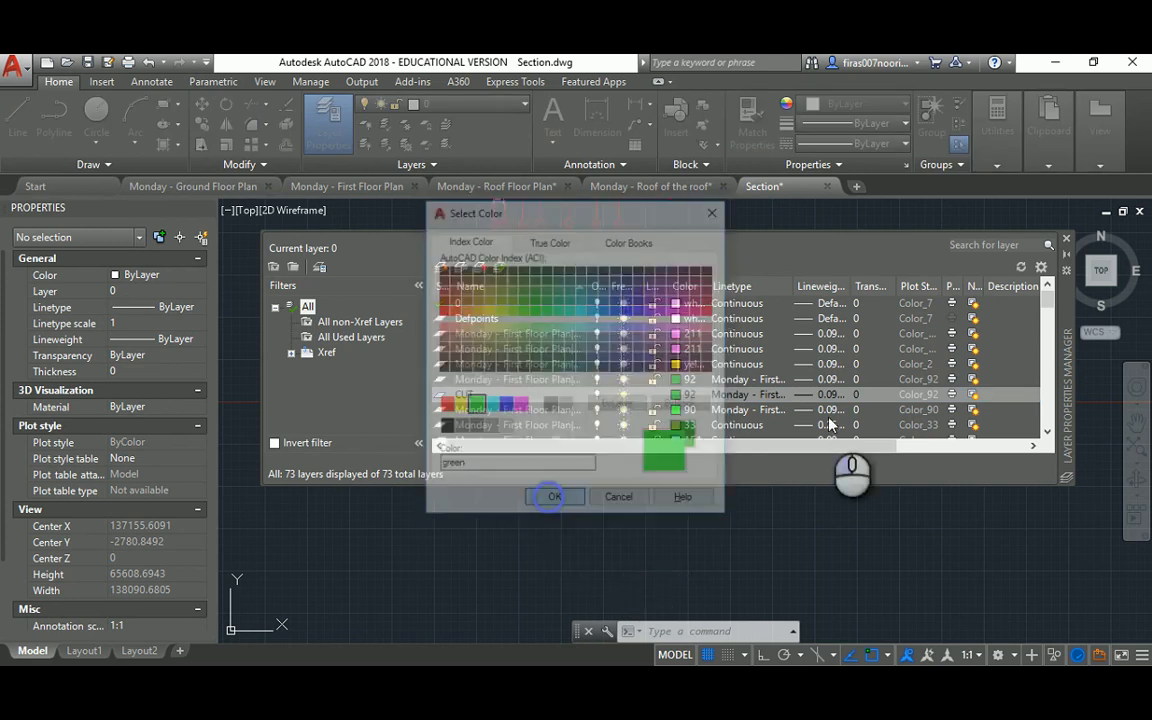
left_click(825, 395)
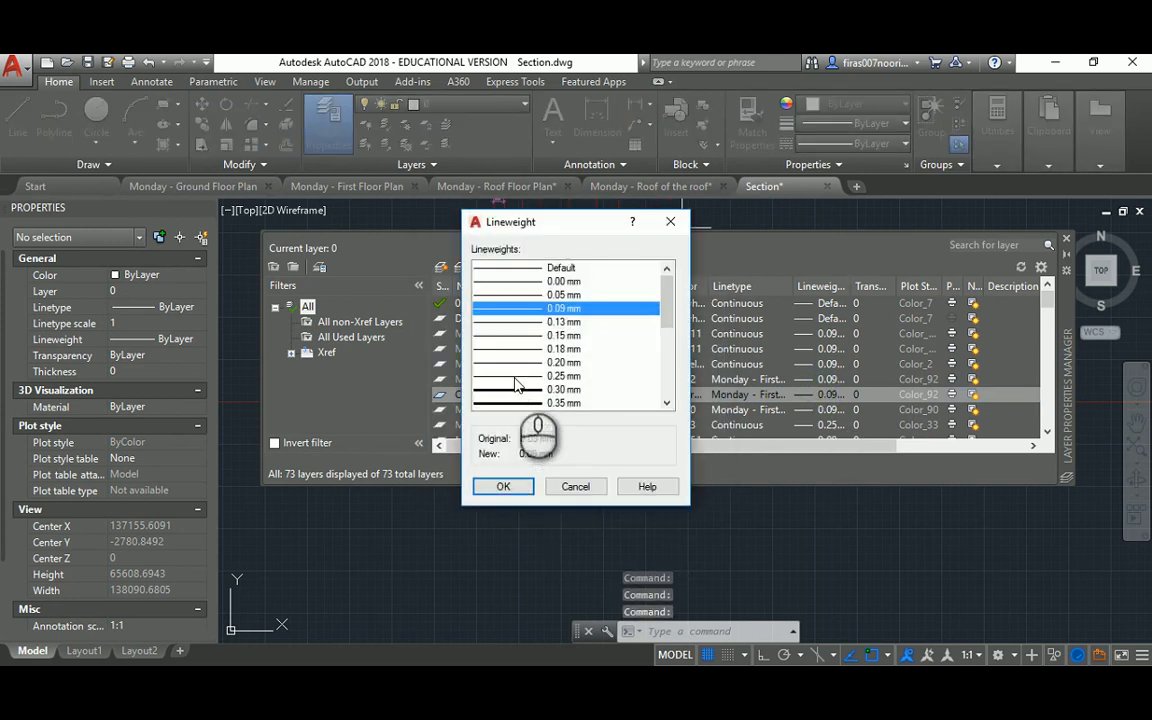
left_click(503, 487)
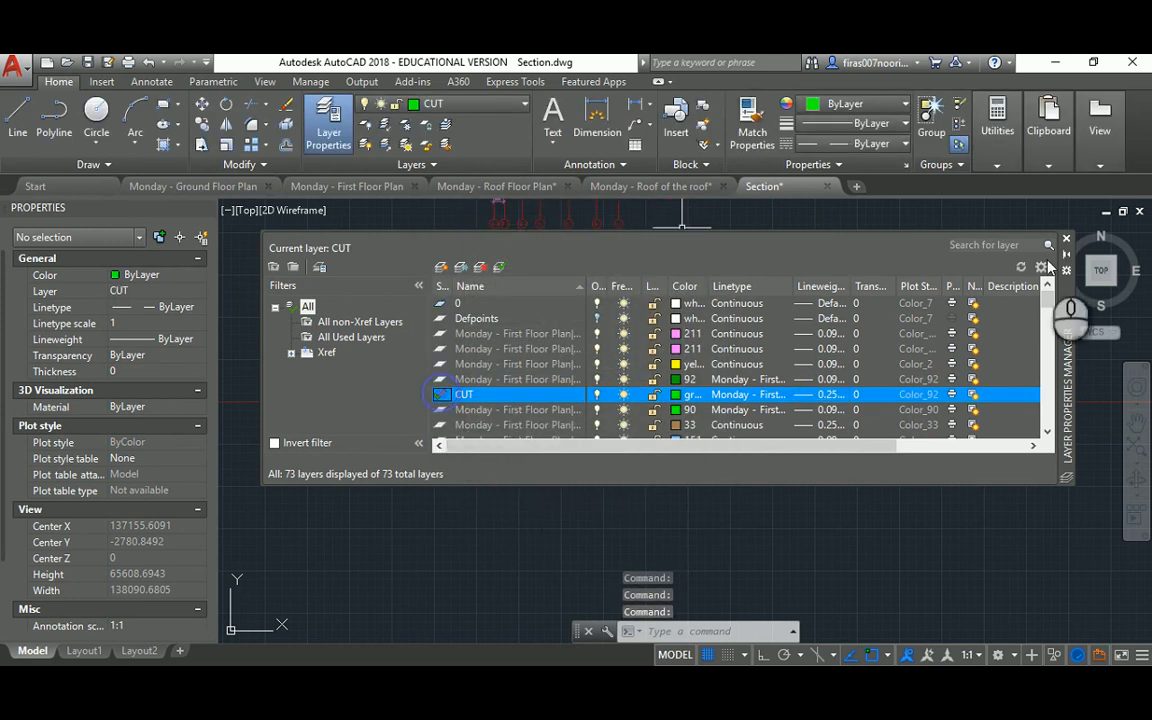
left_click(461, 304)
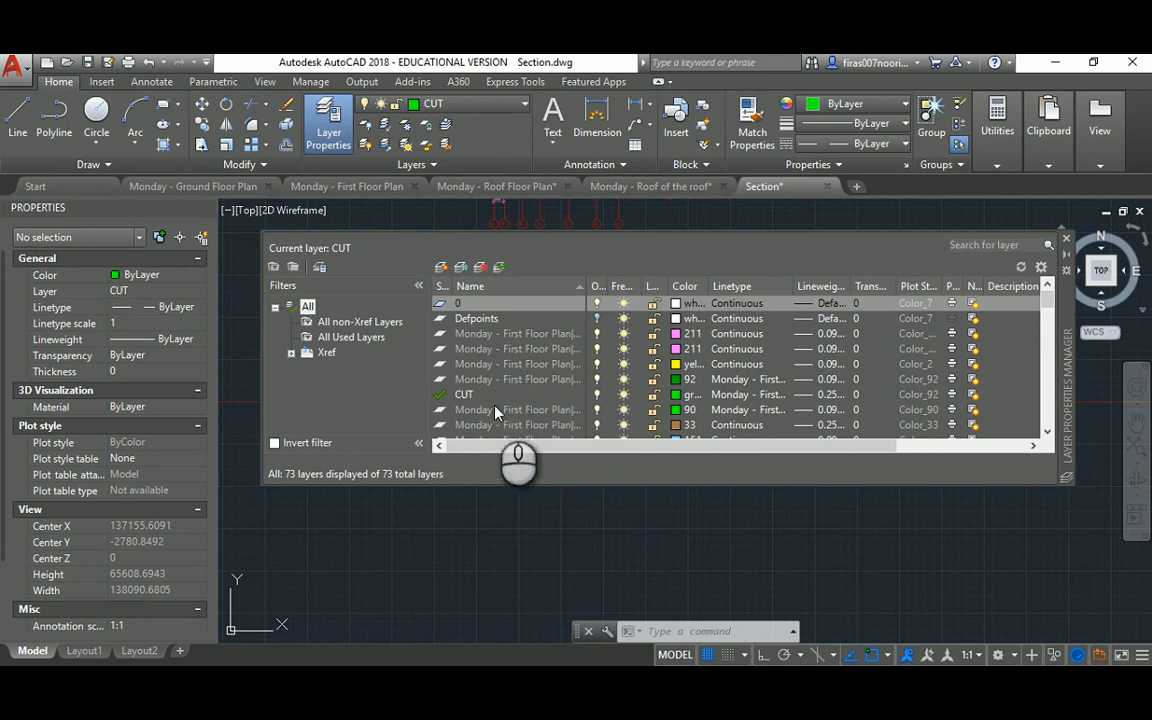
left_click(1066, 244)
Step: Draw a horizontal line with Ortho on in the empty space below the Ground Floor plan, extending past both sides of it
scroll(527, 415, "up", 2)
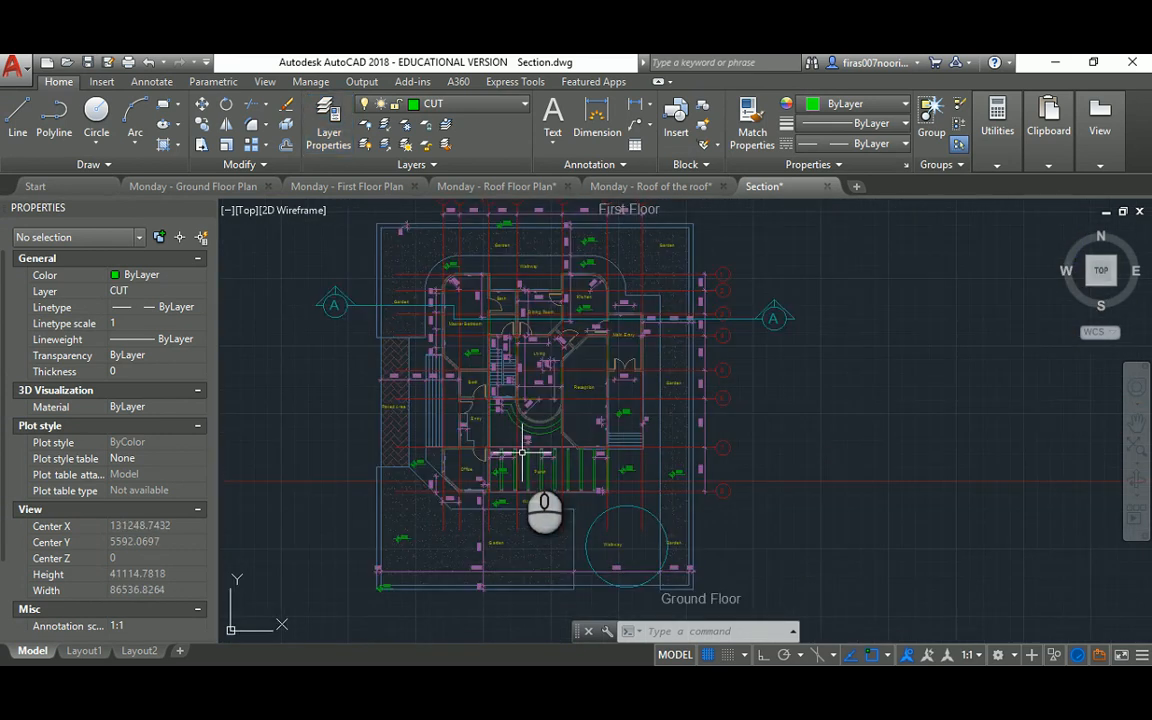
scroll(545, 367, "down", 5)
key("Return")
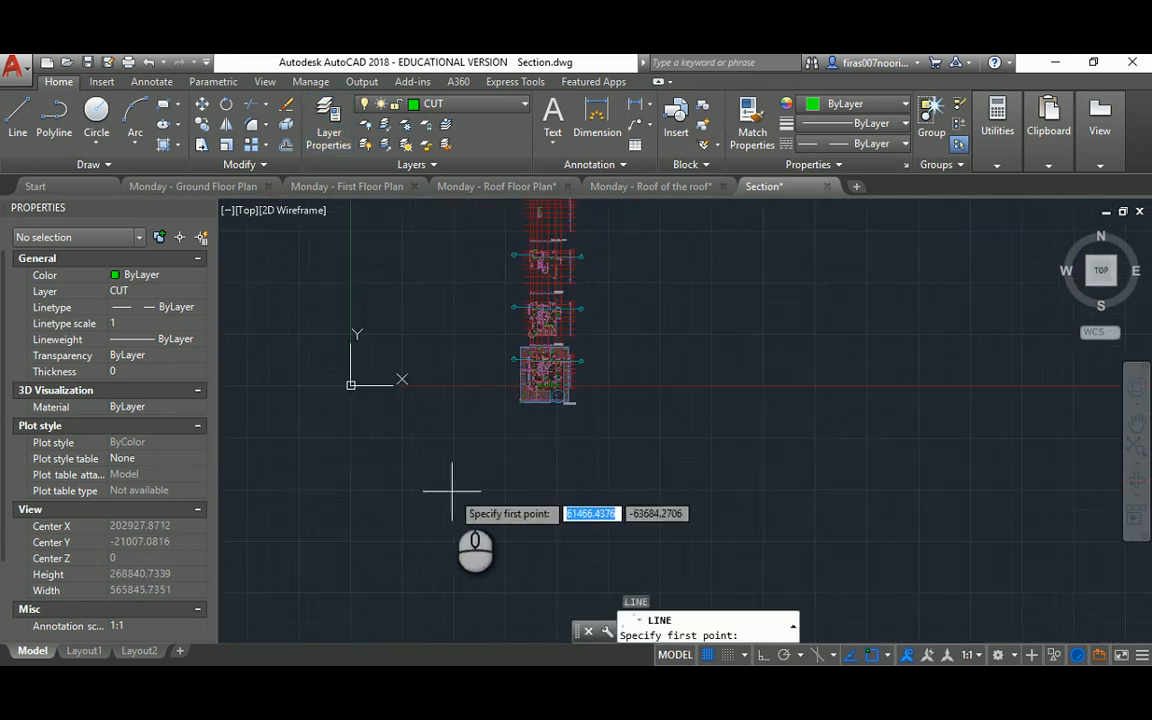
left_click(450, 489)
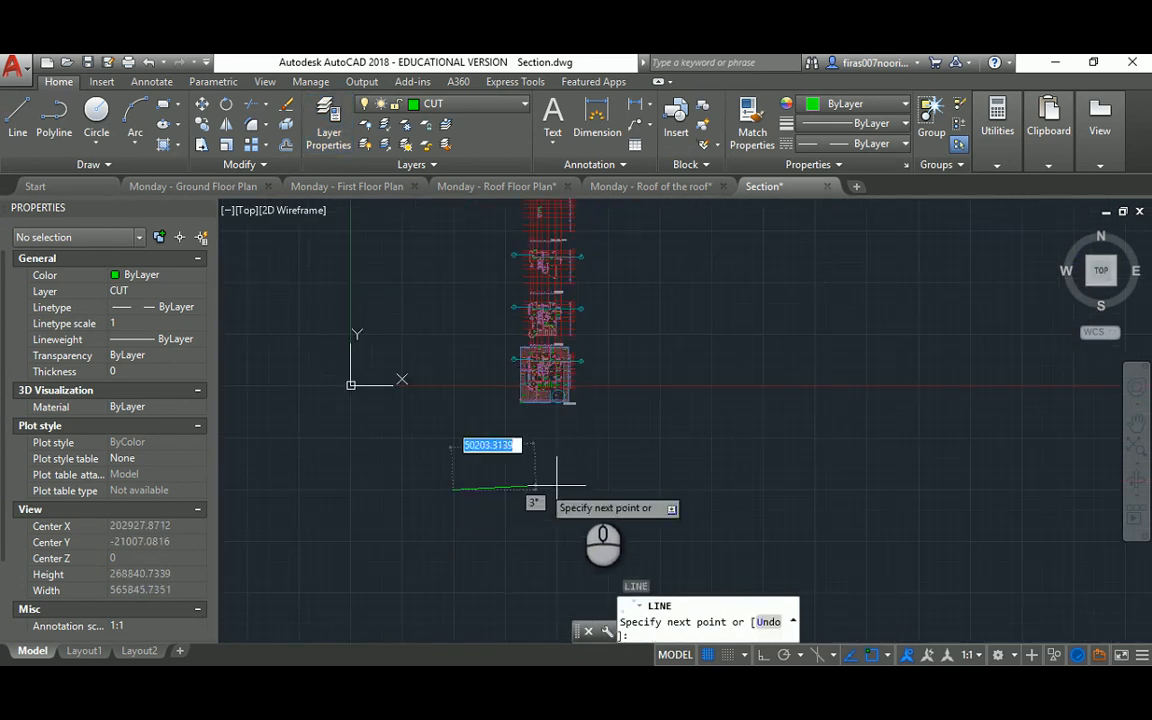
key("F8")
left_click(648, 470)
key("Escape")
key("Escape")
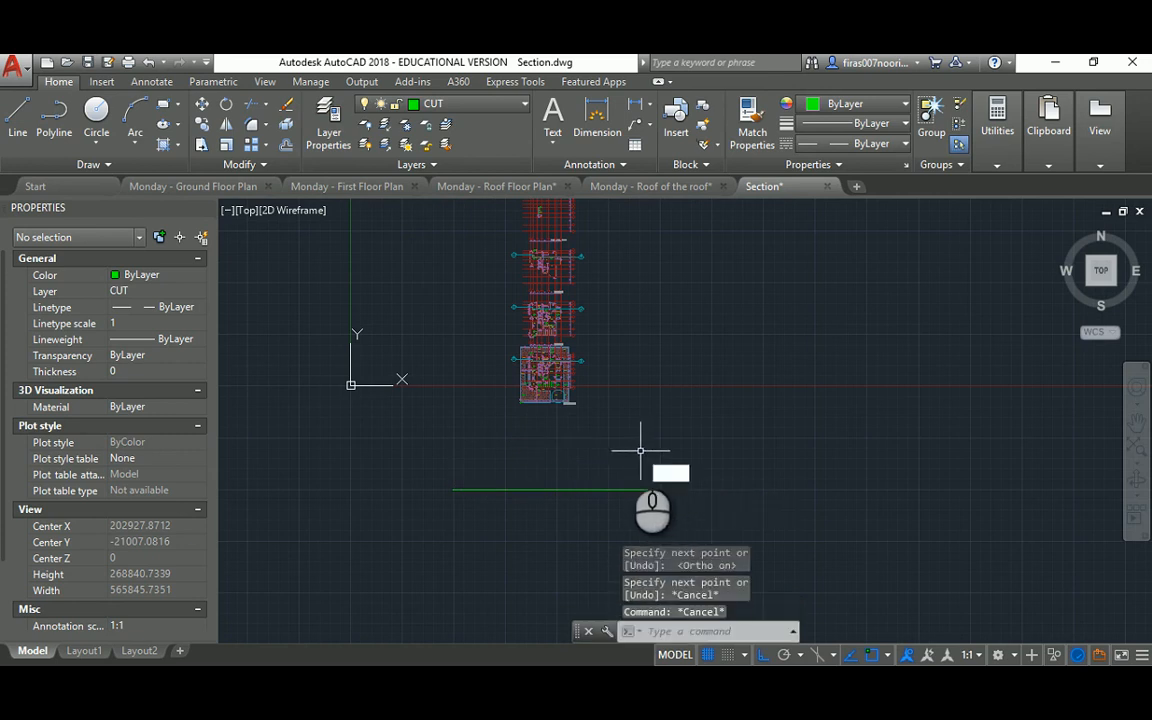
Step: Draw a vertical line from section line A's crossing with the Main Entry wall's outer face down to the horizontal line below the Ground Floor plan
key("Return")
scroll(595, 408, "up", 5)
middle_click_drag(573, 404, 635, 556)
mouse_move(377, 215)
middle_mouse_down()
mouse_move(498, 323)
mouse_move(589, 335)
middle_mouse_up()
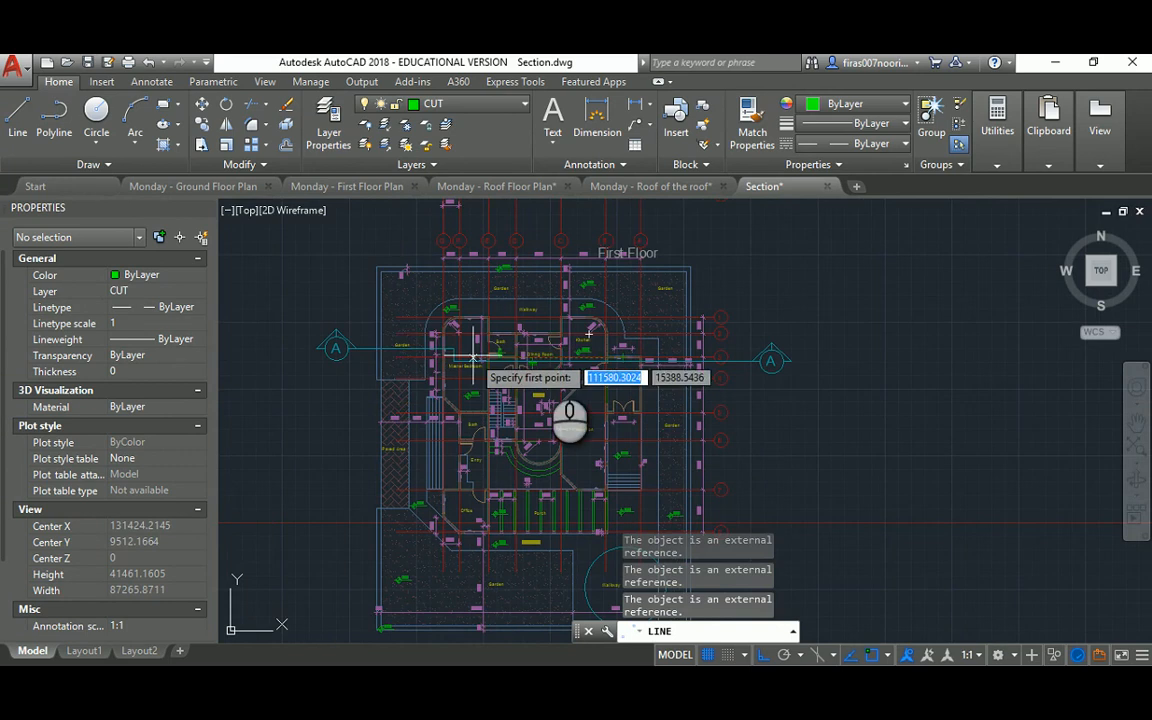
scroll(615, 372, "up", 4)
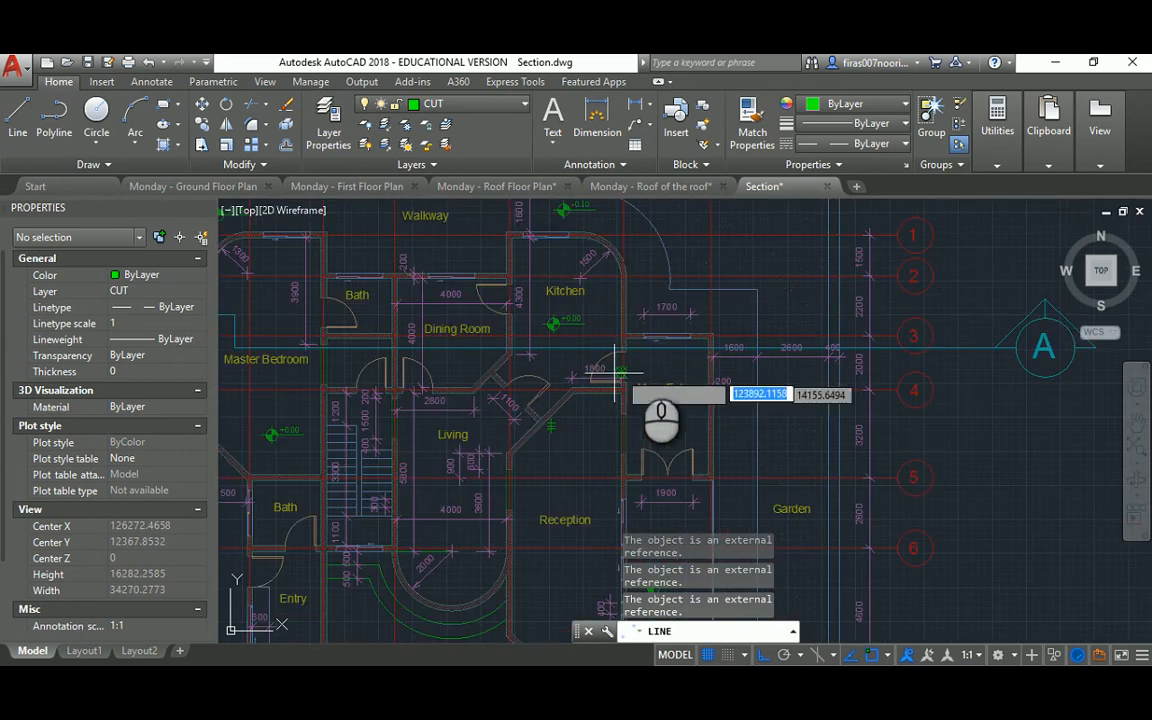
middle_click_drag(632, 342, 460, 329)
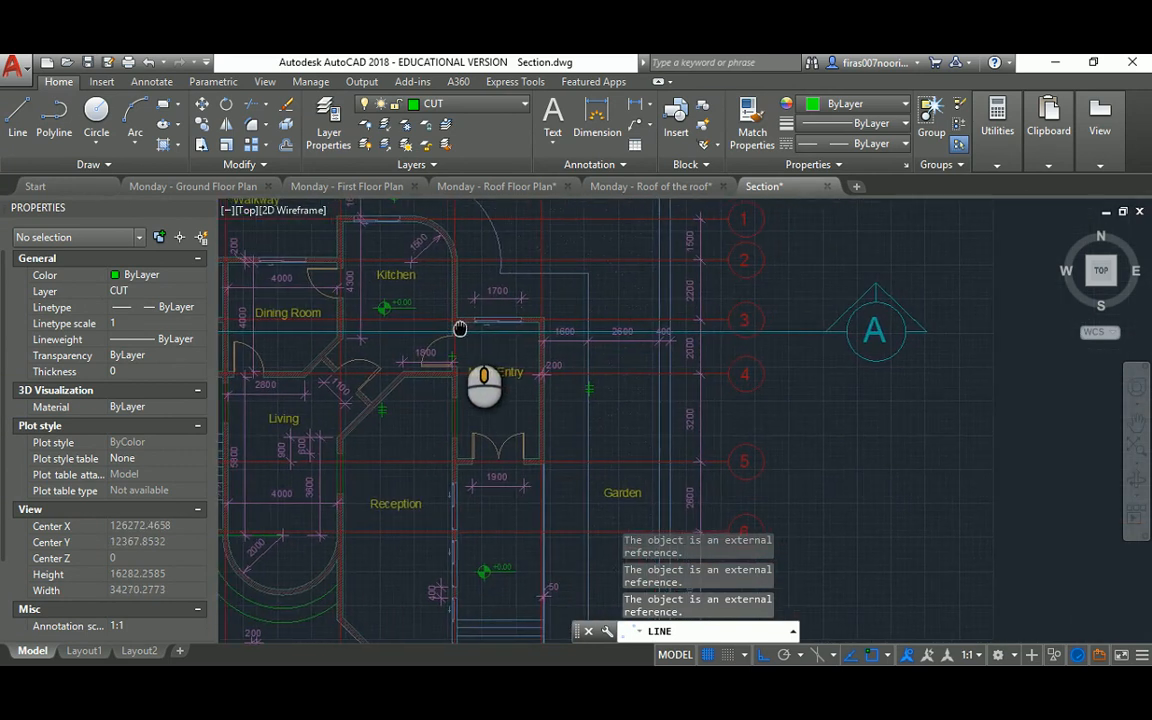
scroll(540, 345, "up", 10)
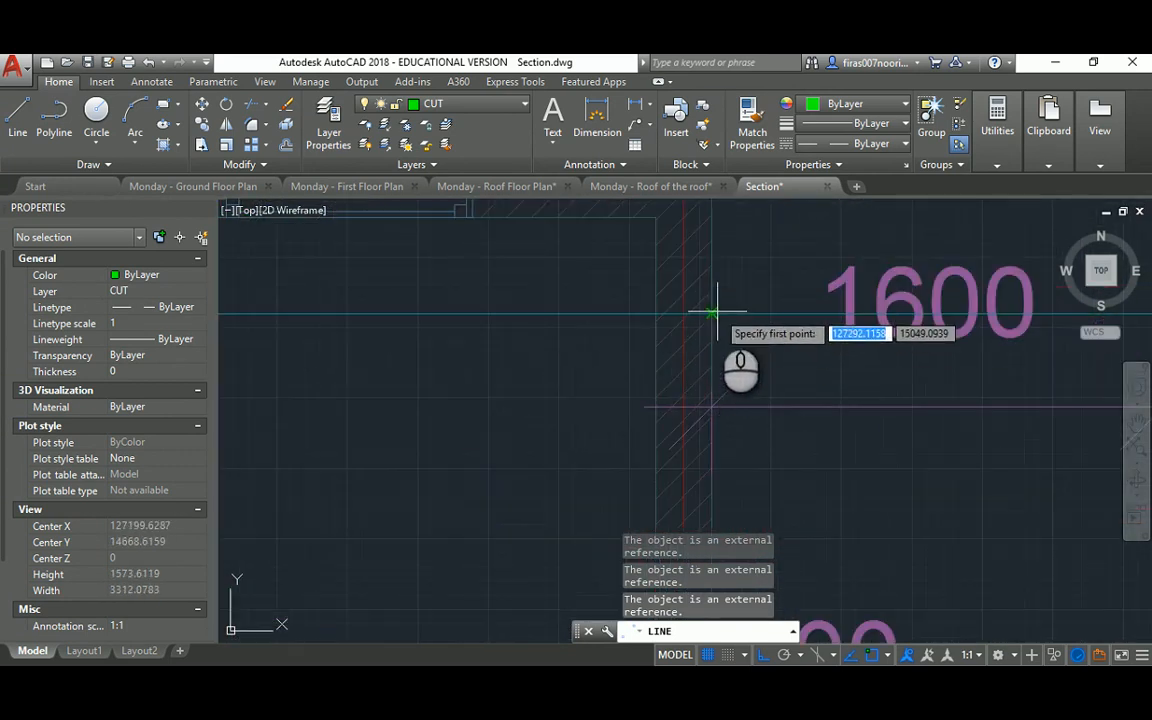
scroll(716, 312, "up", 6)
left_click(697, 318)
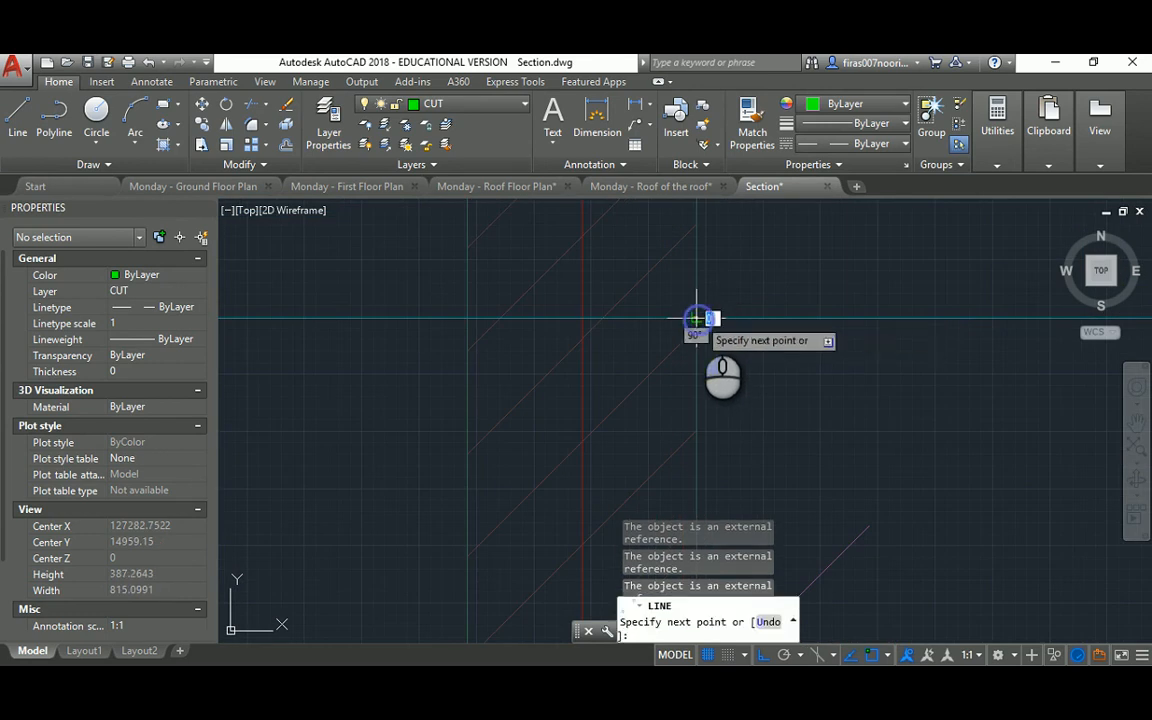
scroll(697, 318, "down", 12)
middle_click_drag(693, 410, 645, 272)
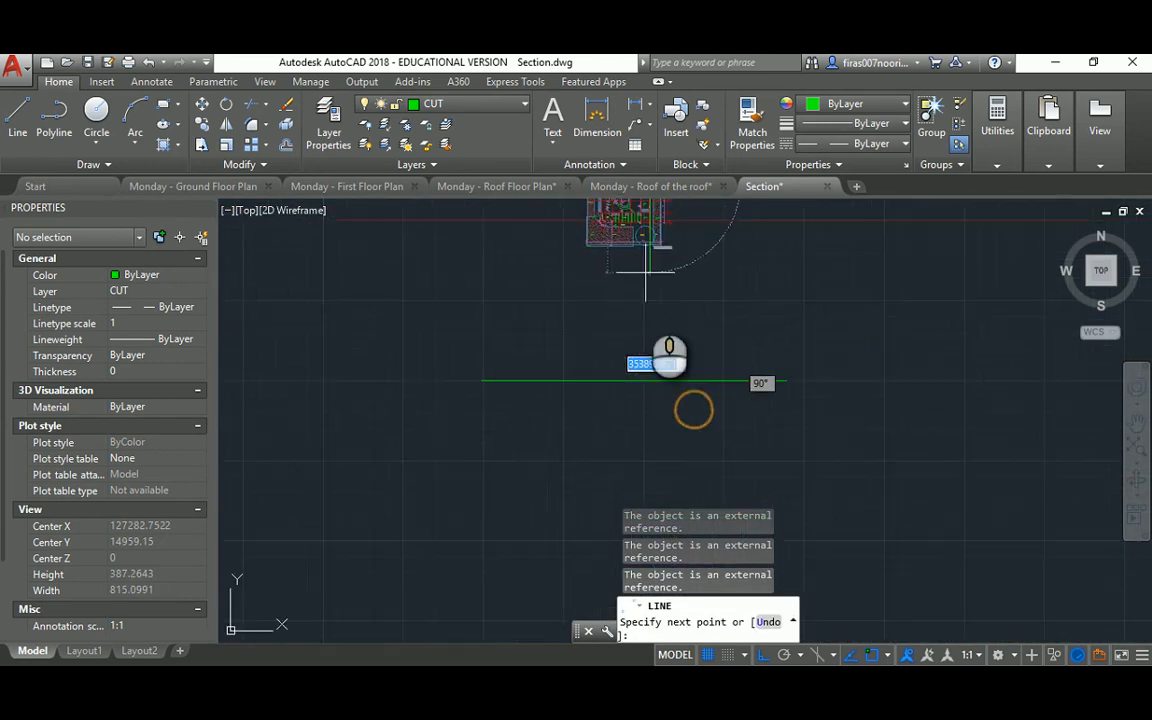
left_click(653, 377)
key("Escape")
key("Escape")
Step: Copy the vertical projection line from the outer to the inner face of the Main Entry's outer wall along section line A
type("co")
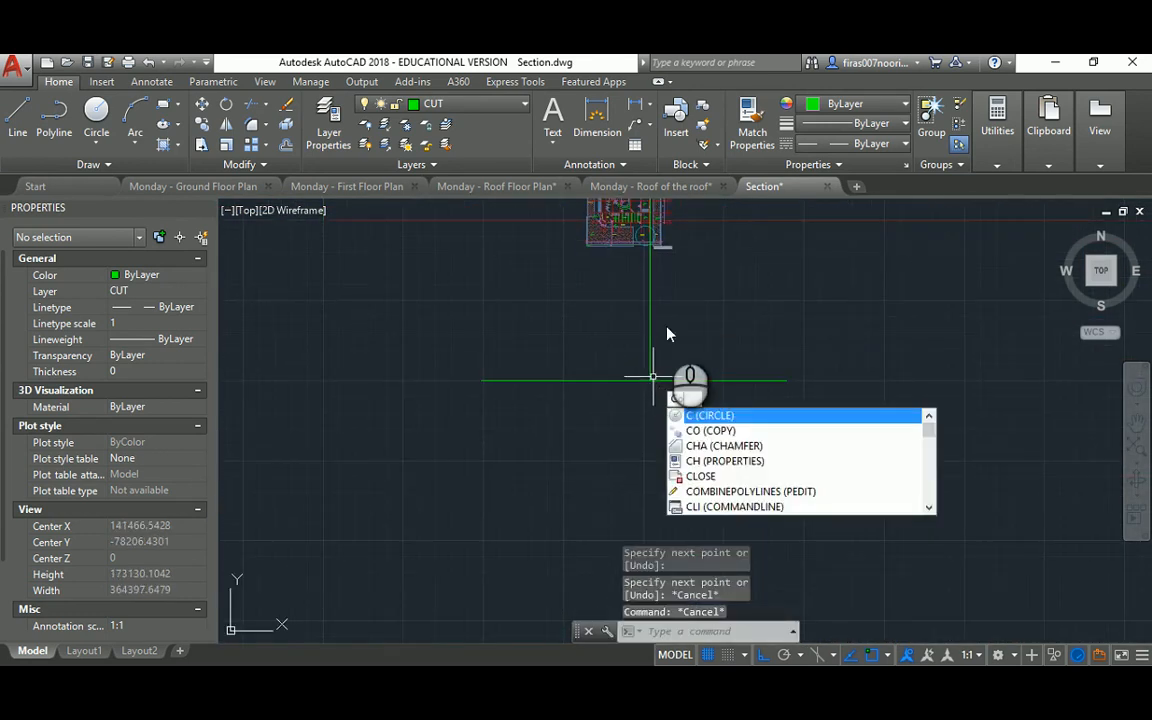
key("space")
left_click(683, 282)
left_click(586, 320)
middle_click_drag(606, 204, 577, 343)
scroll(613, 372, "up", 18)
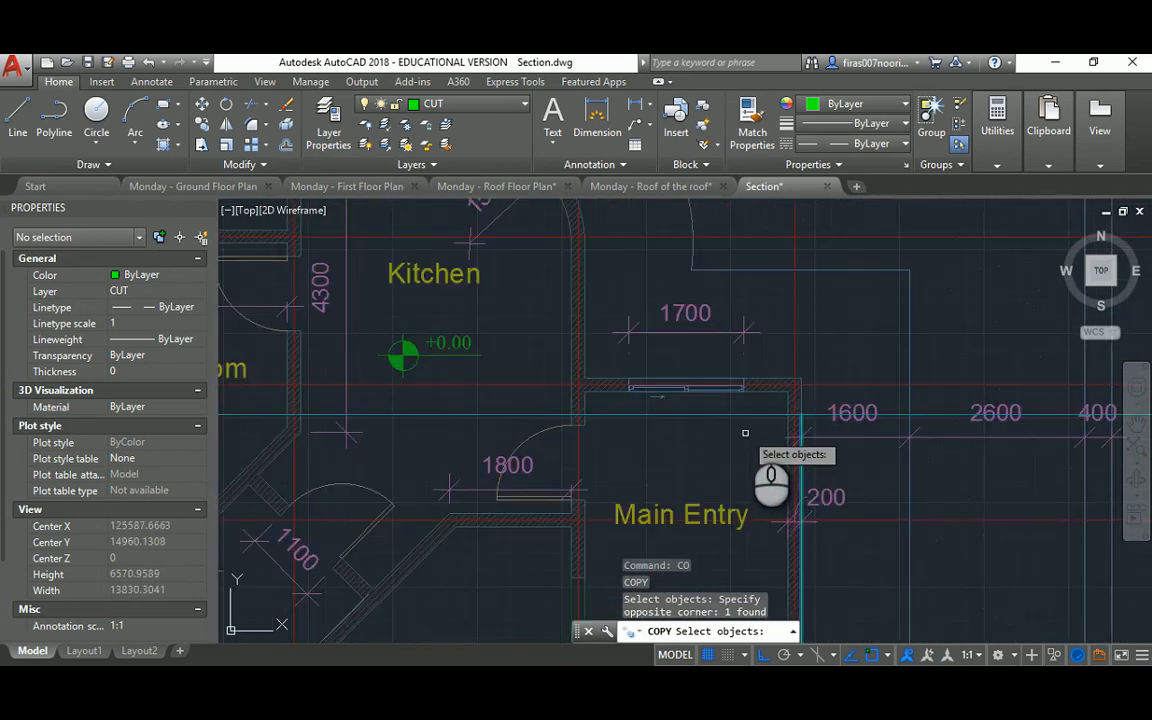
key("space")
left_click(880, 401)
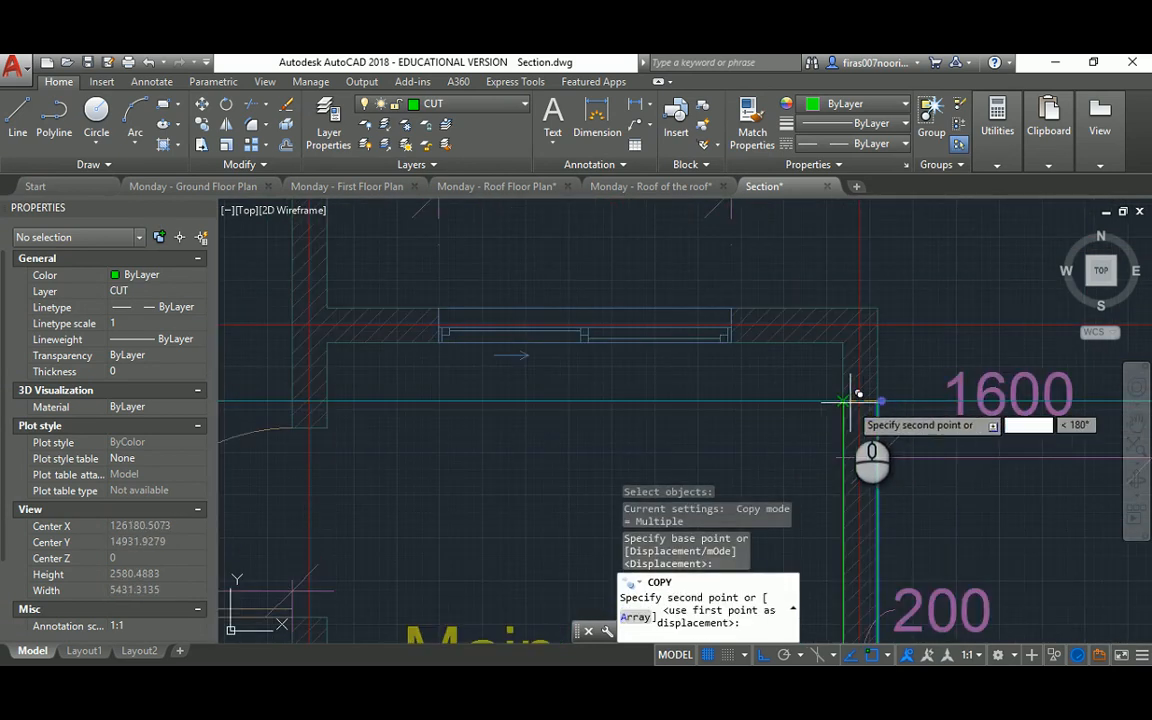
left_click(843, 402)
Step: Place two more copies of the projection line on the inner and outer faces of the Master Bedroom's outer wall
middle_click_drag(704, 419, 768, 378)
scroll(771, 378, "down", 3)
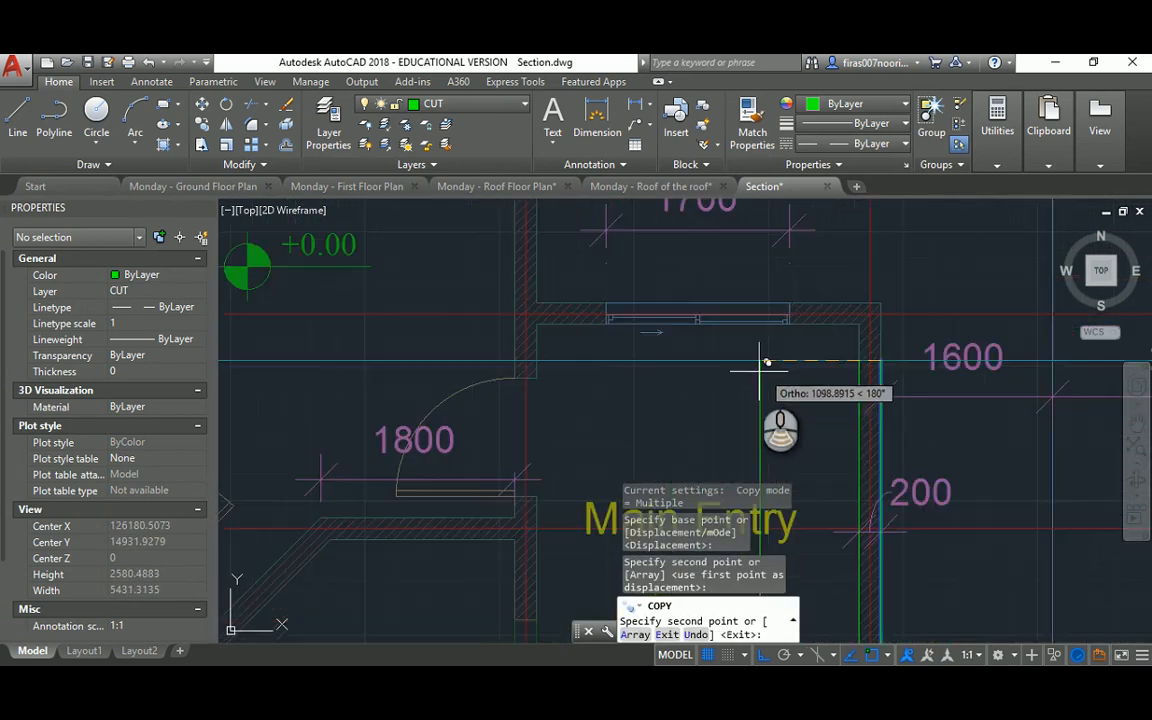
middle_click_drag(671, 358, 769, 358)
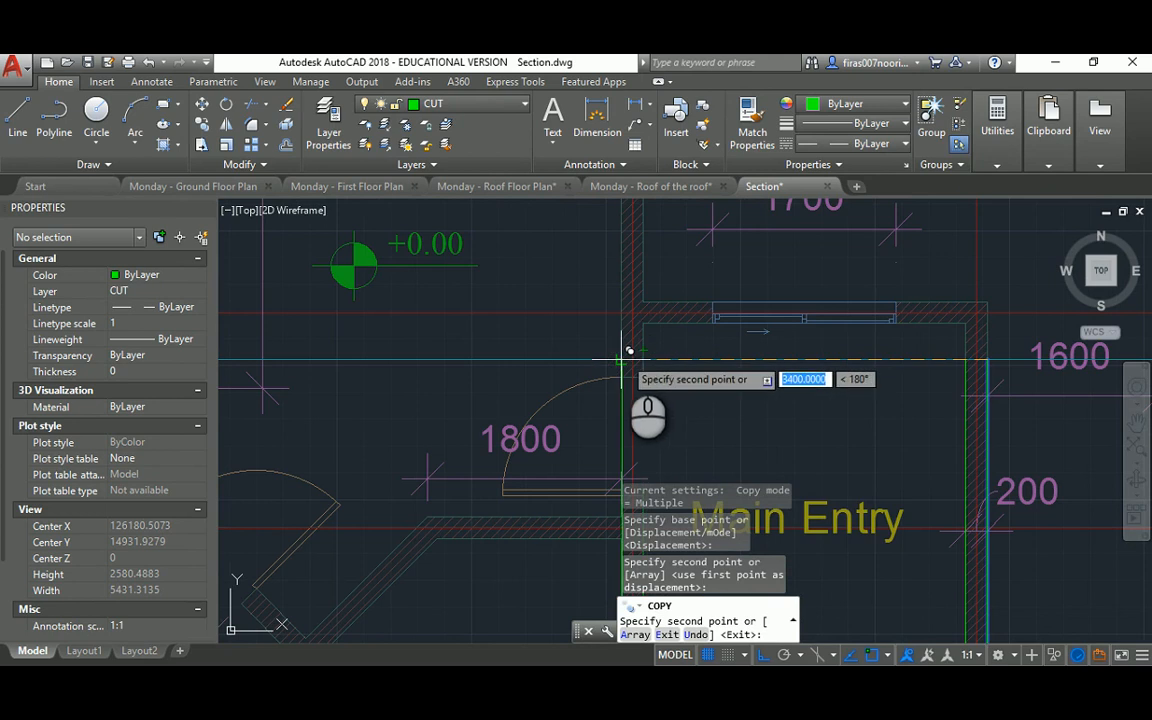
scroll(629, 351, "down", 8)
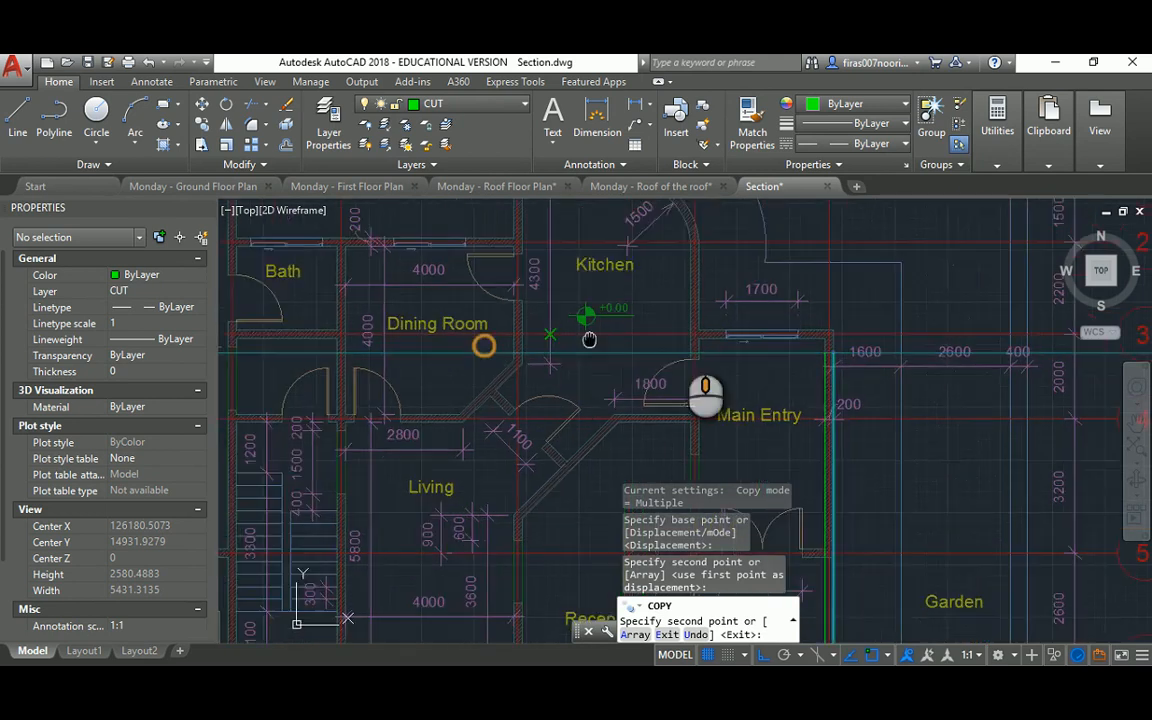
scroll(596, 331, "up", 10)
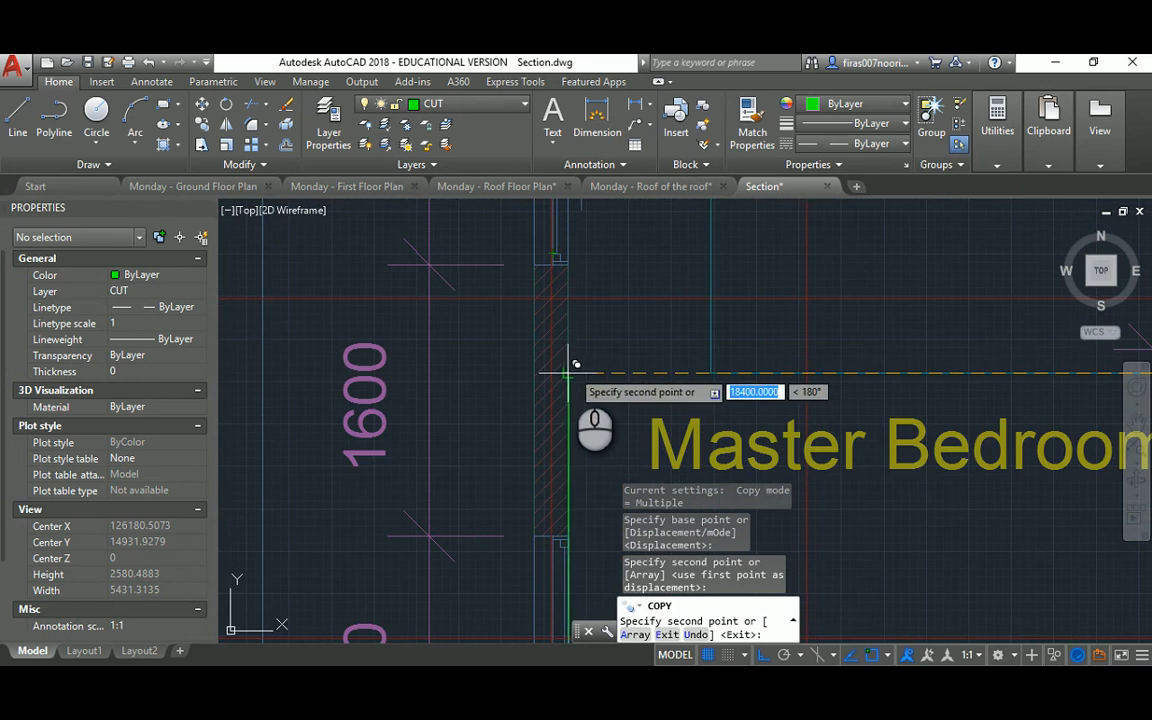
middle_click_drag(579, 263, 588, 429)
left_click(577, 329)
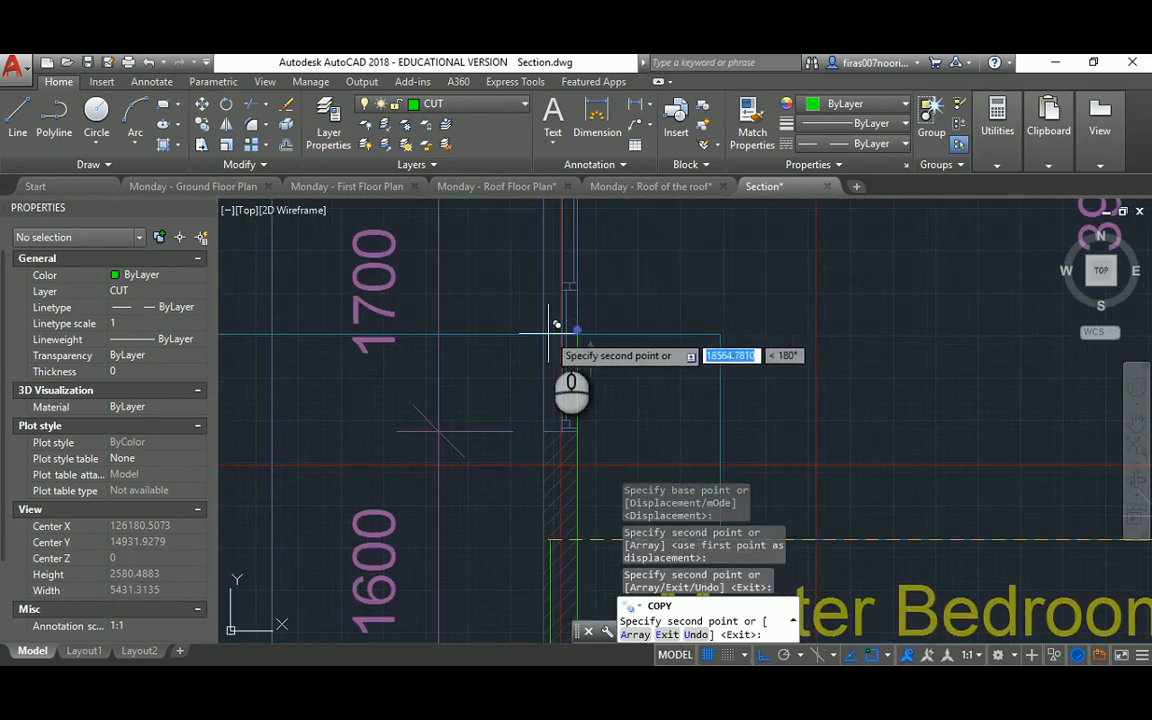
left_click(545, 331)
scroll(554, 324, "down", 8)
key("Escape")
key("Escape")
Step: Extend the two Master Bedroom wall projection lines down to the horizontal line
scroll(558, 333, "down", 6)
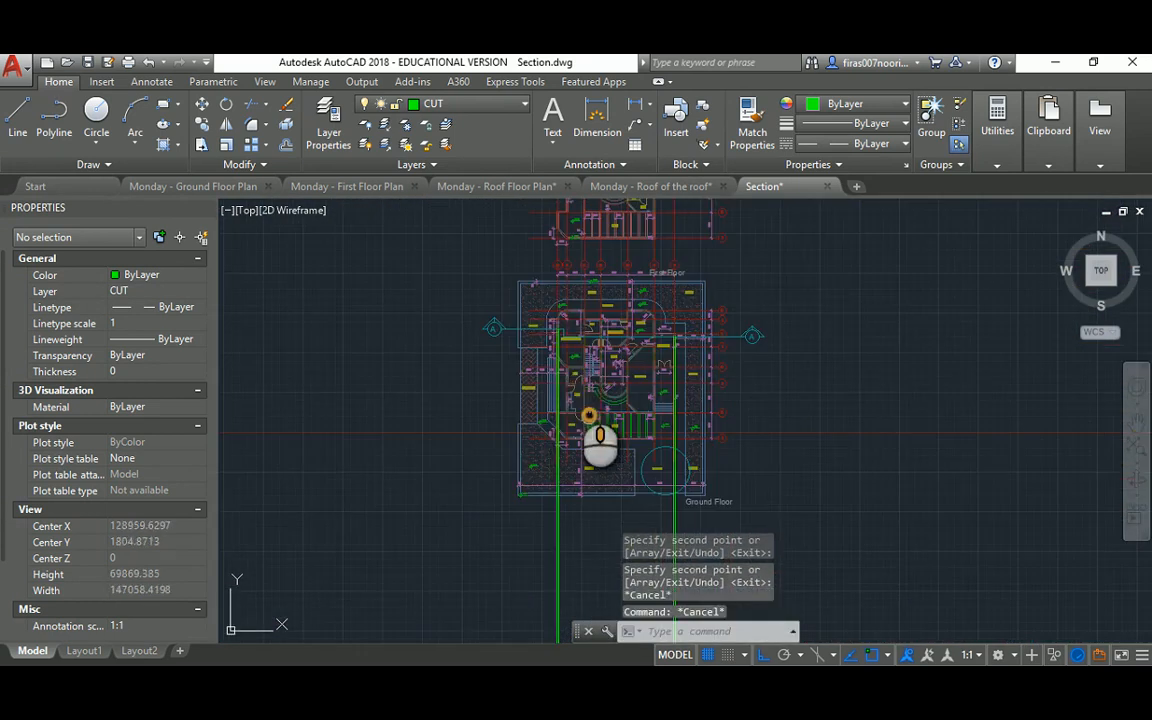
middle_click_drag(589, 414, 520, 266)
middle_click_drag(516, 512, 491, 349)
key("Escape")
scroll(491, 452, "up", 4)
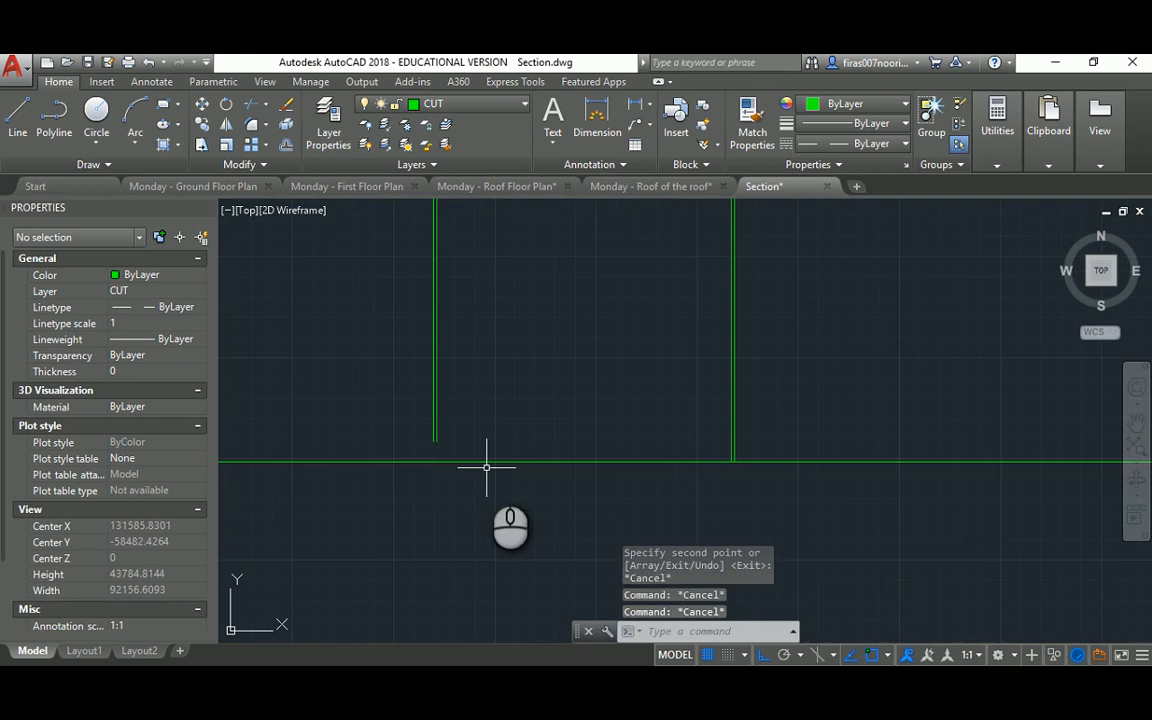
key("Return")
key("Return")
key("Escape")
scroll(494, 465, "down", 4)
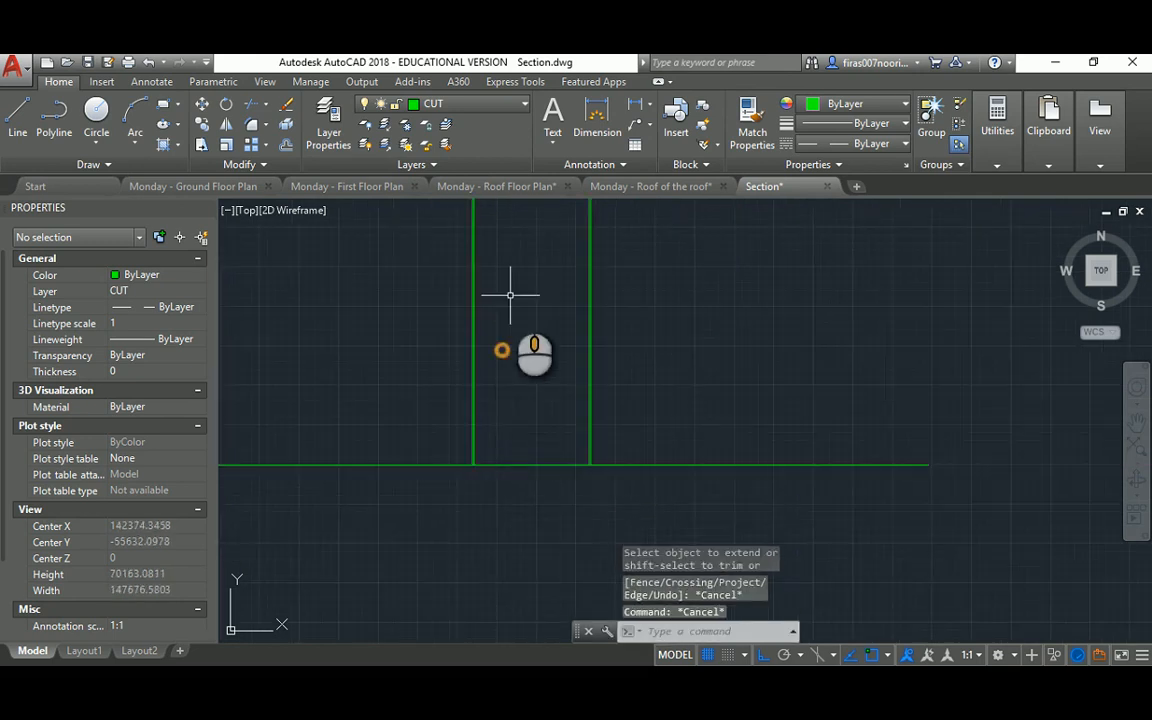
Step: Turn off the Ground Floor Plan's Hatches, A-ANNO-DIMS-100 and A-AREA-IDEN layers by picking objects on them
mouse_move(512, 290)
middle_mouse_down()
mouse_move(492, 418)
mouse_move(547, 403)
mouse_move(596, 434)
middle_mouse_up()
scroll(492, 415, "up", 10)
scroll(384, 428, "up", 2)
middle_click_drag(305, 527, 380, 429)
scroll(392, 445, "up", 2)
middle_click_drag(378, 473, 451, 360)
key("Escape")
key("Escape")
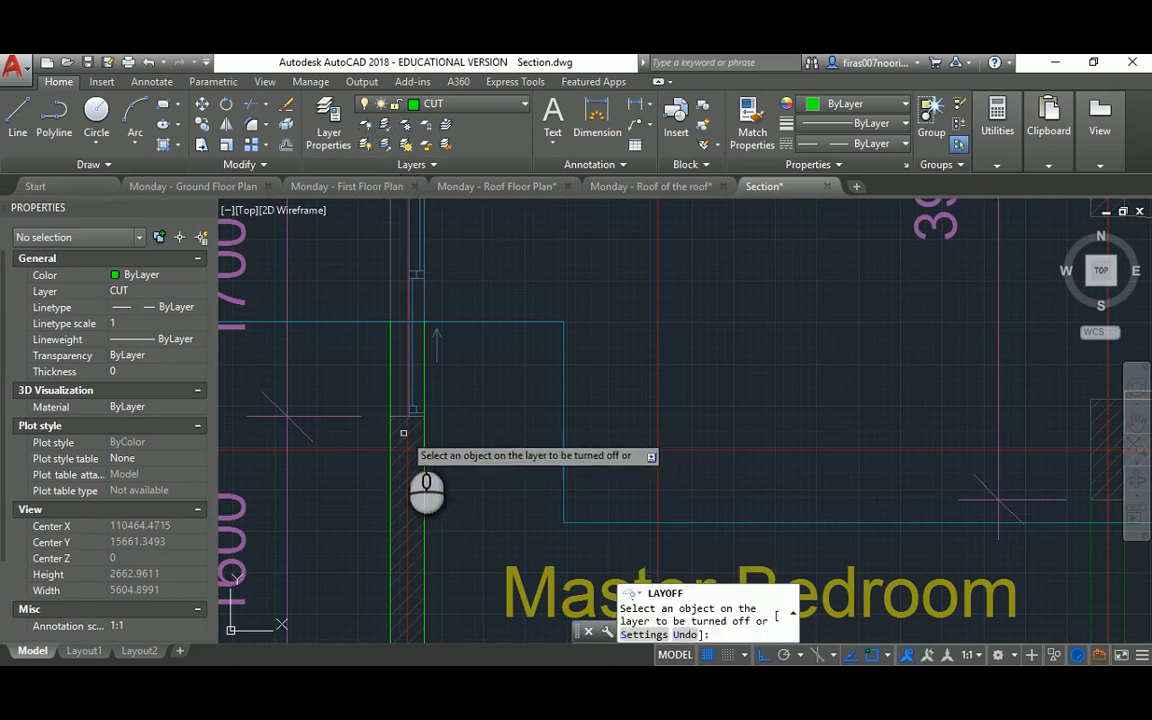
left_click(399, 429)
scroll(414, 393, "down", 5)
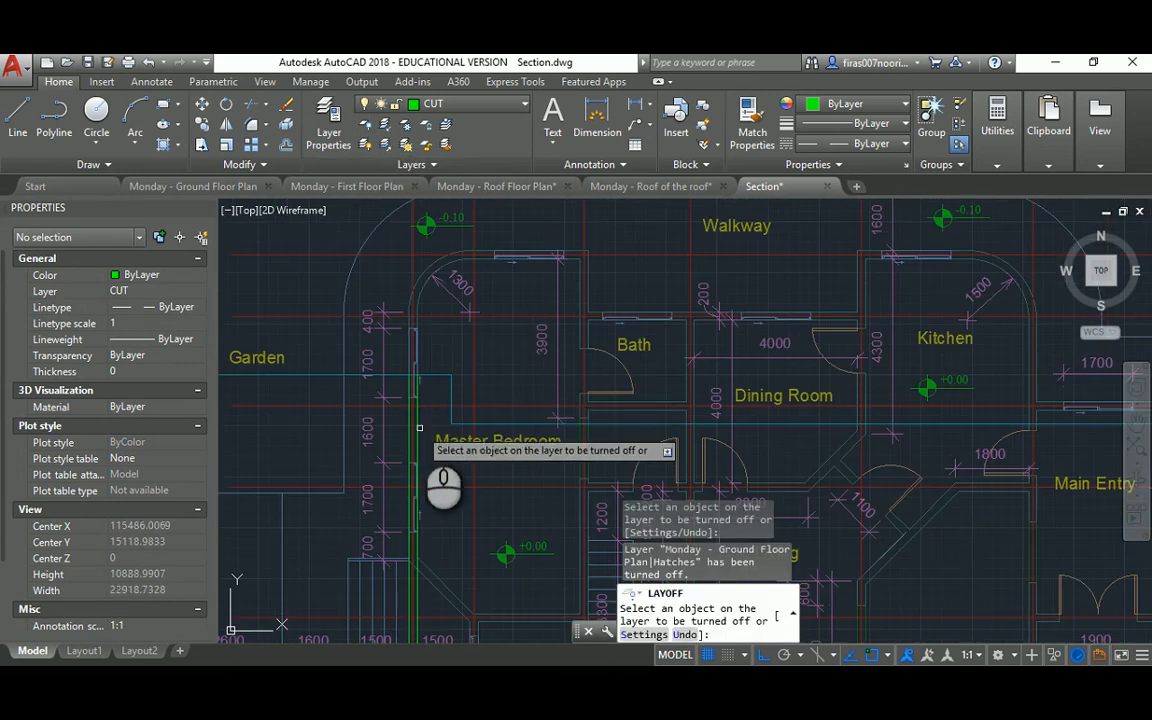
left_click(388, 397)
scroll(402, 403, "down", 3)
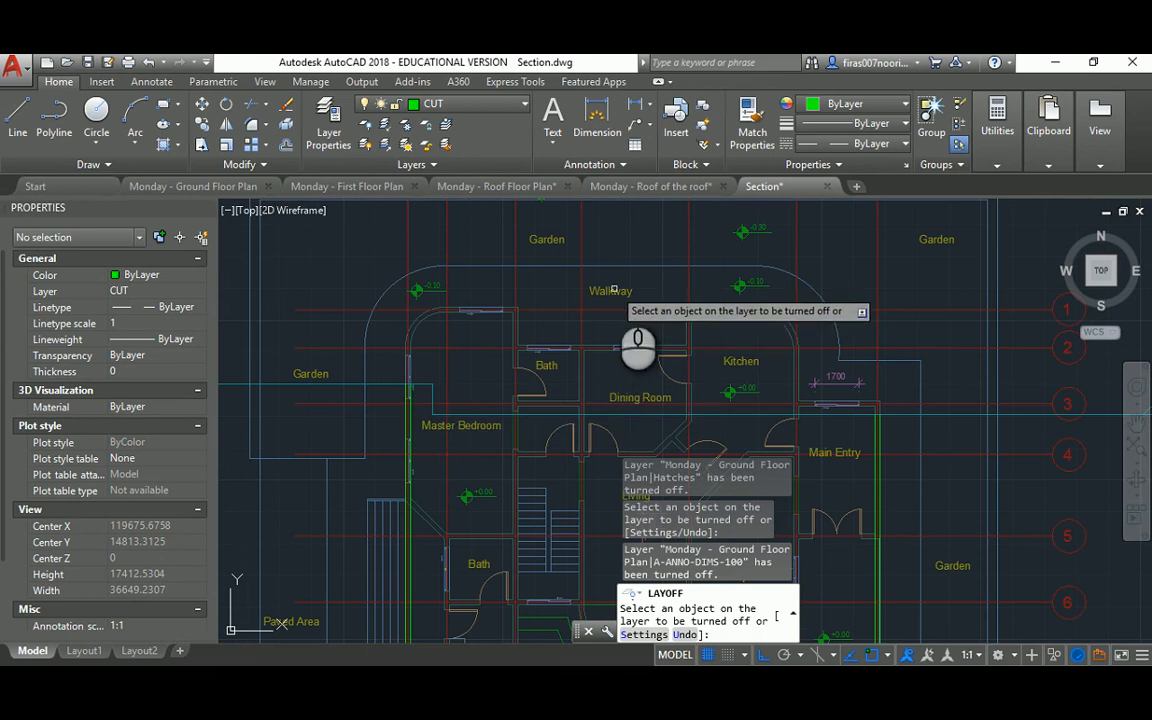
middle_click_drag(543, 393, 506, 428)
Step: Turn off the First Floor Plan's Hatches and A-ANNO-DIMS-100 layers by picking objects on them
scroll(508, 450, "down", 6)
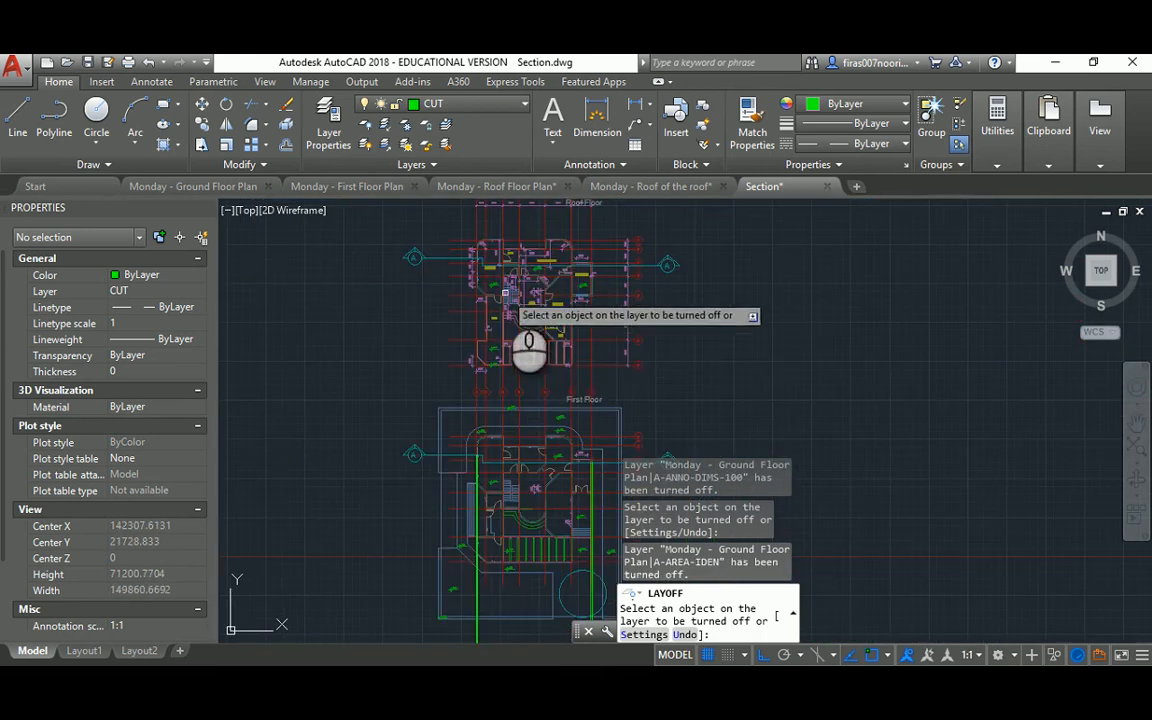
scroll(507, 300, "up", 4)
scroll(504, 323, "up", 4)
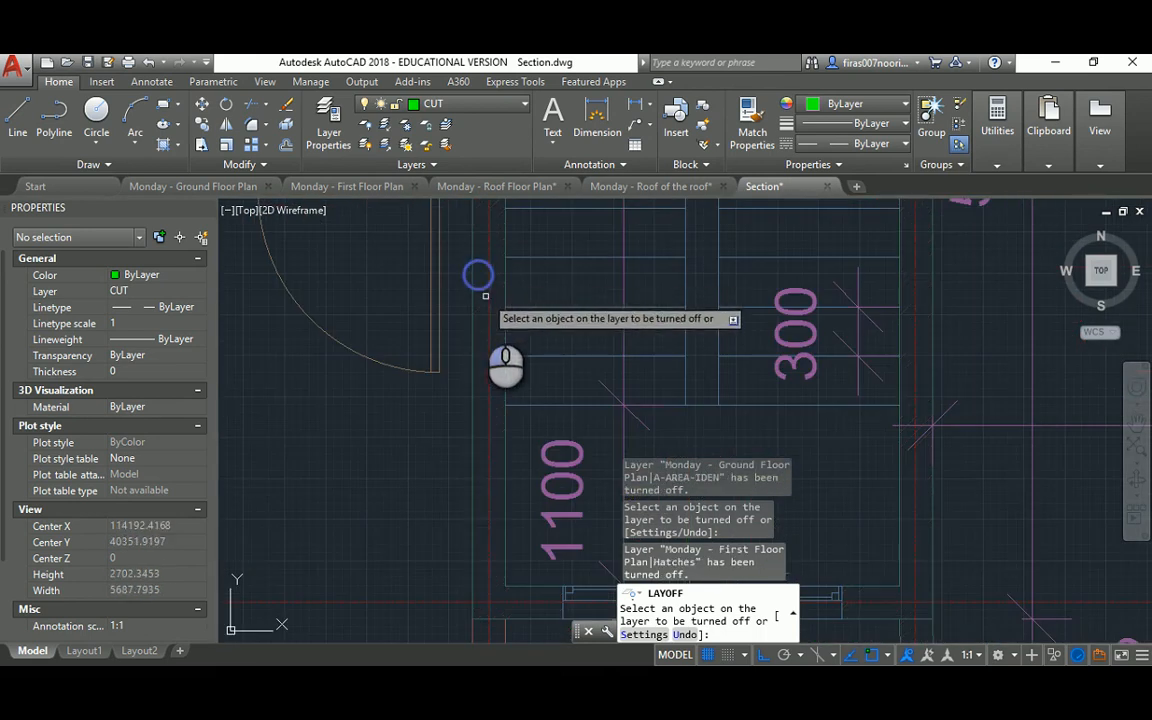
scroll(486, 296, "down", 15)
scroll(458, 388, "up", 4)
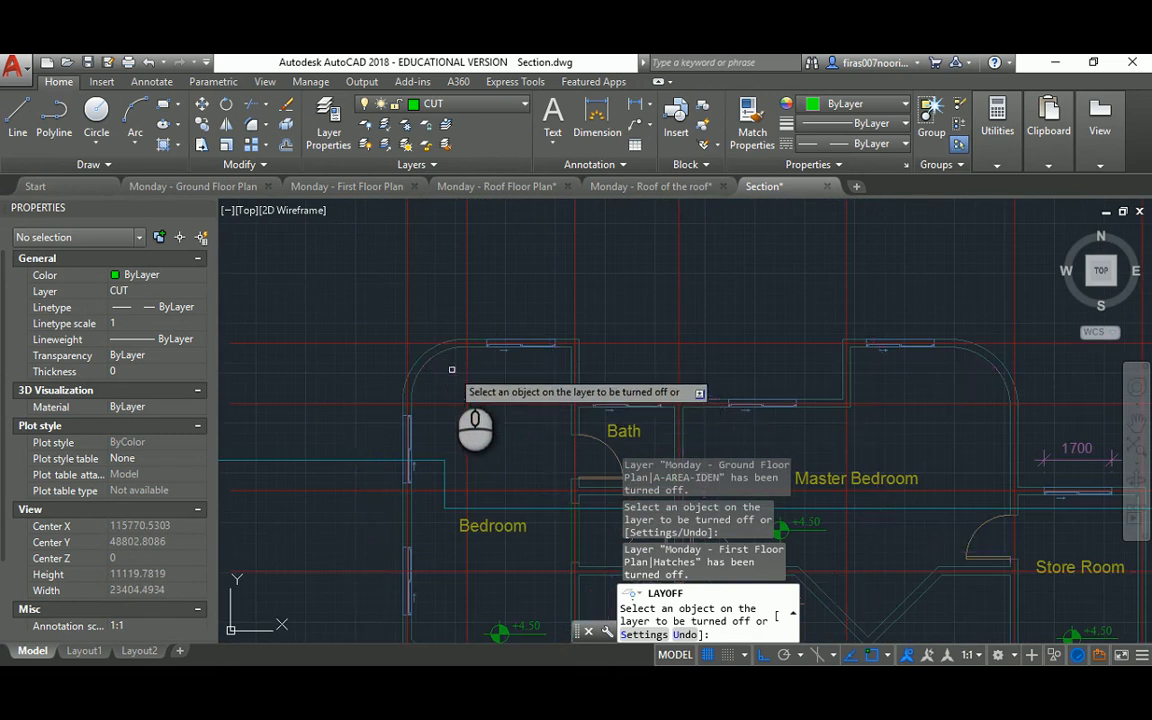
left_click(451, 369)
Step: Turn off the Roof Floor Plan's Hatches layer, check the roof-of-the-roof plan and end the layer-off command
scroll(465, 340, "down", 8)
scroll(490, 330, "up", 14)
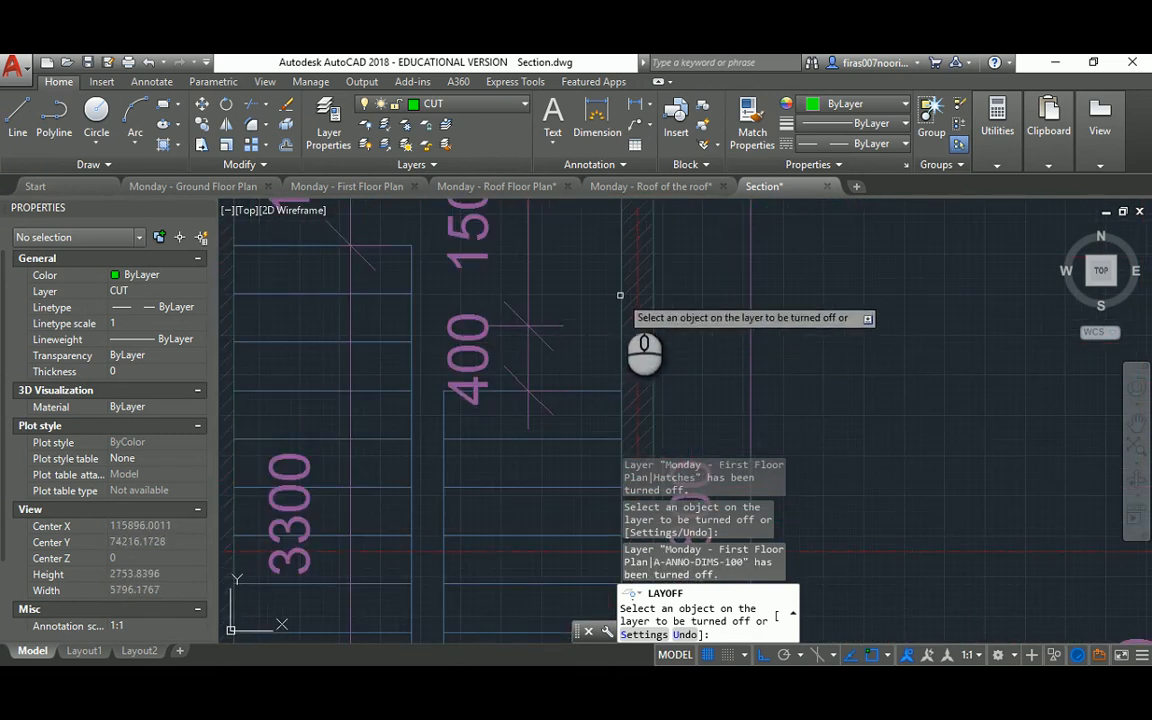
left_click(620, 295)
scroll(622, 292, "down", 12)
middle_click_drag(549, 333, 549, 352)
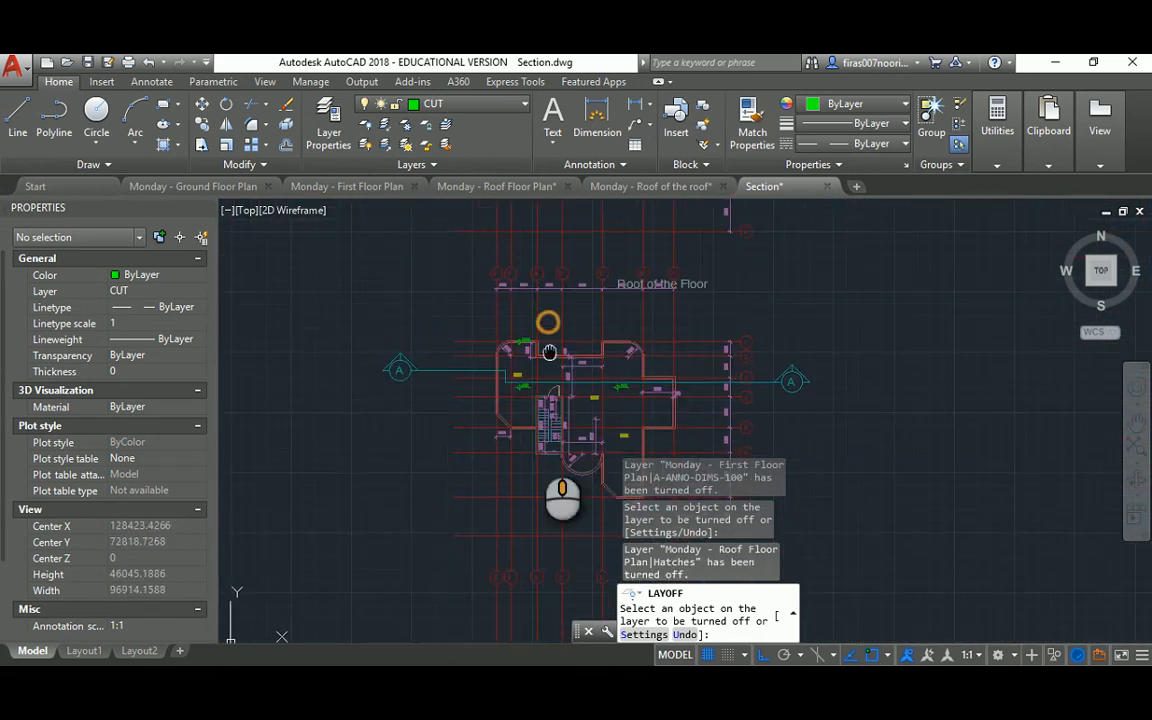
scroll(542, 278, "up", 9)
scroll(535, 282, "down", 5)
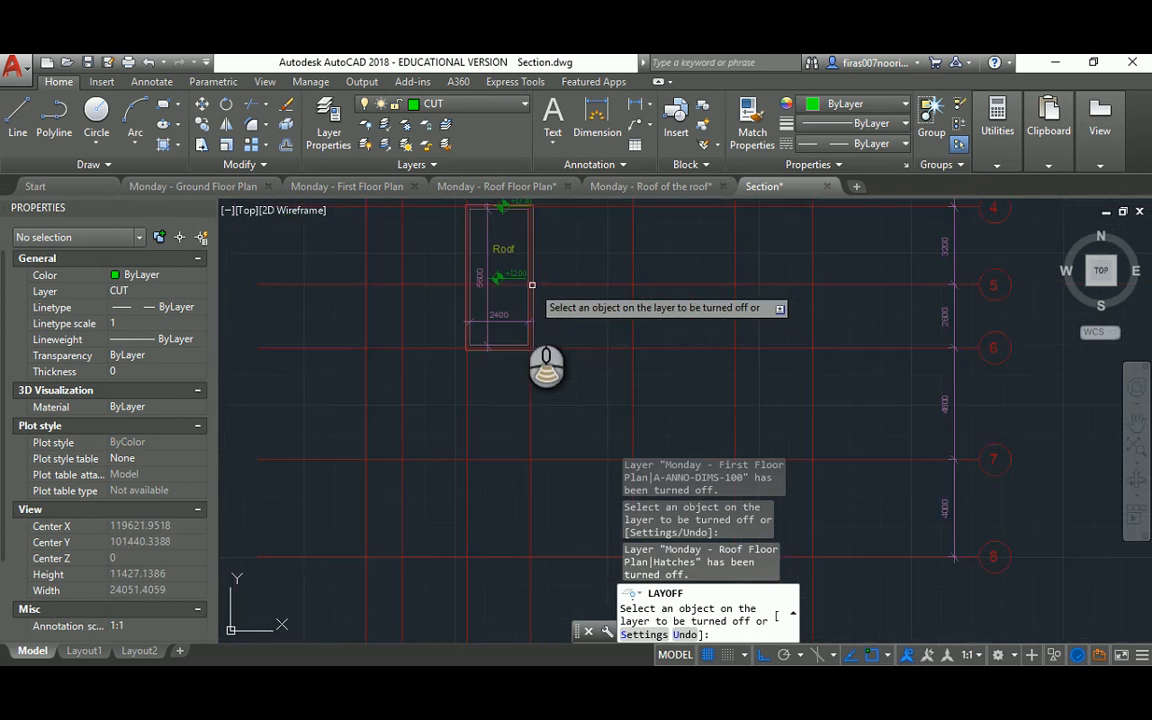
scroll(531, 285, "down", 7)
middle_click_drag(560, 420, 503, 333)
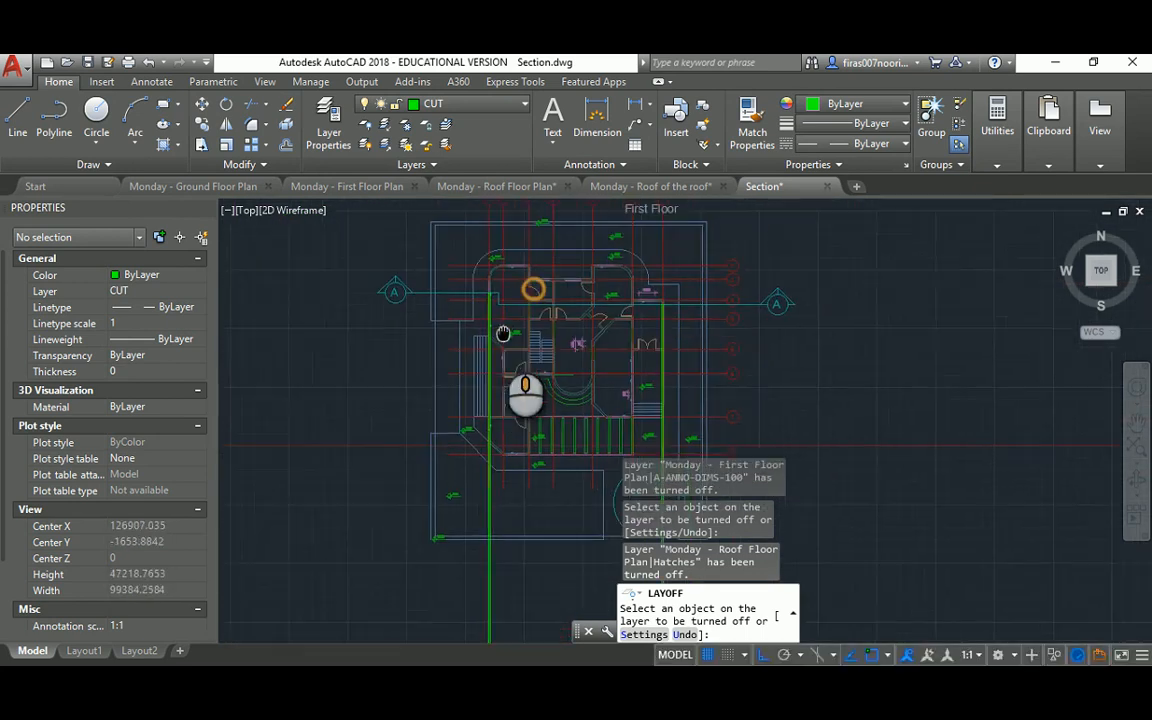
key("Escape")
Step: Draw an L-shaped polyline from the horizontal base line between the projected walls, going short vertically and then horizontally, as a level marker
scroll(505, 310, "up", 4)
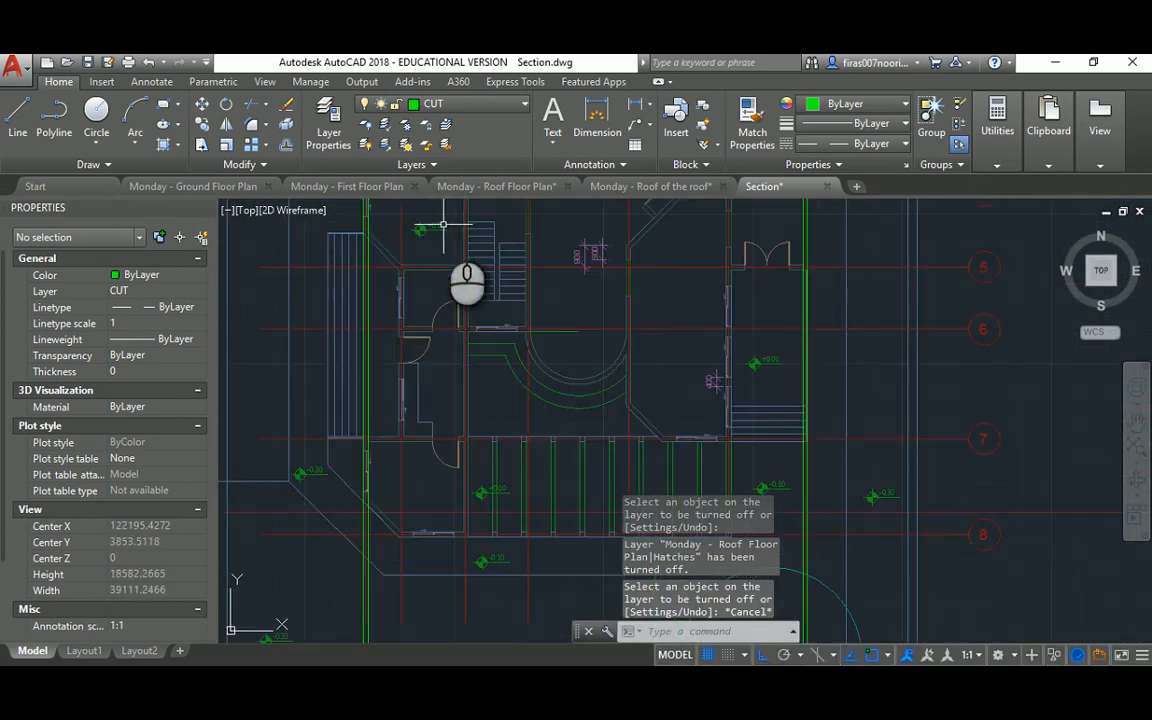
scroll(405, 308, "up", 4)
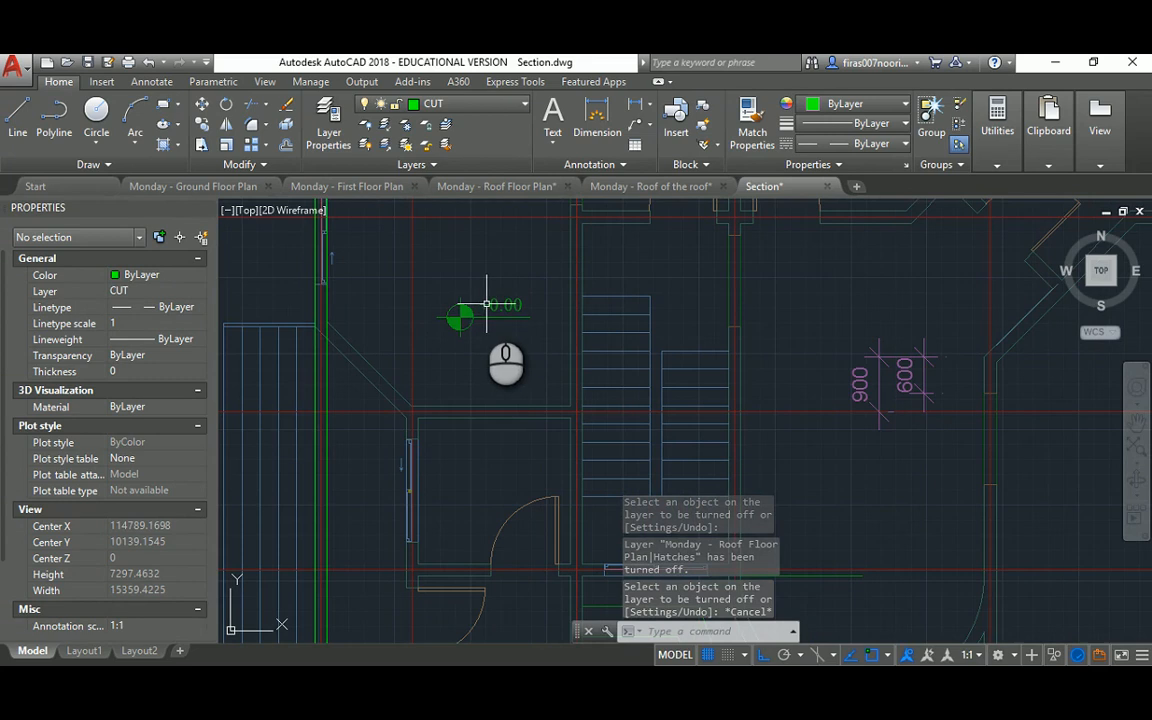
scroll(487, 330, "down", 12)
middle_click_drag(519, 540, 462, 252)
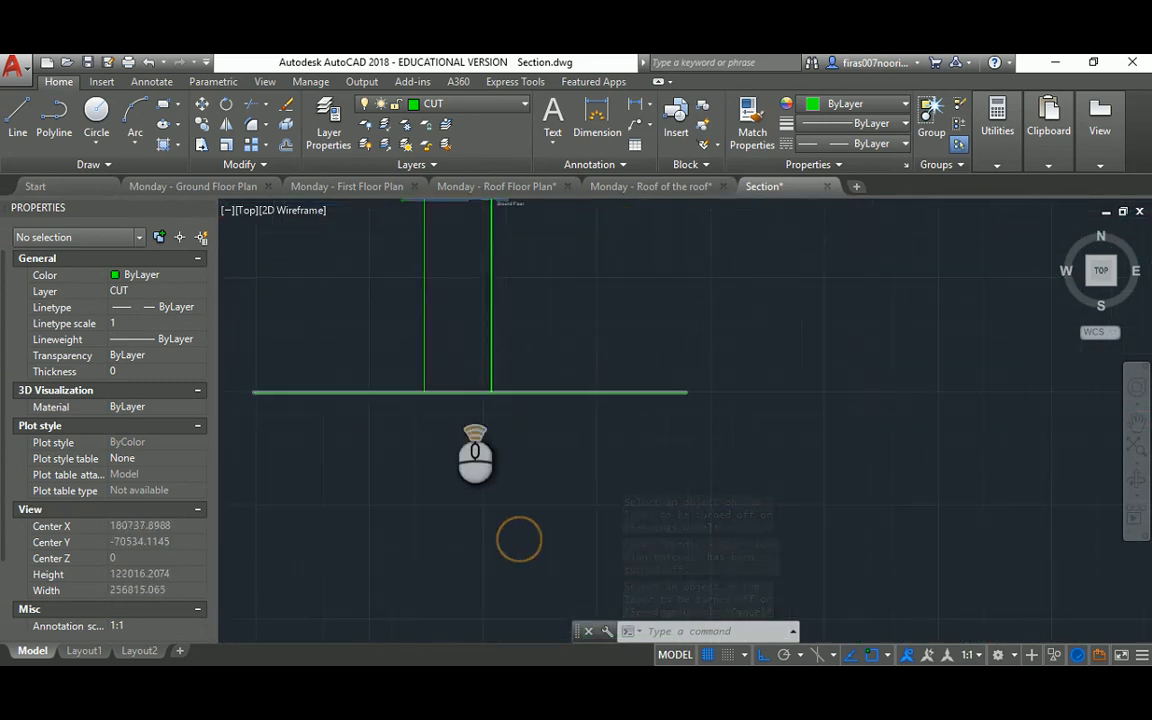
scroll(453, 400, "up", 6)
scroll(389, 335, "up", 2)
middle_click_drag(509, 342, 507, 414)
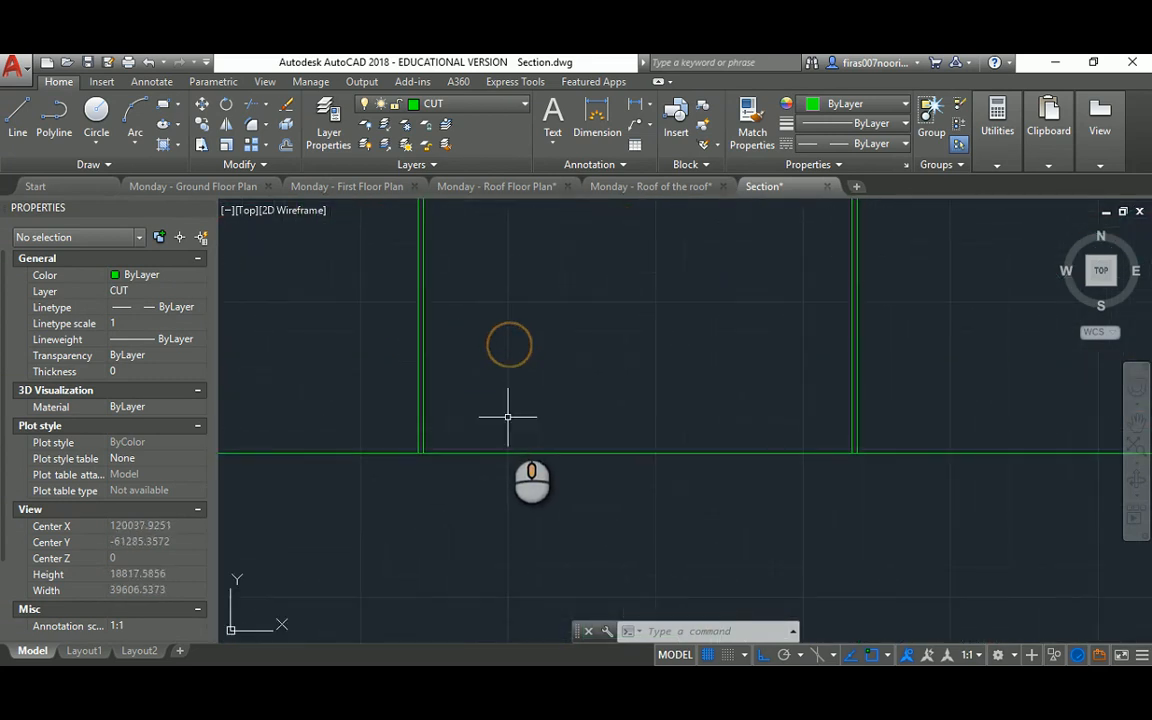
key("Escape")
type("l")
key("Return")
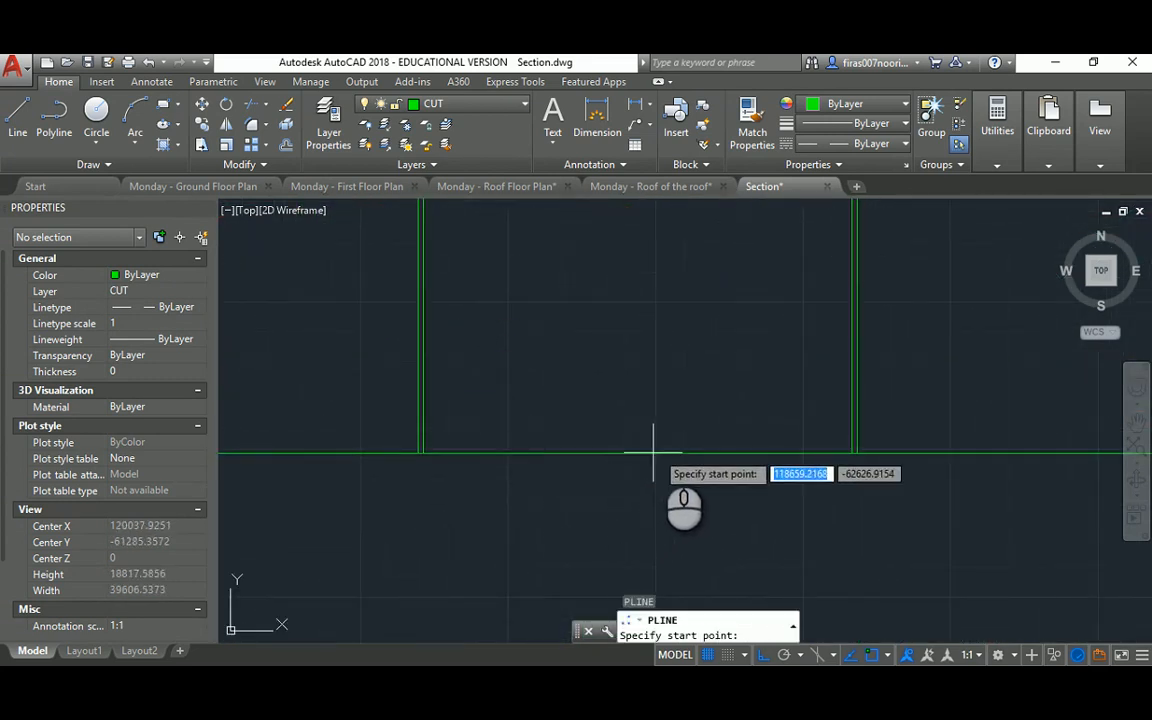
left_click(720, 451)
scroll(718, 444, "up", 2)
left_click(717, 442)
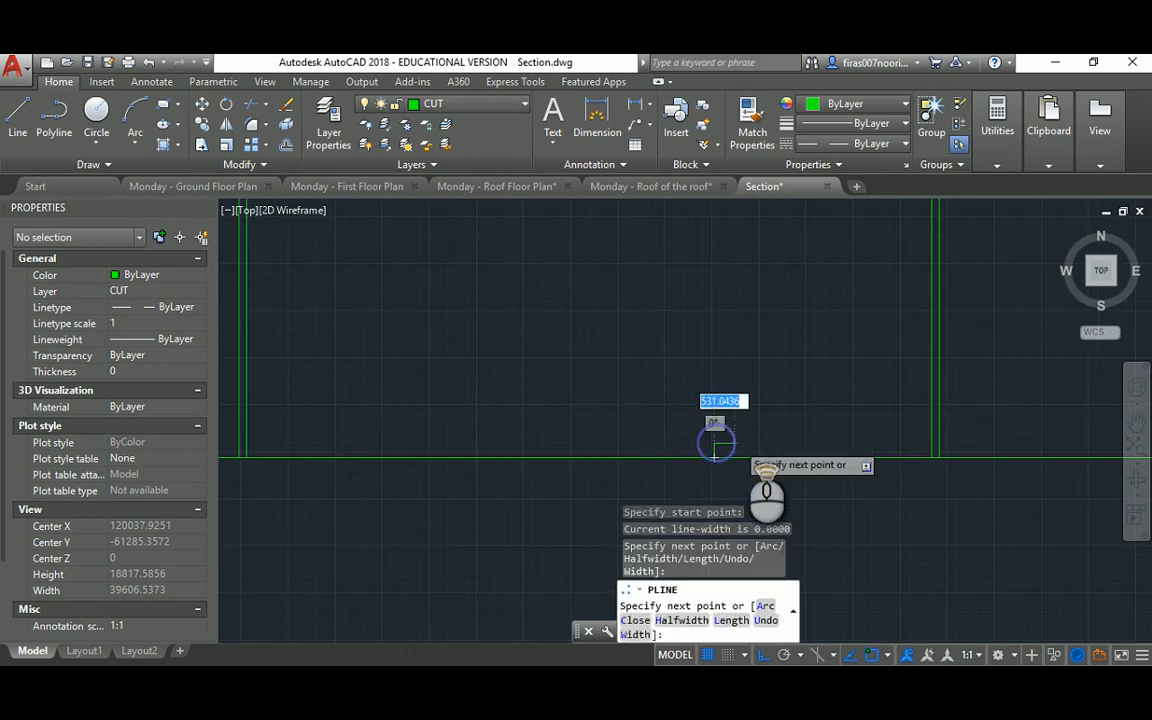
scroll(745, 438, "up", 4)
left_click(790, 438)
key("Escape")
key("Escape")
Step: Add the multiline text 0.00 at text height 250 above the level marker on the base line
middle_click_drag(787, 447, 672, 417)
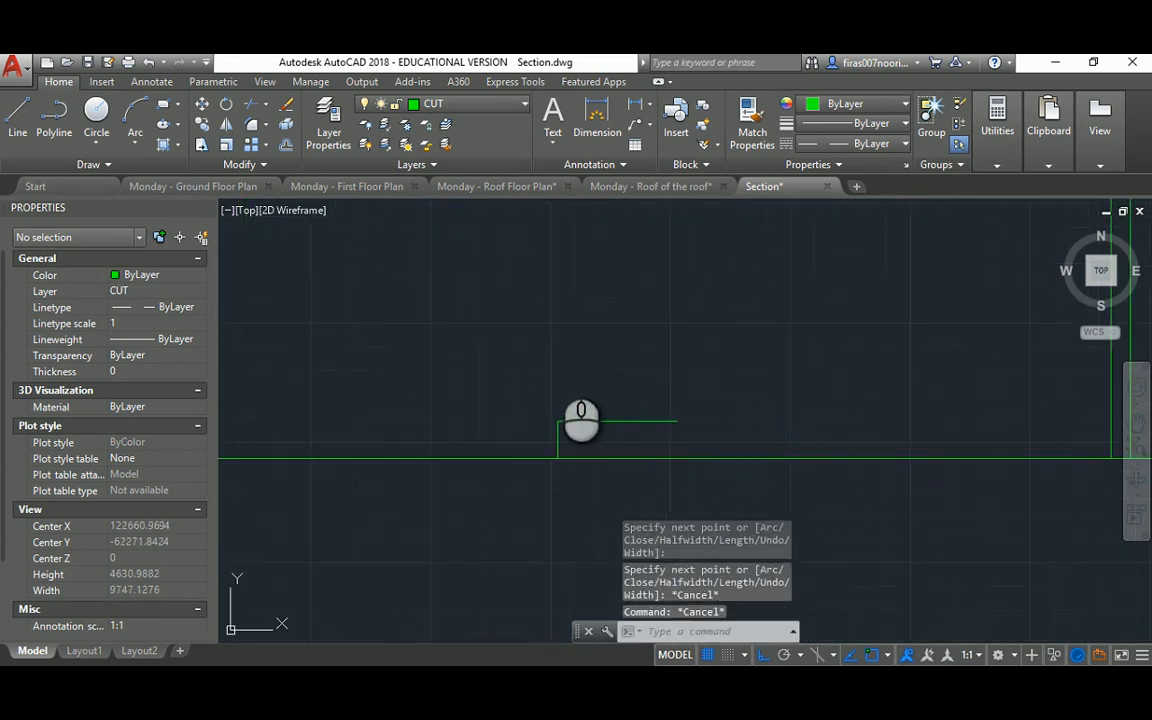
type("t")
key("Return")
left_click(558, 360)
left_click(667, 401)
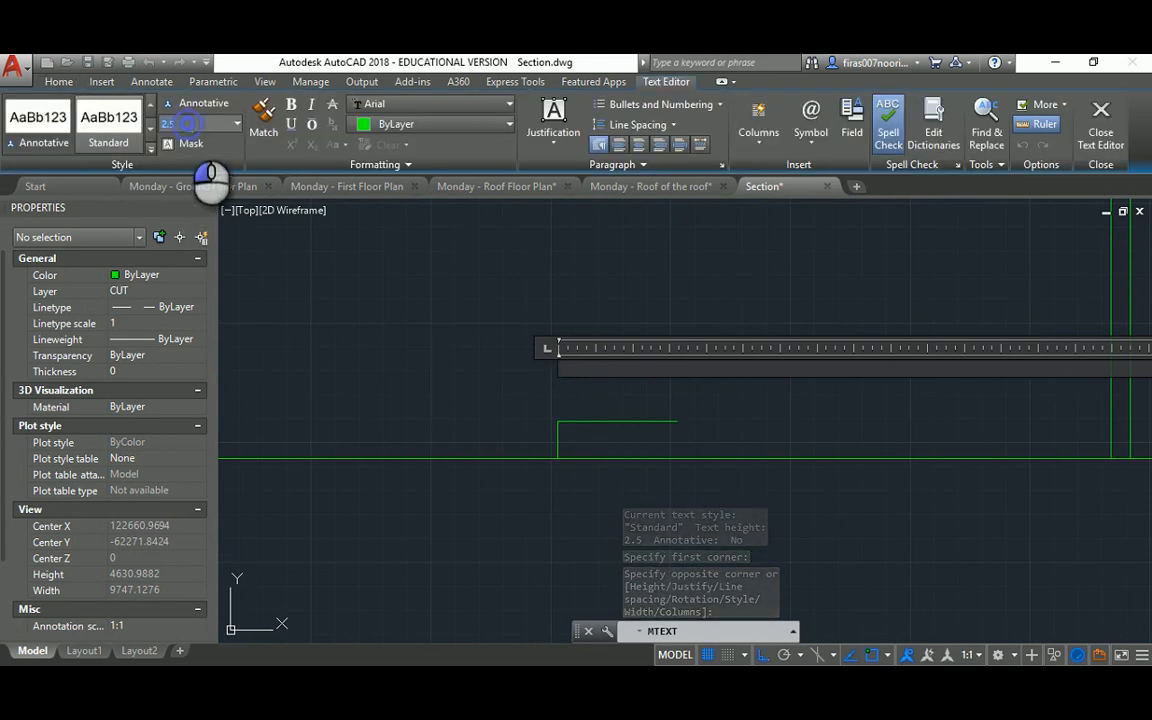
left_click(594, 441)
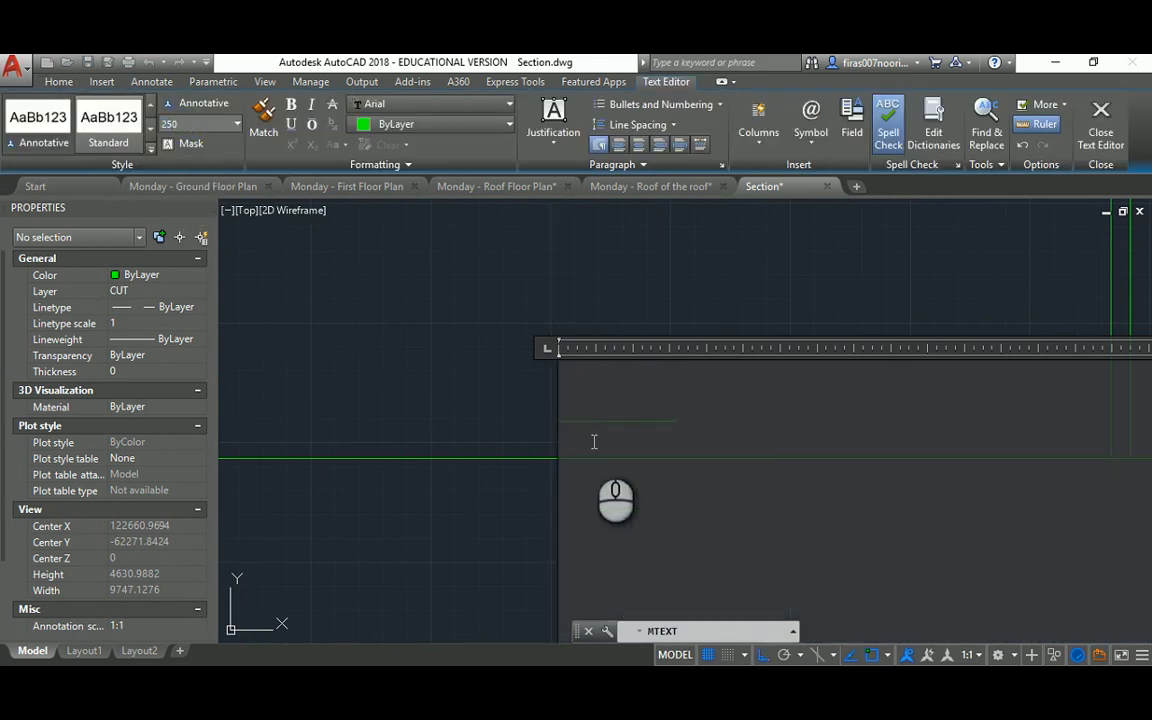
type("0.00")
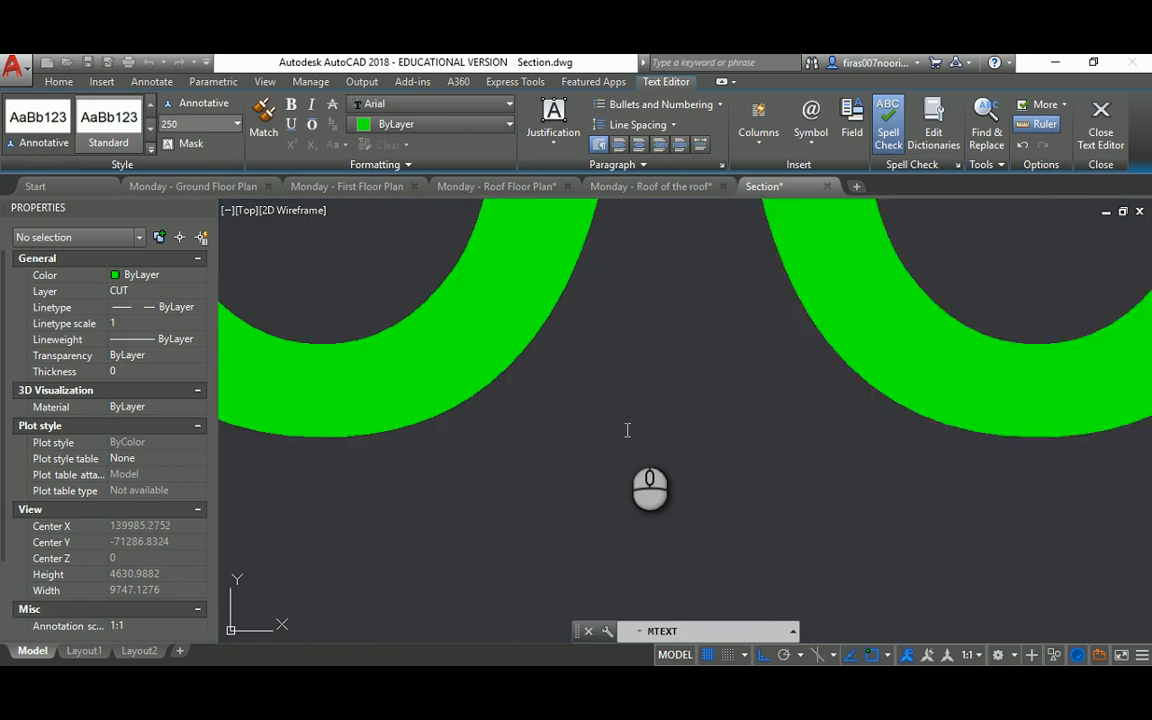
scroll(579, 428, "down", 2)
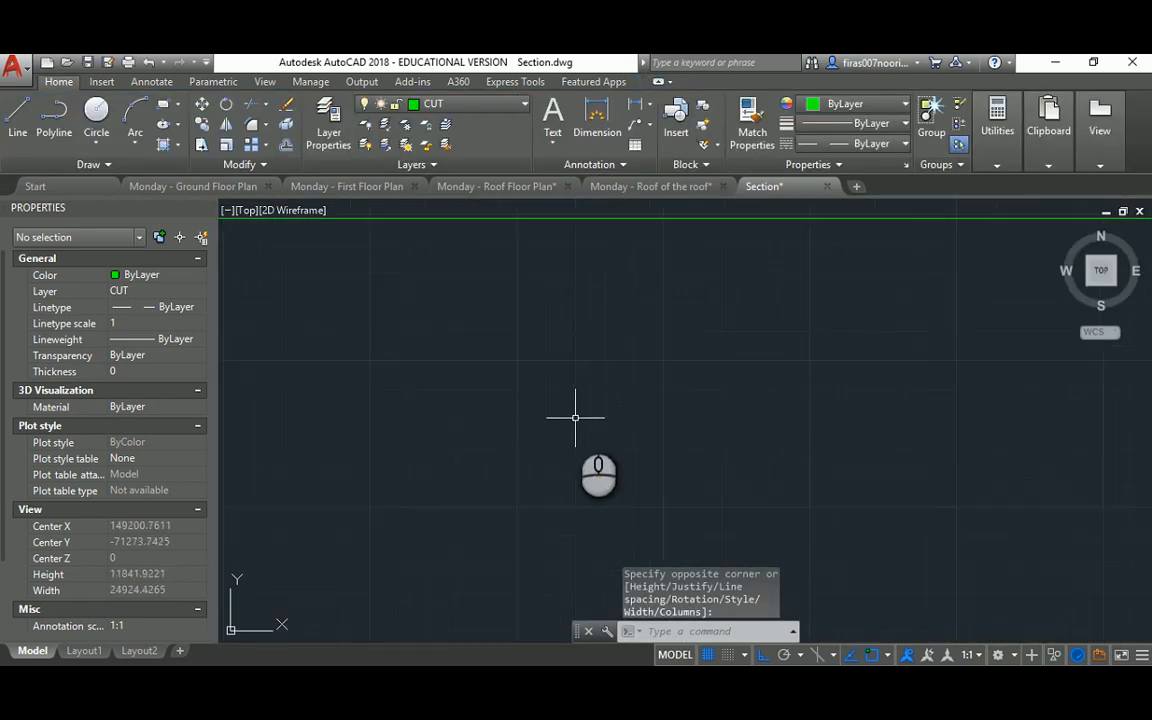
Step: Move the 0.00 level text a short distance horizontally to the right over its marker
scroll(573, 407, "down", 10)
scroll(481, 363, "up", 7)
middle_click_drag(666, 507, 513, 383)
scroll(591, 420, "up", 2)
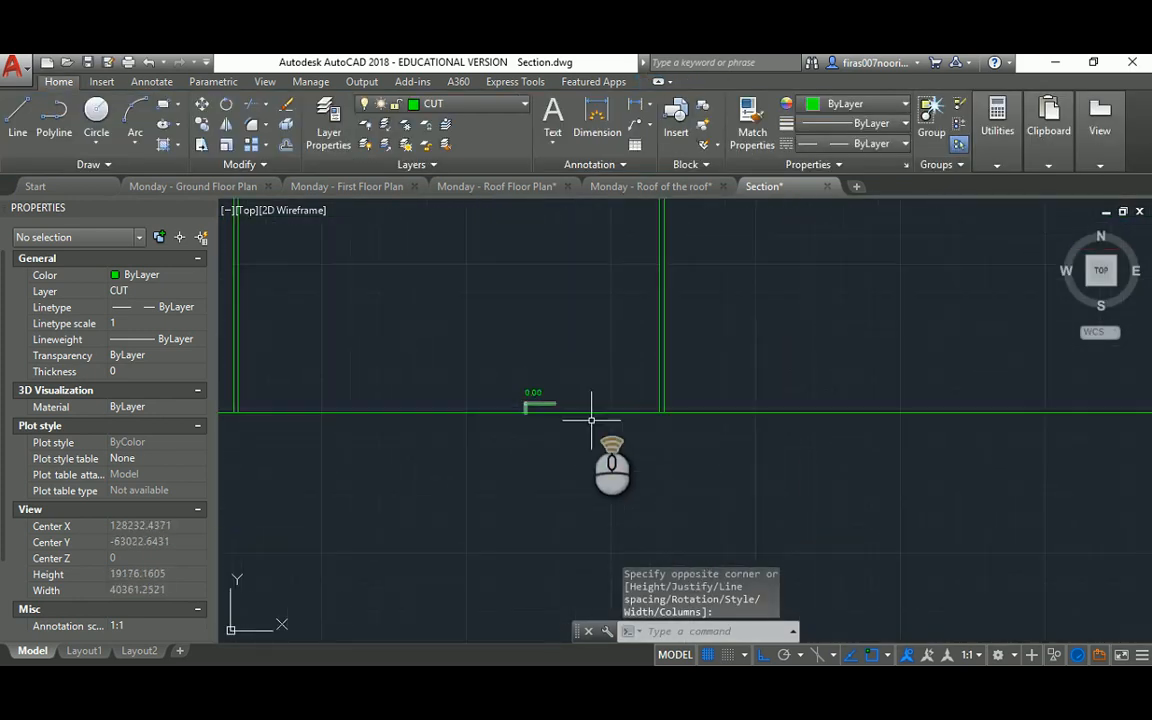
scroll(488, 368, "up", 10)
type("m")
key("space")
left_click(468, 346)
left_click(463, 440)
key("space")
left_click(586, 414)
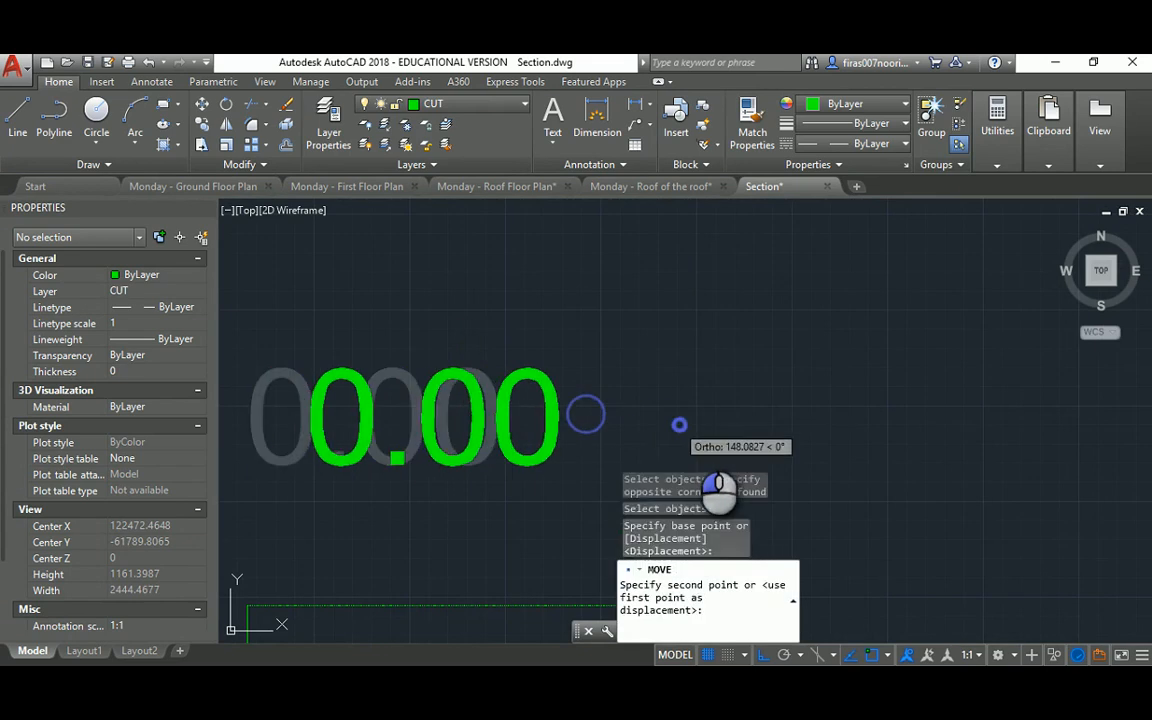
left_click(679, 425)
Step: Move the 0.00 text straight down so it sits just above the marker's horizontal line
scroll(638, 387, "down", 7)
type("m")
left_click(617, 324)
left_click(589, 404)
key("space")
left_click(728, 355)
left_click(724, 382)
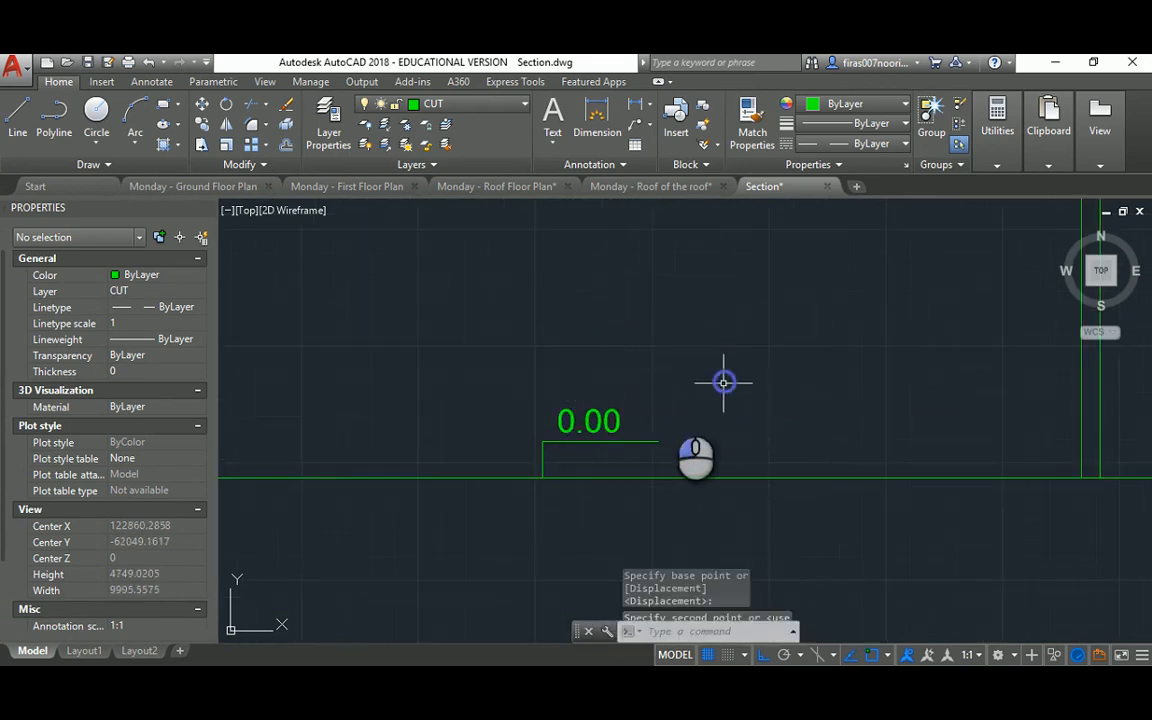
Step: Move the 0.00 text slightly further right to centre it over the marker's horizontal line
type("m")
left_click(650, 384)
left_click(594, 419)
key("space")
left_click(662, 411)
left_click(676, 411)
key("Escape")
key("Escape")
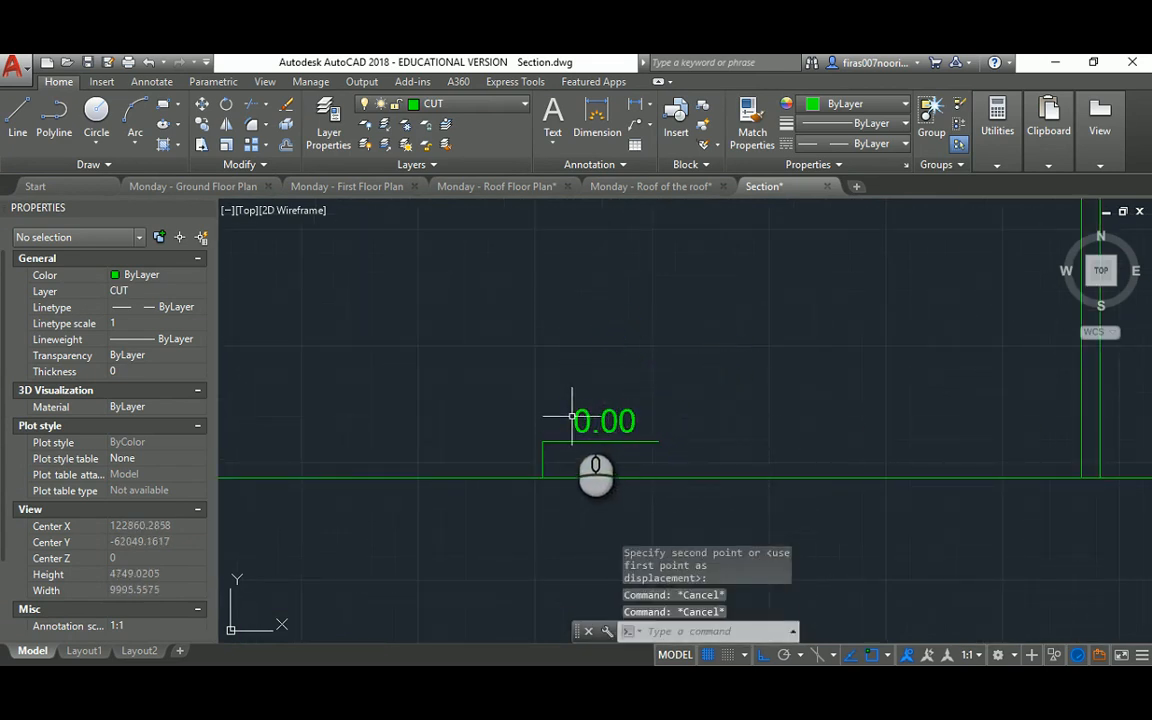
left_click(572, 418)
key("Escape")
key("Escape")
key("Escape")
Step: Offset the horizontal base line 200 downward to form the ground slab thickness
scroll(565, 424, "down", 5)
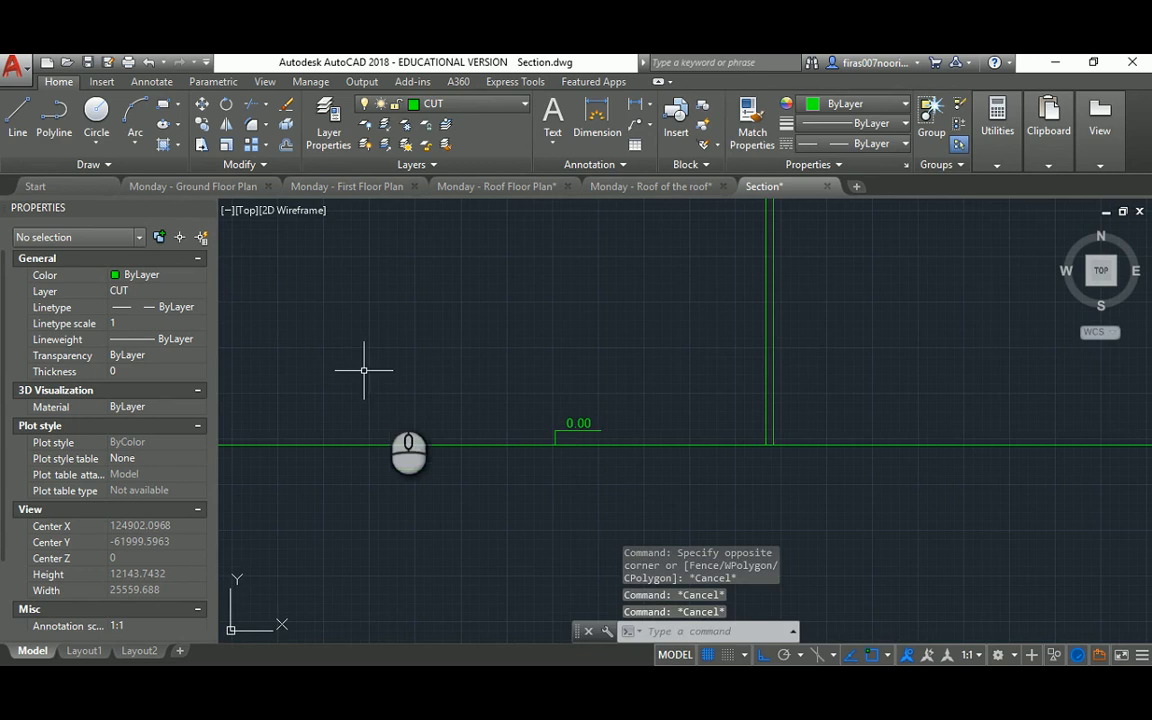
middle_click_drag(388, 373, 542, 398)
type("ough>: ")
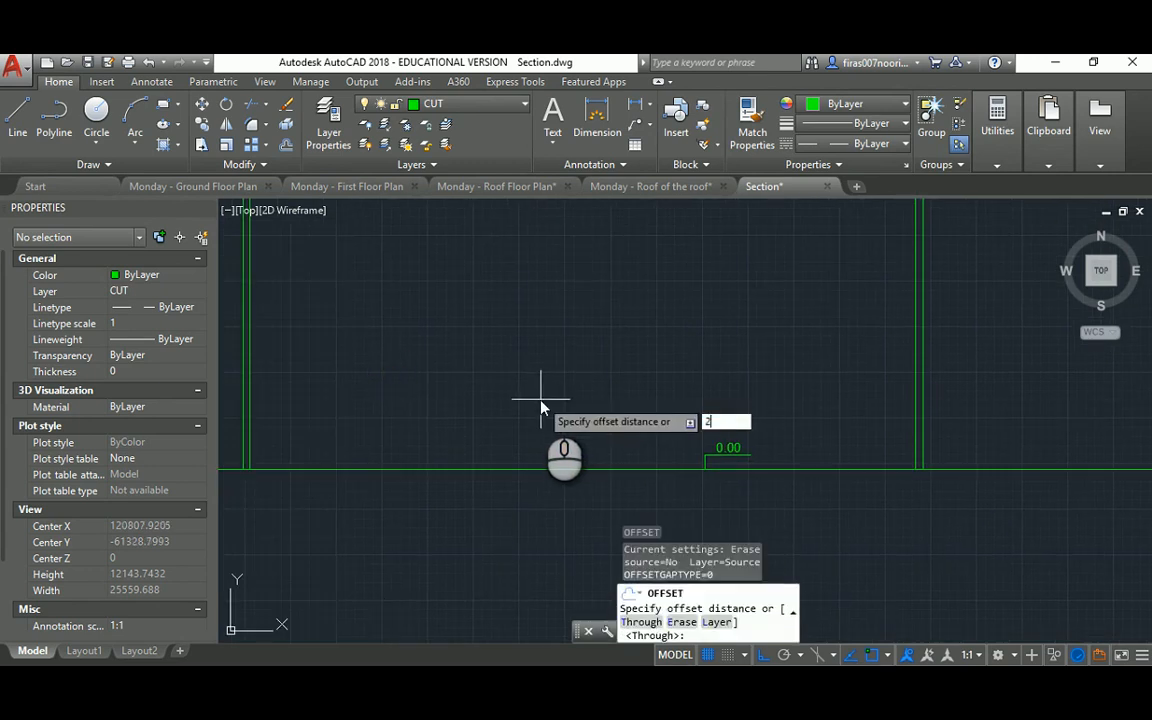
type("200")
key("Return")
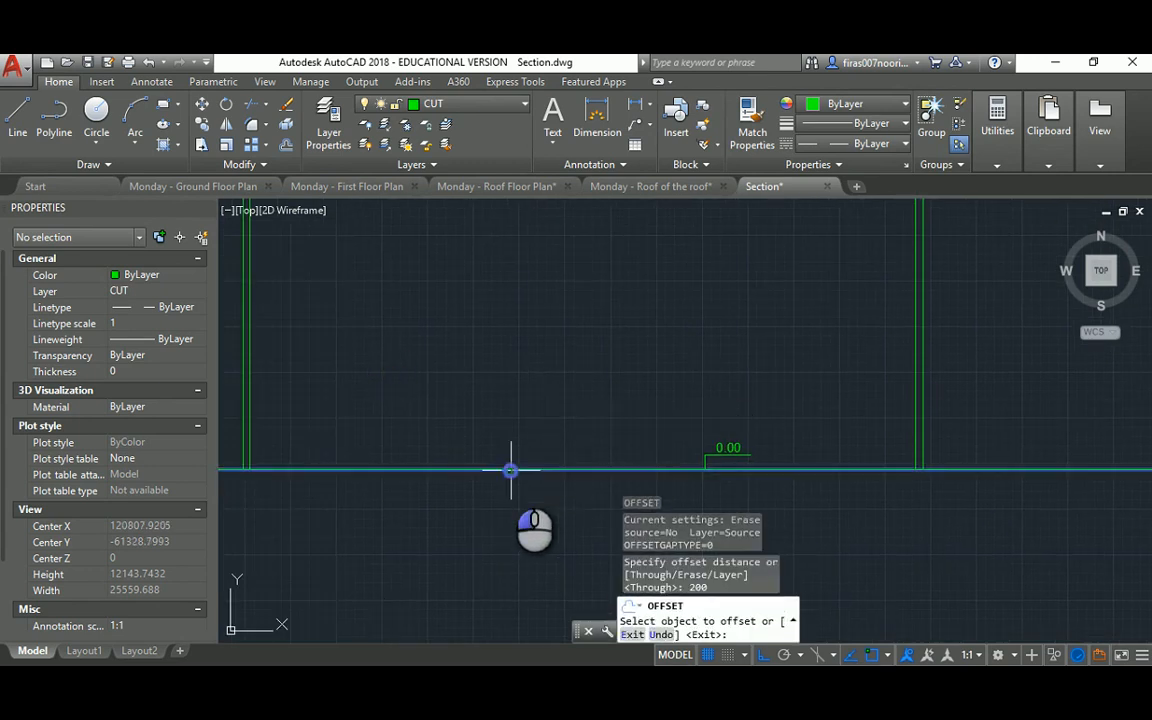
left_click(509, 470)
left_click(491, 502)
key("Escape")
Step: Examine the First Floor Plan for its floor level mark and return to the section's base lines
scroll(540, 411, "down", 5)
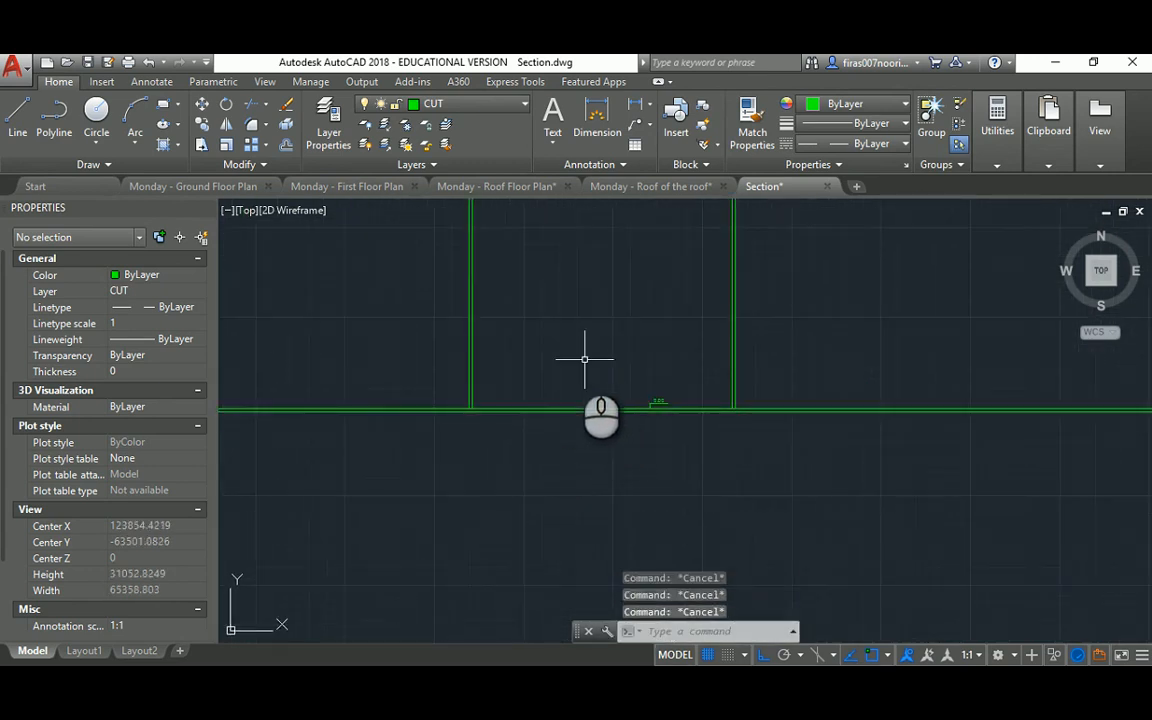
scroll(585, 359, "down", 4)
middle_click_drag(576, 357, 537, 455)
scroll(532, 400, "down", 6)
middle_click_drag(530, 314, 532, 425)
scroll(532, 401, "up", 15)
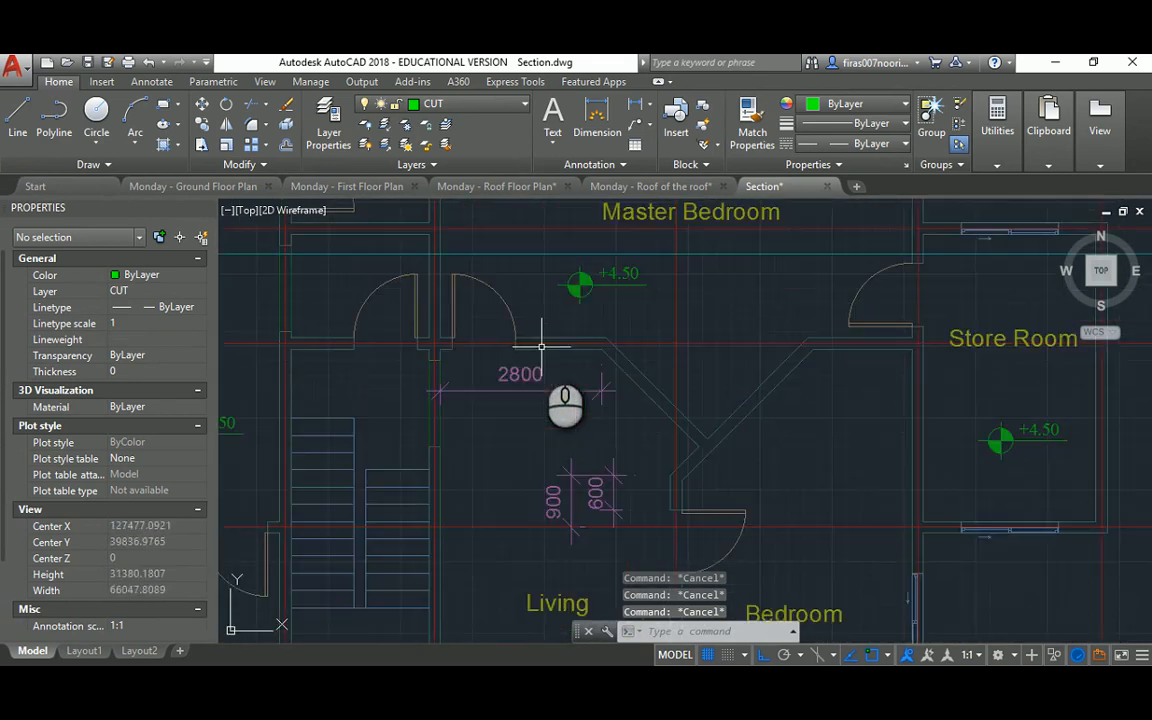
scroll(578, 300, "up", 6)
scroll(588, 286, "down", 12)
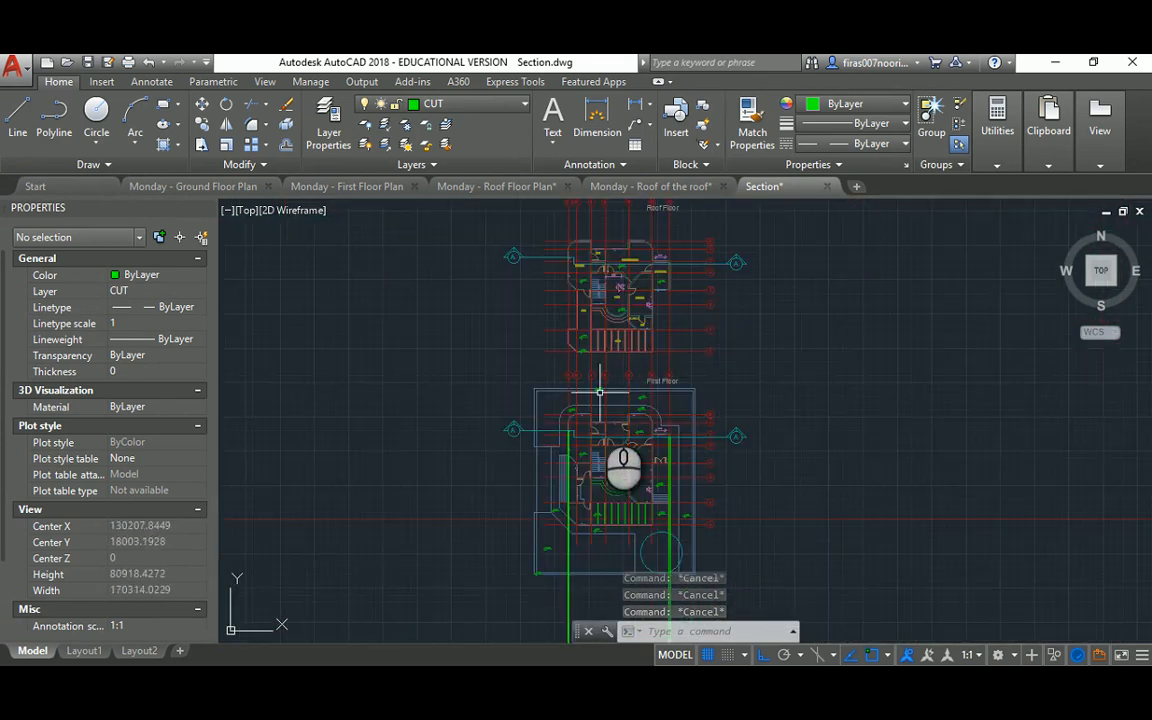
middle_click_drag(605, 449, 508, 137)
middle_click_drag(502, 482, 522, 411)
scroll(508, 399, "up", 2)
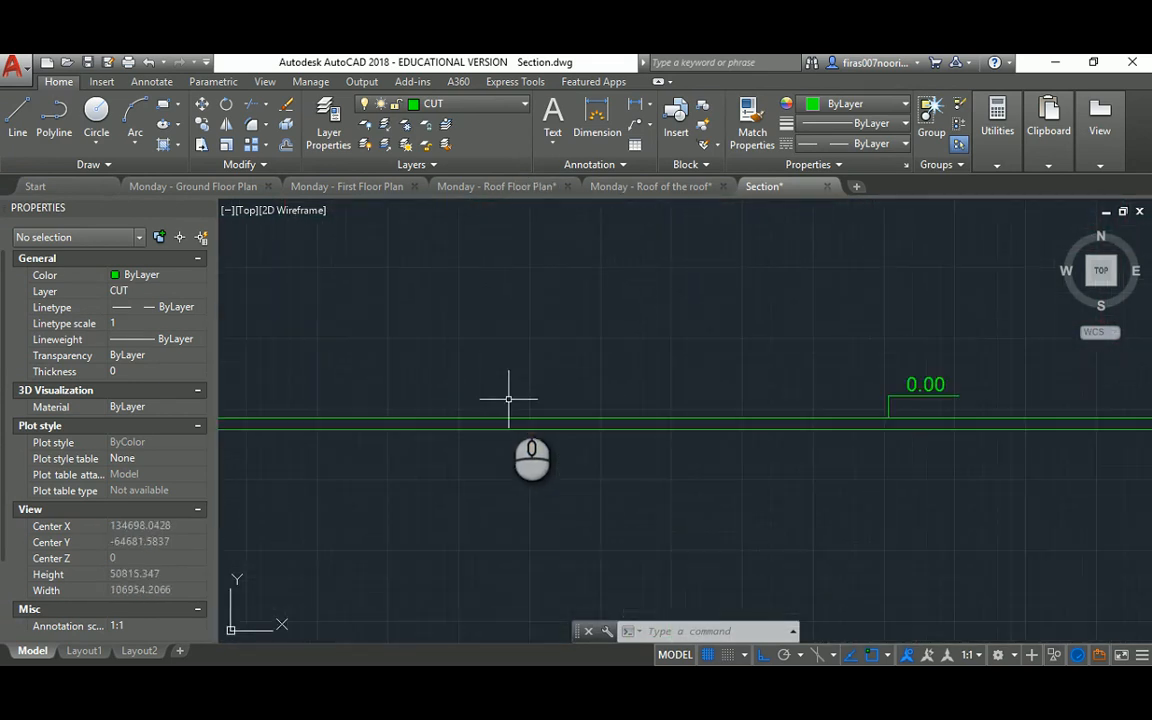
Step: Offset both ground slab lines 4500 upward to form the first floor slab
key("Return")
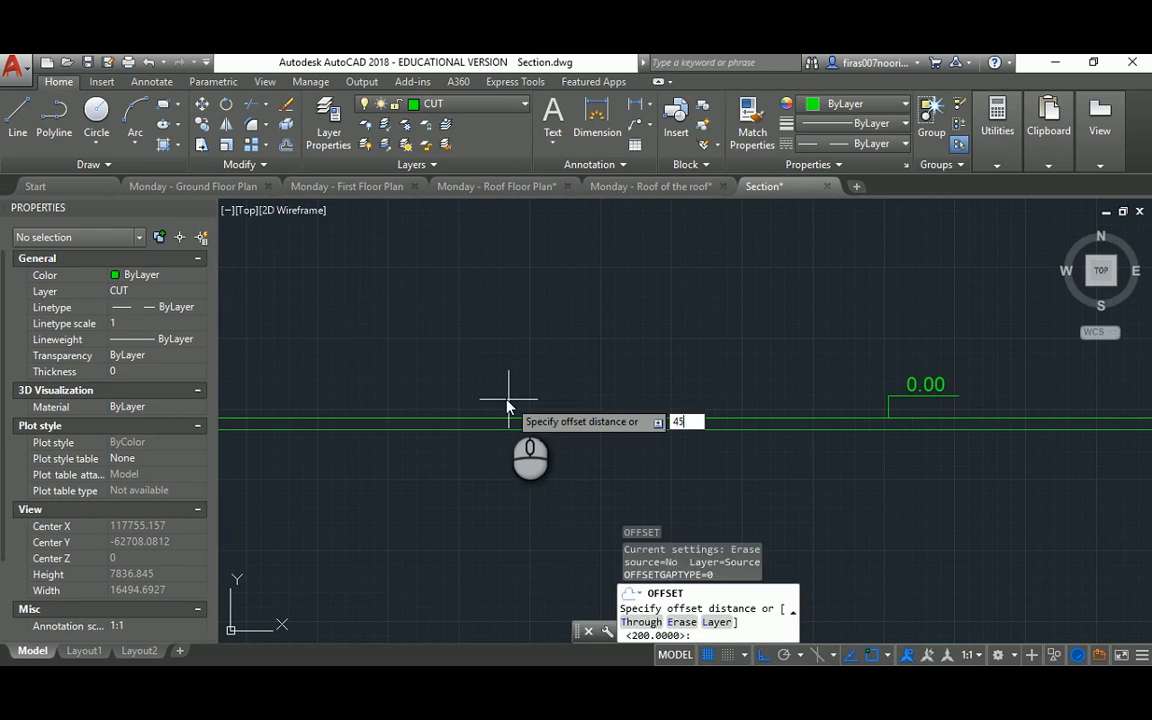
key("Return")
left_click(522, 418)
left_click(532, 375)
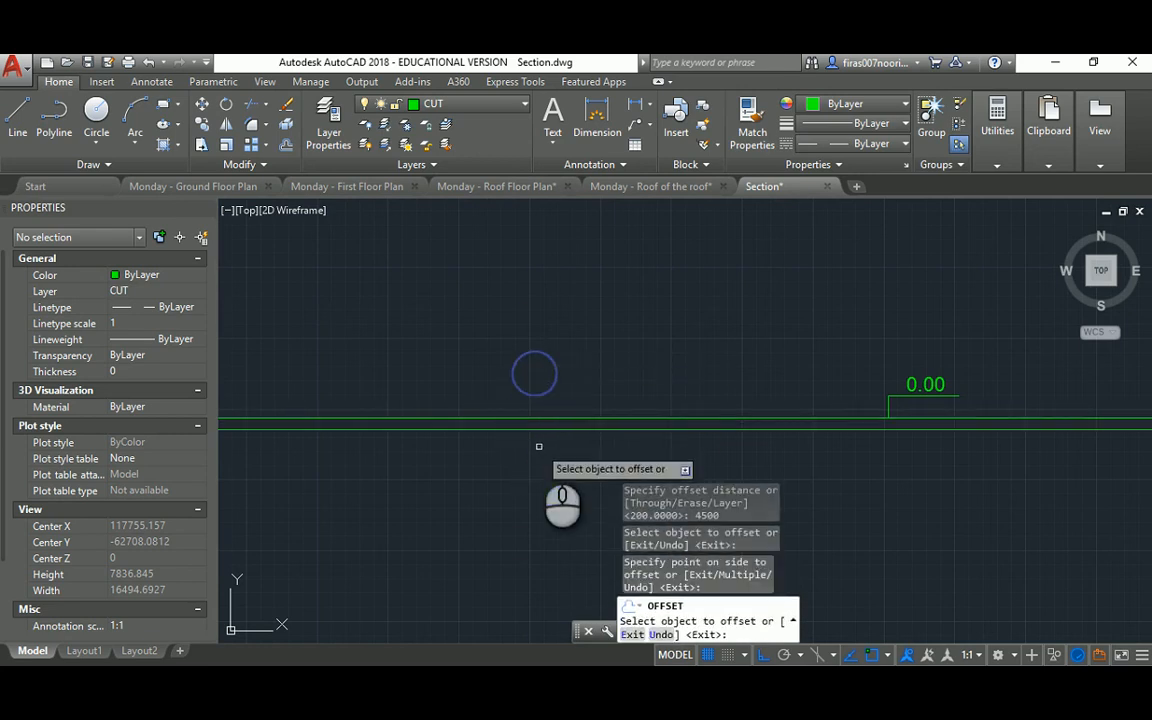
left_click(538, 430)
scroll(534, 448, "down", 4)
left_click(539, 375)
key("Escape")
key("Escape")
key("Escape")
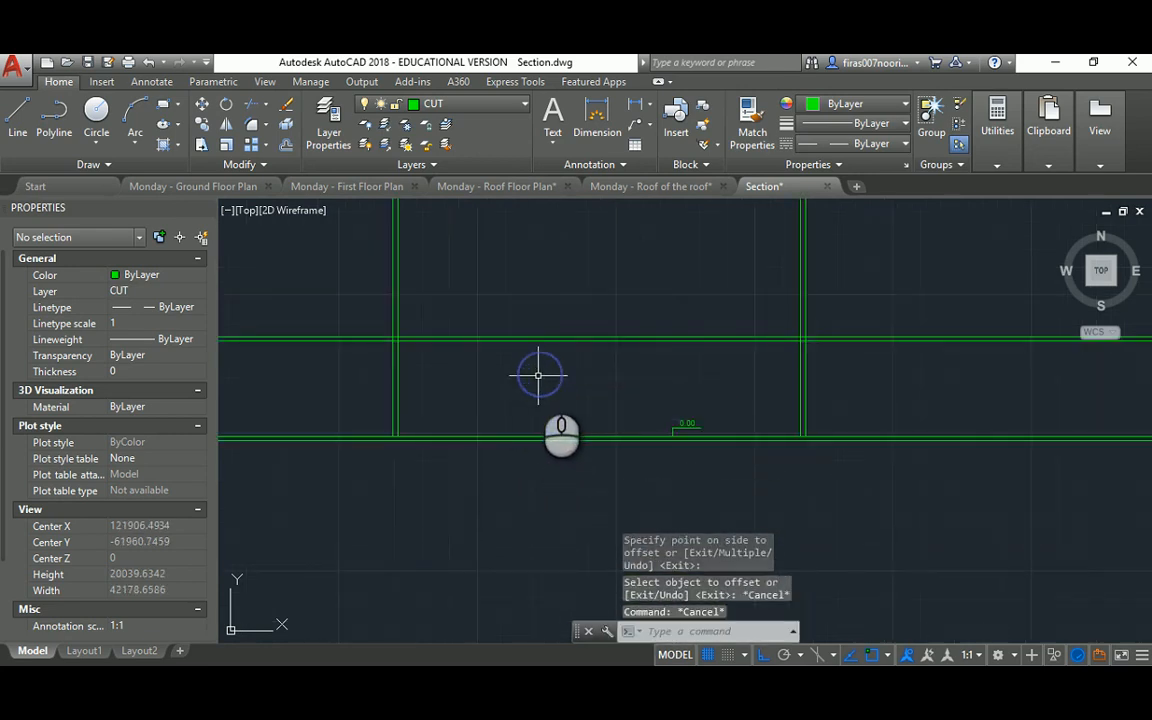
Step: Trim the two first floor slab lines where they extend beyond the left outer wall line
right_click(424, 384)
key("Escape")
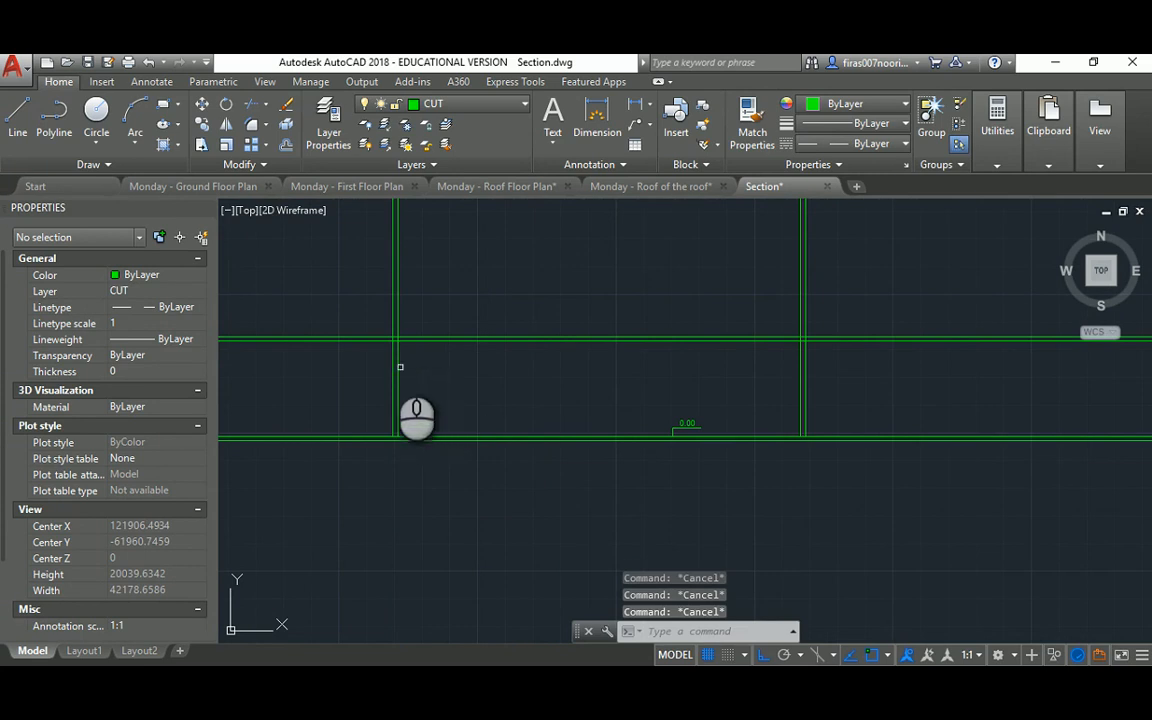
type("tr")
key("Return")
left_click(391, 357)
key("Return")
left_click(379, 302)
left_click(368, 351)
key("Return")
Step: Trim the two first floor slab lines where they extend beyond the right outer wall line
key("Return")
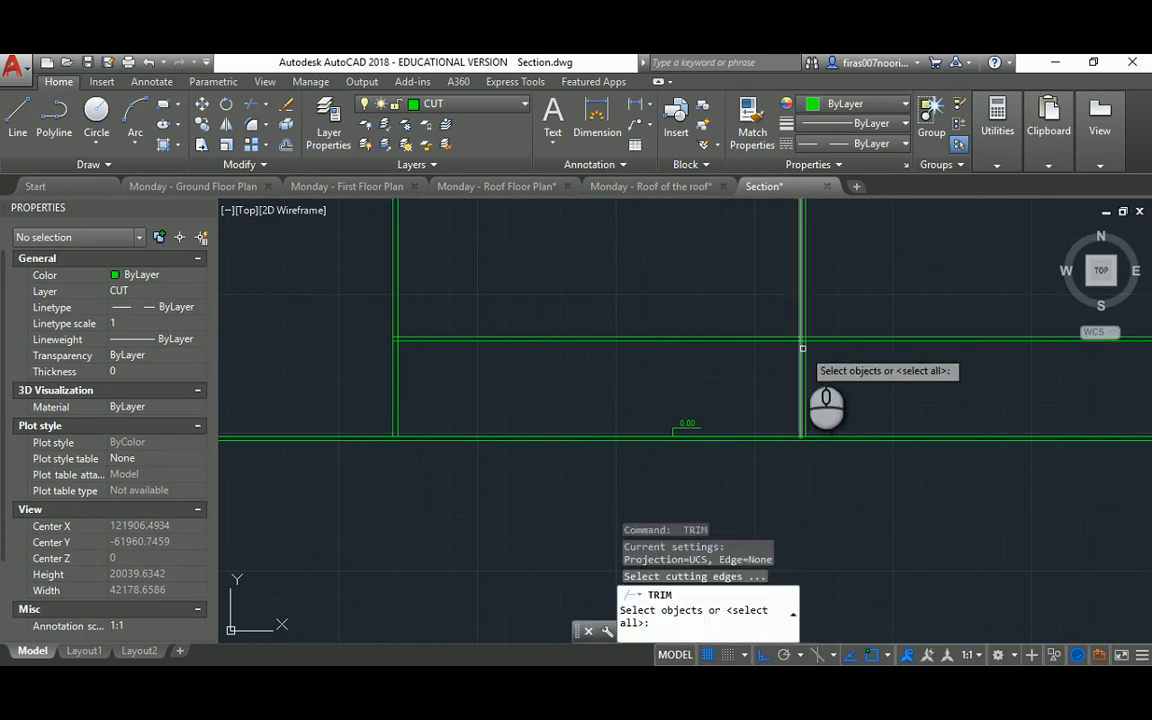
left_click(802, 349)
key("Return")
left_click(816, 342)
key("Escape")
Step: Copy the 0.00 level marker and its text from the ground slab's upper line up to the first floor slab
type("c")
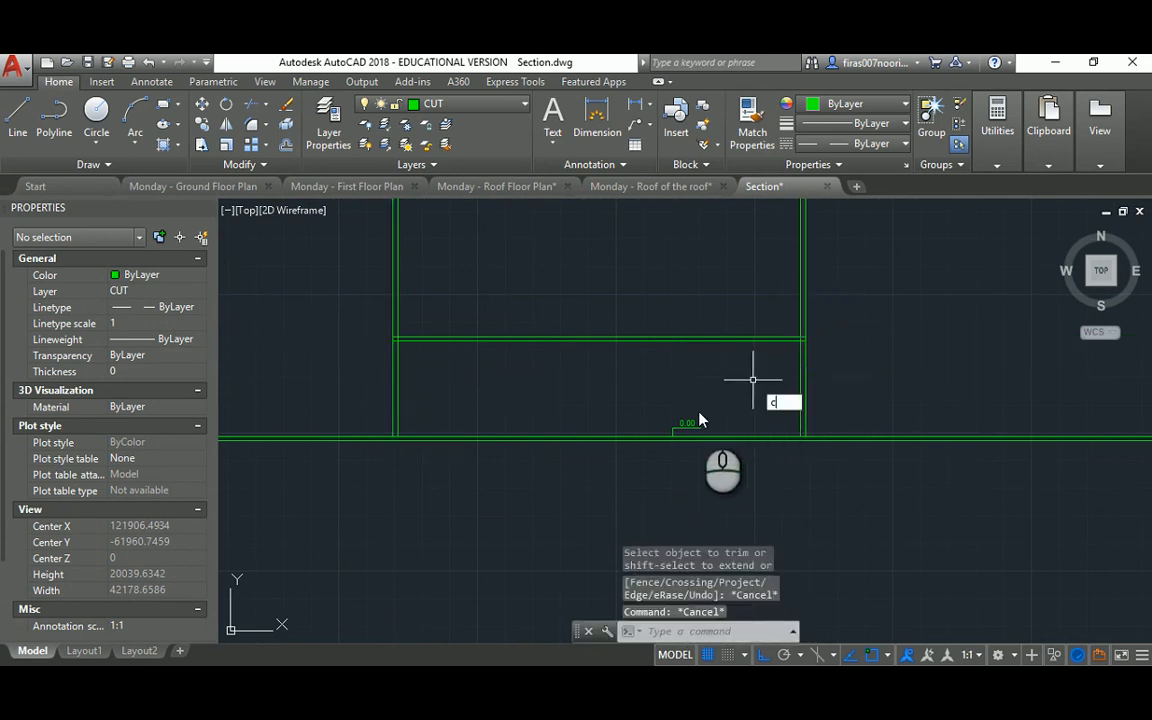
type("o")
key("Return")
left_click(658, 391)
left_click(705, 445)
key("Return")
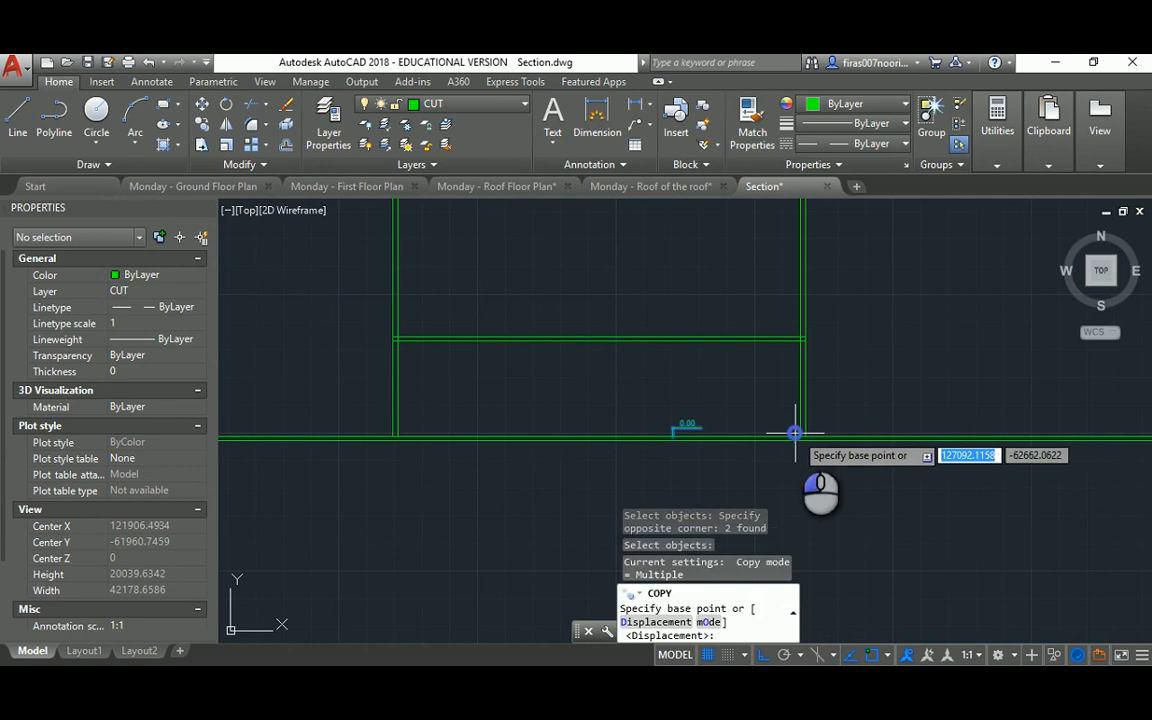
left_click(795, 433)
left_click(798, 335)
key("Escape")
key("Escape")
key("Escape")
key("Escape")
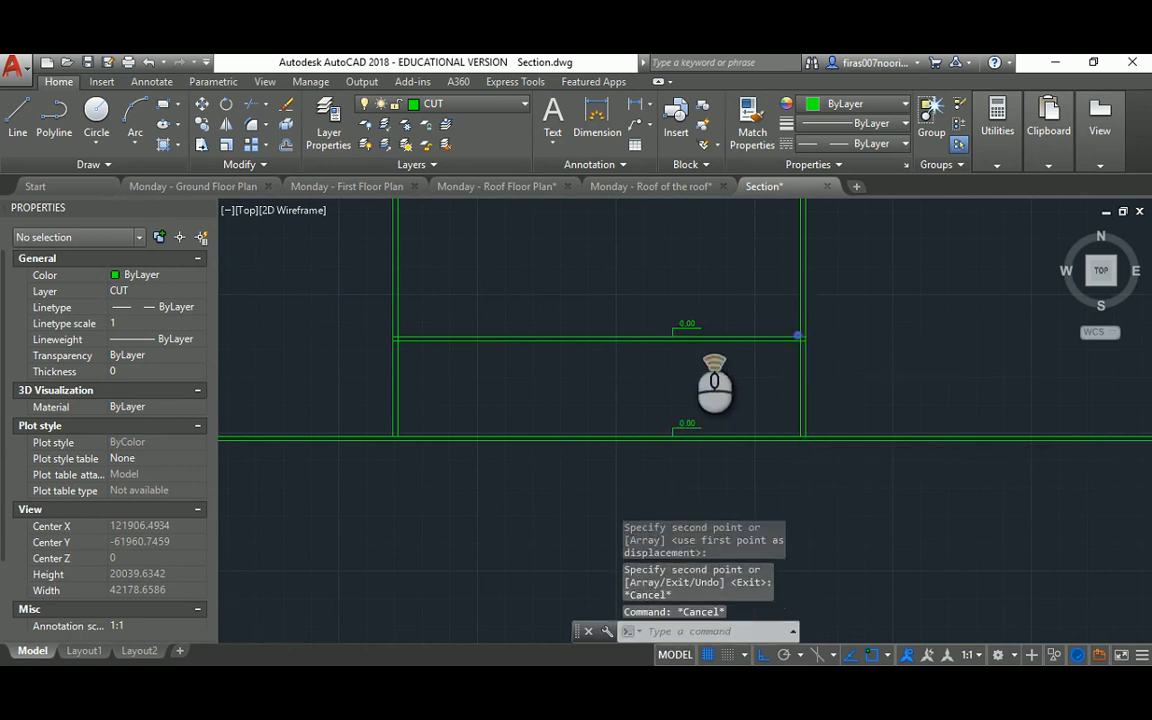
Step: Change the copied level text above the first floor slab to +4.50
scroll(691, 329, "up", 6)
double_click(658, 296)
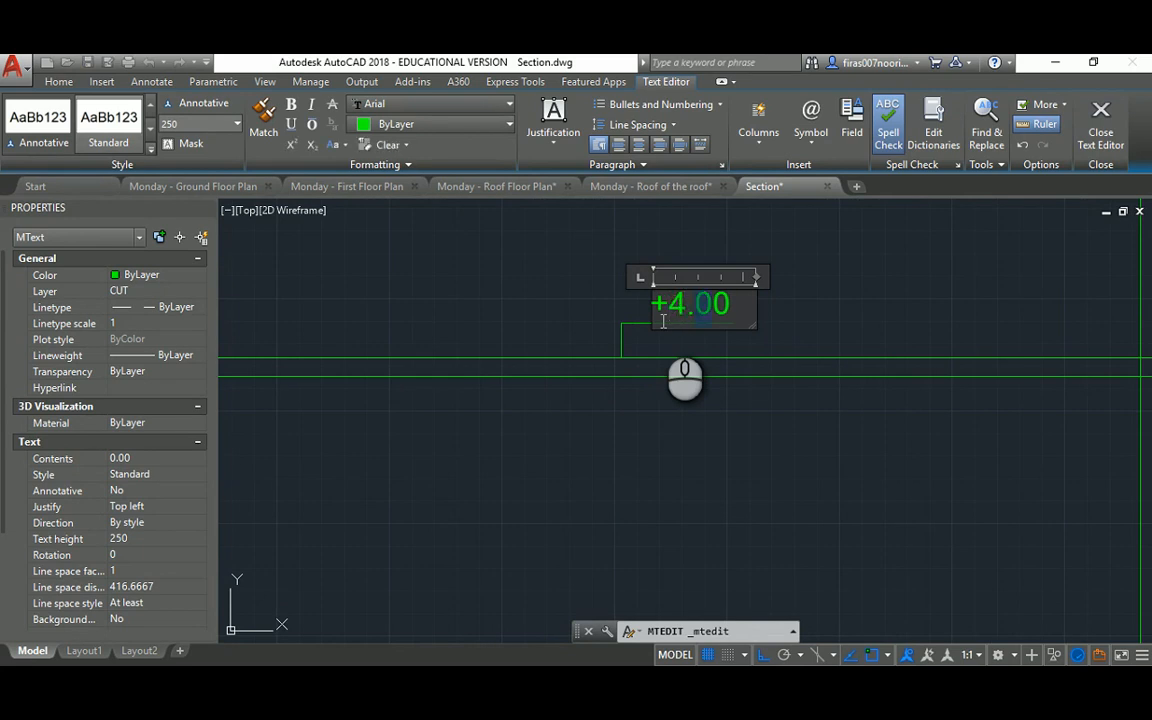
left_click(686, 442)
scroll(663, 386, "down", 5)
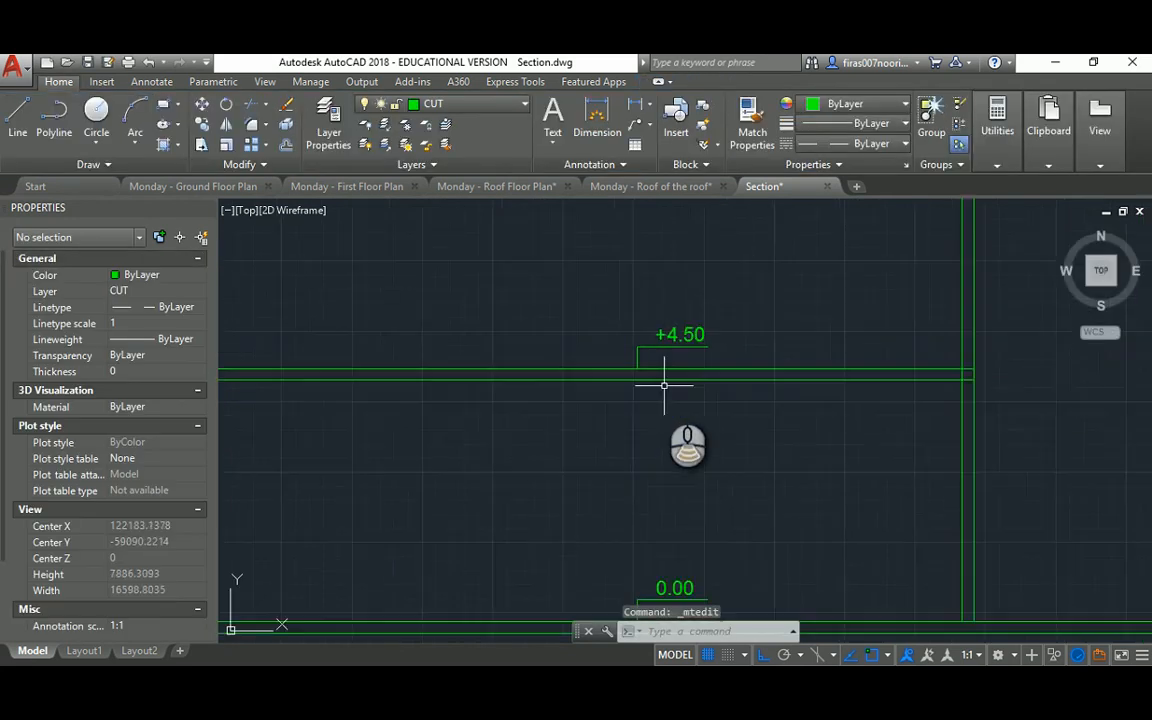
key("Escape")
scroll(506, 458, "up", 2)
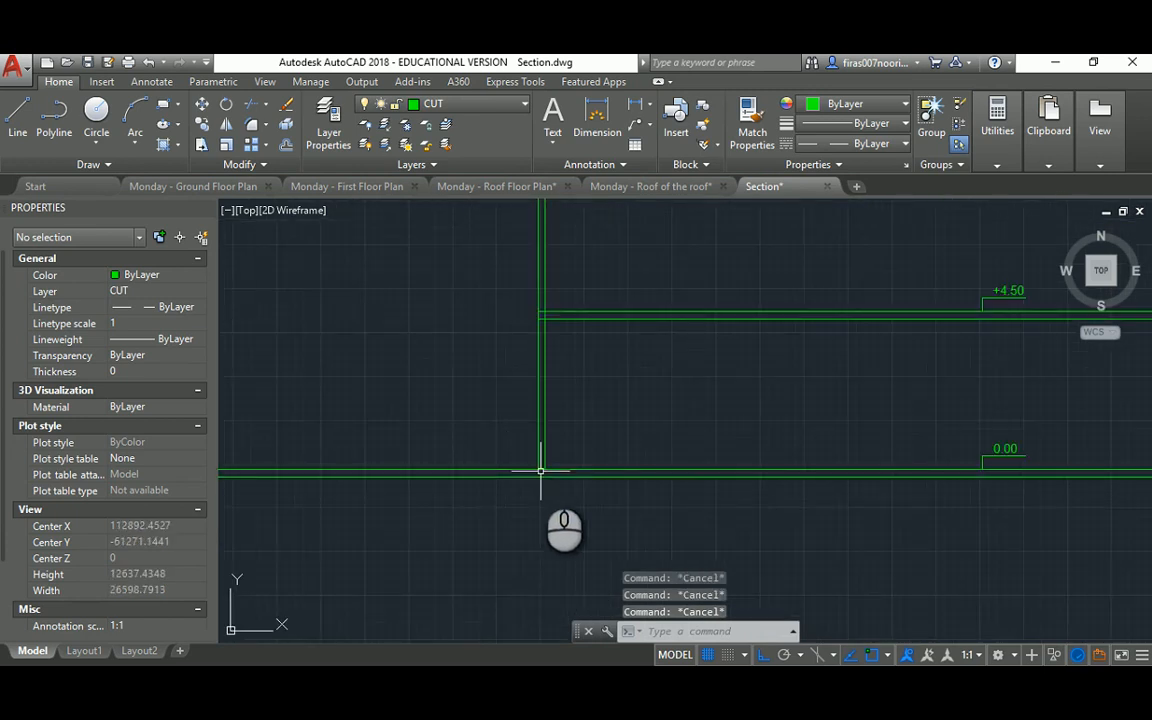
type("x")
key("Return")
left_click(537, 458)
key("Escape")
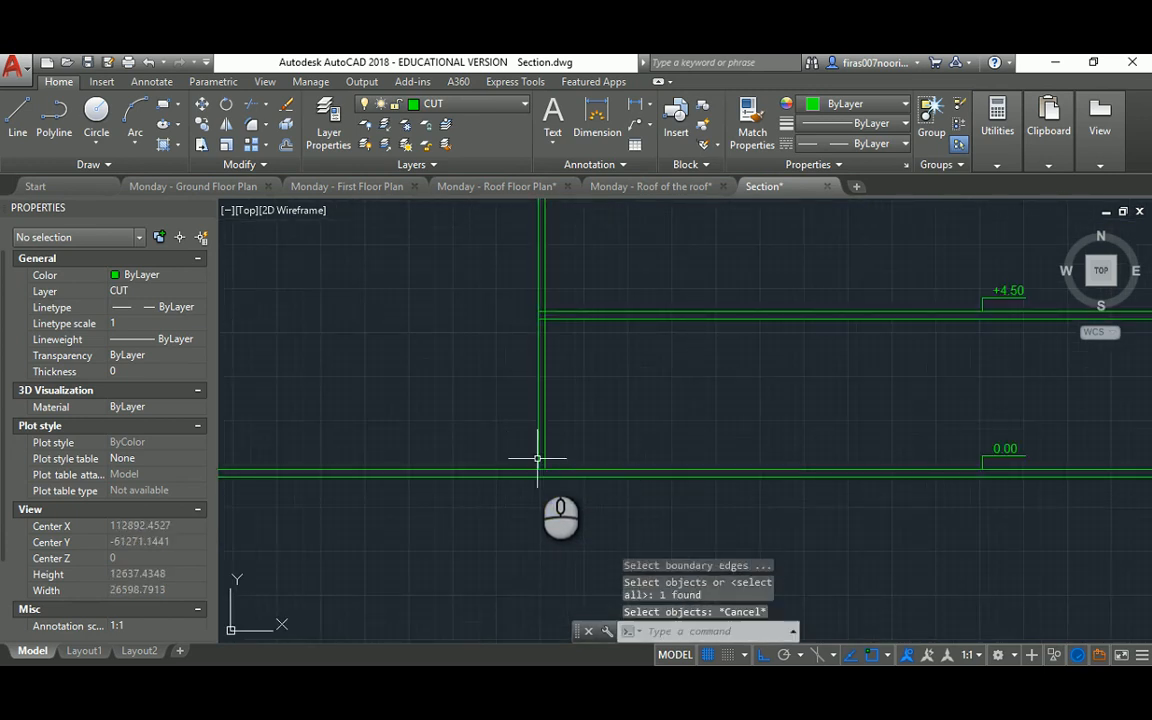
type("ex")
key("Return")
key("Escape")
type("t")
key("Return")
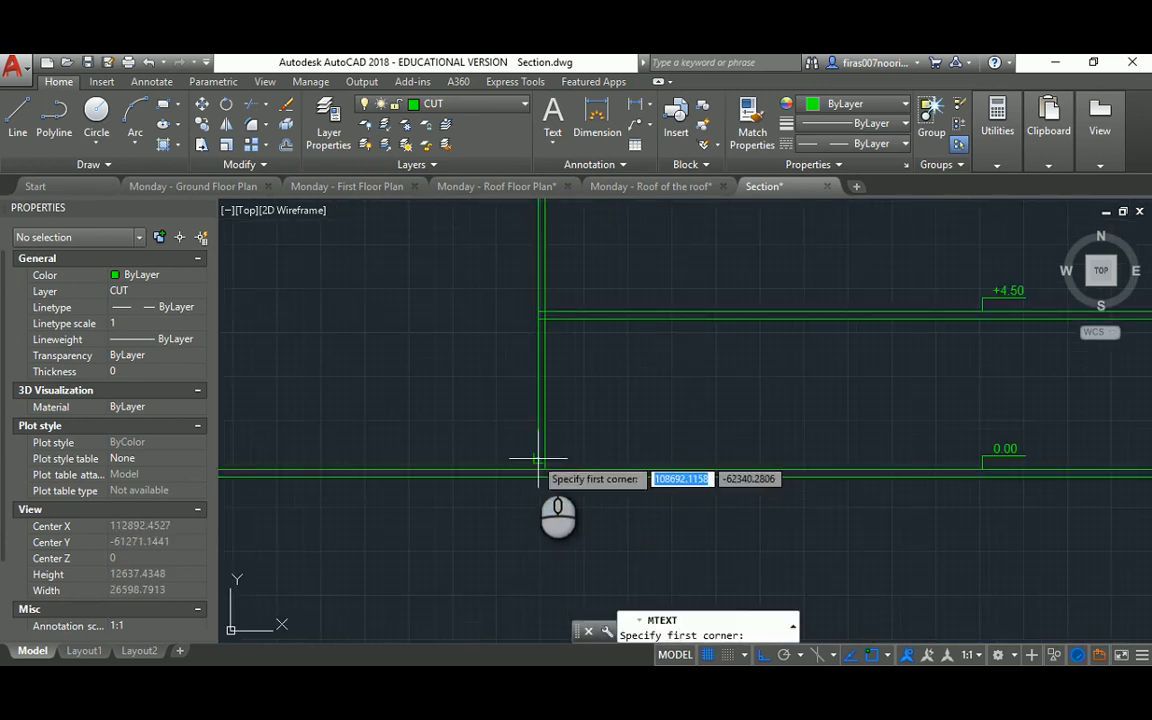
left_click(537, 458)
key("Escape")
key("Escape")
Step: Trim both ground slab lines where they extend beyond the left outer wall line
type("tr")
key("Return")
left_click(537, 456)
key("Return")
left_click(503, 442)
left_click(463, 496)
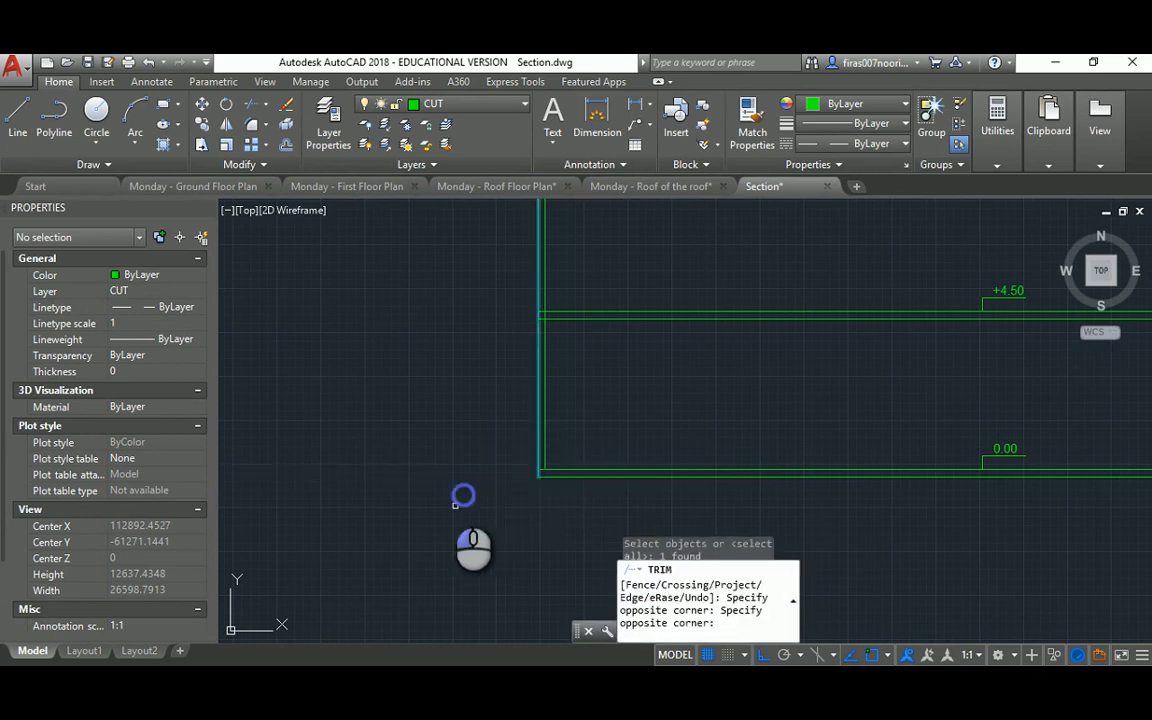
scroll(430, 464, "down", 6)
scroll(605, 462, "up", 5)
key("Escape")
key("Escape")
key("Escape")
type("tr")
key("Return")
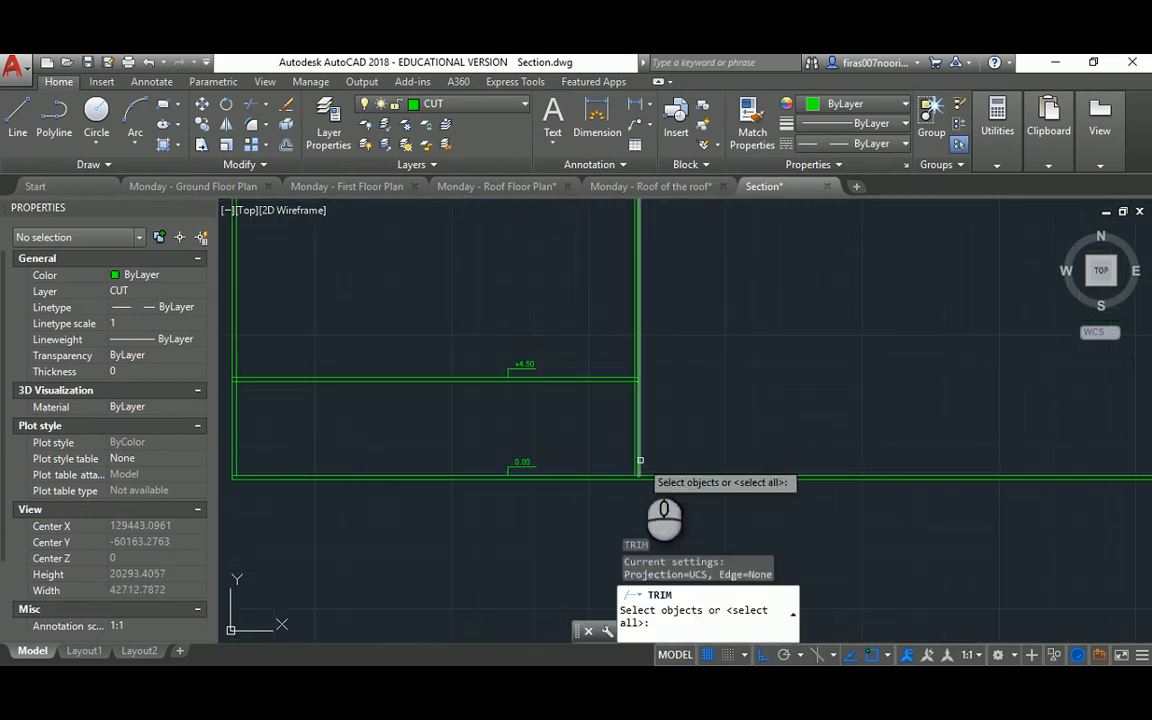
key("Escape")
type("ex")
key("Return")
key("Escape")
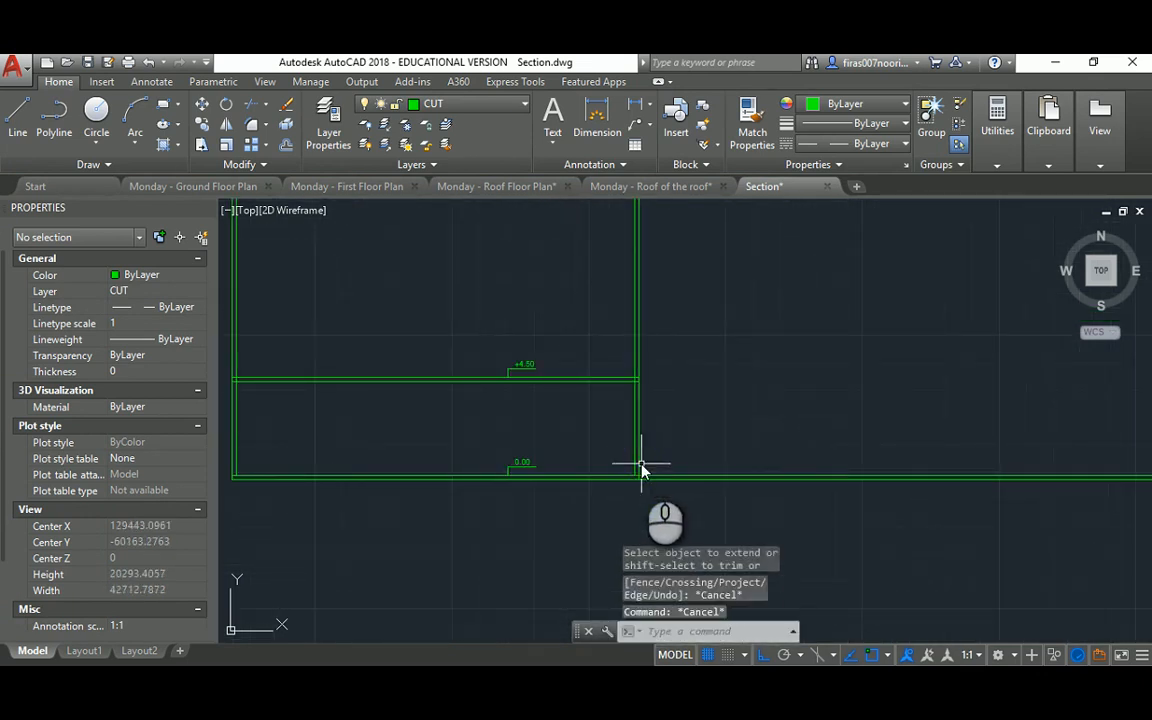
type("tr")
key("Return")
left_click(640, 462)
left_click(692, 461)
scroll(700, 440, "down", 3)
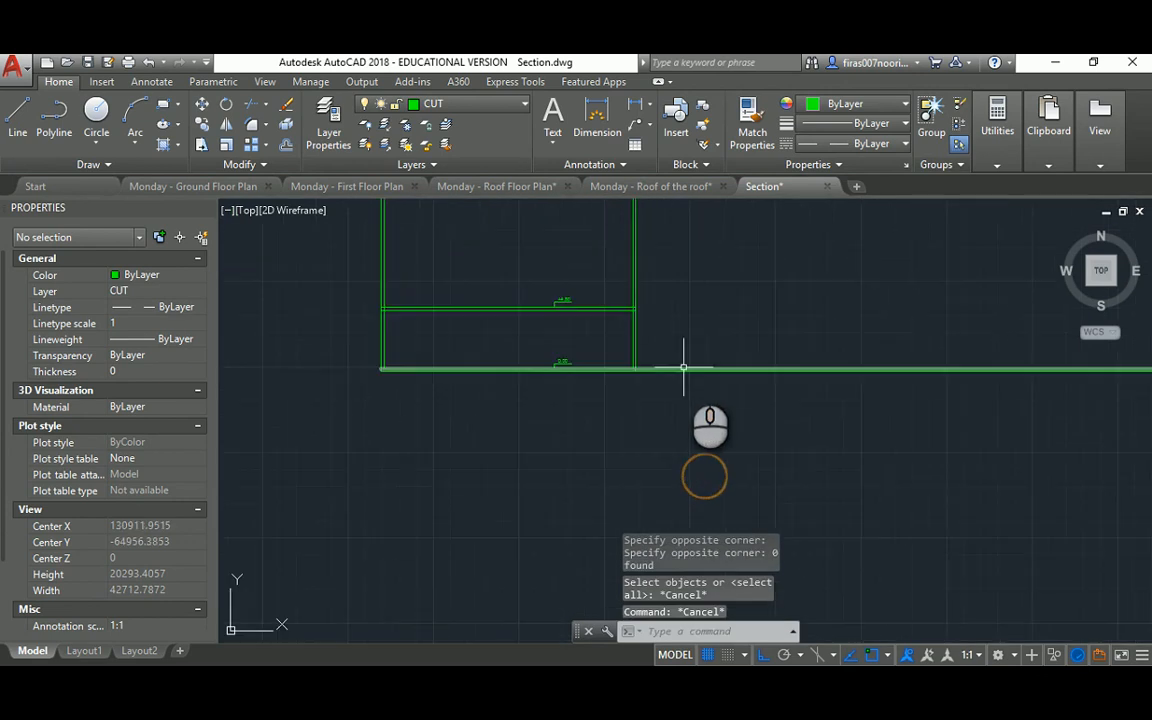
left_click(704, 373)
left_click(703, 377)
key("Escape")
key("Escape")
key("Escape")
Step: Trim both ground slab lines where they extend beyond the right wall, using all objects as cutting edges
type("tr")
key("Return")
key("Return")
left_click(671, 325)
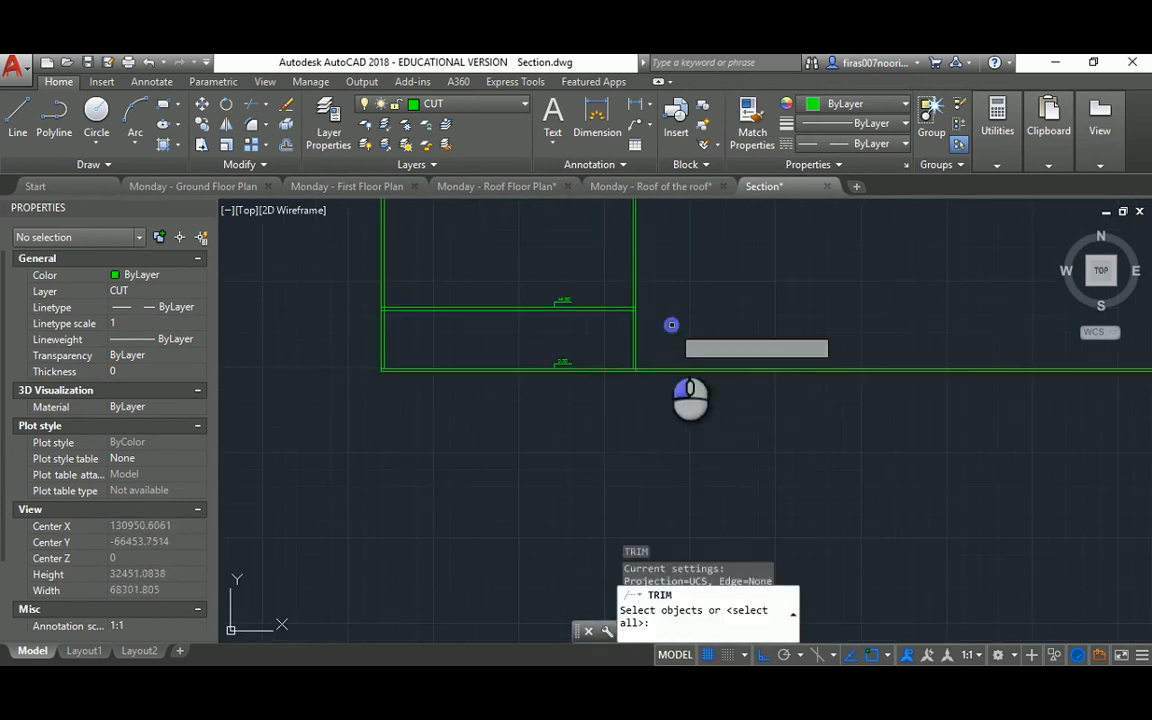
left_click(659, 407)
scroll(568, 320, "down", 6)
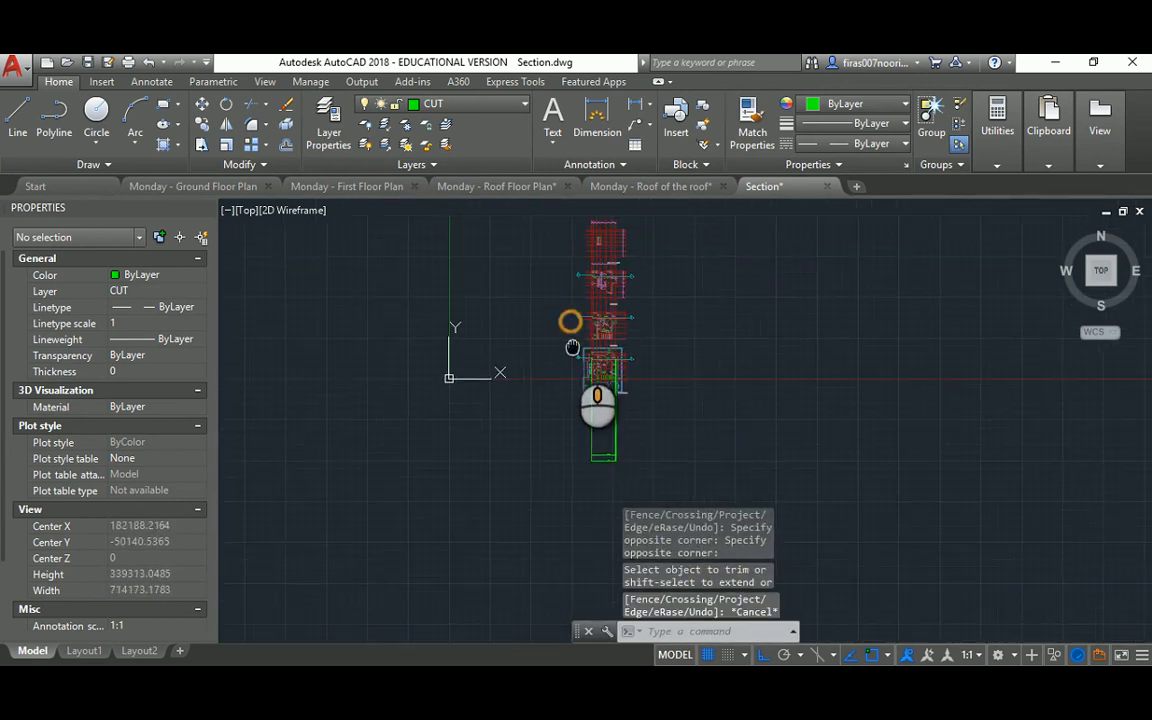
Step: Examine where section line A crosses the first floor and roof plans, and compare their levels with the section drawing
key("Escape")
scroll(593, 318, "up", 8)
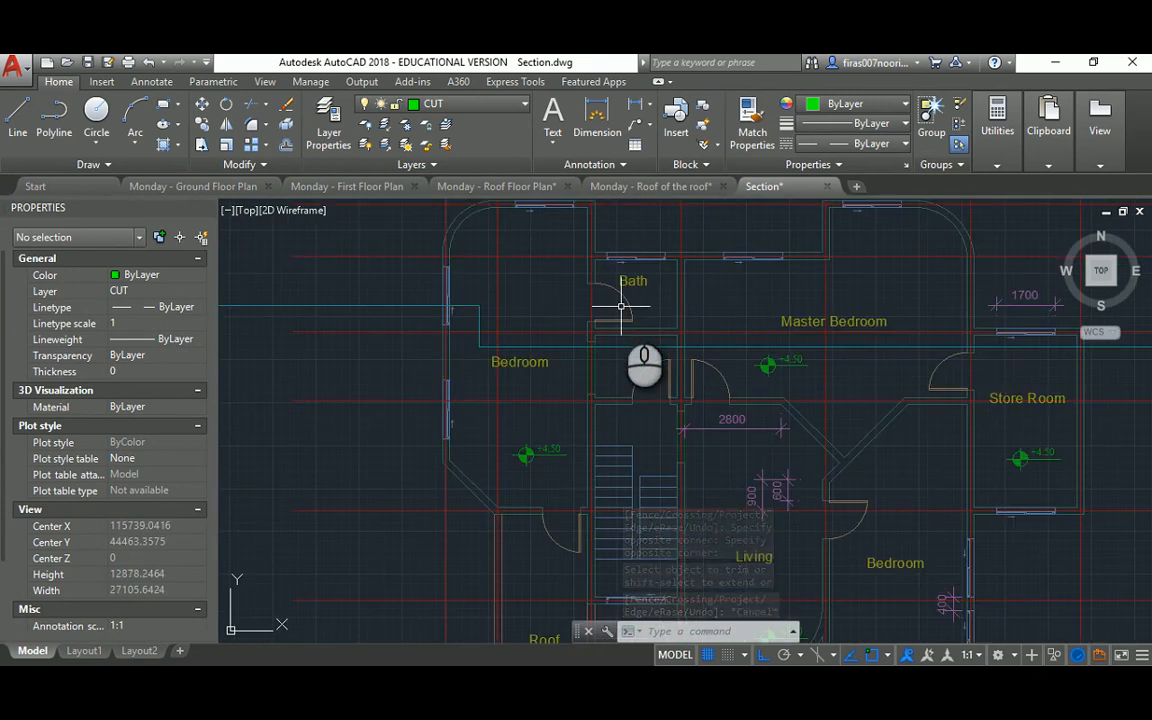
scroll(621, 307, "down", 2)
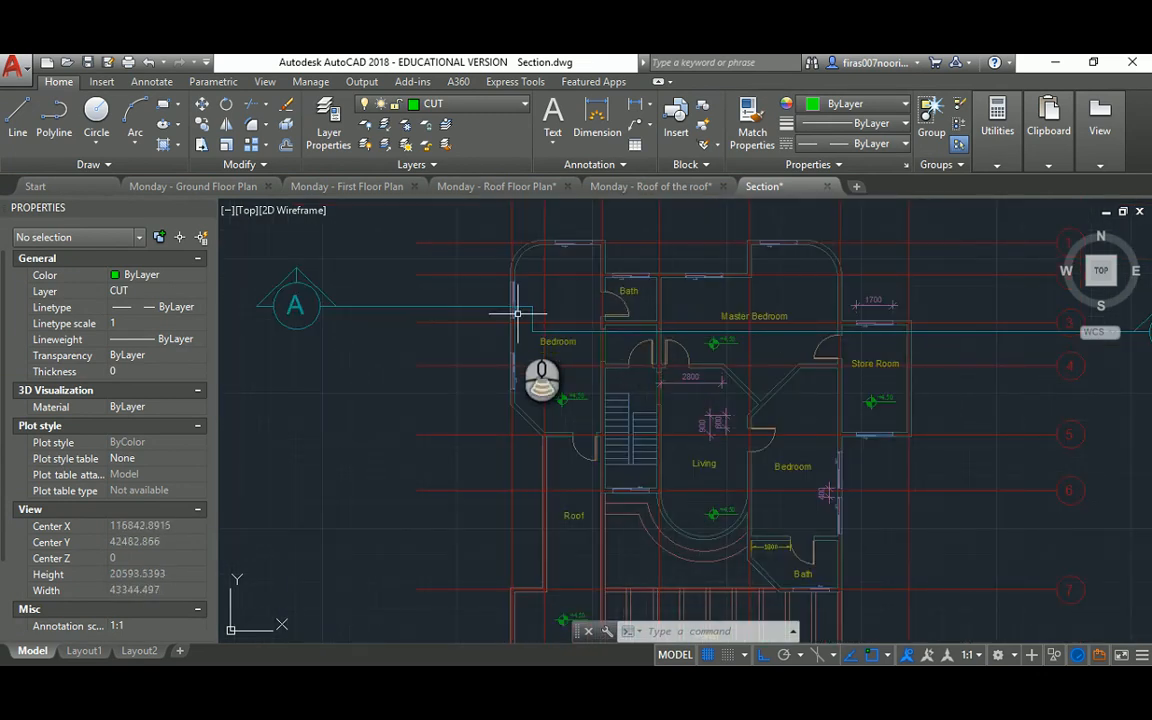
scroll(517, 313, "down", 3)
scroll(506, 400, "up", 4)
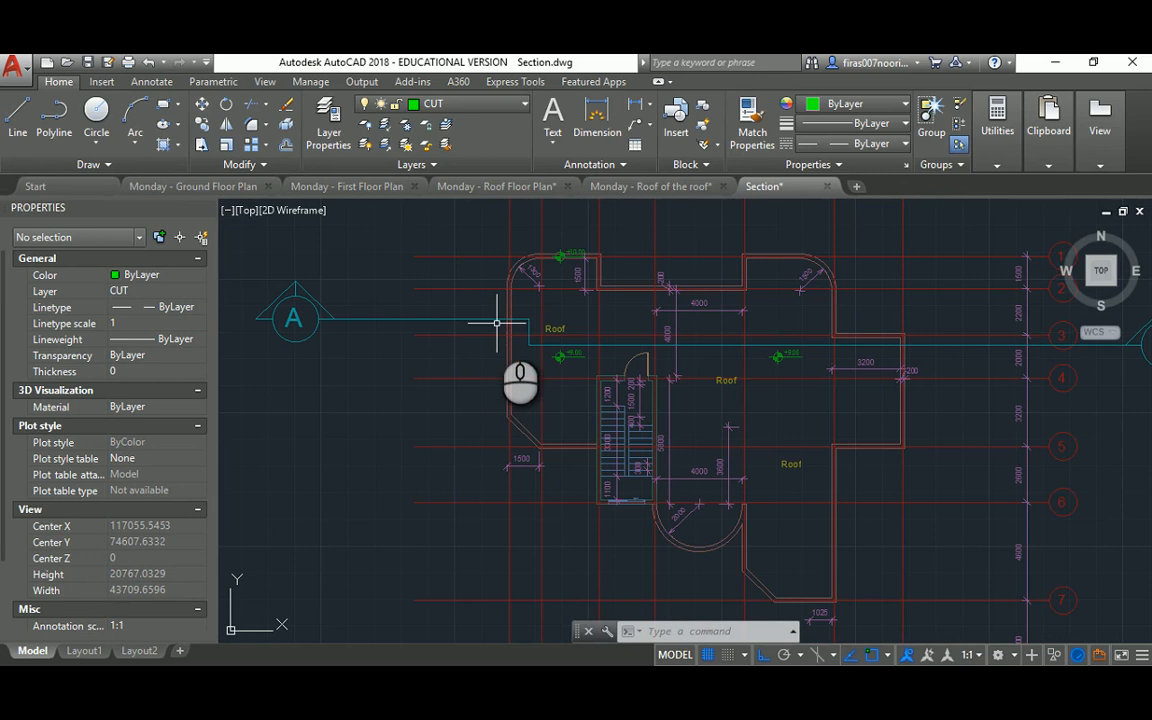
scroll(836, 336, "down", 6)
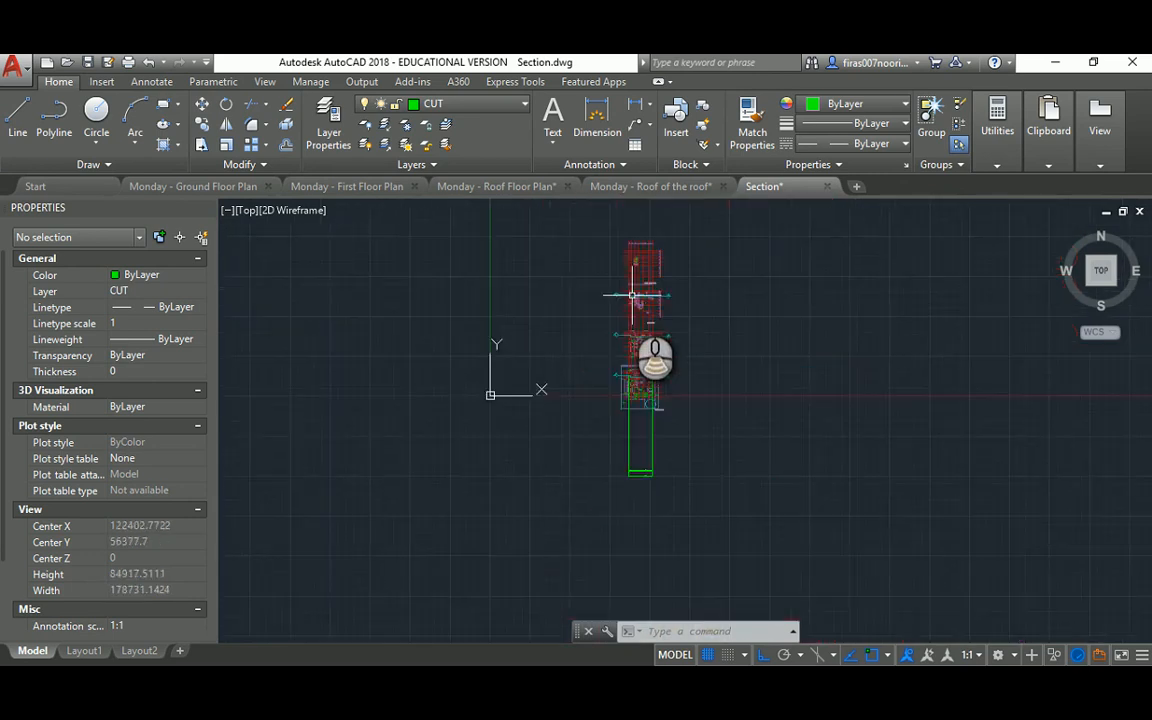
scroll(624, 425, "up", 3)
scroll(624, 425, "up", 3)
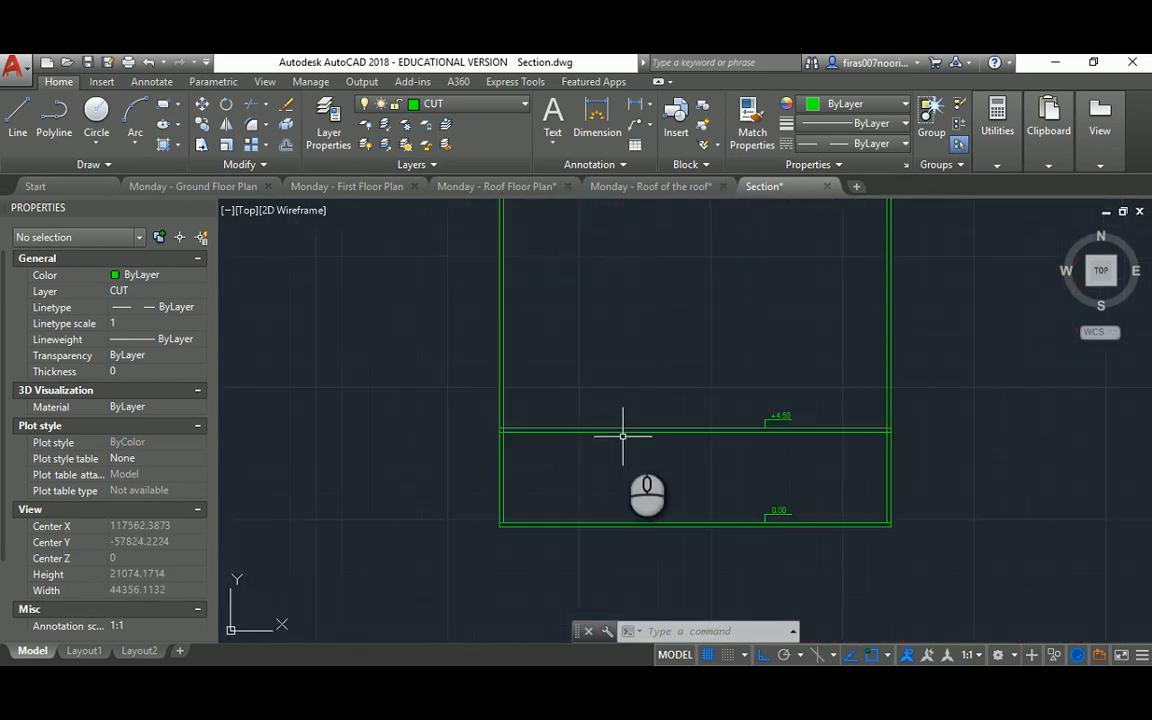
scroll(622, 436, "down", 3)
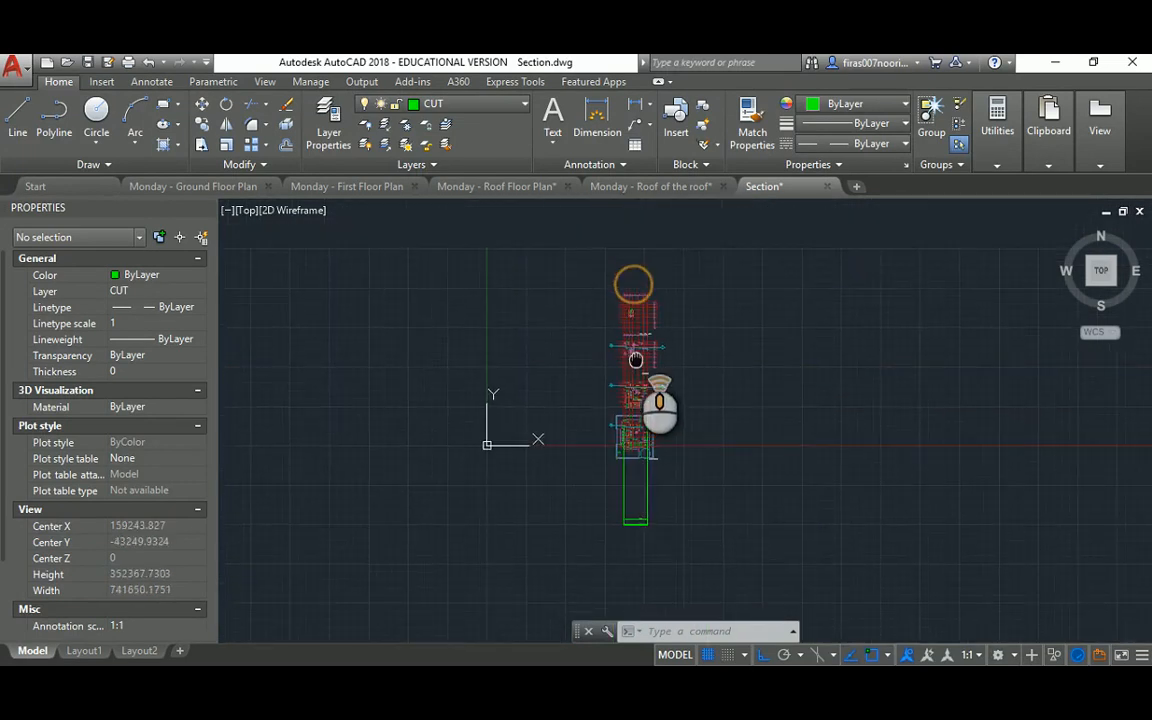
scroll(635, 358, "up", 15)
scroll(681, 334, "down", 10)
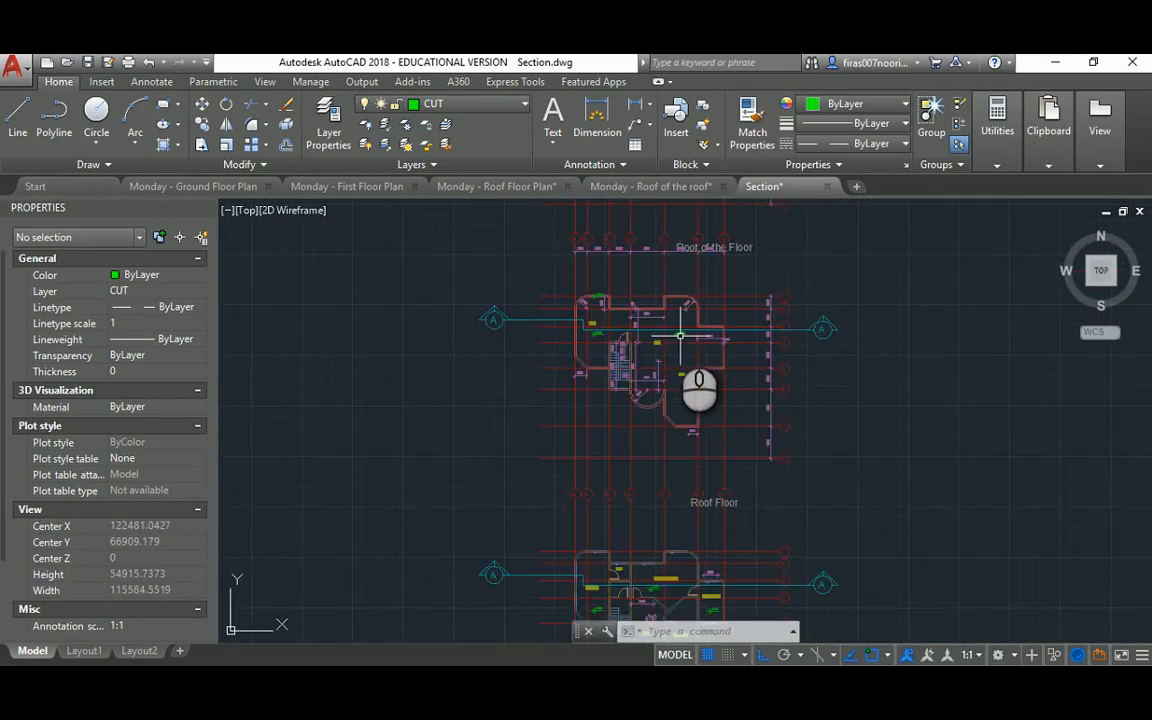
scroll(670, 390, "up", 6)
Step: Offset both first floor slab lines 4500 upward to form the roof slab
middle_click_drag(674, 450, 669, 411)
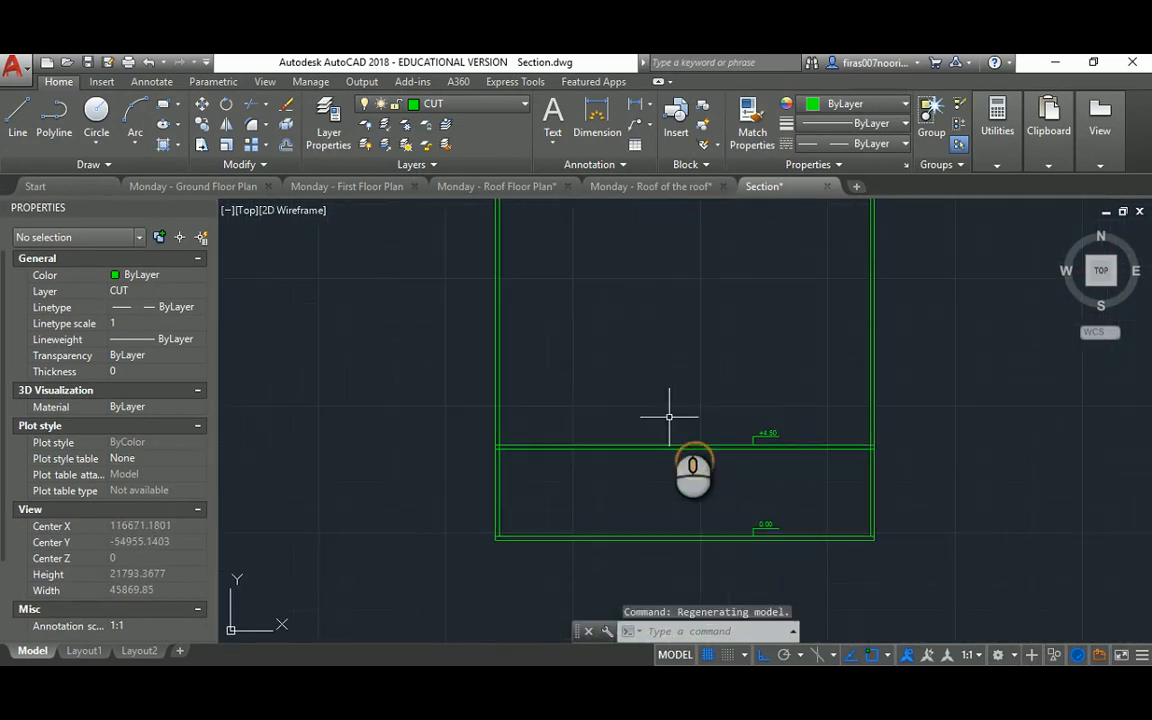
key("Escape")
key("Escape")
type("o")
key("Return")
key("Return")
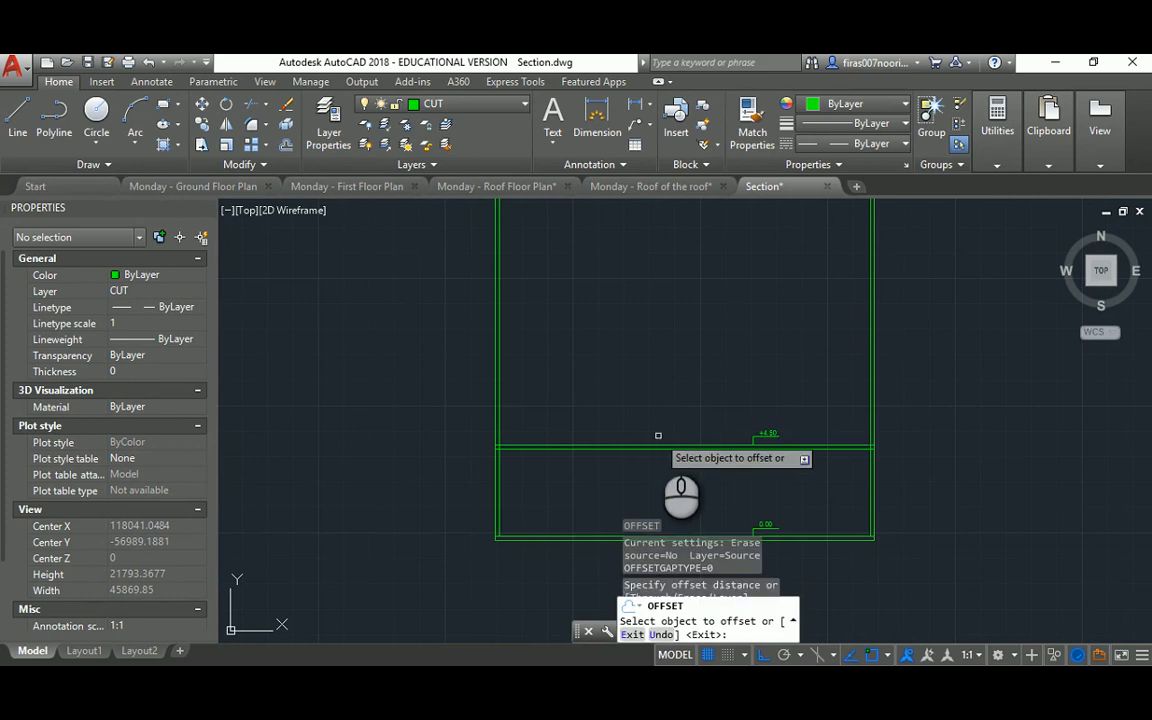
left_click(656, 446)
left_click(657, 405)
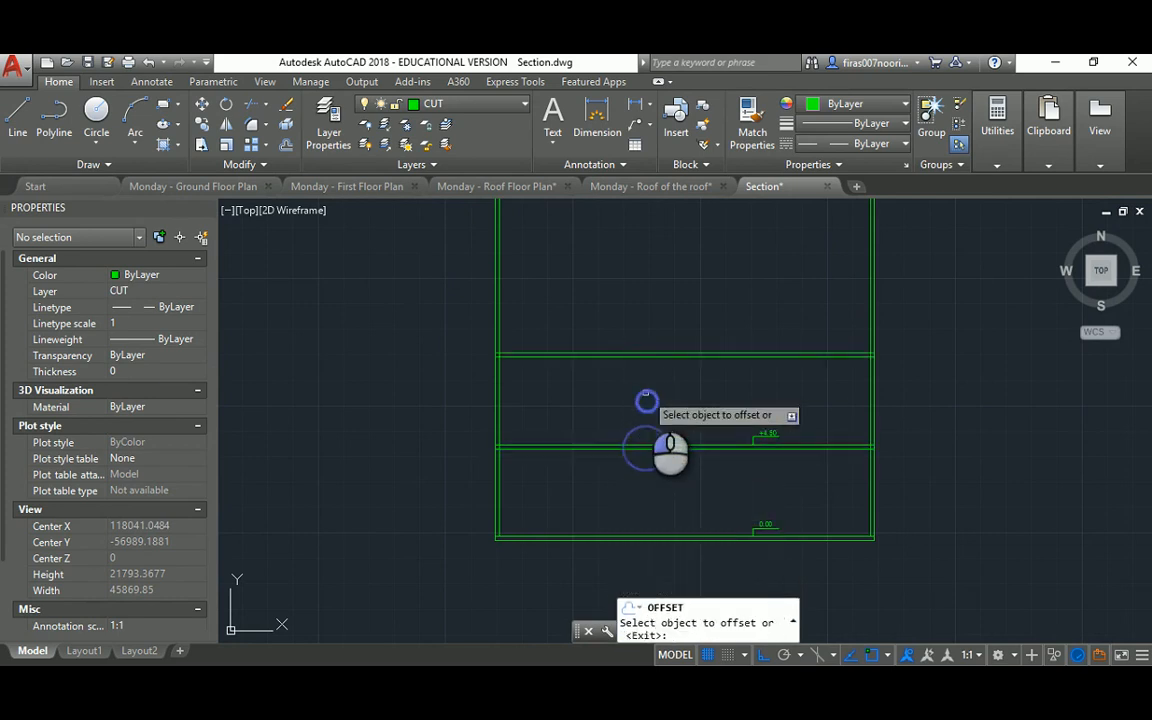
middle_click_drag(701, 415, 668, 380)
key("Escape")
key("Escape")
Step: Copy the +4.50 level marker and its text 4500 upward to the roof slab
type("co")
key("Return")
left_click(697, 356)
left_click(769, 416)
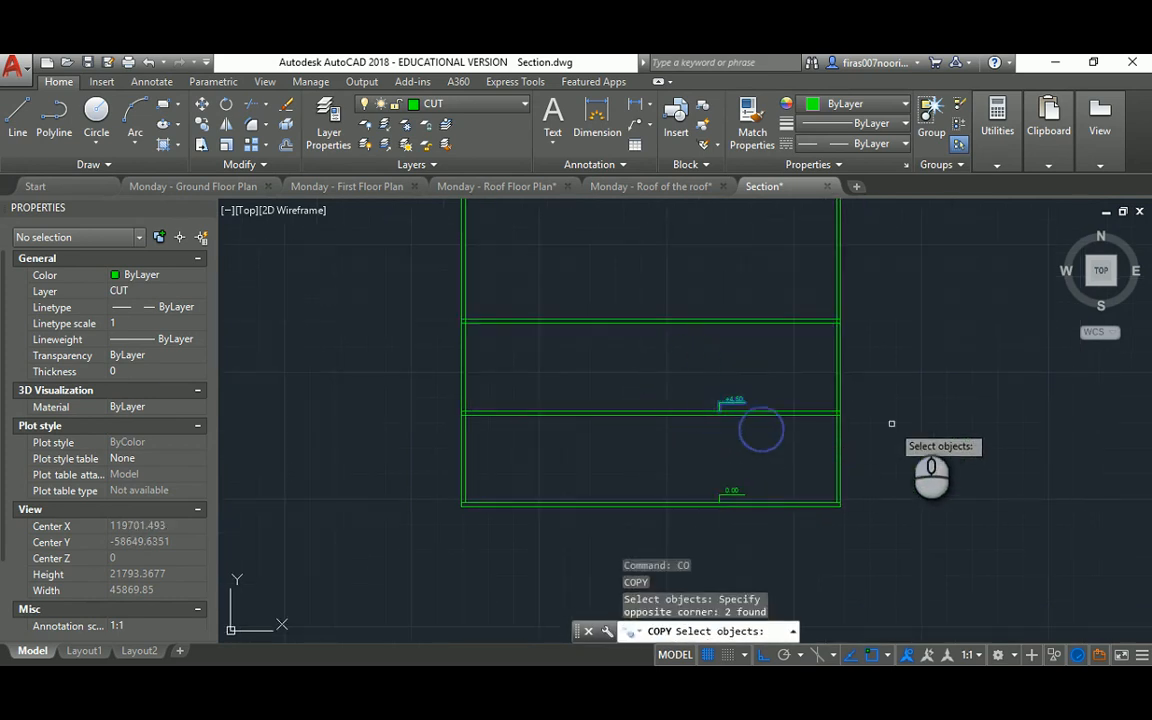
key("Return")
left_click(905, 410)
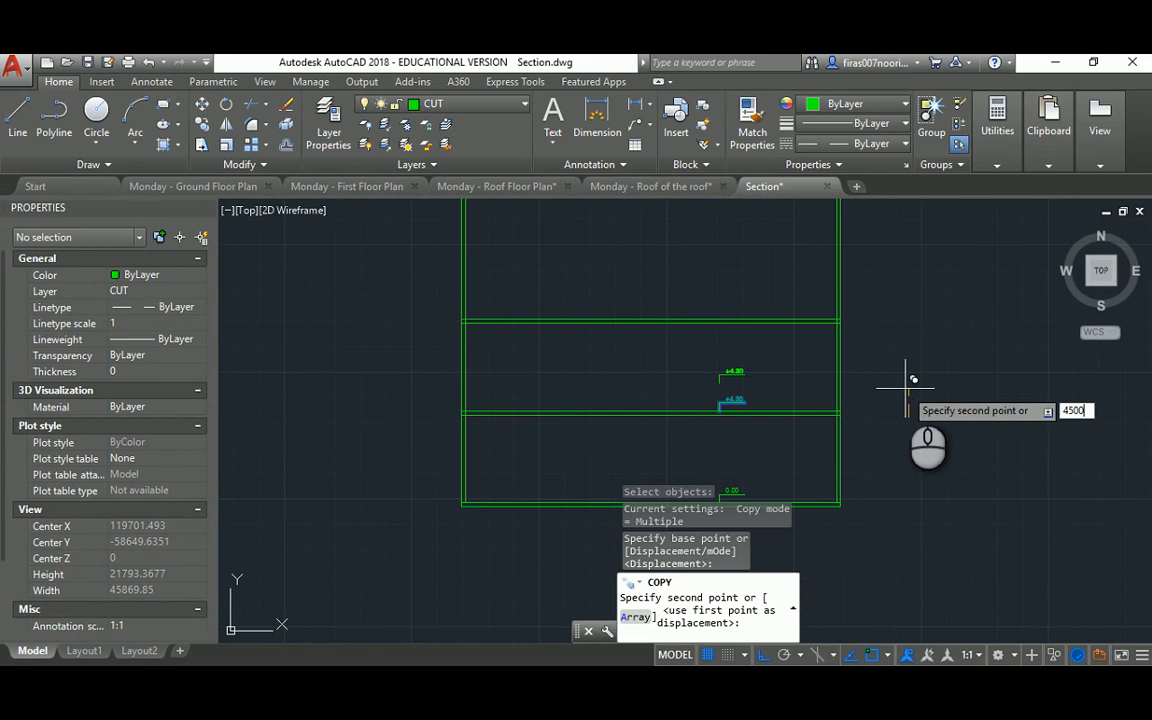
key("Return")
key("Escape")
key("Escape")
Step: Change the copied level text above the roof slab to +9.00
scroll(735, 300, "up", 6)
left_click(748, 292)
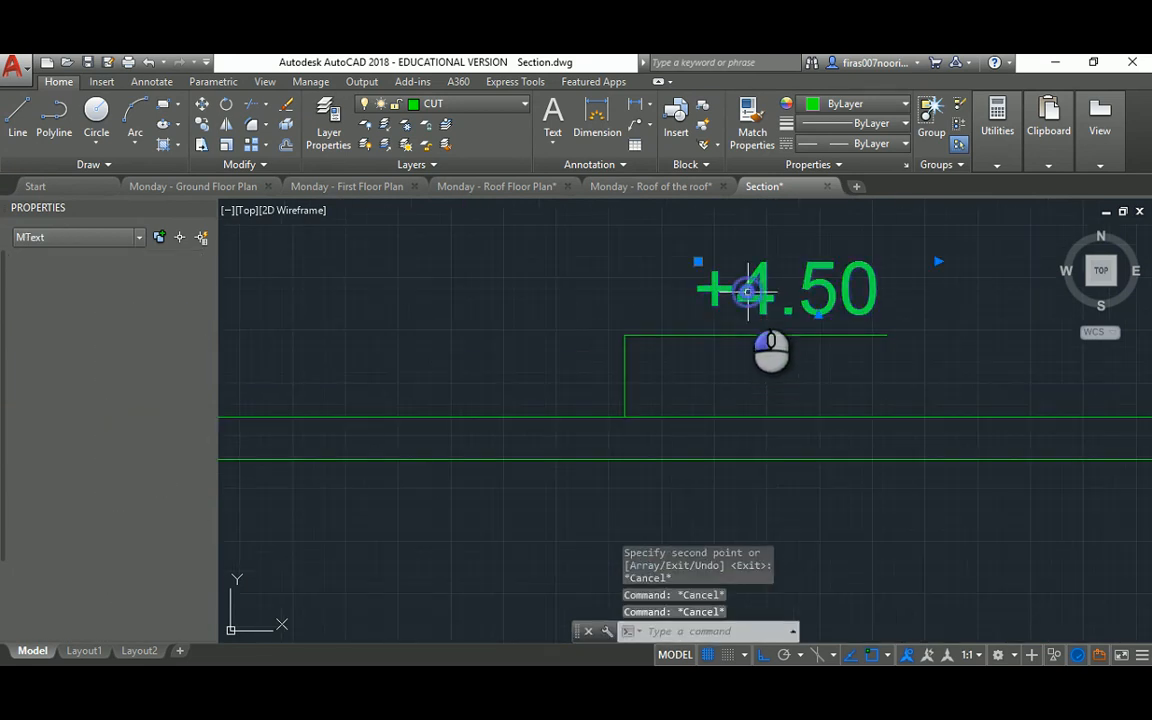
double_click(748, 292)
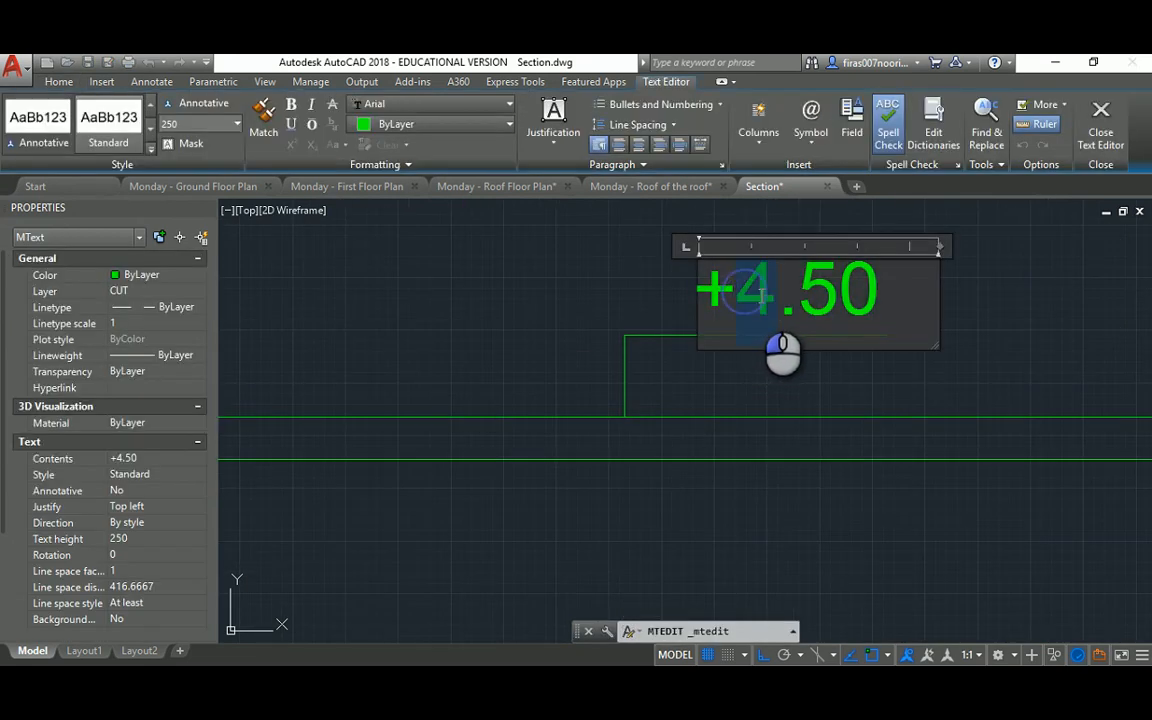
left_click(946, 355)
Step: Offset the roof slab's upper line 1000 upward to set the parapet height
scroll(681, 334, "down", 4)
middle_click_drag(555, 314, 671, 405)
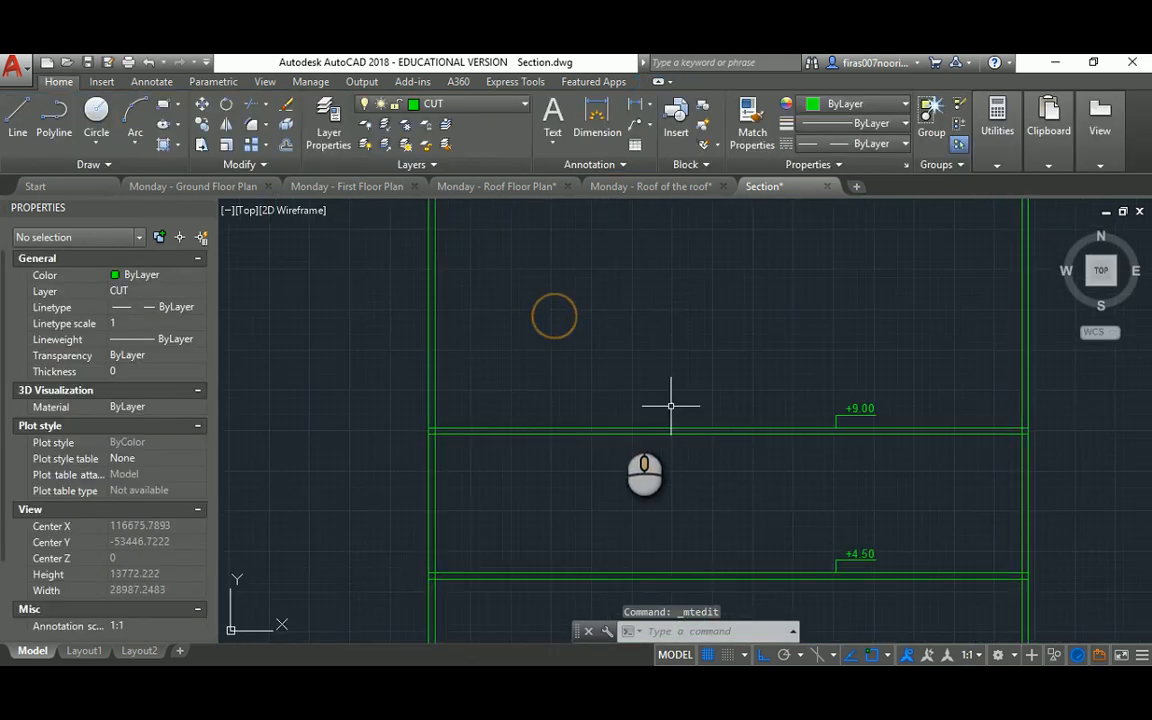
type("o")
key("Return")
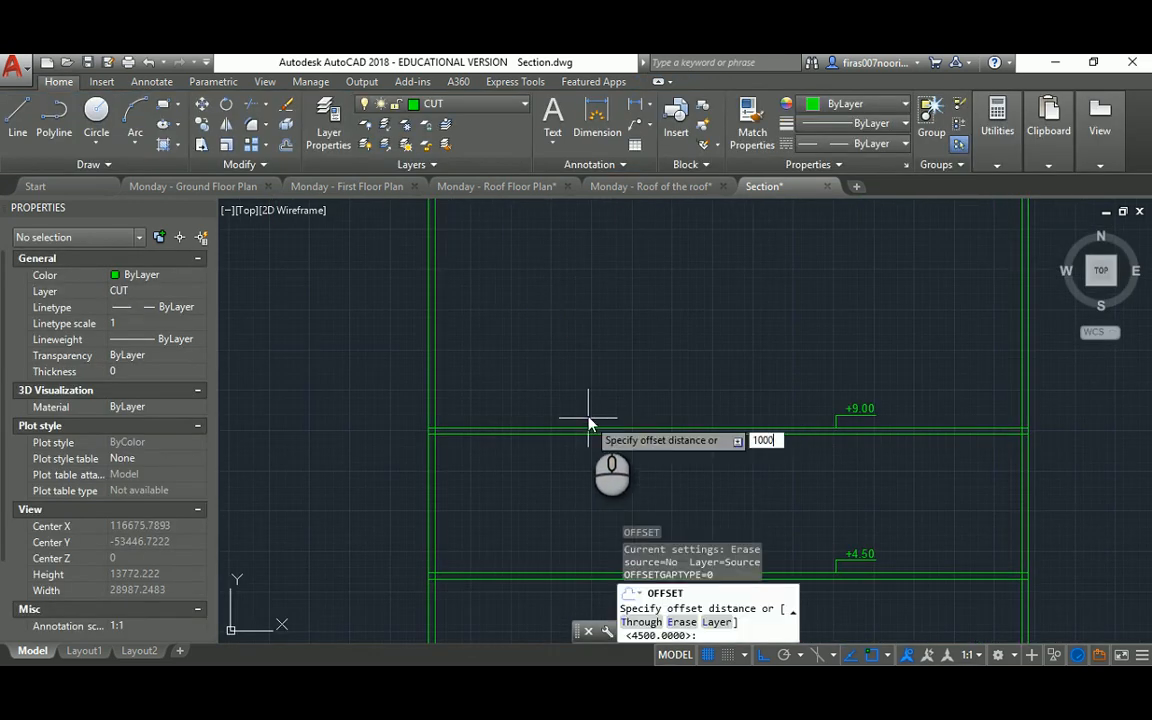
type("1000")
key("Return")
left_click(587, 430)
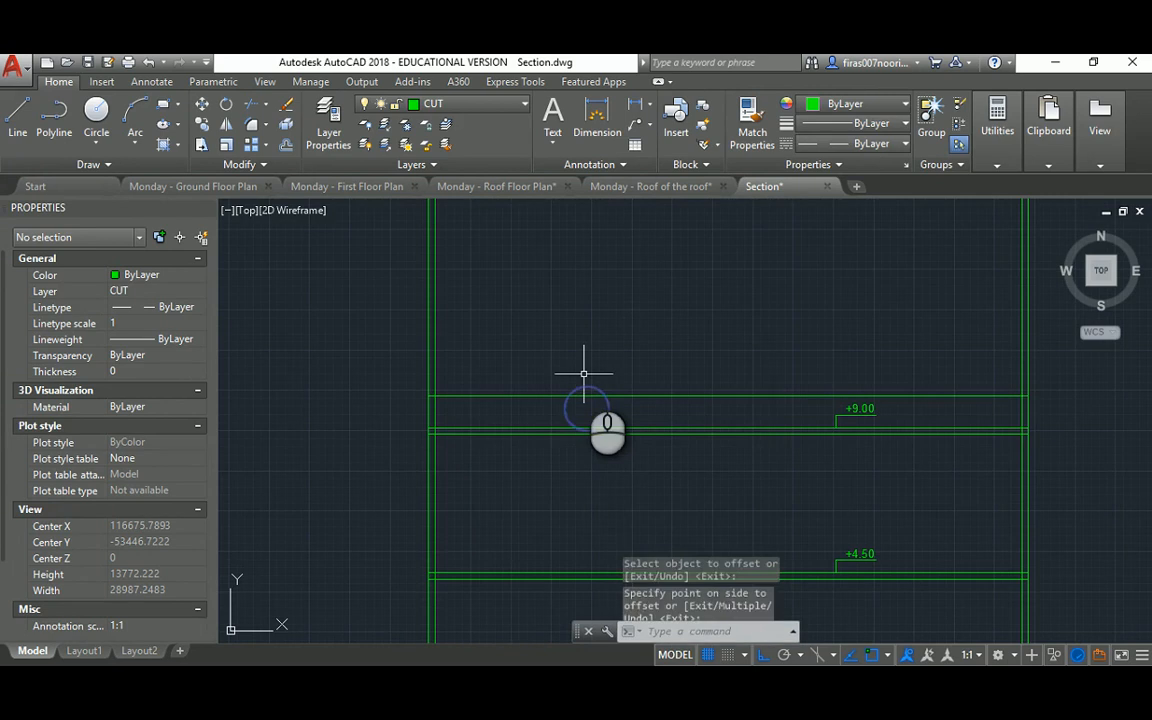
key("Escape")
key("Escape")
Step: Trim all wall lines above the parapet height, using the parapet line as the cutting edge
type("tr")
key("Return")
left_click(545, 358)
left_click(528, 395)
scroll(529, 391, "down", 2)
key("Return")
left_click(871, 320)
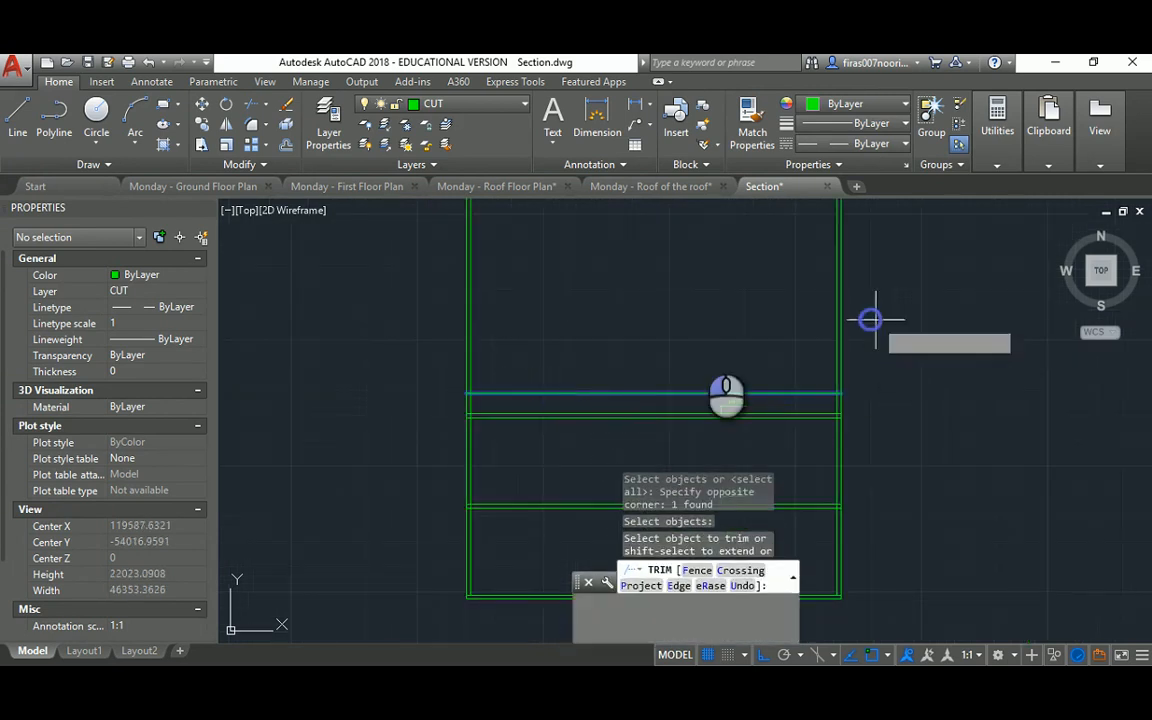
left_click(368, 337)
key("Escape")
Step: Trim the parapet line between the inner wall faces and the wall lines crossing the roof slab at both ends
key("Return")
key("Return")
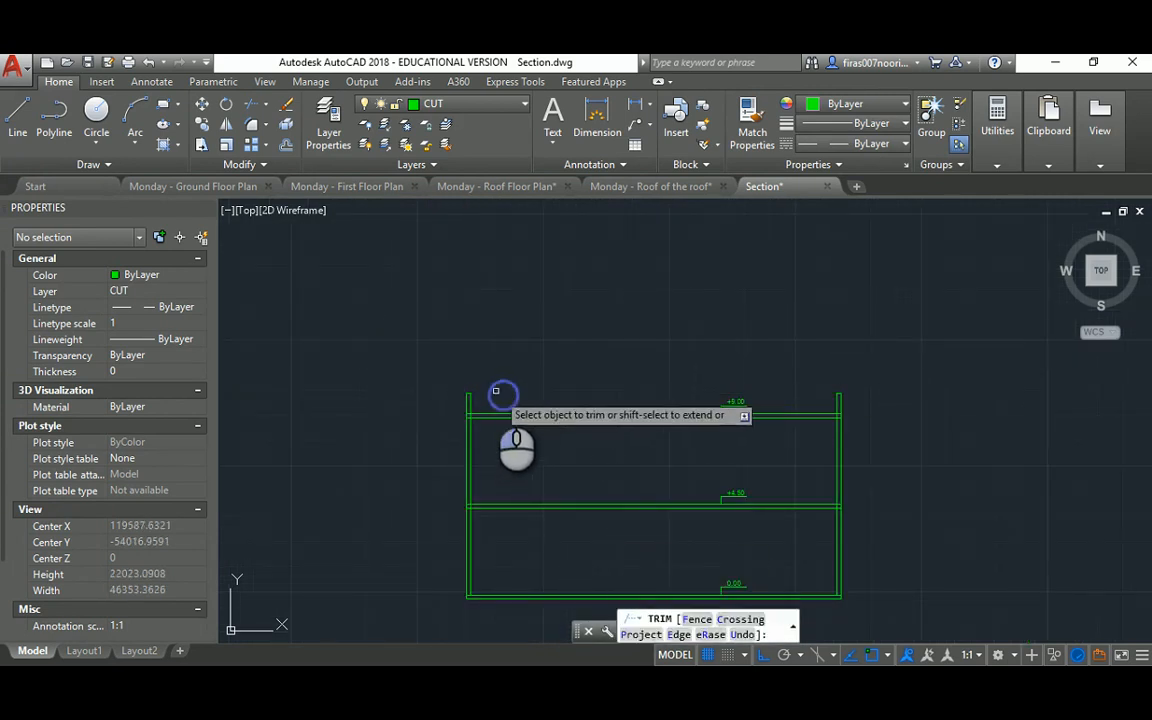
scroll(480, 410, "up", 5)
key("Escape")
key("Escape")
key("Escape")
key("Return")
key("Return")
scroll(500, 405, "down", 5)
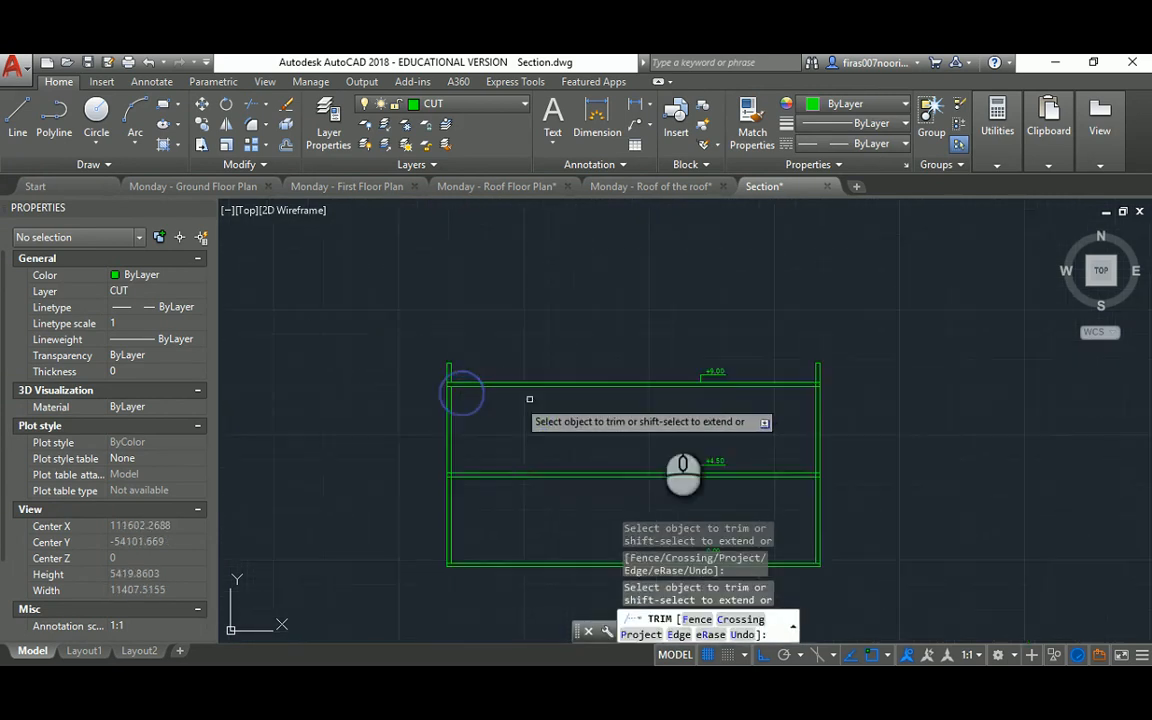
scroll(715, 385, "down", 2)
scroll(770, 365, "up", 4)
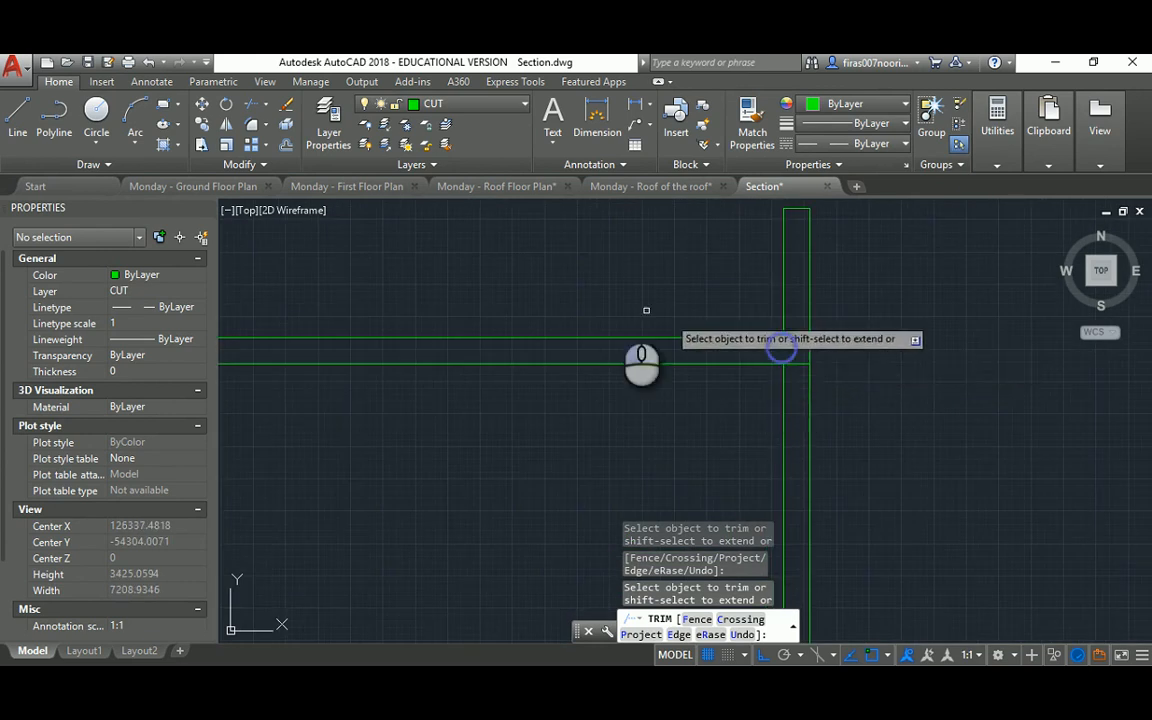
Step: Trim the inner wall lines where they cross the first floor slab at both ends
scroll(590, 350, "down", 4)
scroll(483, 360, "up", 6)
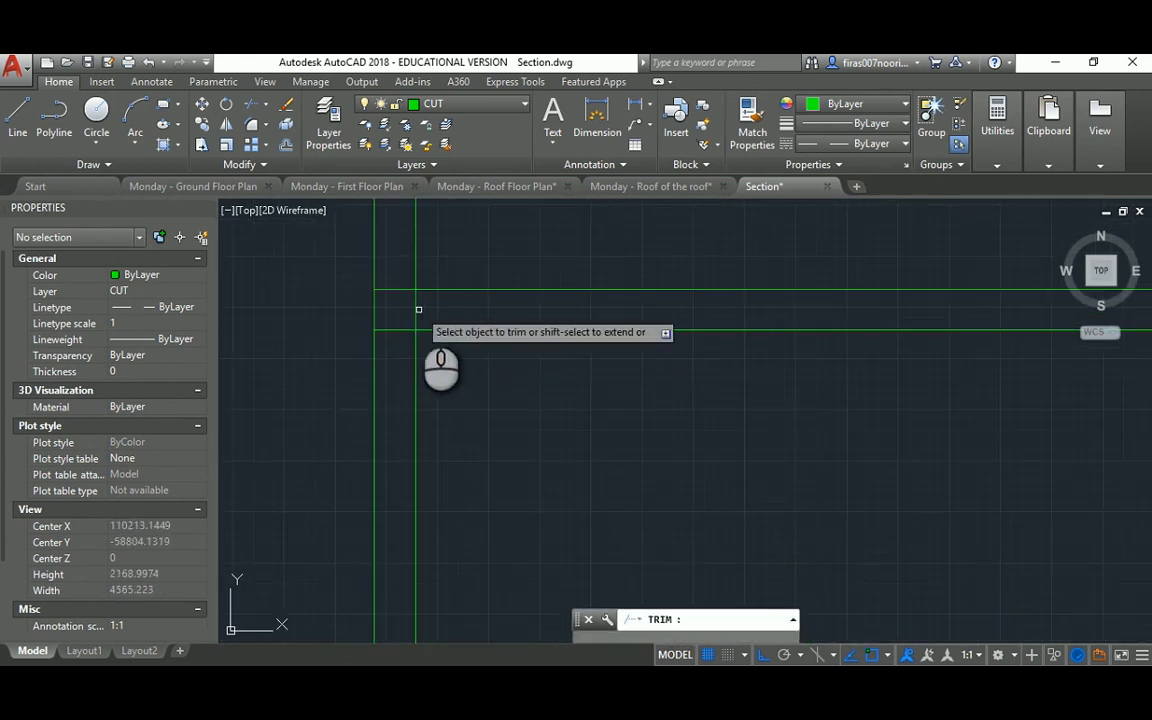
left_click(416, 309)
scroll(600, 330, "down", 4)
scroll(977, 334, "up", 6)
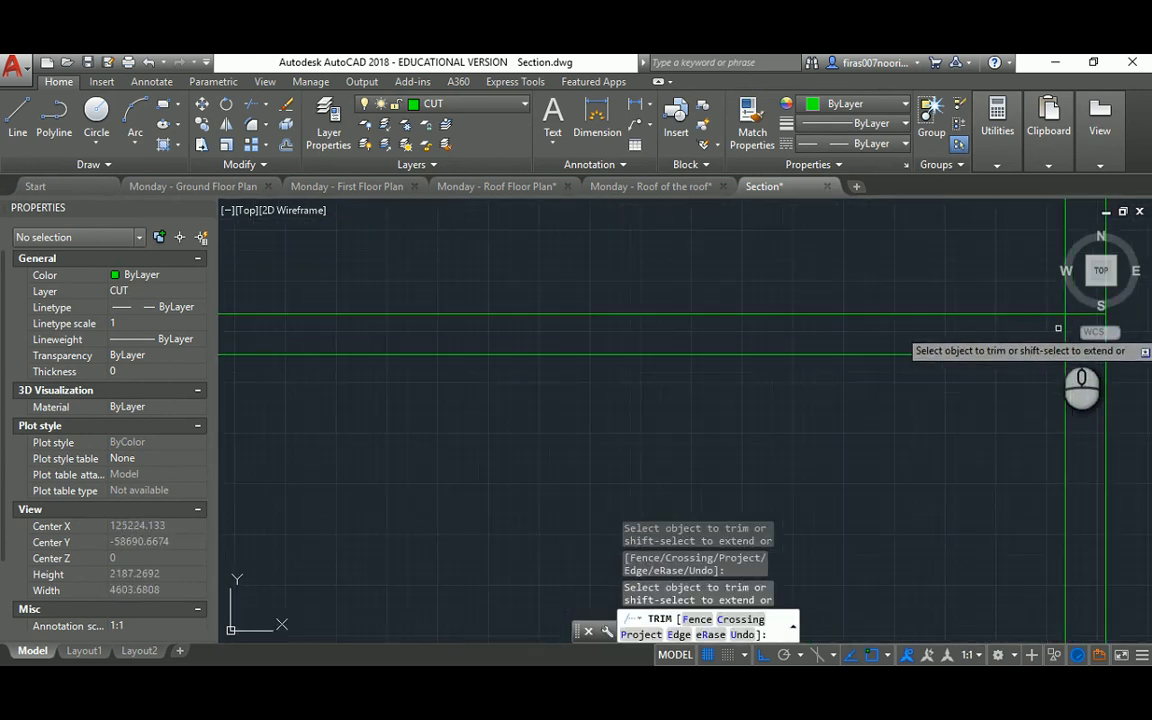
scroll(800, 340, "down", 4)
scroll(342, 424, "up", 3)
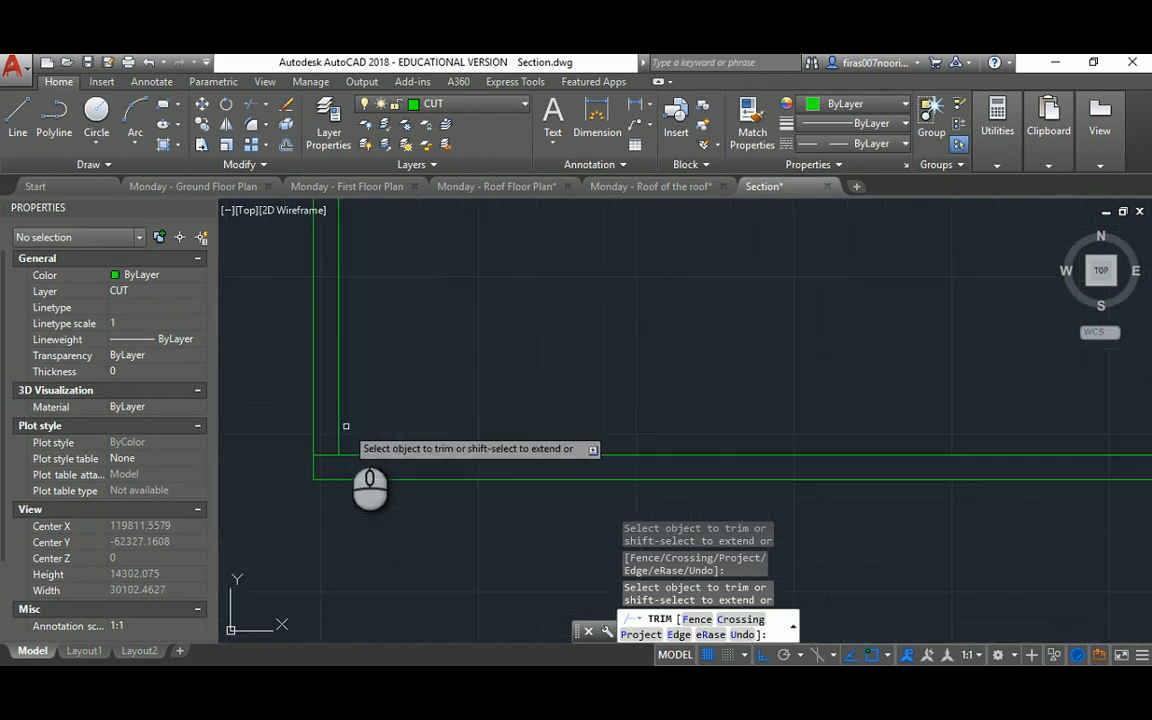
scroll(437, 441, "down", 3)
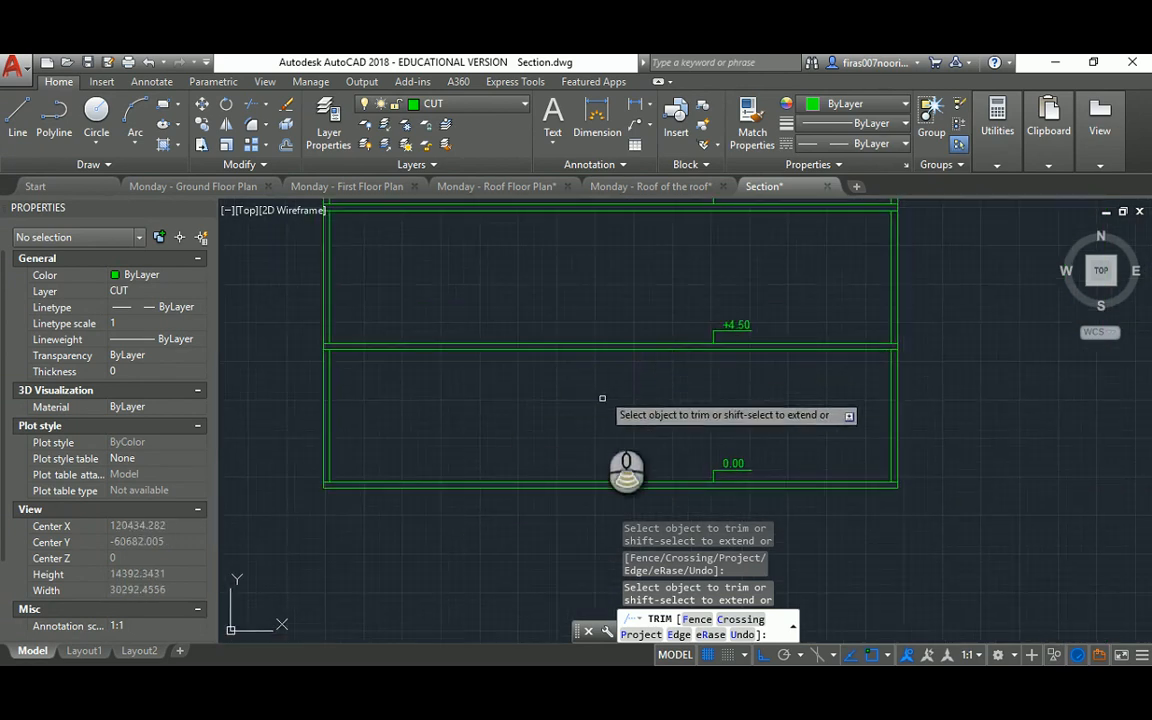
scroll(533, 317, "down", 4)
key("Escape")
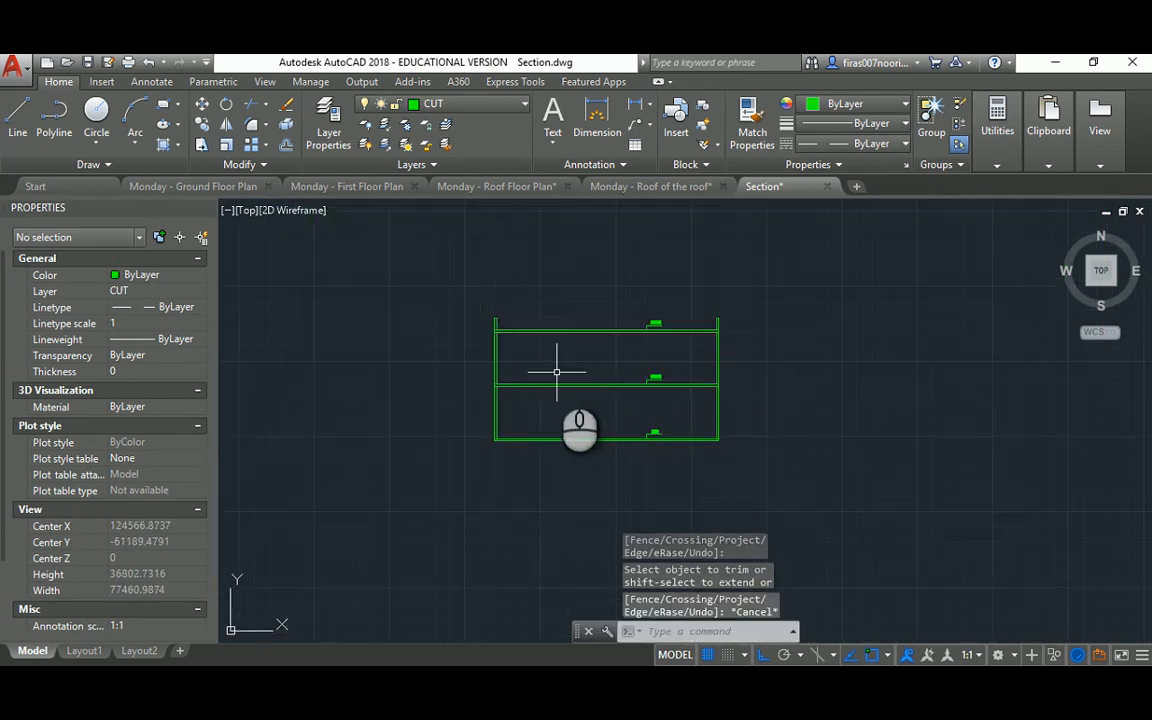
Step: Draw a vertical line from where section line A crosses the left outer paving edge on the ground floor plan down past the section
middle_click_drag(509, 327, 501, 437)
scroll(501, 437, "down", 6)
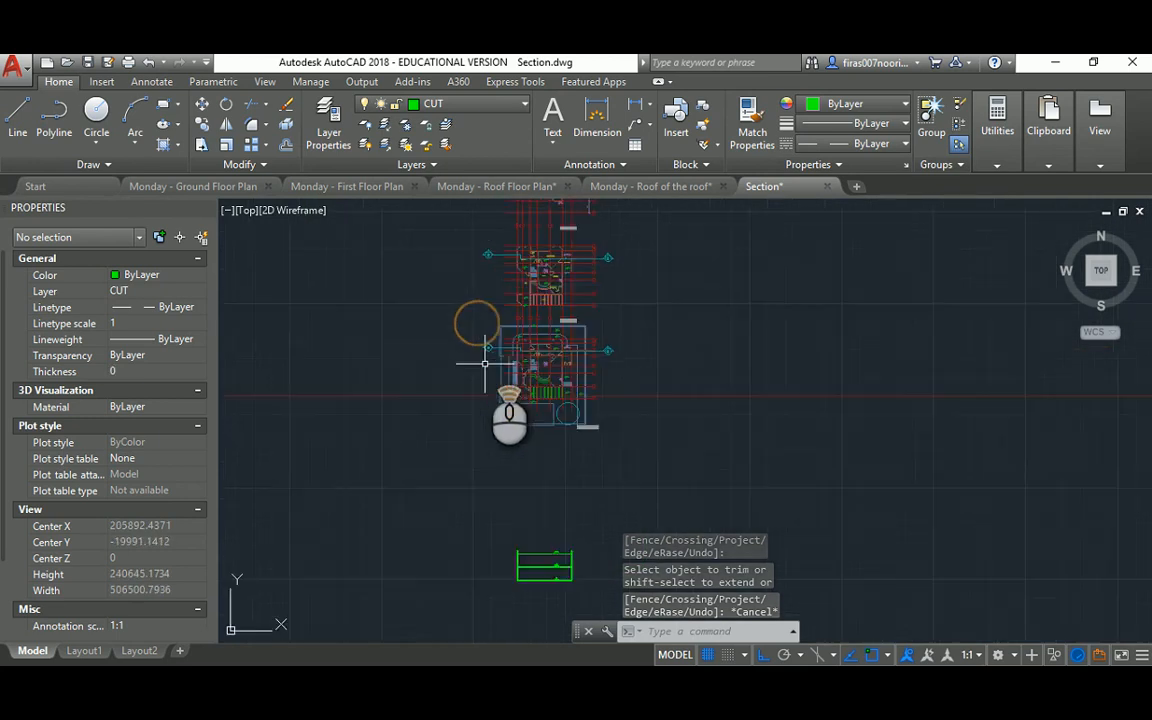
scroll(484, 363, "up", 12)
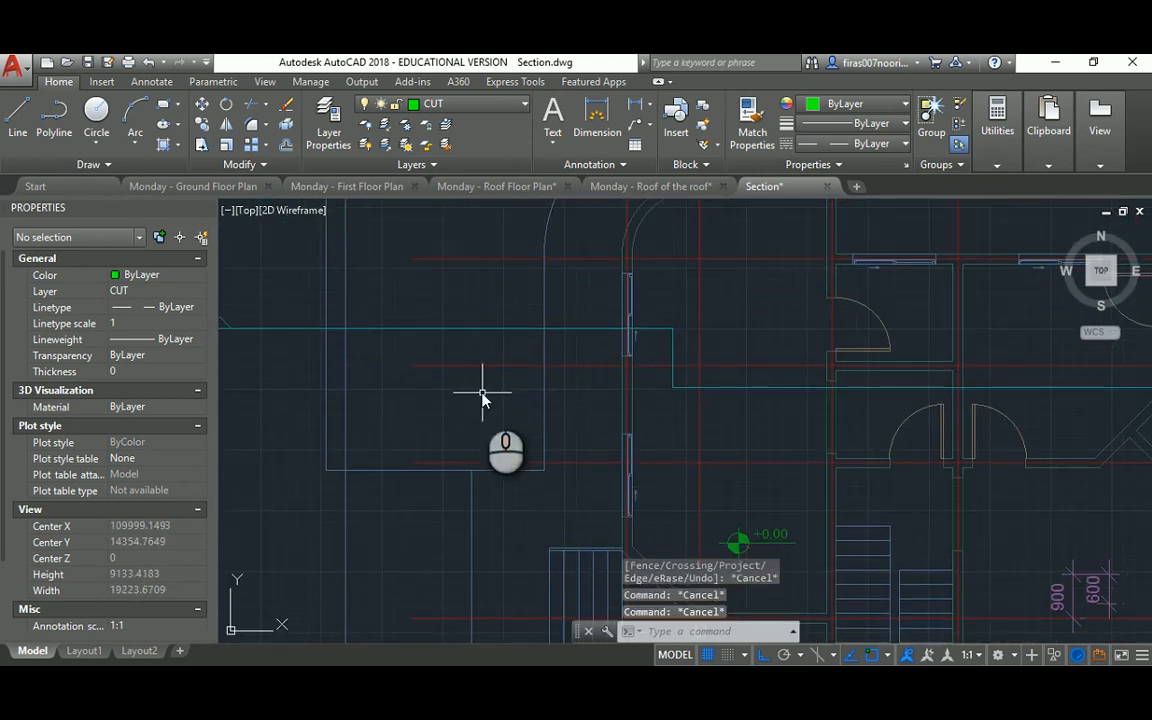
type("l")
key("Return")
left_click(528, 300)
scroll(528, 300, "down", 6)
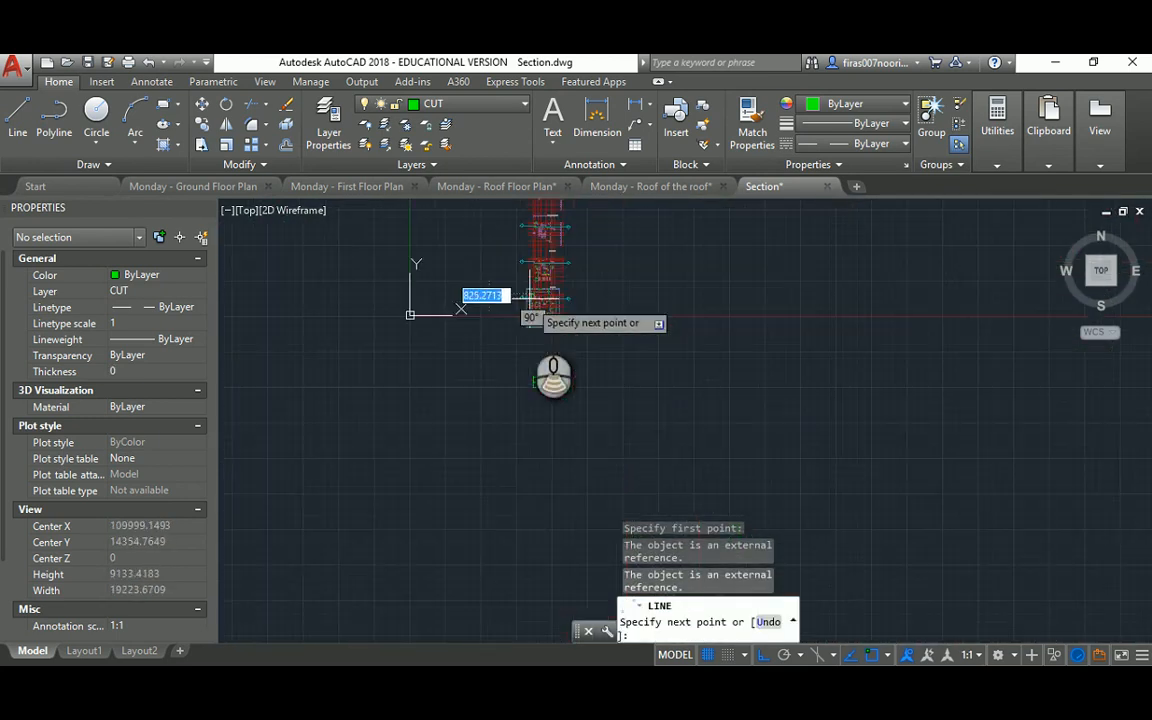
left_click(508, 470)
key("Escape")
key("Escape")
Step: Copy the projected paving line to both lines of the left boundary wall along section line A
type("co")
key("Return")
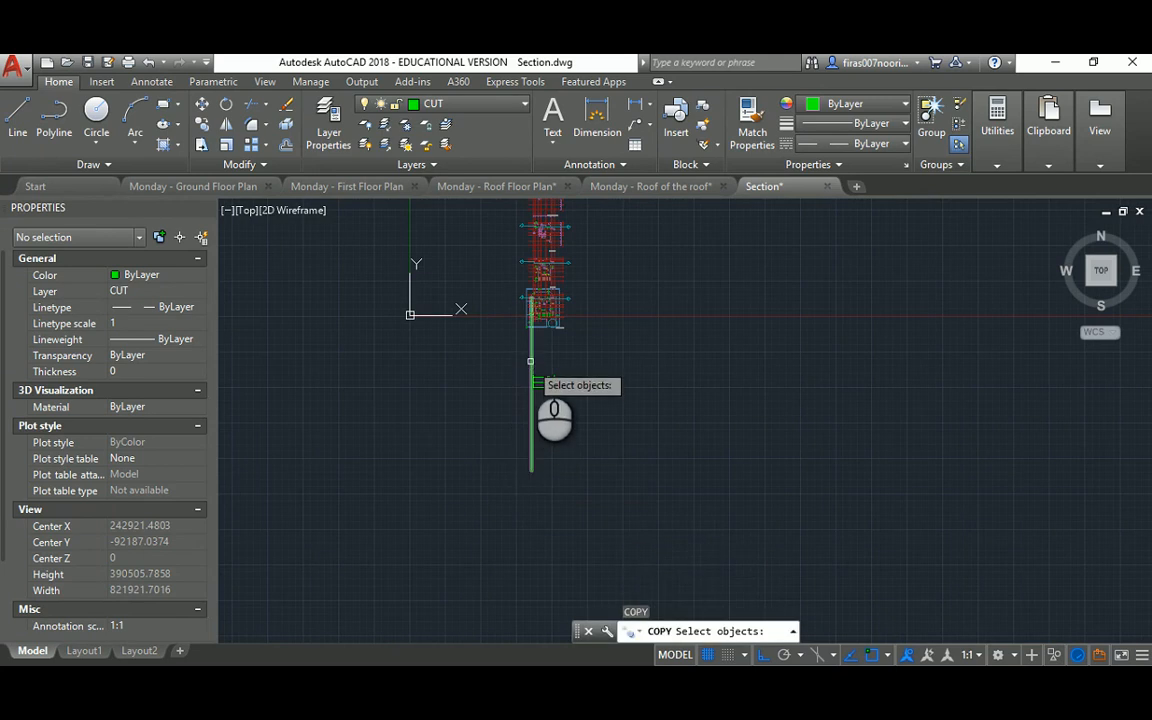
scroll(530, 361, "up", 4)
left_click(549, 336)
left_click(508, 330)
middle_click_drag(508, 327, 508, 434)
scroll(526, 290, "up", 12)
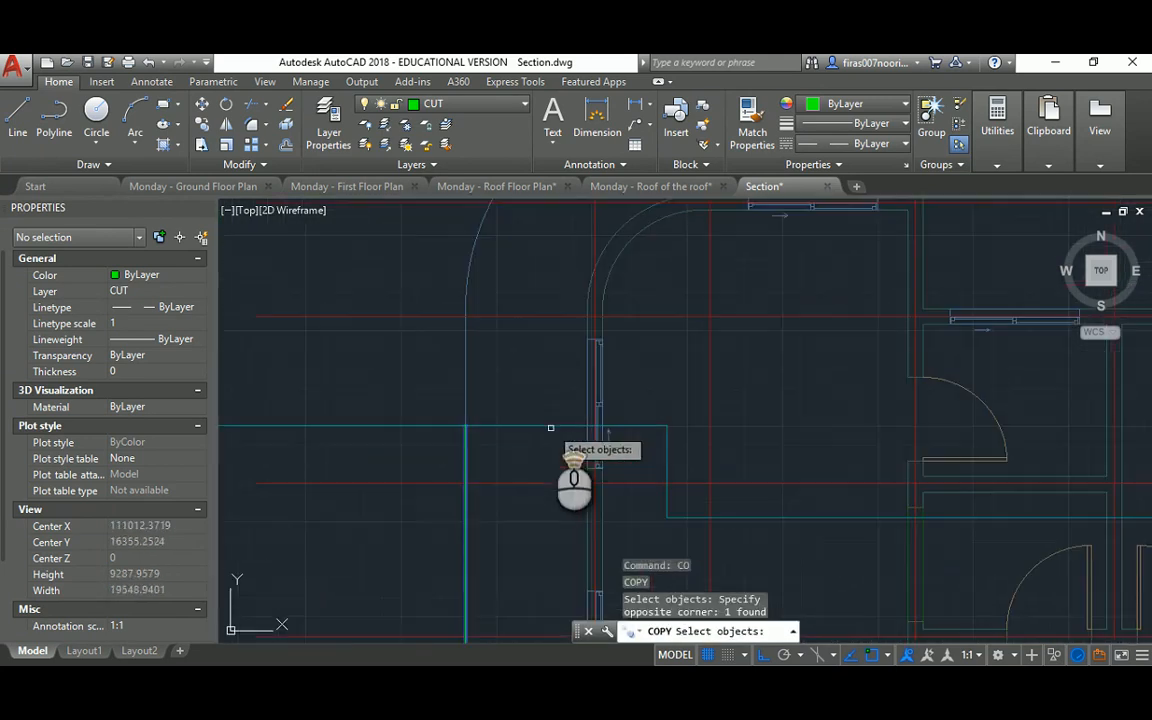
key("Return")
left_click(466, 426)
scroll(452, 419, "down", 5)
middle_click_drag(368, 417, 497, 412)
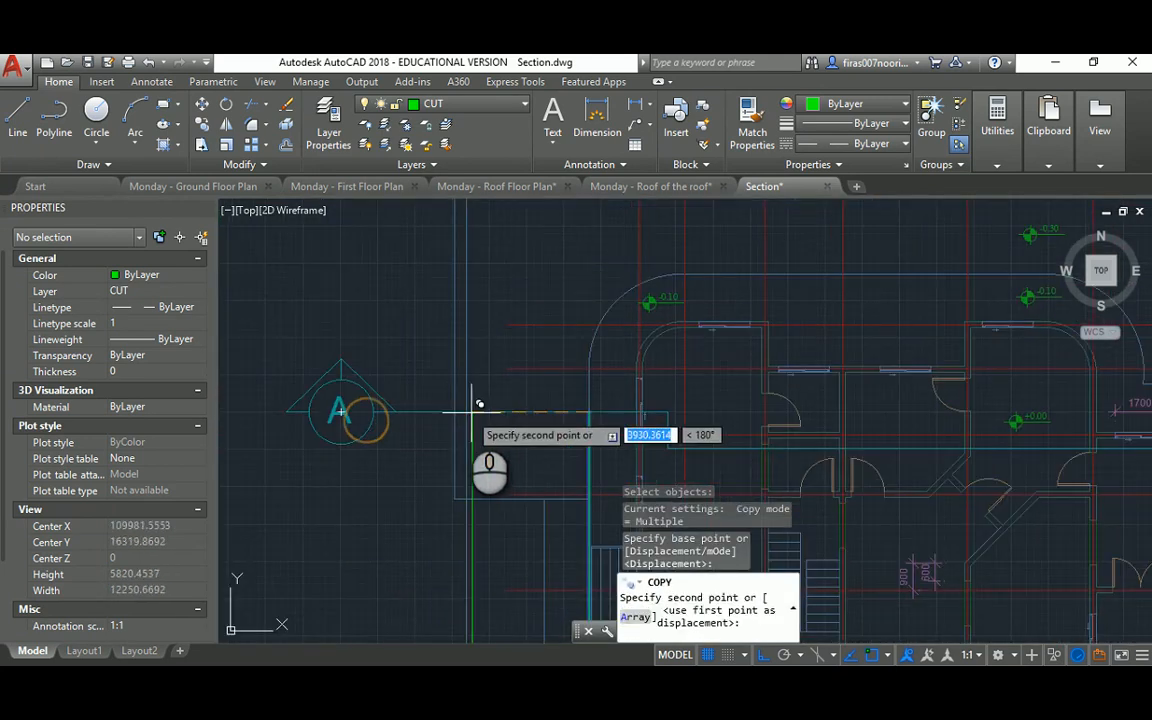
left_click(465, 412)
key("Escape")
Step: Examine the remaining paving and boundary edges that section line A crosses on the ground floor plan
scroll(470, 400, "down", 2)
scroll(588, 343, "up", 4)
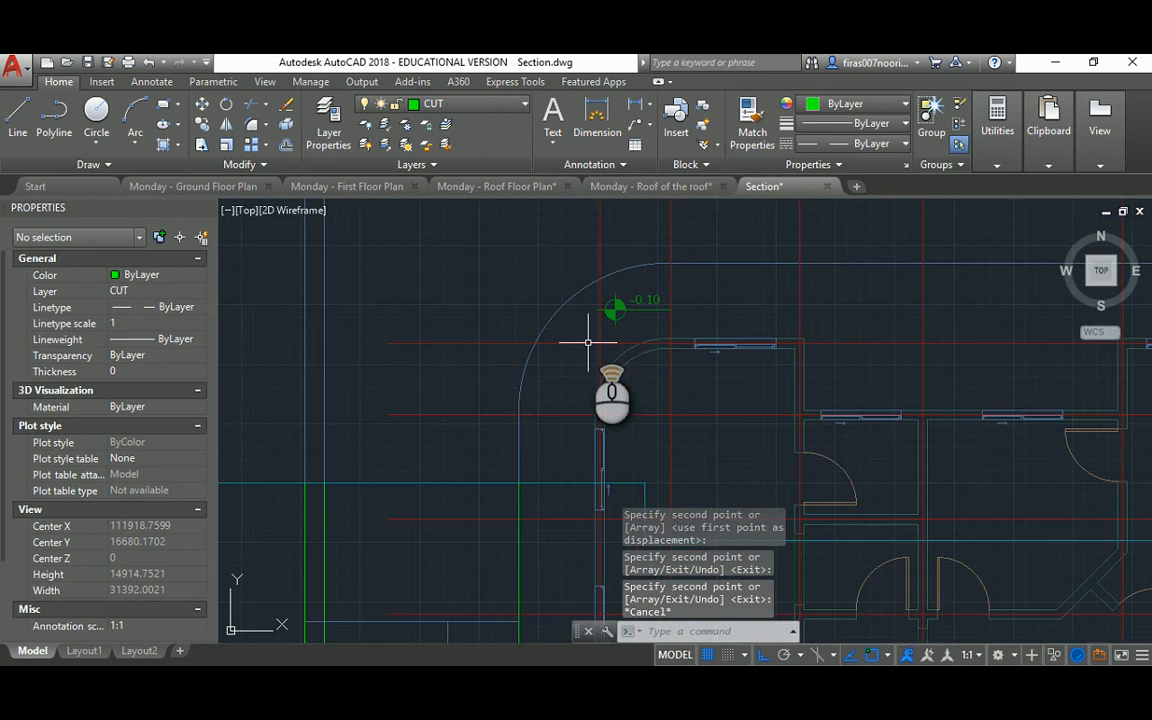
scroll(534, 508, "down", 2)
middle_click_drag(532, 507, 543, 401)
scroll(543, 400, "down", 2)
middle_click_drag(497, 494, 498, 448)
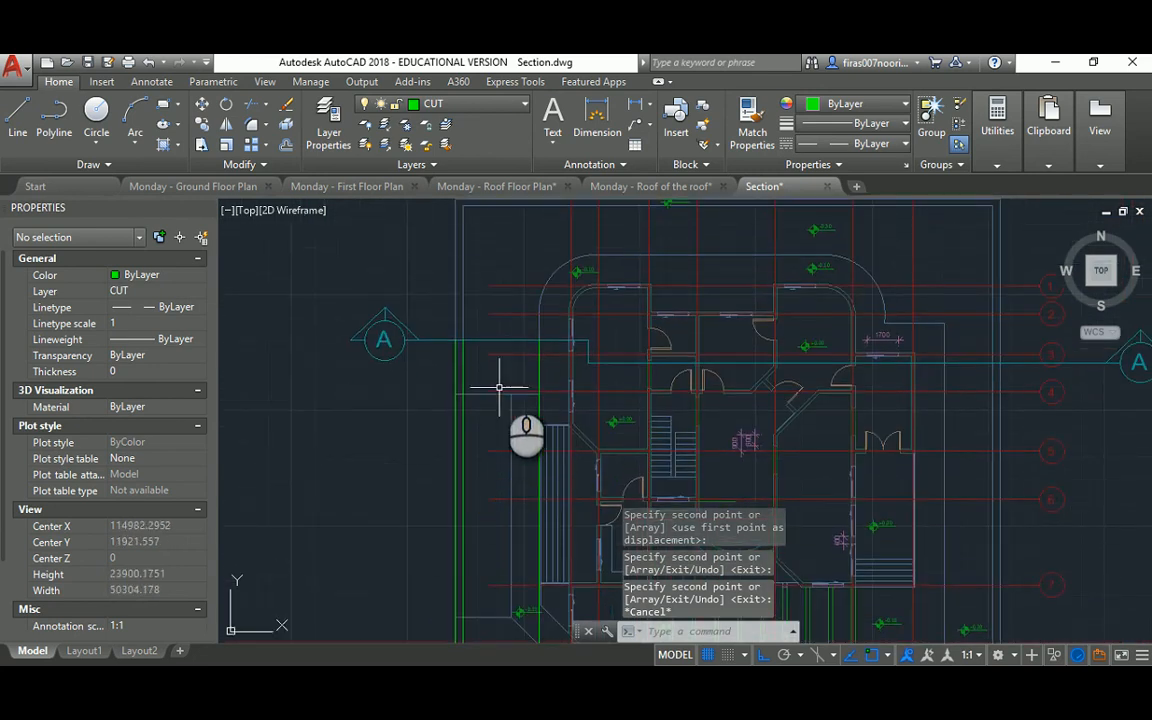
mouse_move(505, 361)
middle_mouse_down()
mouse_move(505, 456)
mouse_move(516, 451)
middle_mouse_up()
scroll(863, 317, "up", 4)
scroll(790, 324, "down", 10)
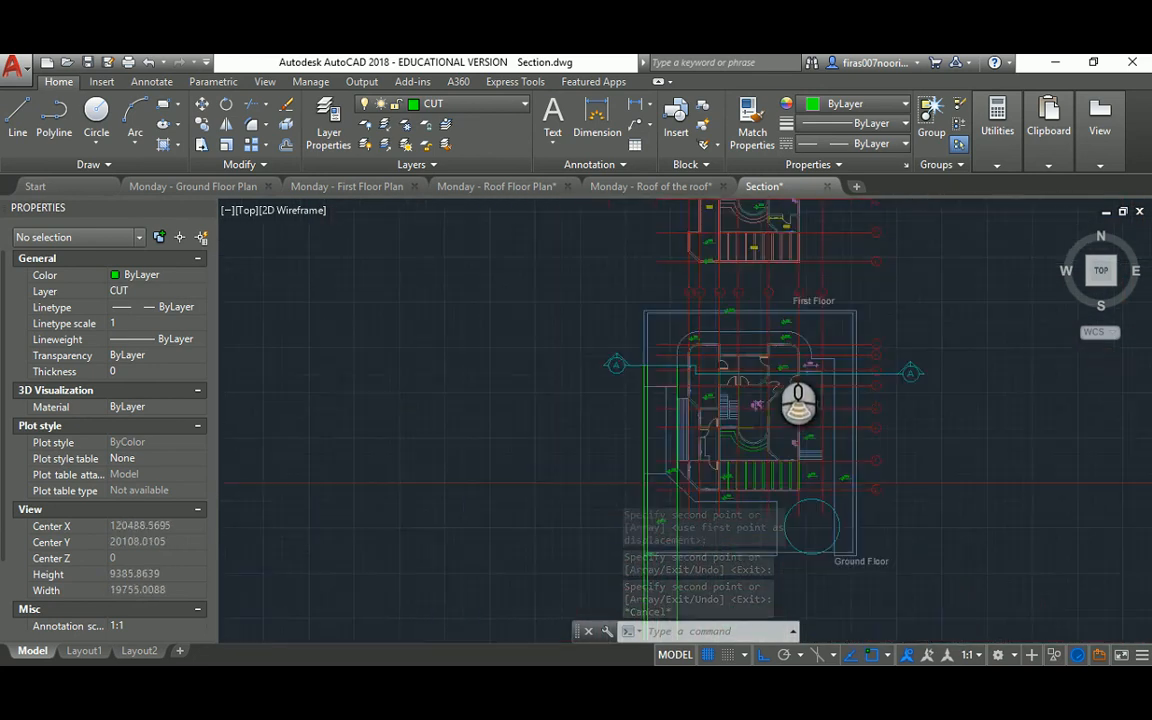
Step: Draw a horizontal line outward from the ground floor slab's left top corner and move it down 100
middle_click_drag(664, 463, 566, 238)
scroll(560, 238, "down", 2)
scroll(590, 404, "up", 8)
scroll(591, 368, "up", 6)
middle_click_drag(566, 303, 659, 379)
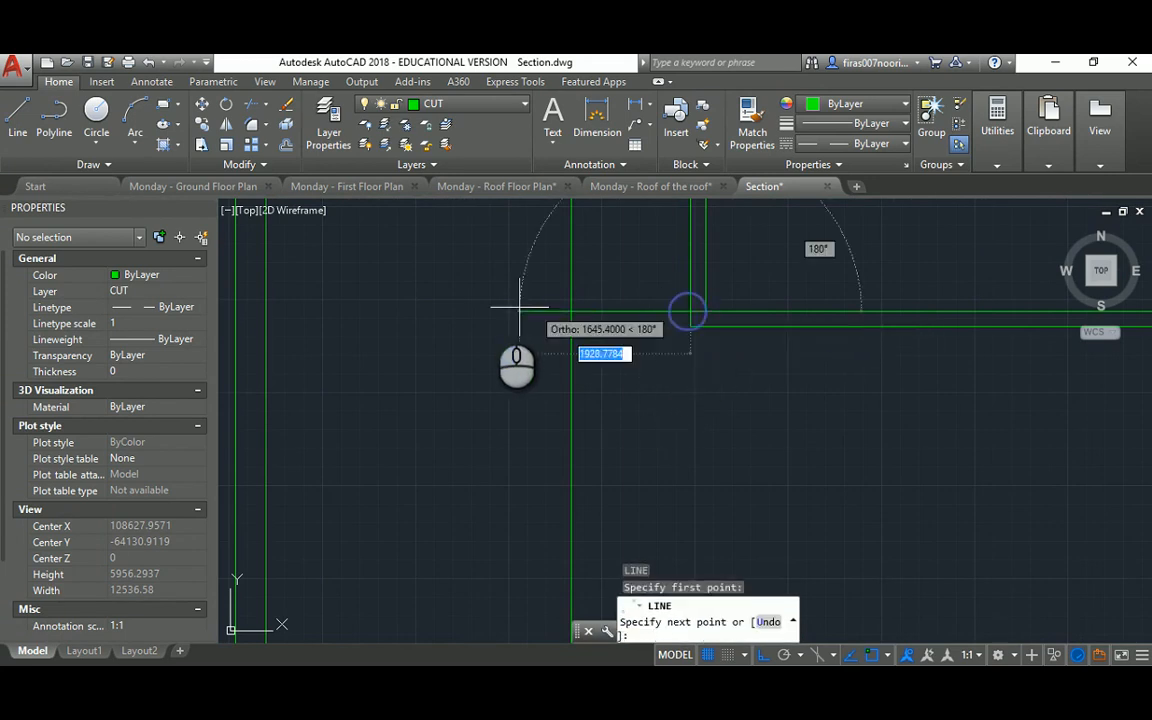
type("m")
key("space")
left_click(643, 267)
left_click(625, 343)
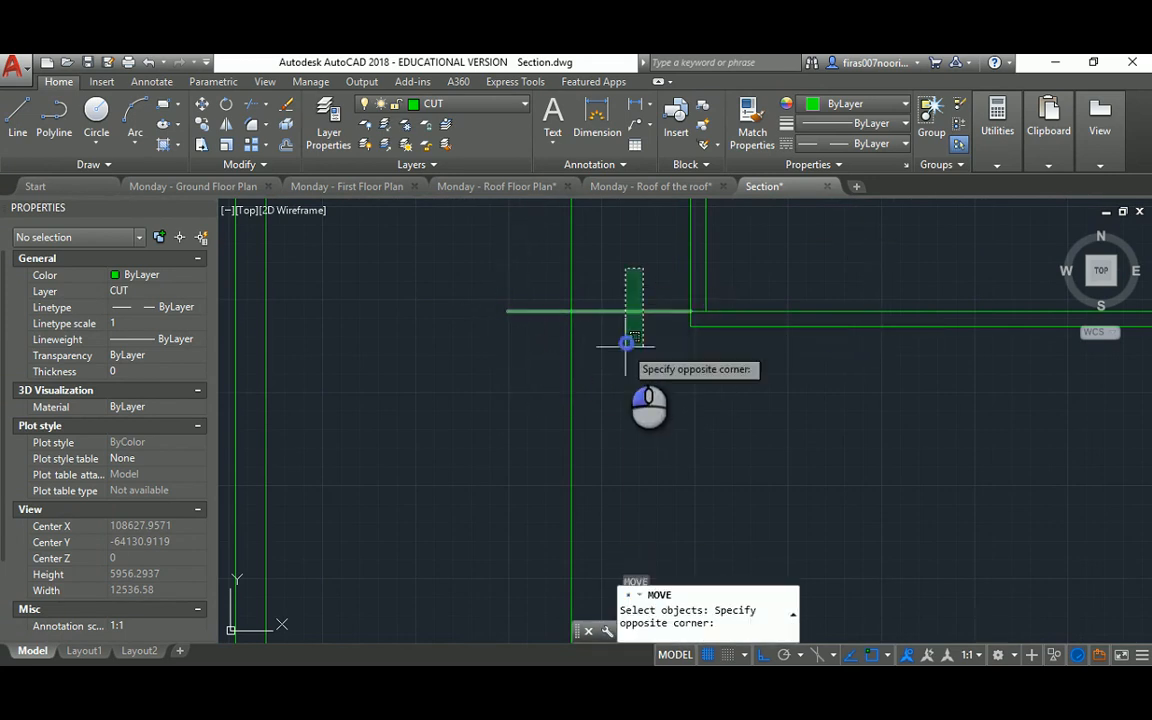
key("space")
left_click(627, 253)
type("100")
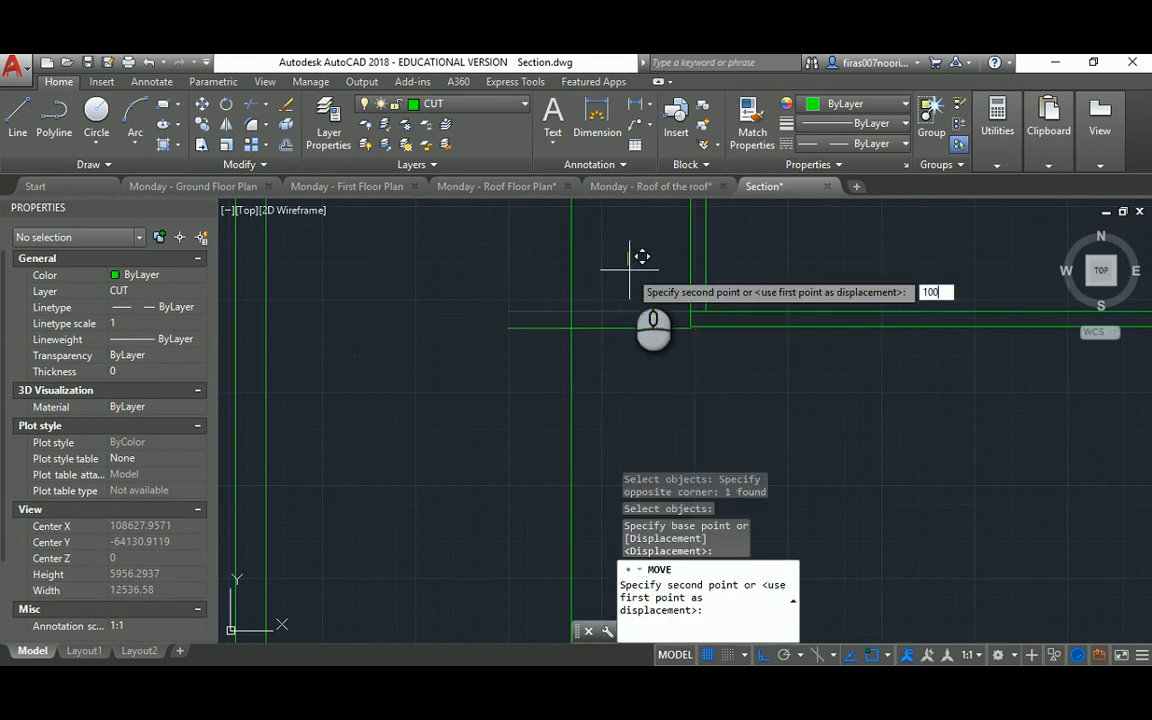
key("Return")
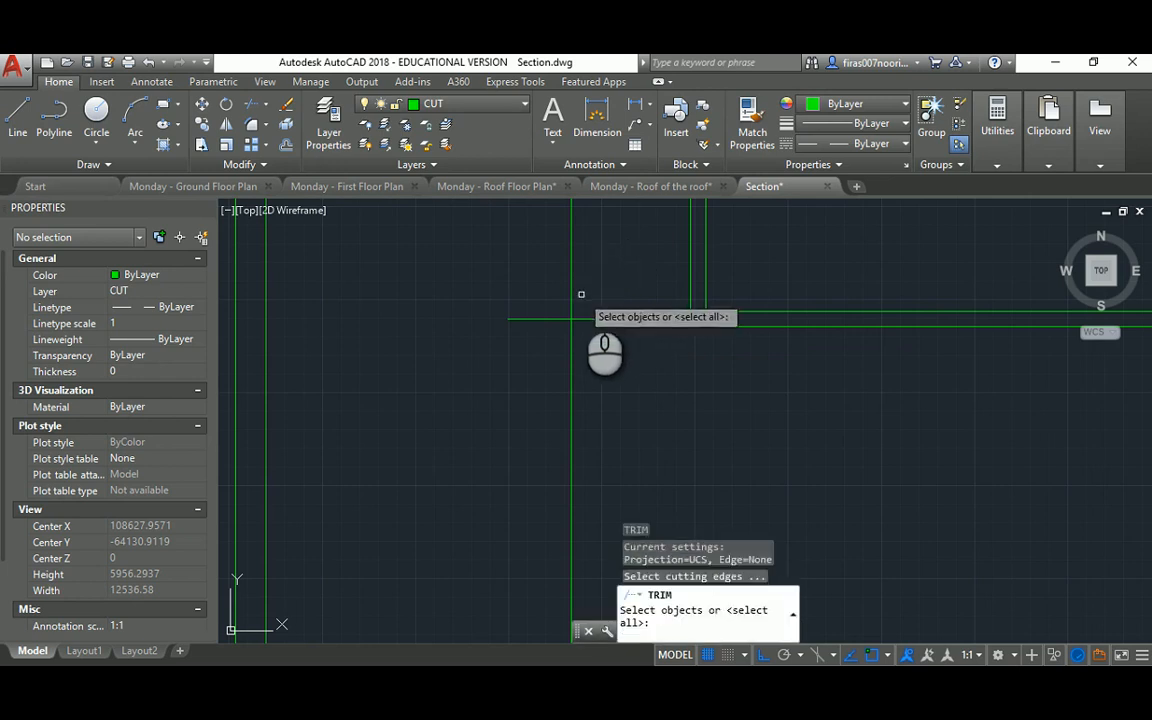
Step: Trim the lowered line and the projected paving line where they cross so they form the paving's outer corner
left_click(571, 326)
left_click(578, 319)
key("Escape")
middle_click_drag(527, 311, 634, 322)
key("Escape")
Step: Draw a second line outward from the slab's left top corner toward the boundary wall and move it down 300
type("l")
key("space")
left_click(797, 320)
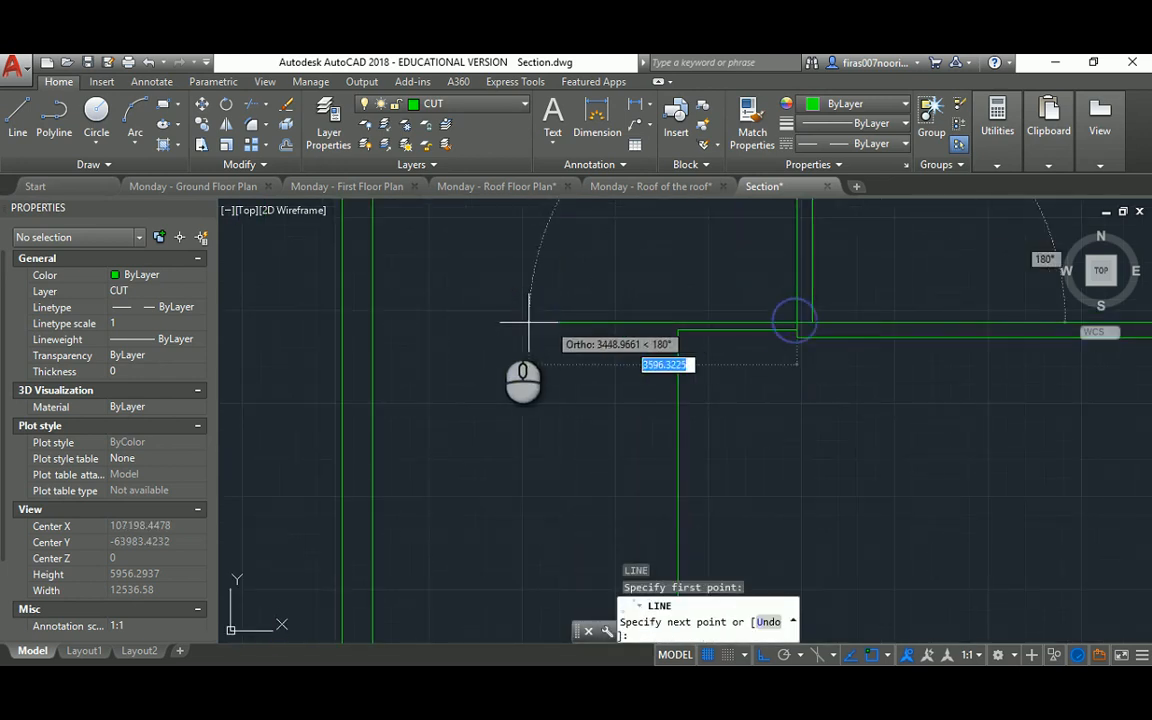
type("m")
key("space")
left_click(569, 280)
key("space")
left_click(527, 257)
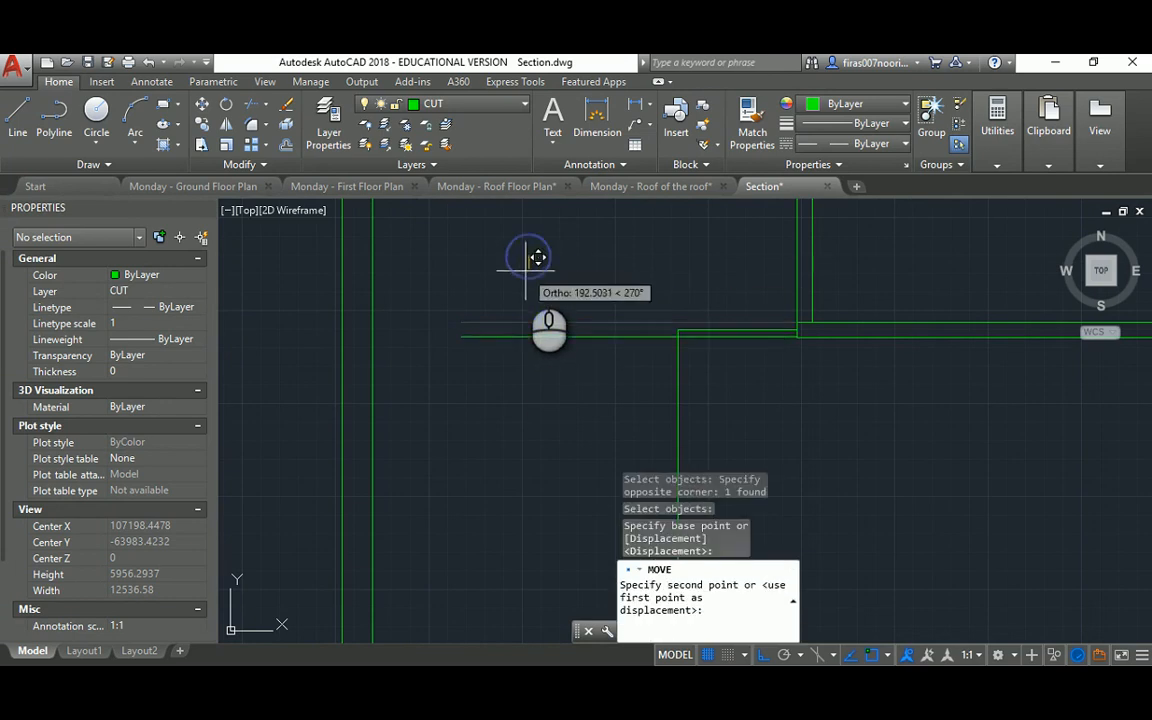
type("30")
key("Return")
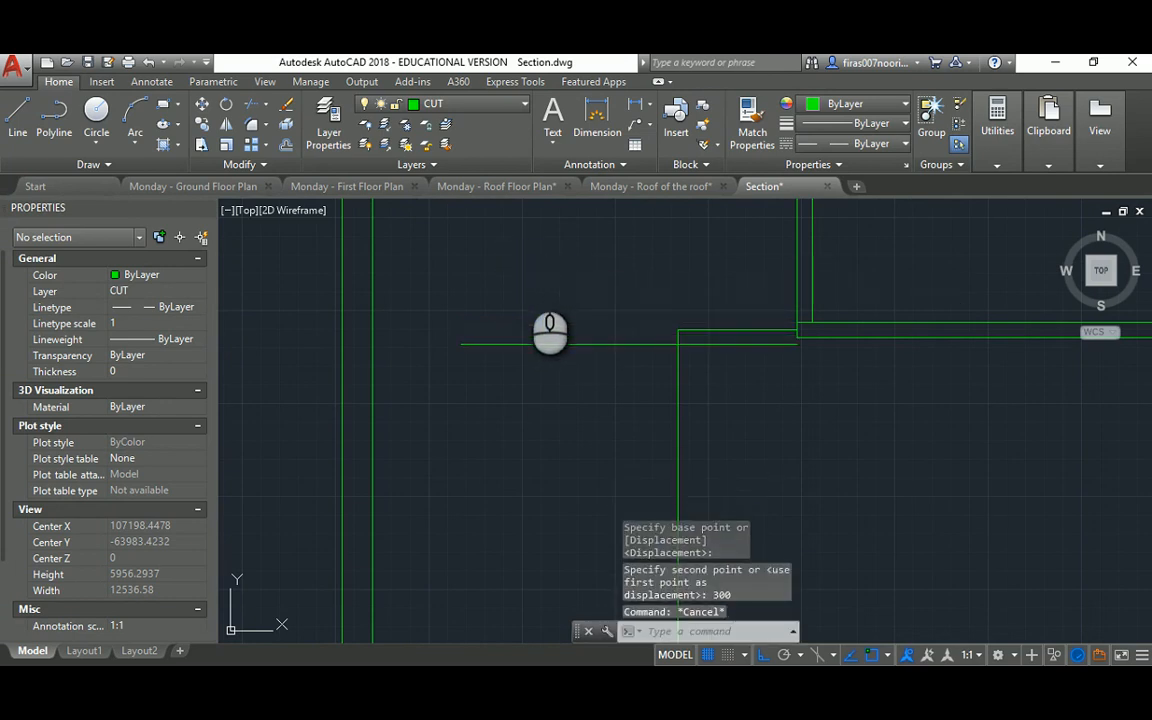
Step: Trim the part of the lower ground line that runs under the paving, back to the paving's outer edge
type("tr")
key("space")
key("space")
left_click(707, 343)
key("Escape")
key("Escape")
key("Escape")
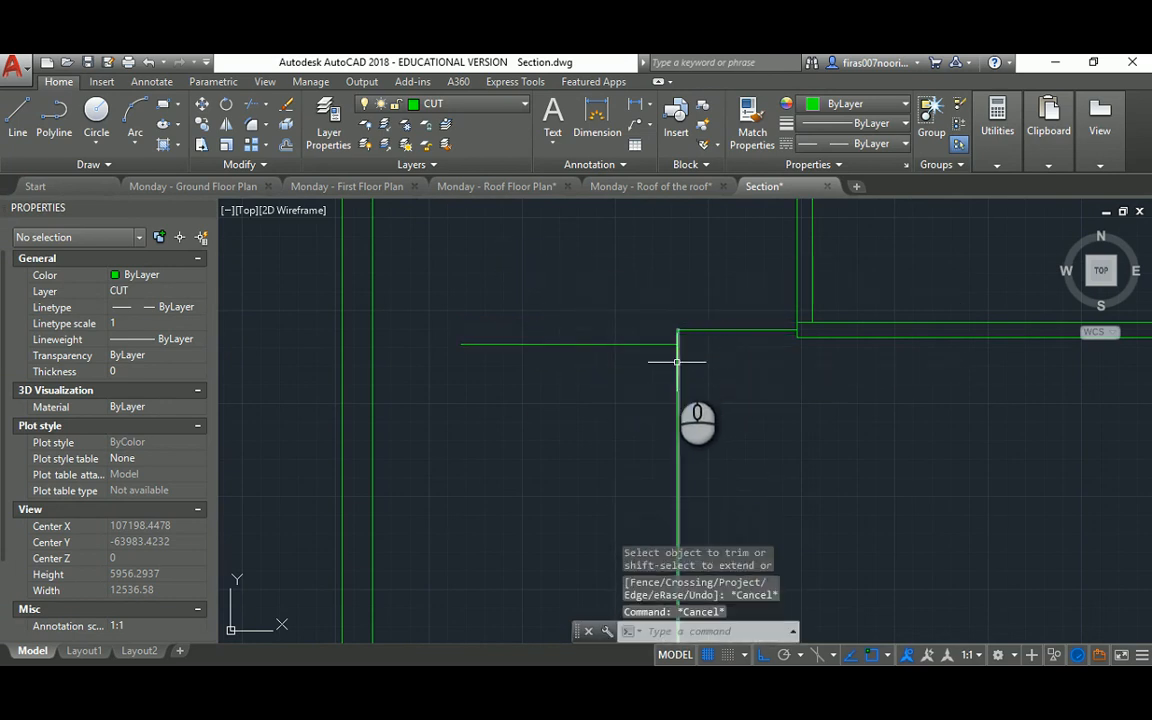
Step: Extend the lower ground line's free end to the inner face of the left boundary wall
type("ex")
key("space")
key("space")
left_click_drag(470, 329, 447, 357)
key("Escape")
key("Escape")
key("Escape")
key("Escape")
scroll(470, 359, "down", 2)
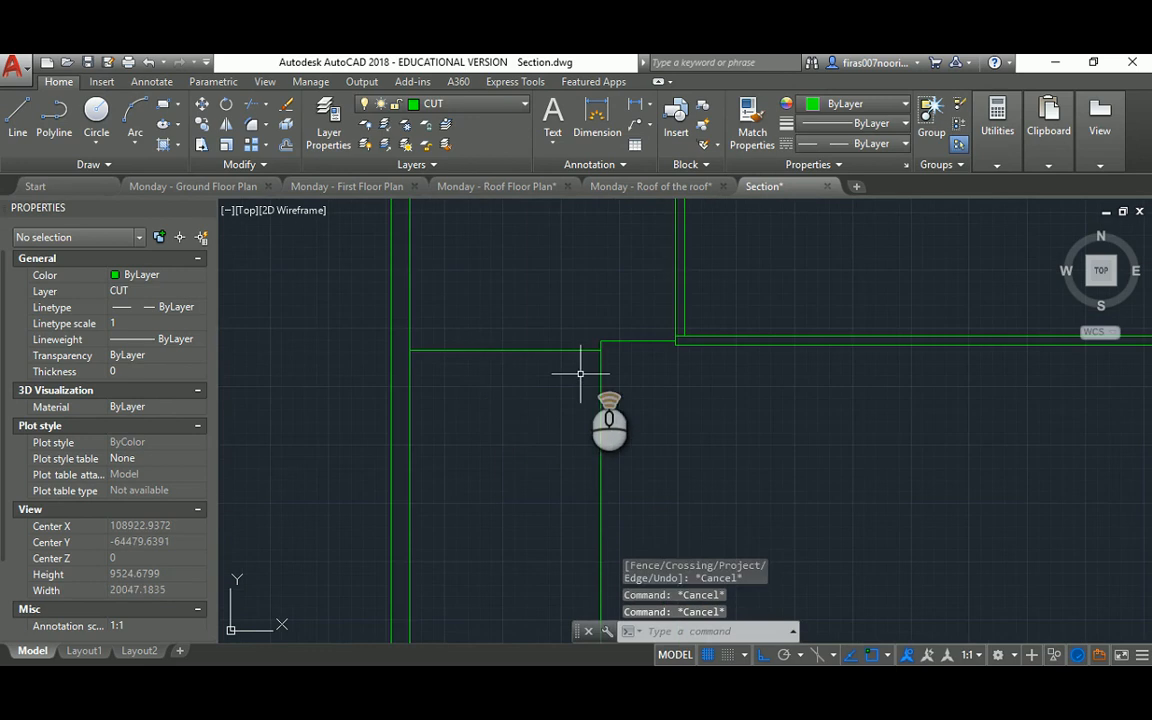
Step: Offset the paving's top line downward by 200
scroll(630, 354, "up", 4)
type("o")
key("space")
type("2")
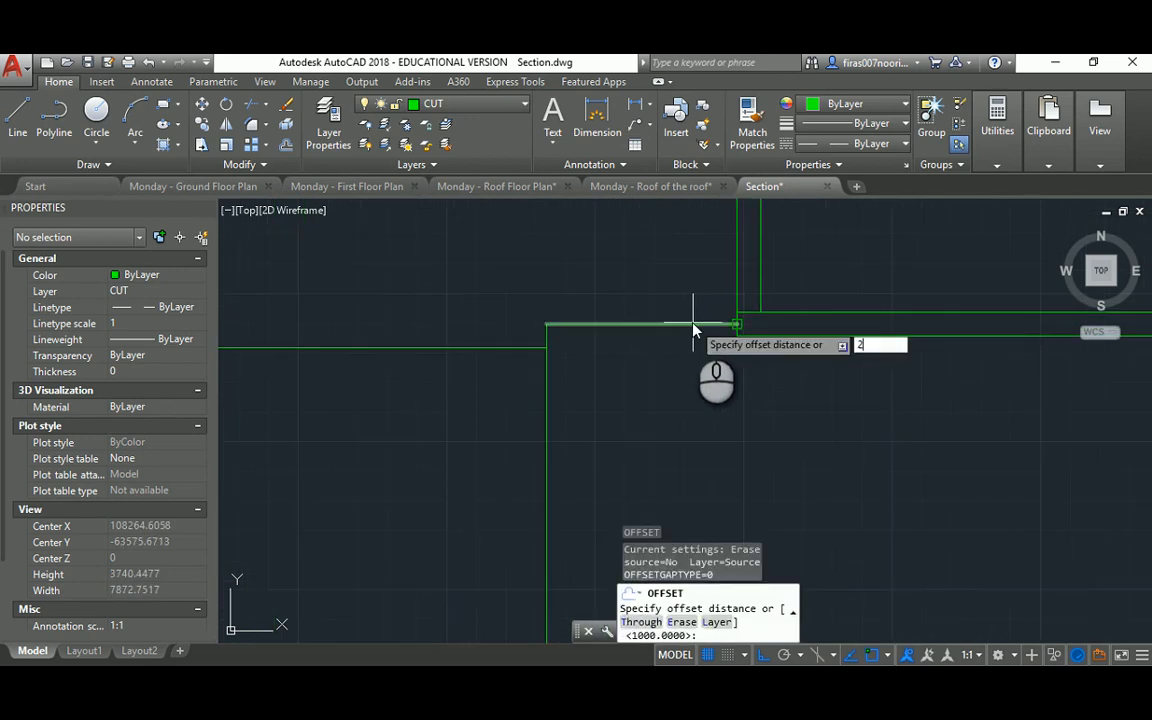
type("00")
key("space")
left_click(680, 323)
left_click(718, 352)
key("Escape")
key("Escape")
key("Escape")
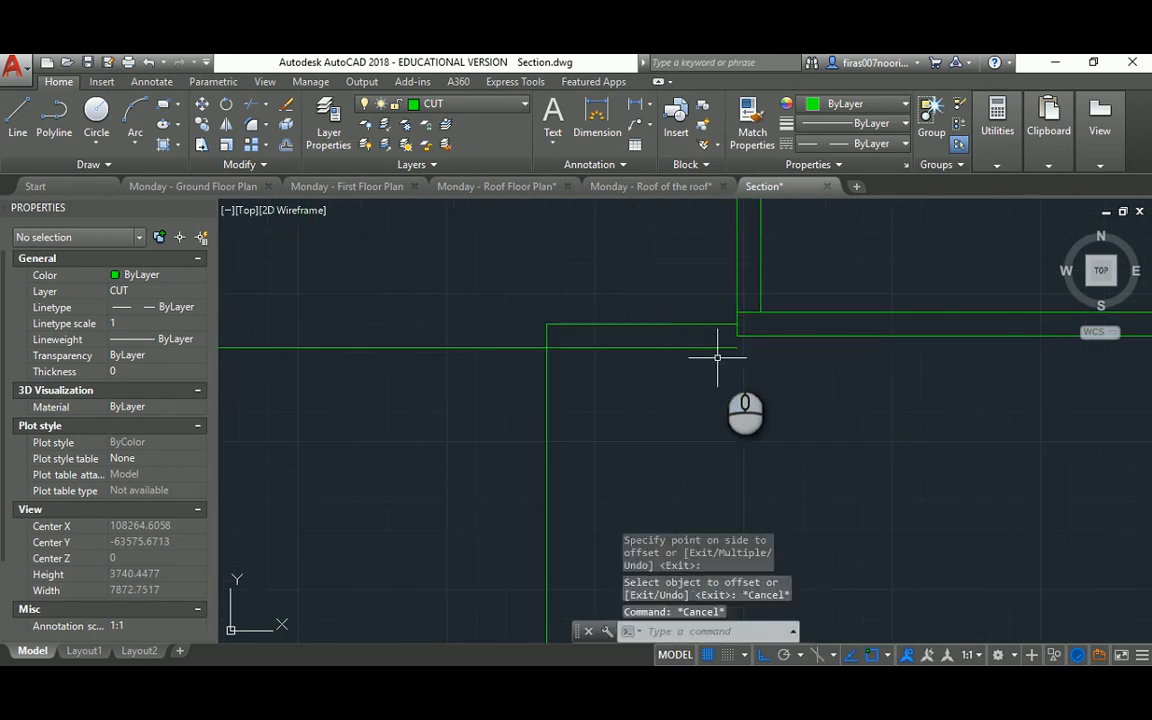
Step: Move the offset paving line up so its end meets the bottom corner of the ground floor slab
scroll(746, 335, "up", 2)
type("l")
key("Escape")
type("m")
left_click(677, 349)
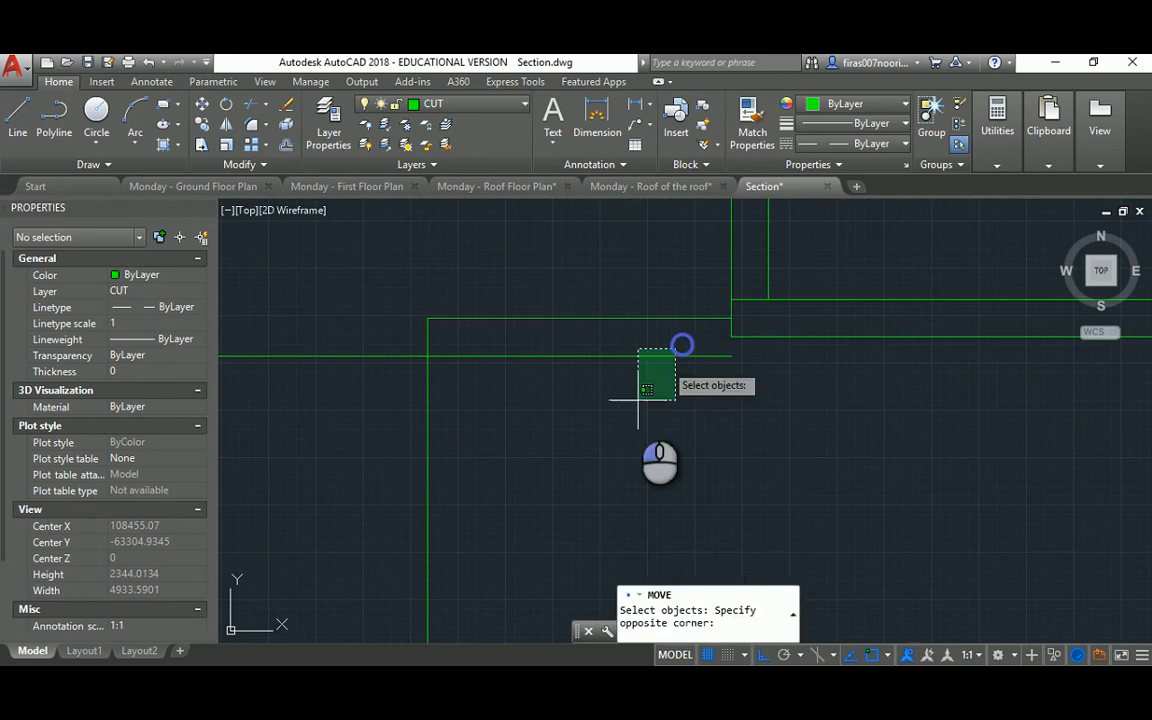
left_click(636, 400)
key("space")
left_click(734, 357)
left_click(730, 338)
key("Escape")
key("Escape")
key("Escape")
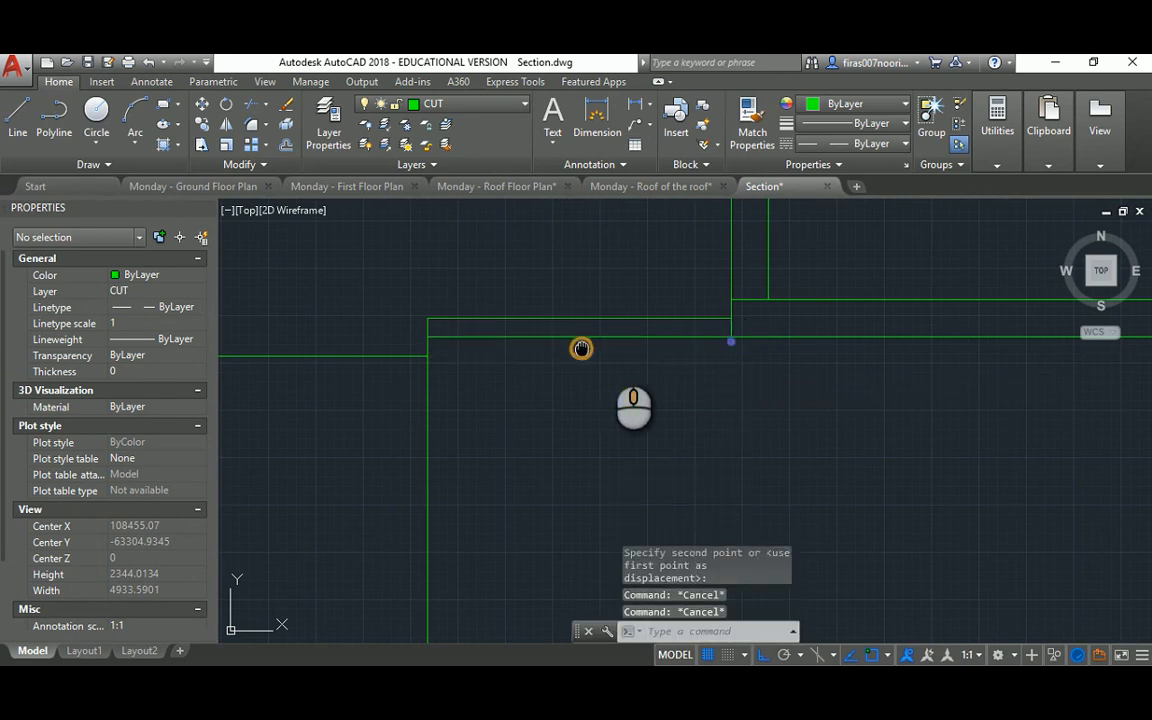
Step: Examine the line joints around the paving and slab corner, checking the inner wall line's properties and linetype
middle_click_drag(578, 347, 635, 350)
middle_click_drag(486, 347, 630, 360)
scroll(630, 361, "up", 3)
scroll(614, 358, "down", 3)
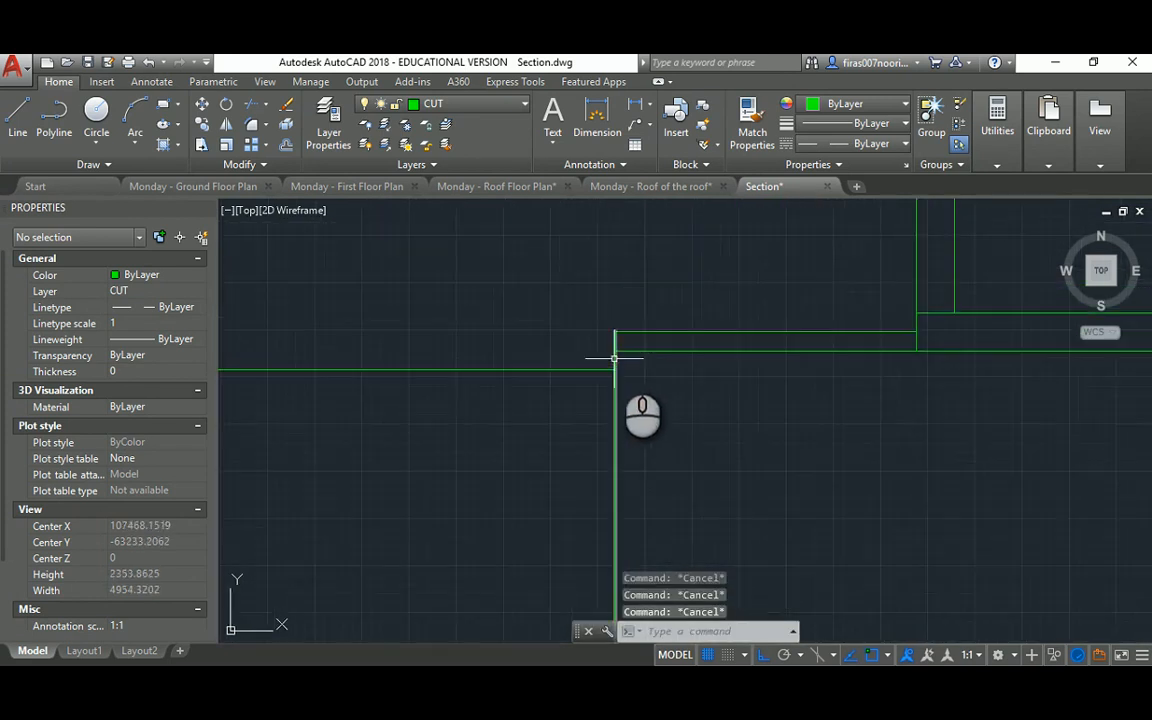
scroll(640, 352, "down", 3)
scroll(756, 329, "up", 10)
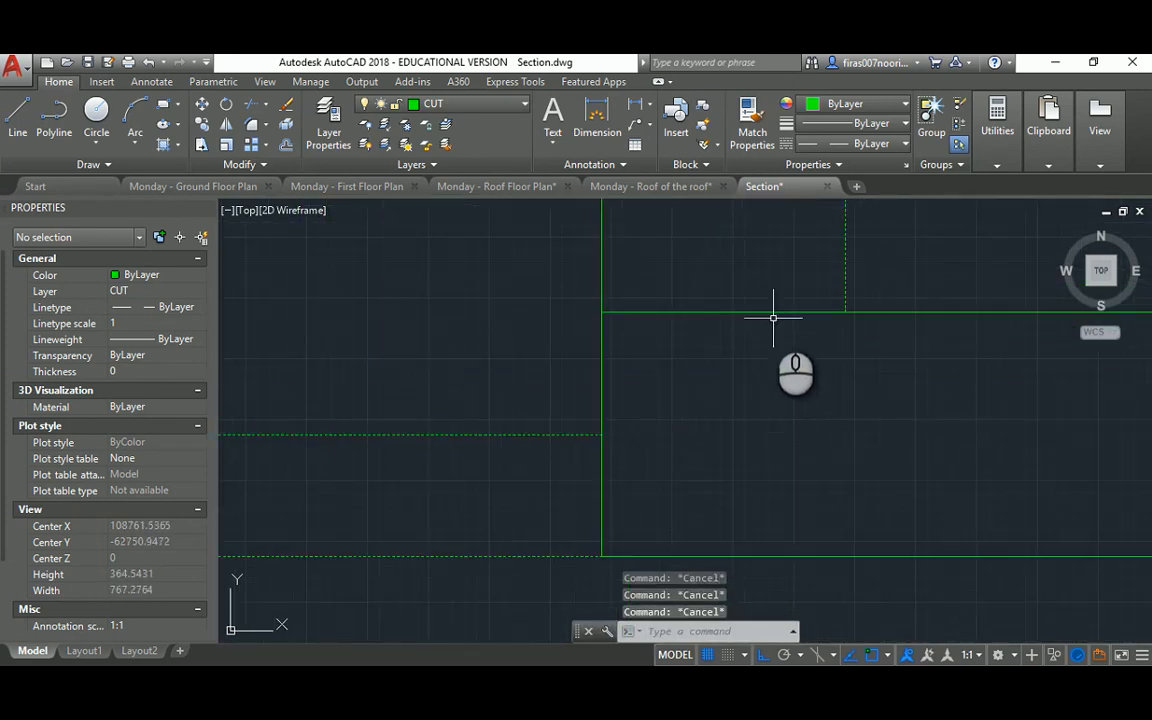
scroll(758, 307, "up", 5)
scroll(741, 336, "down", 5)
scroll(872, 295, "up", 5)
left_click(792, 271)
left_click(668, 300)
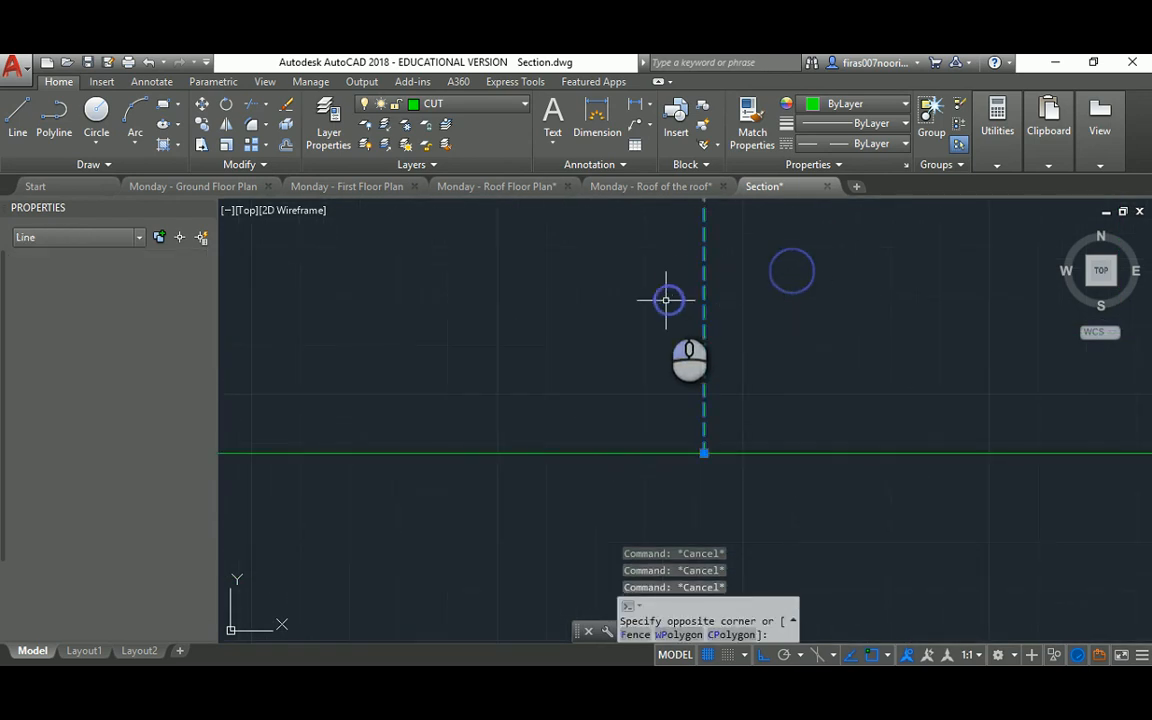
scroll(666, 302, "down", 8)
mouse_move(669, 321)
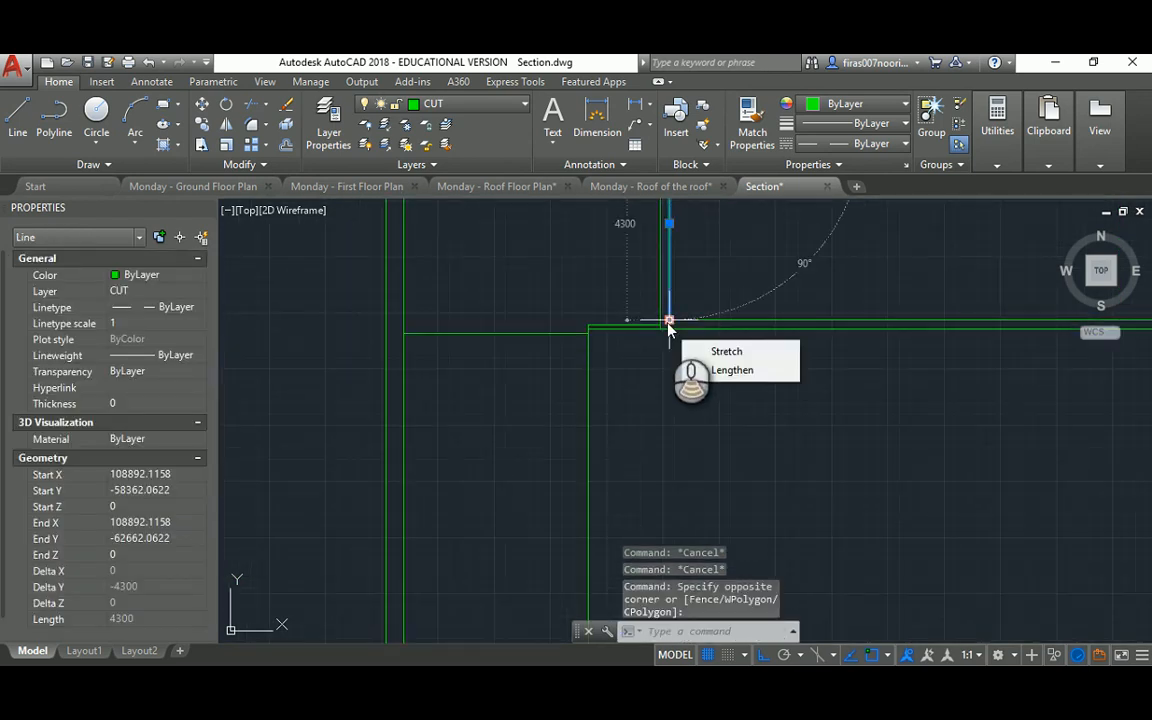
key("Escape")
key("Escape")
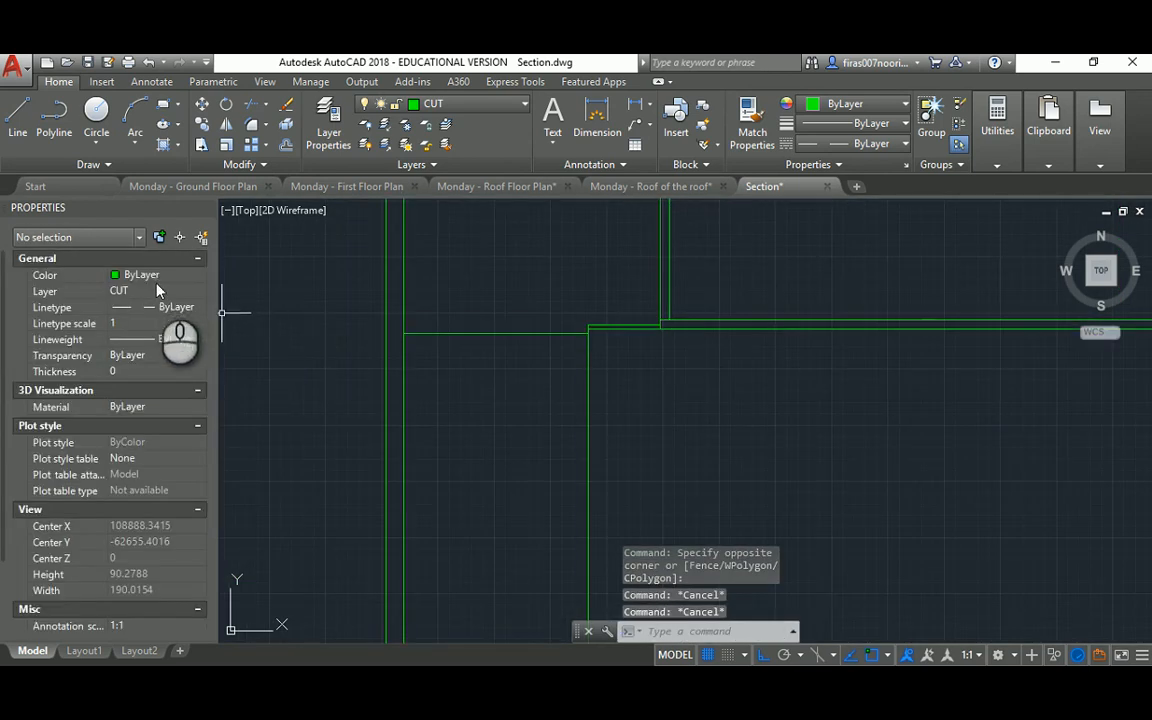
Step: Set the CUT layer's linetype to Continuous
type("l")
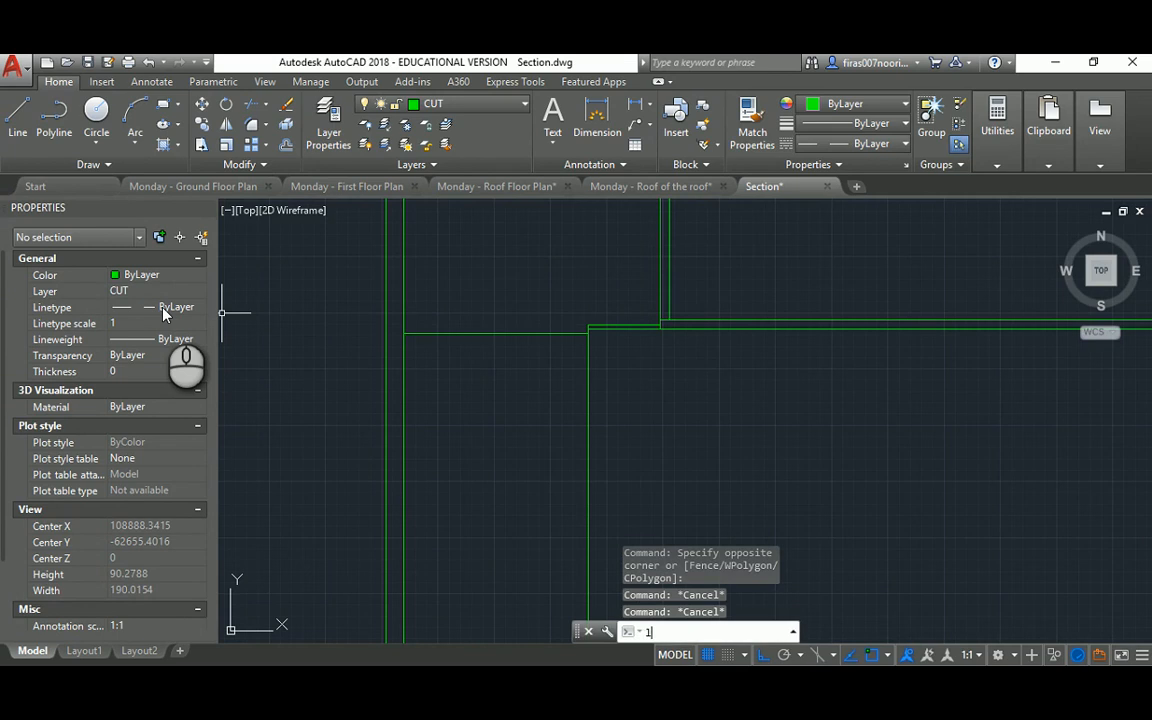
type("a")
key("Return")
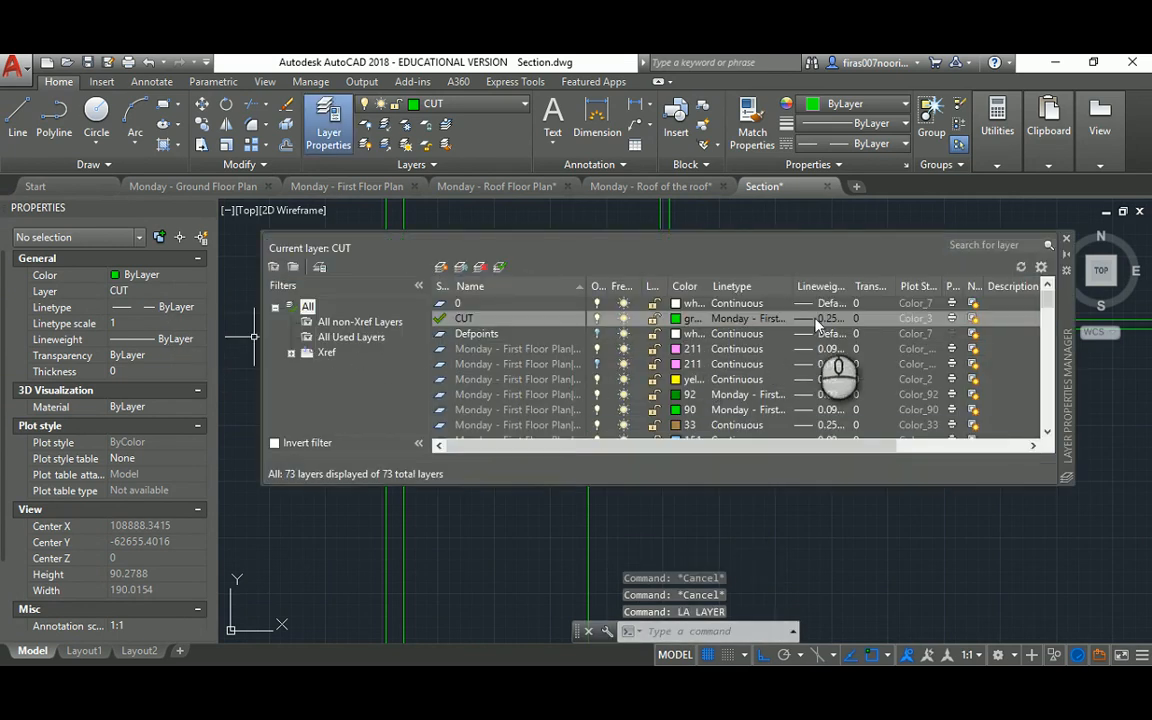
left_click(729, 320)
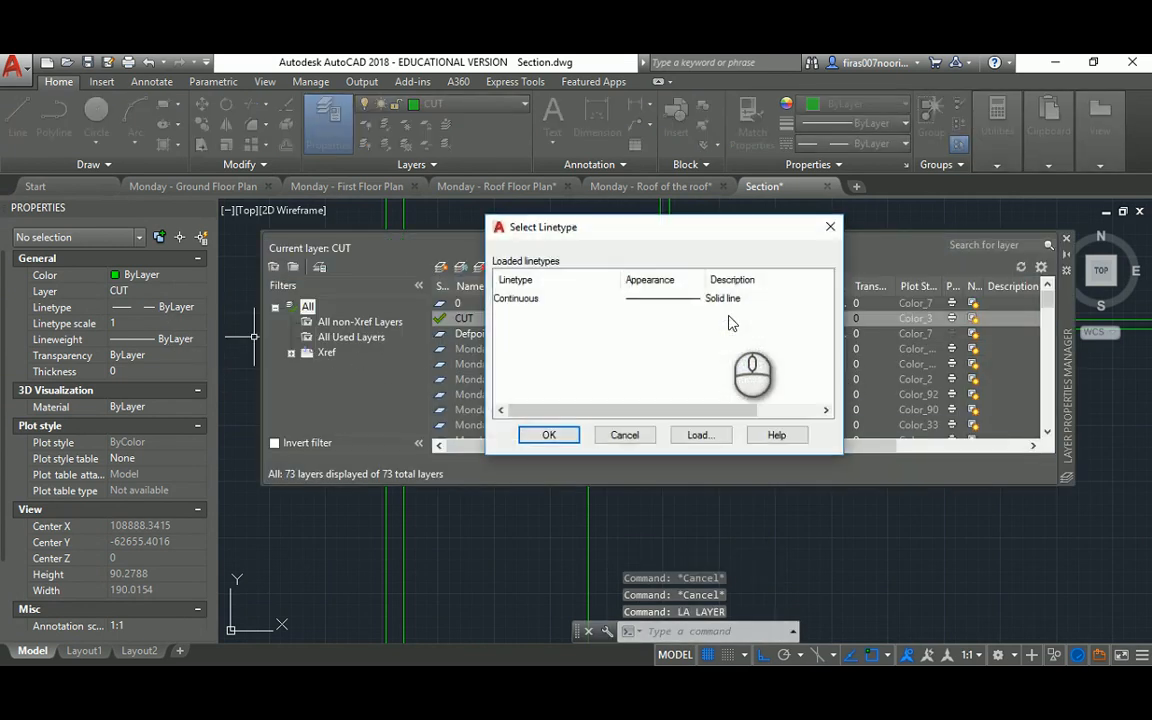
left_click(652, 300)
left_click(548, 434)
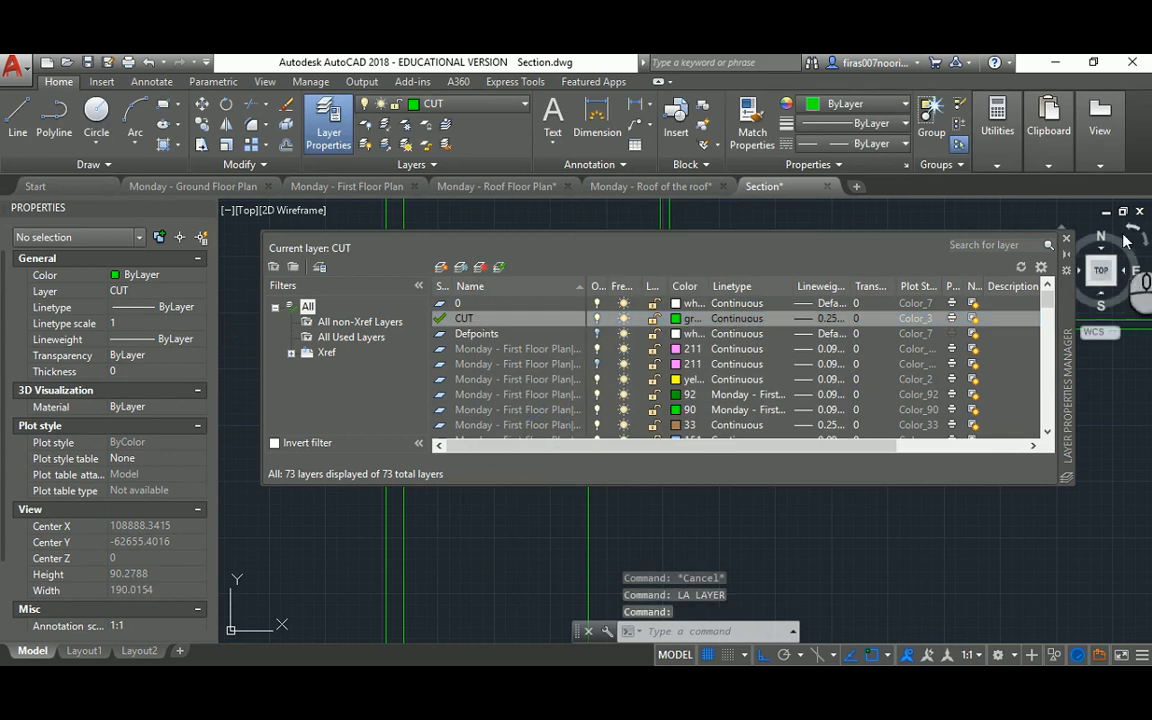
left_click(1066, 241)
Step: Measure the height from the lower ground line at the paving edge up to the floor slab's top corner
scroll(640, 315, "up", 2)
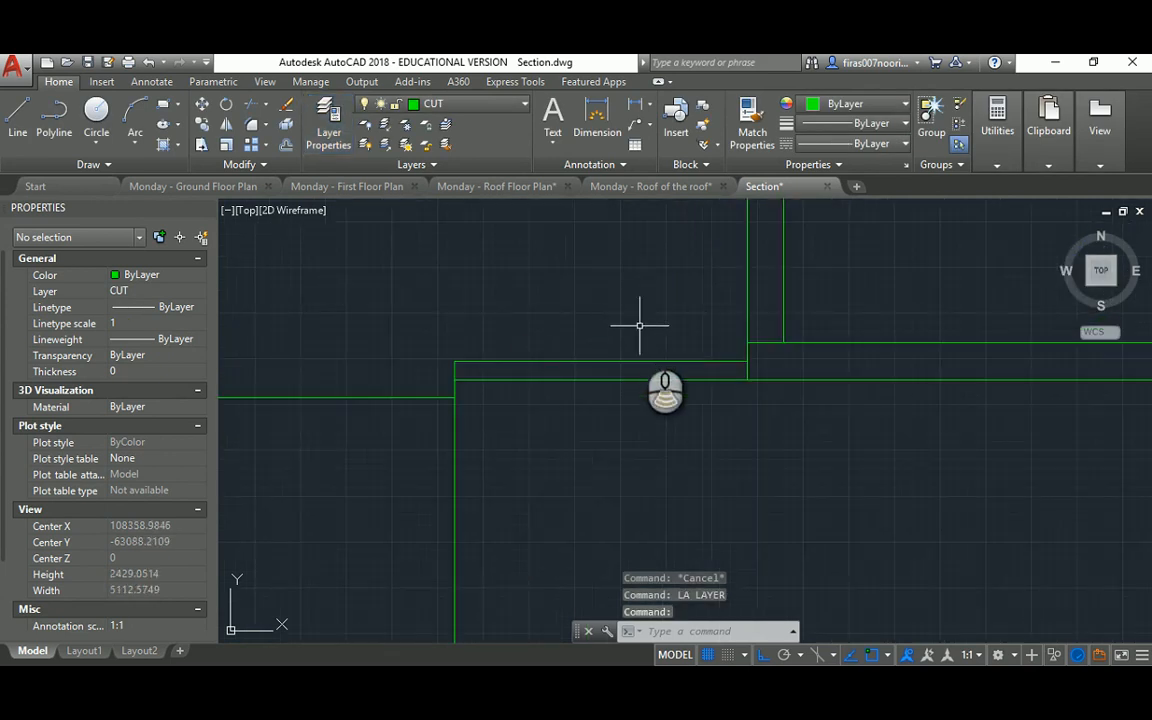
scroll(640, 325, "up", 4)
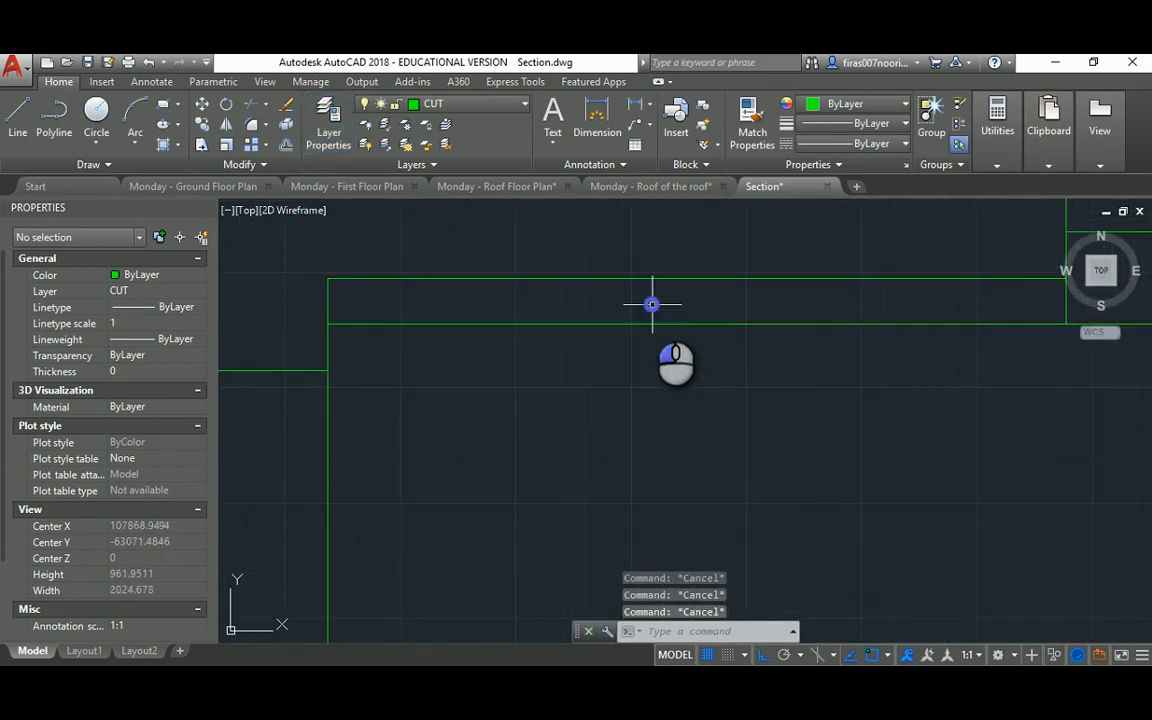
left_click(652, 304)
left_click(609, 352)
scroll(604, 354, "down", 4)
key("Escape")
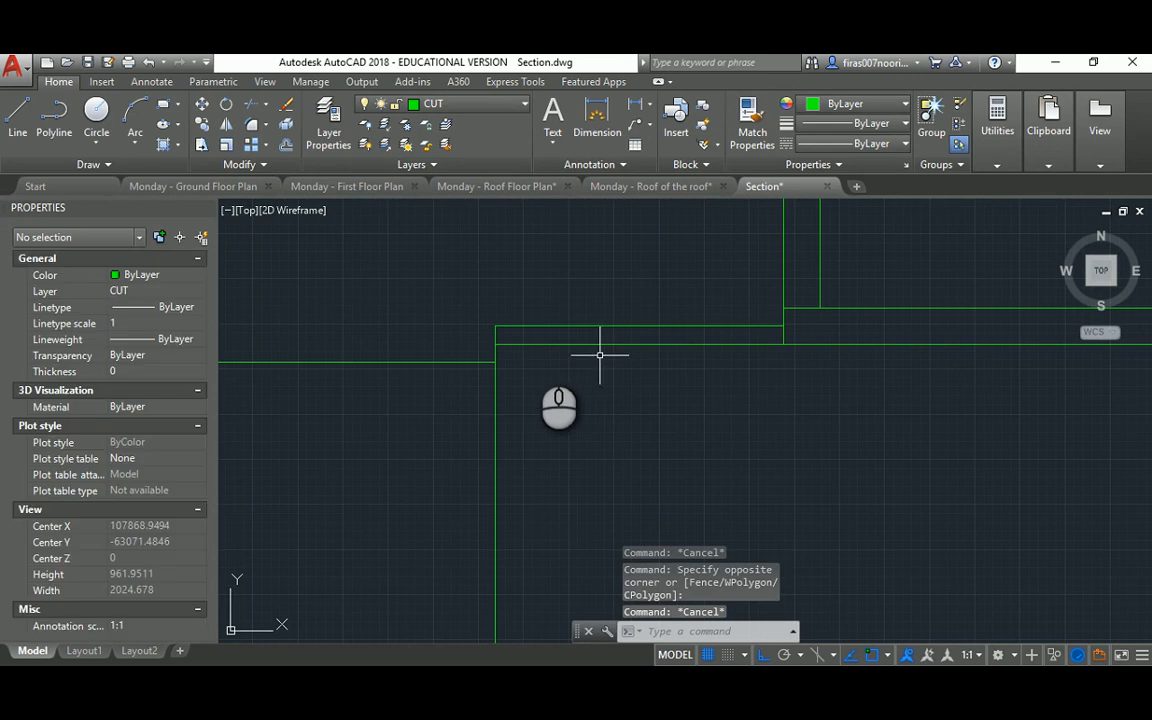
type("dli")
key("Return")
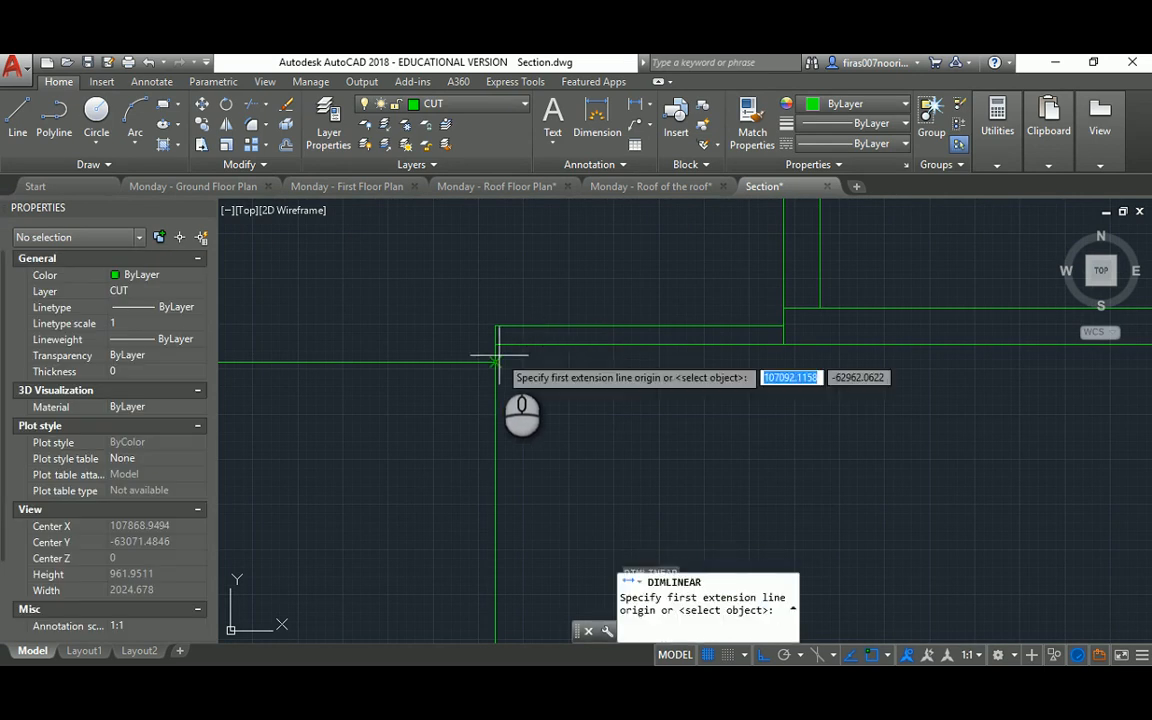
left_click(496, 360)
left_click(785, 307)
scroll(480, 325, "up", 10)
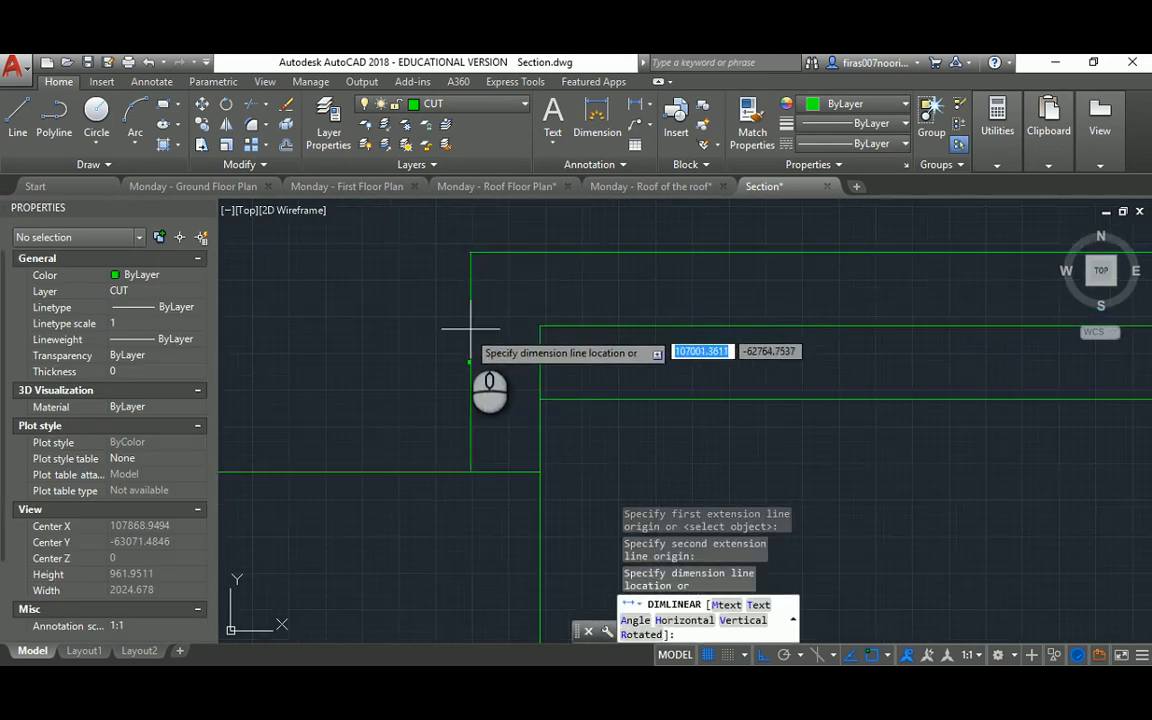
scroll(451, 380, "down", 8)
key("Escape")
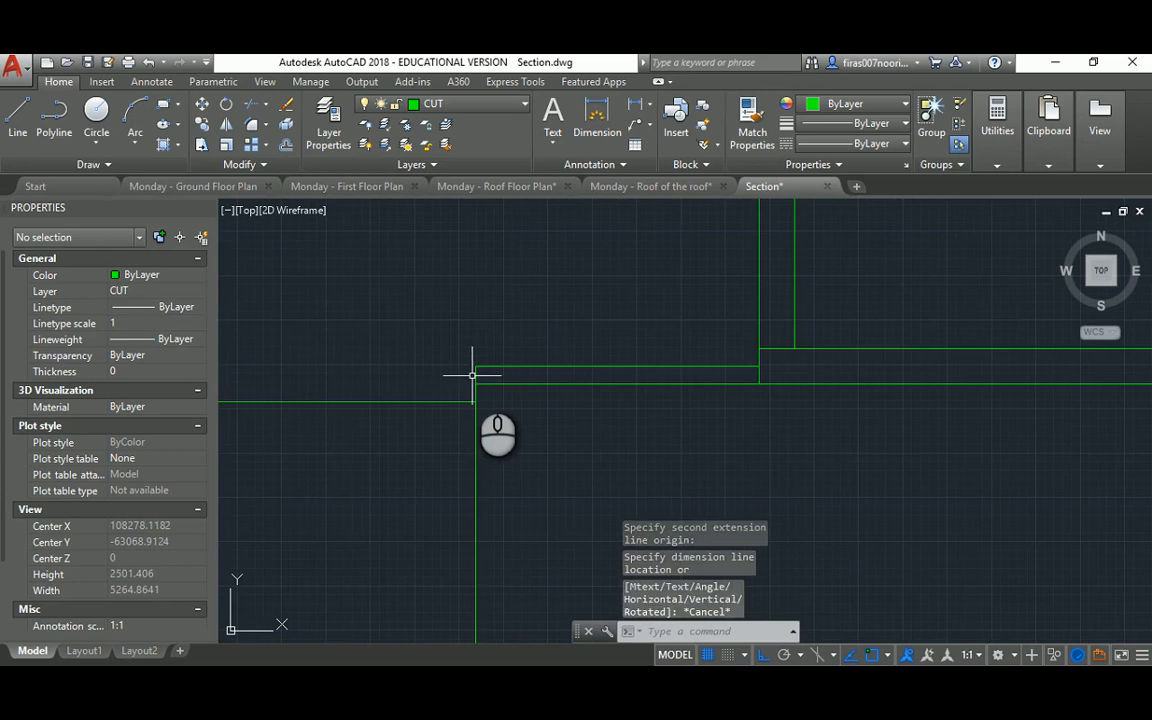
key("Escape")
key("Escape")
key("Escape")
Step: Move the paving's bottom line down 100, level with the lower ground line
scroll(512, 386, "up", 4)
key("Return")
left_click(526, 360)
left_click(514, 396)
key("Return")
left_click(539, 402)
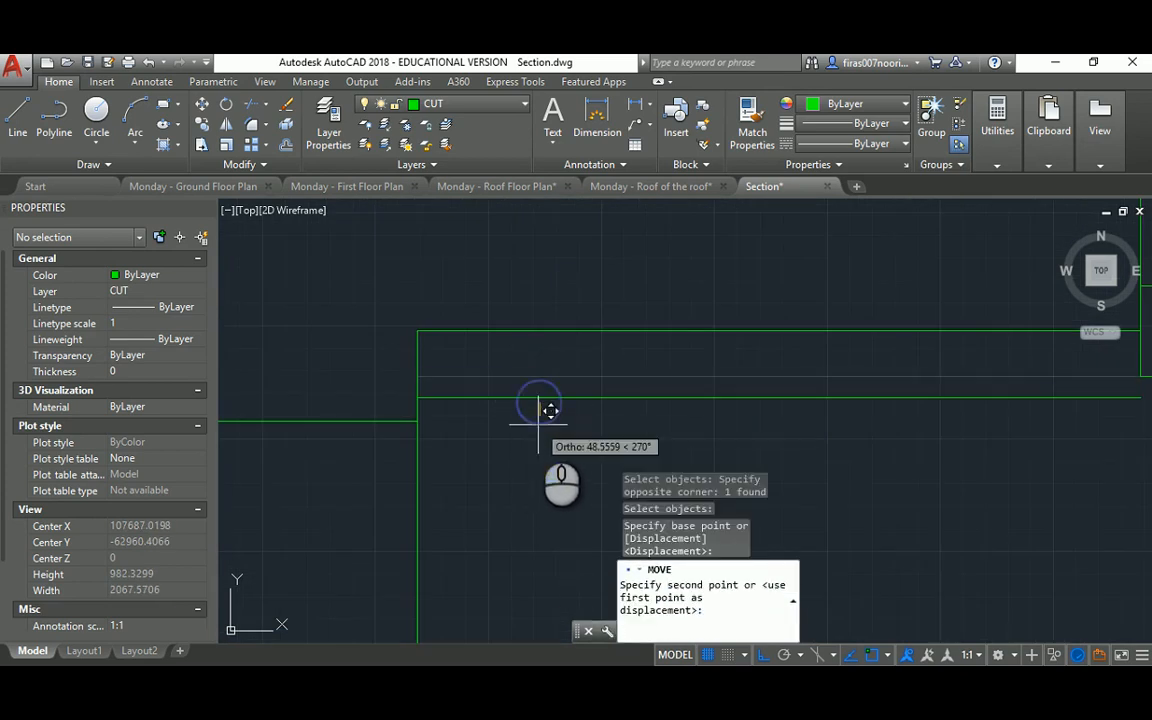
key("Return")
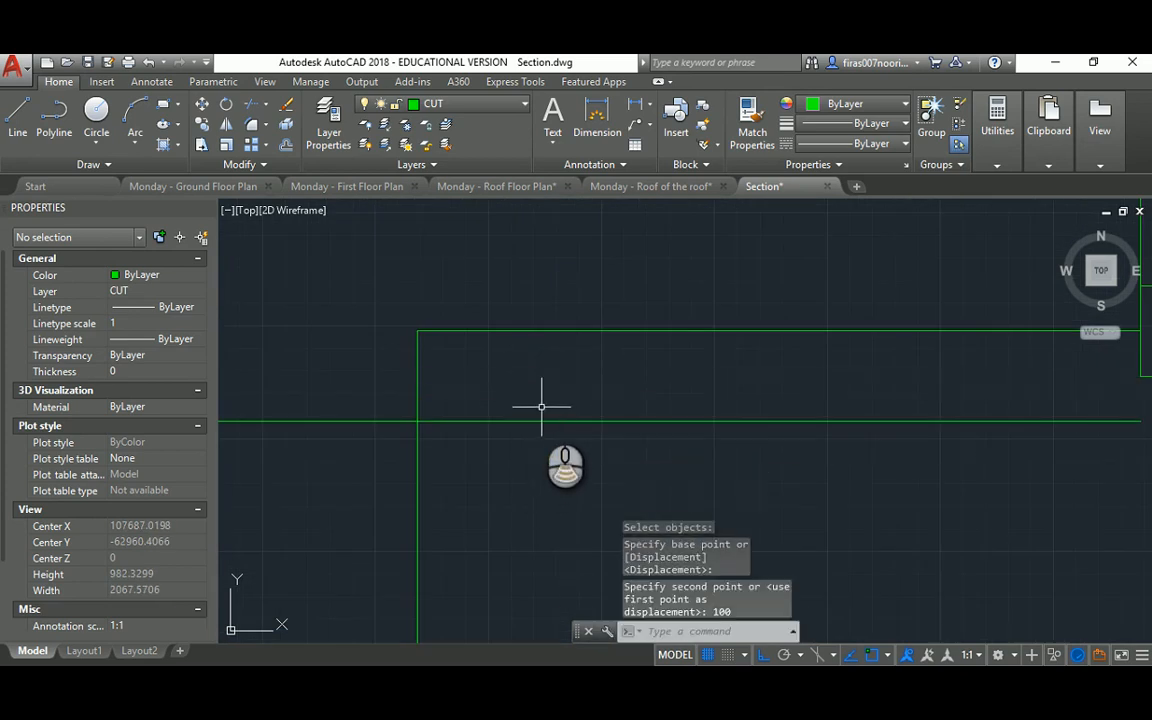
scroll(542, 404, "down", 2)
key("Escape")
key("Escape")
key("Escape")
Step: Draw a short vertical line from the floor slab's bottom corner down to the end of the paving's bottom line
type("l")
key("Return")
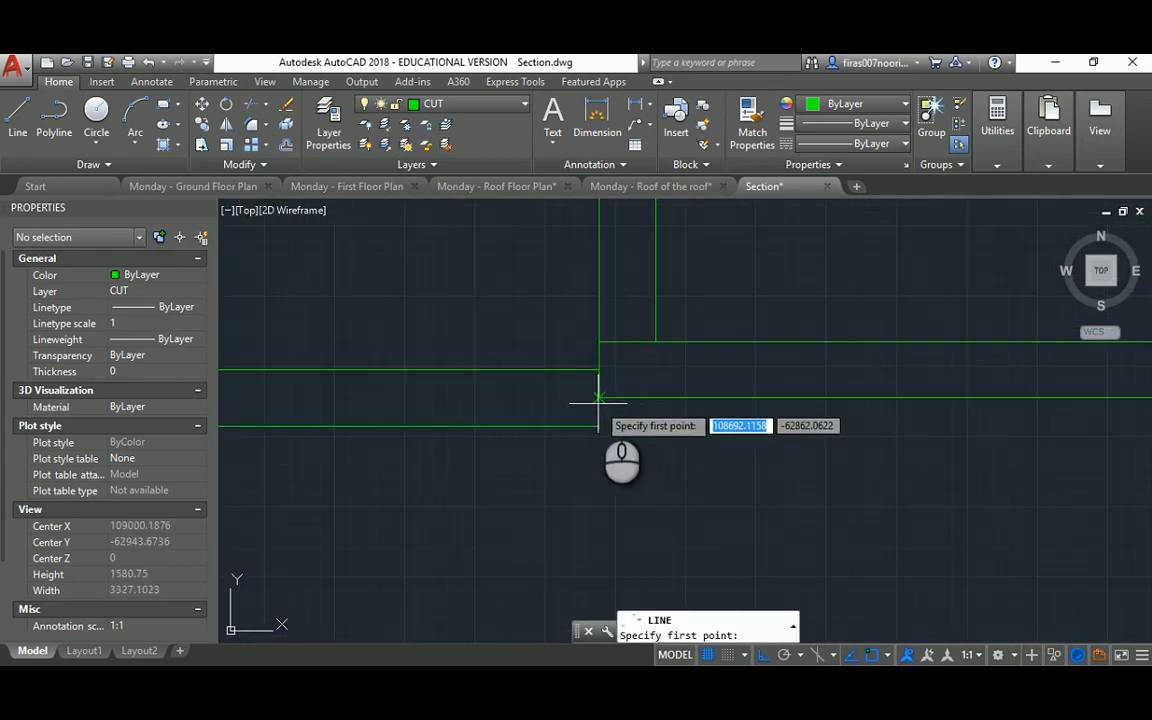
left_click(599, 397)
left_click(599, 427)
key("Escape")
scroll(546, 417, "down", 4)
middle_click_drag(496, 416, 627, 393)
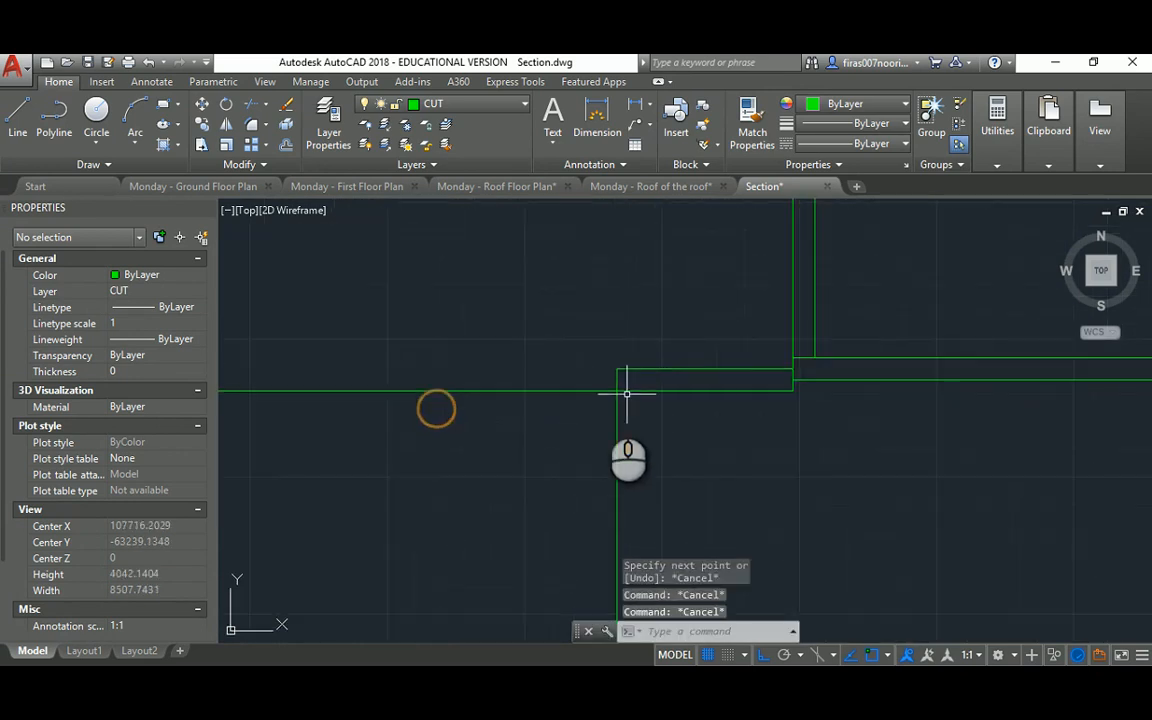
Step: Trim the projected paving edge line below the paving's bottom line
type("tr")
key("Return")
left_click(643, 394)
key("Return")
left_click(660, 418)
left_click(604, 429)
key("Escape")
key("Escape")
key("Escape")
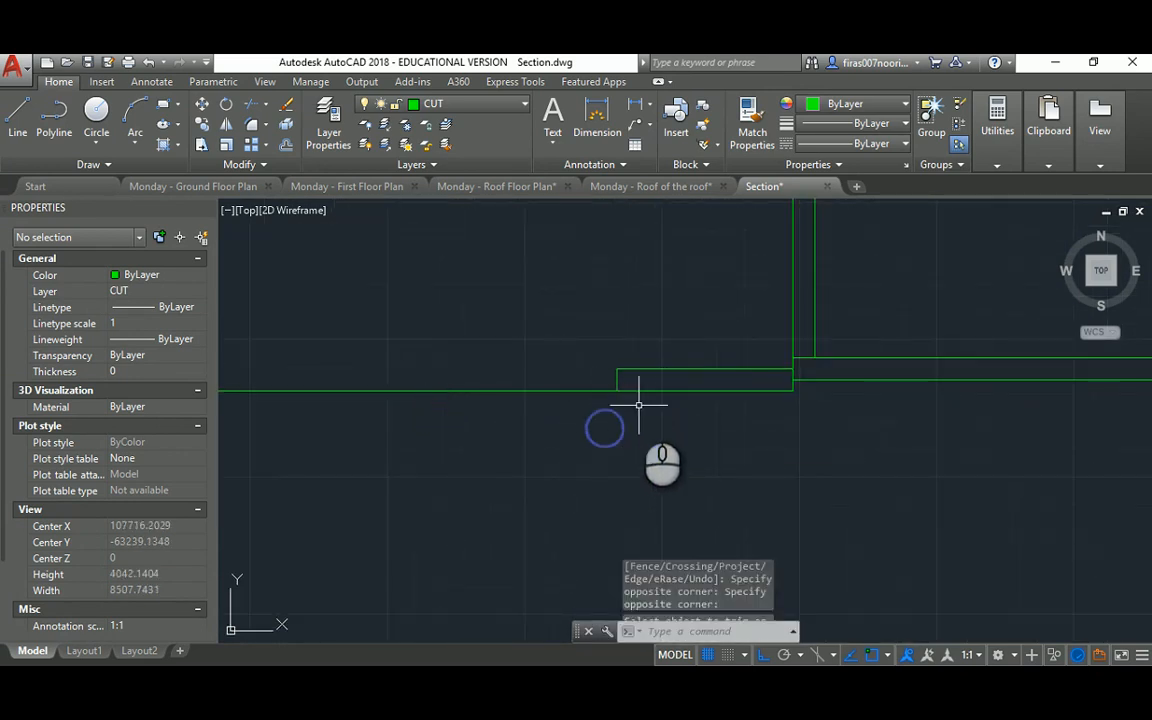
middle_click_drag(538, 390, 697, 366)
scroll(700, 368, "down", 2)
scroll(734, 362, "down", 2)
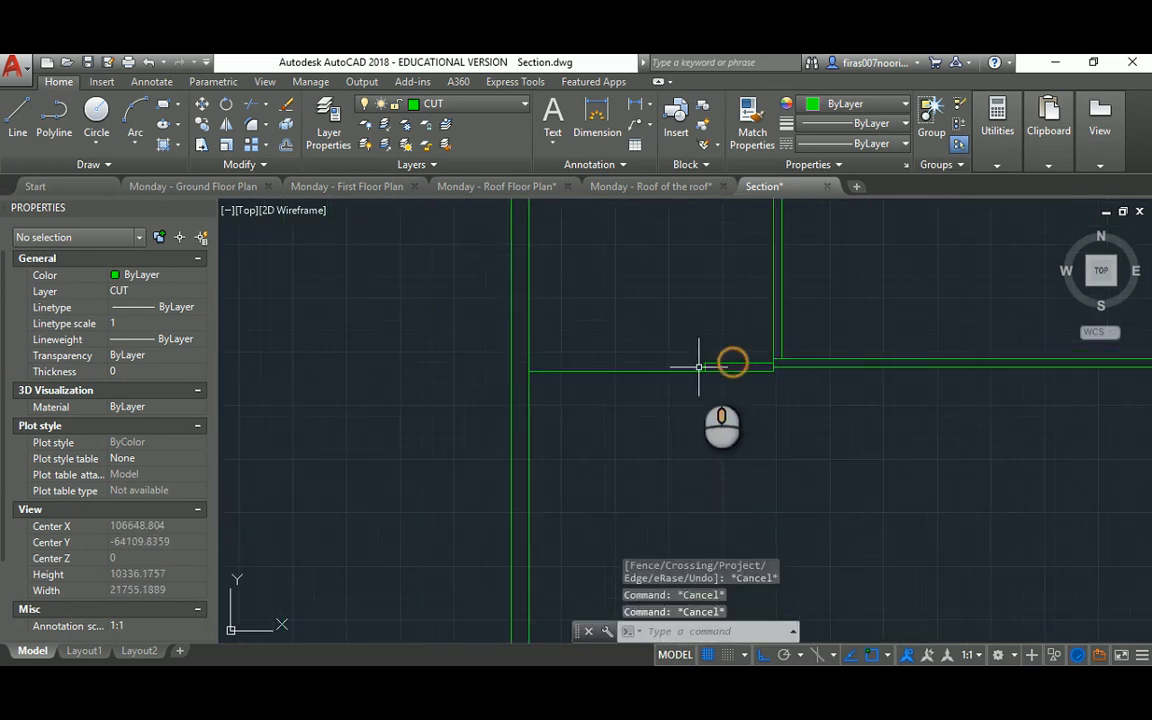
key("Escape")
scroll(633, 345, "up", 2)
scroll(628, 376, "down", 4)
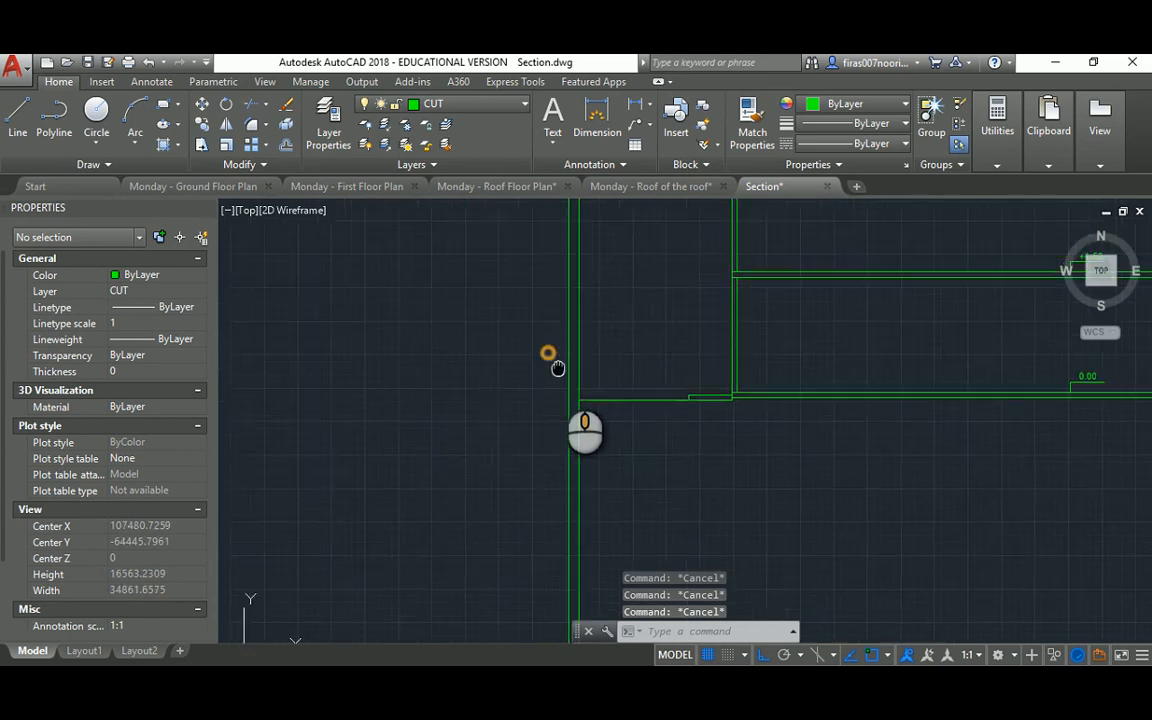
Step: Draw a horizontal line from the 0.00 floor slab's top outer corner outward past both projected boundary wall lines
type("l")
key("Return")
scroll(762, 395, "up", 4)
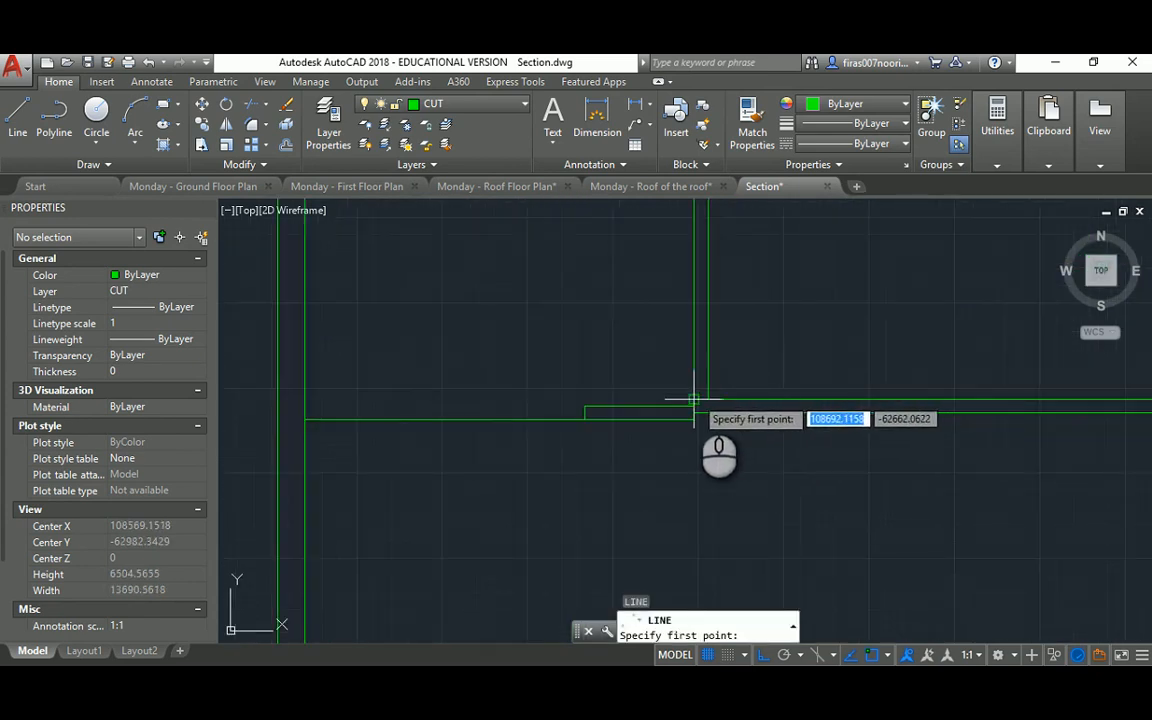
left_click(694, 398)
scroll(689, 392, "down", 2)
left_click(356, 387)
key("Return")
key("Escape")
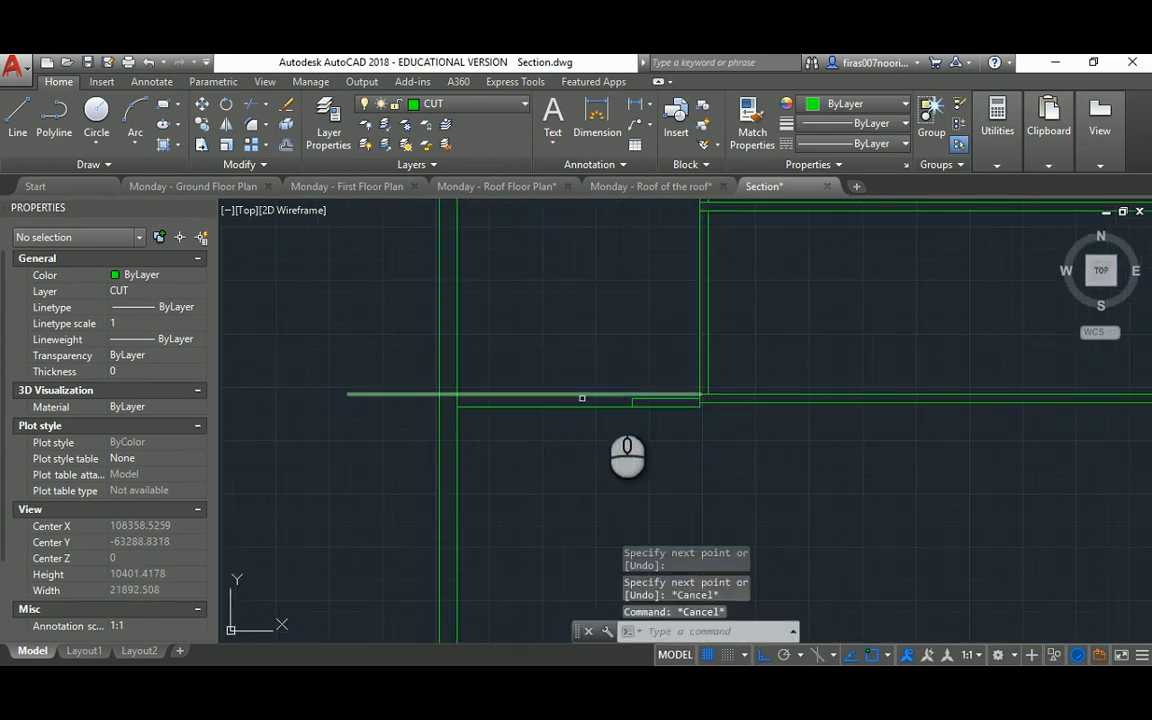
type("m")
key("Return")
scroll(740, 400, "down", 4)
key("Escape")
Step: Copy the 0.00, +4.50 and +9.00 level markers horizontally to the end of the slabs nearest the boundary wall
type("c")
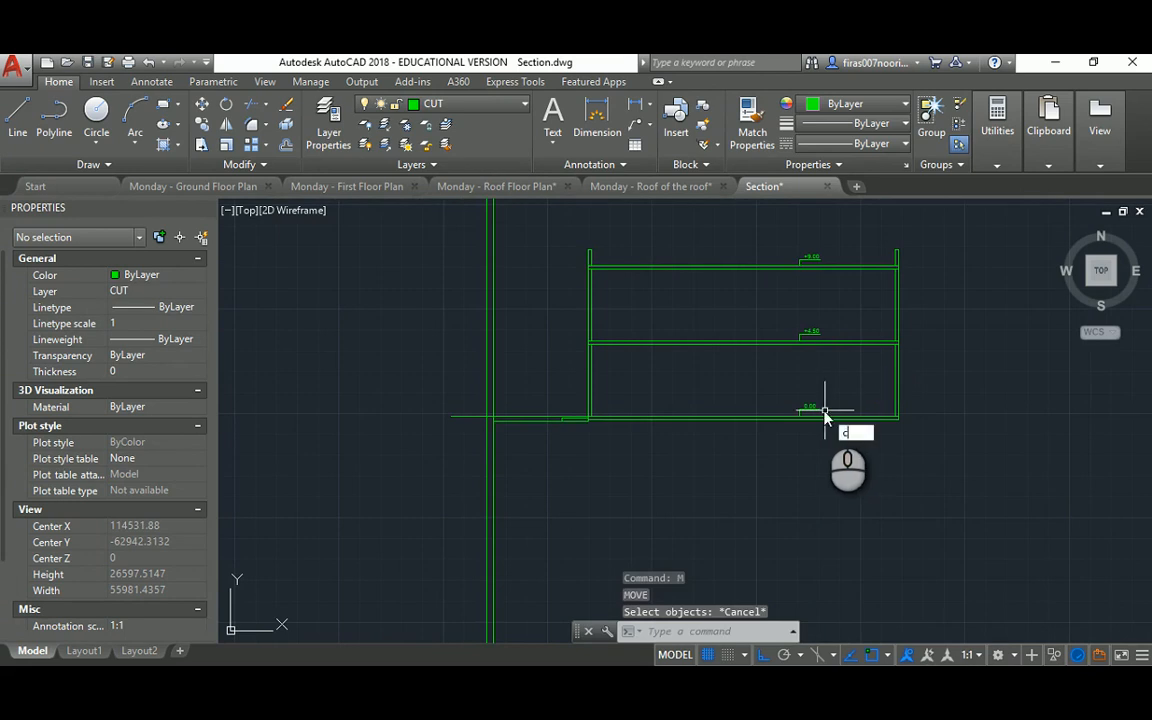
type("o")
key("Return")
left_click(776, 453)
left_click(838, 208)
key("Return")
left_click(685, 468)
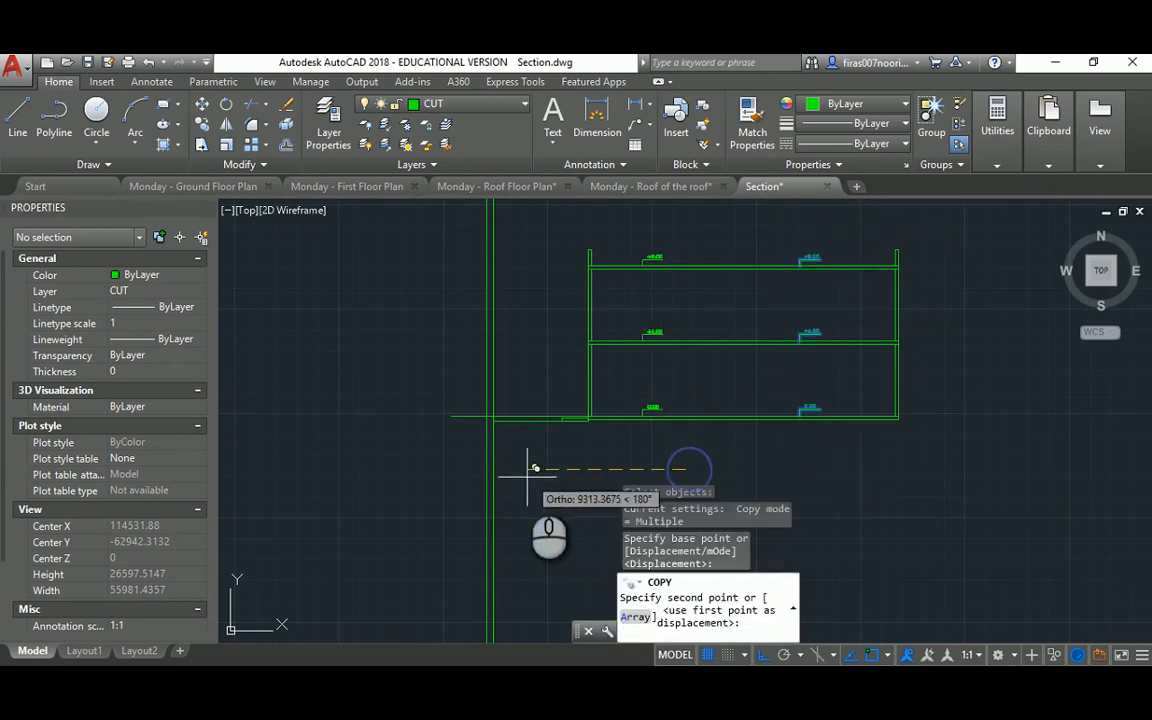
left_click(498, 477)
key("Escape")
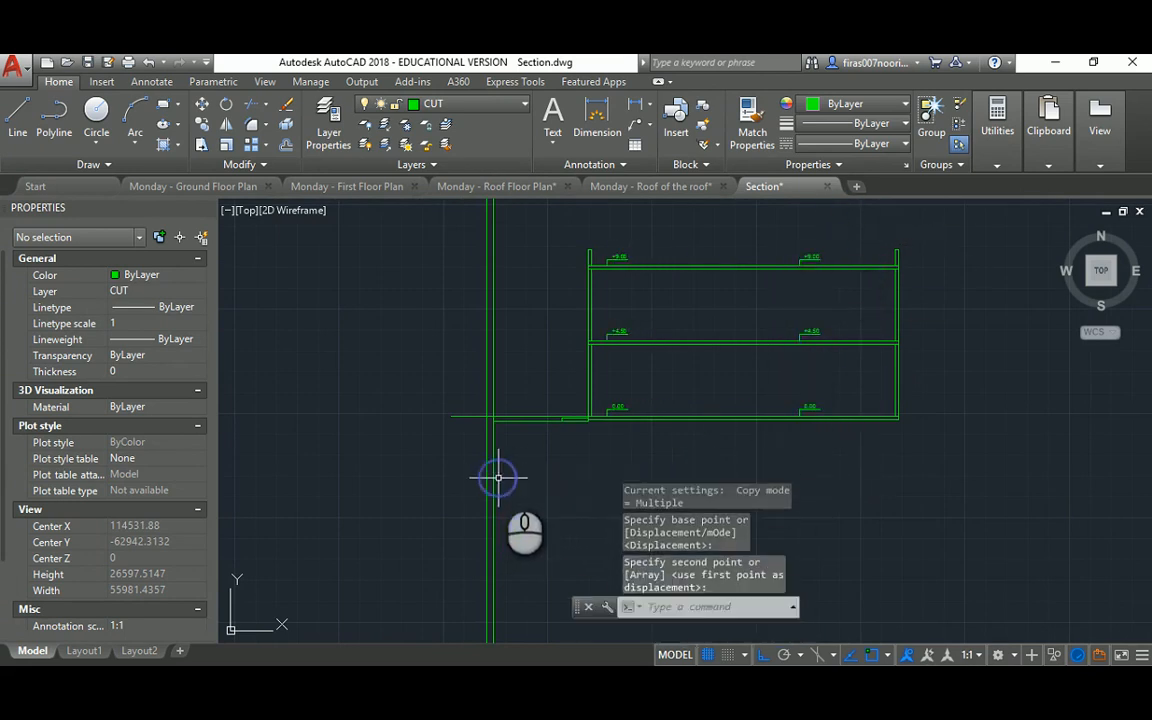
Step: Move the horizontal line crossing the boundary wall up 1000
scroll(549, 427, "up", 5)
middle_click_drag(585, 382, 695, 447)
type("m")
key("Return")
left_click(605, 432)
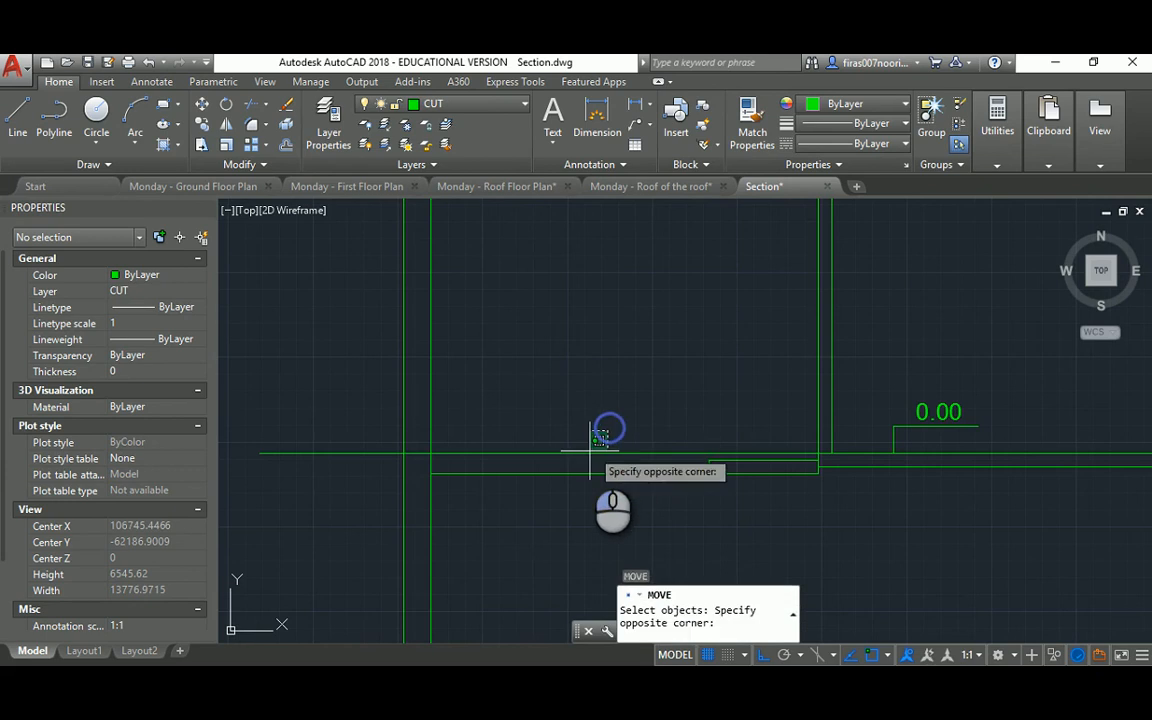
key("Return")
left_click(590, 427)
type("1")
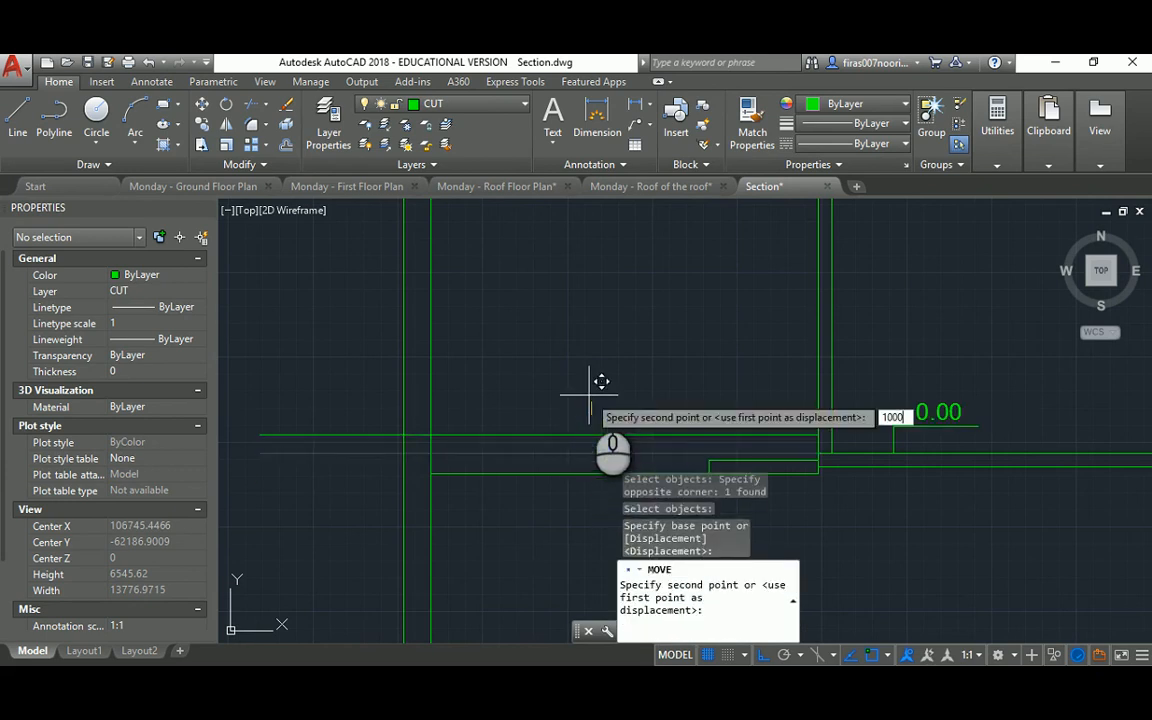
type("000")
key("Return")
Step: Examine the level marker on the boundary wall in the floor plan and return to the section
scroll(591, 392, "down", 15)
key("Escape")
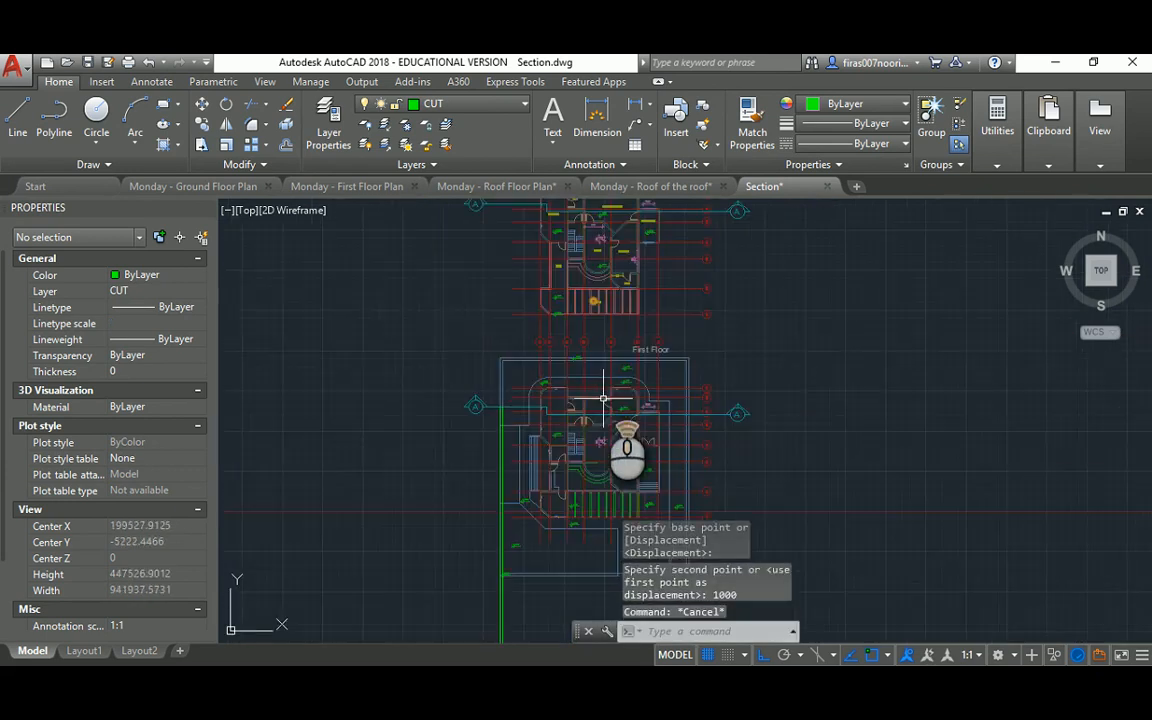
scroll(603, 398, "up", 15)
scroll(690, 332, "up", 2)
scroll(755, 385, "down", 5)
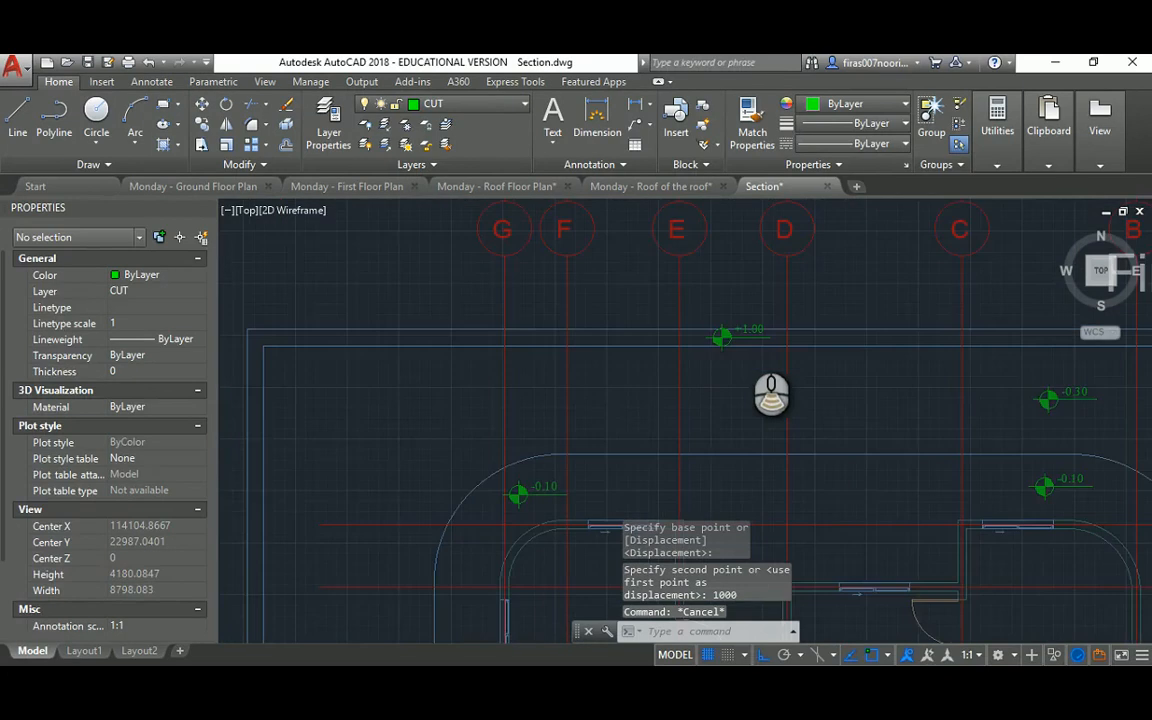
scroll(739, 408, "up", 5)
scroll(738, 405, "down", 15)
middle_click_drag(645, 440, 590, 230)
scroll(650, 372, "down", 2)
scroll(656, 376, "up", 11)
middle_click_drag(522, 254, 590, 440)
scroll(523, 333, "up", 5)
middle_click_drag(521, 332, 531, 441)
scroll(538, 352, "up", 5)
key("Escape")
key("Escape")
key("Escape")
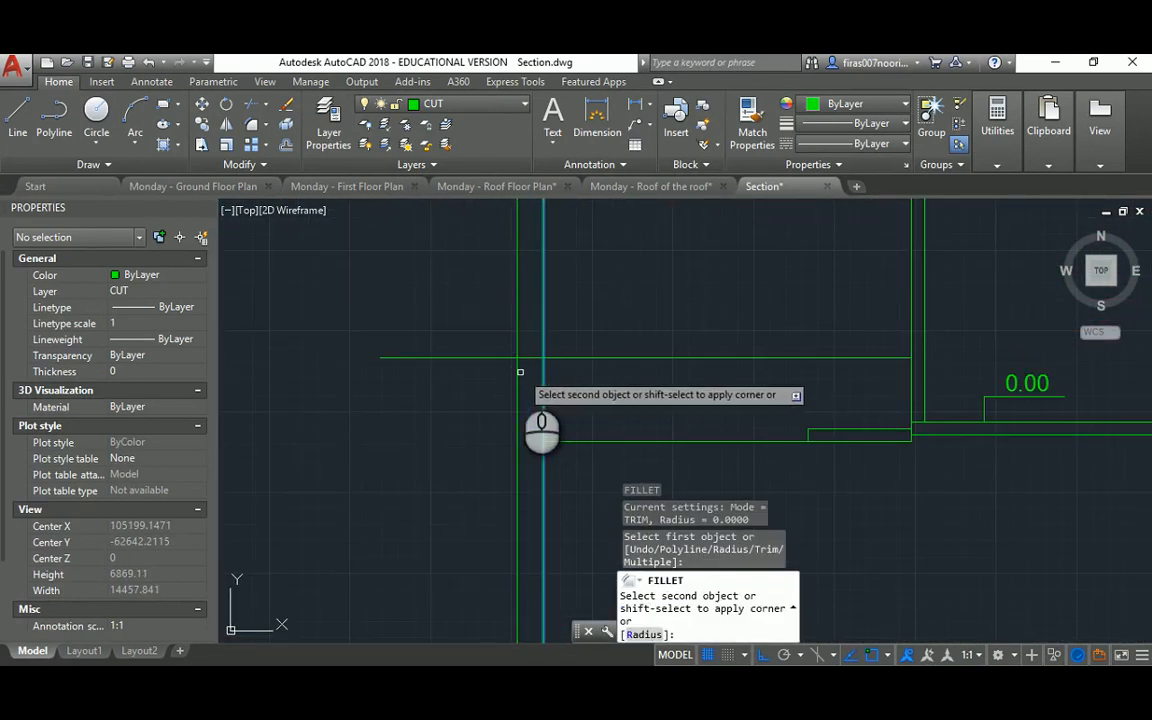
Step: Trim both boundary wall lines above the raised horizontal line
left_click(508, 357)
key("space")
left_click(614, 323)
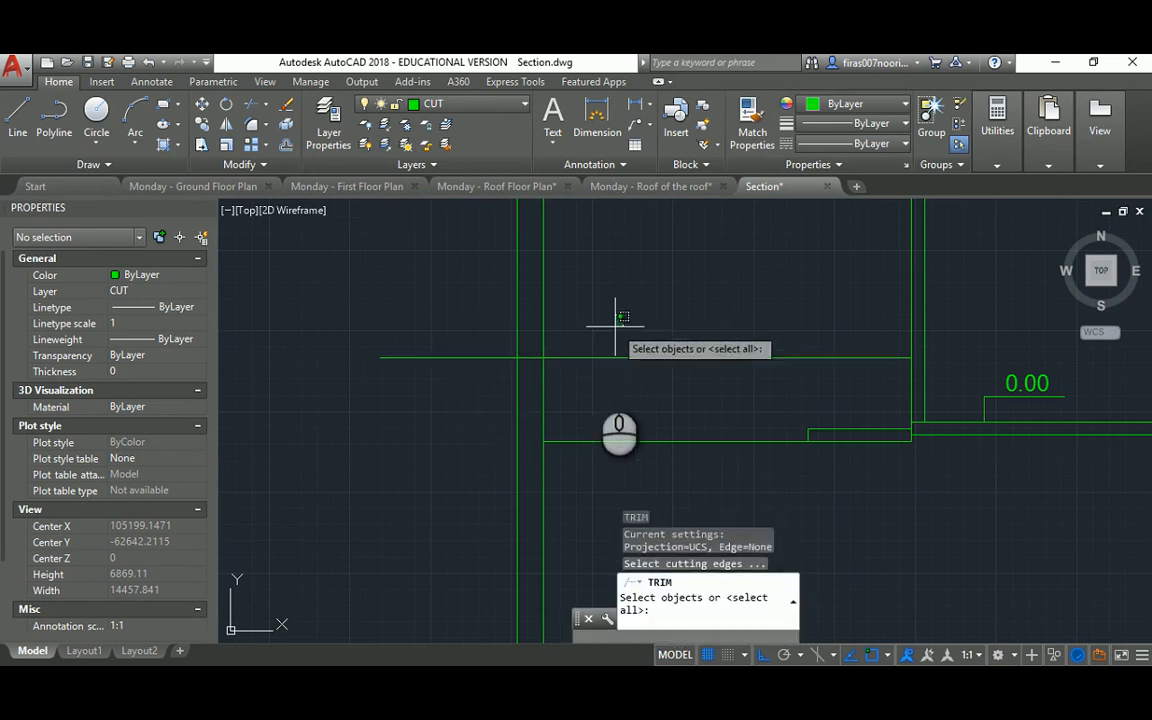
left_click(594, 377)
key("space")
left_click(602, 296)
left_click(476, 319)
key("space")
key("space")
left_click(449, 367)
key("Escape")
Step: Trim the horizontal line on both sides of the boundary wall, keeping only the wall's top edge
key("space")
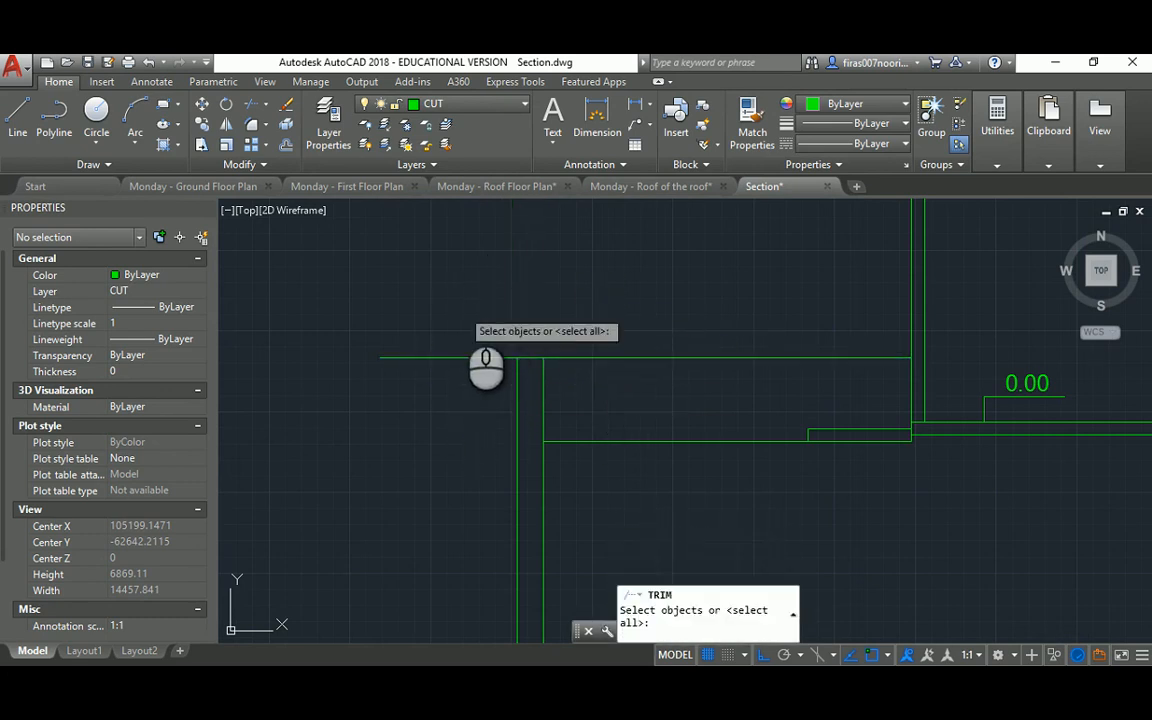
key("space")
left_click(462, 307)
left_click(443, 372)
left_click(643, 321)
left_click(591, 407)
scroll(515, 329, "down", 4)
key("Escape")
middle_click_drag(590, 402, 572, 384)
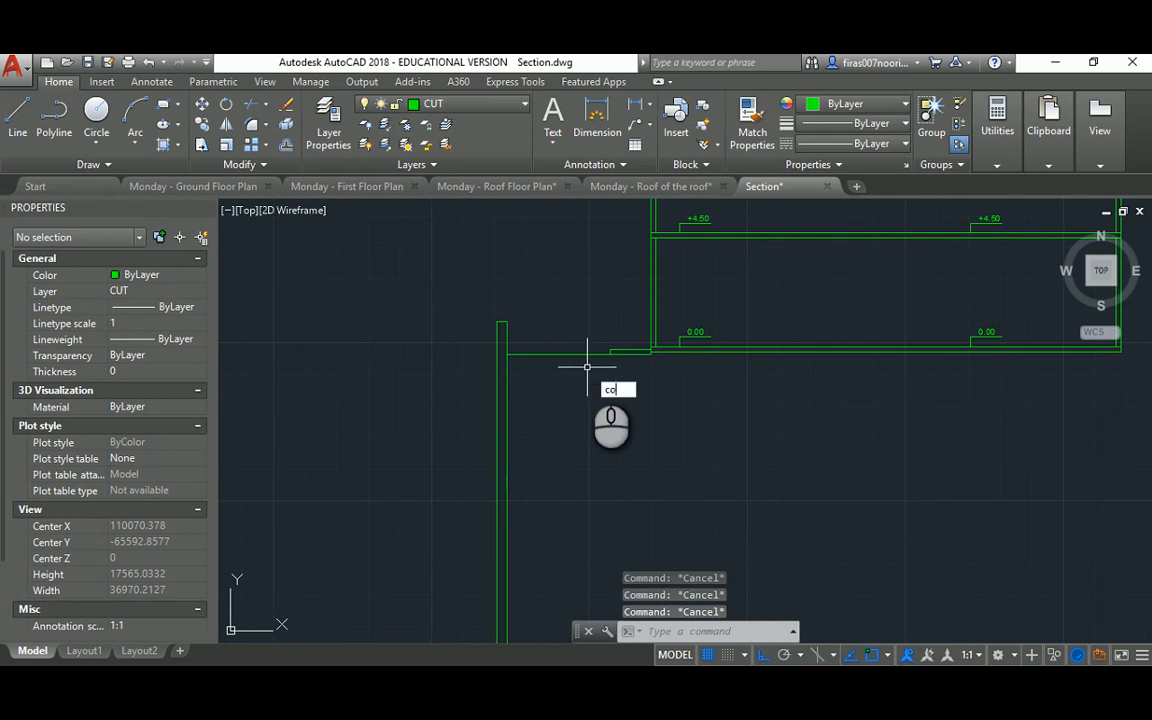
Step: Copy the ground line between the boundary wall and the paving straight down
key("space")
left_click(567, 400)
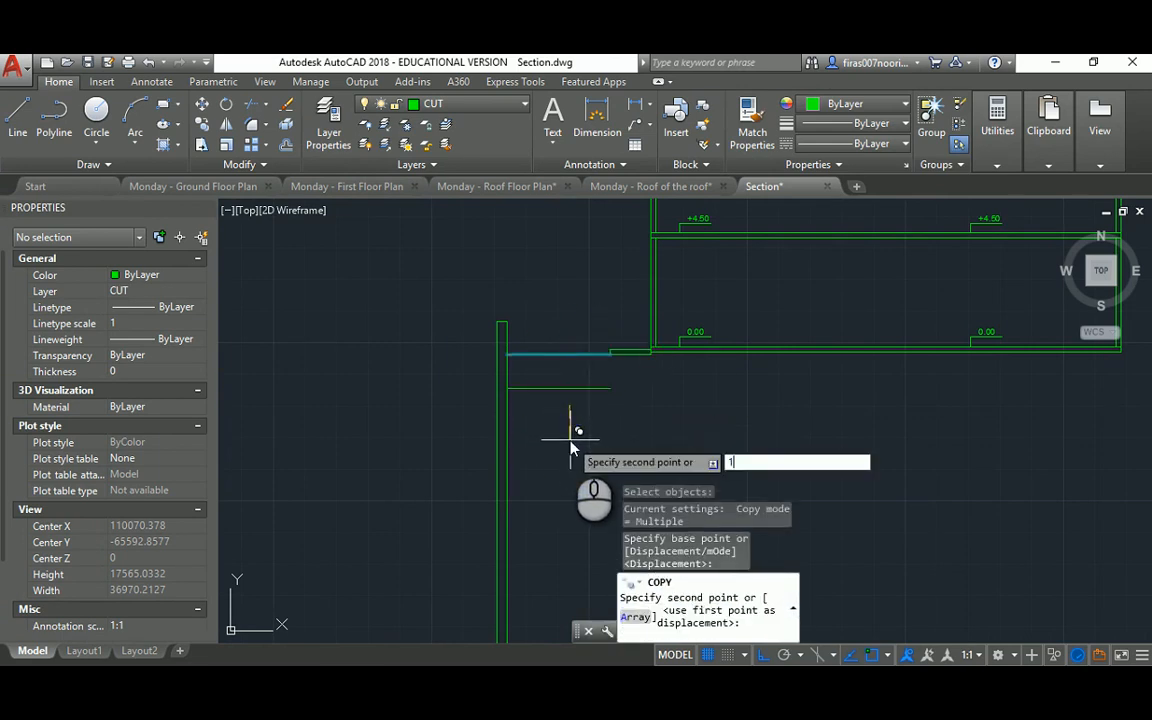
key("space")
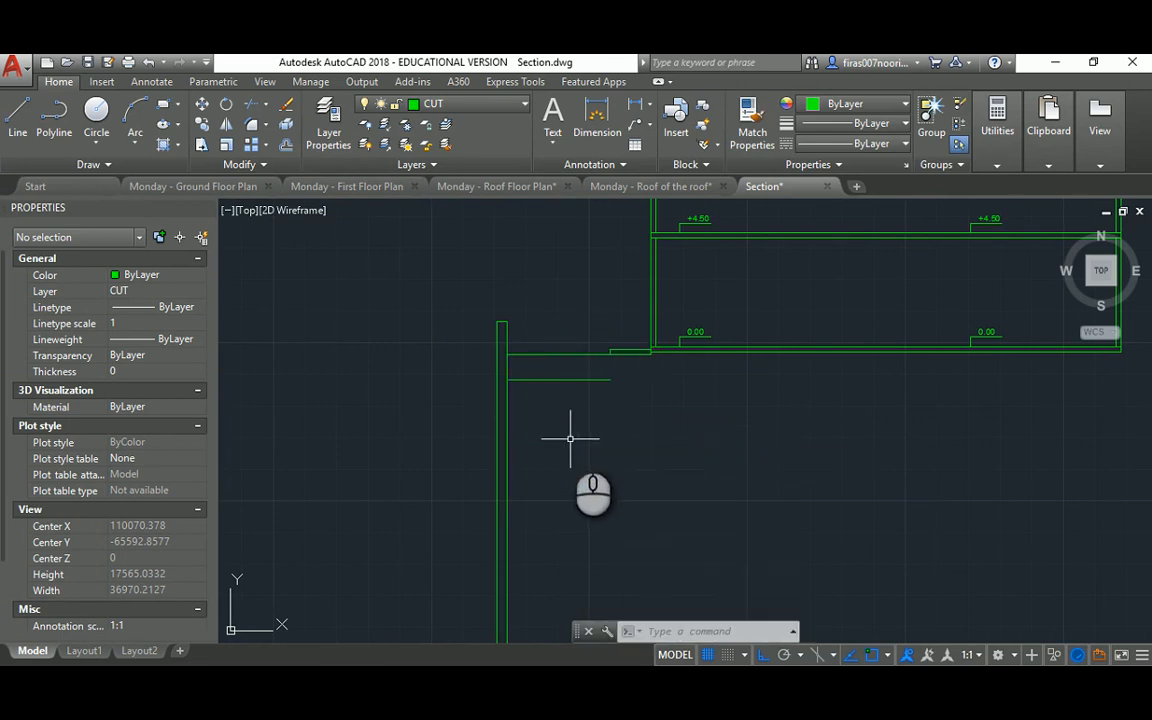
Step: Move the copied ground line horizontally so that it crosses both boundary wall lines
type("m")
left_click(576, 366)
left_click(548, 409)
key("space")
left_click(645, 442)
left_click(607, 442)
scroll(578, 374, "up", 2)
Step: Stretch the crossing line's building-side end inward to shorten it to a footing line around the boundary wall
type("s")
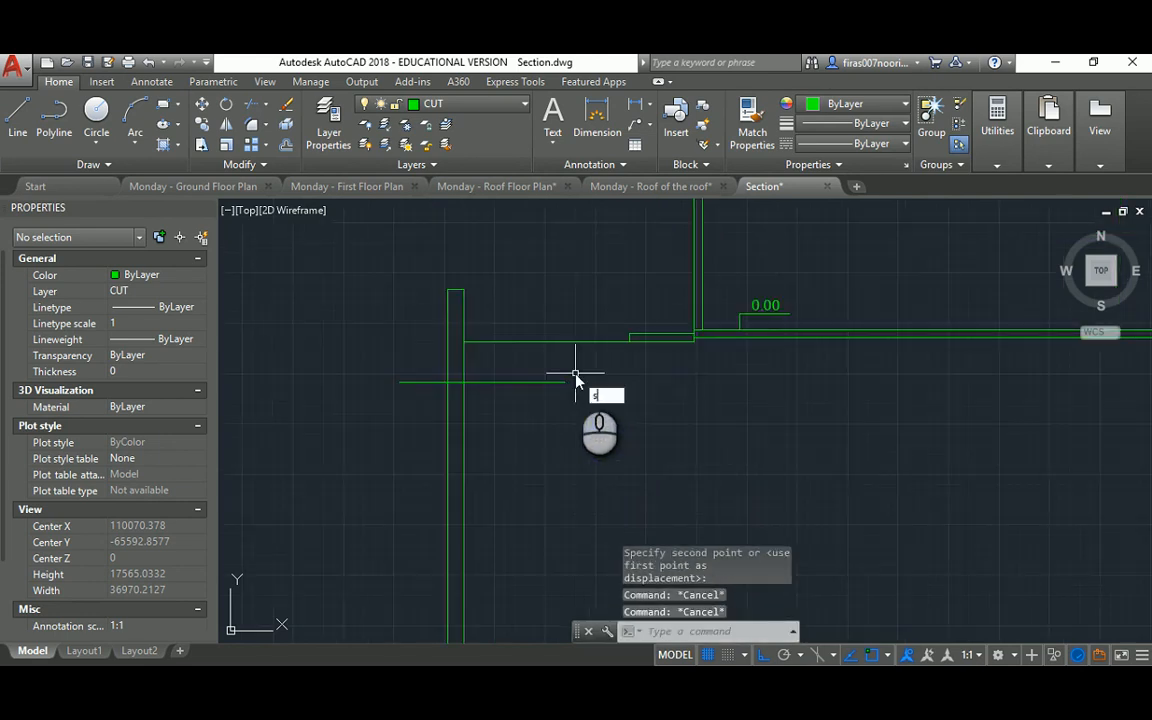
key("space")
left_click(582, 358)
left_click(557, 414)
key("space")
left_click(570, 436)
left_click(524, 435)
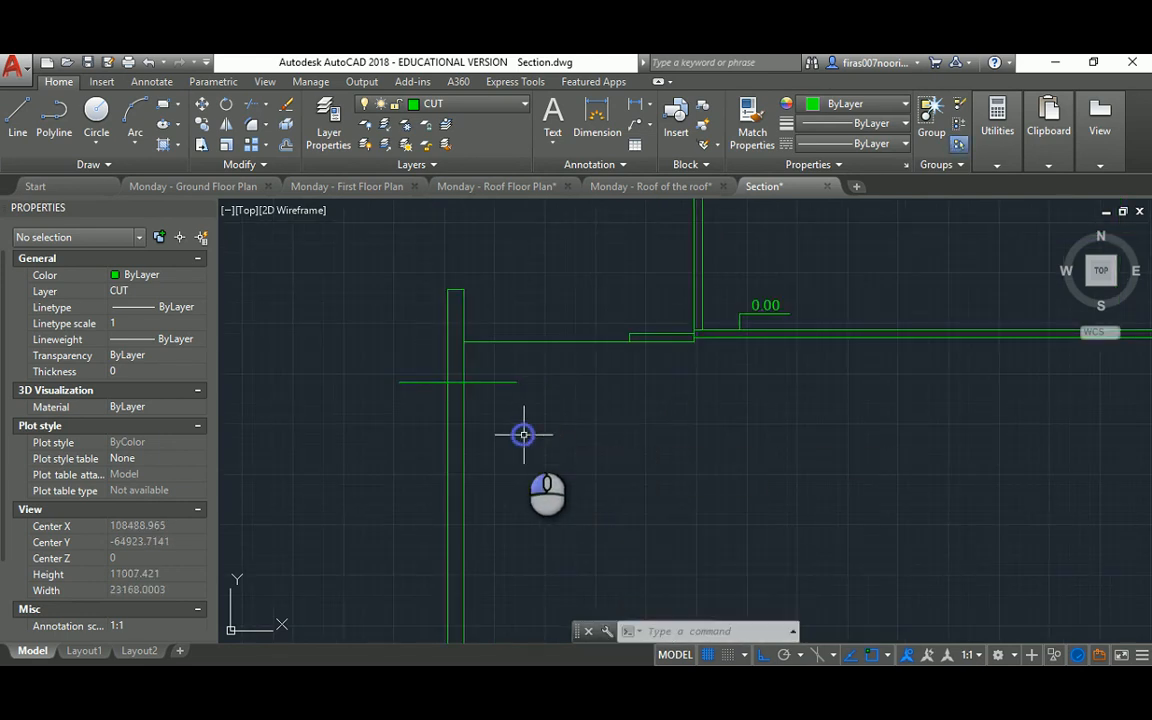
key("Escape")
key("Escape")
key("Escape")
Step: Trim both boundary wall lines below the footing line
key("space")
key("Escape")
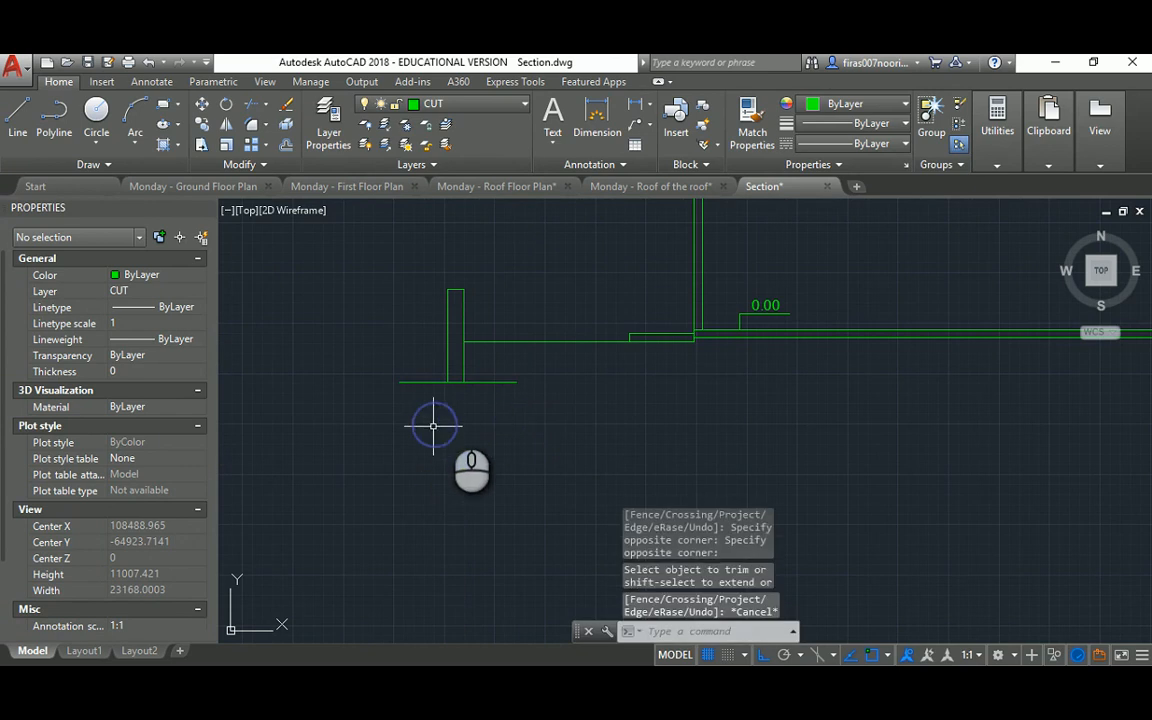
scroll(462, 395, "up", 2)
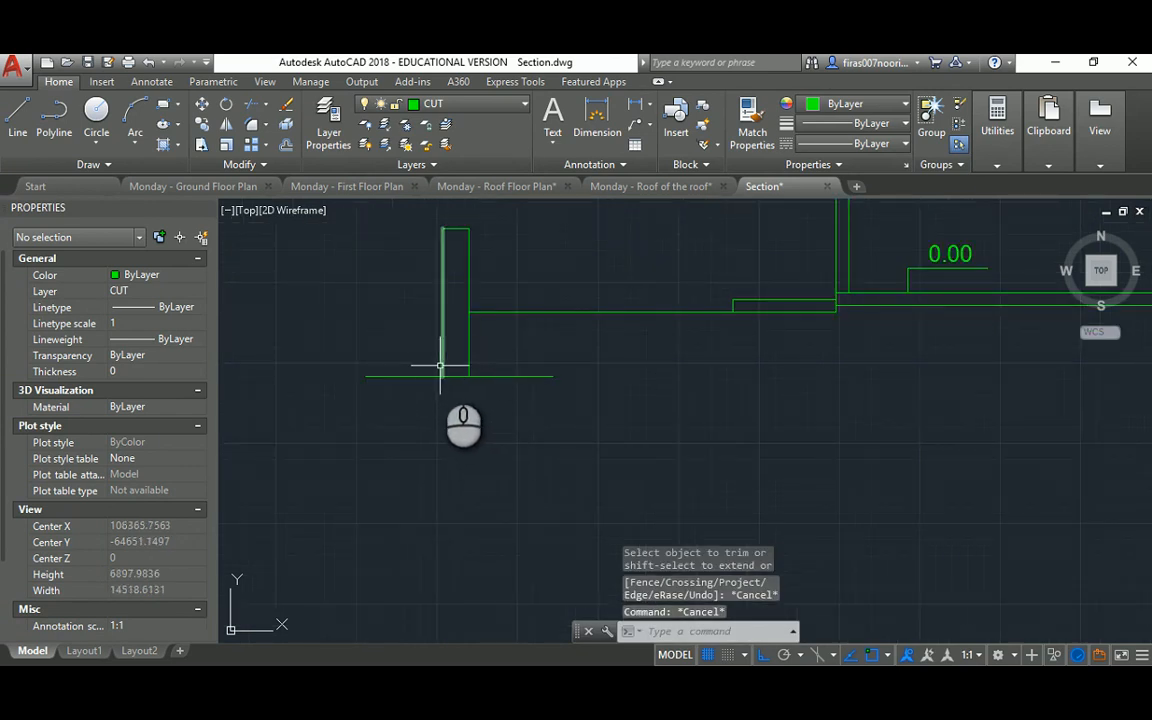
middle_click_drag(479, 353, 476, 419)
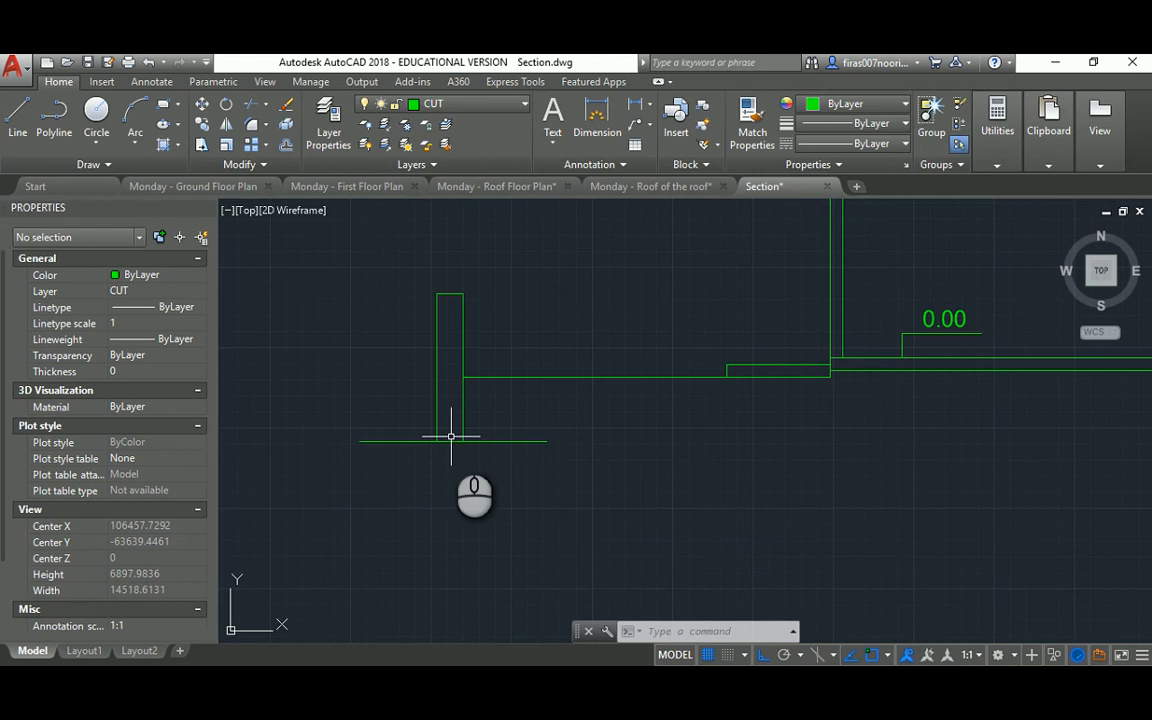
scroll(590, 434, "down", 2)
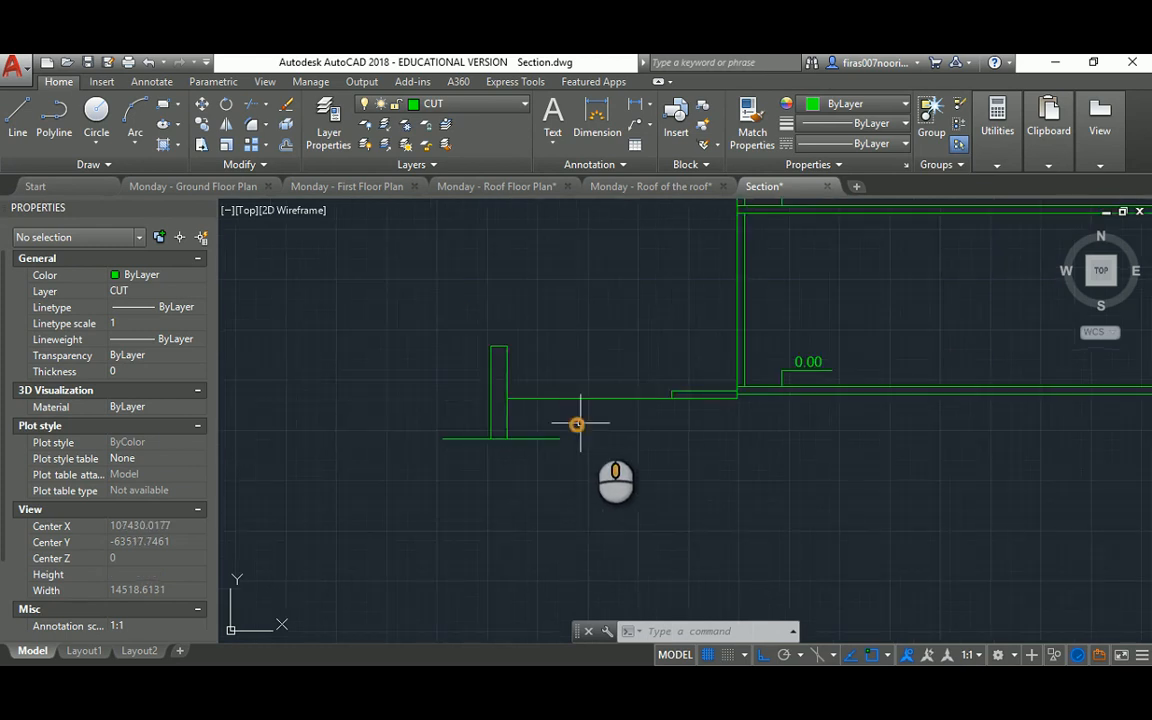
middle_click_drag(576, 424, 535, 465)
key("Escape")
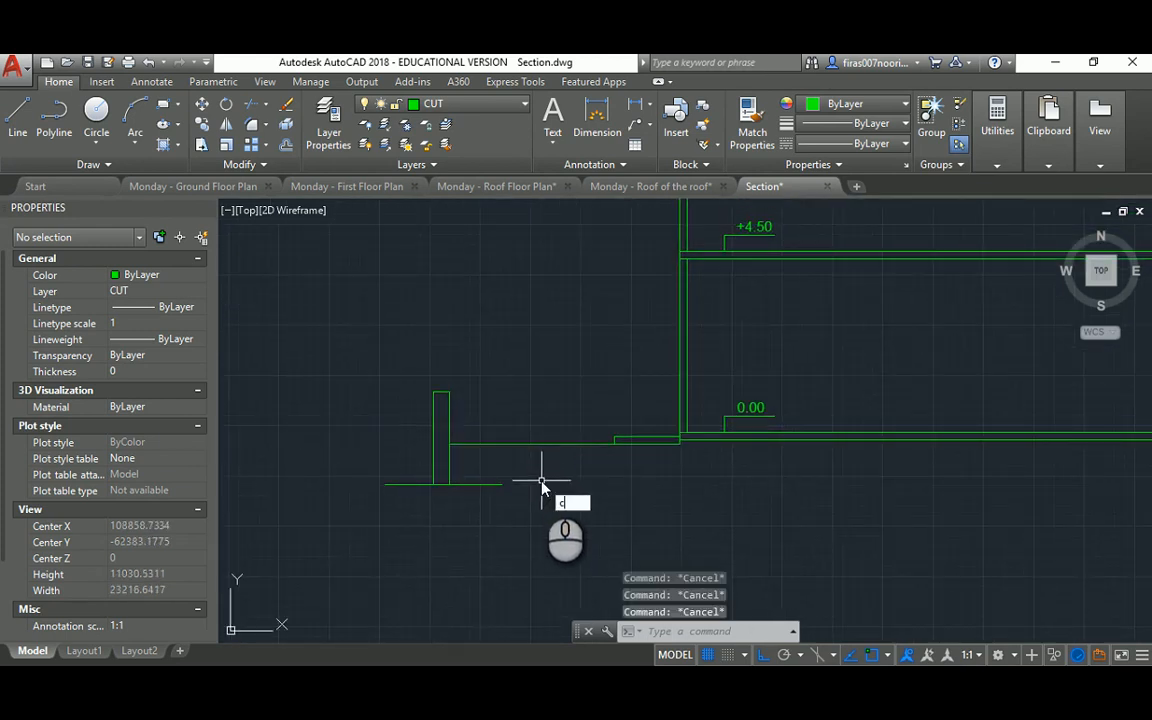
type("co")
key("Return")
left_click(510, 469)
left_click(471, 510)
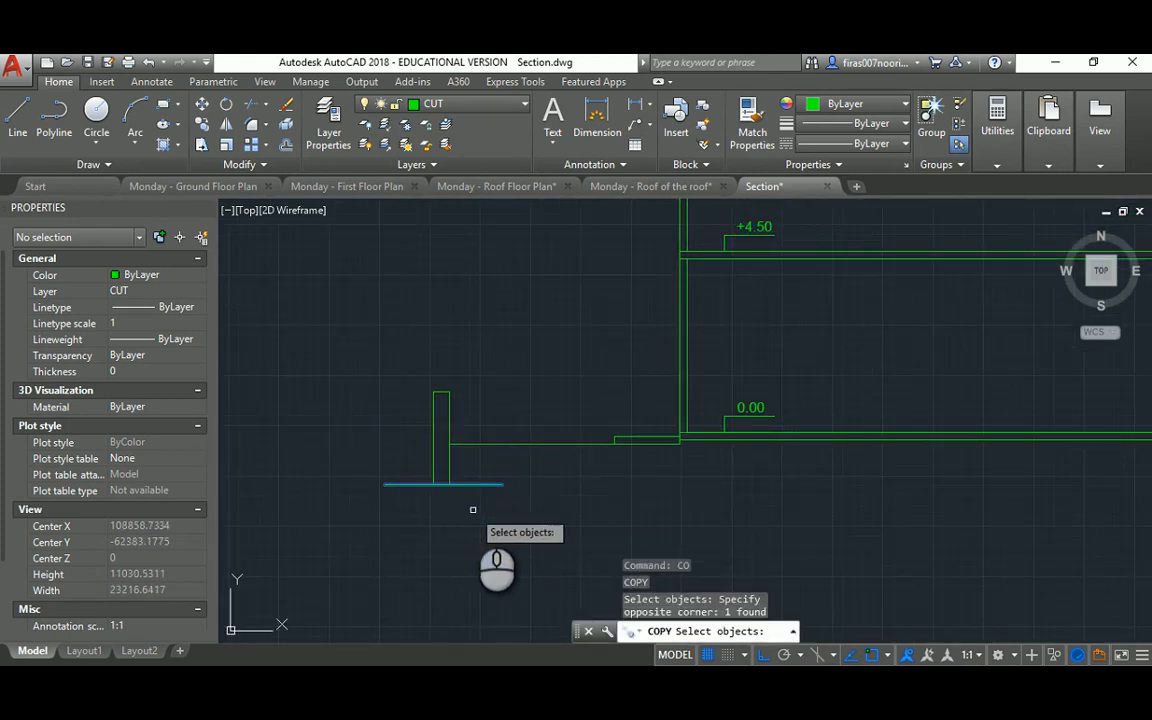
scroll(422, 494, "up", 4)
key("Escape")
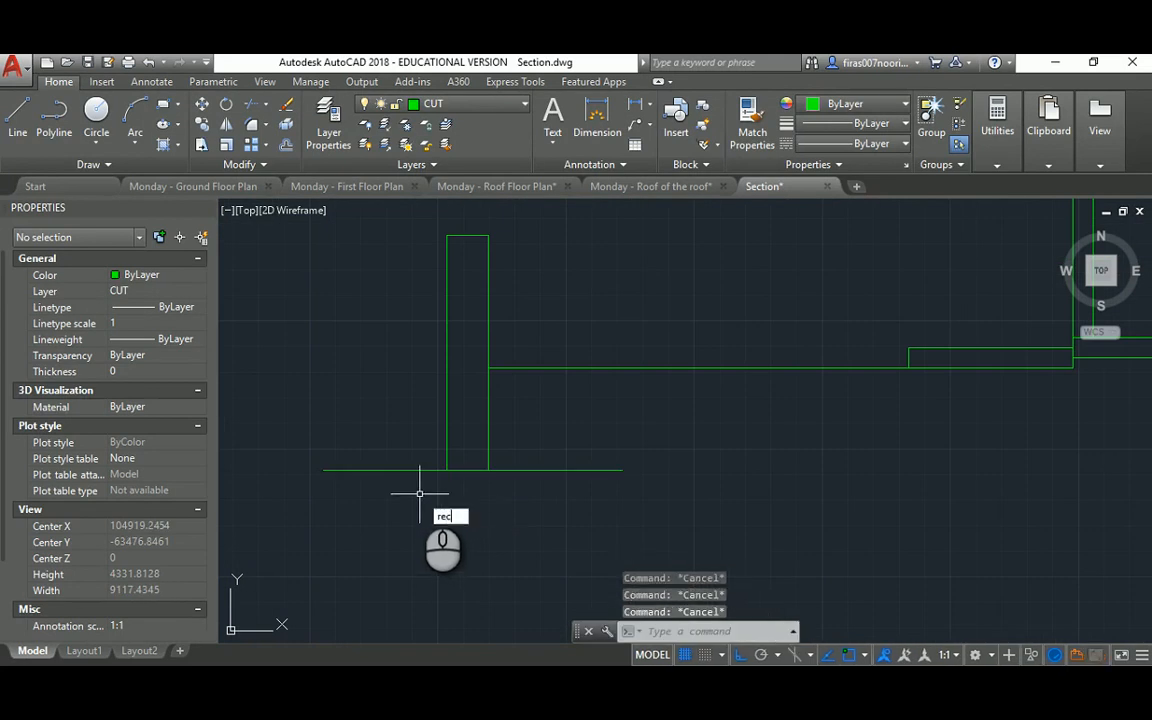
Step: Draw a footing rectangle under the boundary wall, starting from the outer end of the footing line
type("rec")
key("Return")
left_click(325, 470)
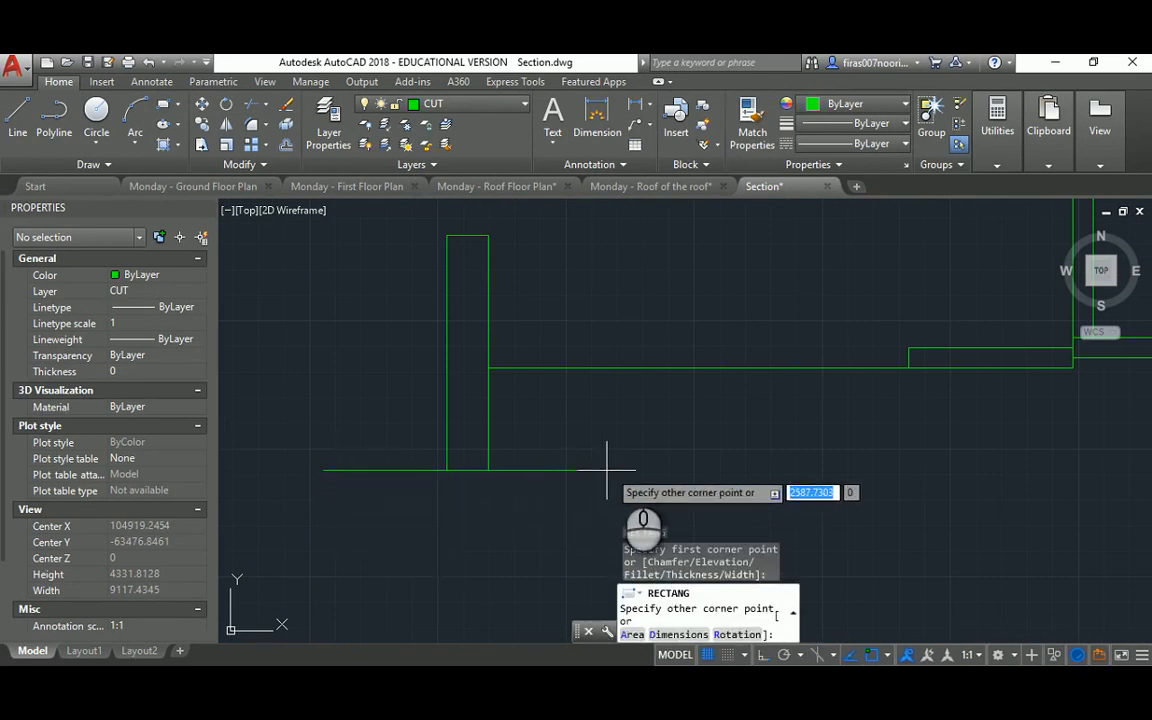
left_click(615, 512)
key("Escape")
middle_click_drag(543, 512, 546, 472)
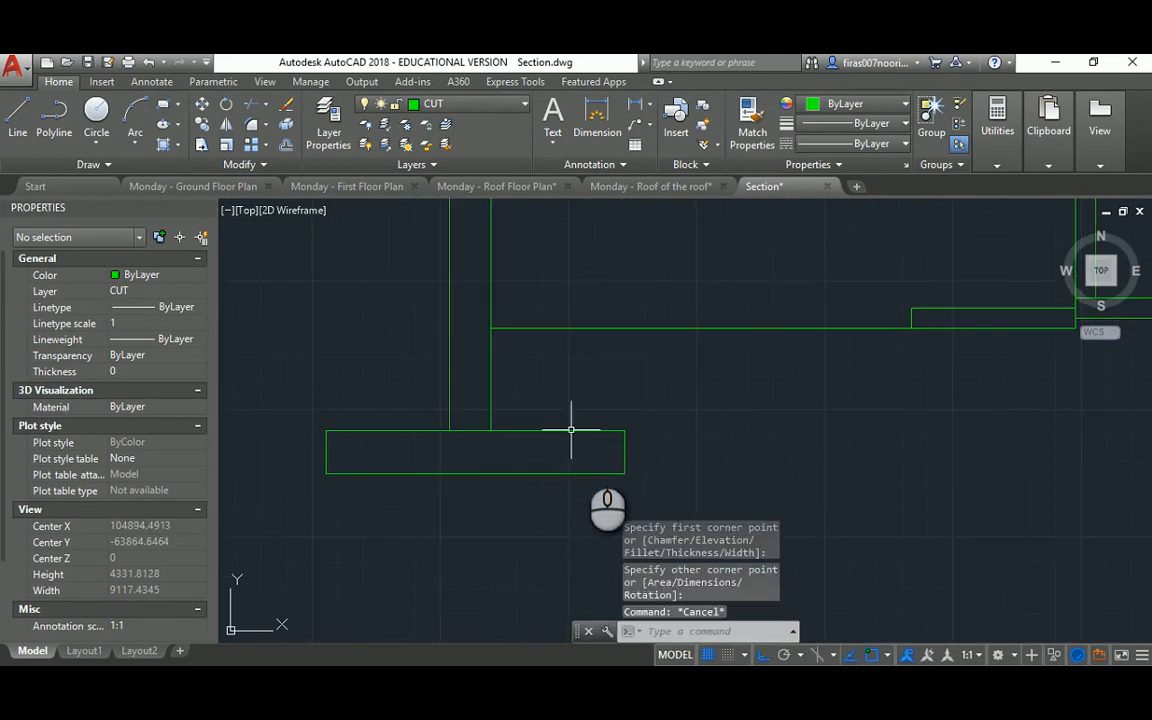
Step: Stretch the building-side edge of the footing rectangle inward towards the boundary wall
type("s")
left_click(658, 406)
left_click(590, 491)
key("space")
left_click(687, 383)
left_click(586, 393)
key("Escape")
key("Escape")
Step: Stretch the outer edge of the footing rectangle inward in two passes, closer to the boundary wall
type("s")
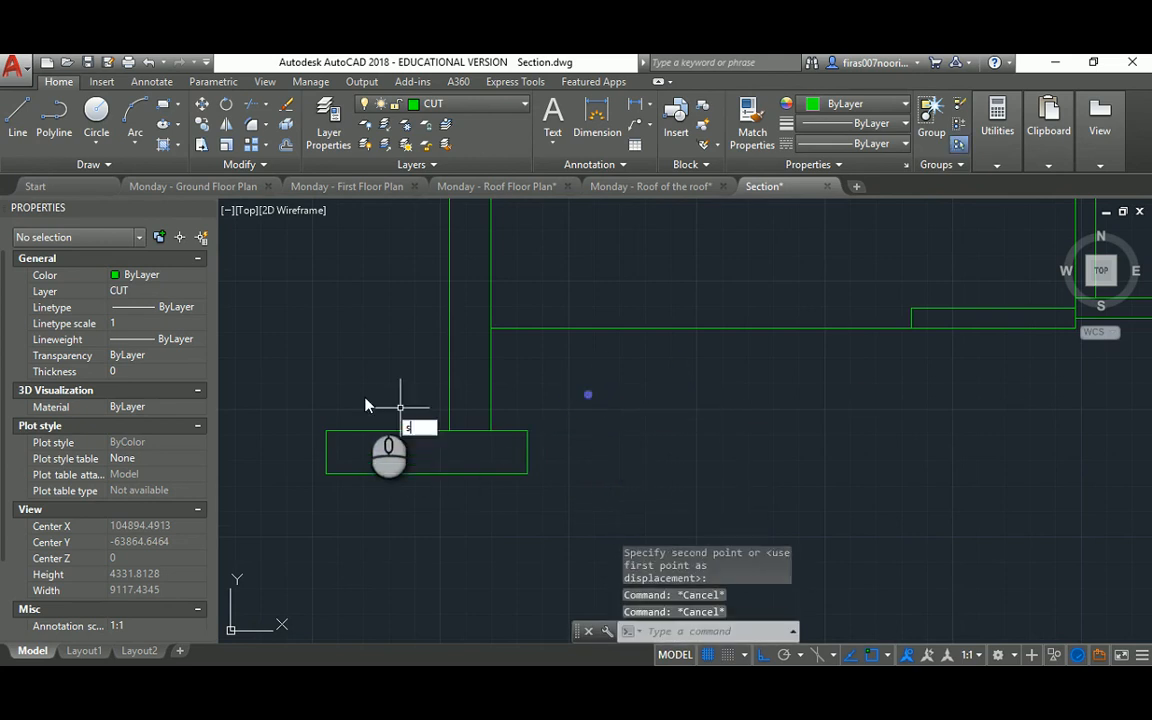
key("space")
left_click(329, 511)
left_click(400, 518)
key("Escape")
key("Escape")
key("Escape")
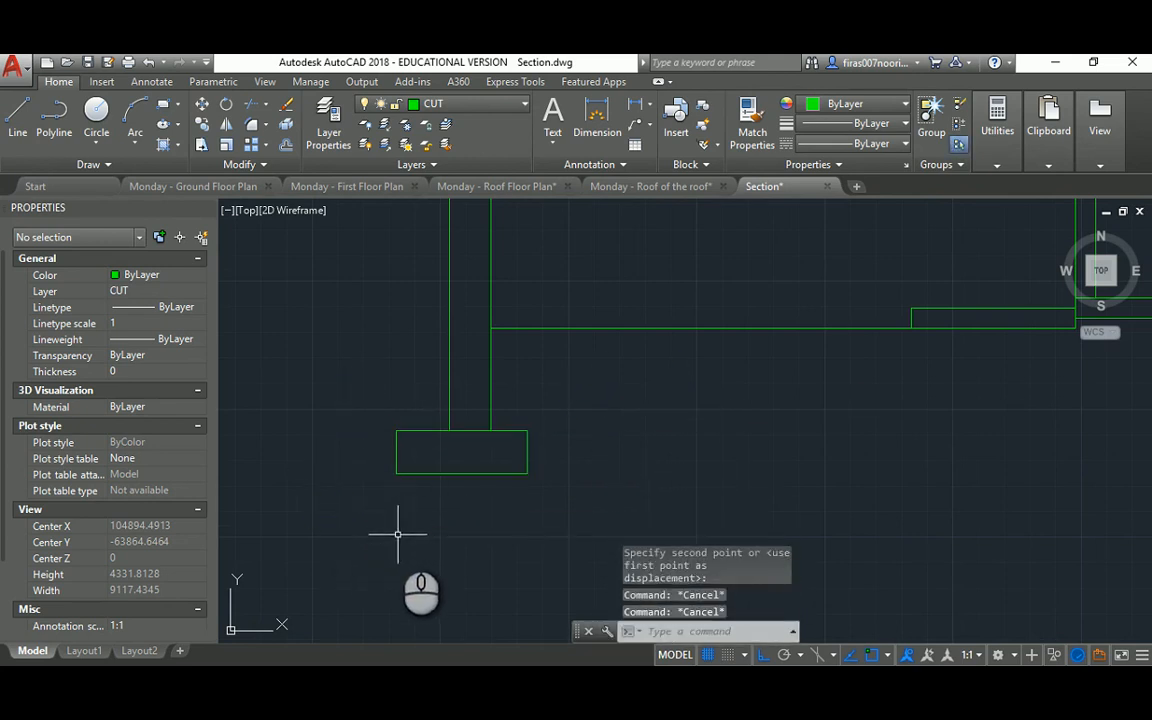
type("s")
left_click(430, 397)
left_click(367, 524)
key("Escape")
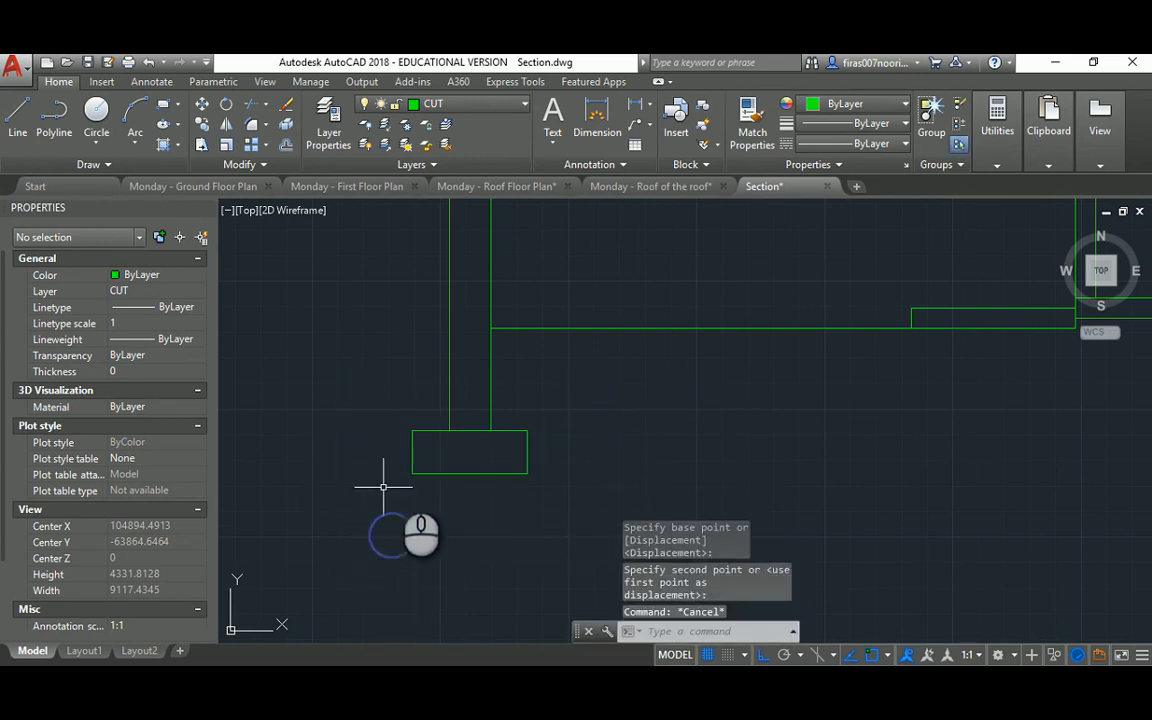
Step: Undo the stretches and the footing rectangle under the boundary wall
middle_click_drag(432, 484, 494, 532)
key("ctrl+z")
key("ctrl+z")
key("ctrl+z")
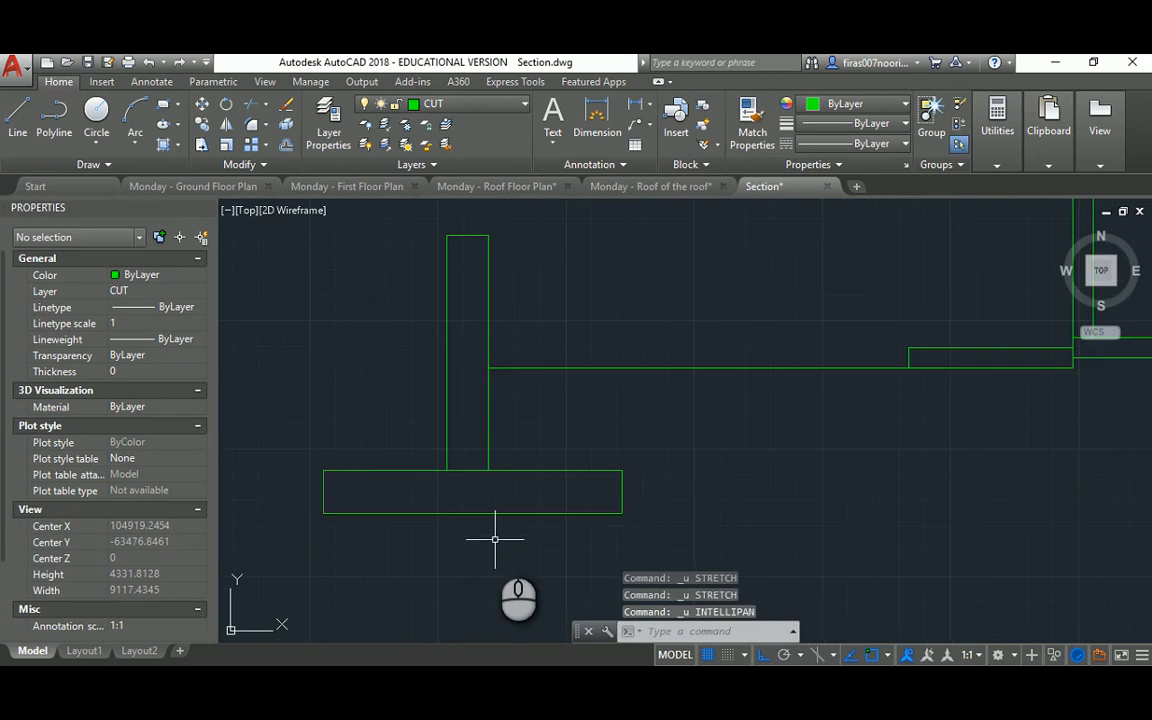
scroll(470, 510, "down", 5)
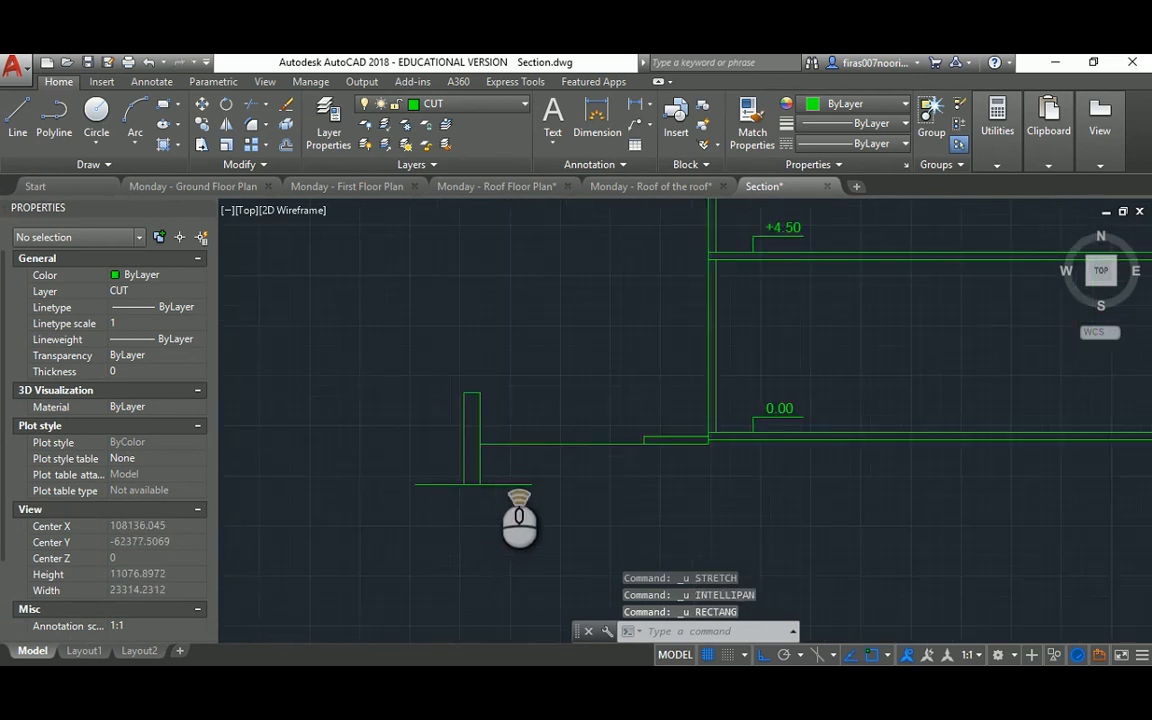
Step: Copy the footing line under the boundary wall horizontally to beneath the building's nearby exterior wall
scroll(495, 466, "up", 3)
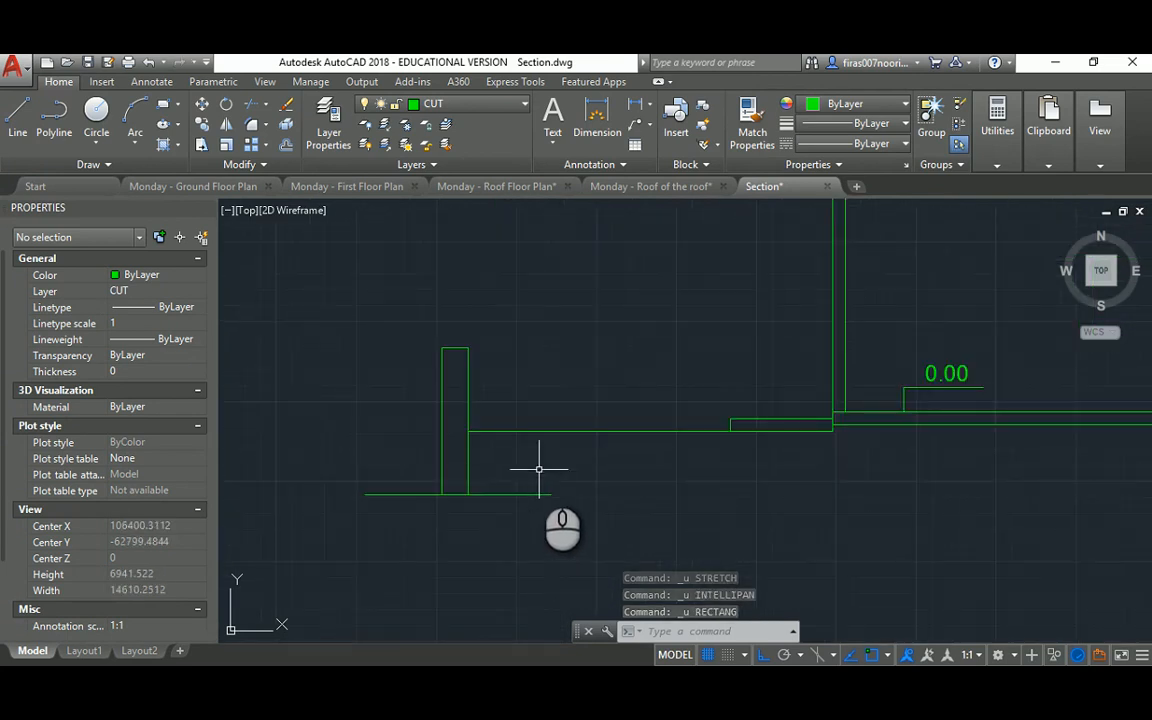
scroll(520, 465, "down", 4)
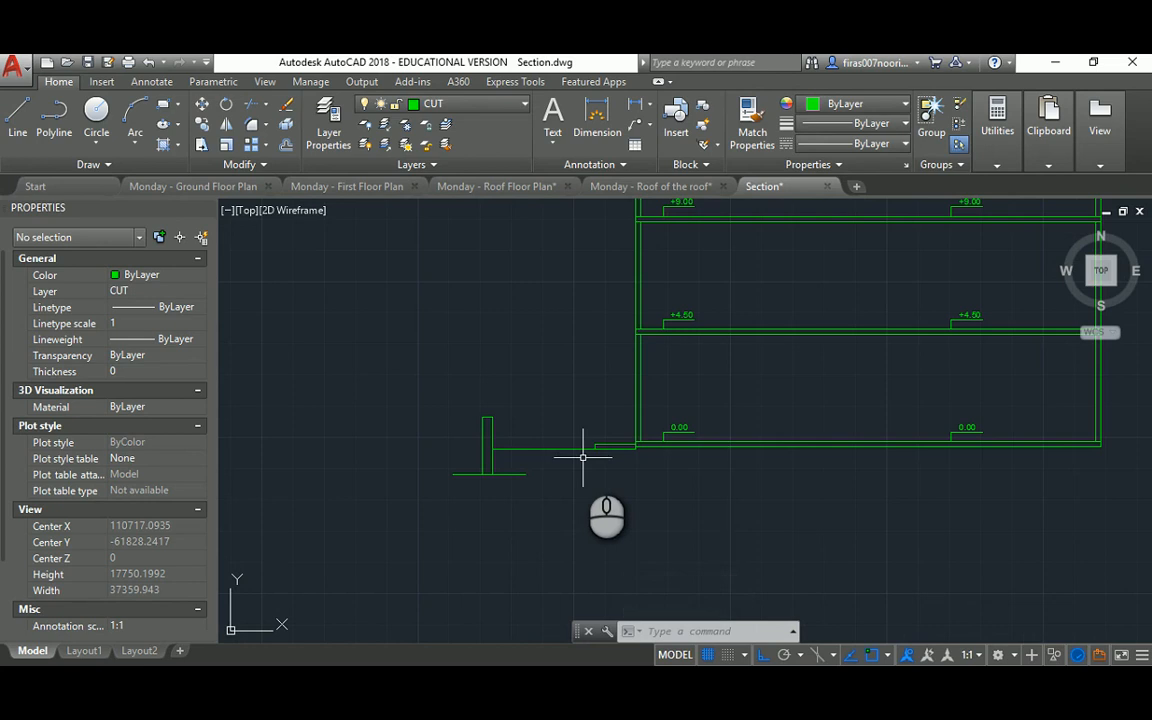
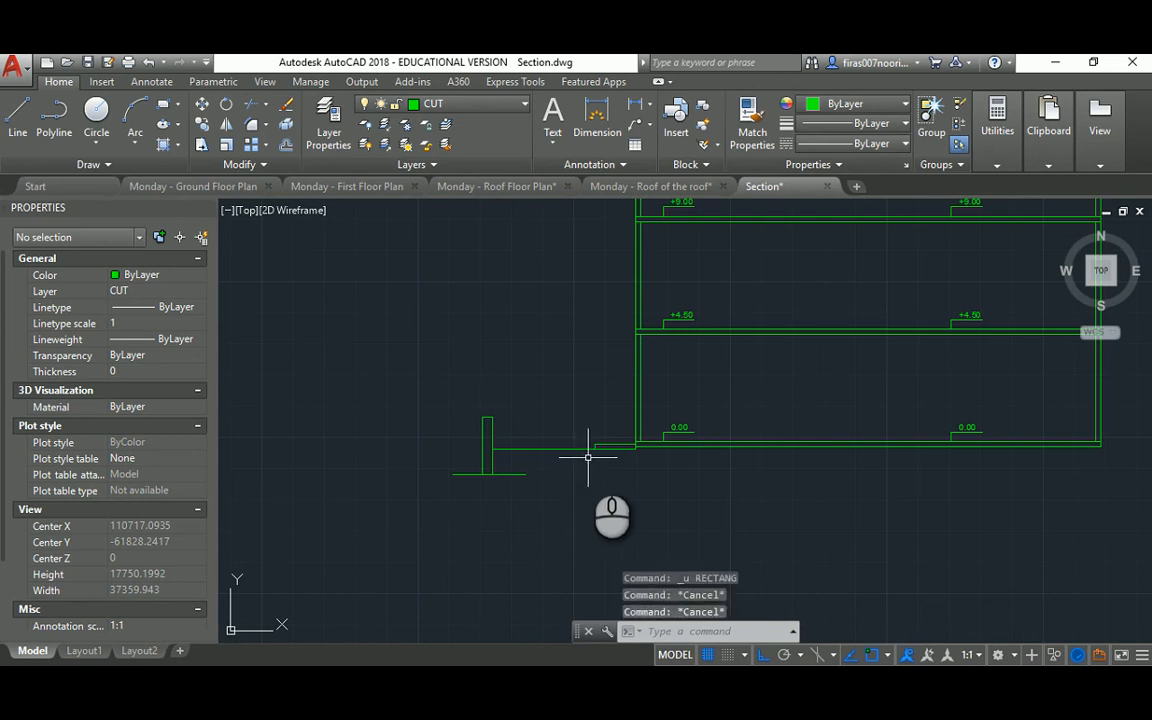
type("CO")
key("space")
left_click(533, 471)
left_click(514, 497)
key("space")
left_click(490, 540)
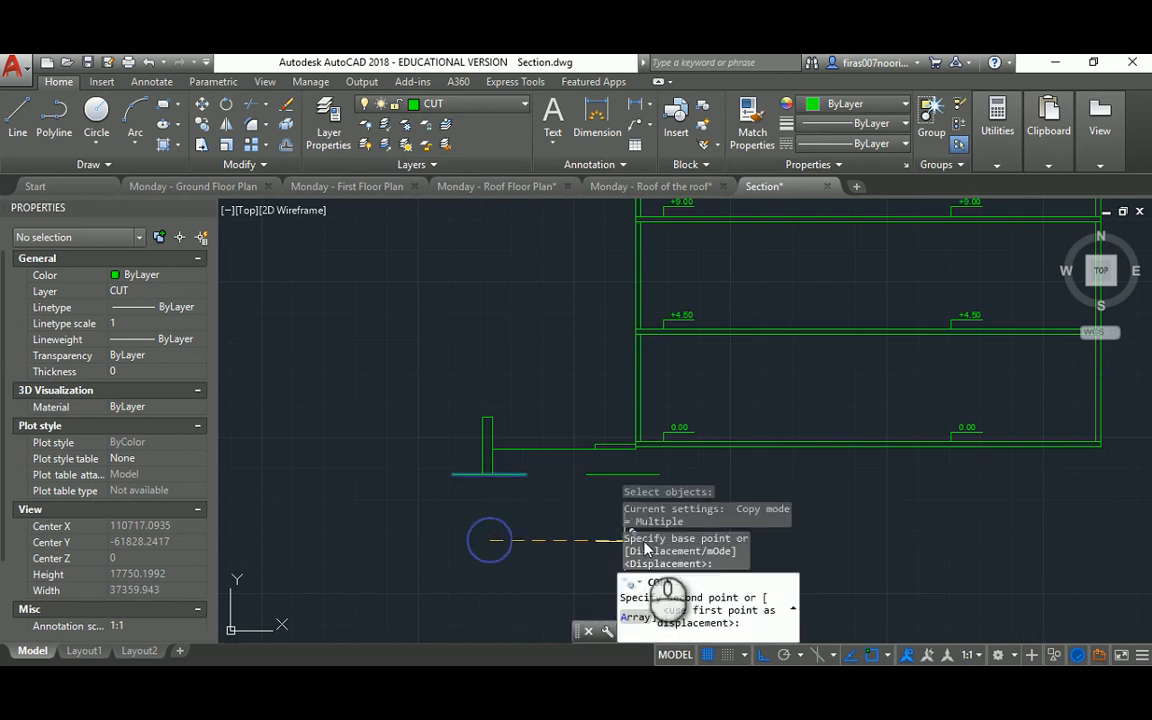
middle_click_drag(603, 515, 466, 476)
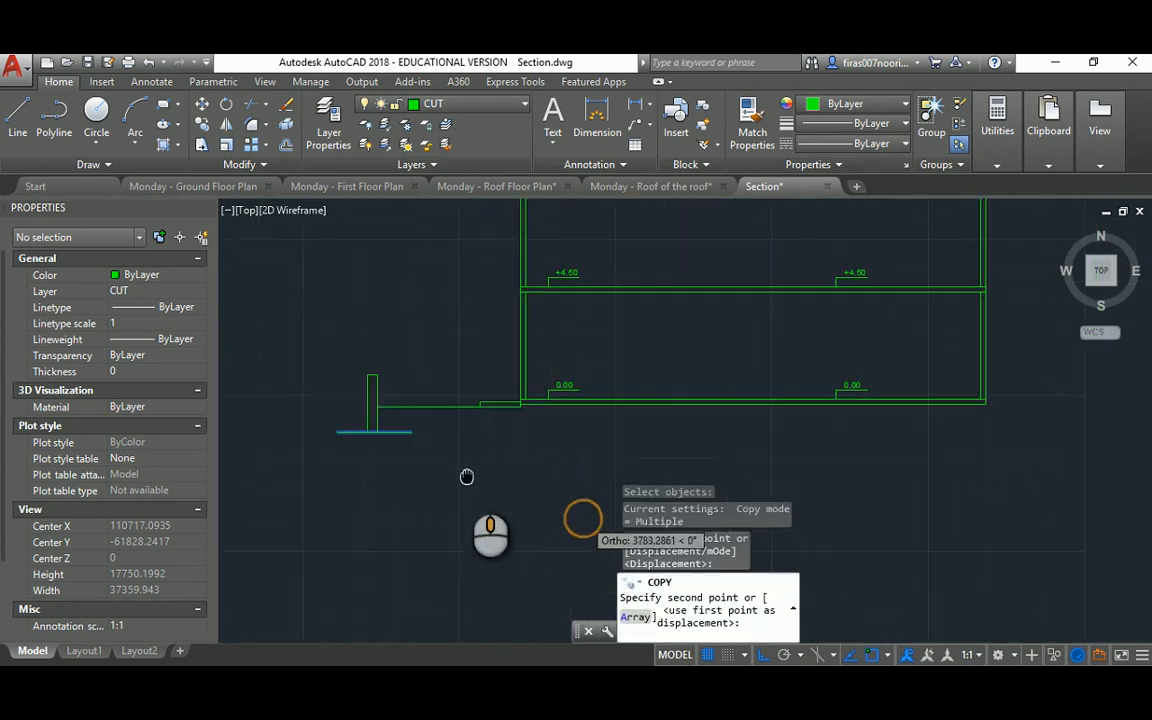
left_click(523, 491)
key("Escape")
Step: Copy the footing line under that exterior wall to beneath the opposite exterior wall, using matching wall corners as reference points
key("space")
left_click(525, 417)
left_click(509, 465)
key("space")
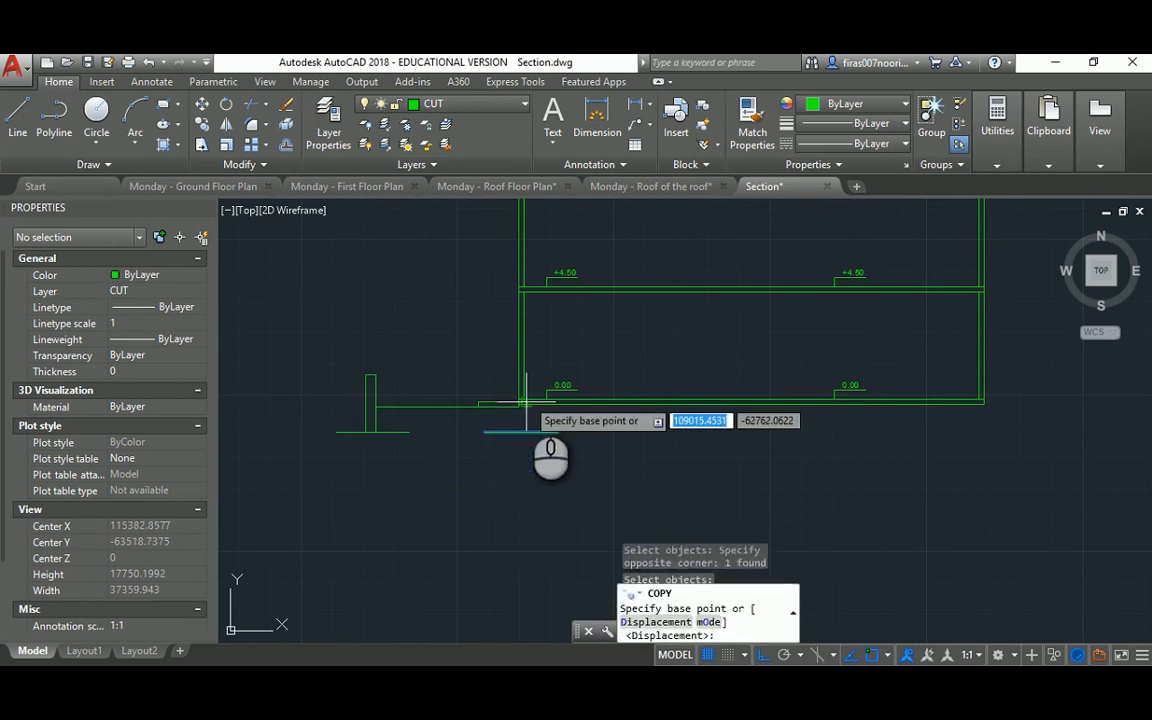
left_click(527, 398)
scroll(990, 400, "up", 2)
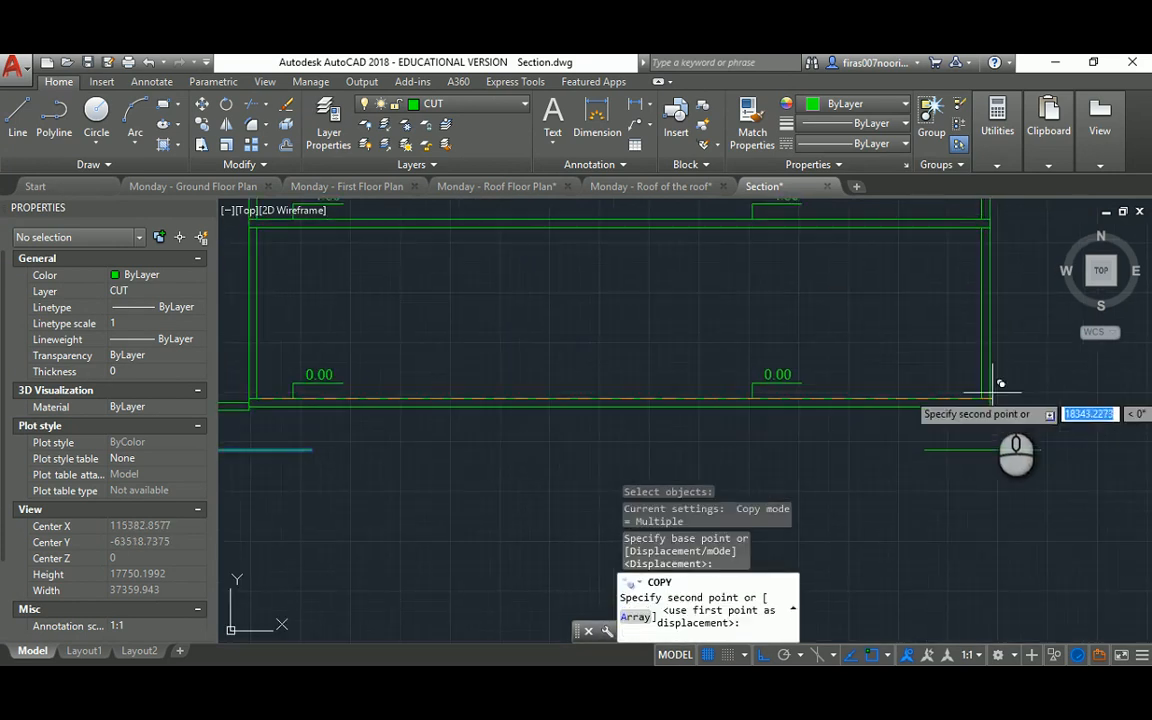
key("Escape")
key("Escape")
key("Escape")
Step: Extend both lines of the right exterior wall down to the copied footing line
scroll(988, 391, "up", 3)
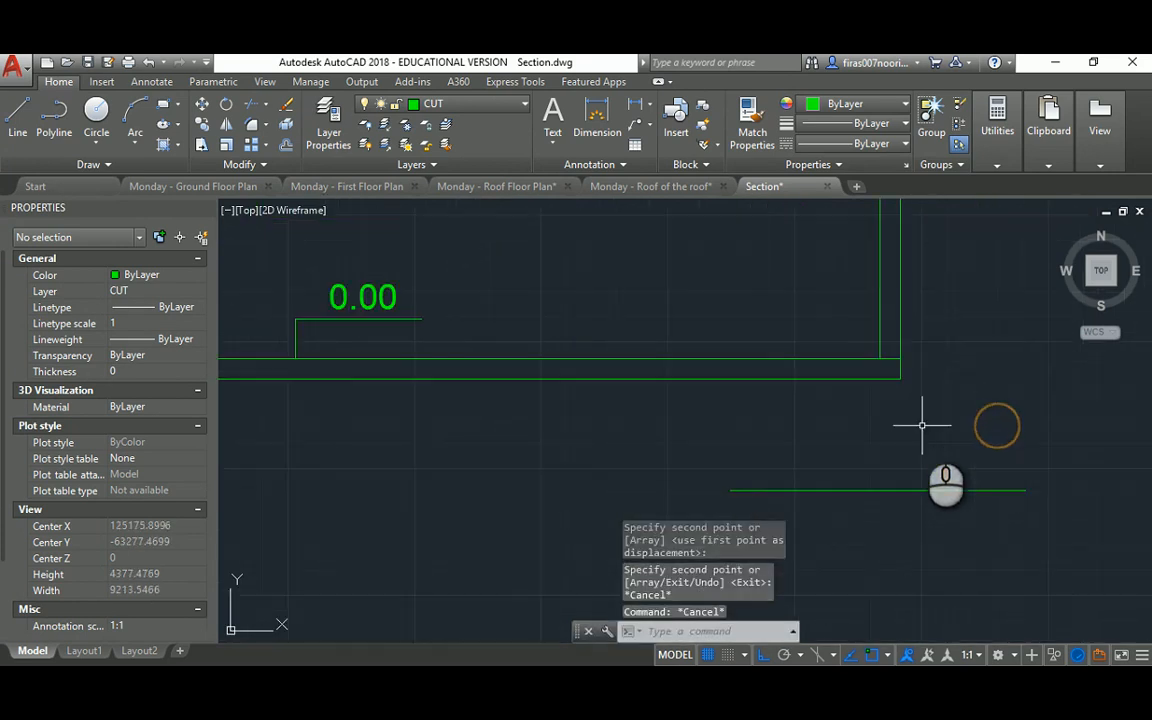
type("ex")
key("space")
key("space")
left_click(937, 331)
left_click(856, 329)
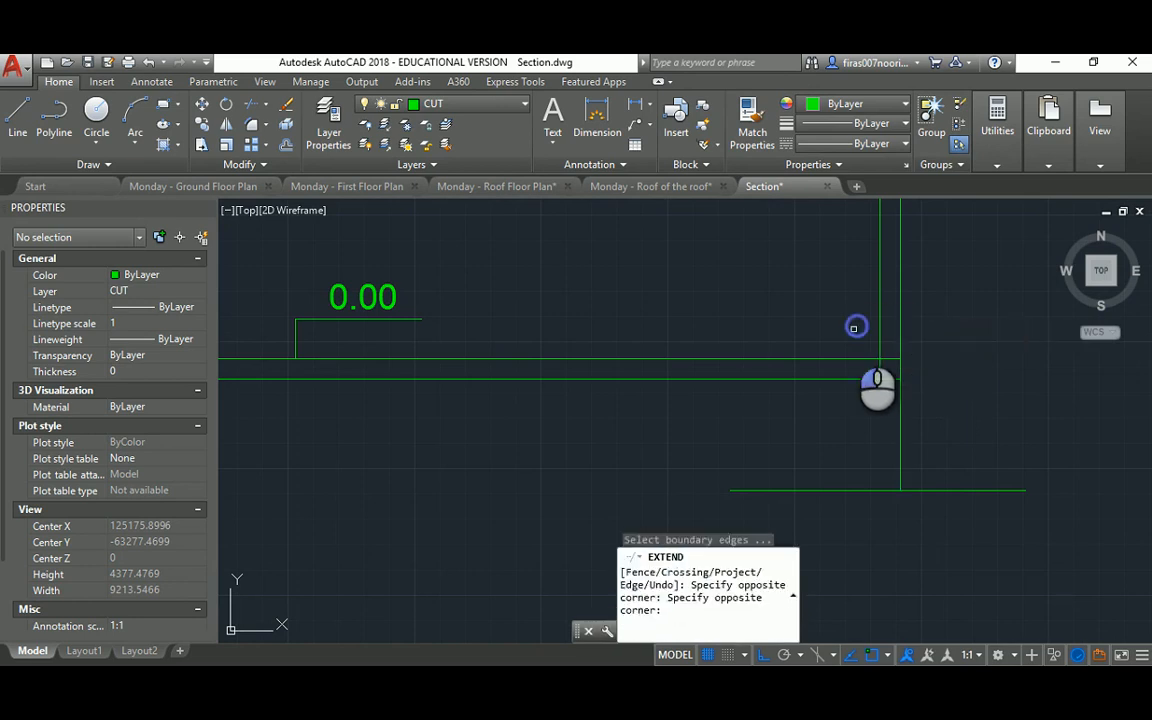
left_click(878, 325)
key("Escape")
key("Escape")
Step: Trim the right exterior wall's inner line where it crosses the ground floor slab
type("tr")
key("space")
key("space")
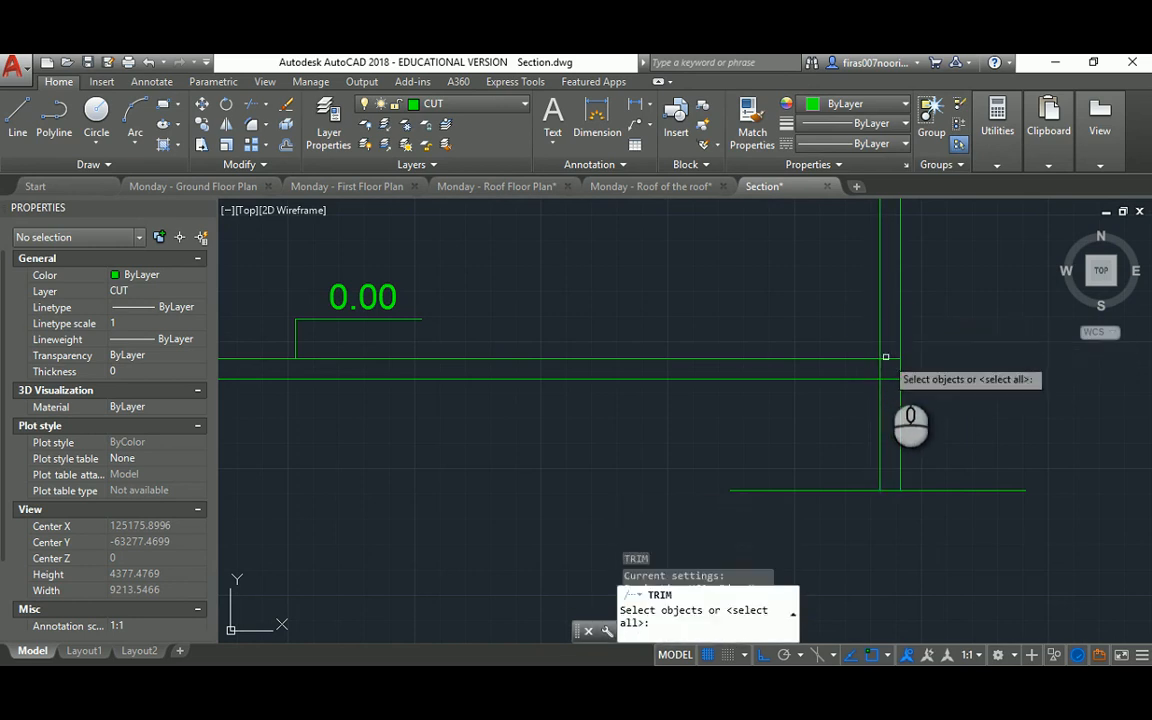
left_click(882, 369)
key("Escape")
Step: Extend both lines of the left exterior wall down to its footing line
scroll(882, 369, "down", 4)
middle_click_drag(606, 371, 639, 372)
scroll(514, 368, "up", 5)
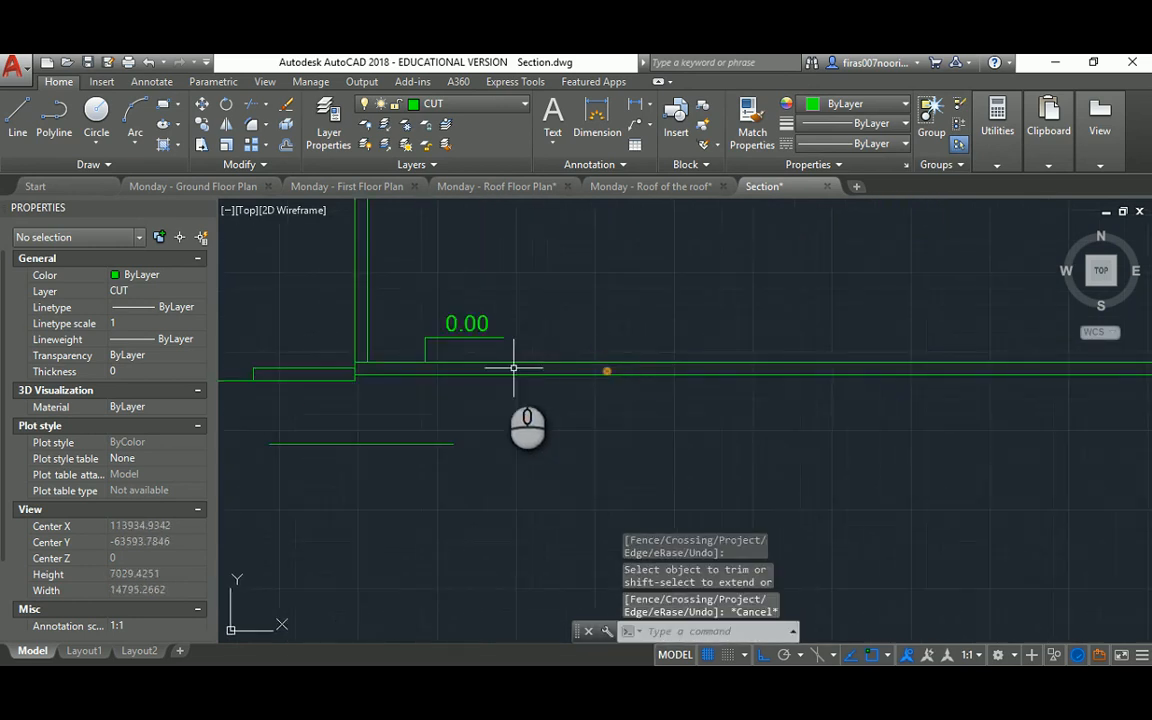
middle_click_drag(381, 368, 532, 378)
key("Escape")
type("ex")
key("space")
key("space")
left_click(519, 313)
left_click(365, 329)
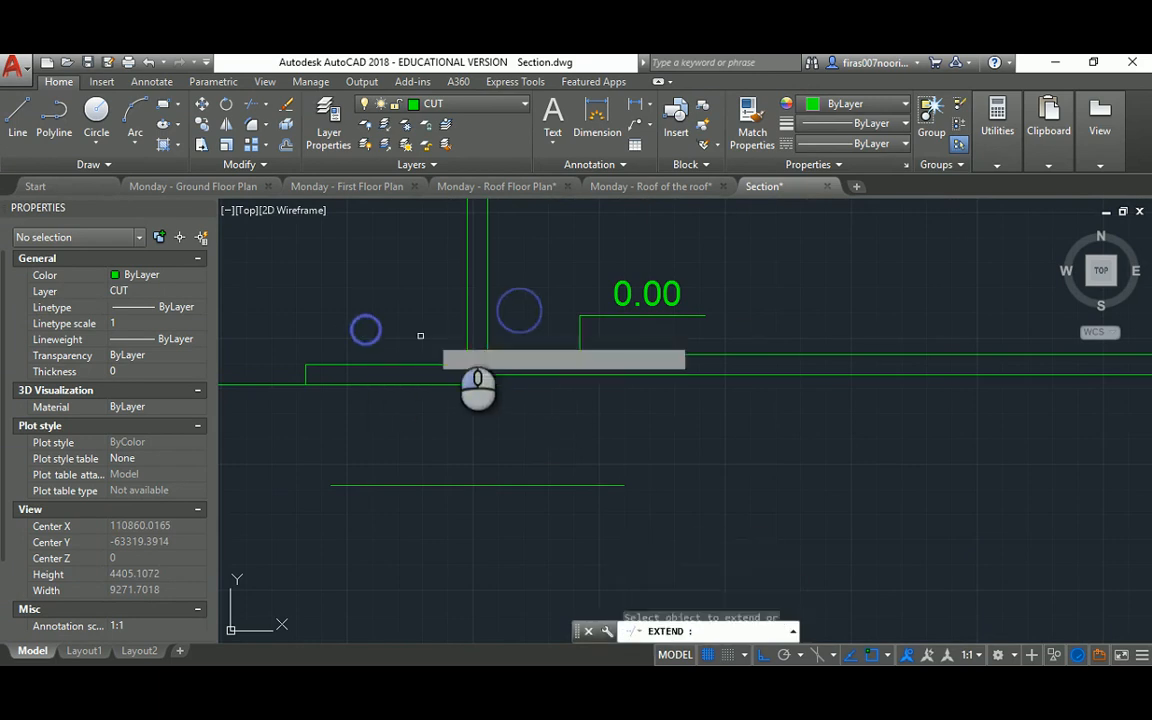
left_click(507, 317)
left_click(445, 332)
key("Escape")
key("Escape")
key("Escape")
Step: Trim the left exterior wall's inner line where it crosses the ground floor slab
type("tr")
key("space")
key("space")
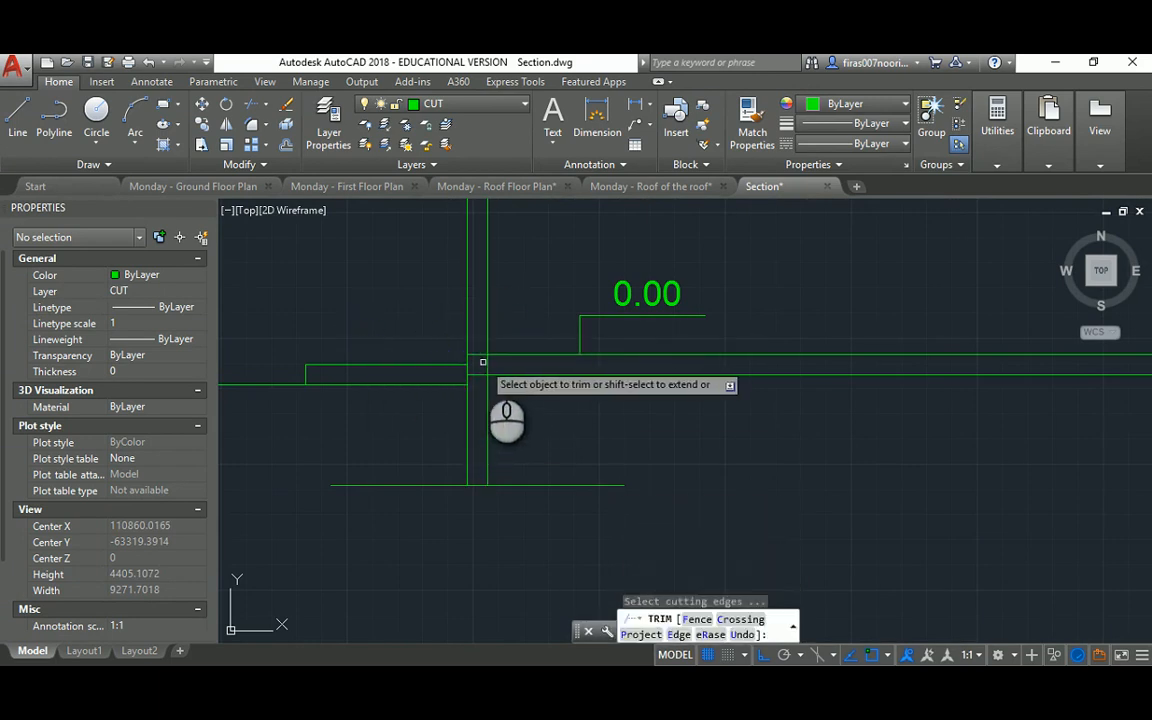
left_click(486, 363)
key("Escape")
key("Escape")
scroll(478, 384, "down", 3)
key("Escape")
key("Escape")
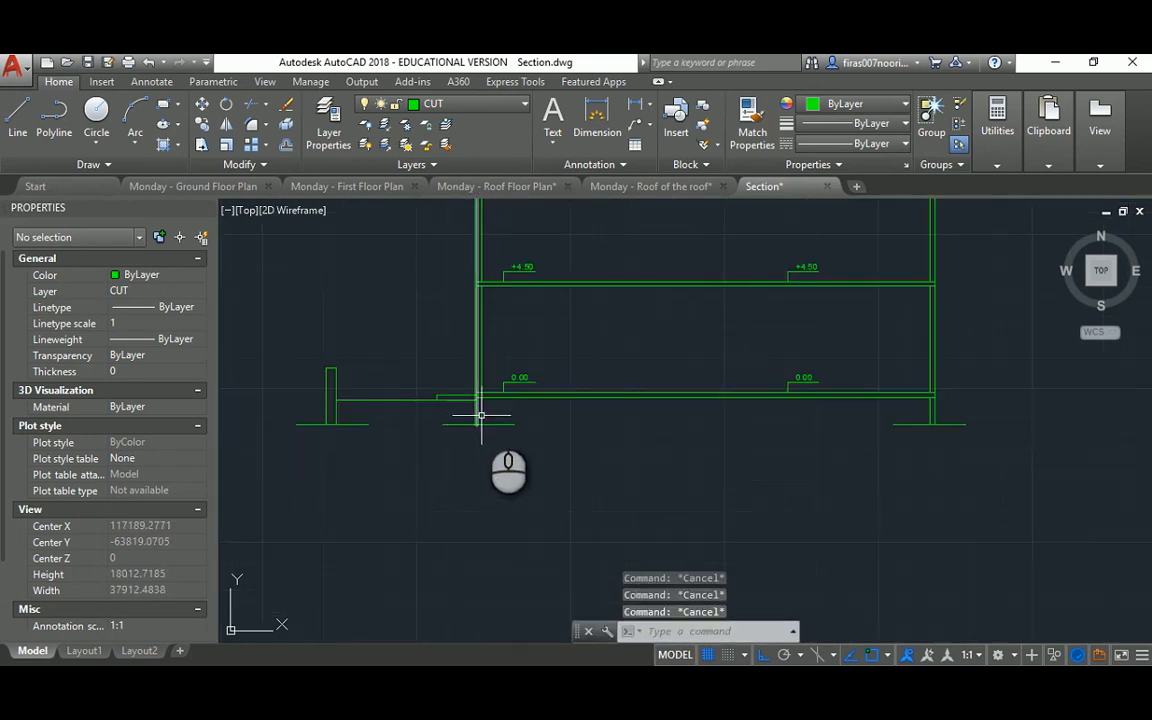
Step: Stretch the wall bases and footing lines of the boundary wall and both exterior walls downward together
middle_click_drag(504, 395, 528, 387)
type("s")
key("space")
left_click(1011, 401)
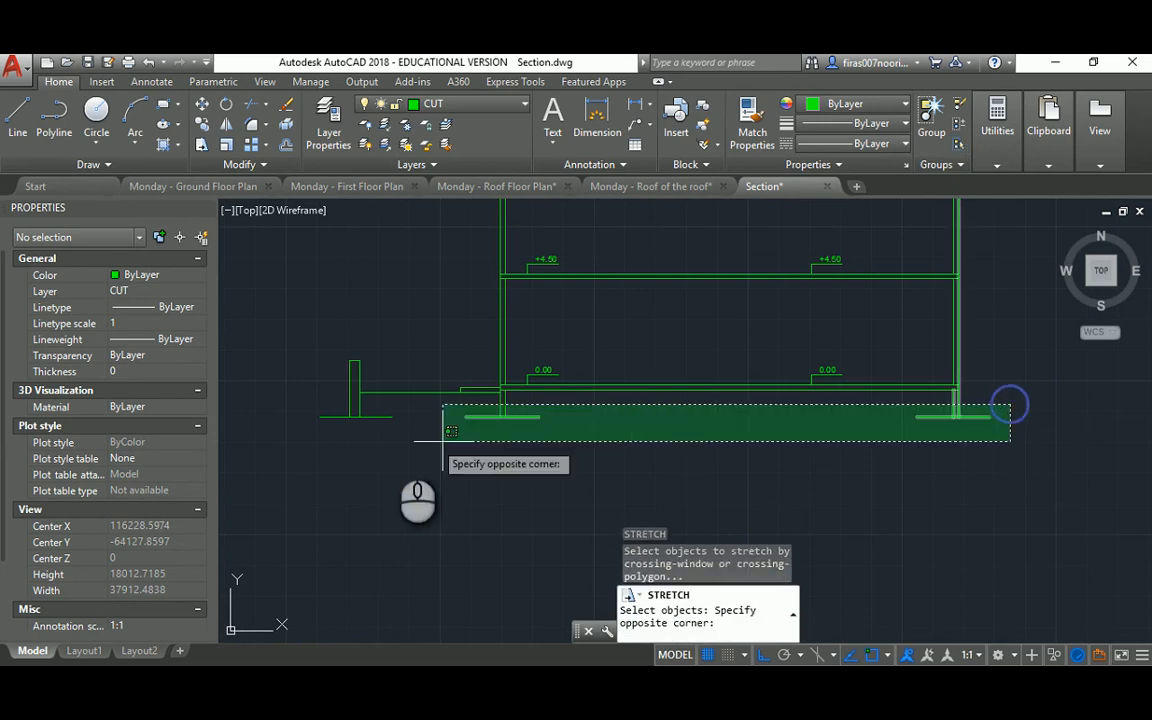
left_click(440, 442)
key("space")
left_click(395, 458)
key("Escape")
key("Escape")
key("Escape")
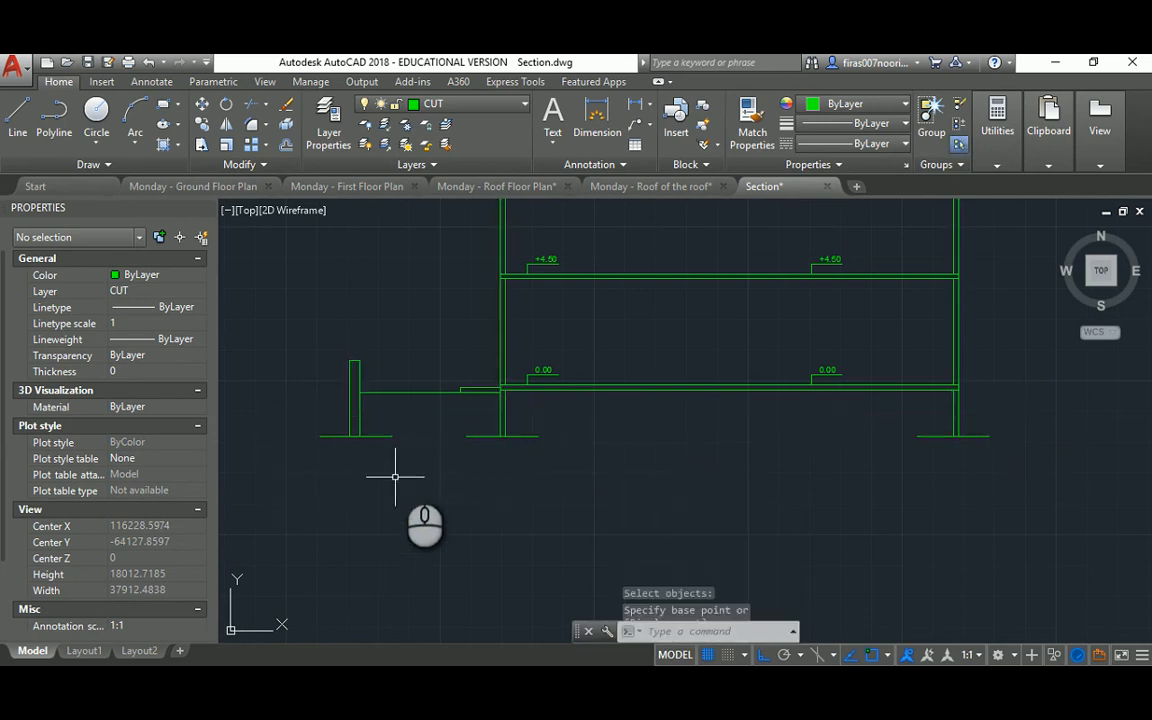
Step: Draw a vertical projection line from the ground floor plan's right paving edge at section line A down past the section
scroll(460, 390, "down", 5)
scroll(485, 325, "down", 5)
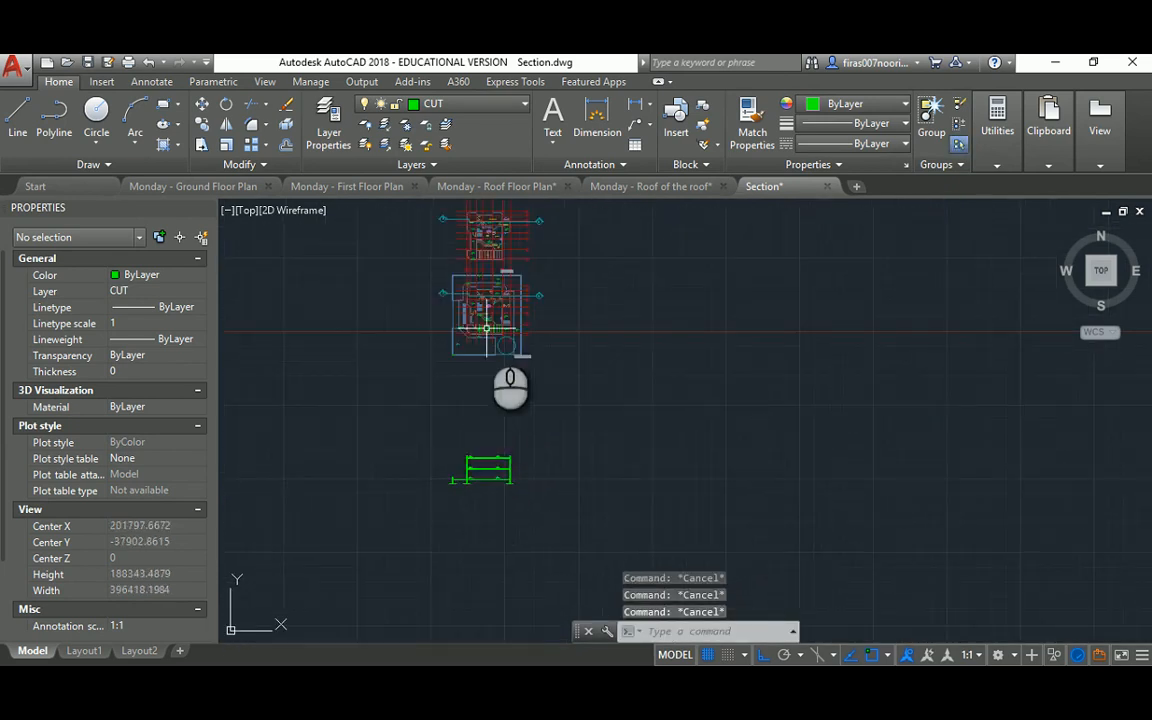
scroll(515, 268, "up", 8)
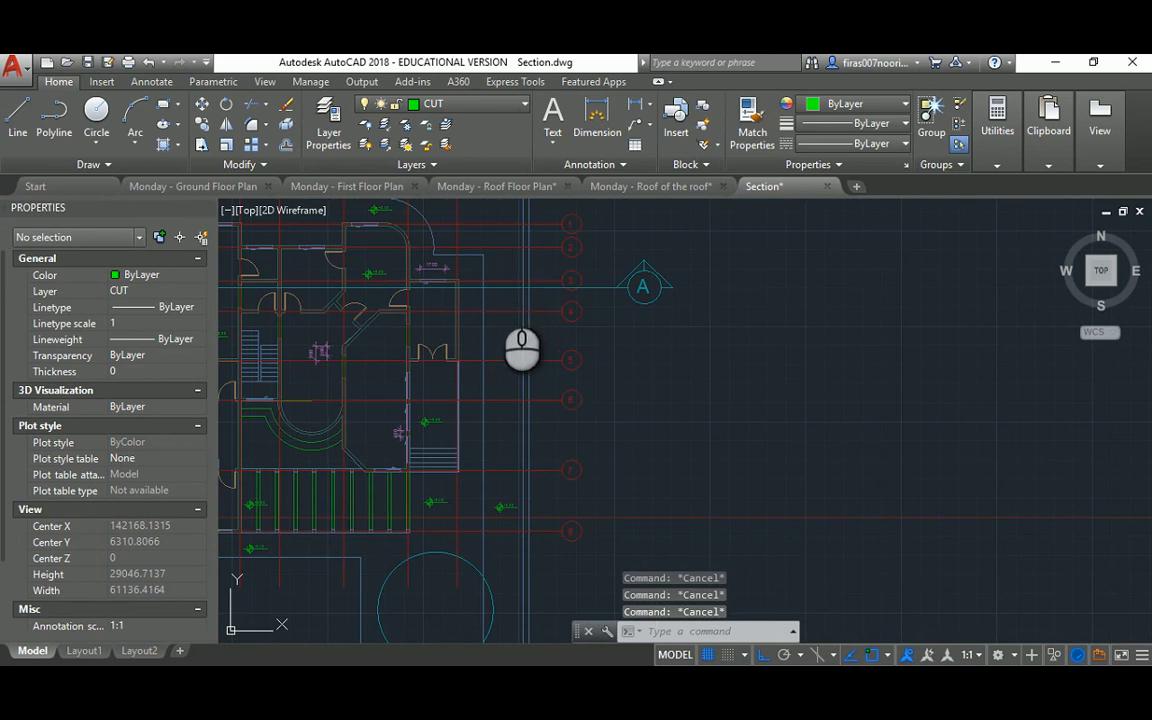
type("l")
key("space")
left_click(524, 288)
scroll(500, 300, "down", 6)
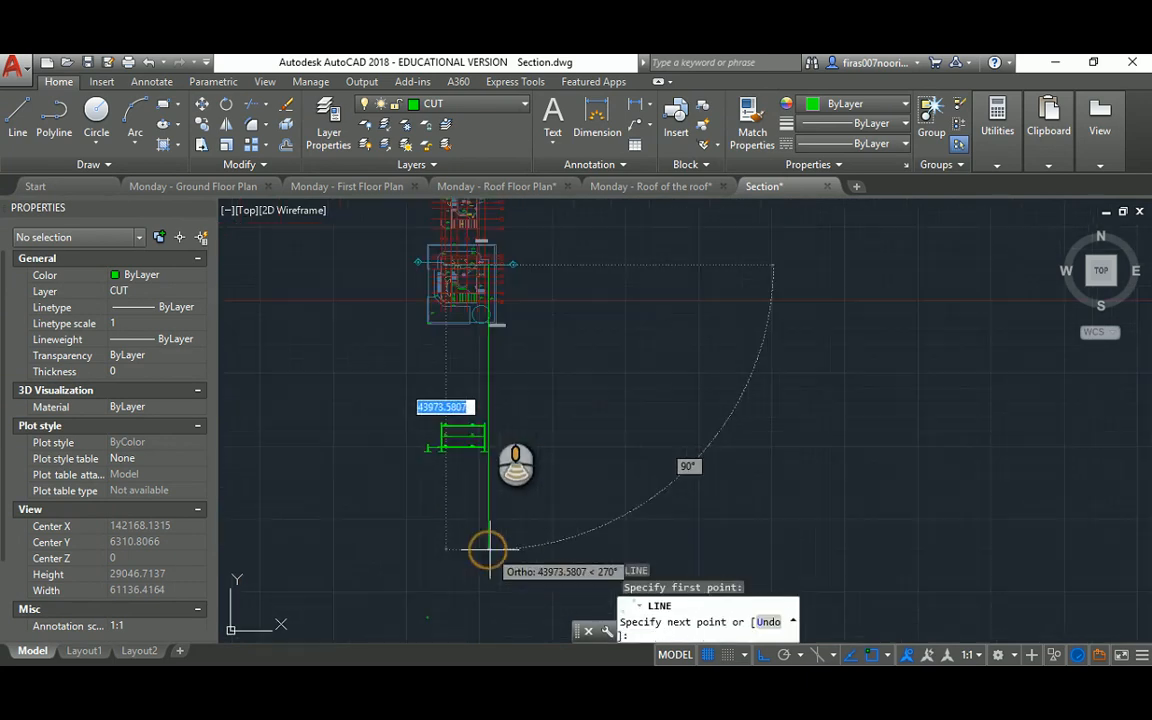
key("Escape")
key("Escape")
key("Escape")
key("Escape")
Step: Delete the stray object below the section drawing
middle_click_drag(476, 527, 400, 375)
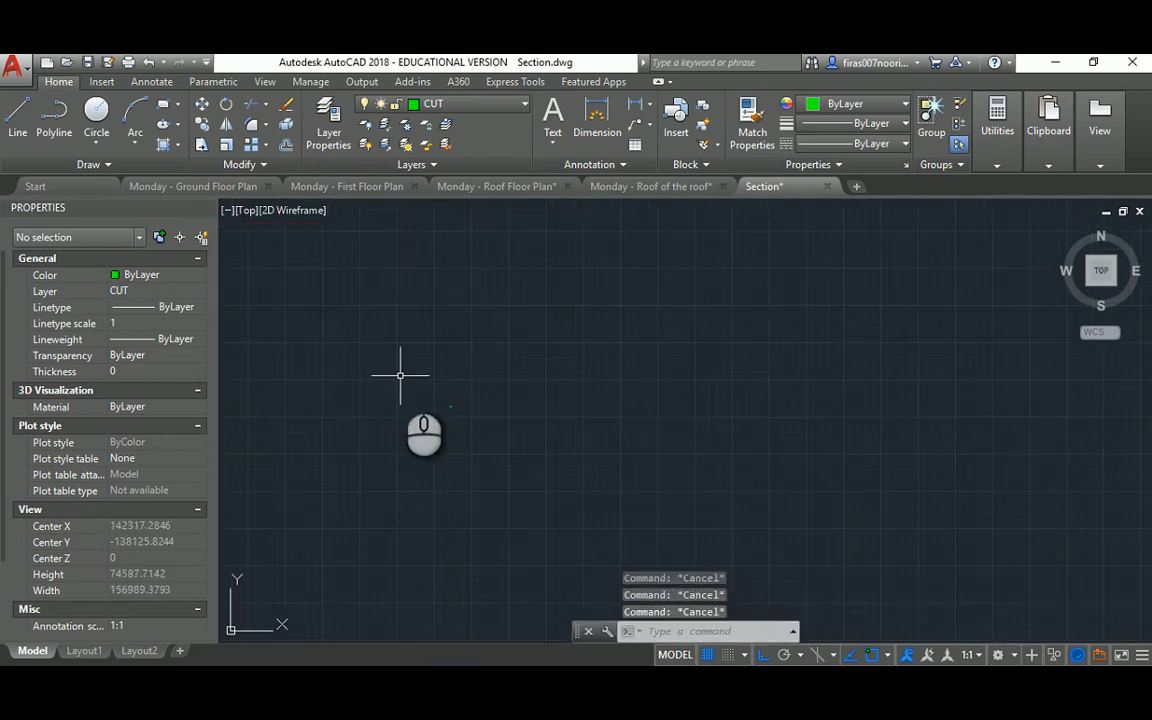
left_click(400, 375)
left_click(498, 458)
key("Delete")
scroll(499, 452, "down", 2)
middle_click_drag(499, 357, 506, 542)
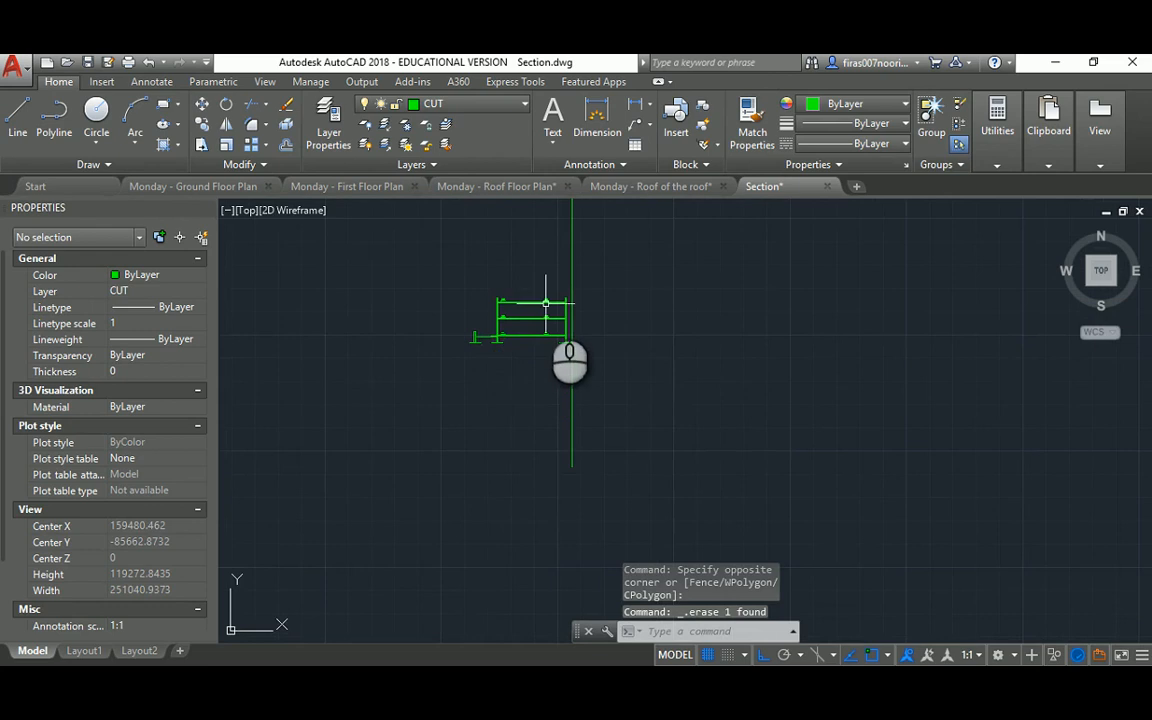
Step: Copy the projection line from the paving edge to both faces of the right boundary wall on the ground floor plan
middle_click_drag(546, 302, 540, 500)
key("Return")
middle_click_drag(576, 362, 576, 444)
left_click(602, 483)
left_click(543, 442)
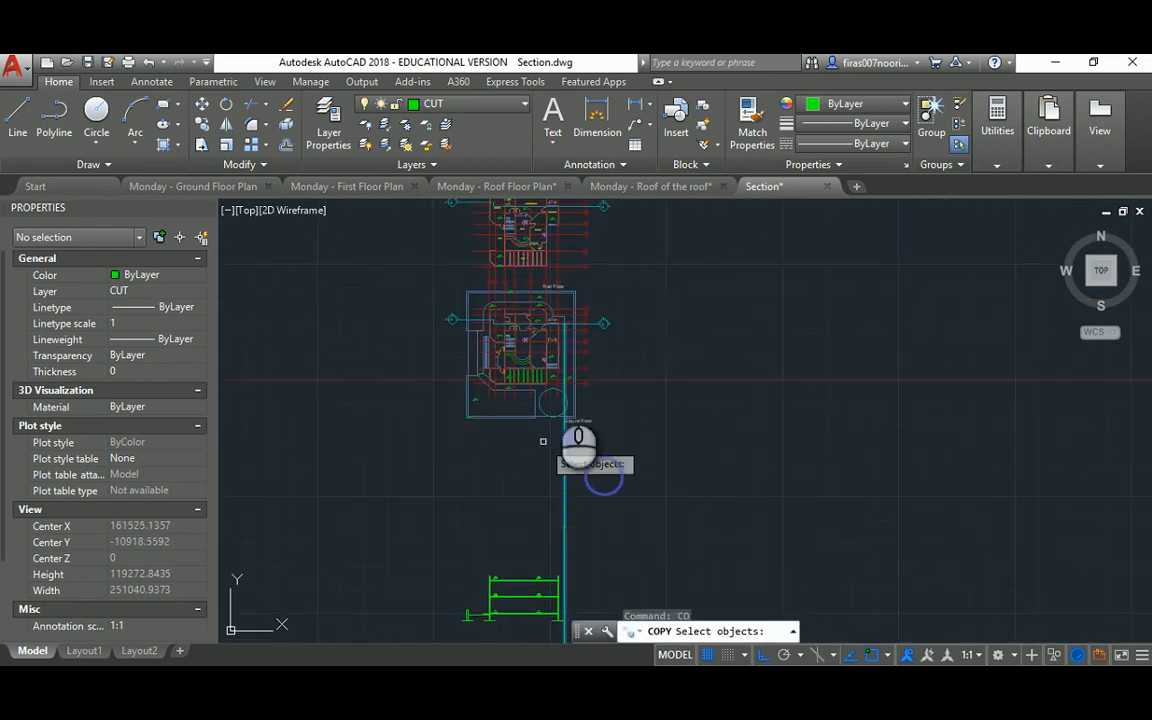
scroll(568, 320, "up", 8)
key("Return")
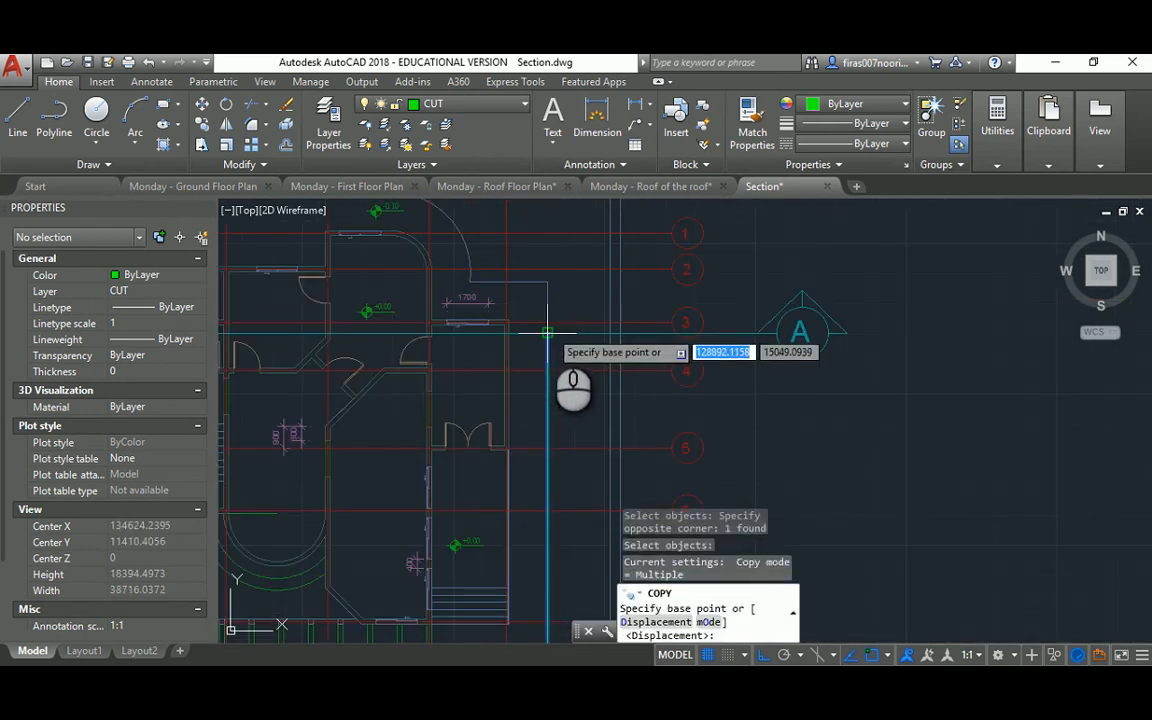
left_click(548, 334)
left_click(636, 386)
scroll(640, 375, "down", 12)
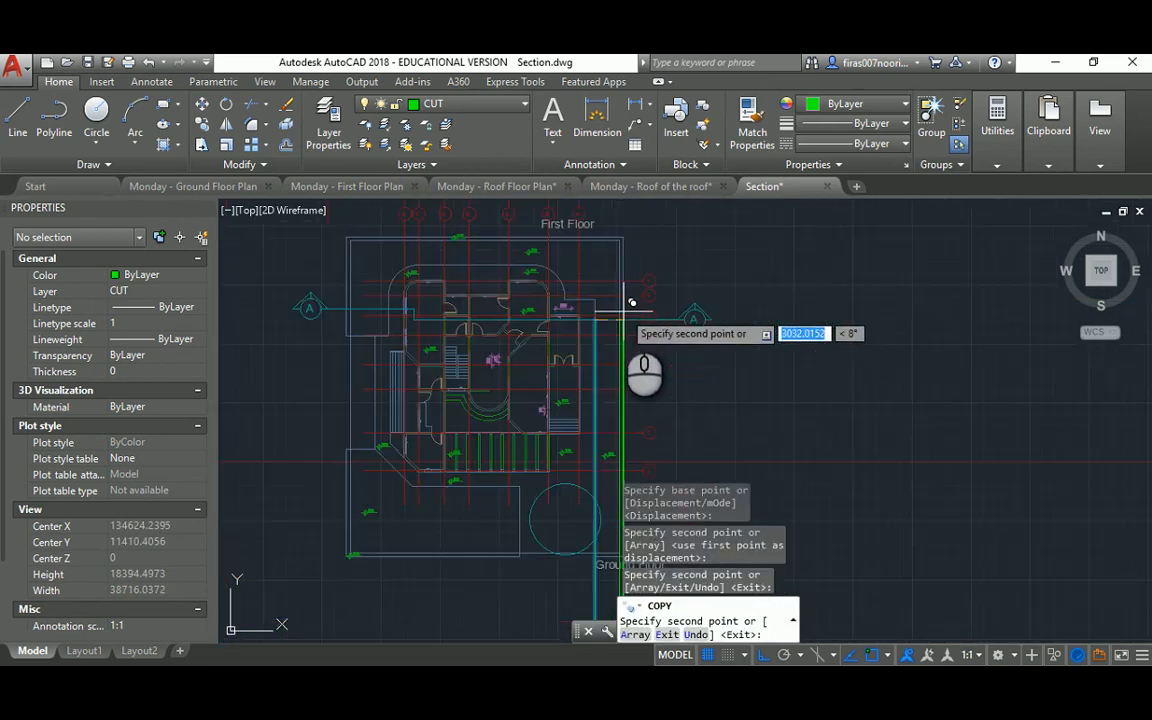
key("Escape")
Step: Mirror the left paving, ground line, boundary wall and footing about the building's vertical centreline, keeping the originals
scroll(583, 408, "up", 10)
middle_click_drag(547, 334, 553, 374)
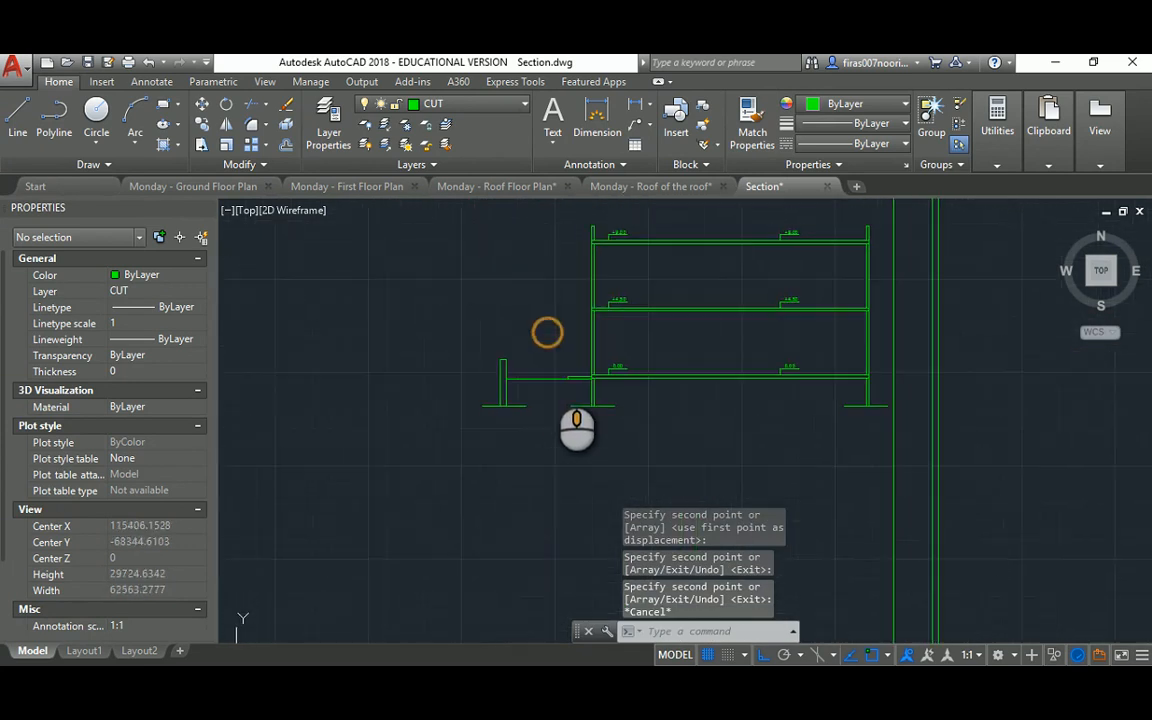
key("Escape")
type("mi")
key("Return")
scroll(555, 350, "up", 4)
left_click(610, 377)
left_click(576, 424)
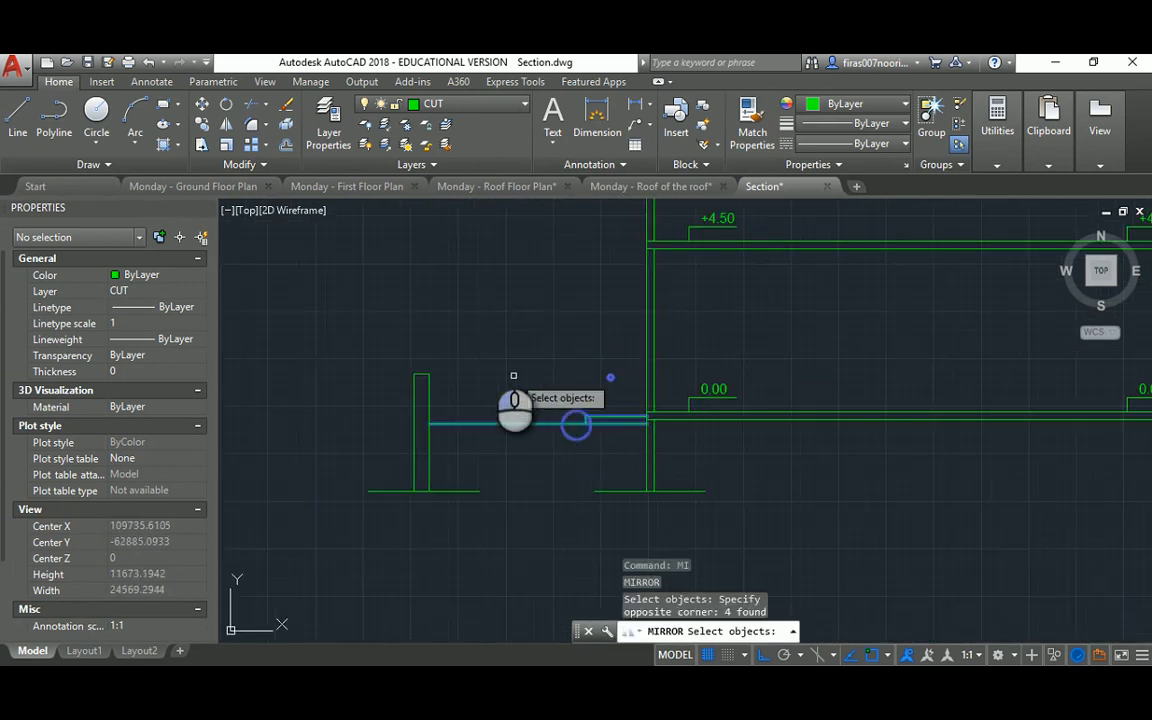
left_click(473, 311)
left_click(346, 516)
scroll(348, 498, "down", 5)
key("Return")
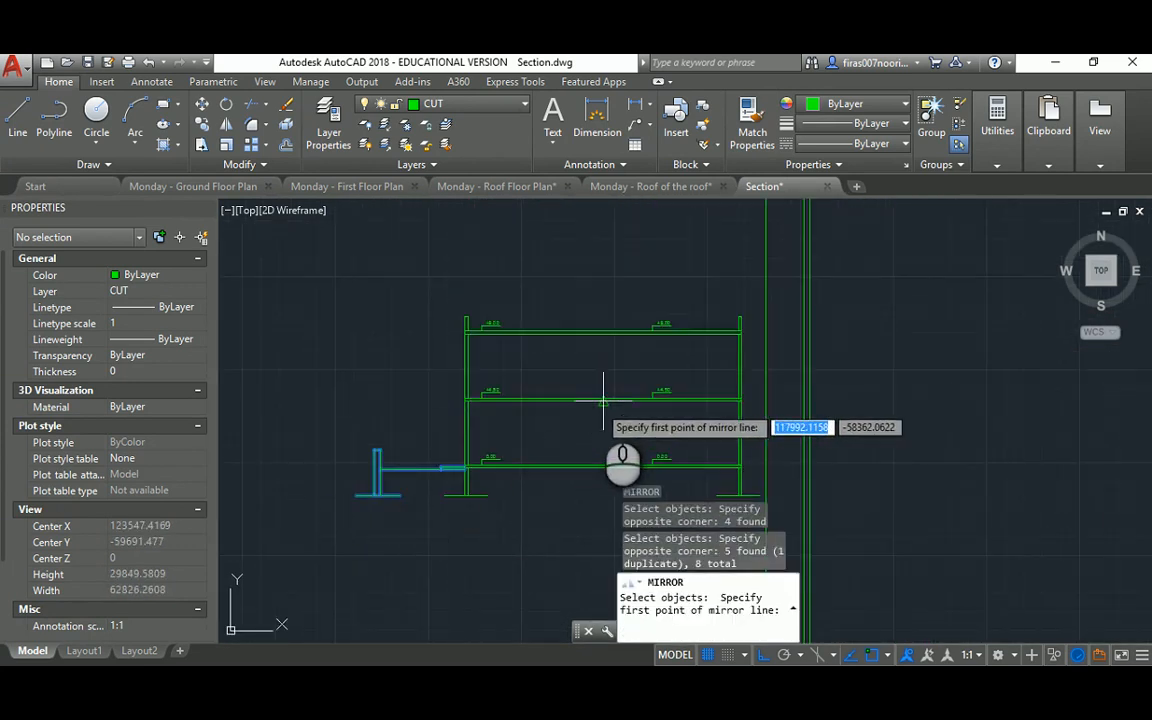
left_click(603, 399)
left_click(599, 430)
key("Escape")
Step: Stretch the mirrored boundary wall, footing and ground line inward so the wall aligns with its projection lines
scroll(630, 450, "up", 3)
scroll(670, 402, "up", 4)
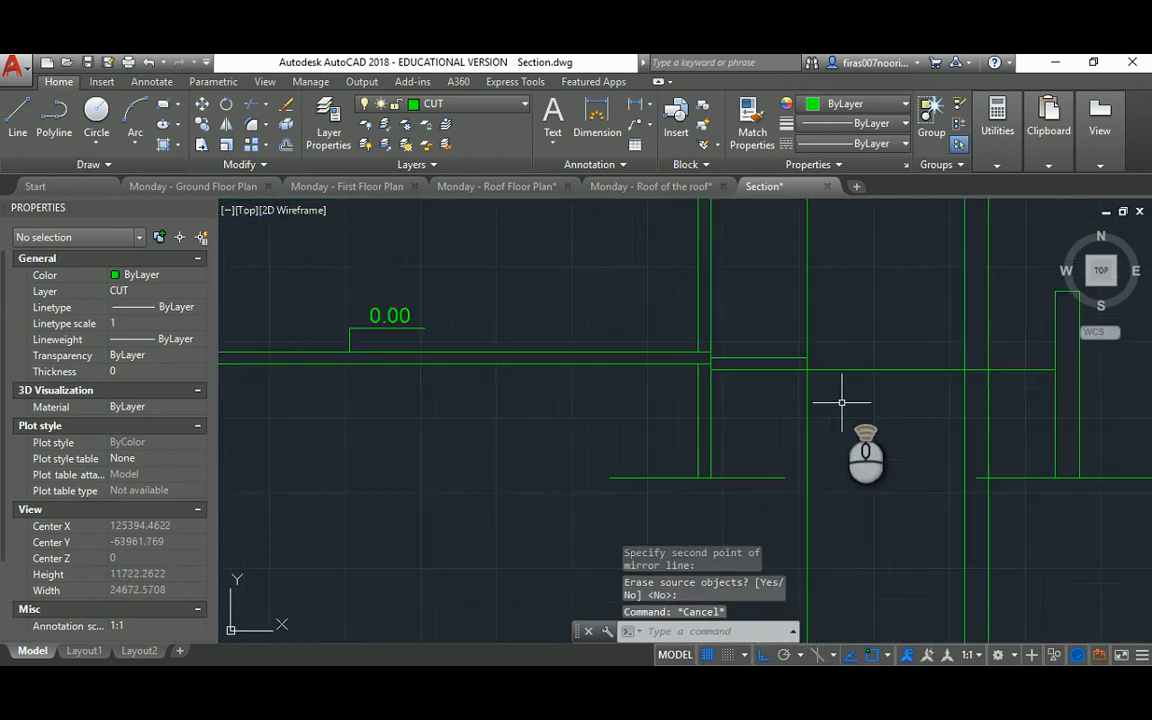
middle_click_drag(841, 401, 606, 354)
scroll(606, 354, "down", 2)
type("s")
key("Return")
left_click(880, 261)
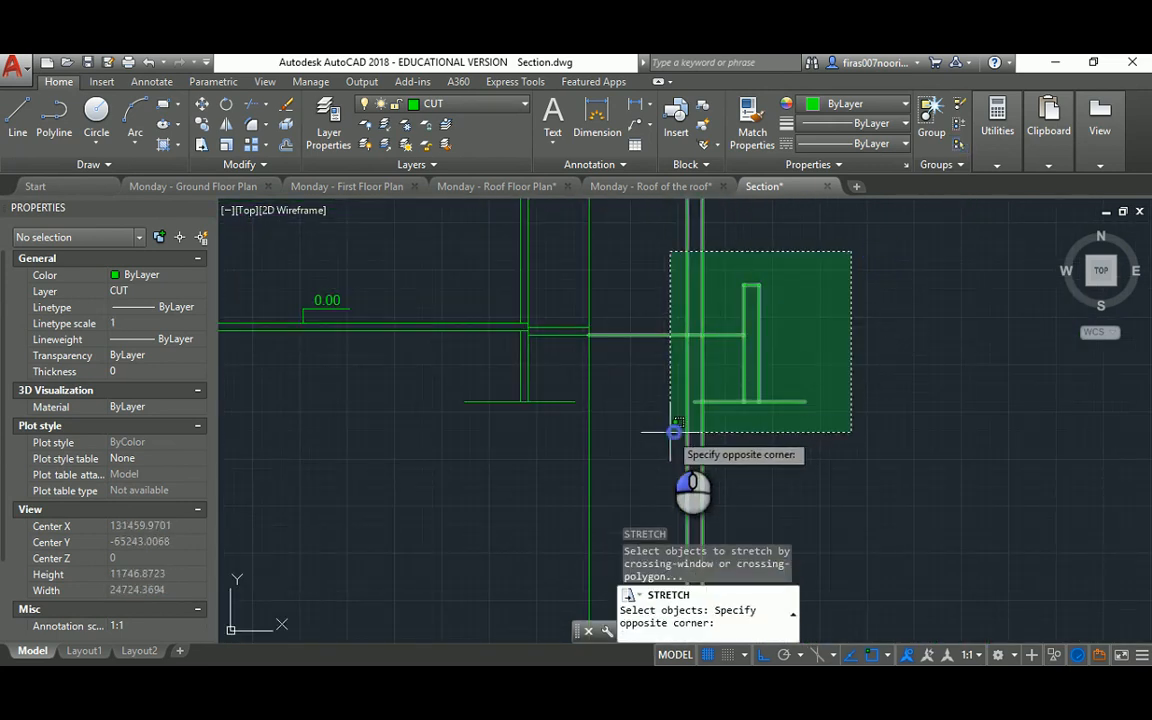
left_click(673, 432)
left_click(743, 425, "shift")
left_click(665, 431, "shift")
key("Return")
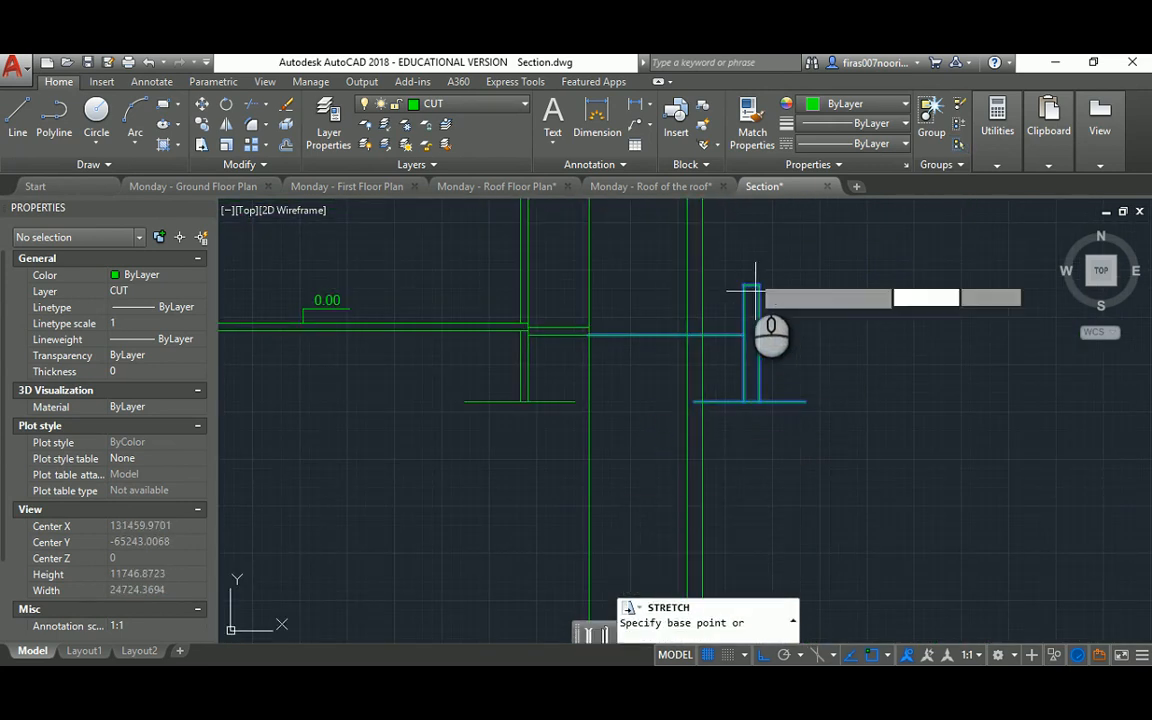
left_click(743, 285)
left_click(688, 284)
scroll(687, 277, "down", 2)
key("Escape")
key("Escape")
key("Escape")
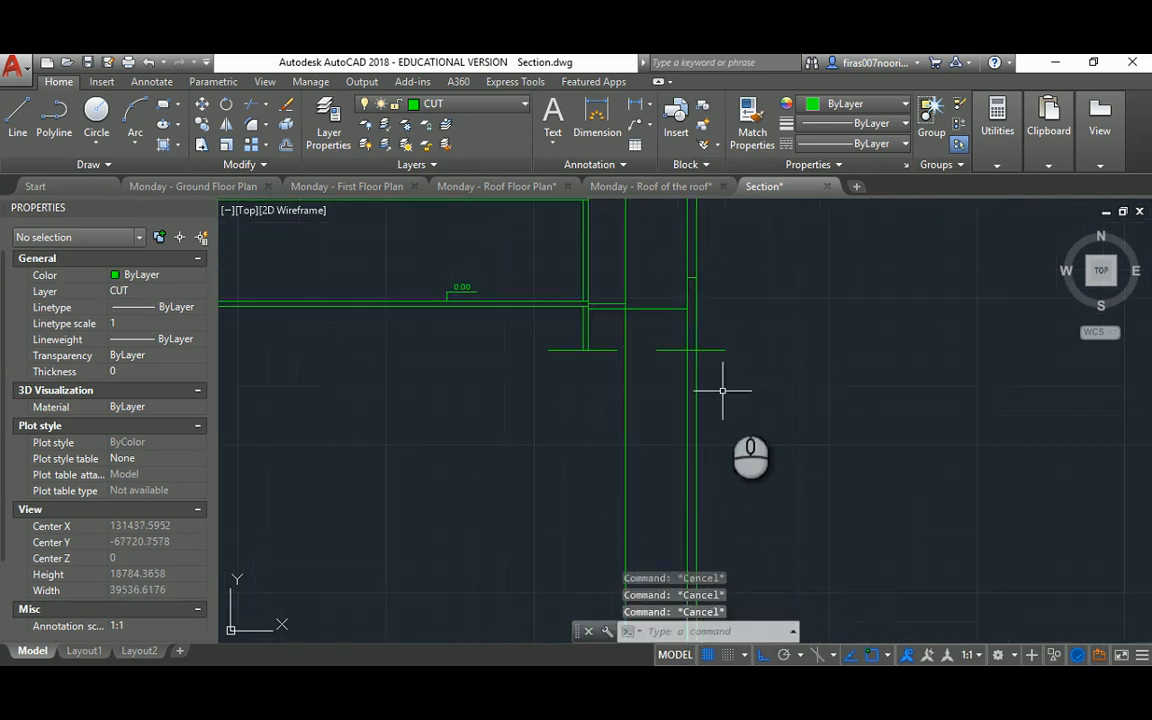
Step: Delete the three vertical projection lines on the right side of the section
left_click(740, 409)
left_click(604, 416)
key("Delete")
middle_click_drag(547, 349, 672, 426)
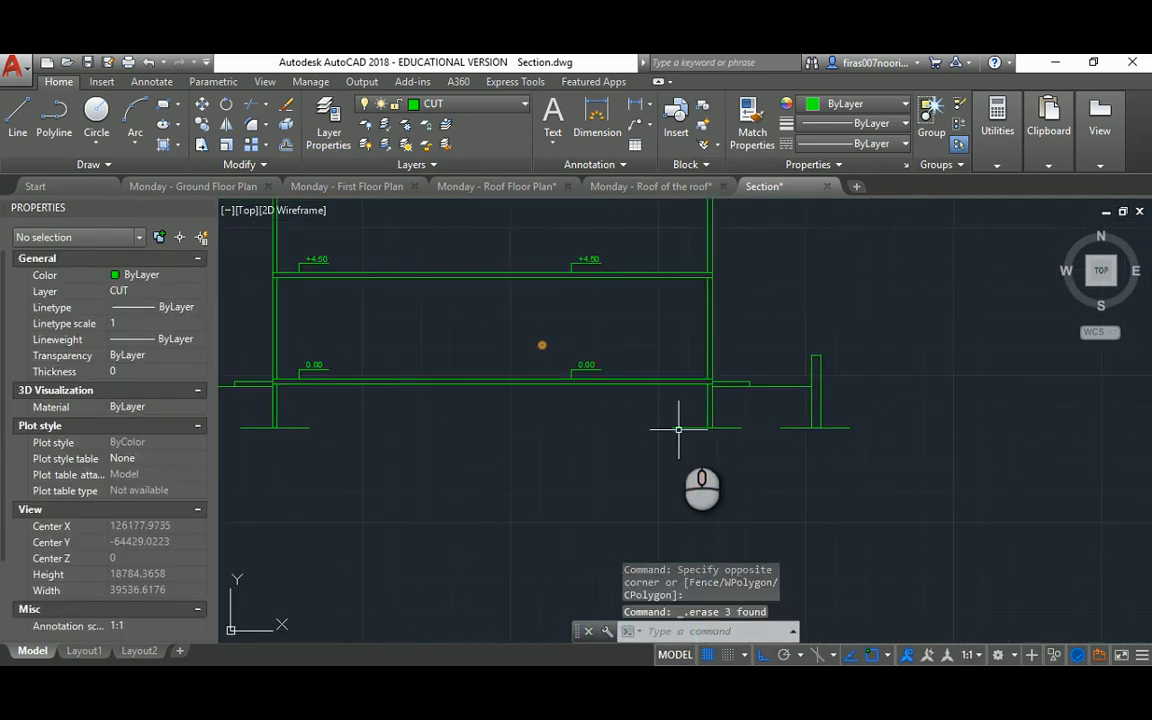
key("Escape")
middle_click_drag(460, 410, 664, 419)
key("Escape")
key("Escape")
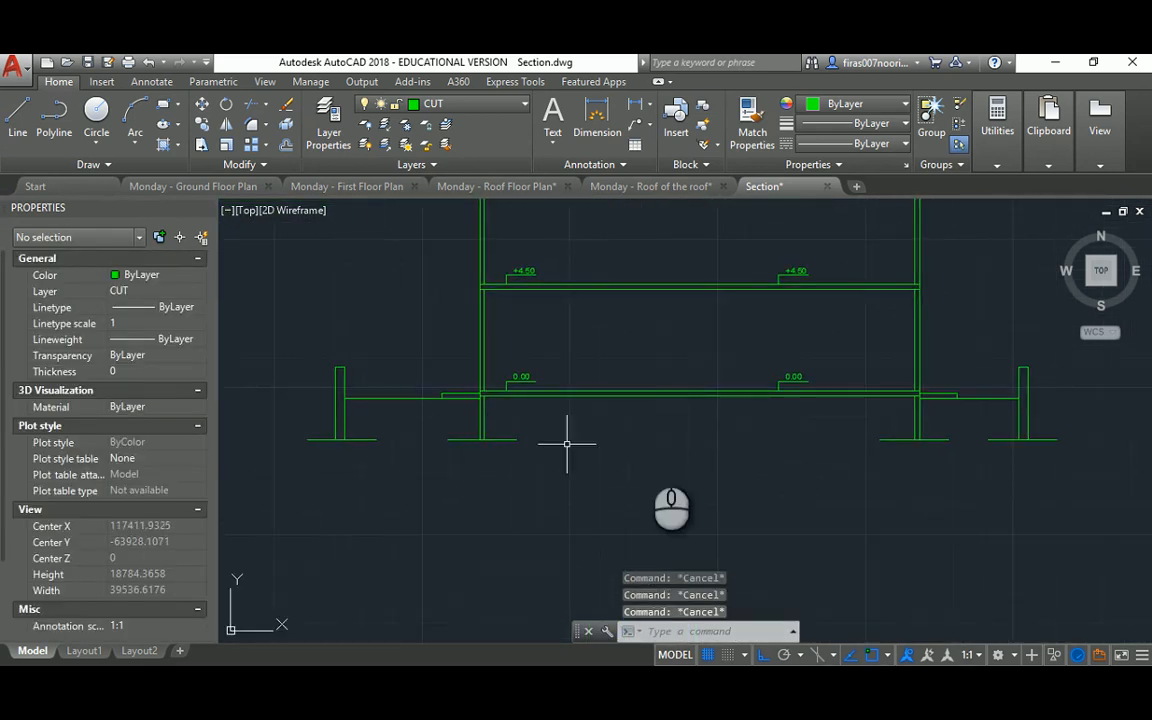
middle_click_drag(710, 383, 684, 439)
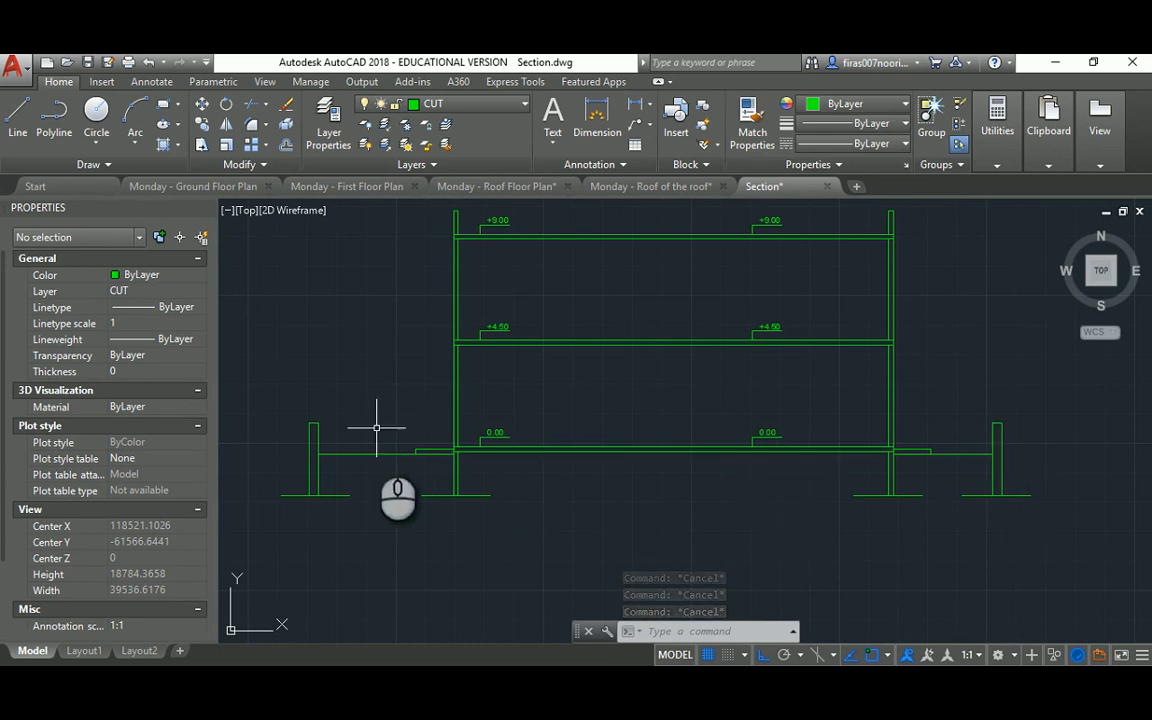
scroll(572, 396, "down", 2)
middle_click_drag(588, 338, 570, 395)
scroll(543, 449, "down", 4)
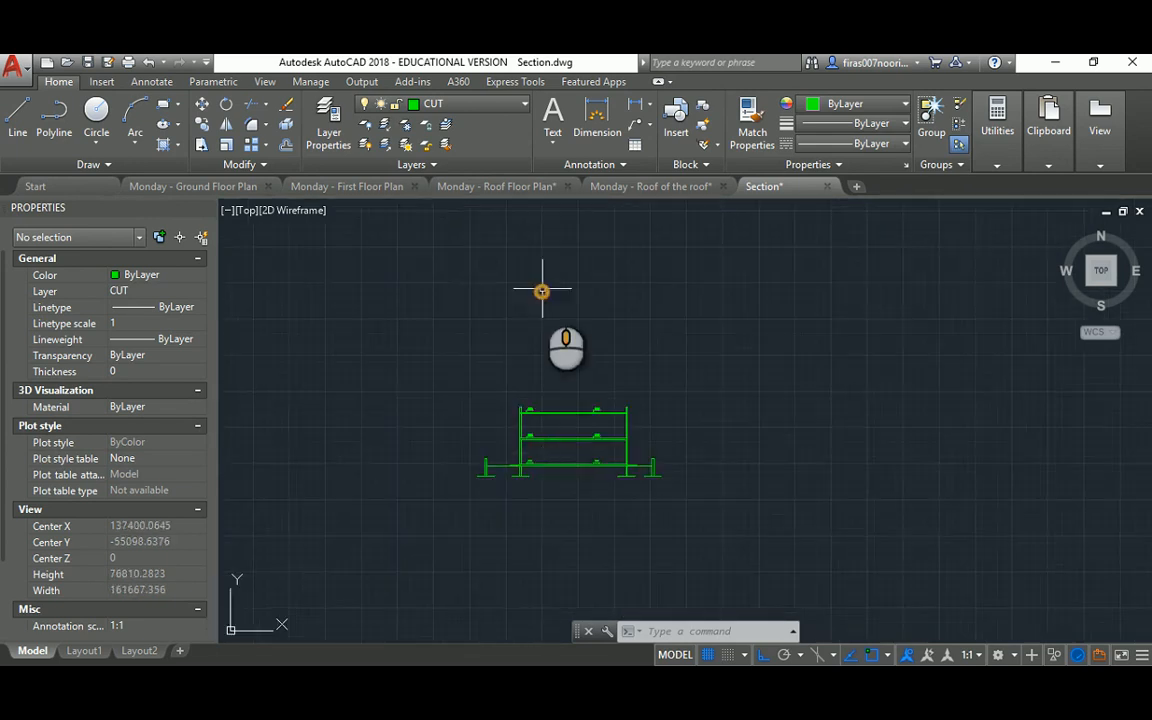
Step: Draw a vertical projection line from the stairwell left wall's outer face at section line A on the ground floor plan to the section's ground slab
middle_click_drag(543, 291, 555, 454)
scroll(556, 450, "down", 2)
scroll(550, 285, "up", 8)
scroll(609, 329, "up", 4)
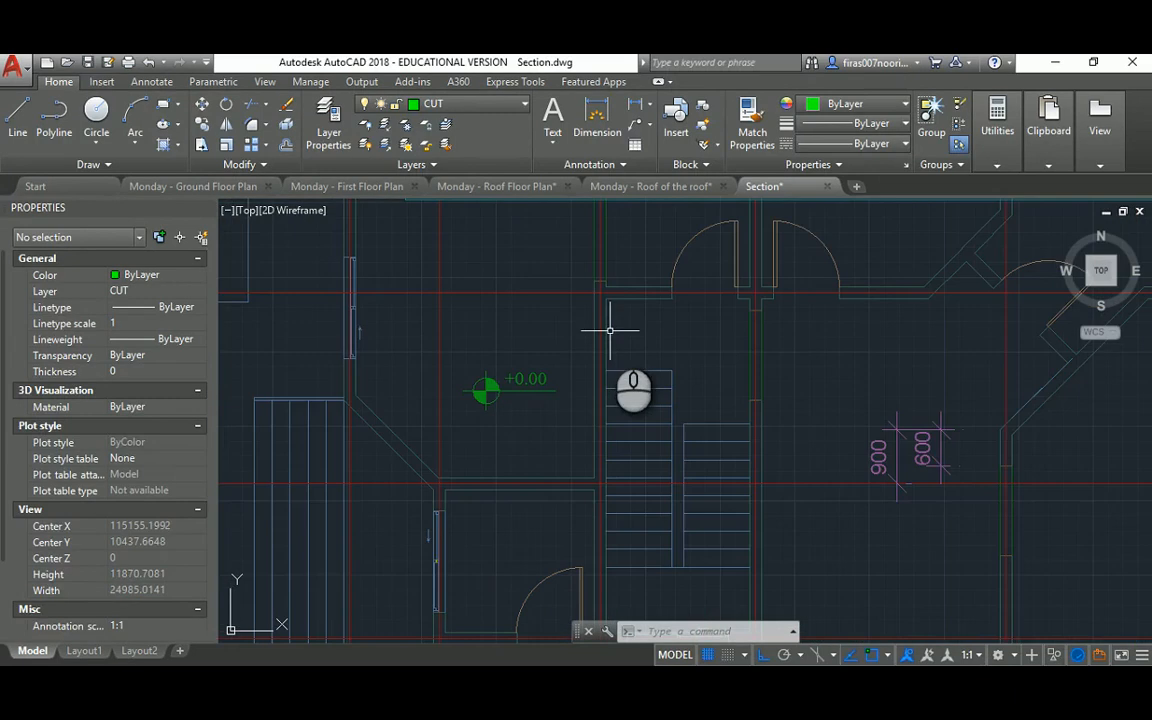
scroll(606, 329, "down", 2)
middle_click_drag(589, 285, 578, 378)
key("Escape")
key("Escape")
key("Escape")
scroll(580, 350, "up", 4)
type("l")
key("Return")
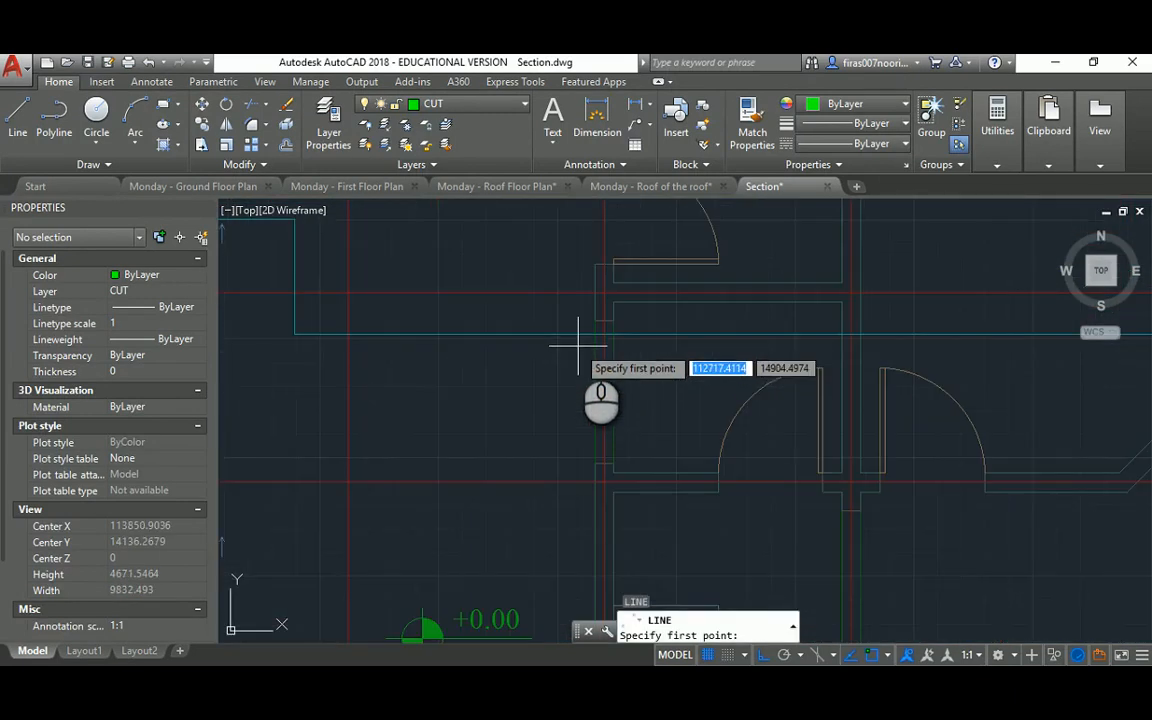
left_click(596, 334)
scroll(594, 334, "down", 8)
scroll(594, 334, "down", 7)
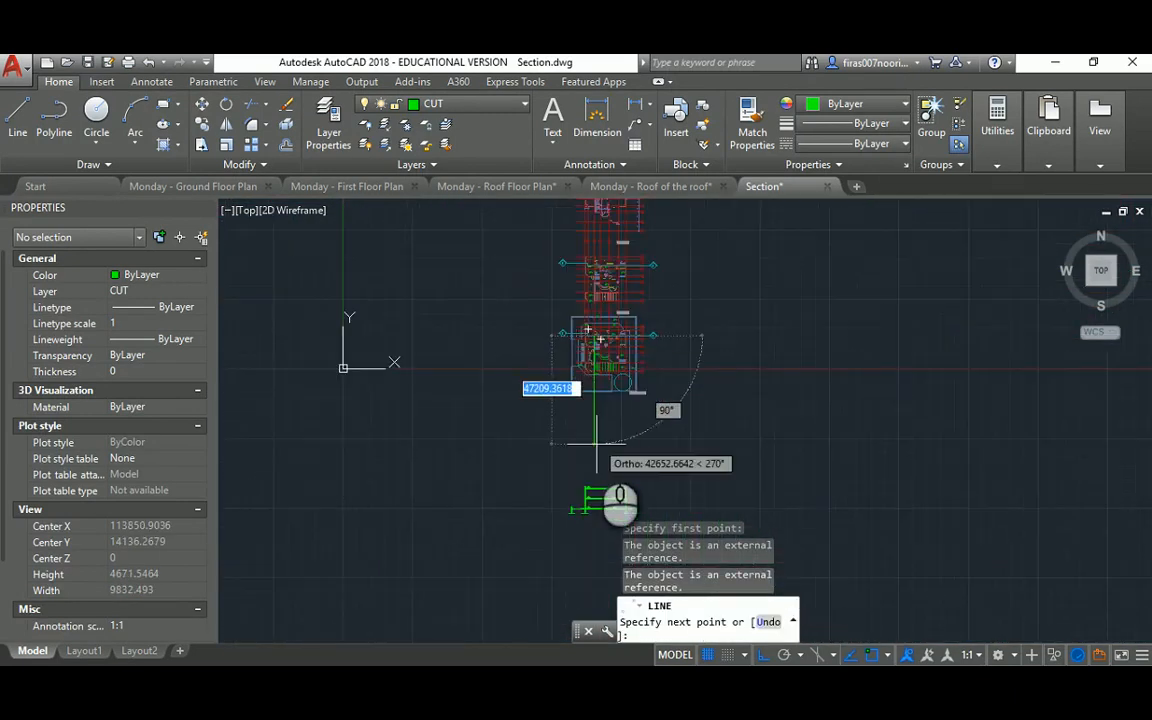
middle_click_drag(595, 475, 583, 348)
scroll(583, 364, "up", 10)
left_click(559, 515)
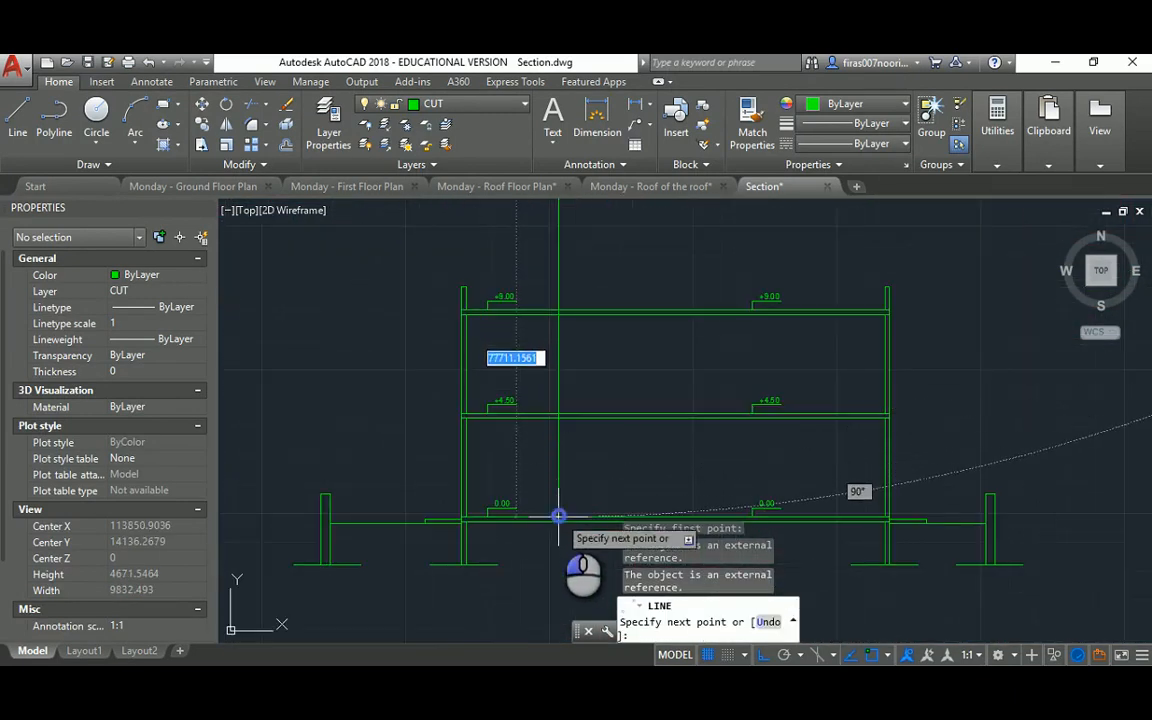
key("Escape")
Step: Copy the projection line to the other face of the stairwell's left wall on the ground floor plan
type("co")
key("Return")
scroll(568, 332, "down", 4)
left_click(596, 255)
left_click(553, 255)
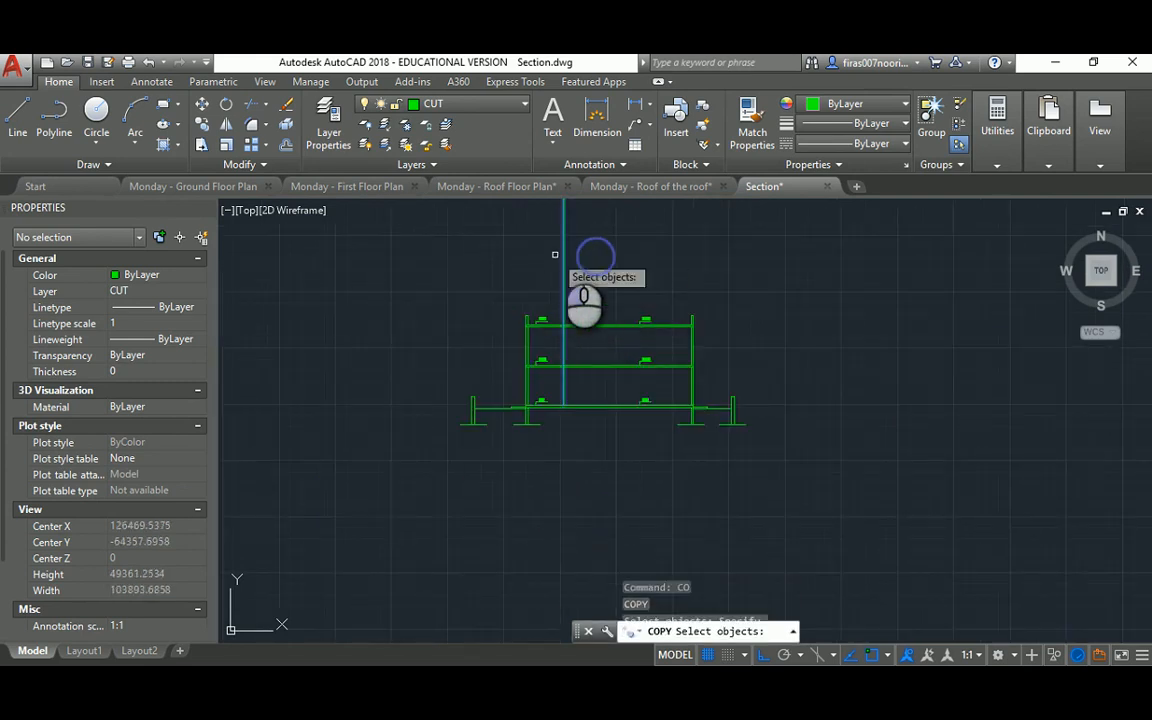
middle_click_drag(558, 247, 545, 481)
middle_click_drag(562, 318, 563, 569)
scroll(558, 383, "up", 12)
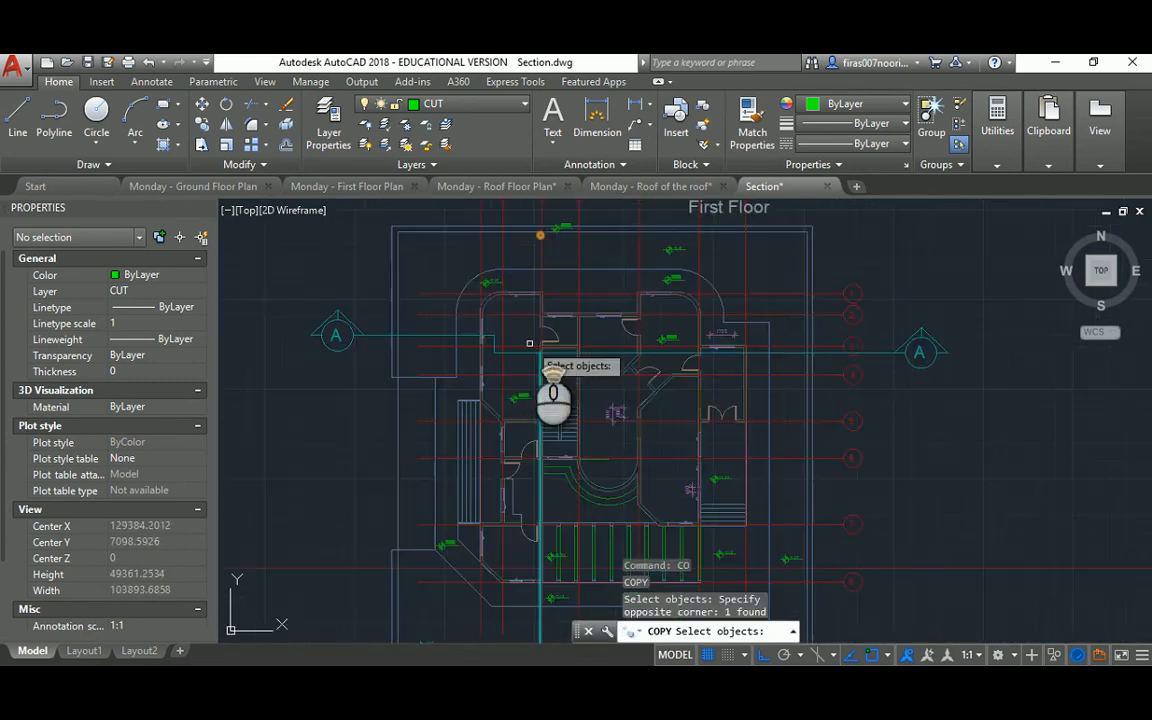
key("Return")
left_click(543, 383)
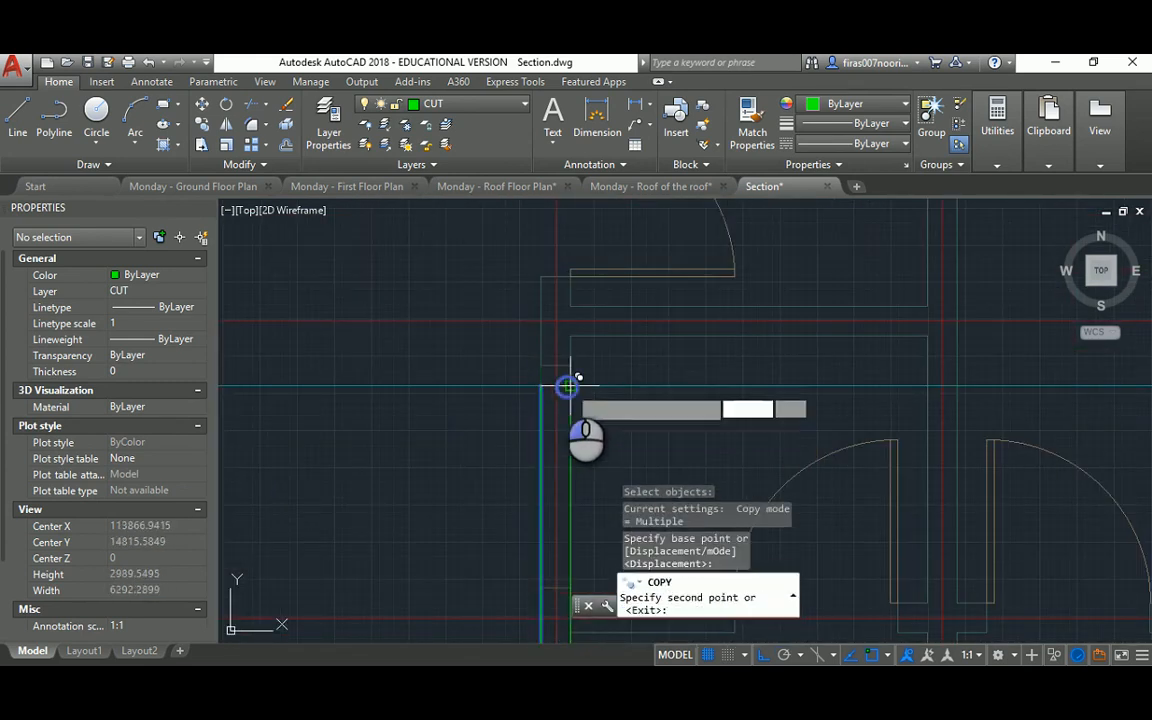
Step: Copy the projection line to both faces of the next three interior walls crossed by section line A on the ground floor plan
scroll(571, 386, "down", 8)
scroll(475, 330, "up", 8)
scroll(500, 336, "up", 2)
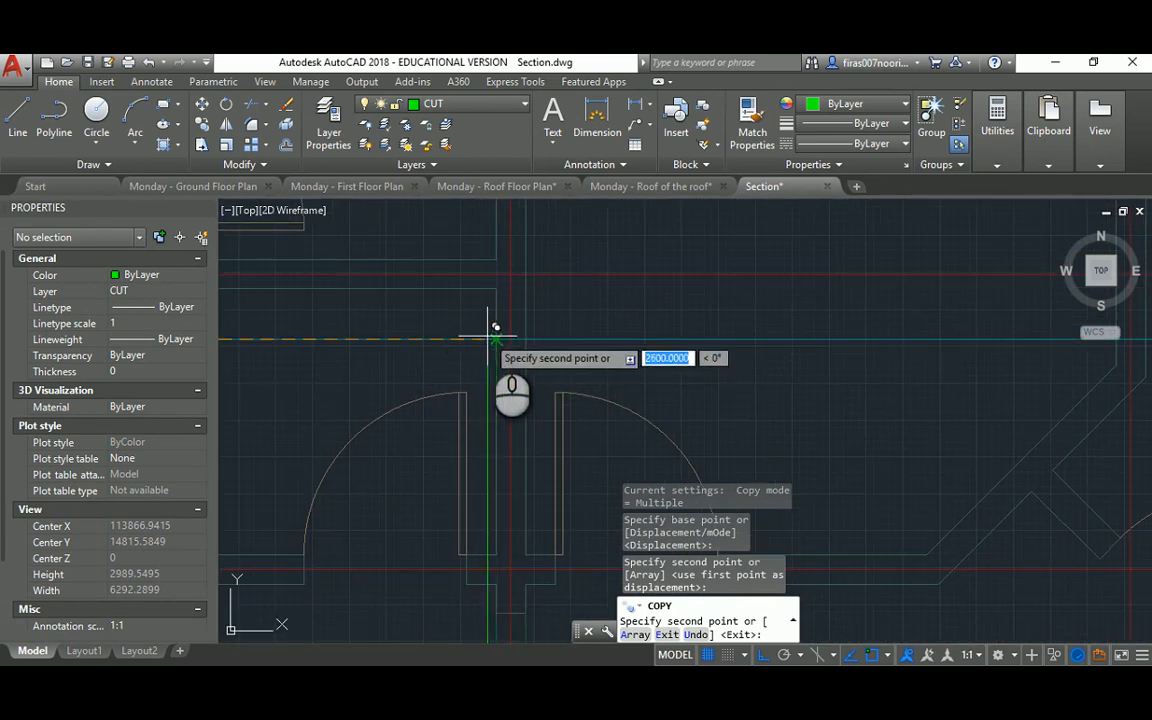
left_click(498, 338)
left_click(525, 338)
scroll(497, 338, "down", 2)
middle_click_drag(798, 337, 590, 337)
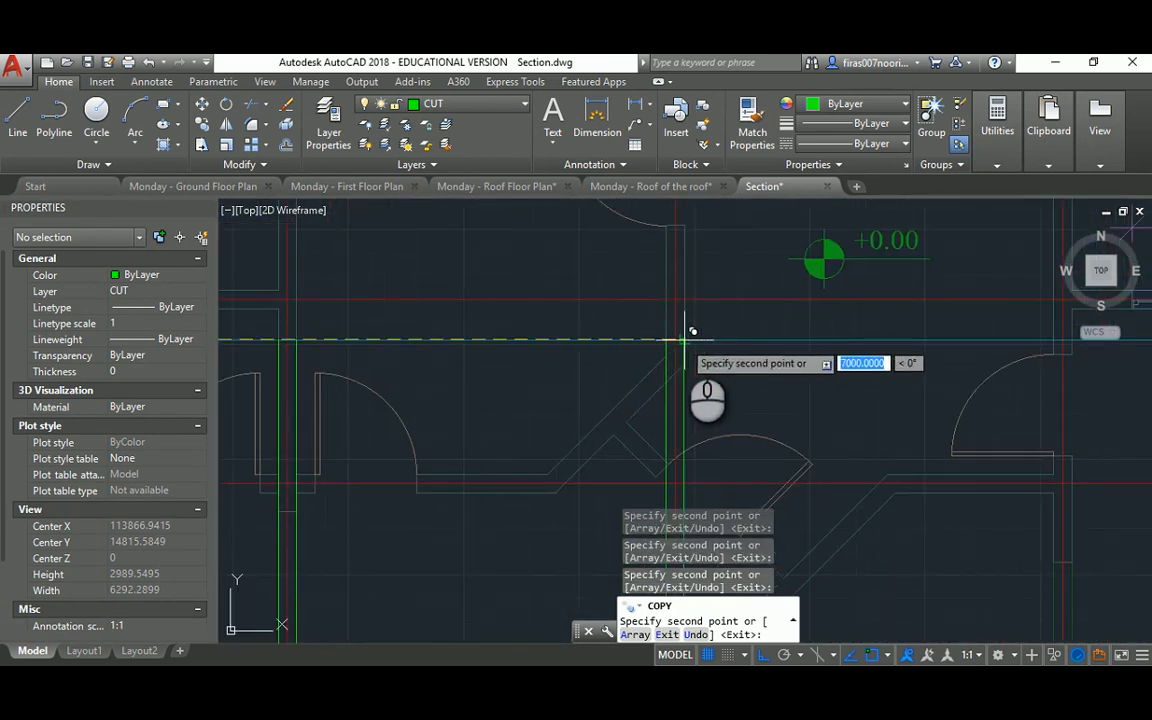
scroll(640, 350, "down", 3)
scroll(740, 330, "up", 4)
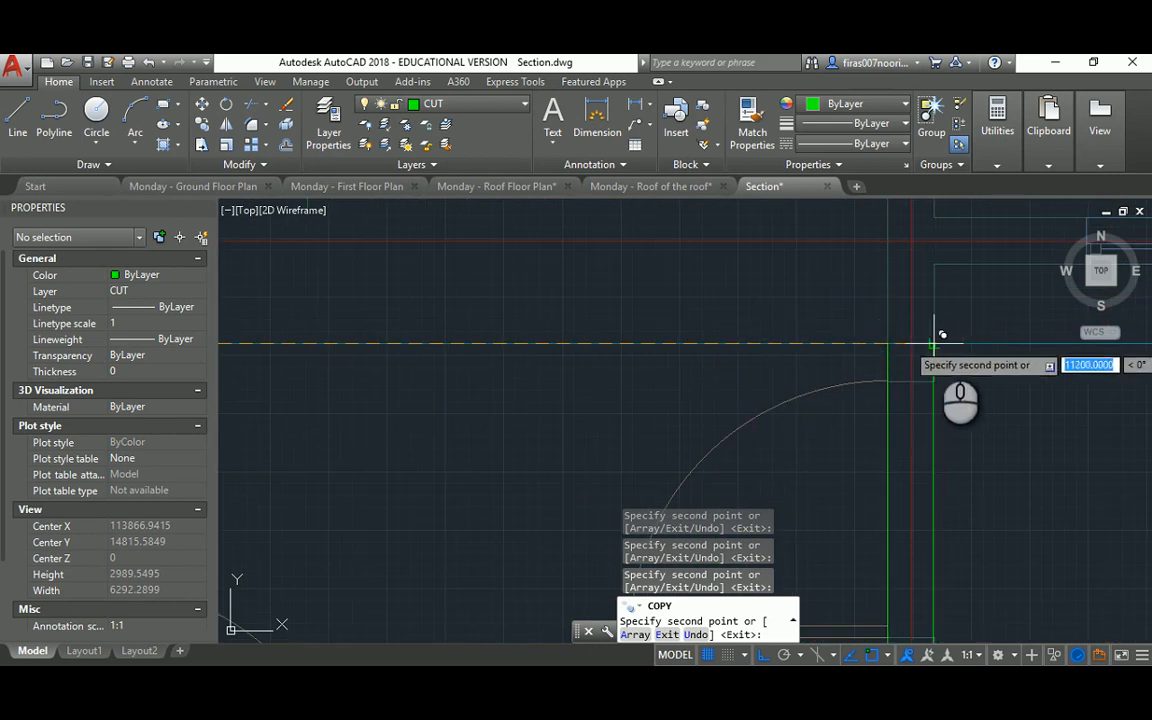
scroll(755, 306, "down", 4)
middle_click_drag(919, 319, 554, 324)
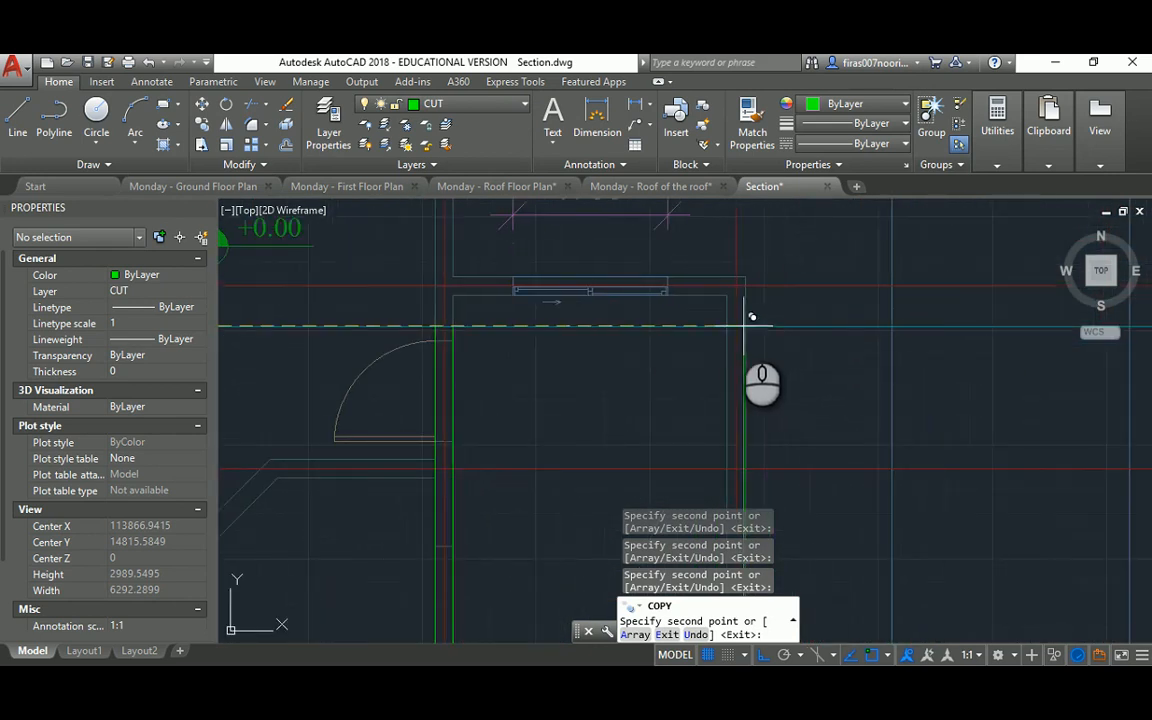
scroll(727, 325, "down", 5)
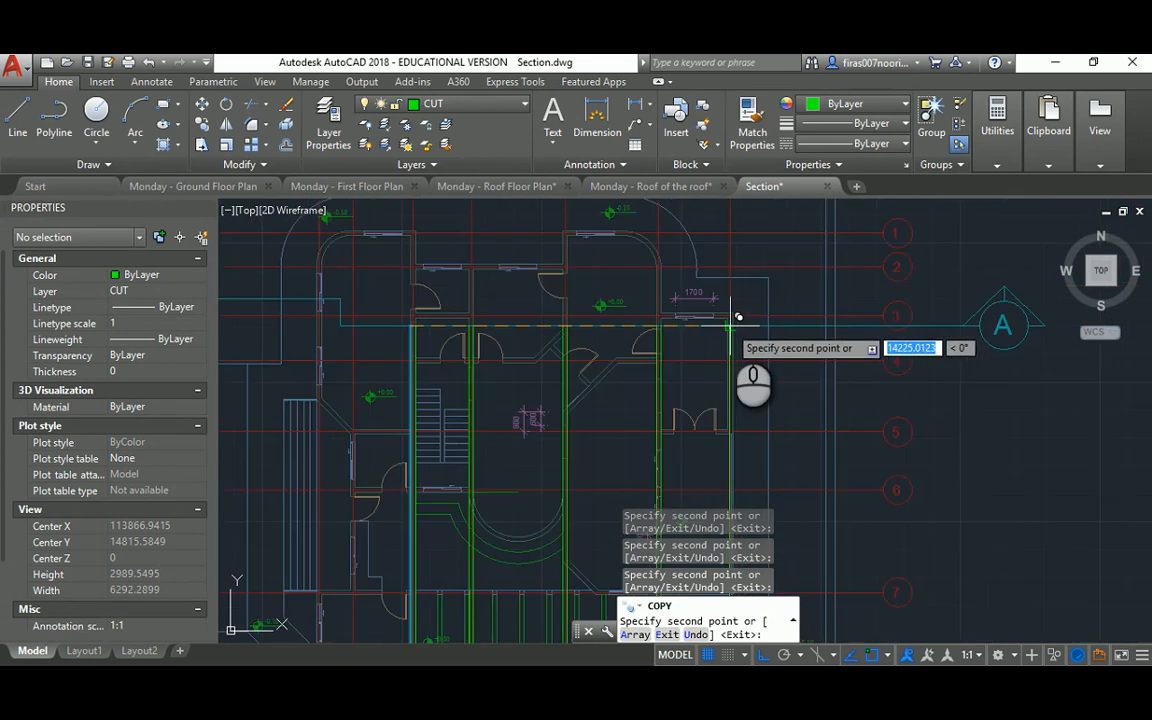
key("Escape")
Step: Trim the interior wall projection lines above the underside of the +4.50 slab in the section
scroll(706, 329, "up", 2)
scroll(705, 329, "up", 5)
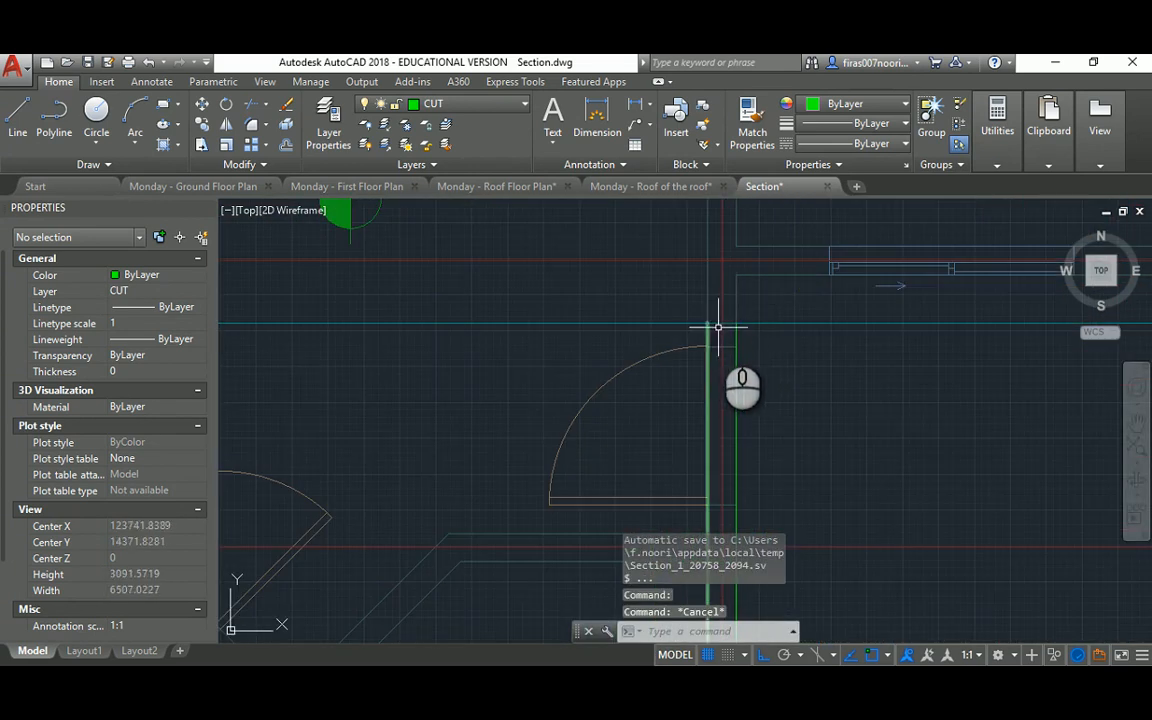
scroll(718, 324, "down", 8)
middle_click_drag(690, 556, 671, 414)
scroll(671, 414, "up", 5)
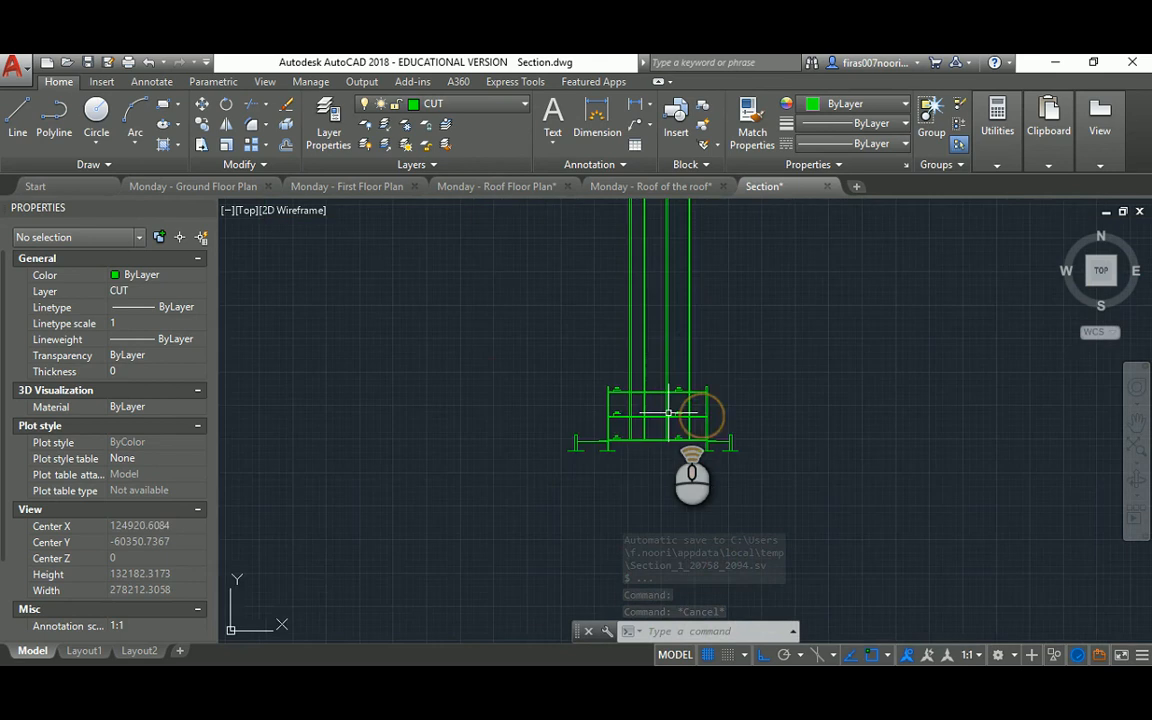
scroll(696, 408, "up", 4)
type("tr")
key("space")
left_click(687, 291)
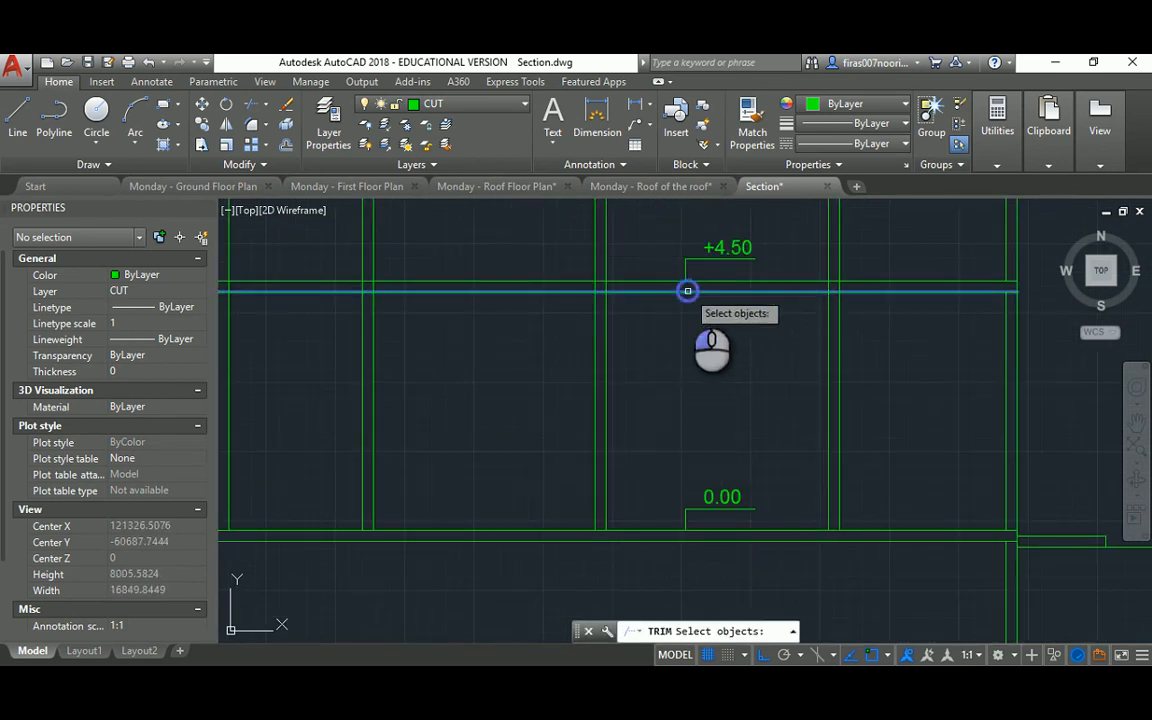
scroll(680, 372, "down", 8)
middle_click_drag(657, 310, 670, 387)
key("space")
left_click(770, 310)
left_click(590, 308)
scroll(707, 342, "up", 10)
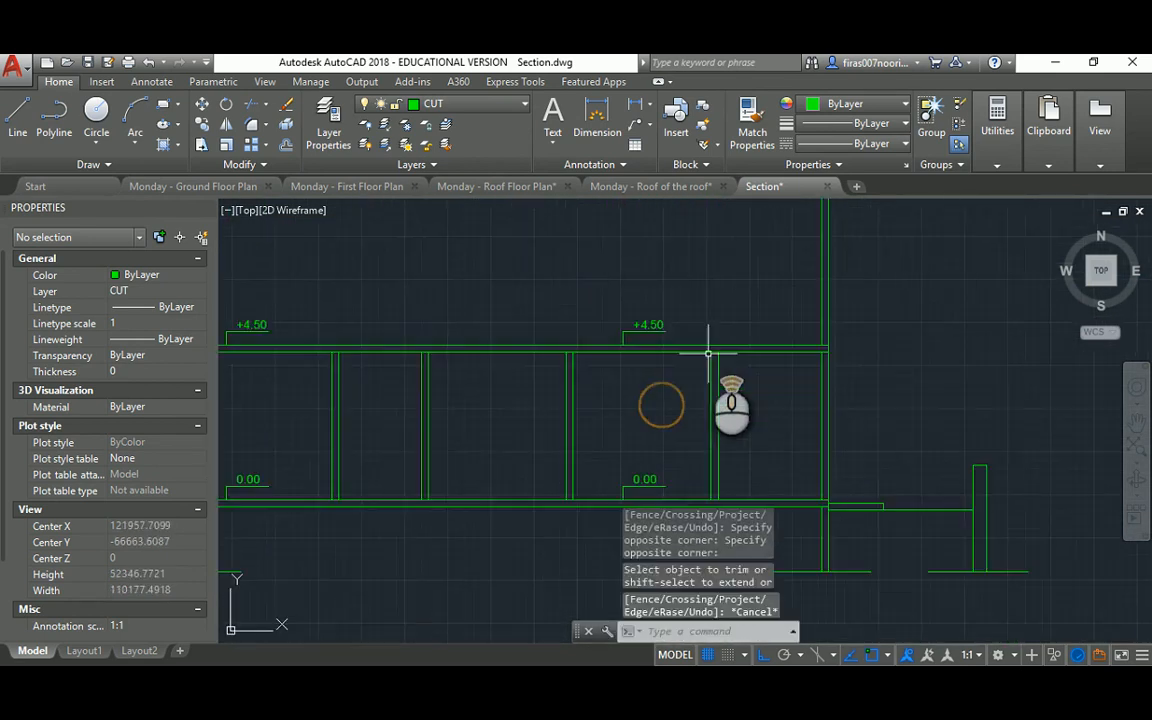
scroll(733, 404, "down", 4)
key("Escape")
key("Escape")
key("Escape")
Step: Offset the top line of the 0.00 slab upward by 2200 for the door head height
type("o")
key("space")
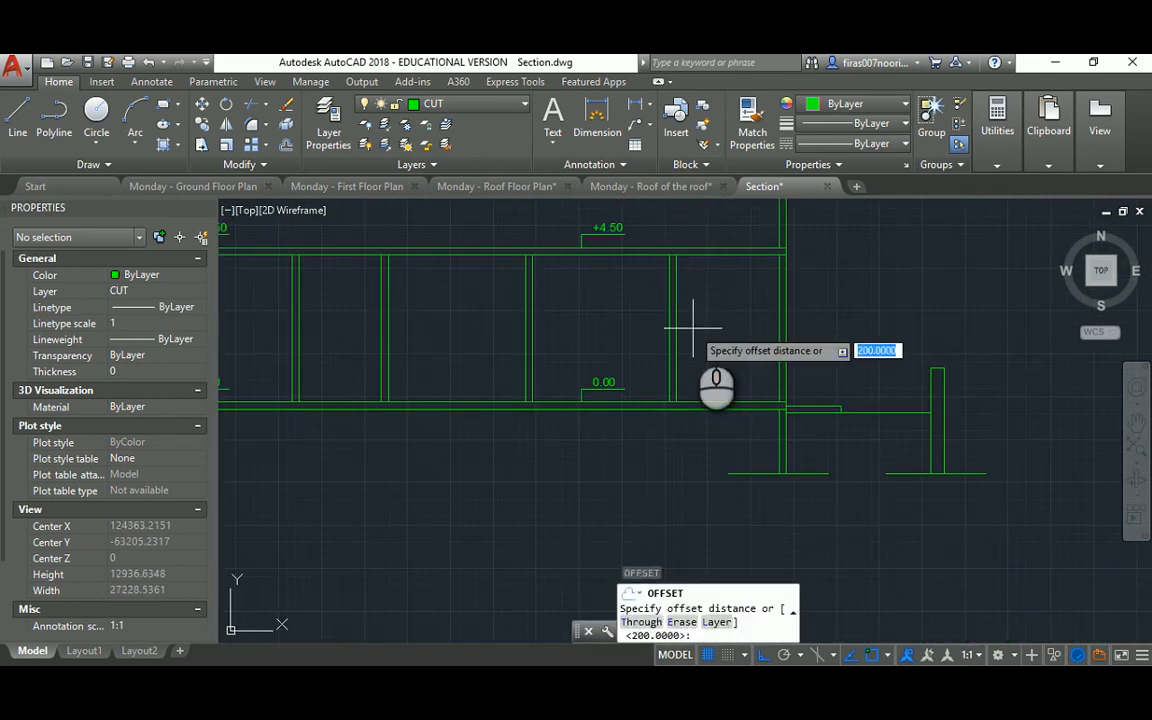
key("space")
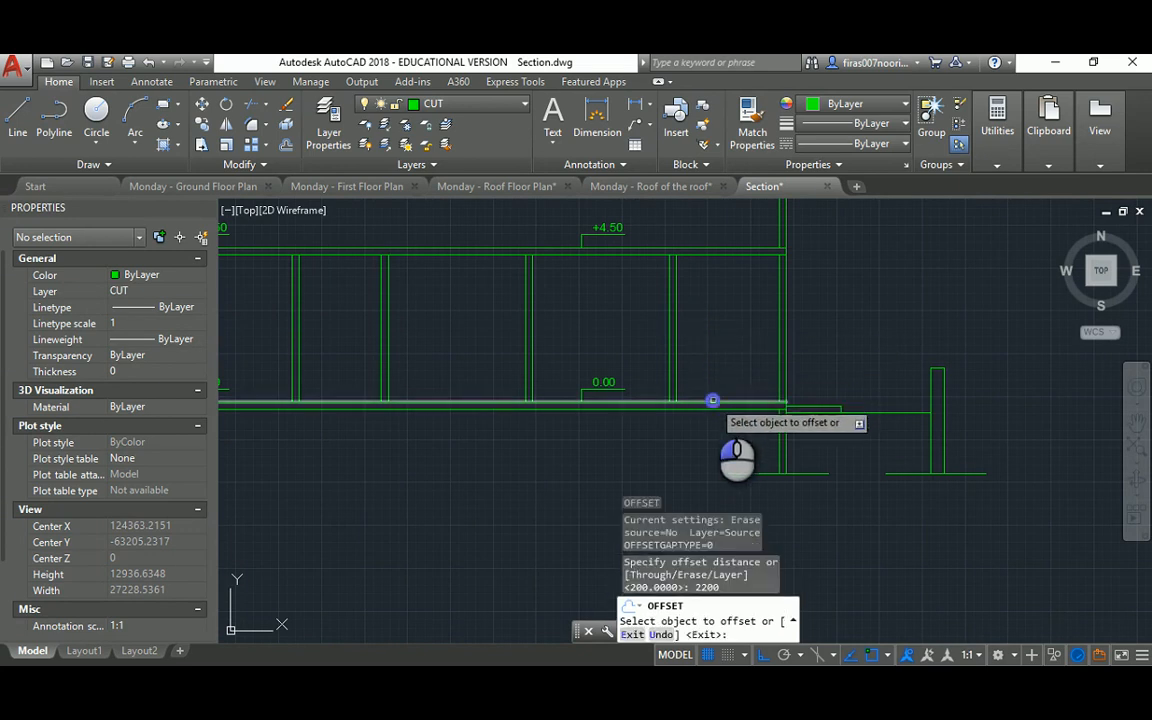
left_click(712, 400)
left_click(705, 350)
Step: Trim the offset line to the rightmost interior wall's thickness and remove that wall's lines below it to form a door opening
type("tr")
key("space")
left_click(702, 329)
left_click(645, 341)
key("space")
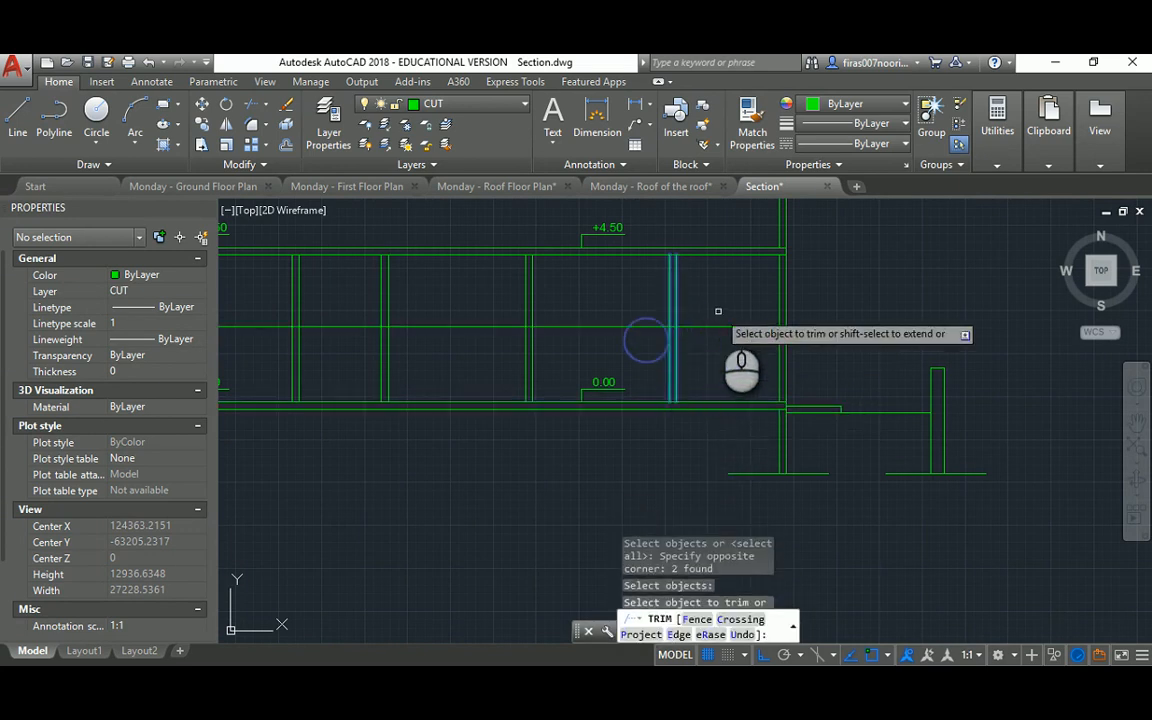
key("space")
key("space")
left_click(716, 295)
left_click(712, 347)
left_click(630, 306)
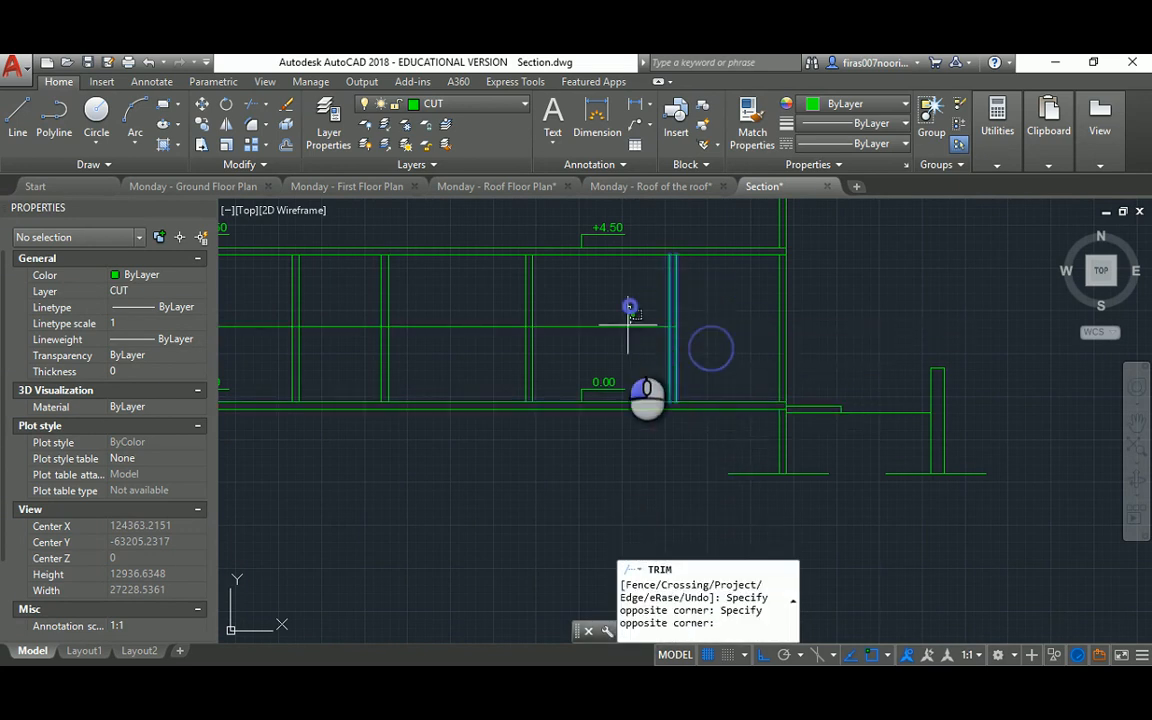
key("Escape")
key("Escape")
scroll(676, 341, "up", 4)
scroll(630, 329, "down", 8)
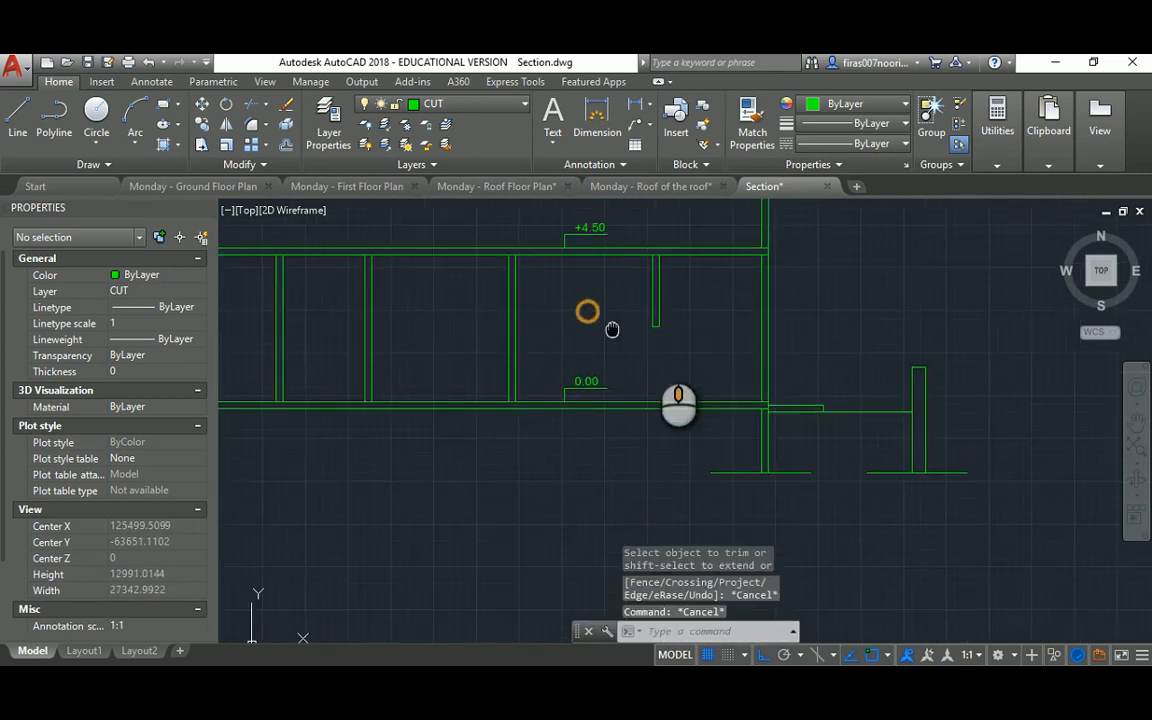
scroll(670, 350, "up", 4)
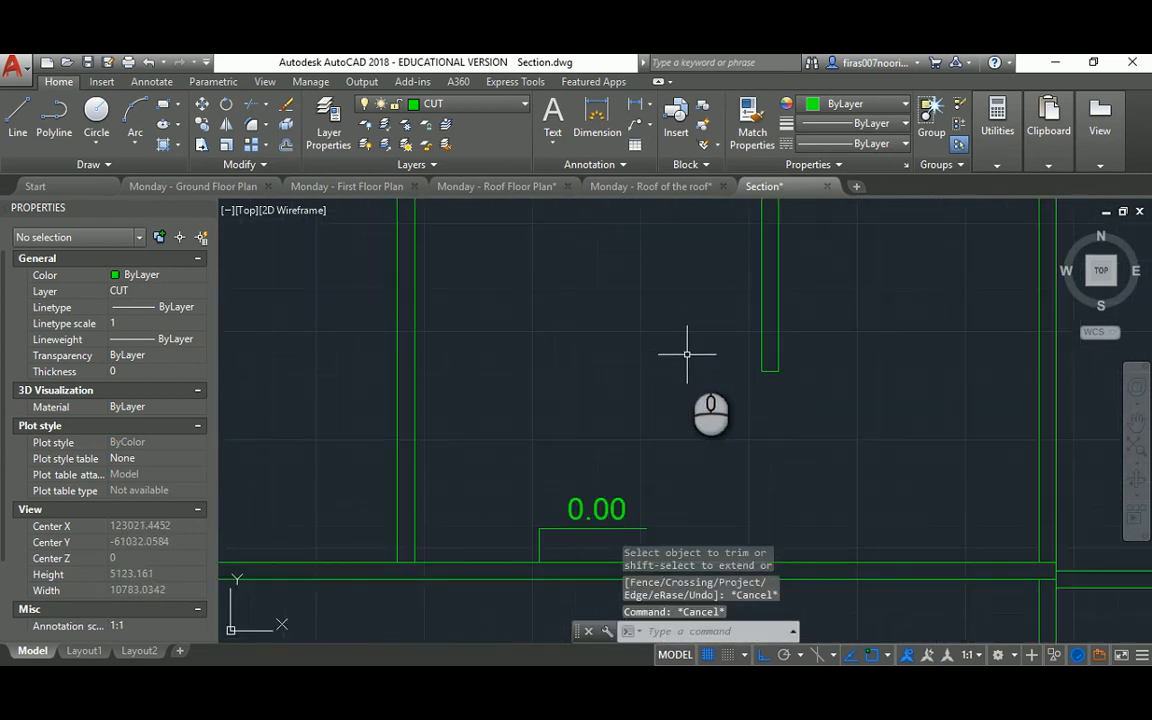
Step: Offset the door opening's head line downward by 50 for the frame thickness
type("50")
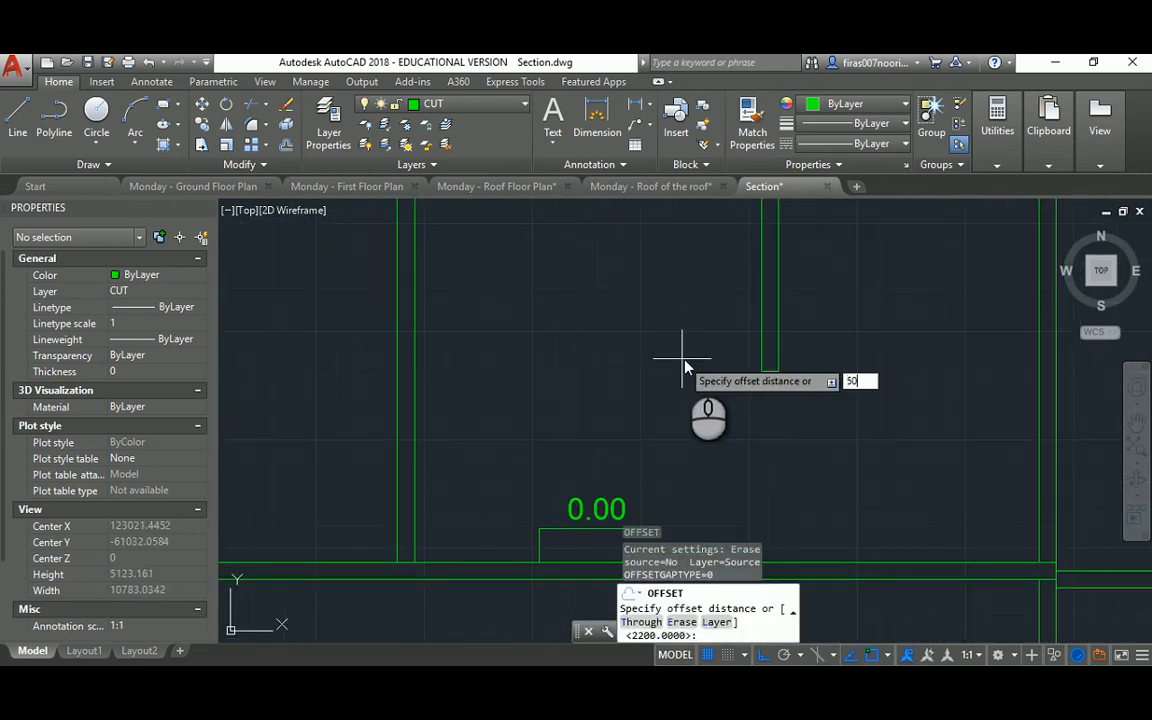
key("Return")
scroll(716, 381, "up", 2)
left_click(803, 365)
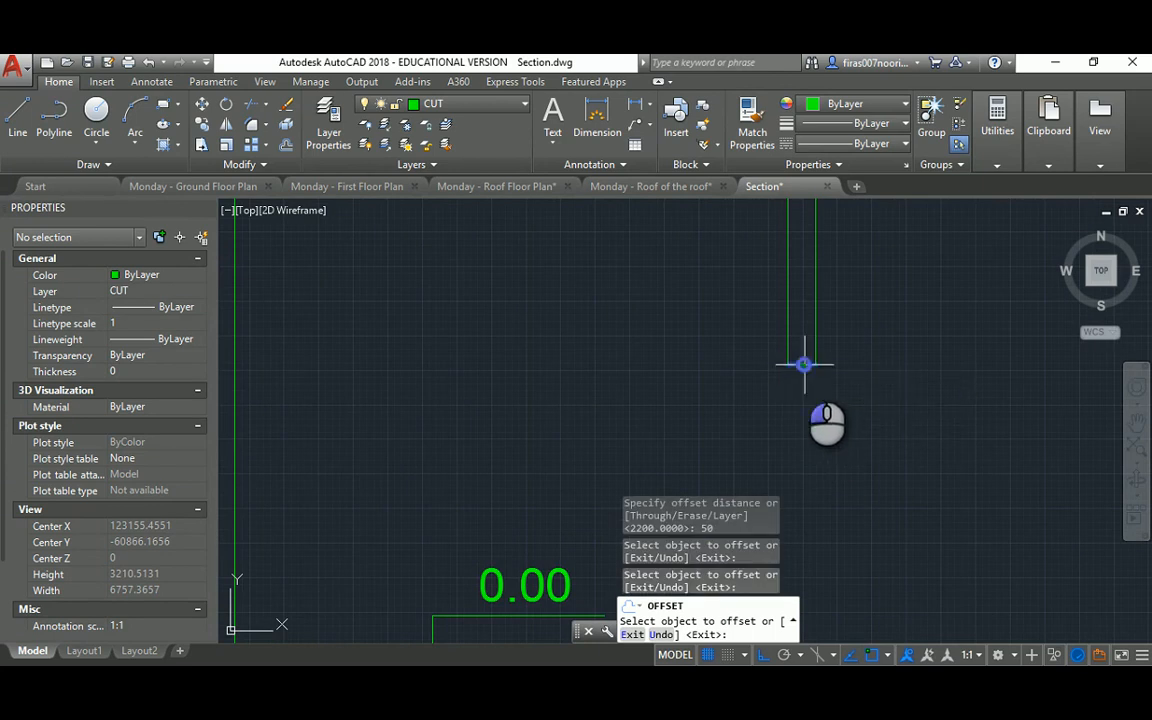
left_click(816, 403)
middle_click_drag(818, 404, 729, 388)
scroll(729, 388, "up", 4)
key("Escape")
Step: Draw a rectangle across the wall's lower end down to the offset line as the frame head, and erase the offset line
type("rec")
key("Return")
left_click(728, 290)
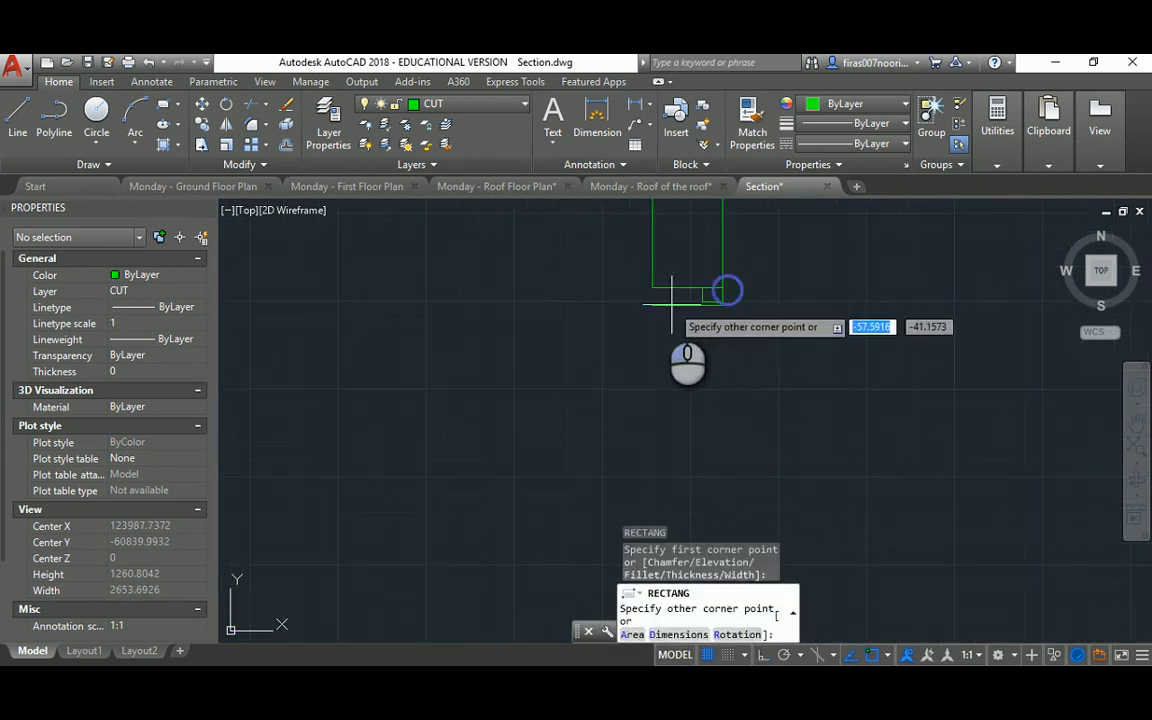
key("Escape")
left_click(620, 337)
left_click(757, 302)
key("Escape")
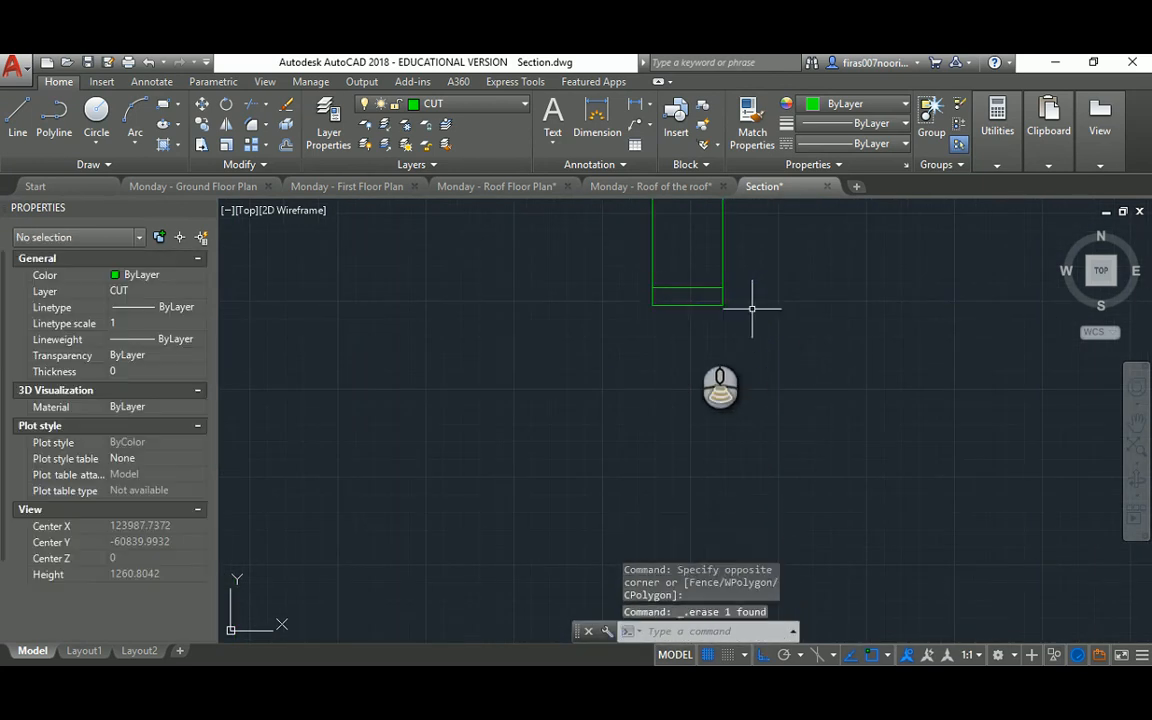
Step: Draw a vertical line from the frame head's lower right corner down to the top of the 0.00 slab
scroll(703, 320, "down", 4)
type("l")
key("Return")
left_click(702, 316)
middle_click_drag(728, 450, 712, 335)
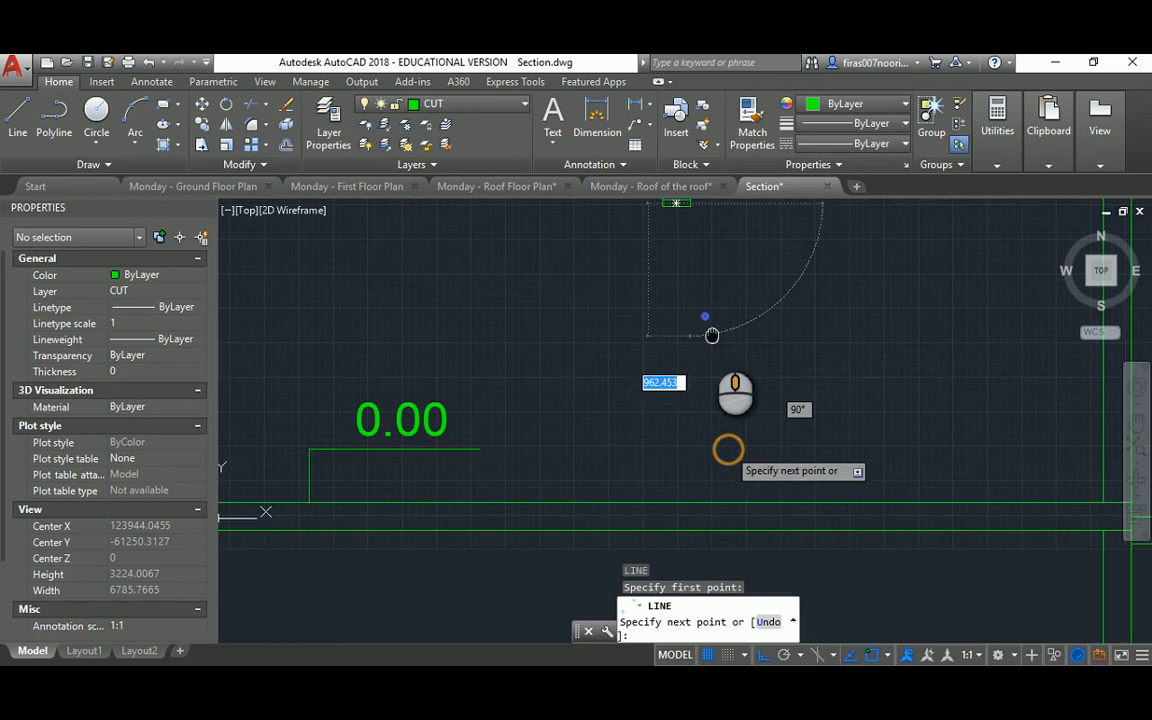
left_click(690, 502)
key("Escape")
key("Escape")
middle_click_drag(626, 250, 623, 280)
Step: Draw a vertical line from the frame head's lower left corner down to the top of the 0.00 slab
key("Return")
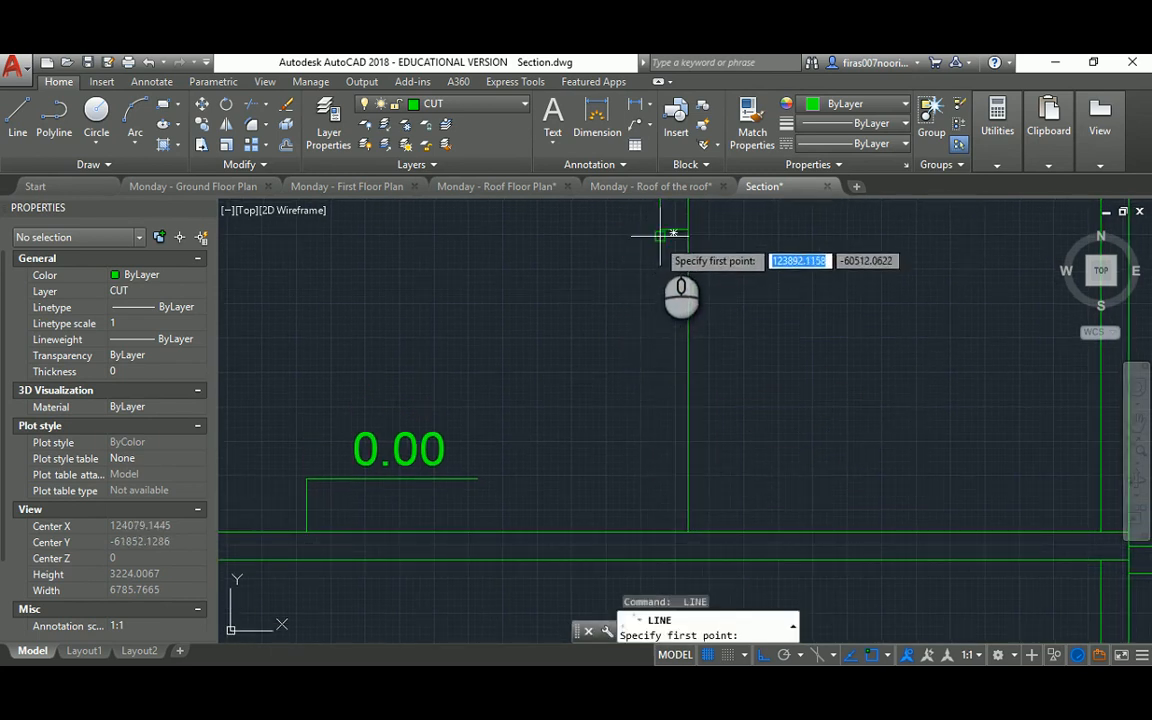
left_click(661, 236)
left_click(663, 532)
key("Escape")
key("Escape")
key("Escape")
scroll(656, 228, "up", 3)
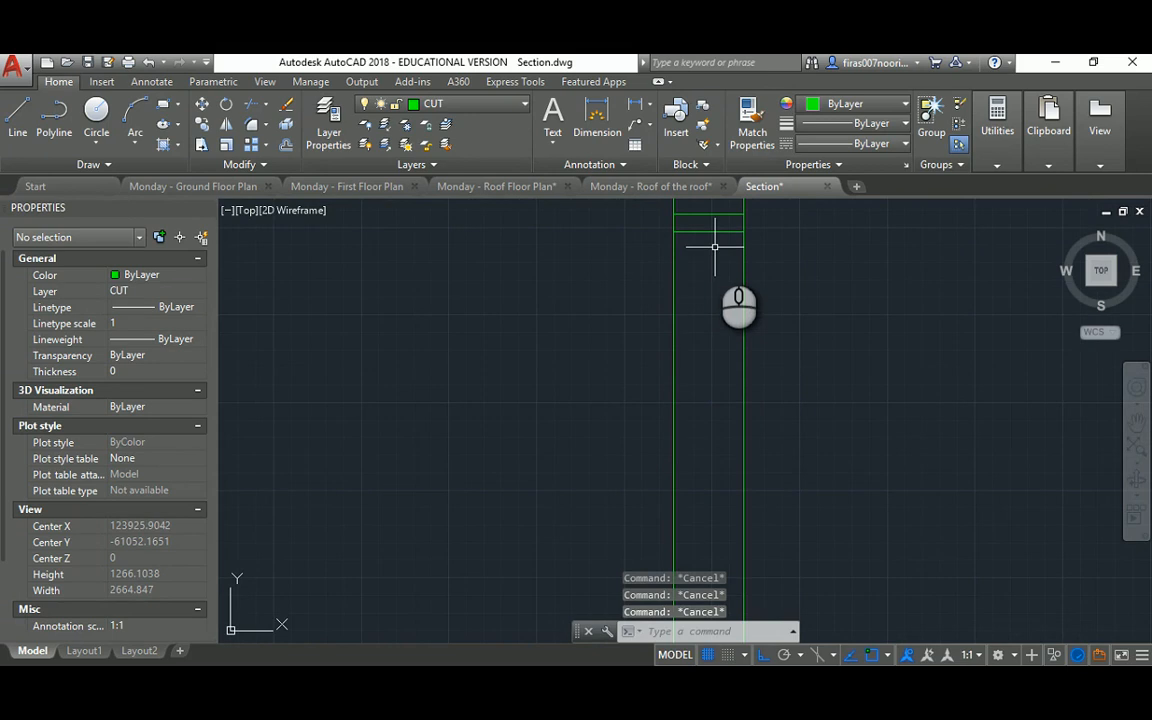
Step: Draw a vertical centre line from the midpoint of the frame head's lower edge down to the top of the 0.00 slab
key("Return")
left_click(710, 236)
scroll(711, 252, "down", 2)
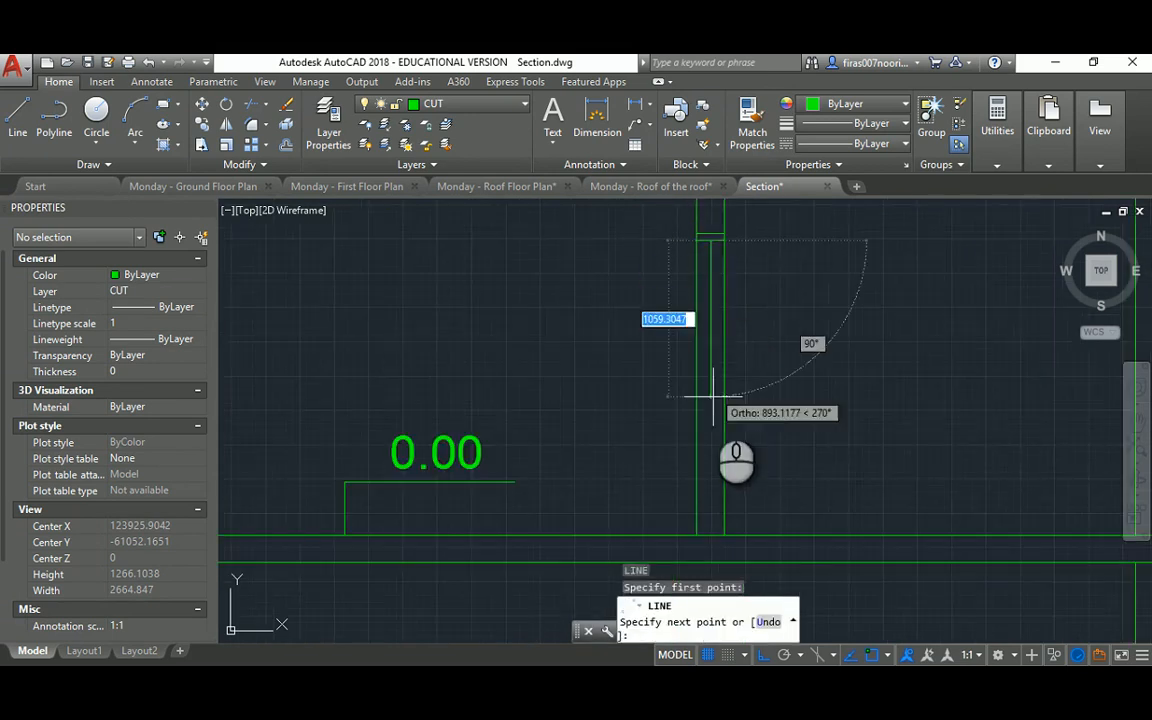
scroll(711, 490, "up", 1)
middle_click_drag(711, 495, 711, 397)
left_click(709, 458)
key("Escape")
key("Escape")
scroll(709, 456, "down", 1)
scroll(697, 242, "up", 1)
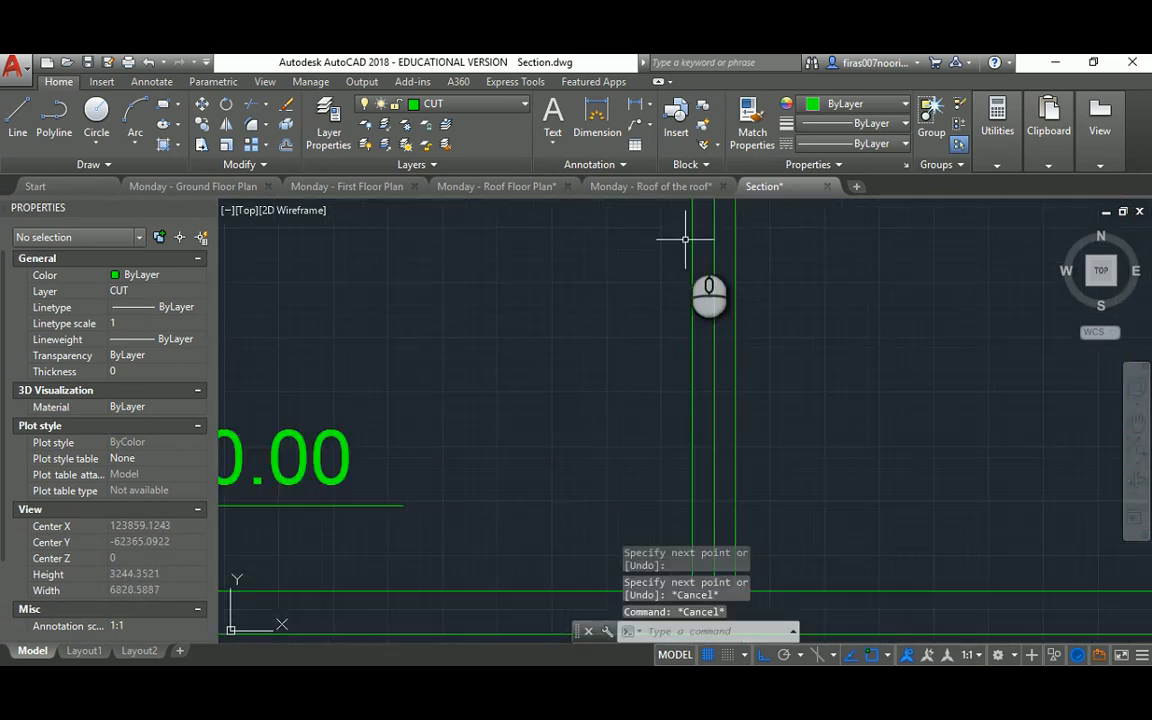
scroll(689, 396, "down", 1)
middle_click_drag(669, 240, 672, 258)
scroll(695, 178, "up", 2)
left_click(764, 273)
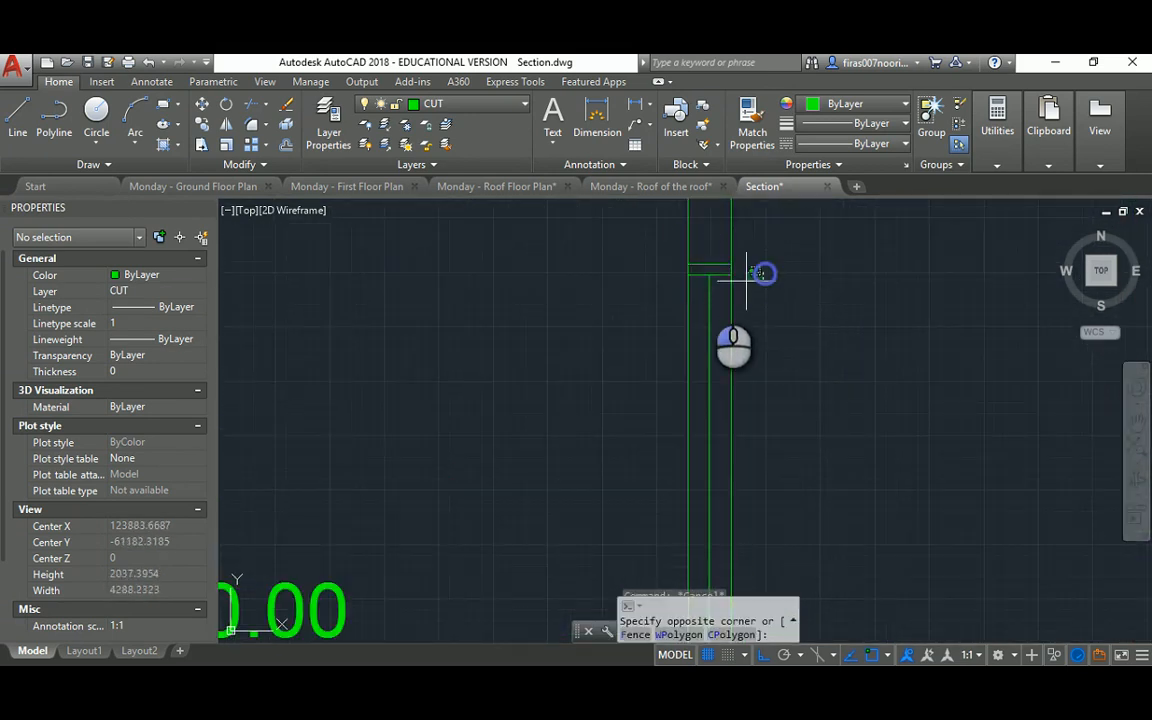
left_click(656, 301)
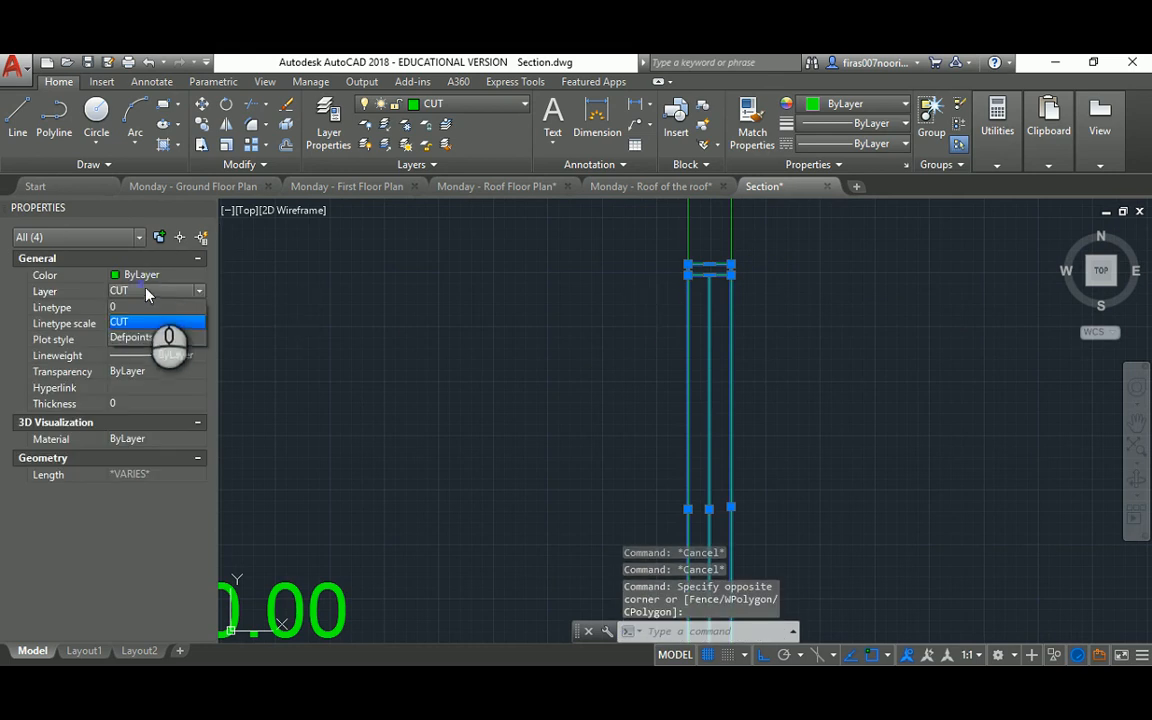
key("Escape")
key("Escape")
Step: Create a new layer named Doors and Windows
type("LA")
key("Return")
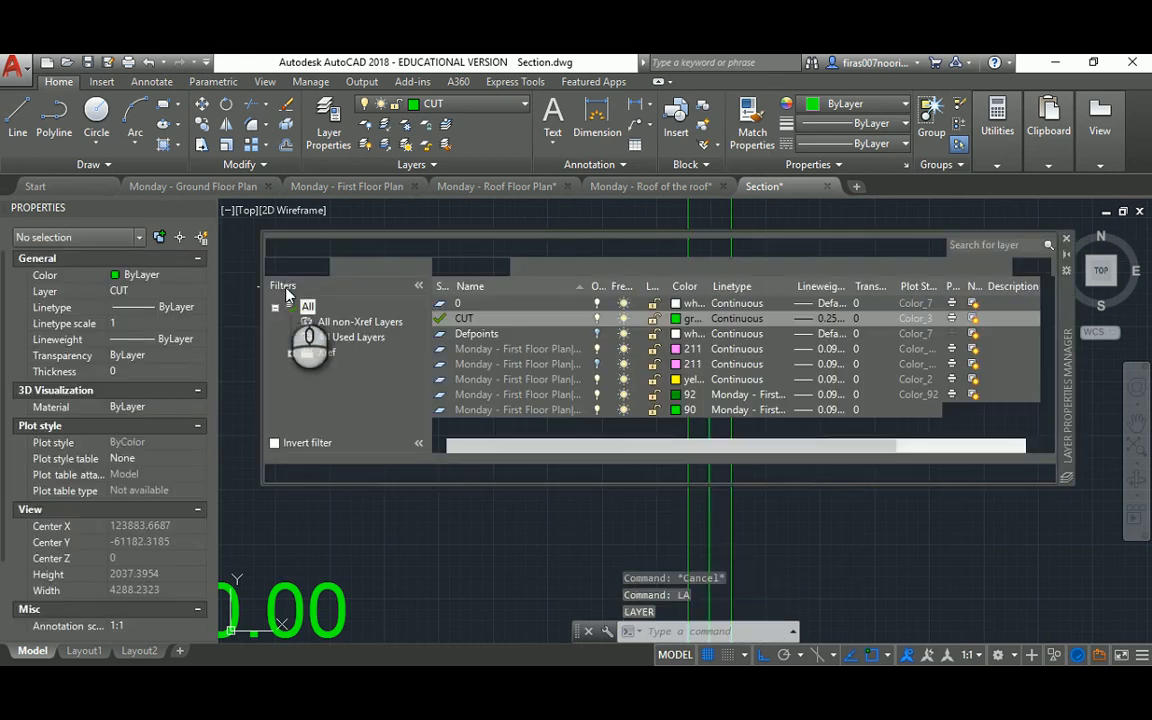
left_click(441, 267)
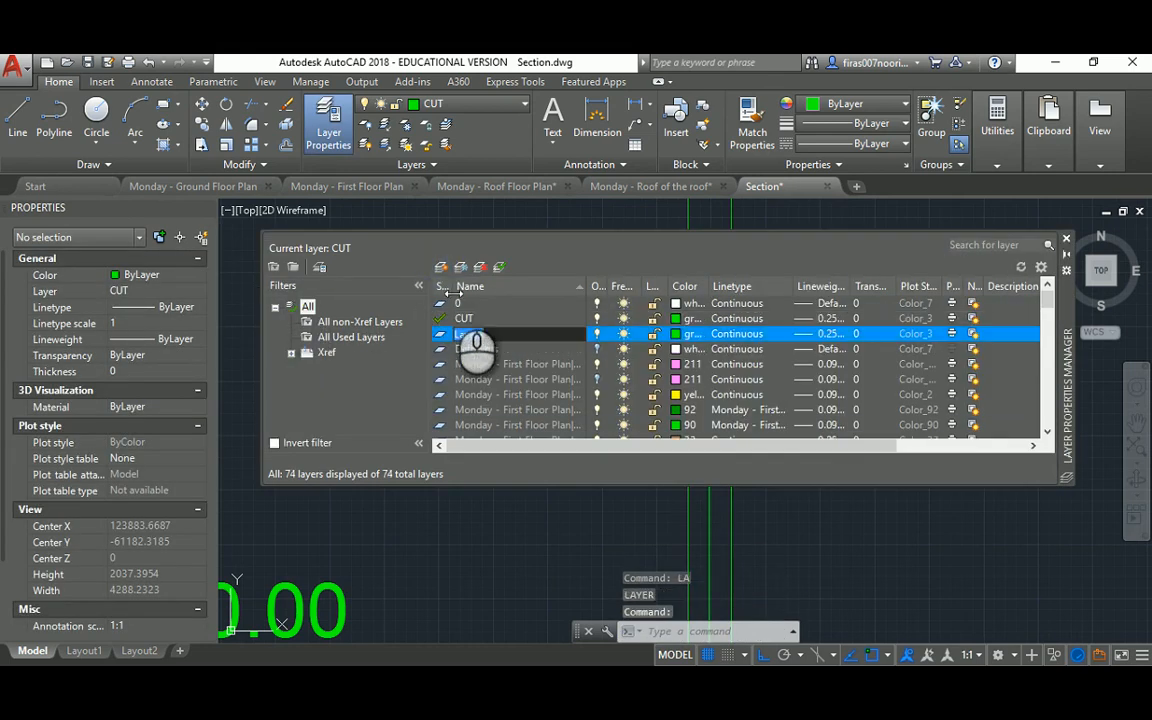
type("Doors and Wi")
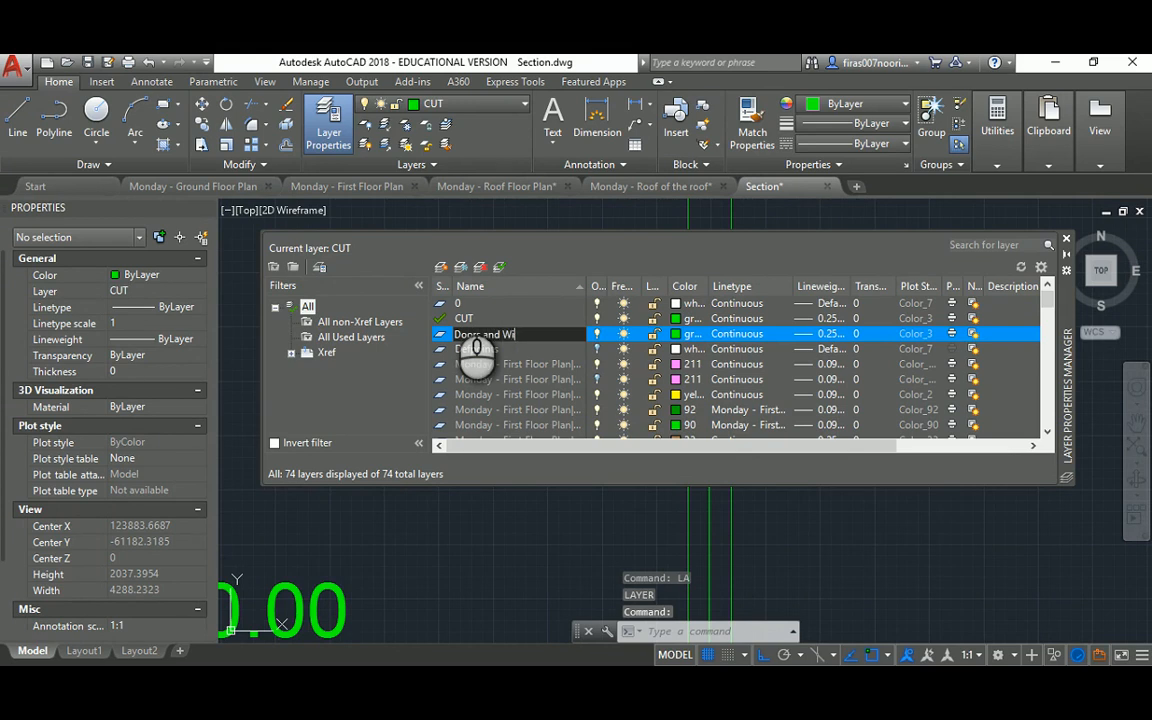
type("ndows")
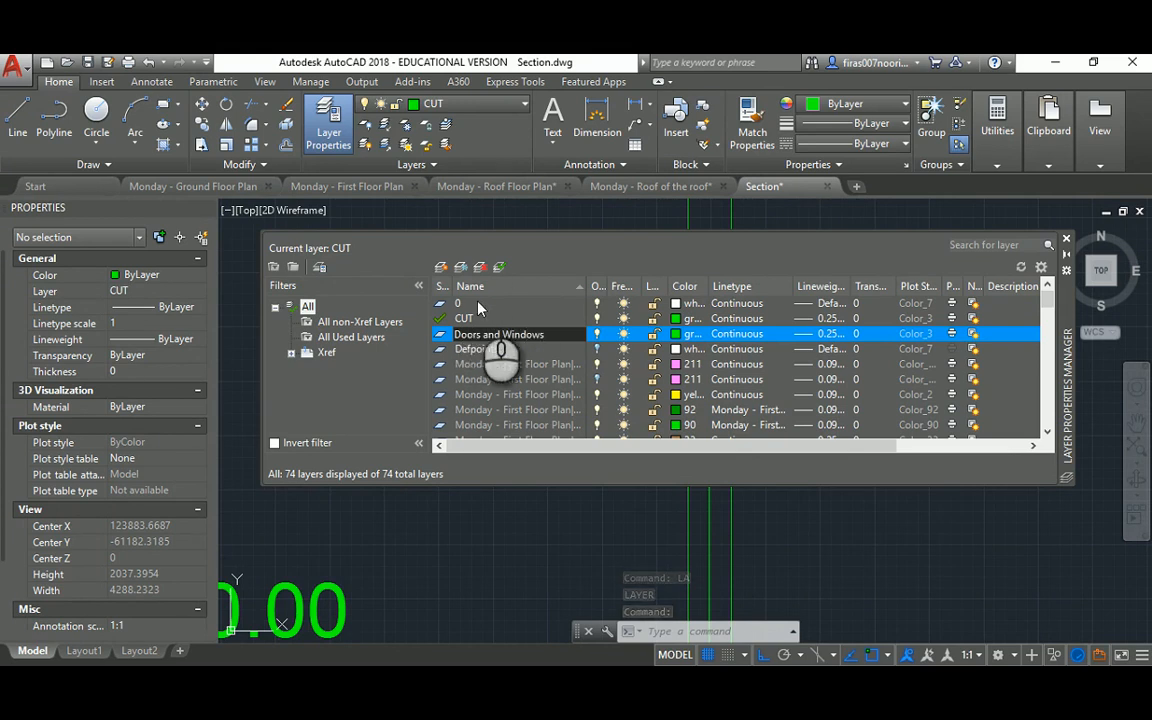
key("Return")
Step: Set the Doors and Windows layer to red with a 0.15 mm lineweight, and make it the current layer
left_click(676, 342)
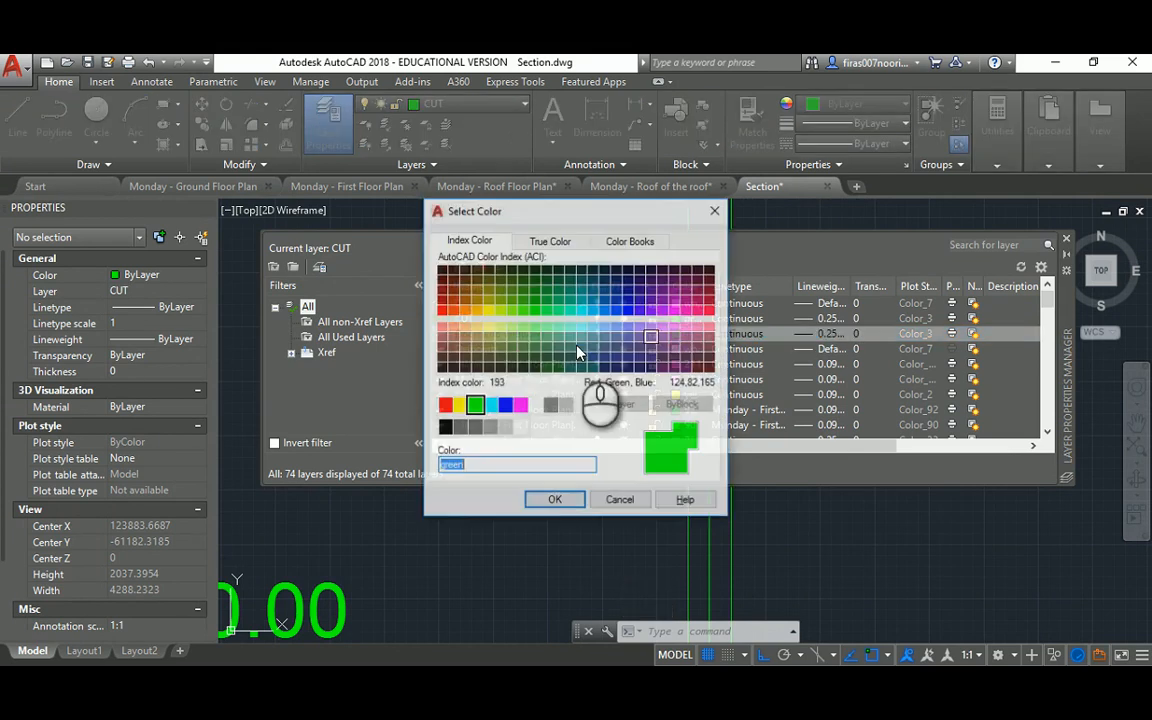
left_click(445, 405)
left_click(556, 501)
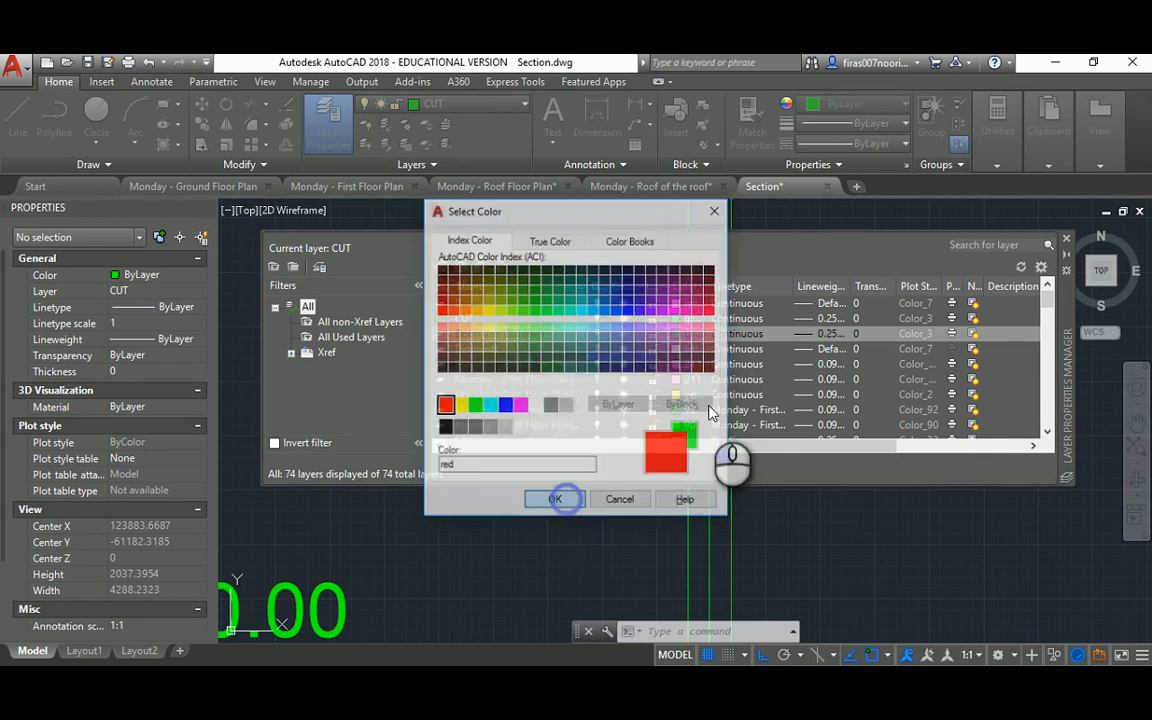
left_click(805, 341)
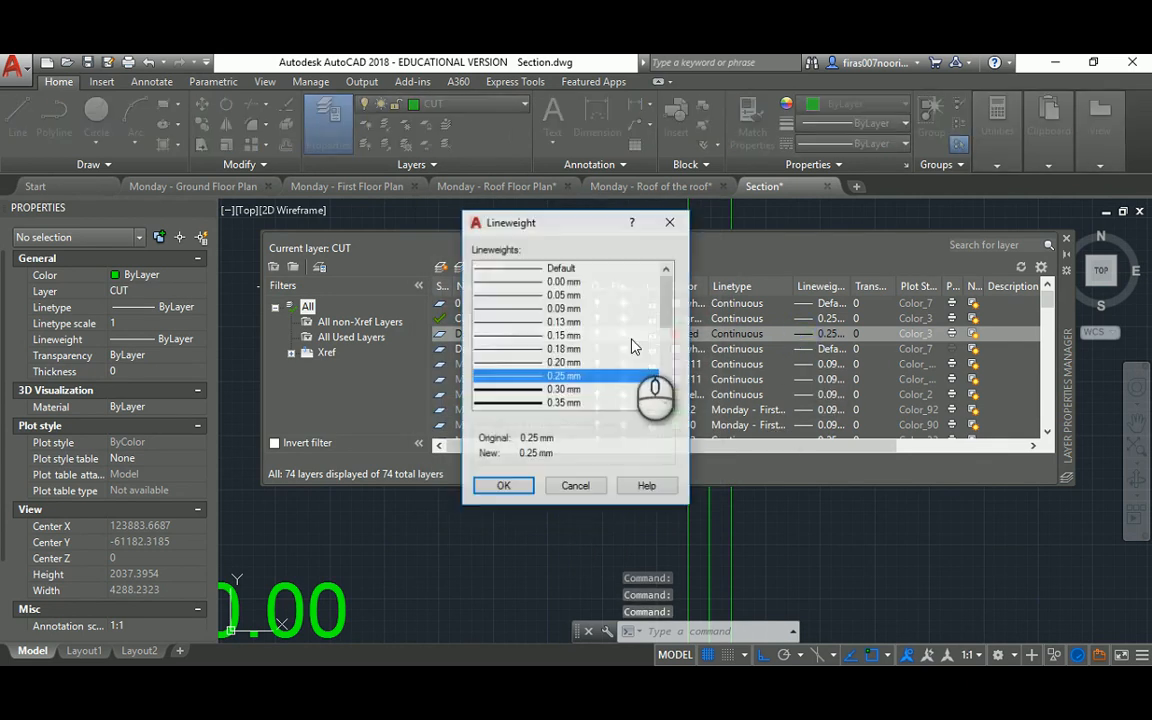
left_click(519, 336)
left_click(503, 486)
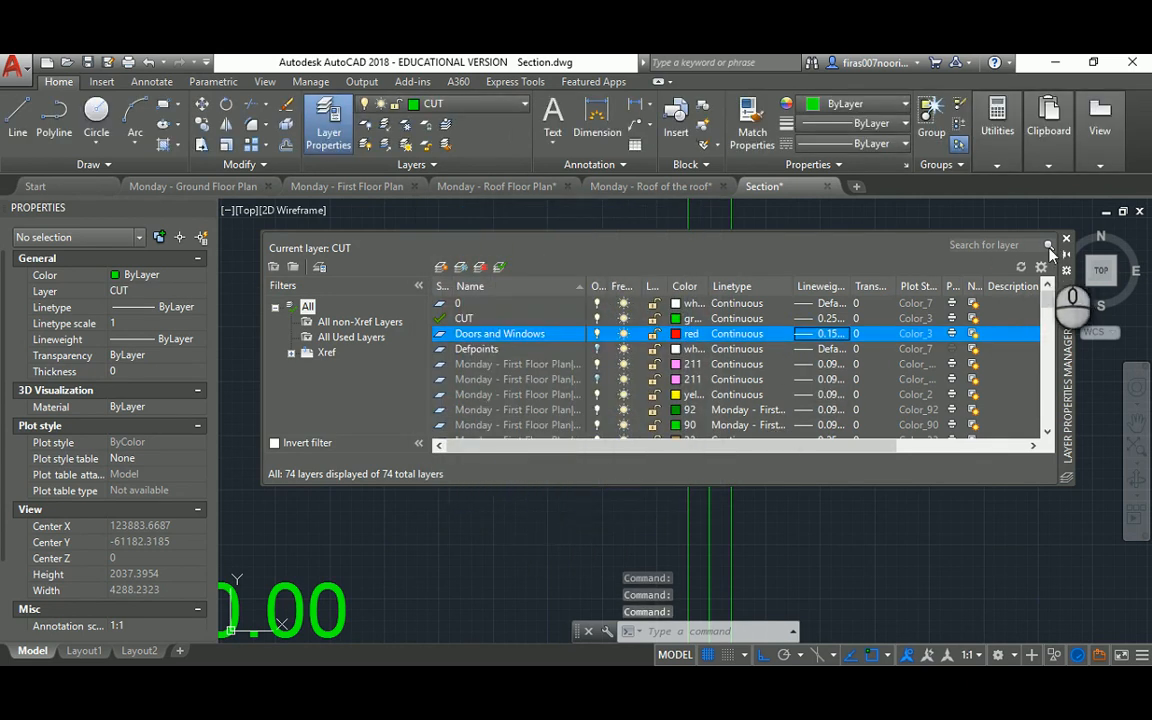
double_click(443, 336)
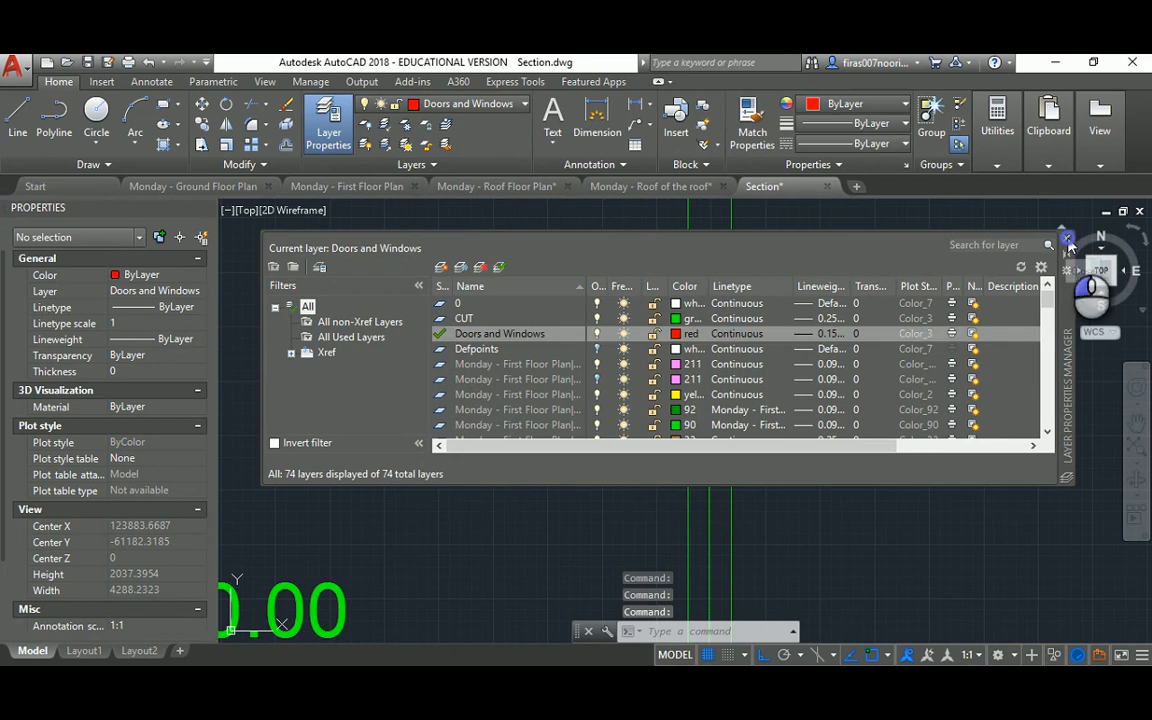
left_click(1066, 238)
scroll(810, 296, "down", 2)
left_click(786, 286)
left_click(719, 289)
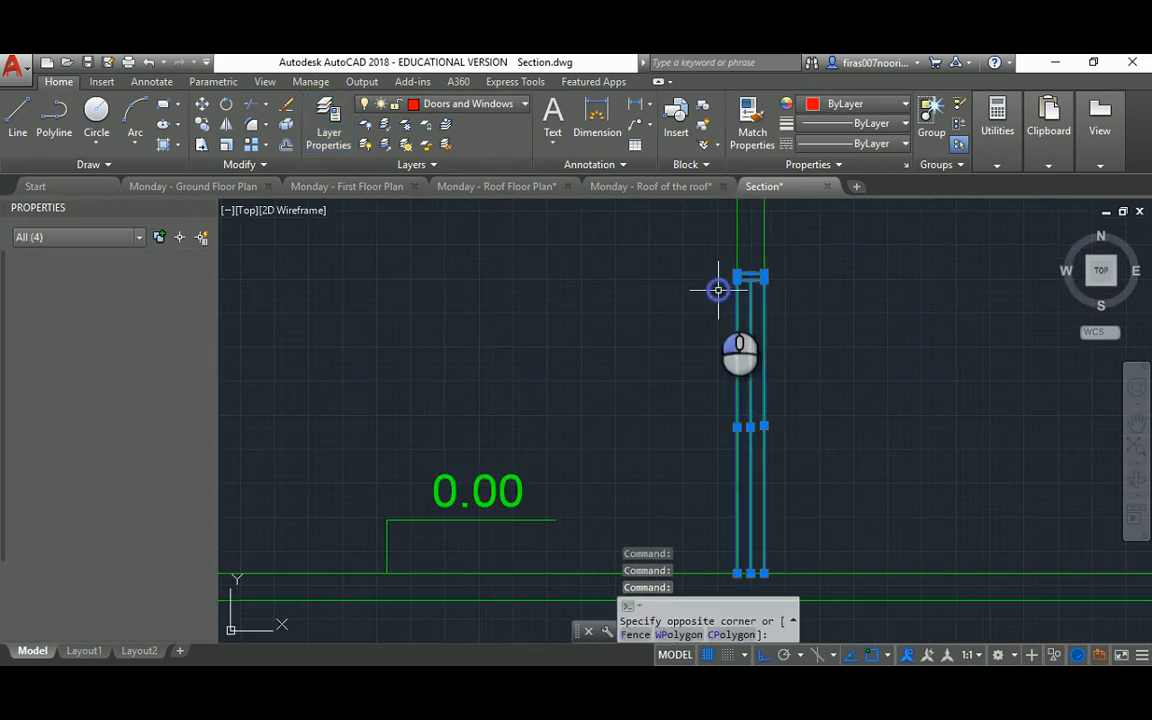
type("b")
key("Return")
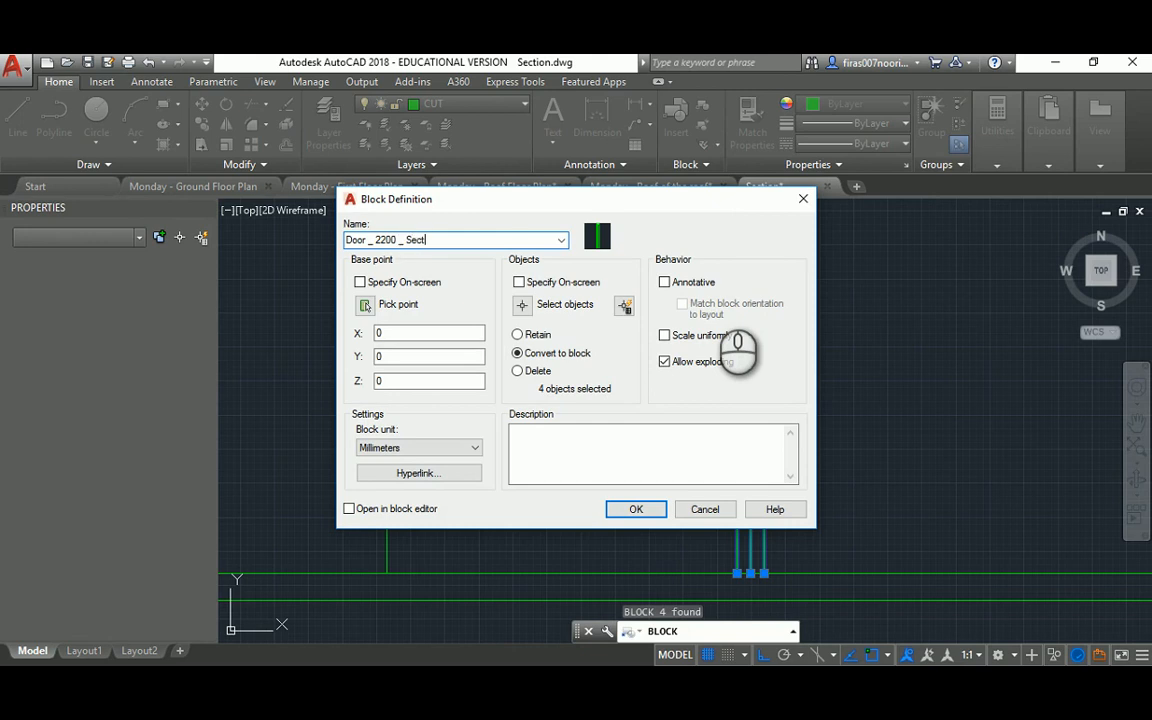
left_click(521, 306)
scroll(782, 284, "up", 2)
key("Escape")
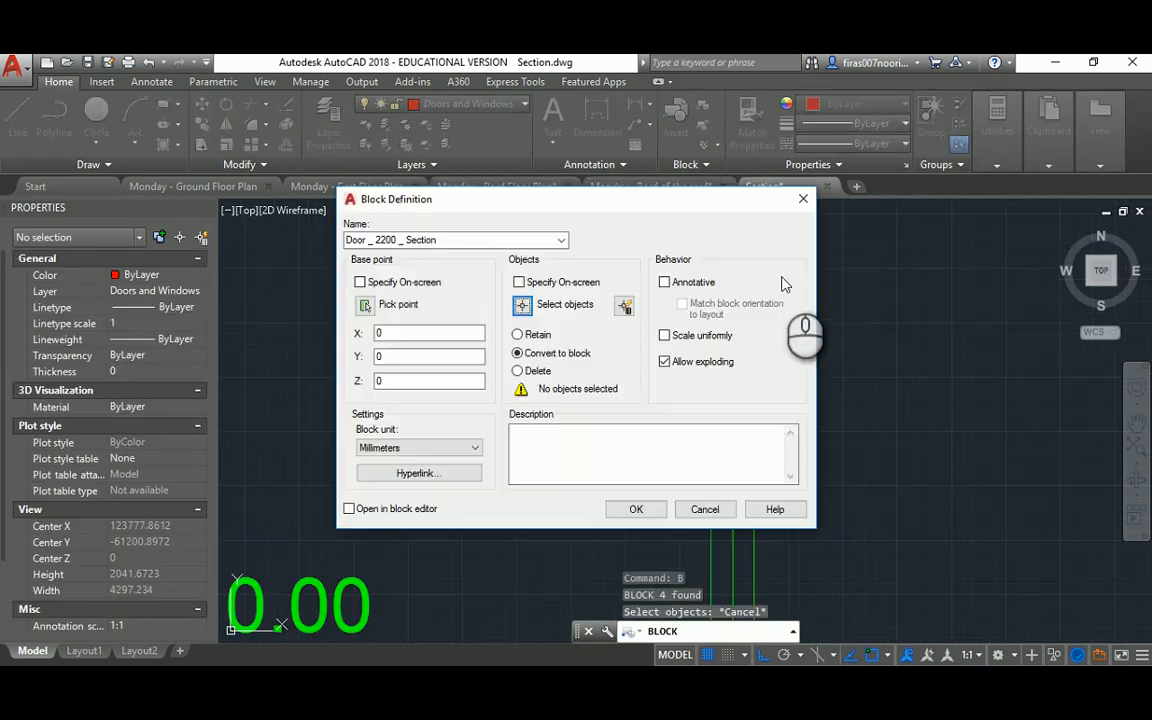
key("Escape")
key("Escape")
key("Escape")
key("Escape")
Step: Assign the door's frame head and its three vertical lines to the Doors and Windows layer
scroll(757, 270, "up", 4)
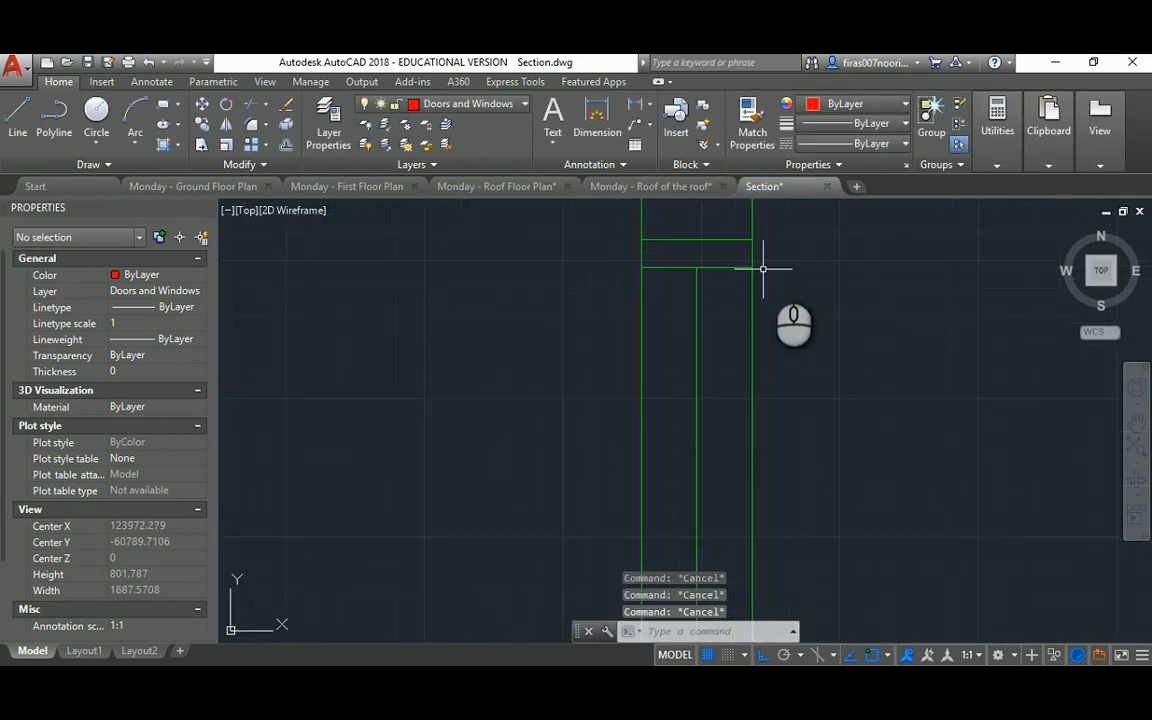
left_click(774, 265)
left_click(545, 303)
scroll(567, 305, "down", 2)
left_click(152, 290)
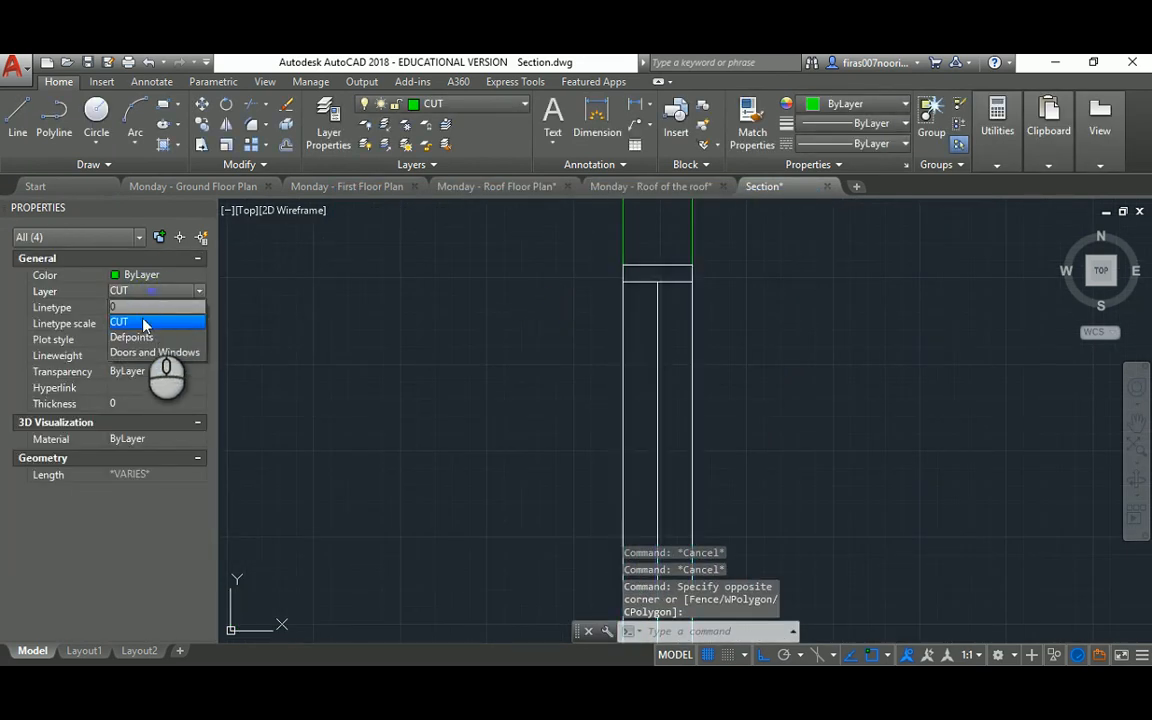
left_click(141, 351)
key("Escape")
scroll(594, 329, "down", 3)
key("Escape")
key("Escape")
Step: Assign the door's frame head and its three vertical lines to layer 0
scroll(627, 326, "up", 4)
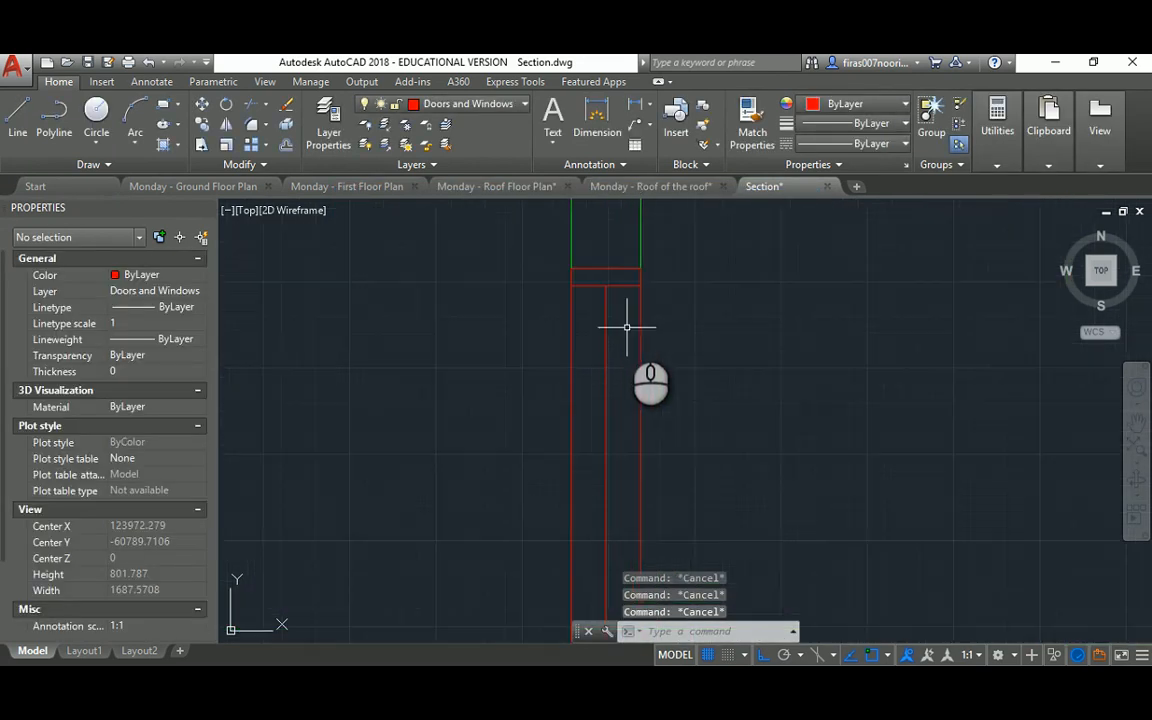
left_click(669, 282)
left_click(510, 319)
left_click(155, 290)
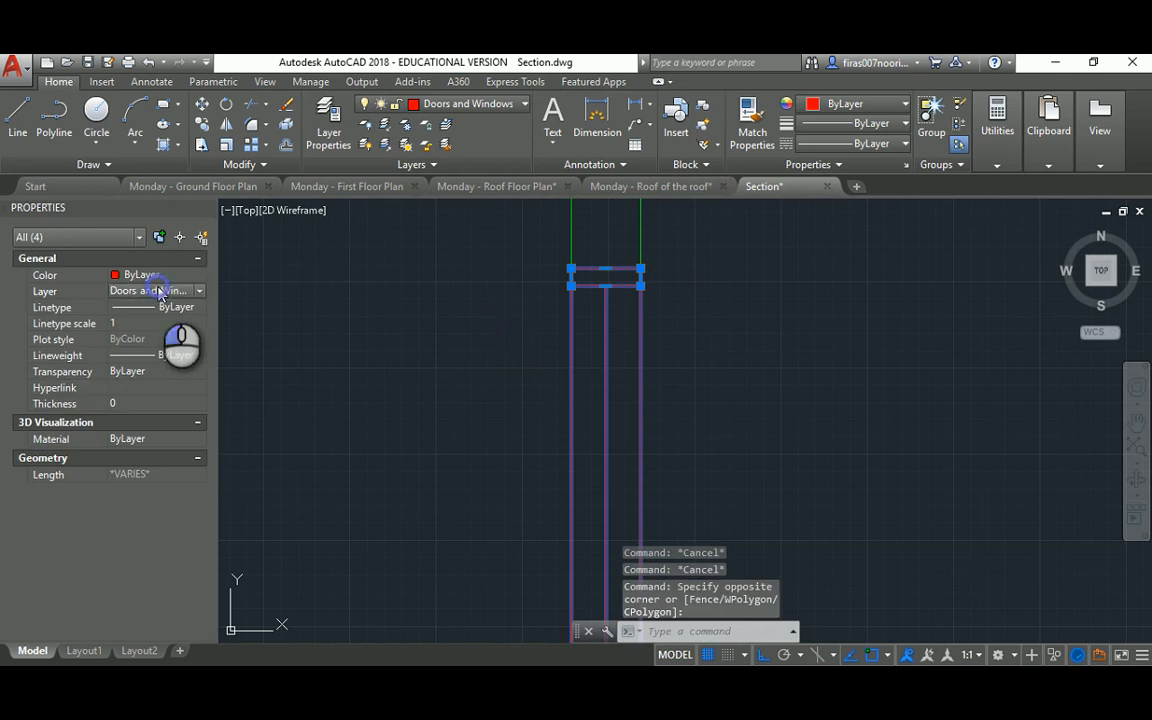
left_click(141, 308)
key("Escape")
key("Escape")
key("Escape")
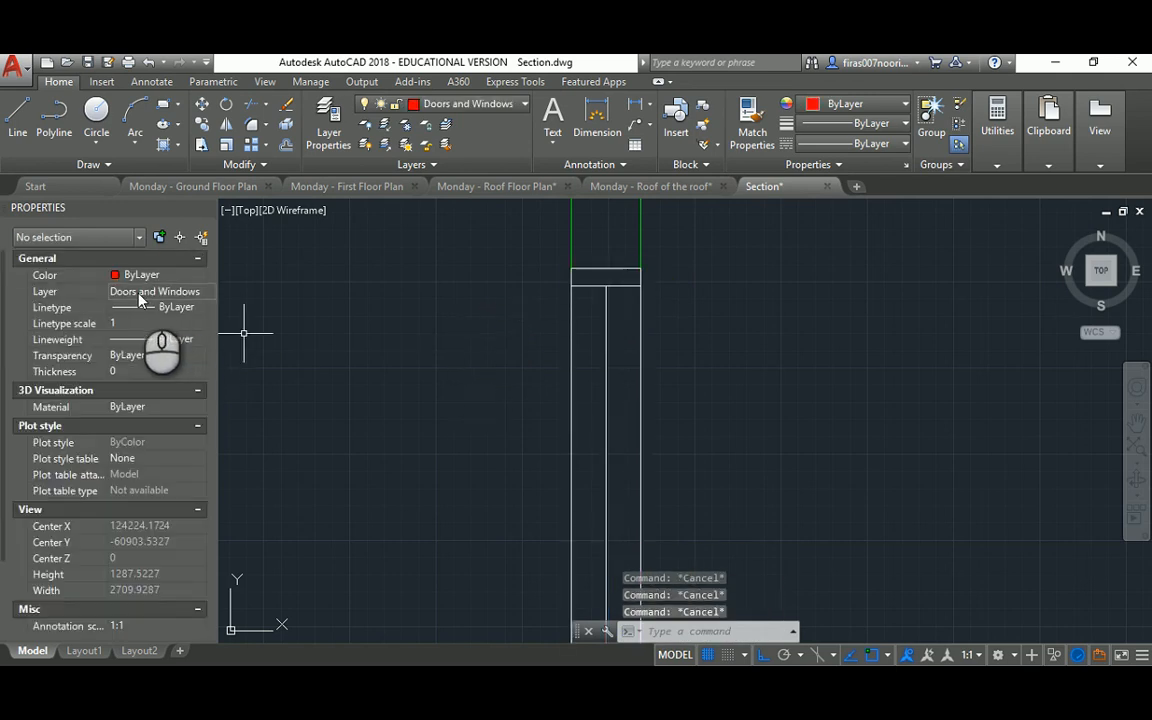
Step: Define a block named Door _ 2200 _ Section from the four door objects, with its base point at the frame head's upper right corner
type("b")
key("Return")
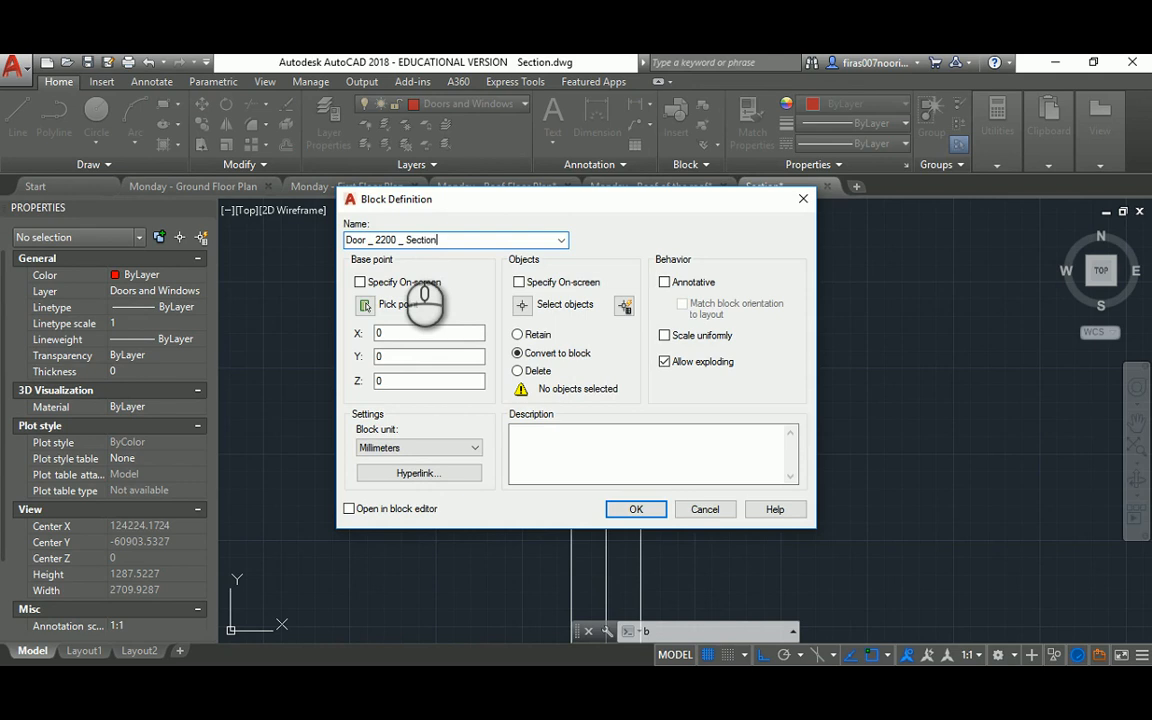
left_click(519, 310)
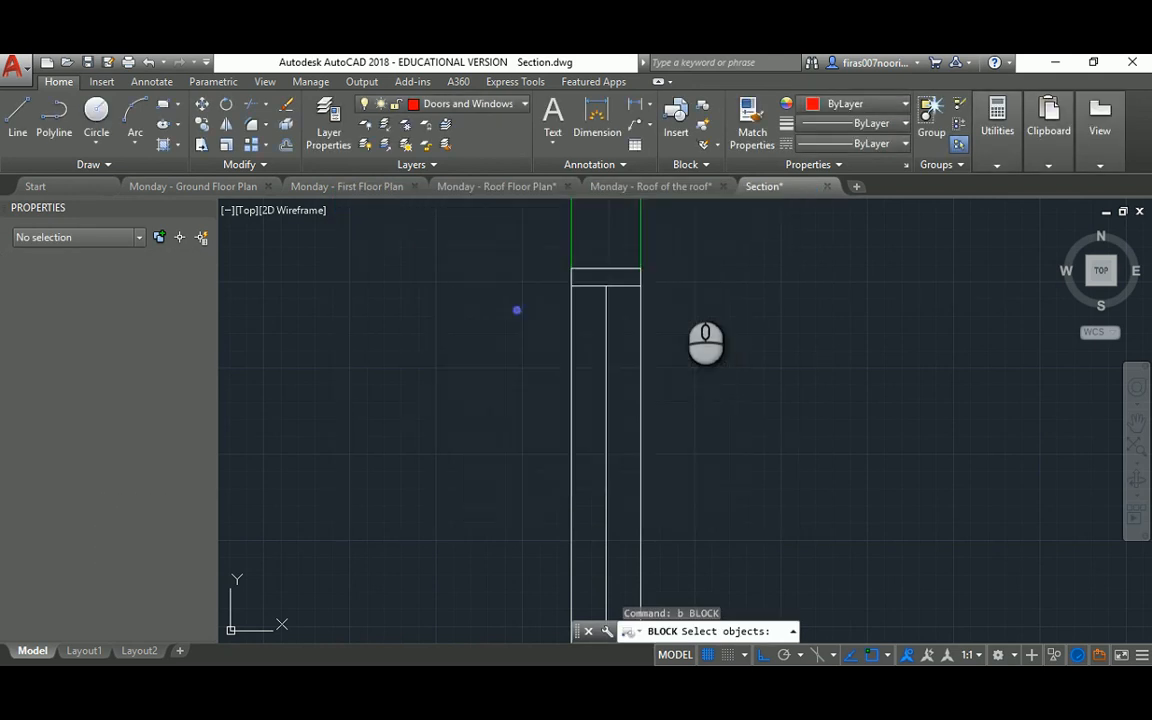
left_click(663, 288)
left_click(512, 298)
left_click(661, 277)
left_click(578, 289)
key("Return")
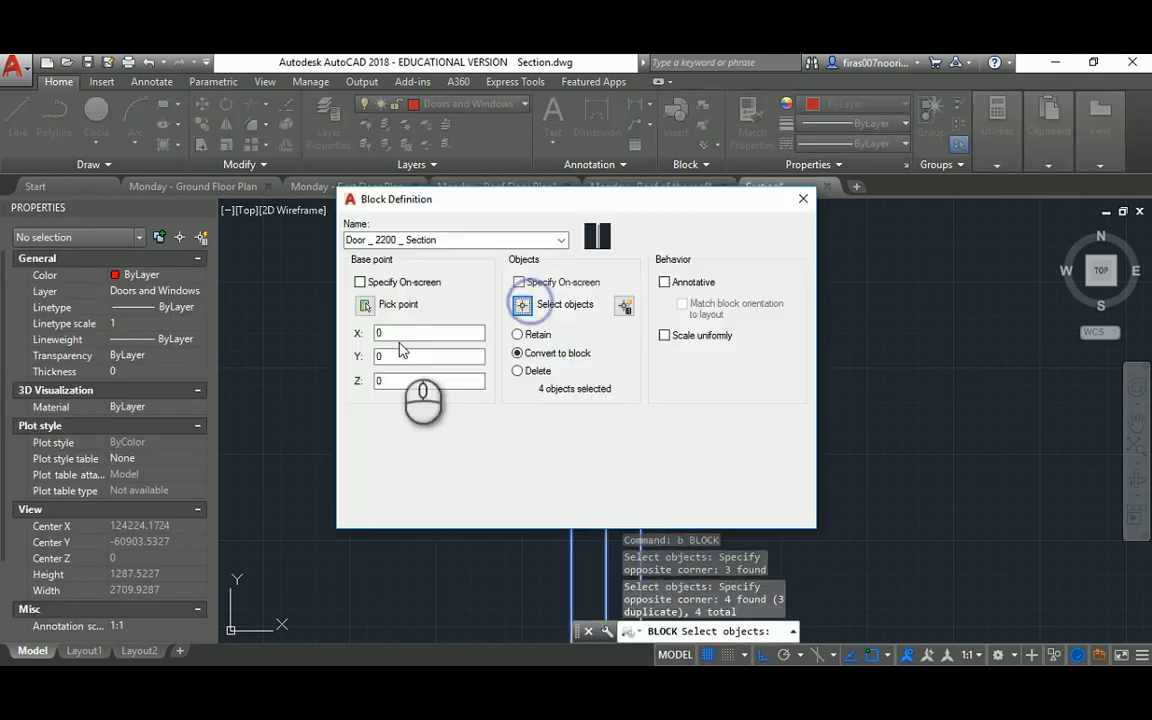
left_click(363, 301)
left_click(640, 269)
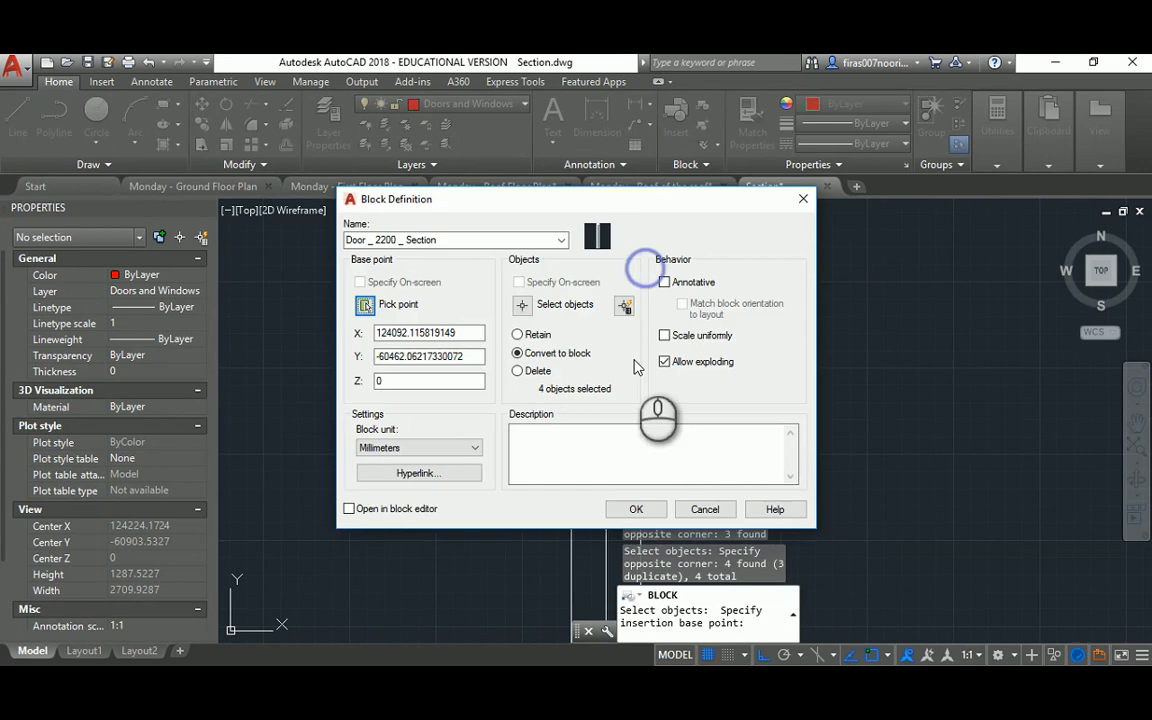
Step: Create the block "Door _ 2200 _ Section" from the selected door objects, converting them in place
left_click(632, 507)
scroll(572, 278, "down", 8)
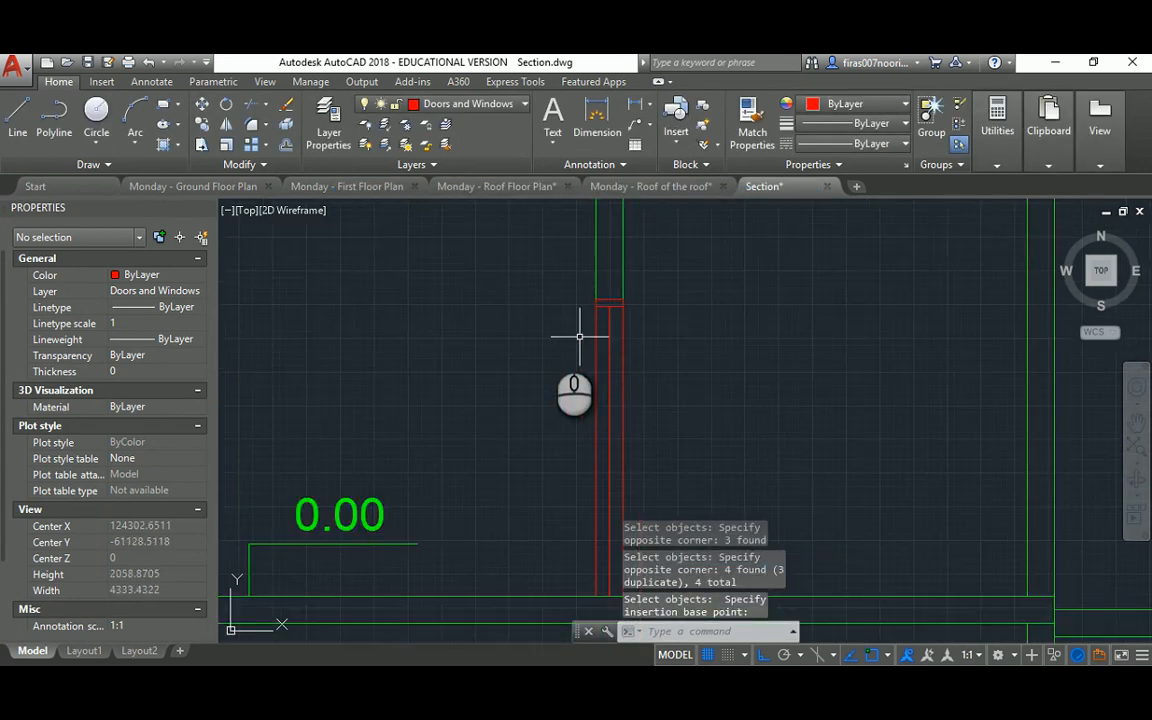
key("Escape")
key("Escape")
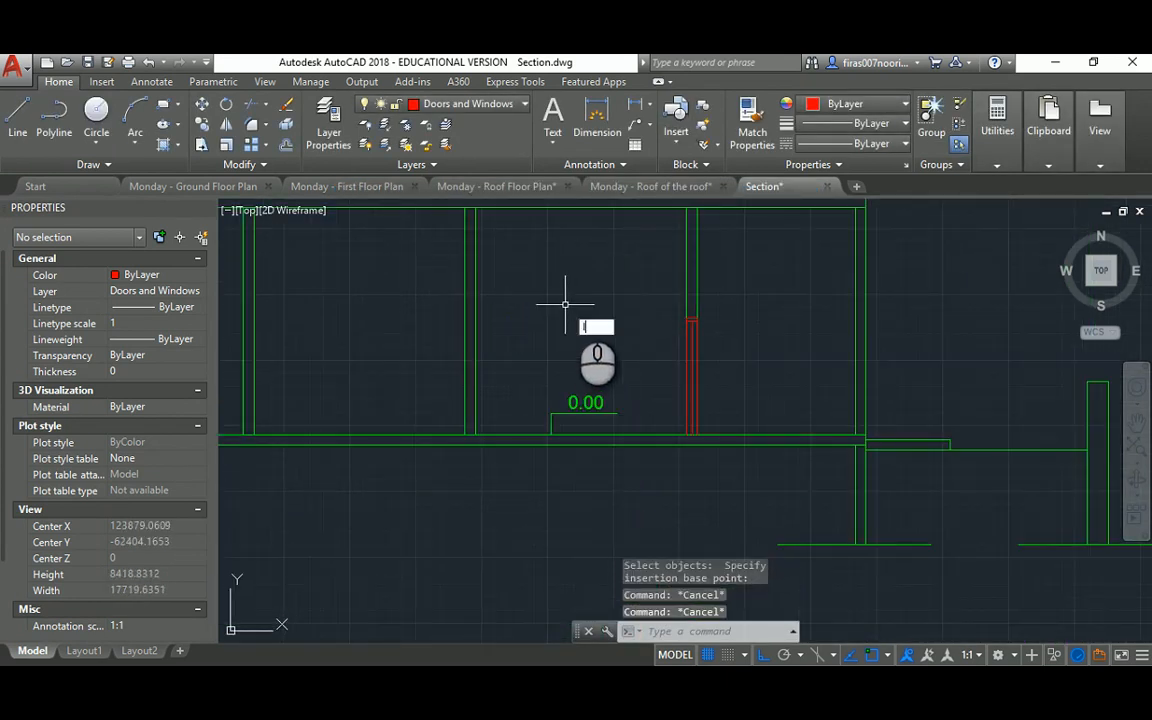
Step: Draw a horizontal line from the door head leftward across the ground-floor walls, ending beyond the left exterior wall
key("Return")
scroll(648, 314, "up", 6)
left_click(845, 396)
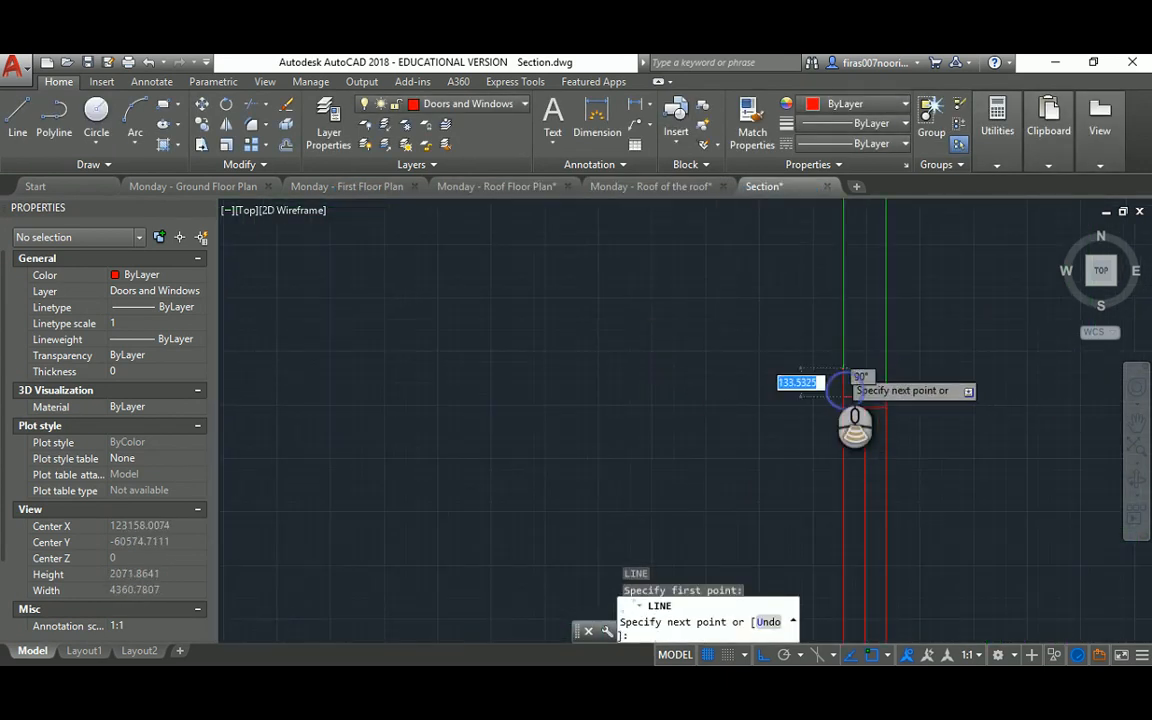
scroll(845, 392, "down", 15)
key("Escape")
scroll(810, 388, "up", 5)
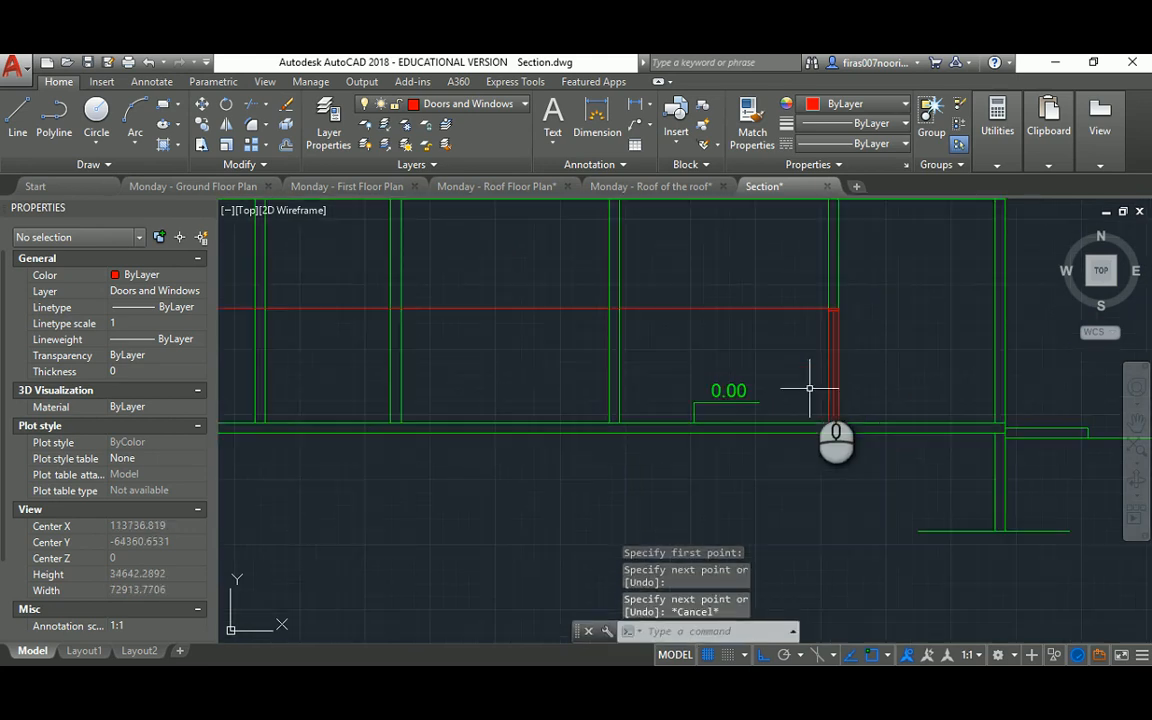
key("Escape")
key("Escape")
Step: Examine the floor plan along the section line to see which doors, windows and walls it crosses
scroll(790, 310, "down", 8)
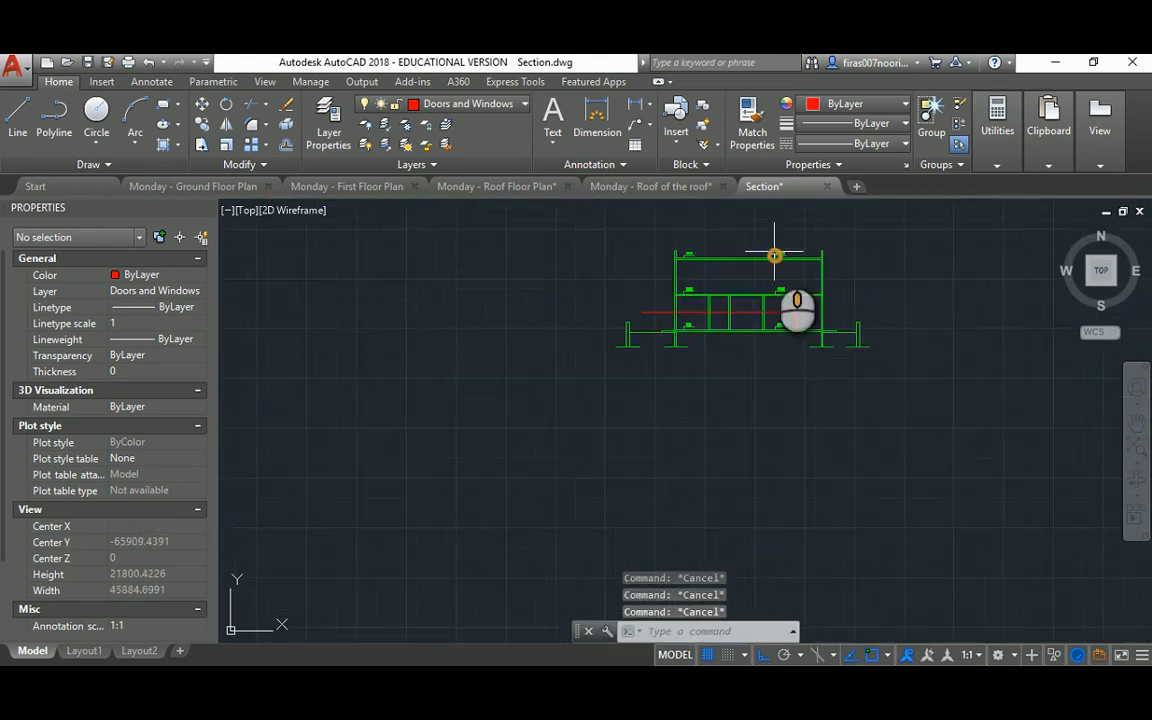
middle_click_drag(730, 244, 753, 368)
scroll(745, 385, "up", 4)
scroll(784, 320, "up", 5)
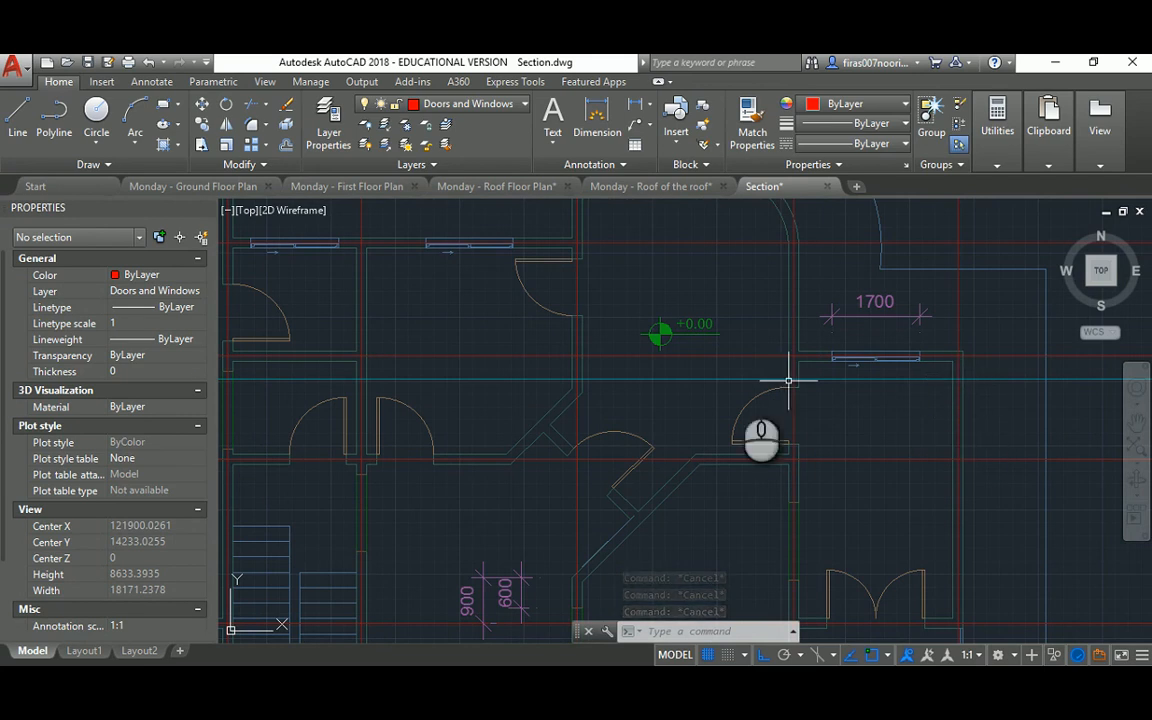
middle_click_drag(570, 383, 903, 377)
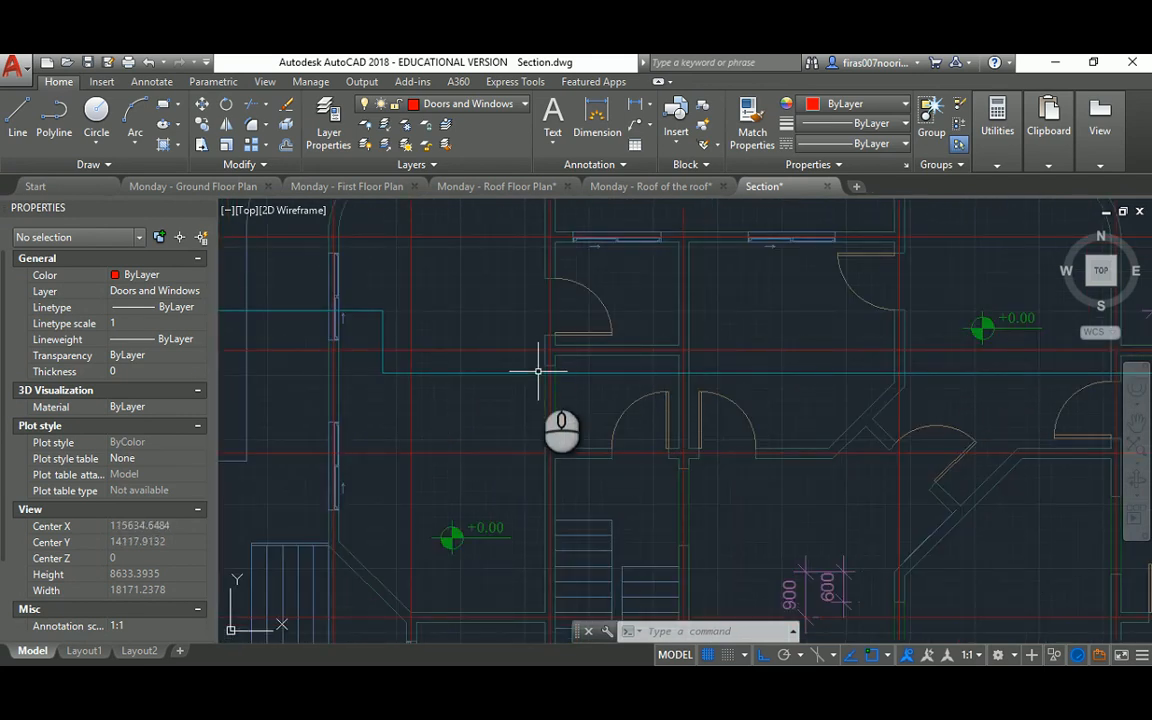
middle_click_drag(544, 378, 575, 352)
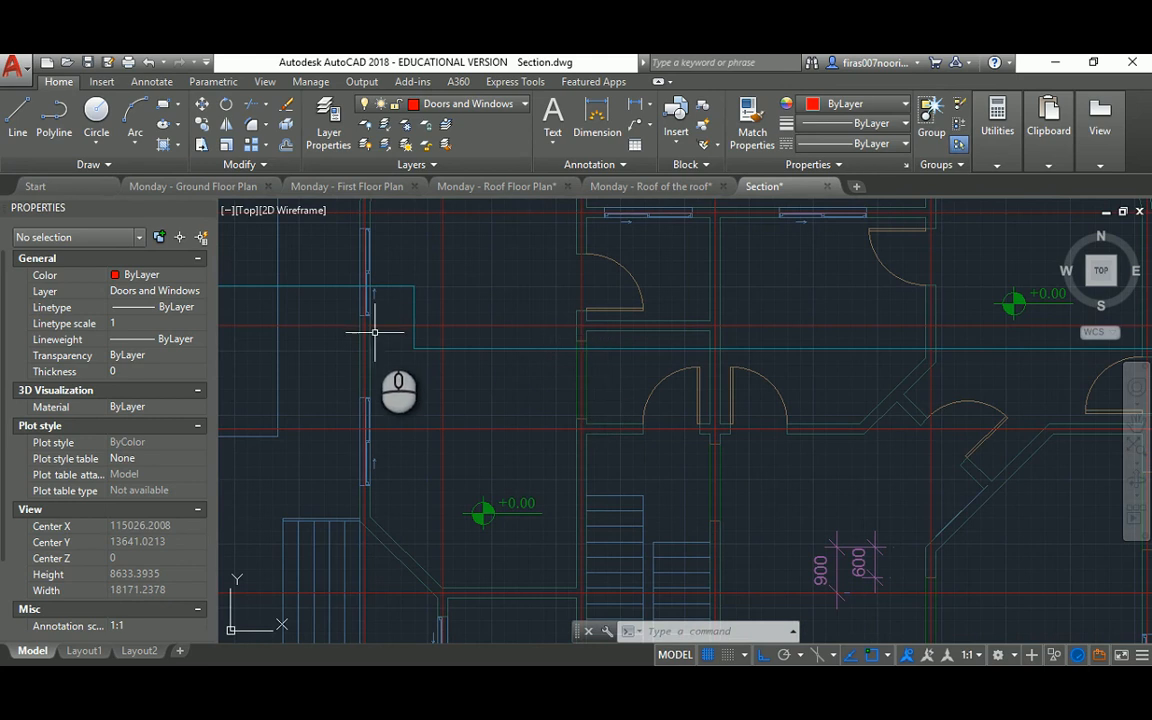
scroll(600, 347, "down", 15)
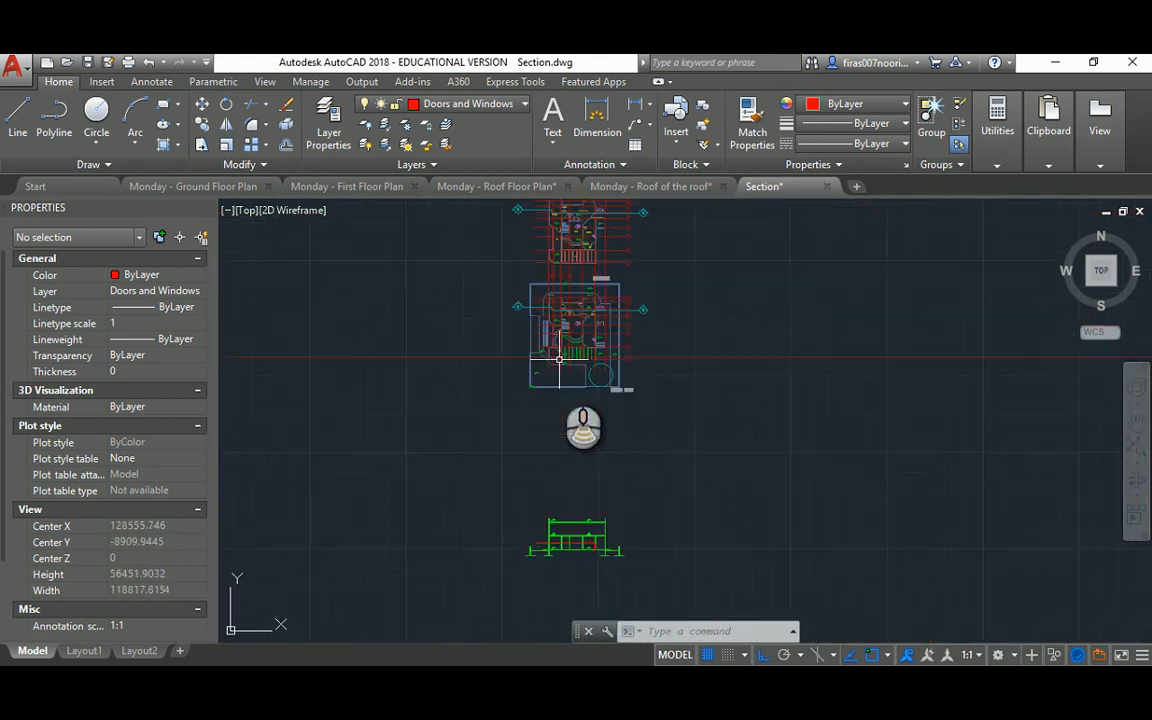
scroll(565, 425, "up", 15)
key("Escape")
key("Escape")
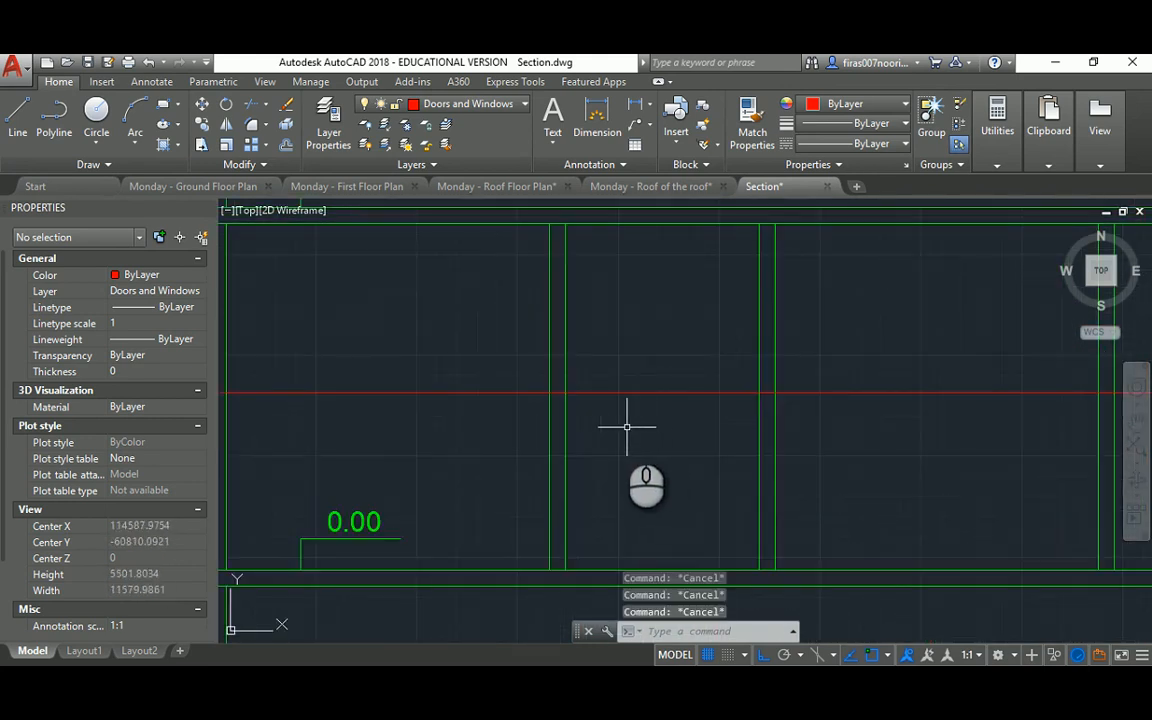
Step: Draw a short line across the thickness of the first interior wall from the left at door-head height
type("l")
key("Return")
left_click(550, 392)
left_click(565, 392)
key("Escape")
key("Escape")
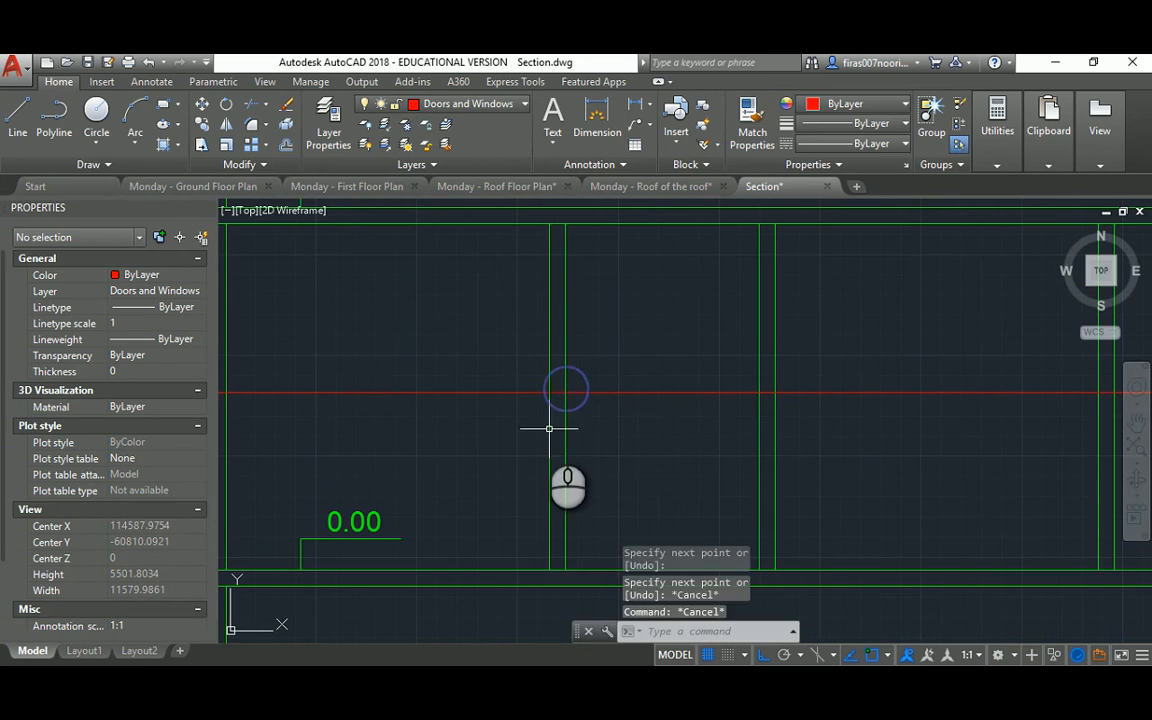
Step: Trim the long horizontal line inside the building back to the inner face of the left exterior wall
middle_click_drag(437, 407, 641, 402)
type("tr")
key("Return")
left_click(430, 403)
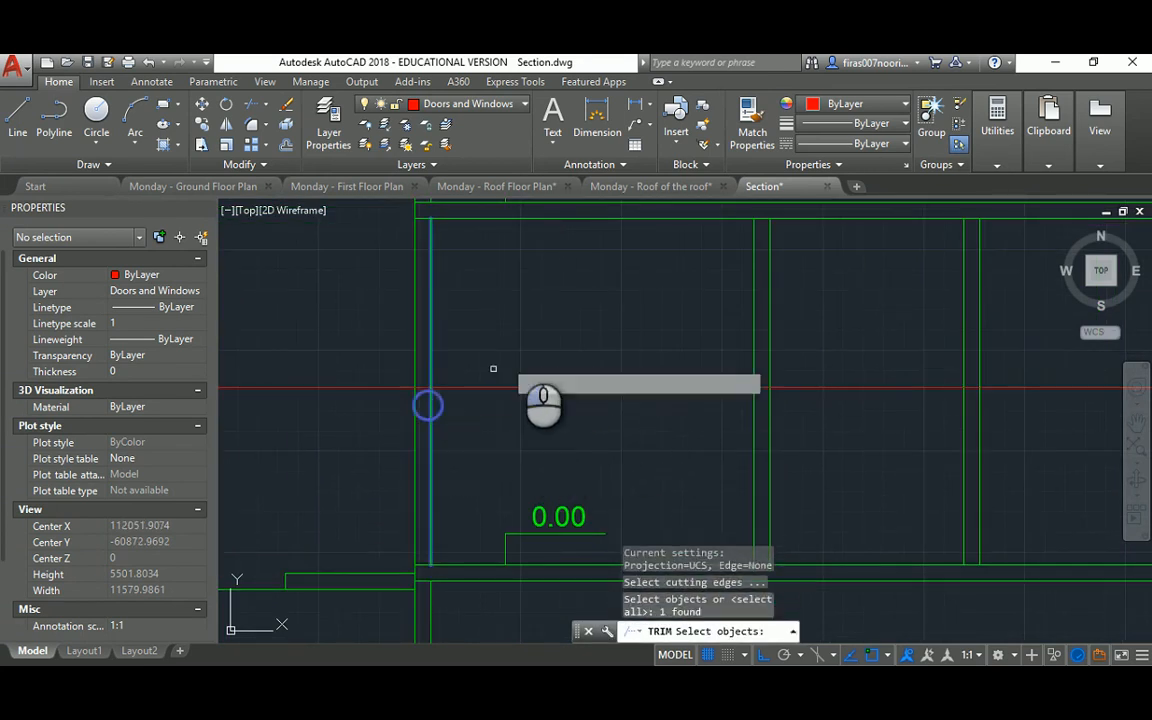
key("Return")
left_click(519, 347)
left_click(514, 402)
key("Escape")
Step: Match the short door-head line in the first interior wall to the properties of the wall line
middle_click_drag(744, 410, 638, 384)
type("m")
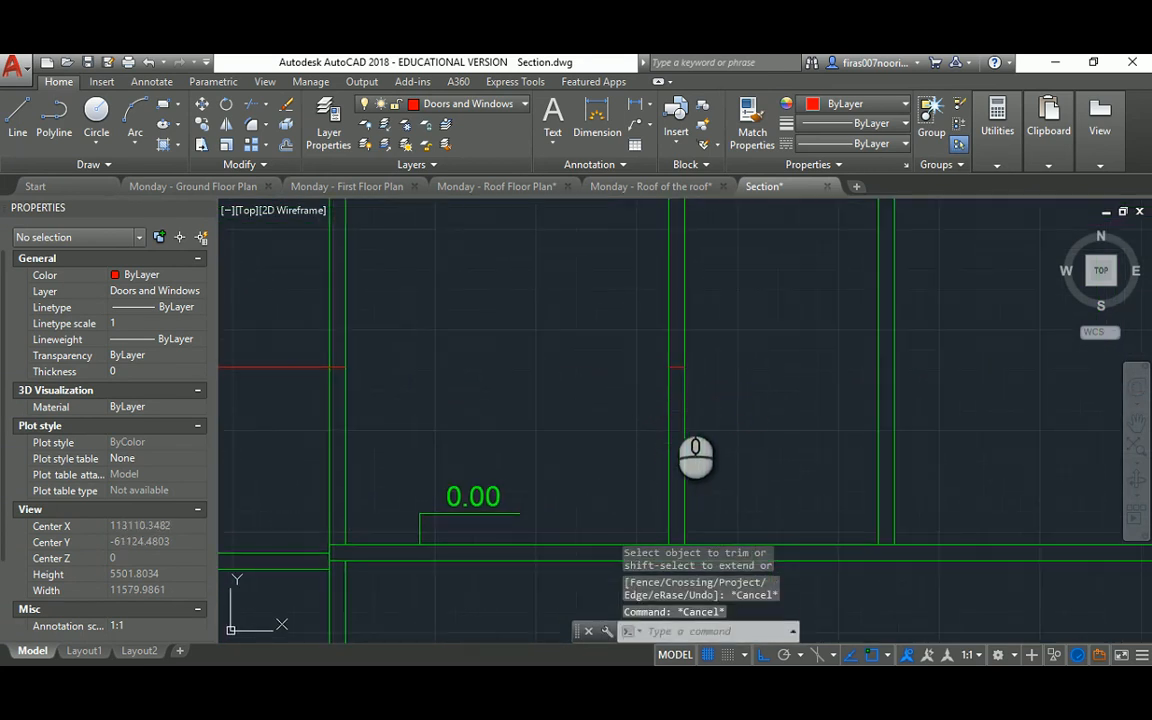
type("a")
key("Return")
left_click(667, 390)
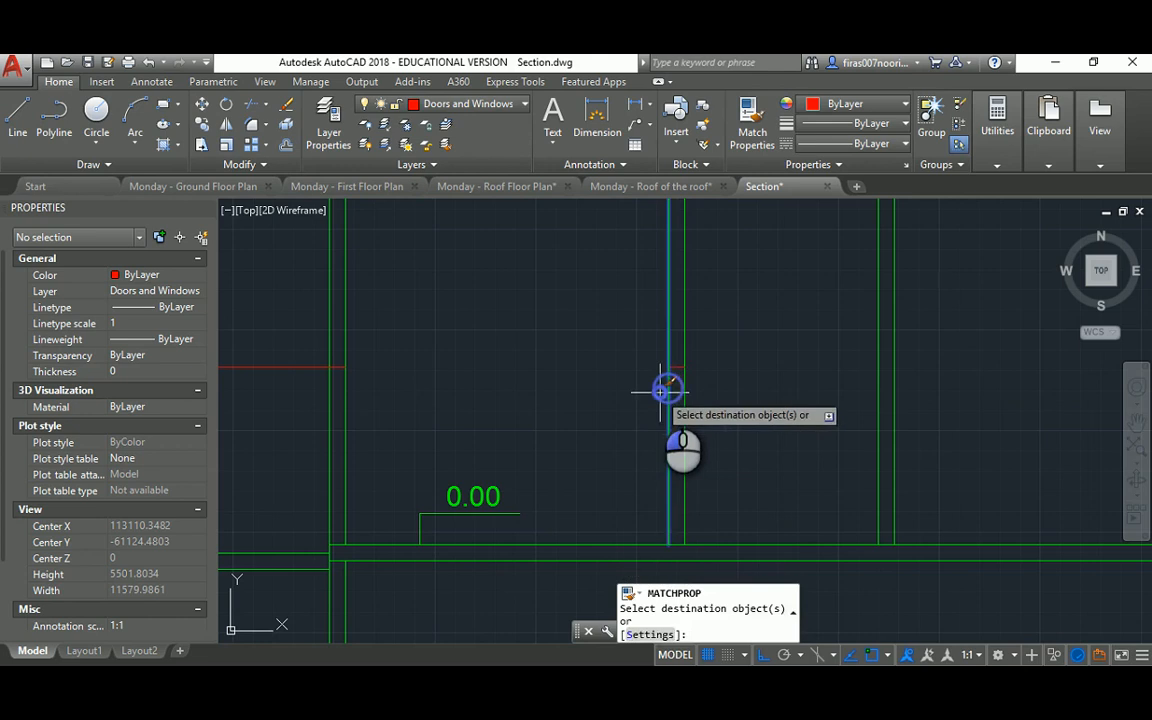
left_click(660, 392)
left_click(692, 348)
key("Escape")
key("Escape")
Step: Trim both faces of the first interior wall between the door-head line and the floor to open the doorway
scroll(687, 388, "down", 3)
middle_click_drag(687, 386, 609, 293)
type("tr")
key("Return")
key("Return")
left_click_drag(633, 311, 586, 321)
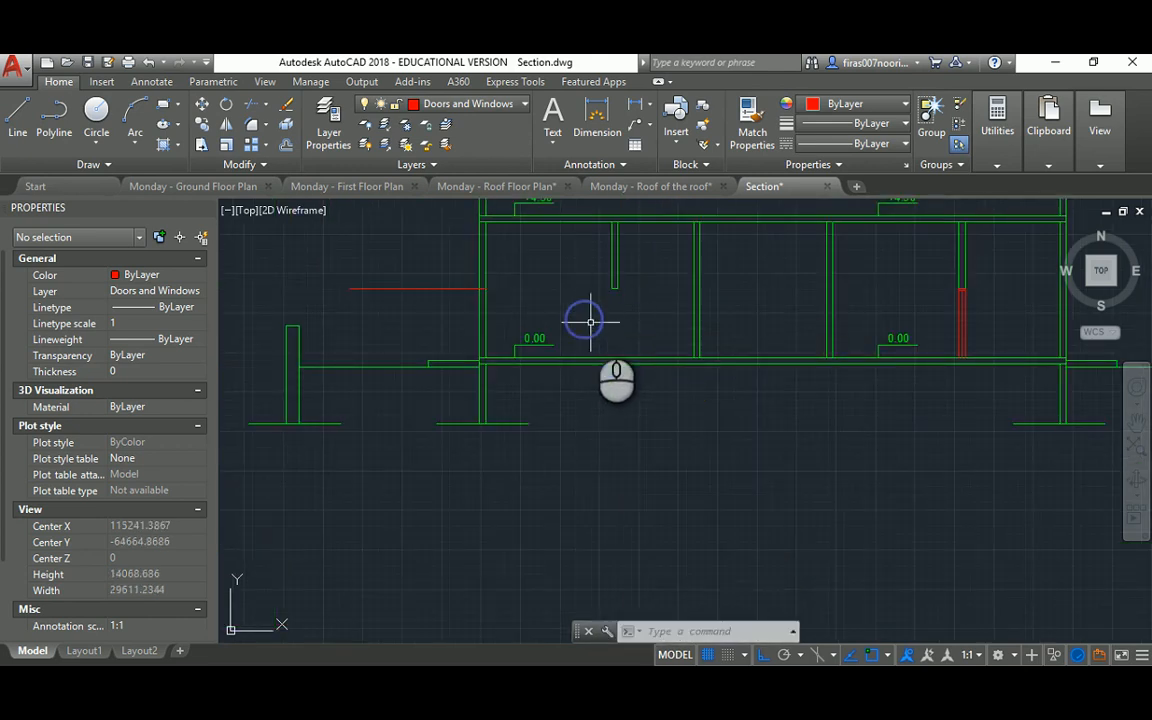
key("Escape")
Step: Draw two vertical lines from the door head down to the floor along both sides of the doorway opening
scroll(602, 314, "up", 5)
type("l")
key("Return")
left_click(650, 211)
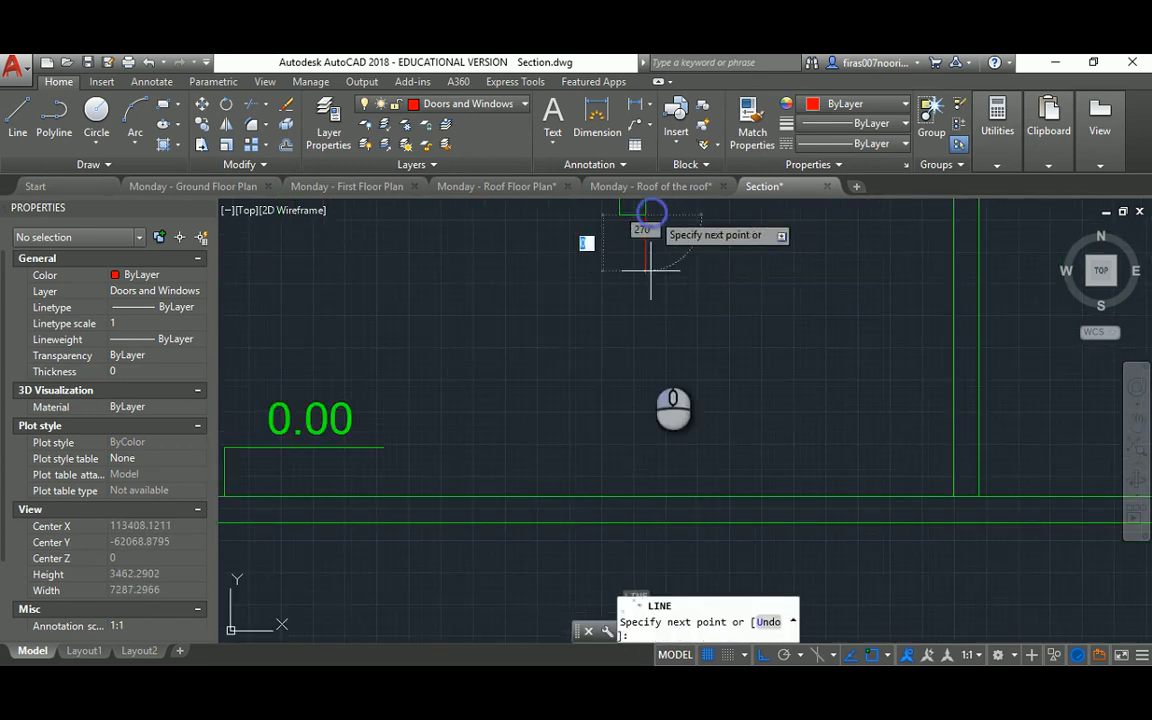
left_click(648, 496)
key("Return")
key("Return")
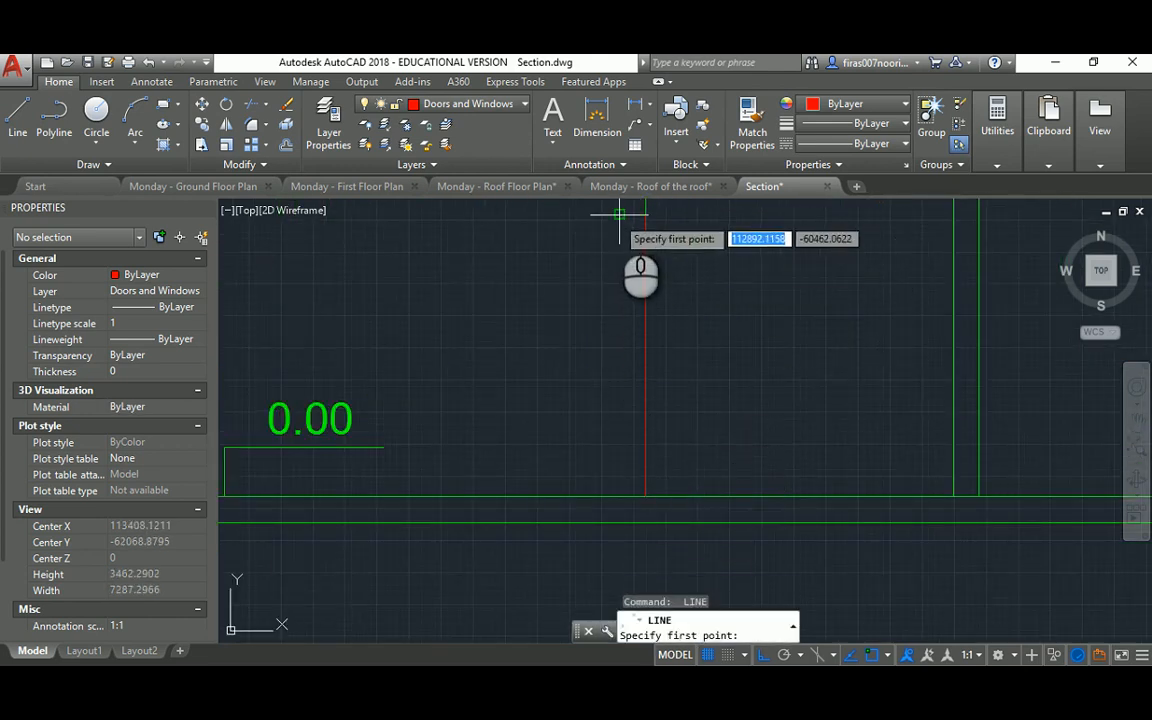
left_click(620, 213)
left_click(620, 487)
key("Escape")
key("Escape")
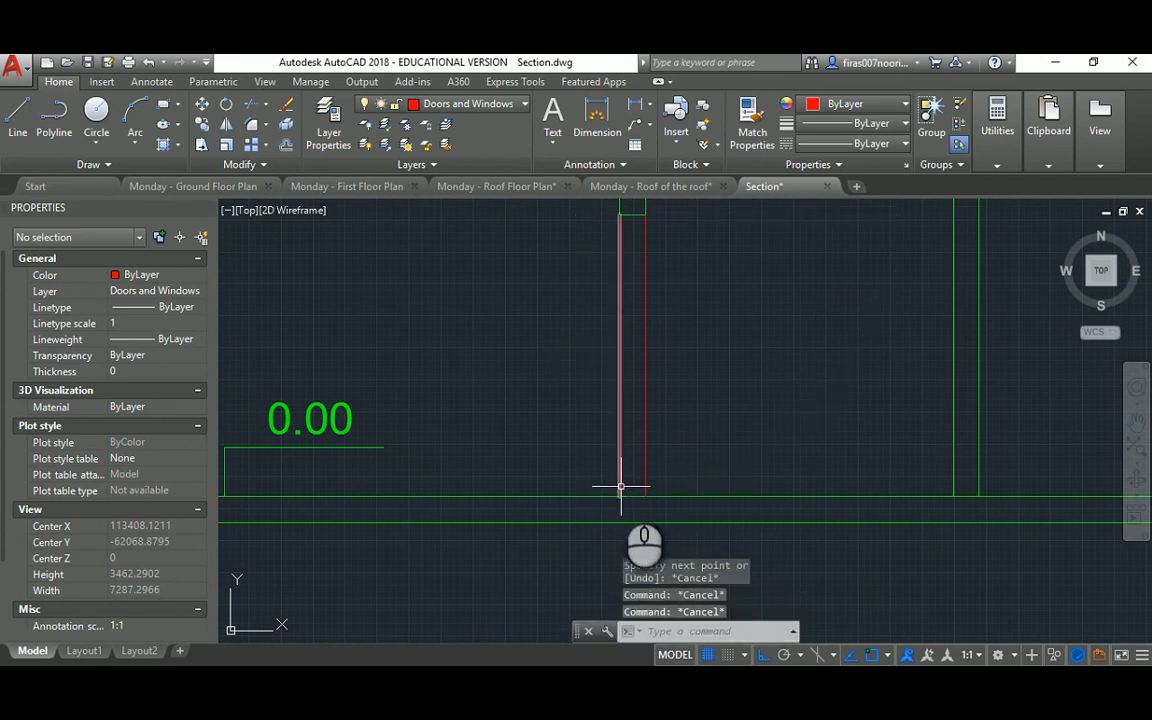
Step: Create a layer named Elevation with colour 11 and make it the current layer
type("la")
key("Return")
left_click(441, 268)
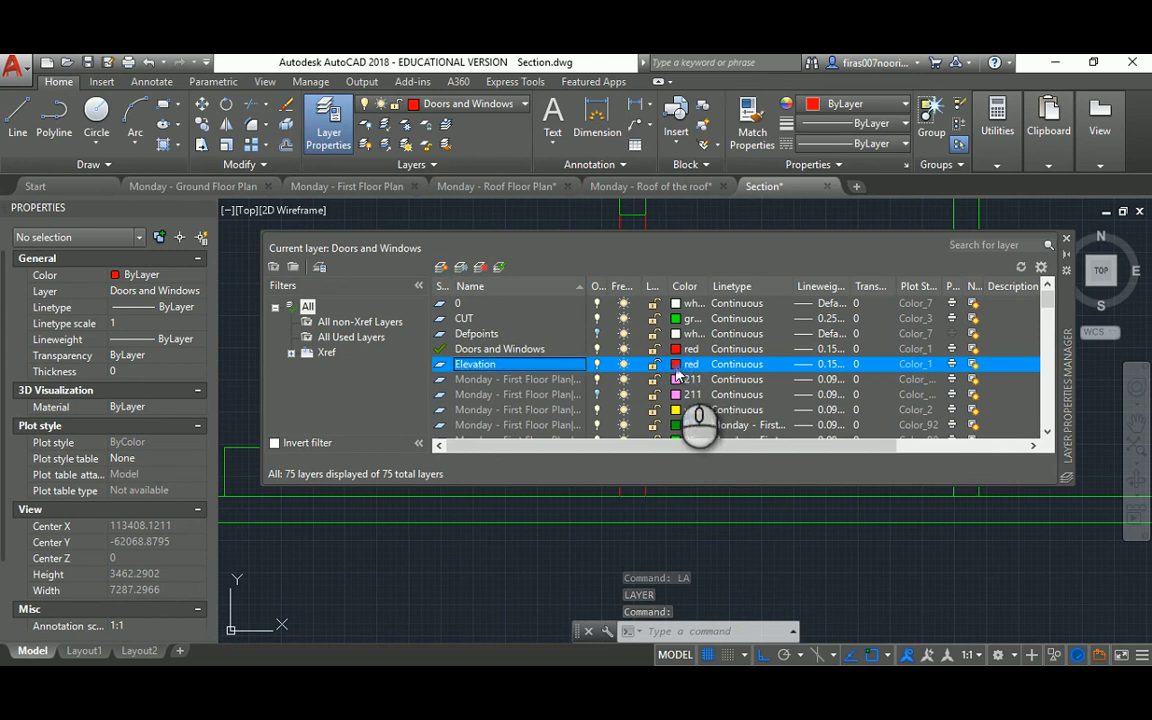
double_click(677, 366)
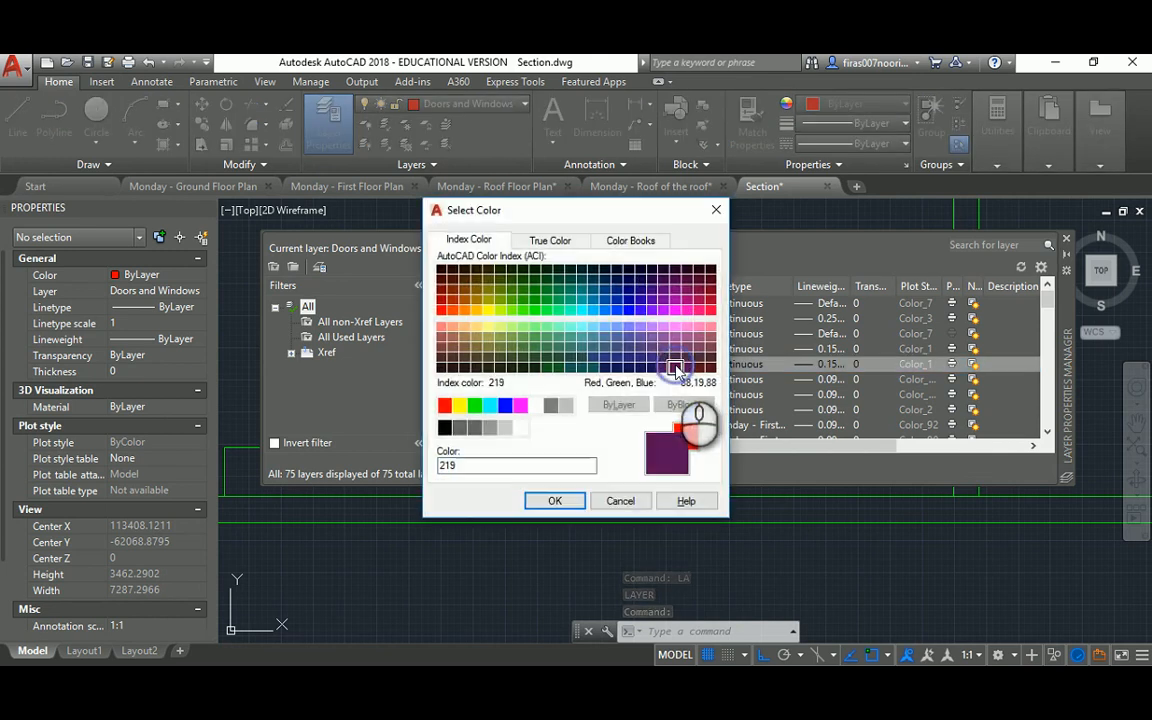
left_click(441, 328)
key("Return")
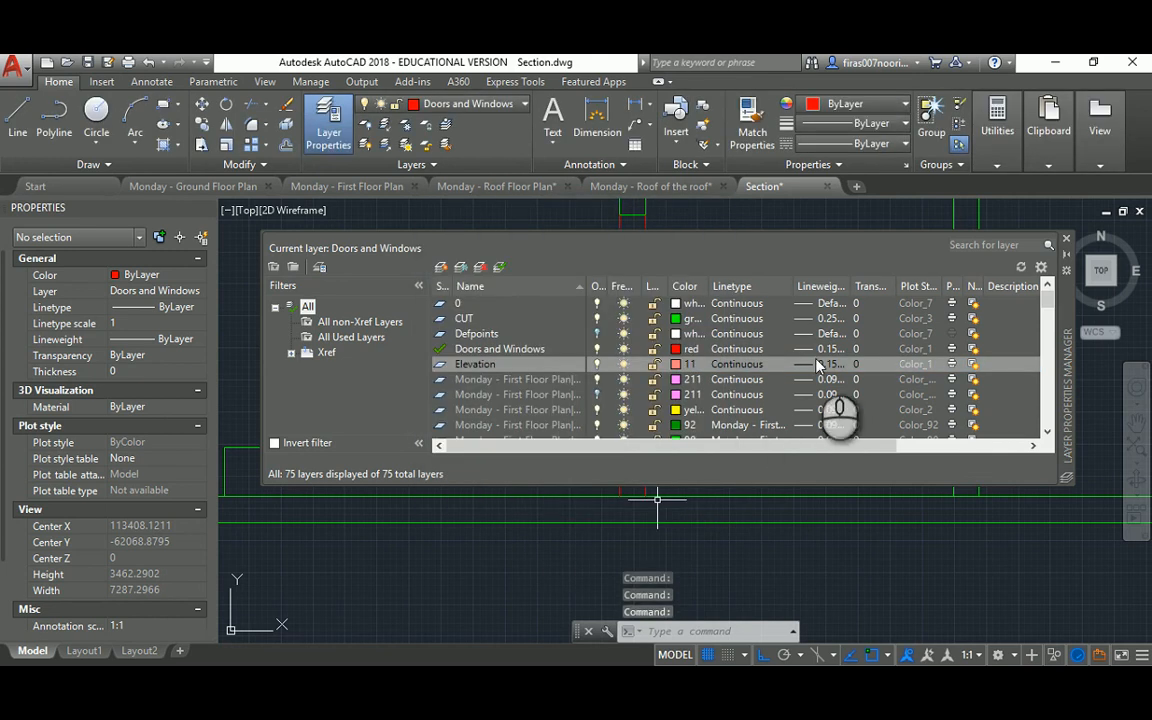
left_click(443, 366)
left_click(1065, 239)
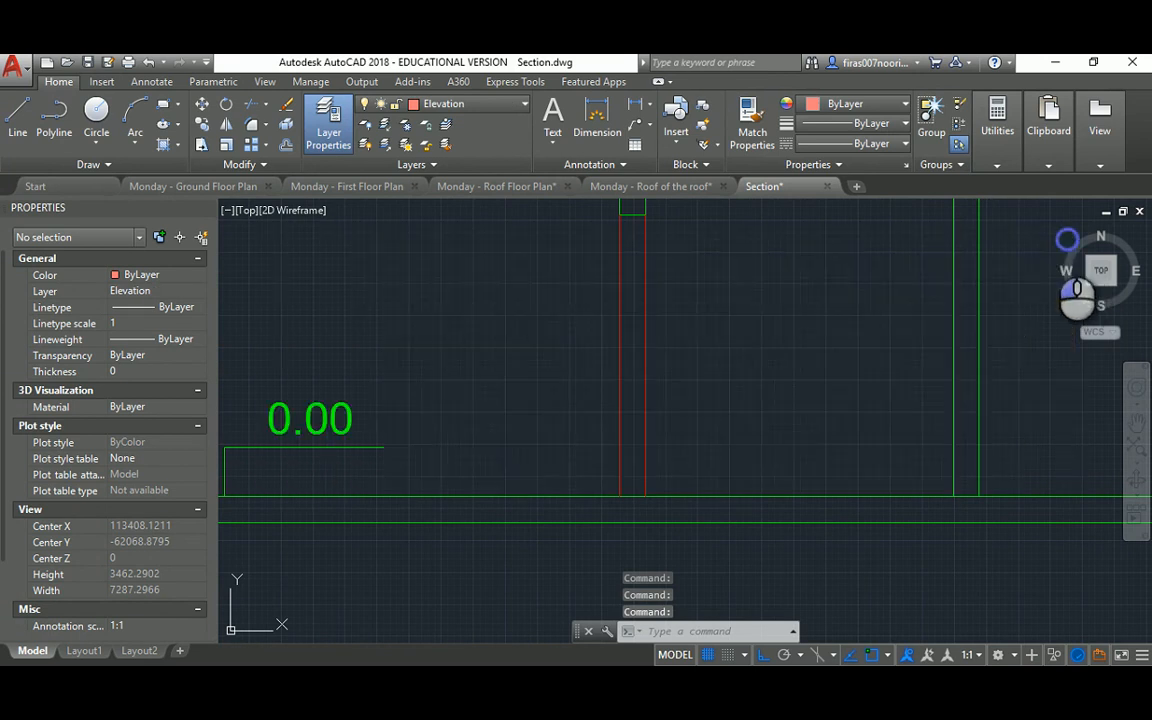
Step: Move the two vertical doorway lines to the Elevation layer
left_click_drag(737, 268, 548, 294)
left_click(153, 291)
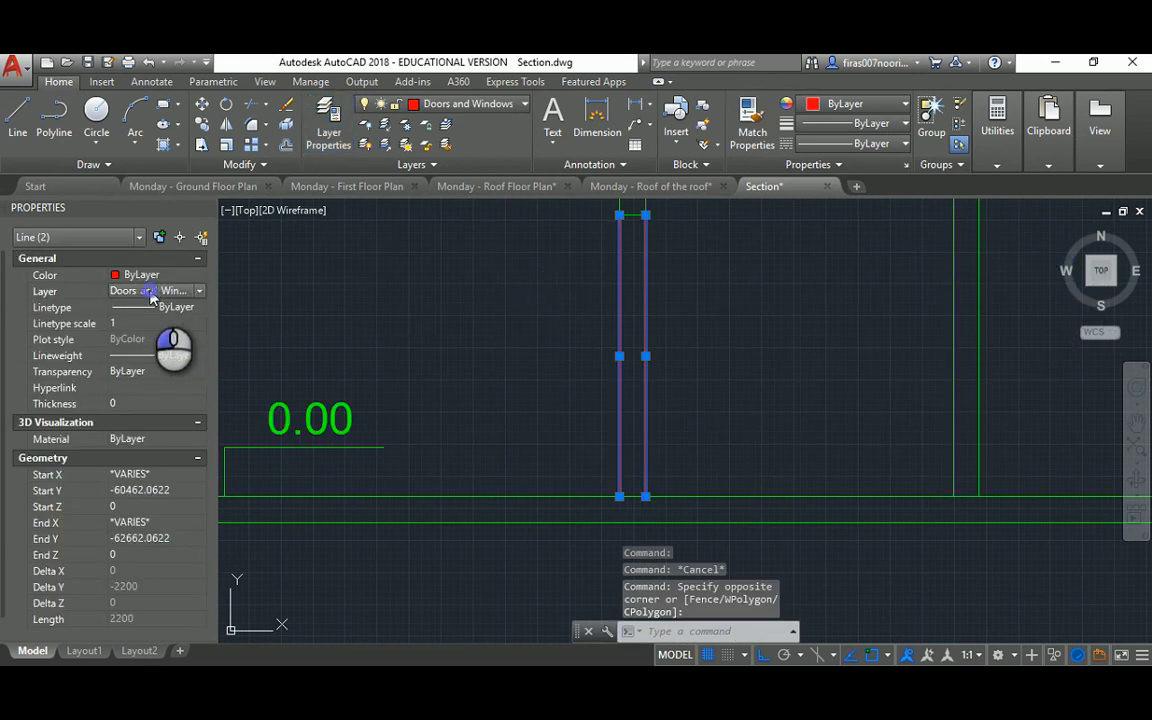
left_click(133, 369)
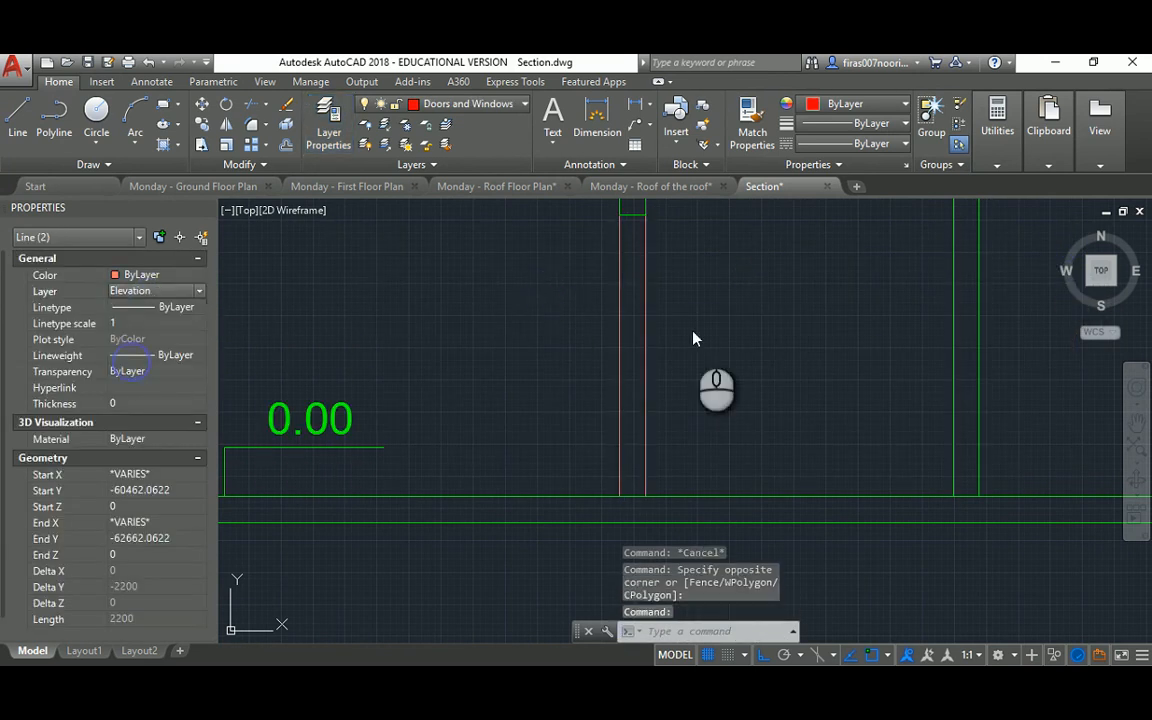
key("Escape")
Step: Trim off the part of the horizontal line that extends outside the left exterior wall
scroll(640, 320, "down", 3)
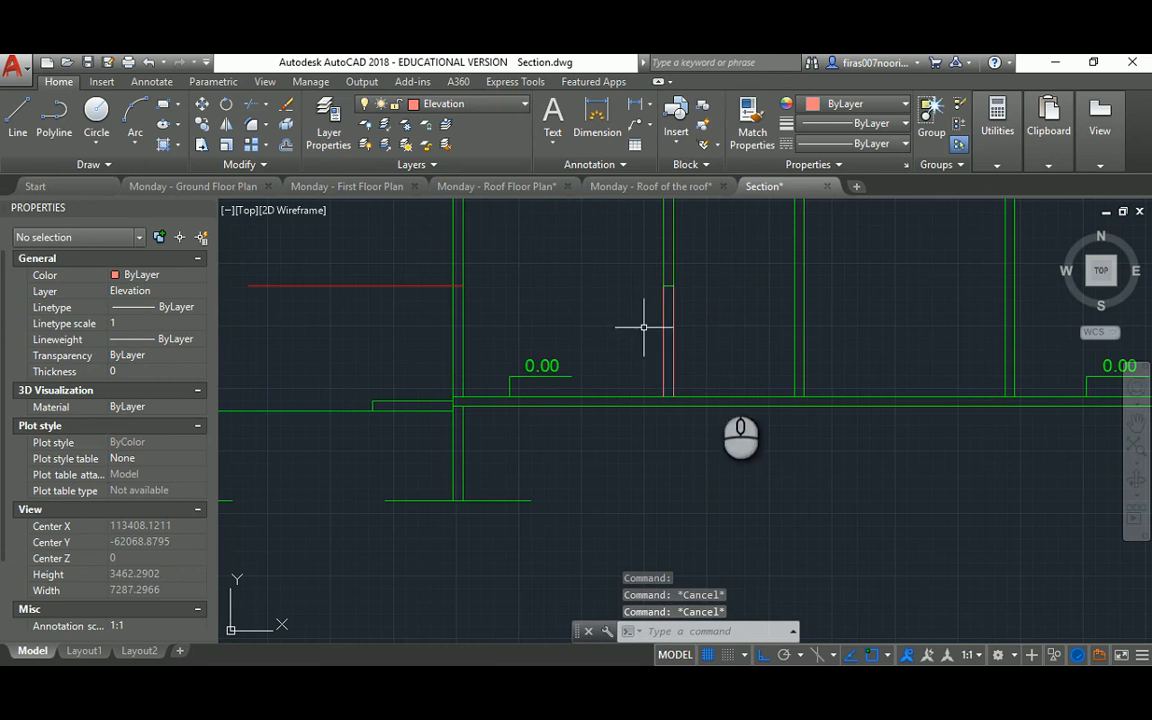
scroll(687, 321, "down", 5)
scroll(578, 305, "up", 6)
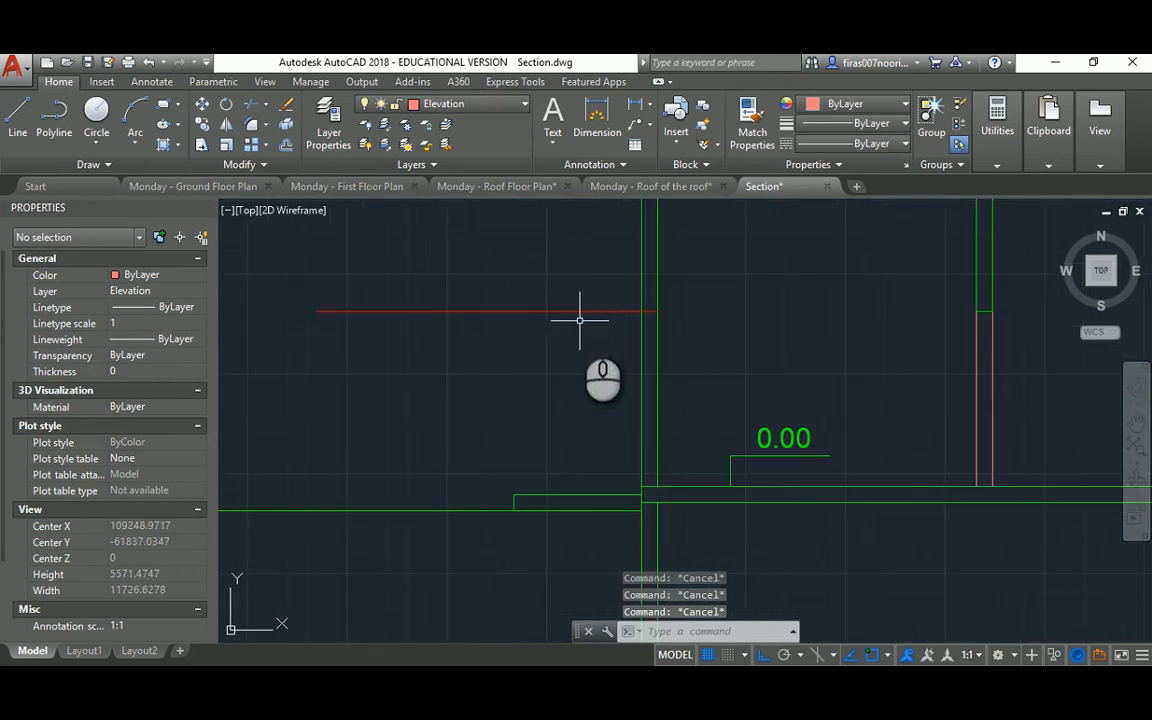
type("tr")
key("space")
left_click(641, 337)
key("space")
left_click(588, 300)
left_click(554, 338)
key("space")
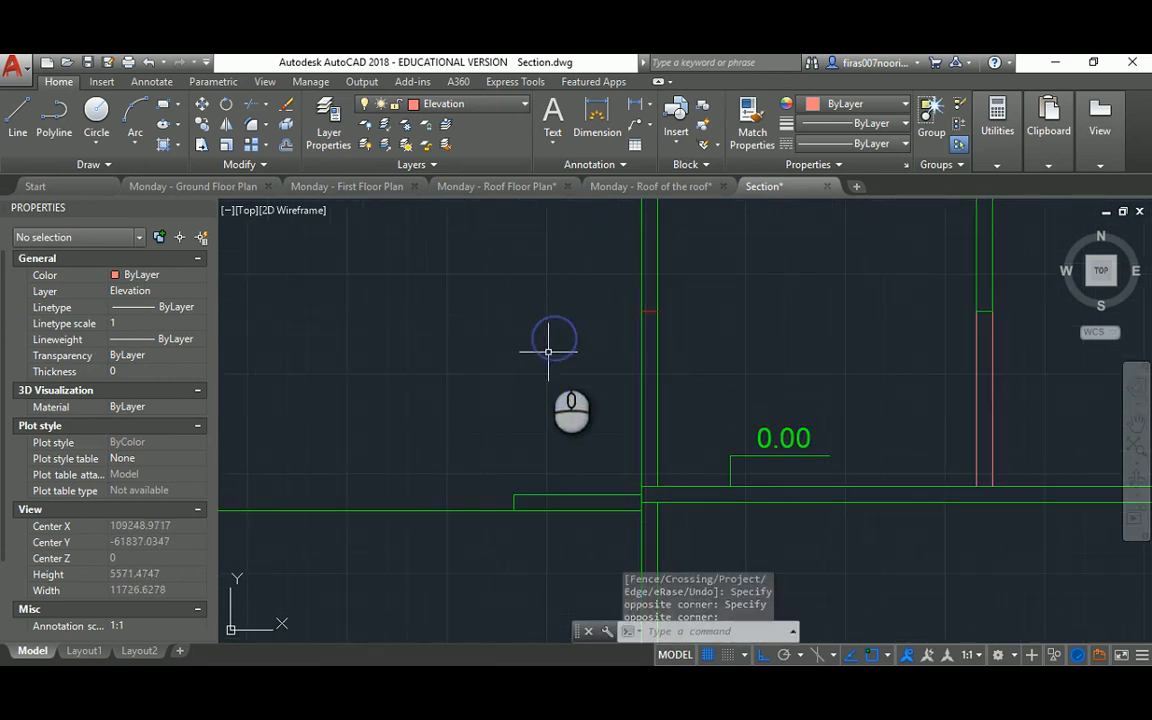
key("Escape")
key("Escape")
Step: Offset the short head line in the left exterior wall downward by 1200 to form the window sill
type("o")
key("space")
type("1200")
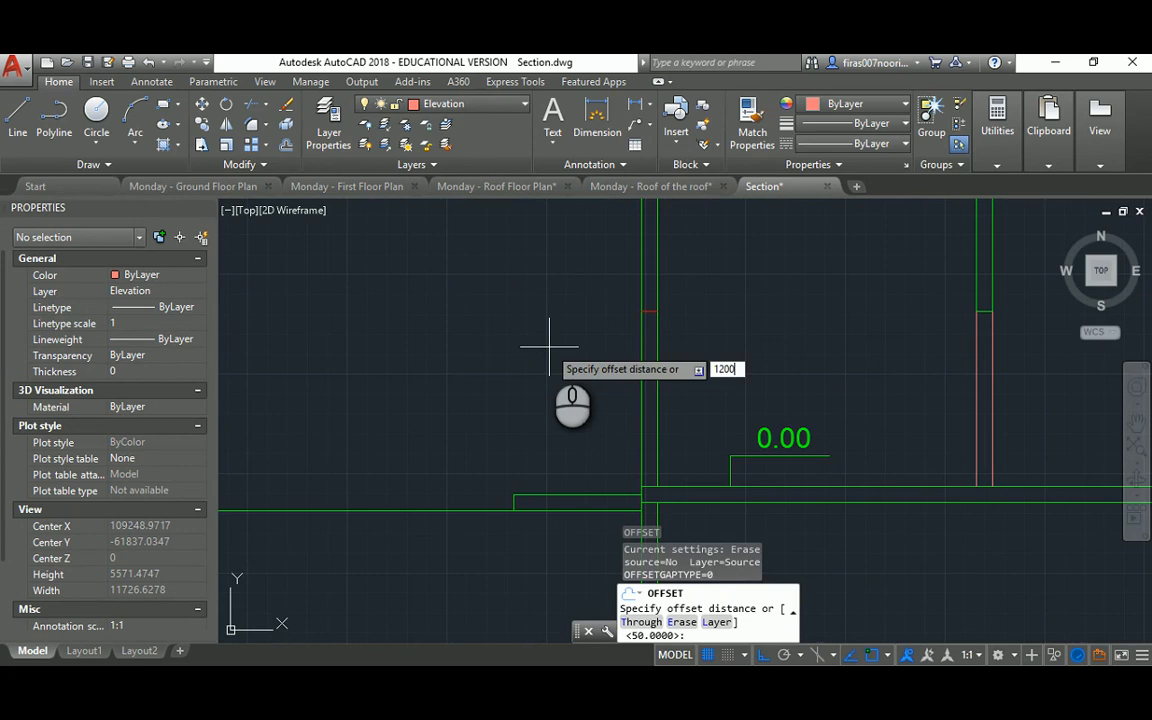
key("space")
left_click(650, 311)
left_click(611, 386)
middle_click_drag(614, 391, 566, 365)
key("Escape")
key("Escape")
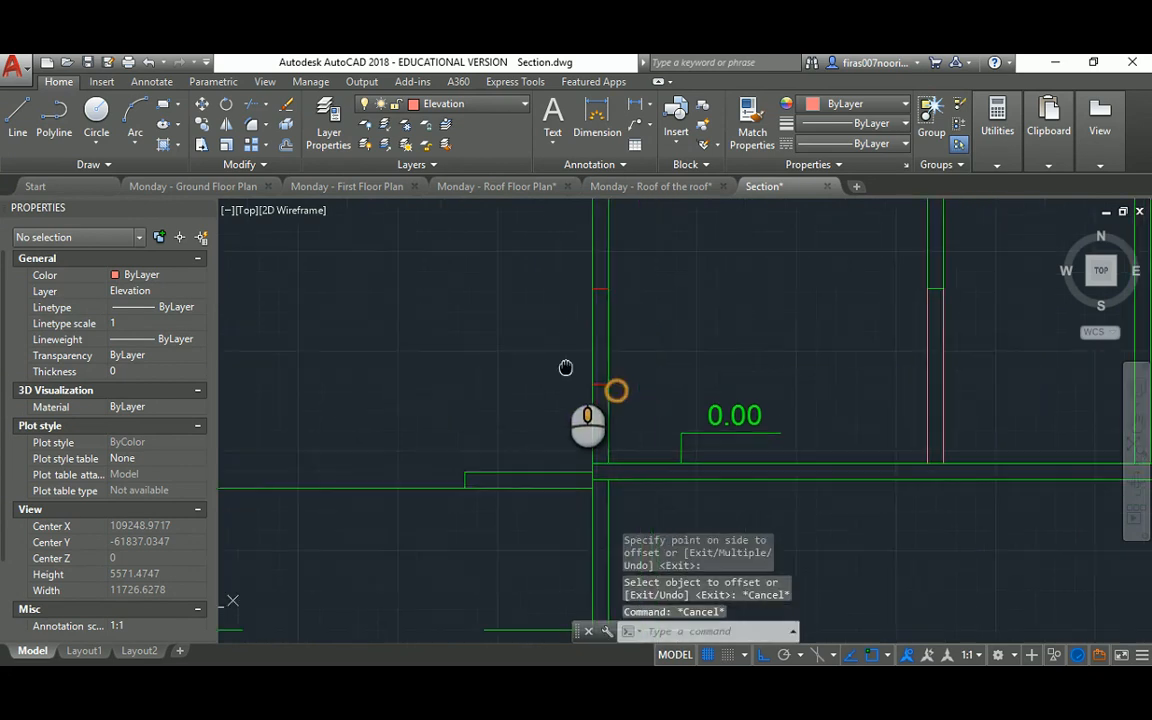
Step: Trim both faces of the left exterior wall between the head and sill lines to open the window
type("tr")
key("space")
left_click(525, 345)
left_click(640, 265)
key("Escape")
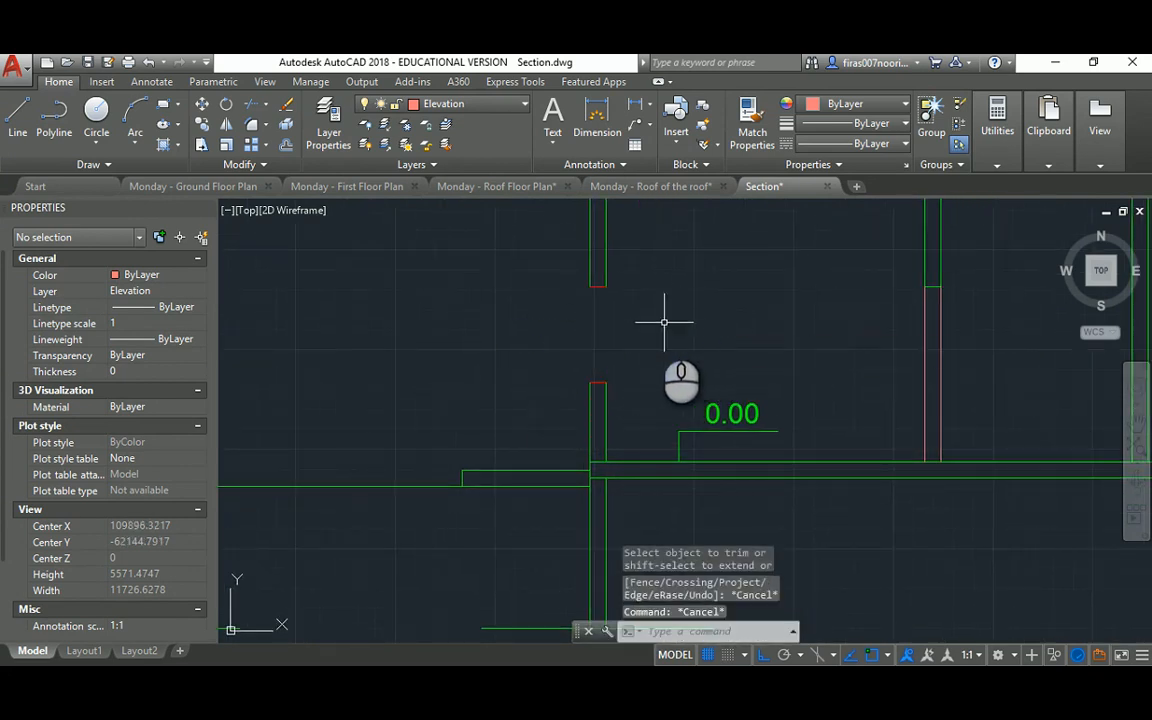
Step: Draw vertical lines on the Elevation layer along both sides of the window opening, from sill to head
type("l")
key("space")
left_click(591, 383)
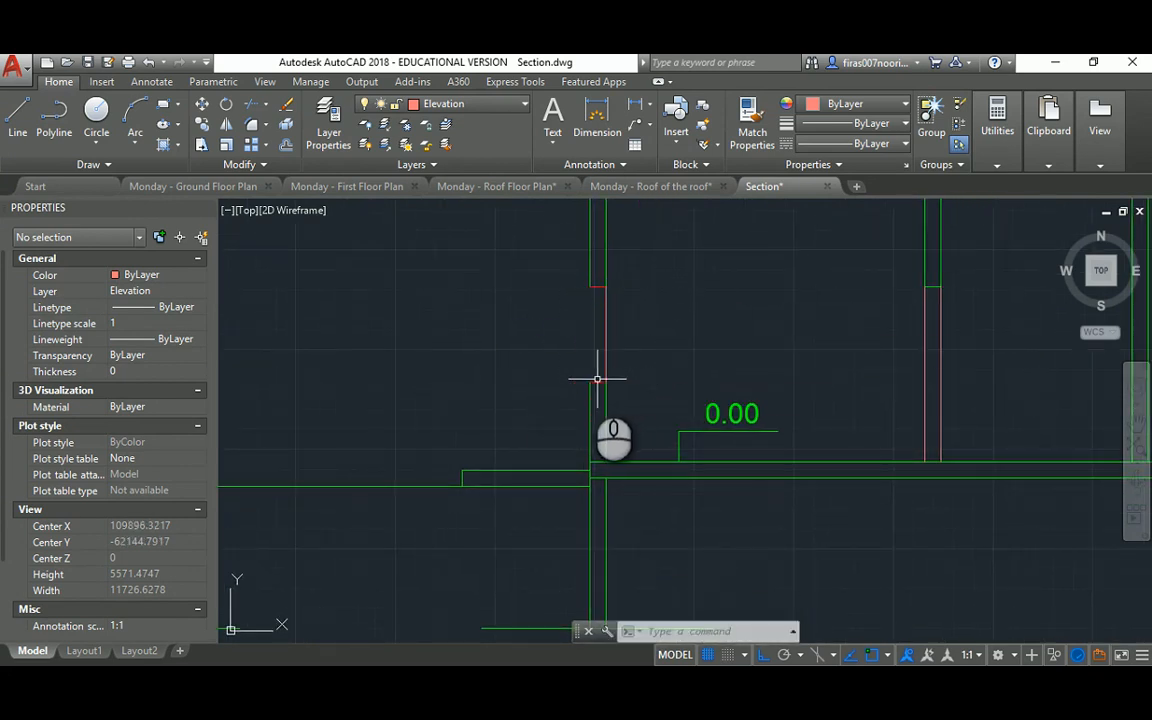
left_click(590, 287)
key("Escape")
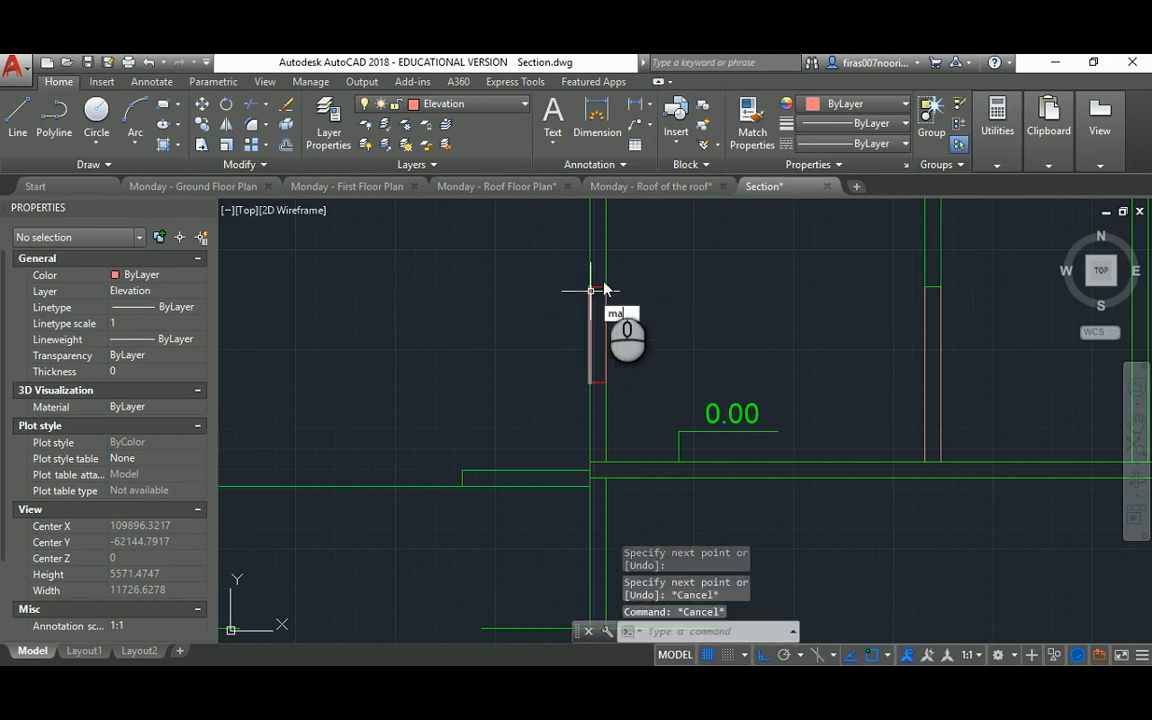
type("ma")
key("space")
left_click(606, 263)
left_click(576, 265)
key("Escape")
key("Escape")
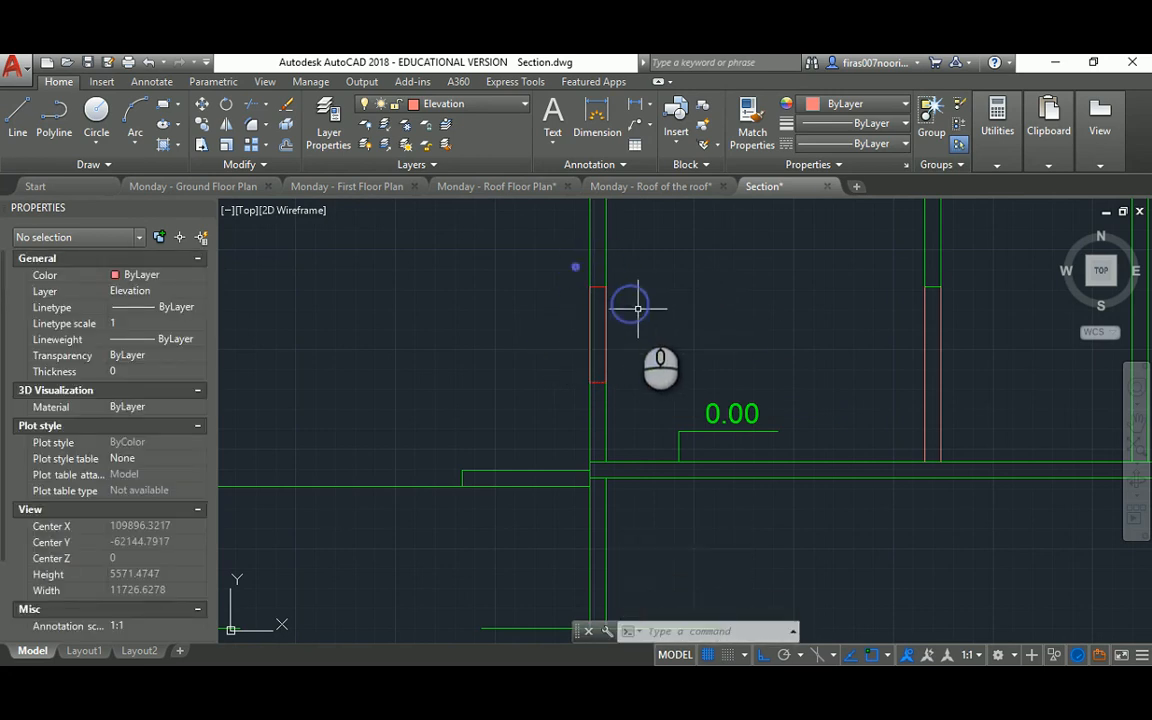
Step: Match the window's head and sill lines to the properties of the exterior wall line
type("ma")
key("space")
left_click(603, 300)
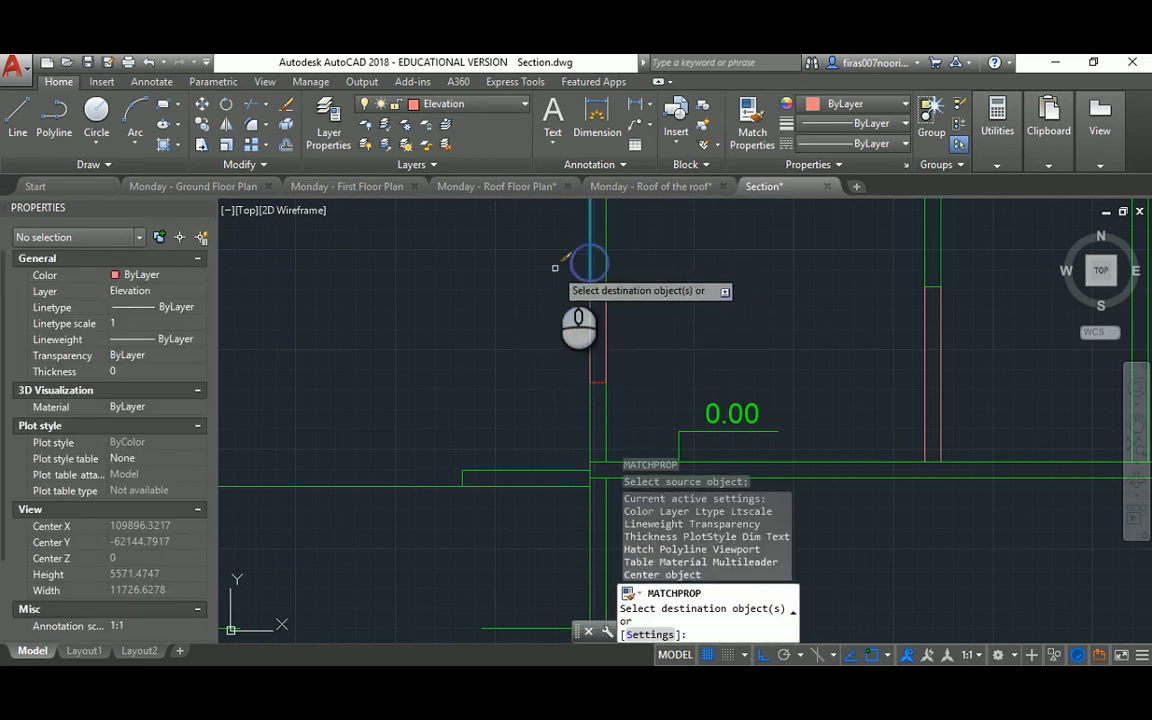
left_click(568, 369)
left_click(623, 399)
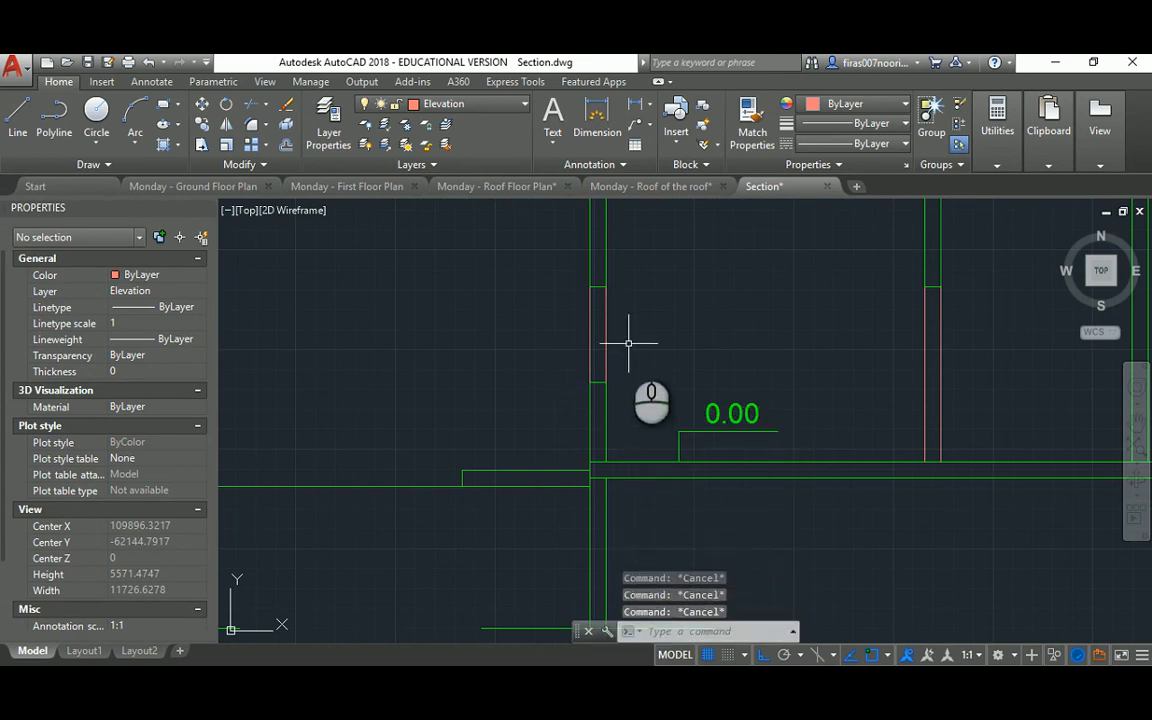
Step: Offset the head line of the left exterior wall's window downward by 50
scroll(628, 343, "up", 4)
type("o")
key("Return")
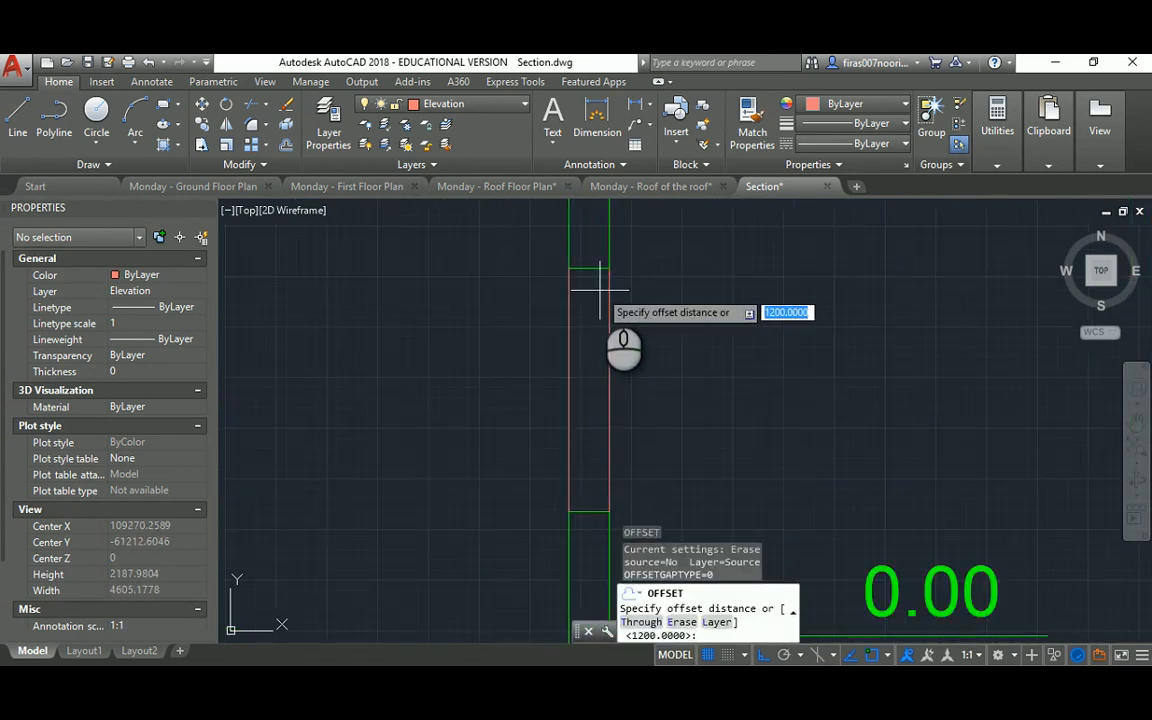
key("Return")
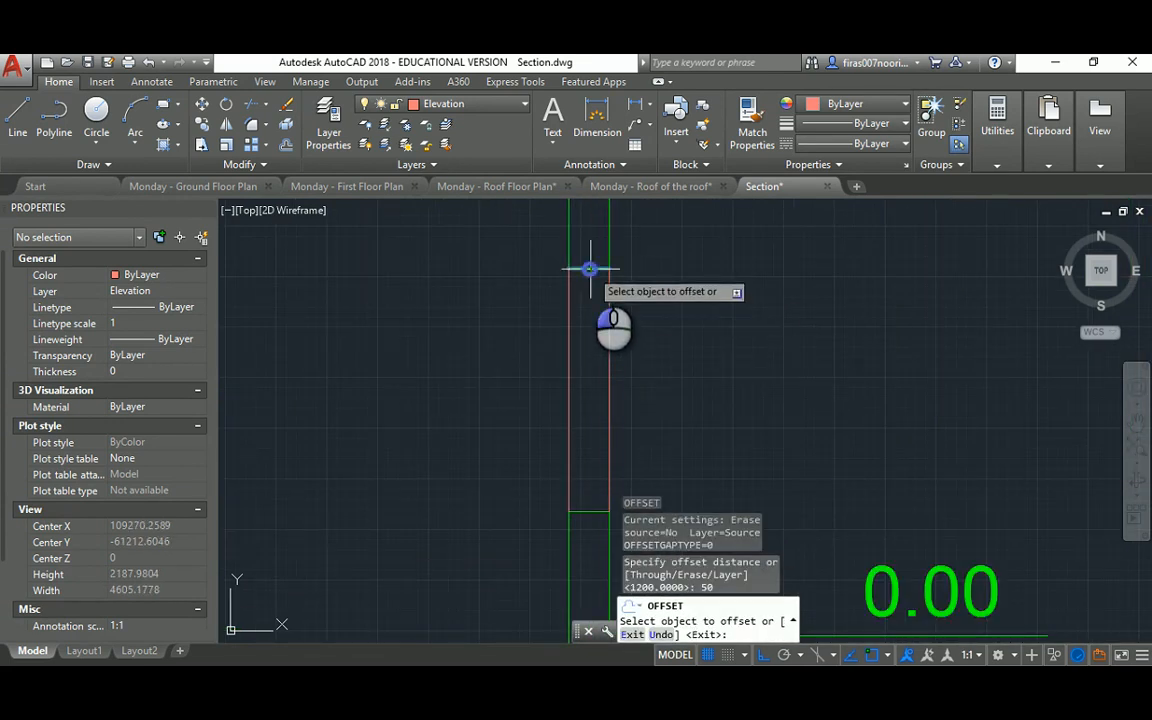
left_click(590, 269)
left_click(589, 292)
key("Escape")
key("Escape")
Step: Draw a frame rectangle across the wall between the window's head line and the offset line, and erase the leftover construction line
type("rec")
key("Return")
left_click(572, 280)
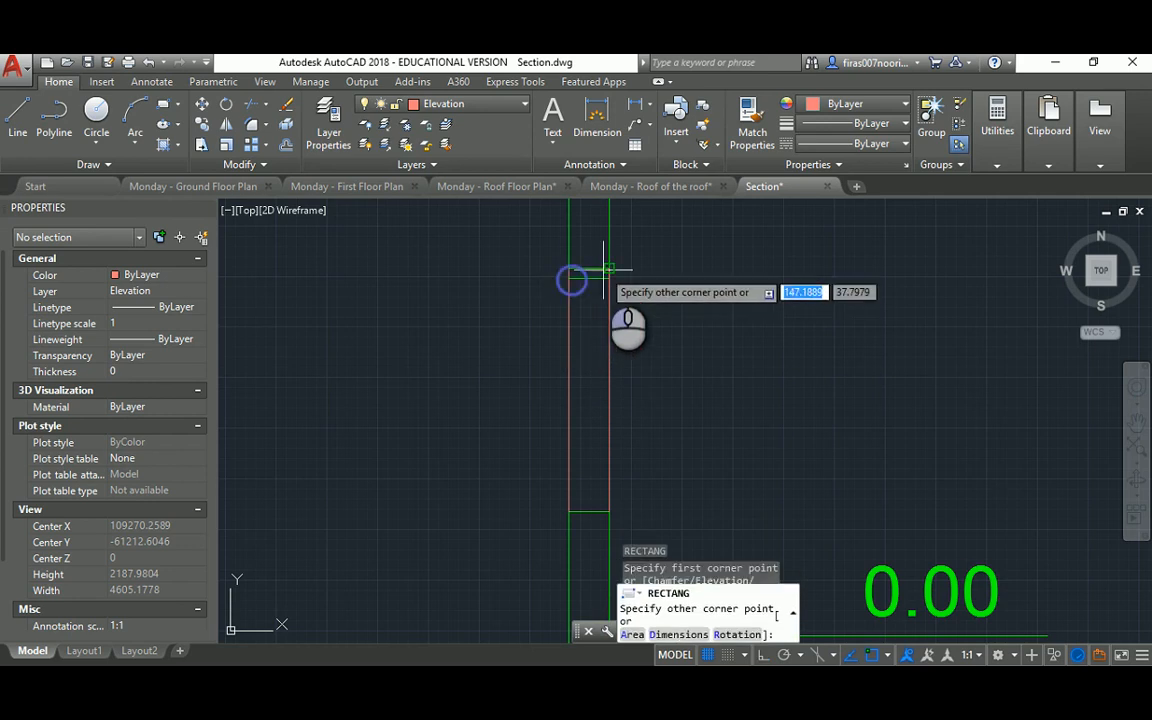
left_click(608, 268)
left_click(545, 283)
left_click(632, 267)
key("Delete")
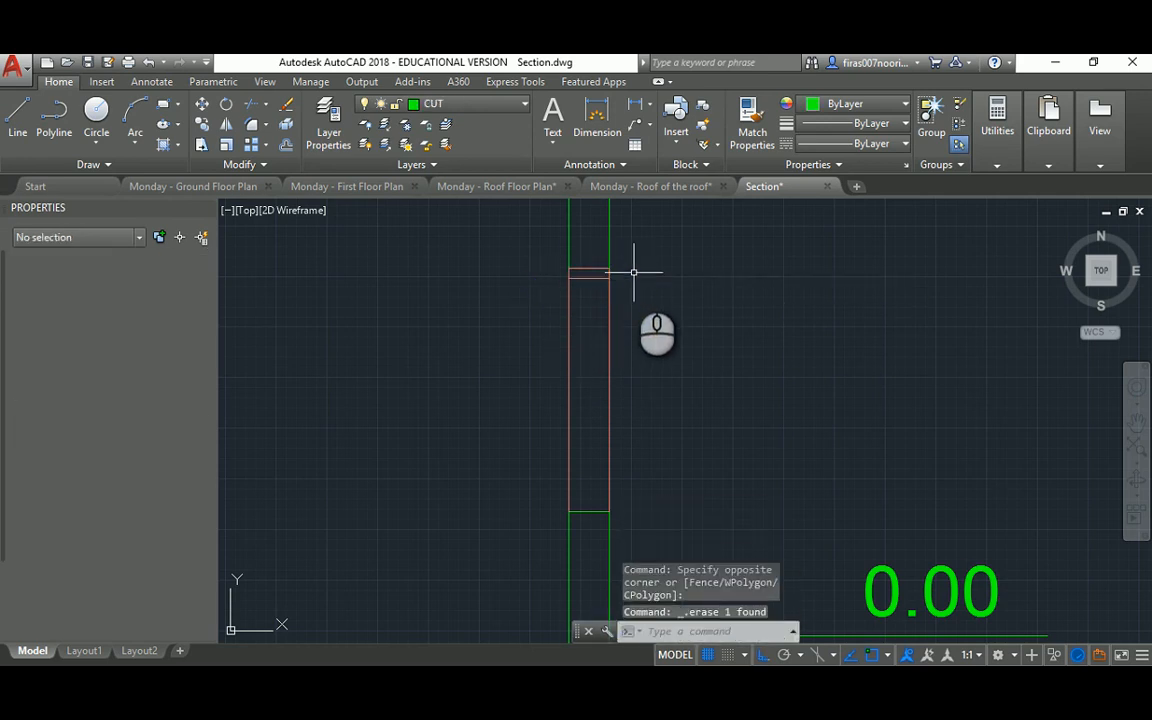
Step: Copy the frame rectangle from the window's head down onto the sill
type("co")
key("Return")
left_click(597, 272)
key("Return")
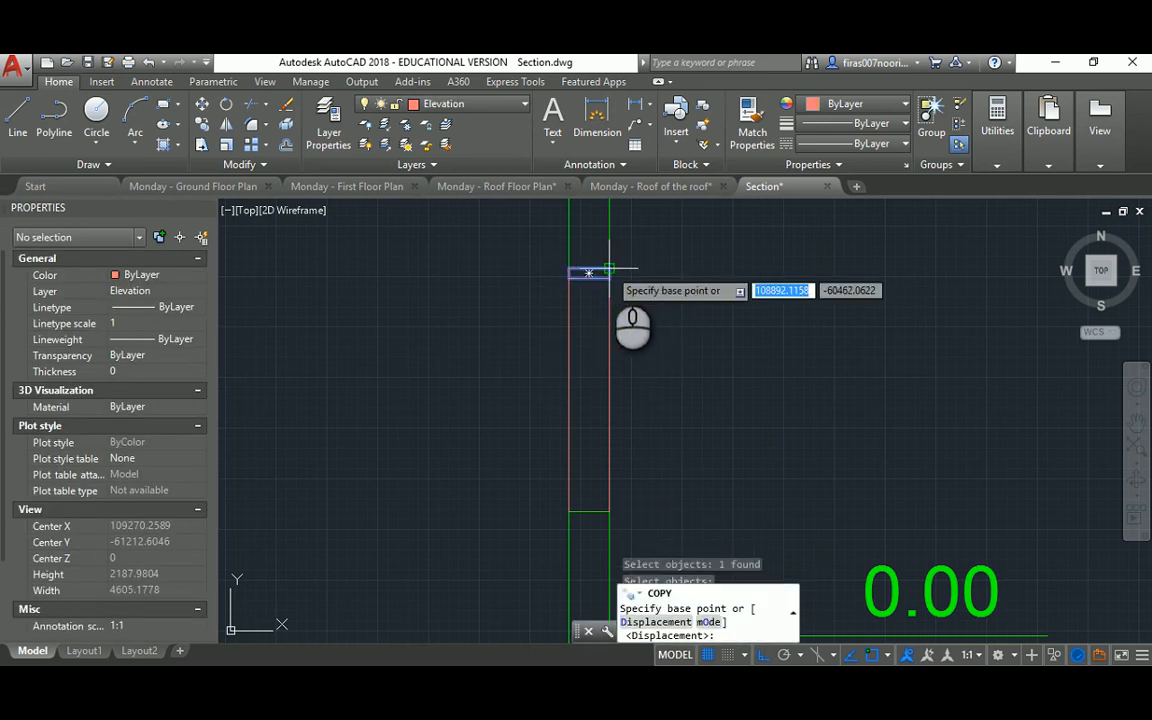
left_click(608, 272)
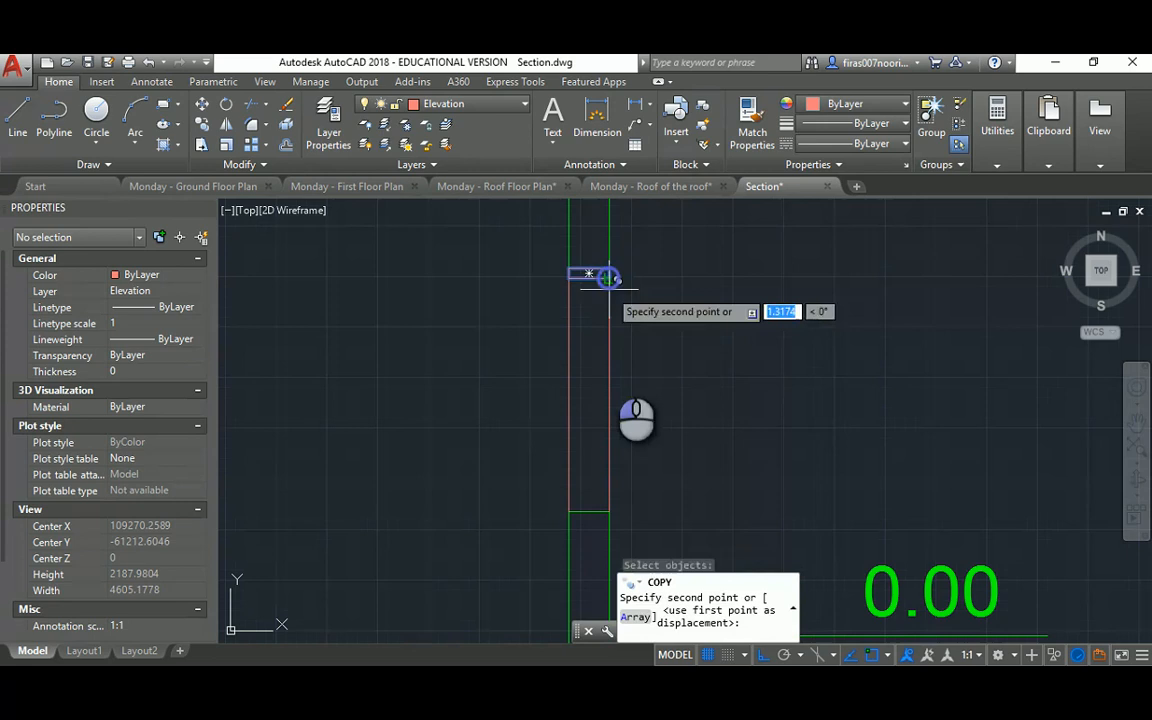
left_click(597, 501)
key("Return")
key("Return")
key("Escape")
Step: Draw a vertical glass line between the midpoints of the window's upper and lower frame rectangles
type("l")
key("Return")
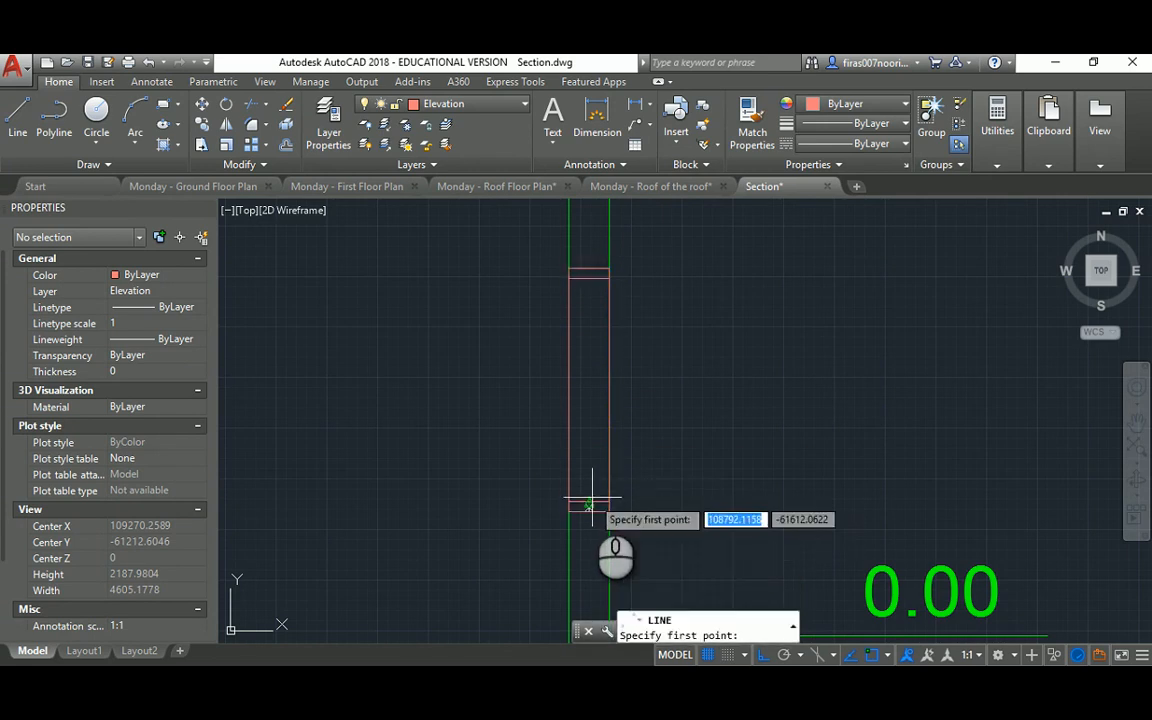
left_click(589, 505)
key("Escape")
key("Return")
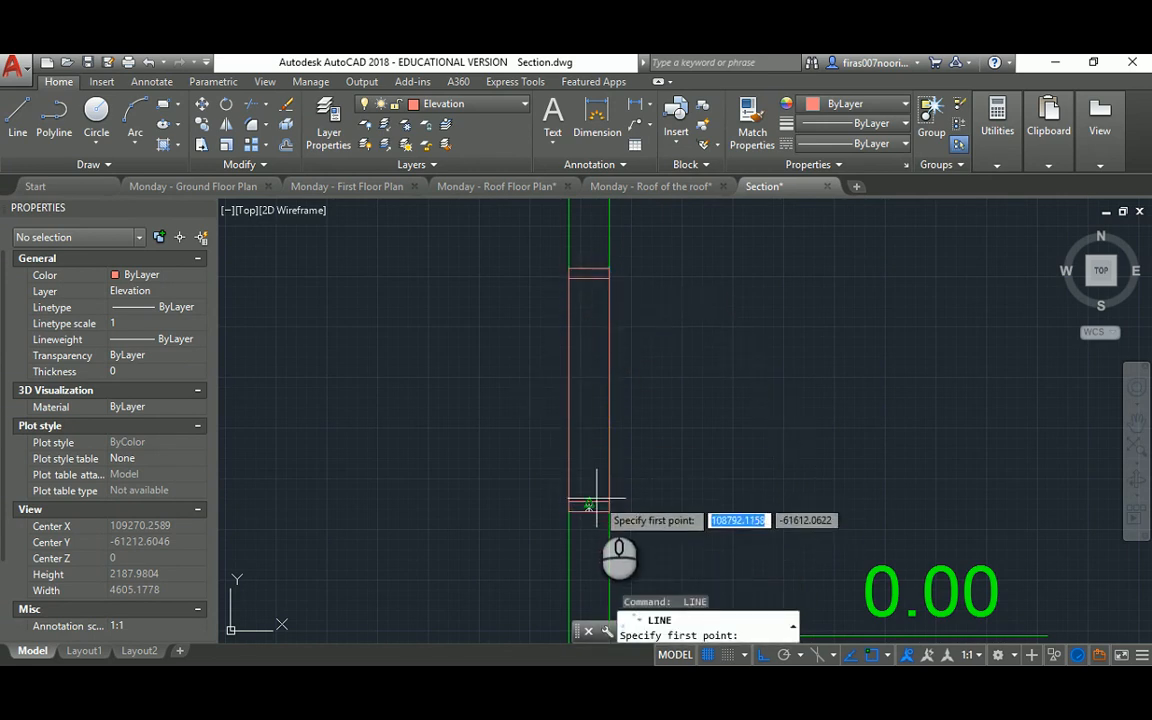
left_click(593, 504)
key("Escape")
key("Escape")
Step: Move the window's two frame rectangles and three vertical lines to layer 0
left_click(618, 266)
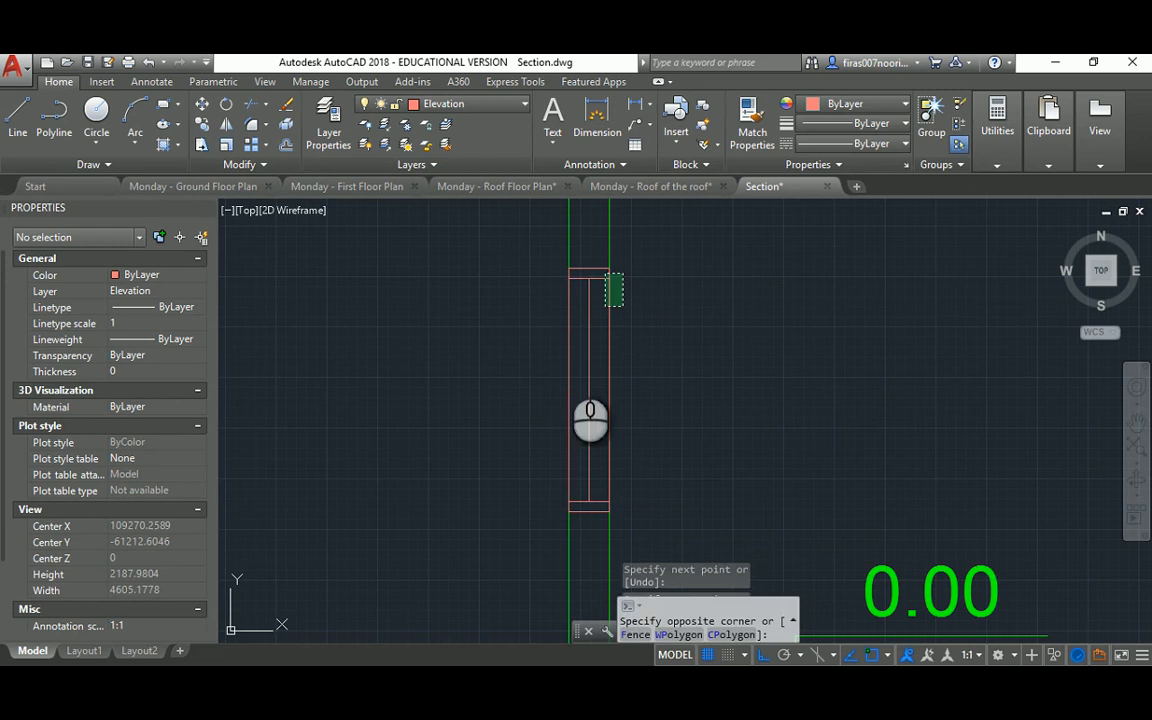
left_click(535, 503)
left_click(172, 292)
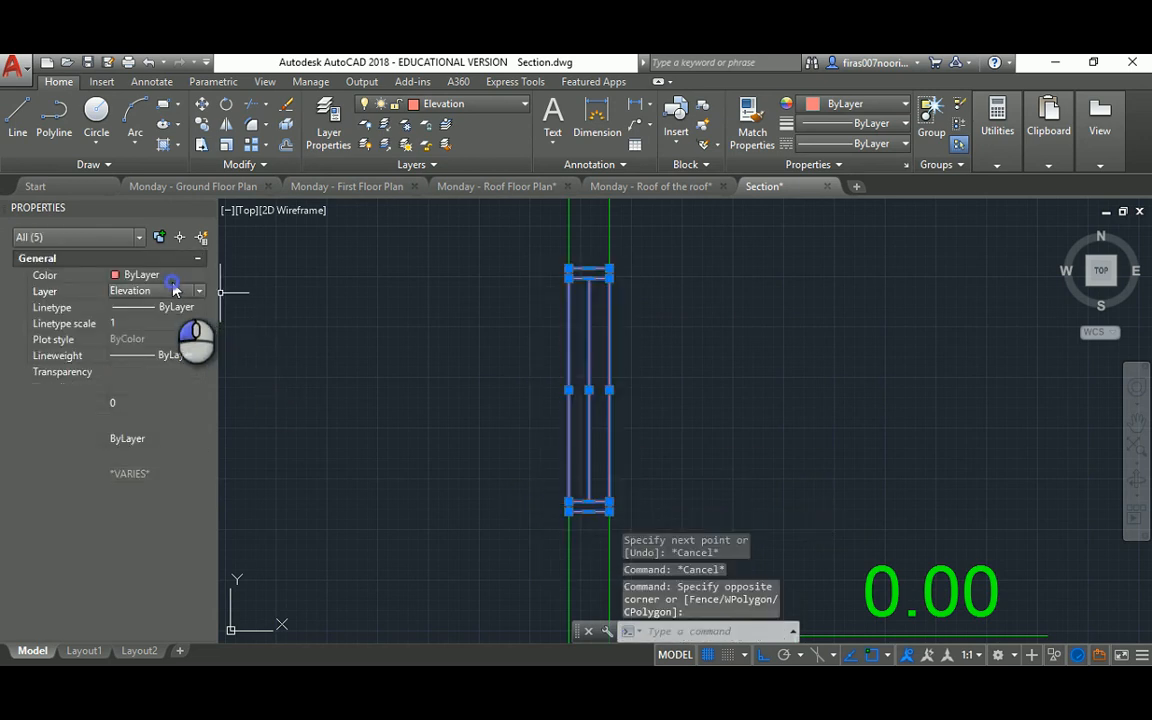
left_click(140, 367)
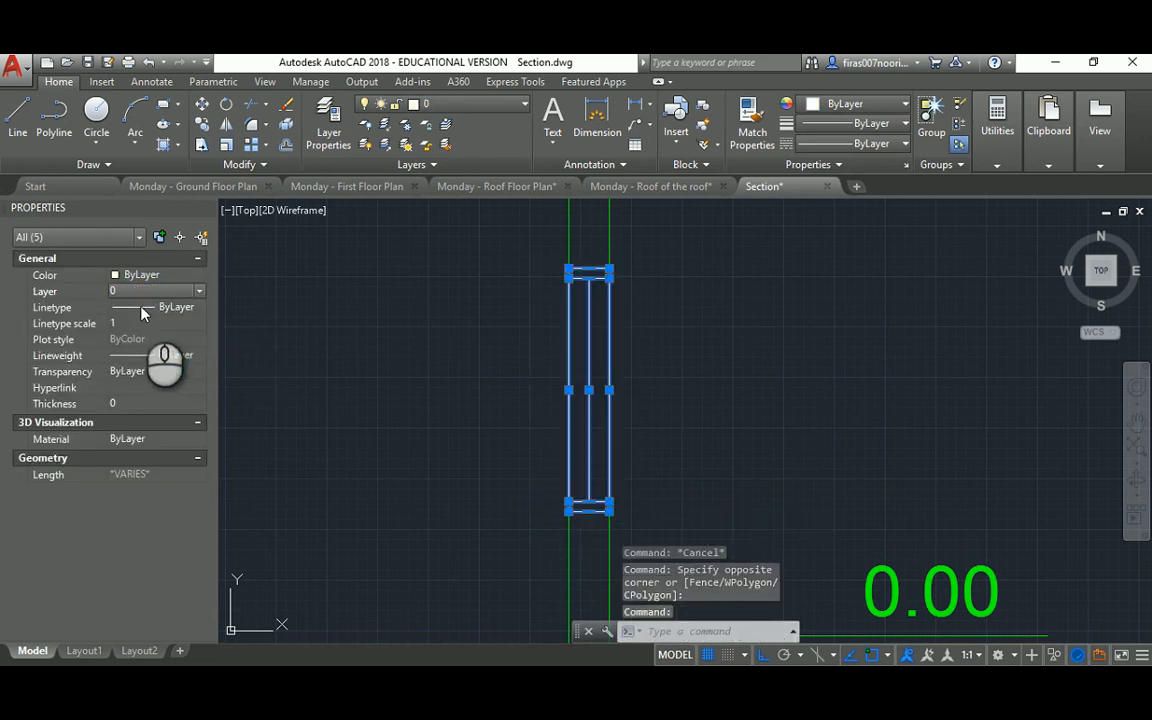
key("Escape")
key("Escape")
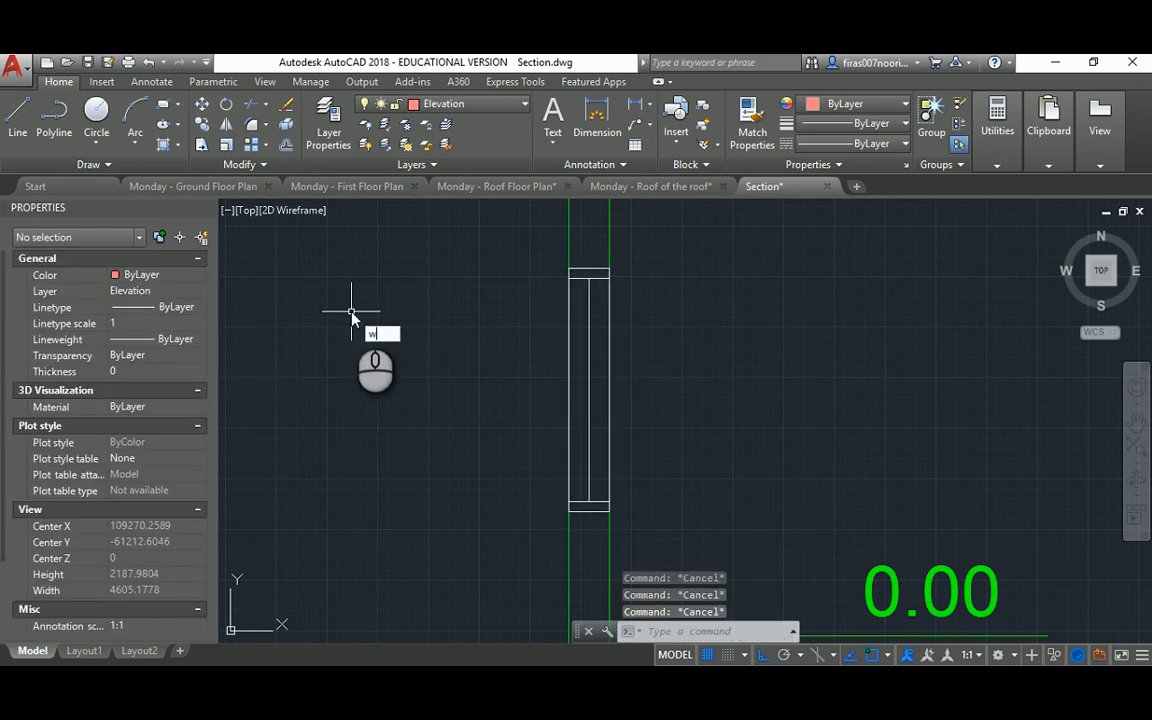
Step: Define the window's five objects as a block named "Window _ 1200 _ Section" with the base point at its upper-right corner
type("b")
key("Return")
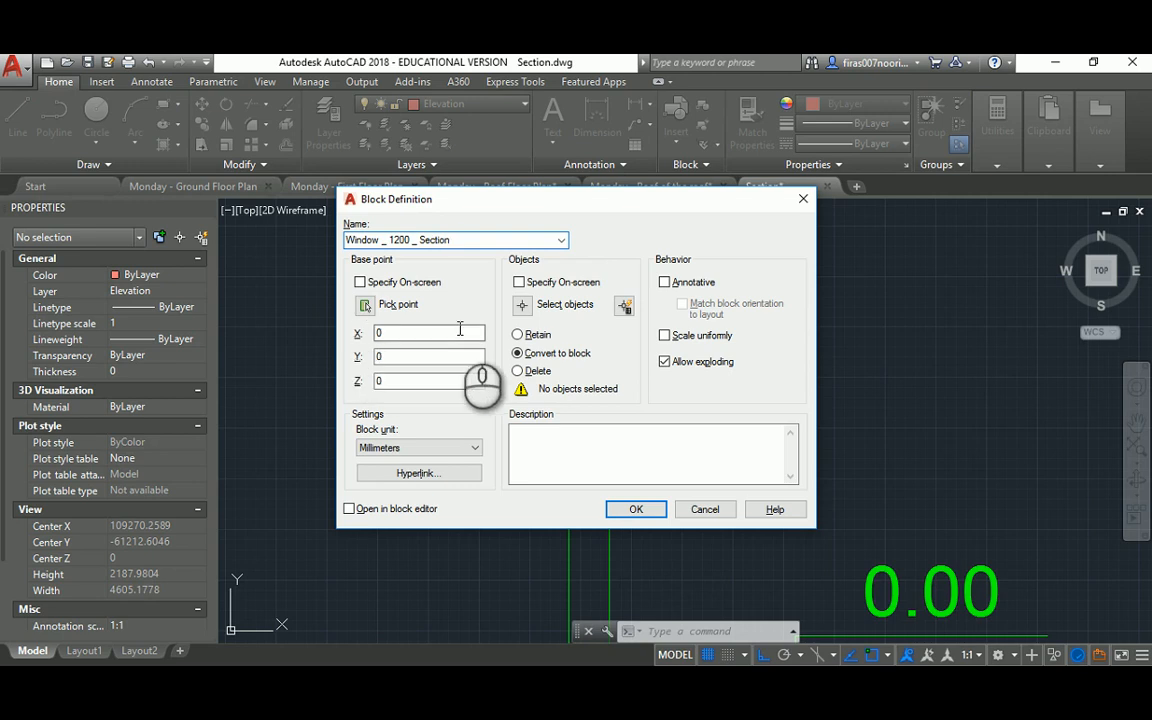
left_click(523, 306)
left_click(566, 290)
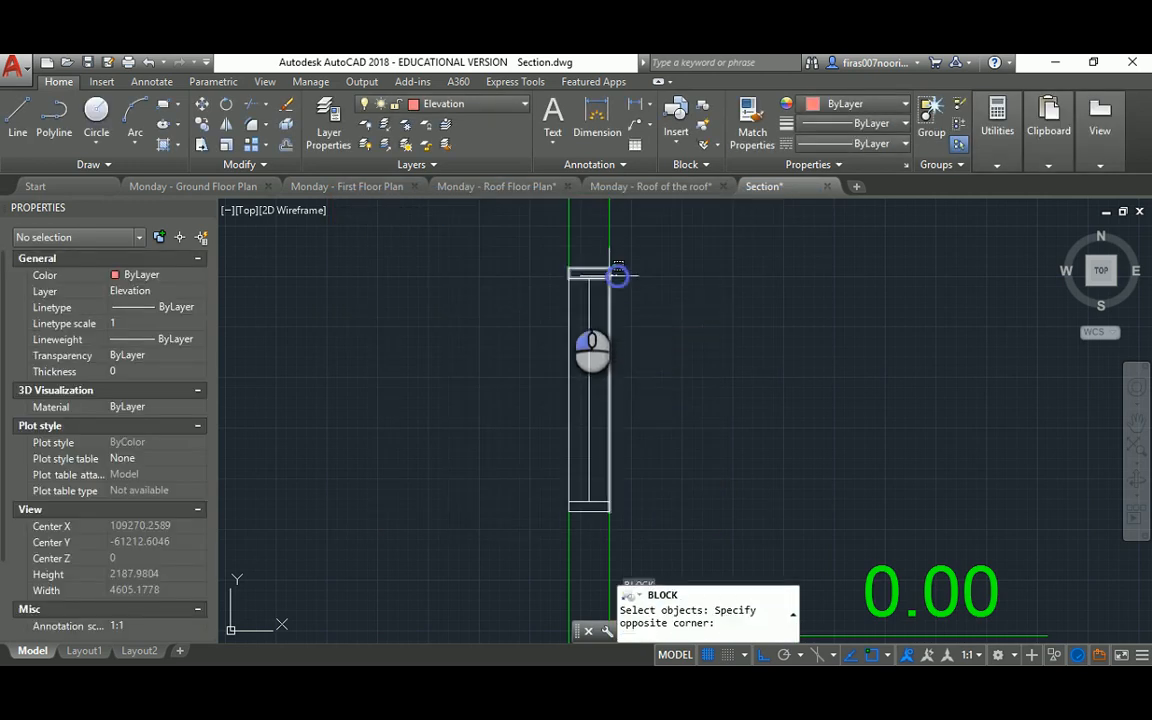
left_click(635, 448)
left_click(638, 462)
left_click(596, 504)
key("Return")
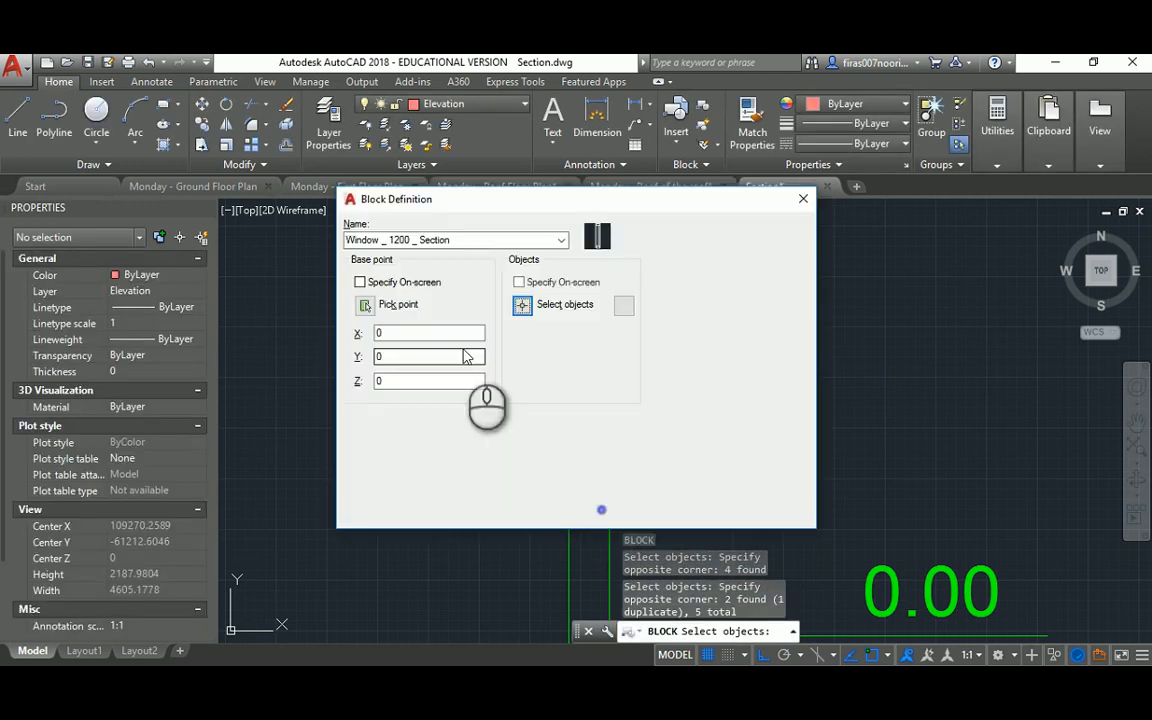
left_click(366, 305)
left_click(613, 286)
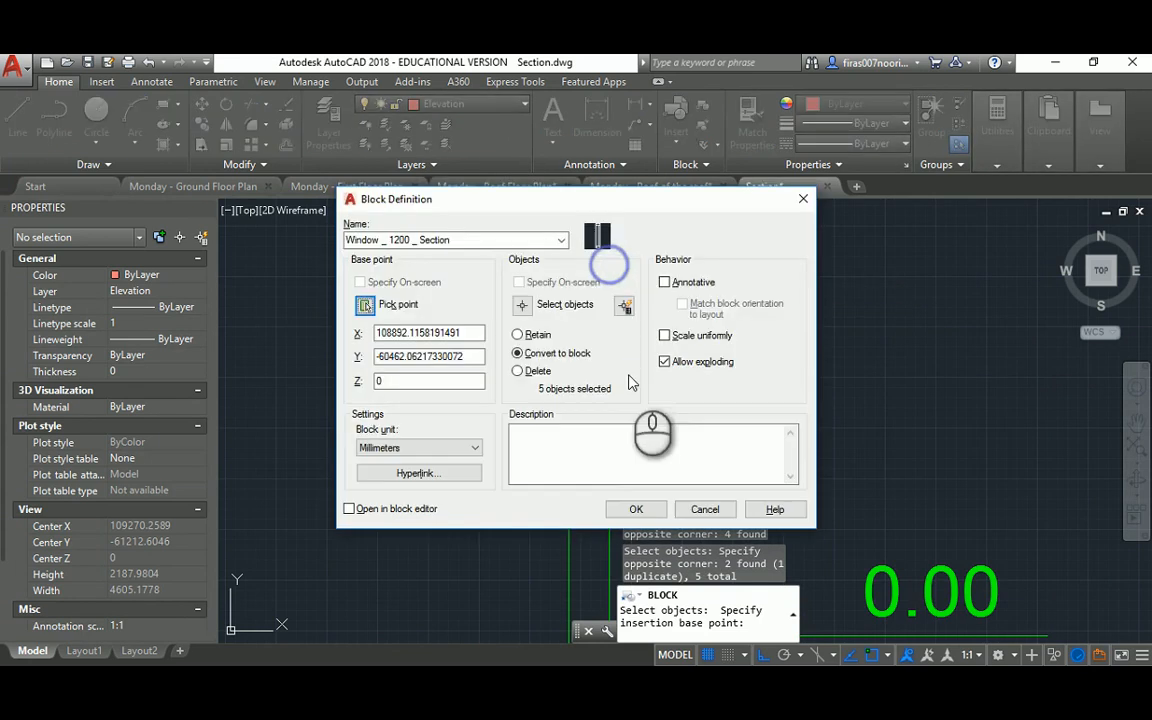
left_click(614, 503)
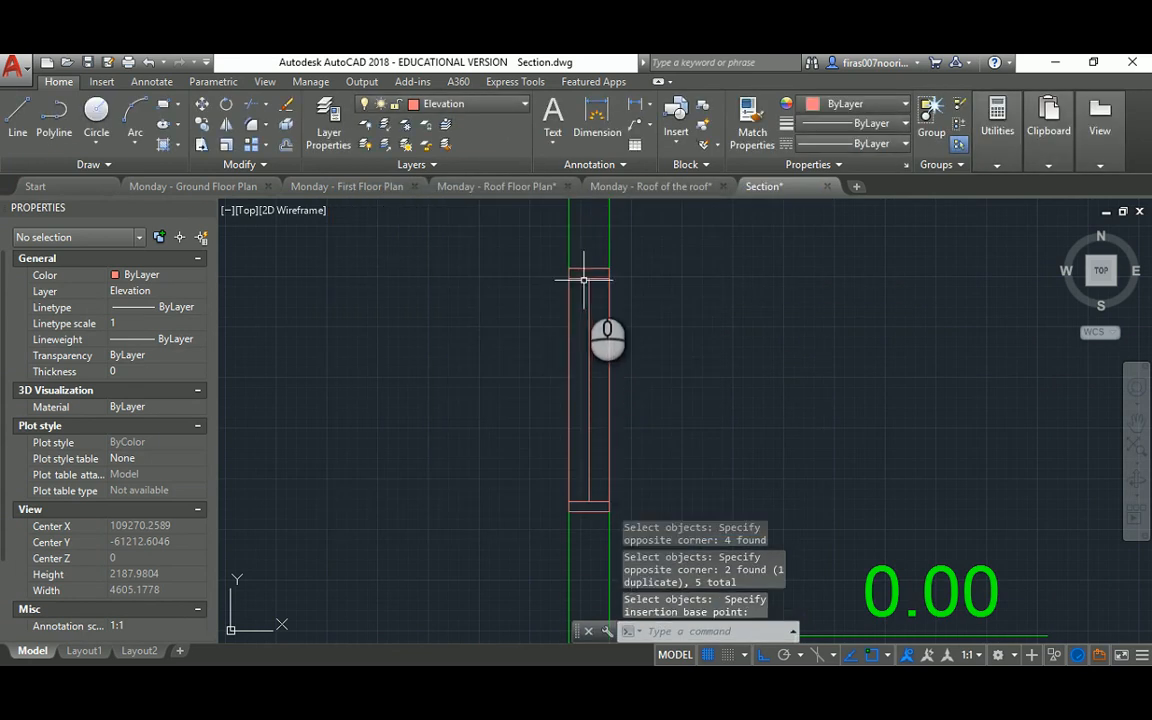
Step: Assign the window block to the Doors and Windows layer
left_click(584, 280)
left_click(160, 291)
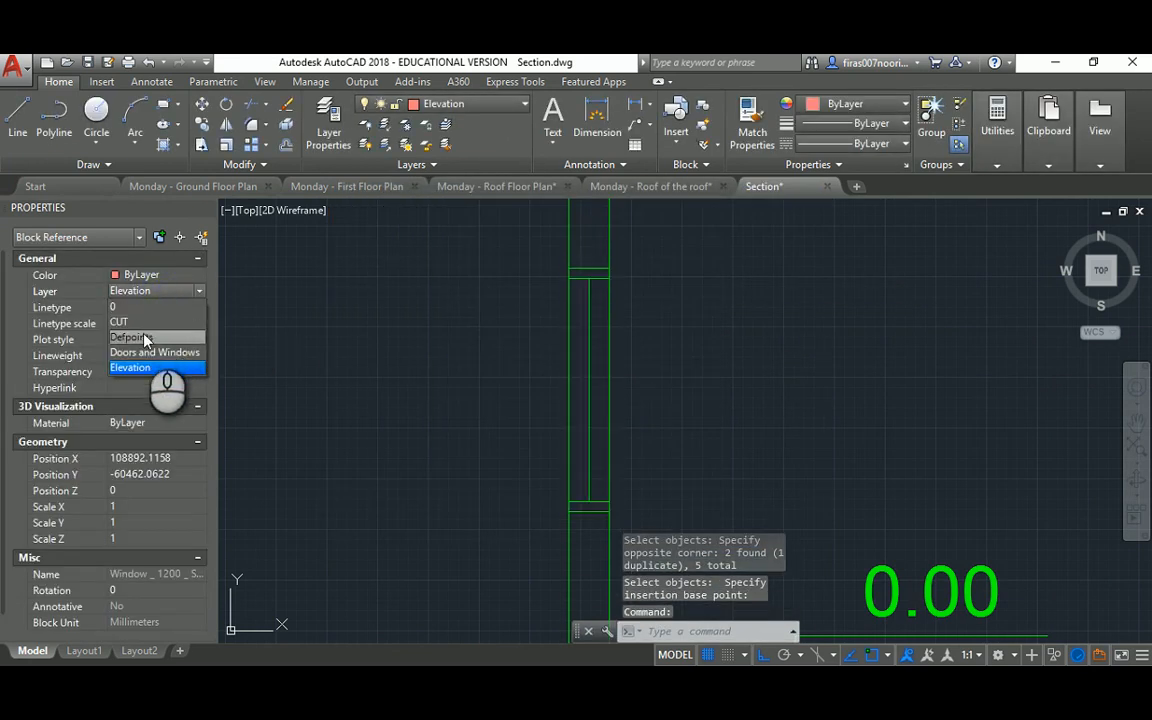
left_click(145, 353)
key("Escape")
scroll(487, 400, "down", 3)
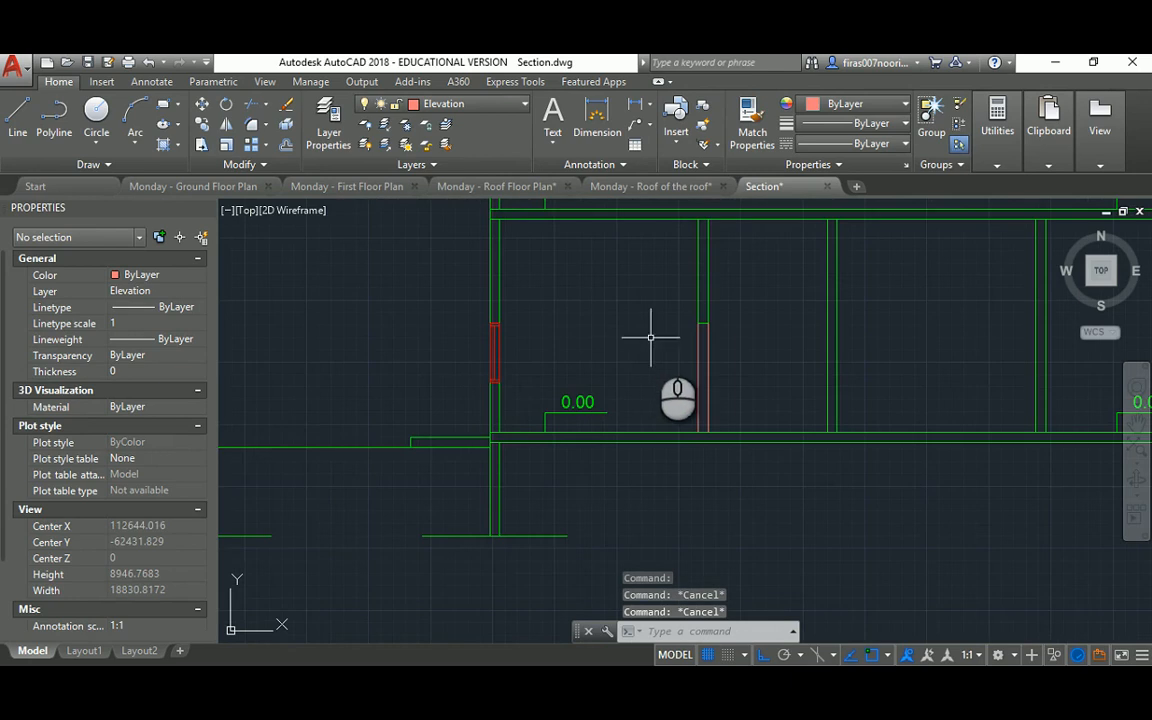
Step: Copy the ground floor's interior walls, door, door opening and left window block straight up by 4500 to the floor above
scroll(650, 337, "down", 4)
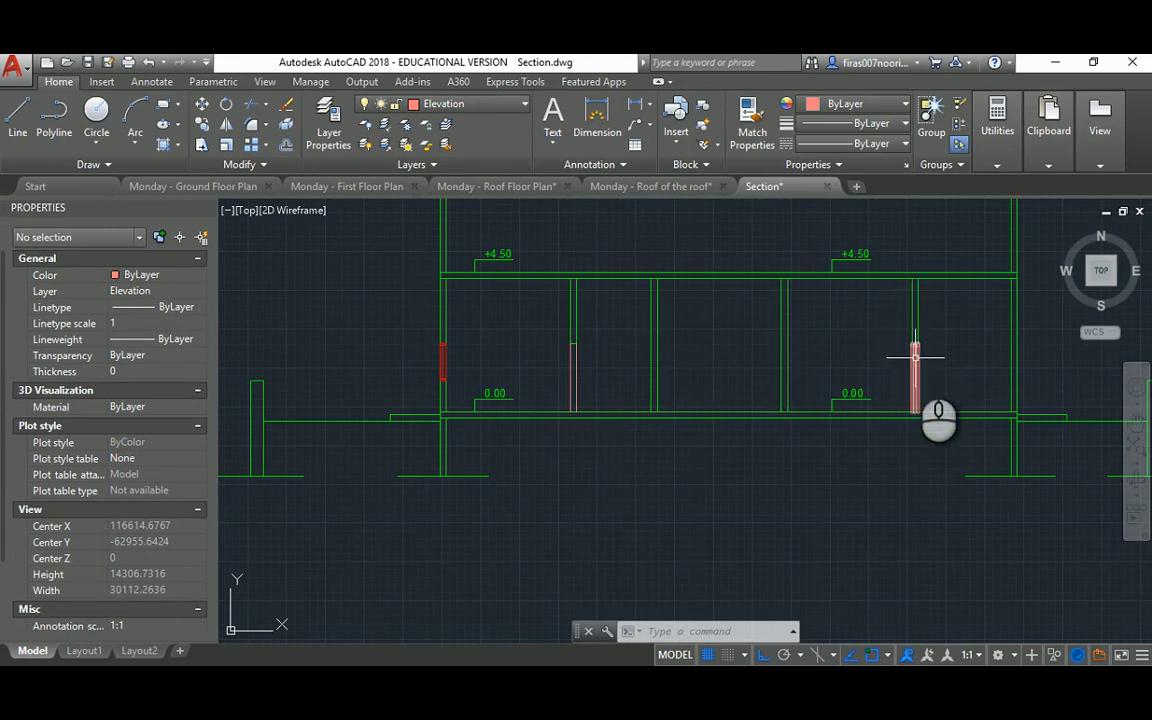
middle_click_drag(915, 356, 830, 355)
scroll(809, 365, "down", 2)
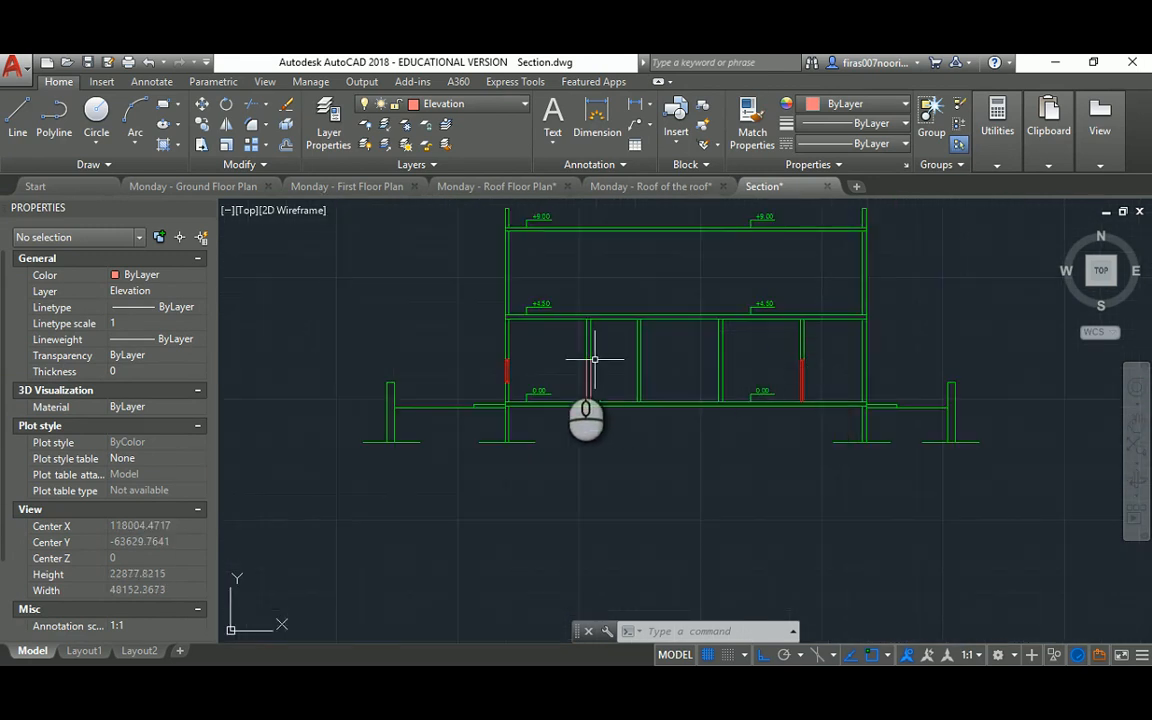
scroll(593, 352, "up", 4)
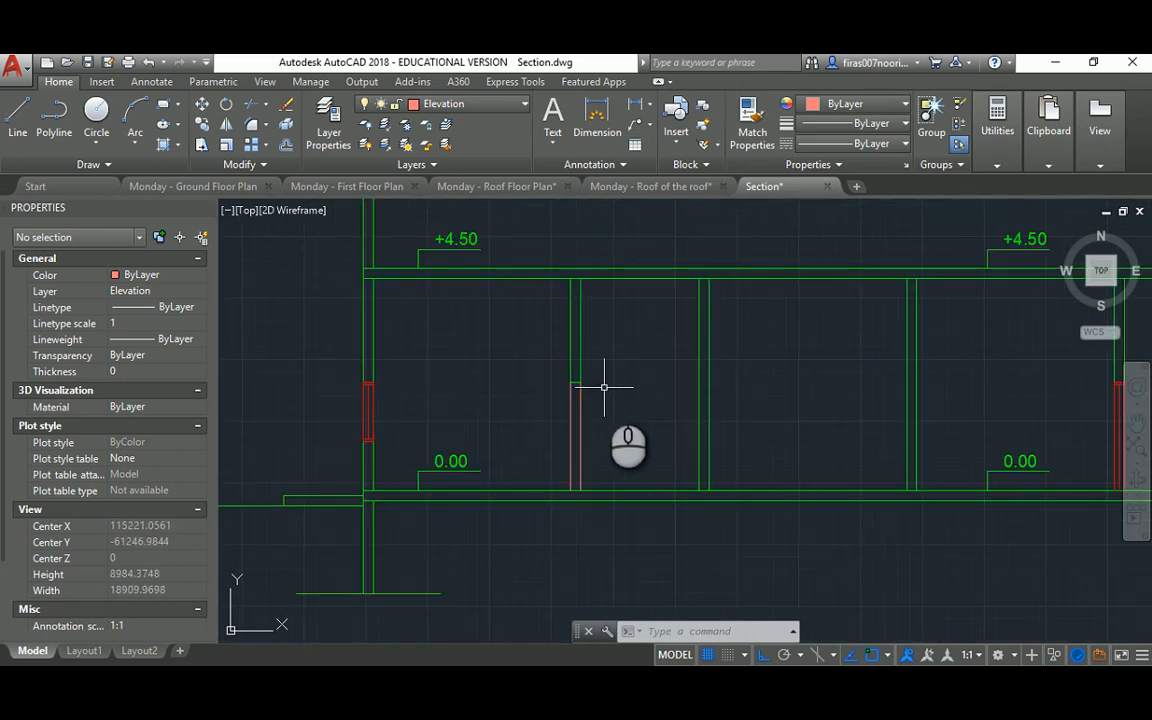
scroll(604, 387, "down", 2)
type("co")
key("Return")
middle_click_drag(908, 382, 823, 378)
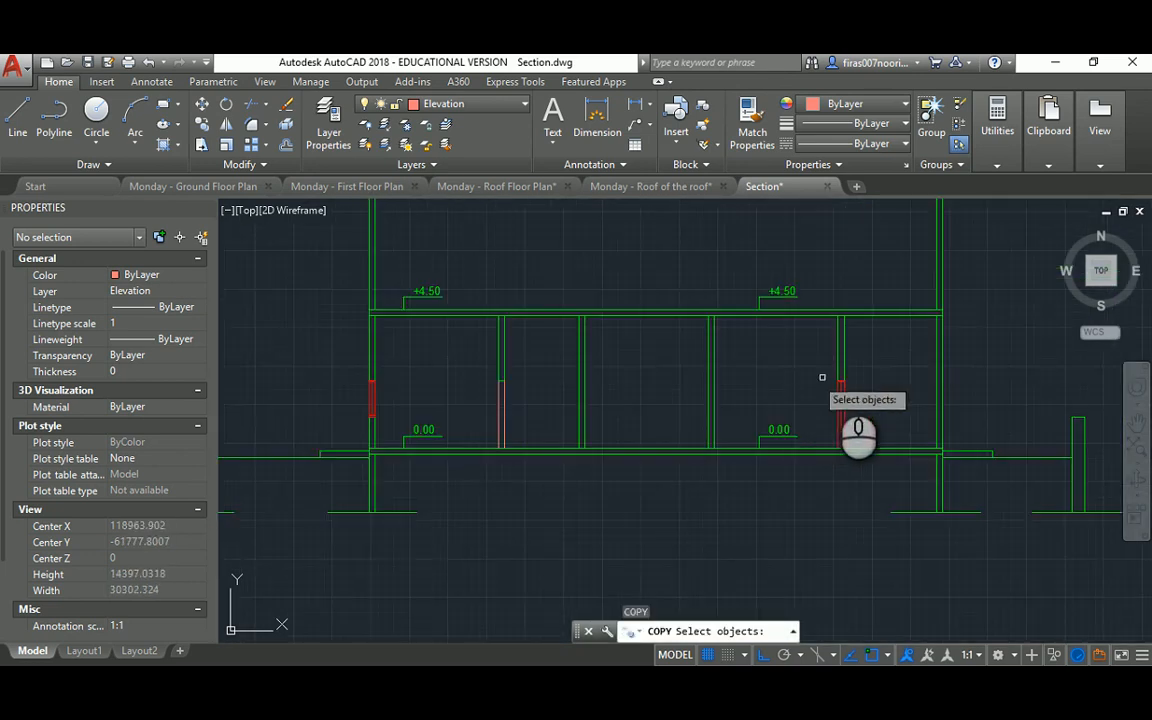
left_click(880, 361)
left_click(475, 399)
left_click(392, 385)
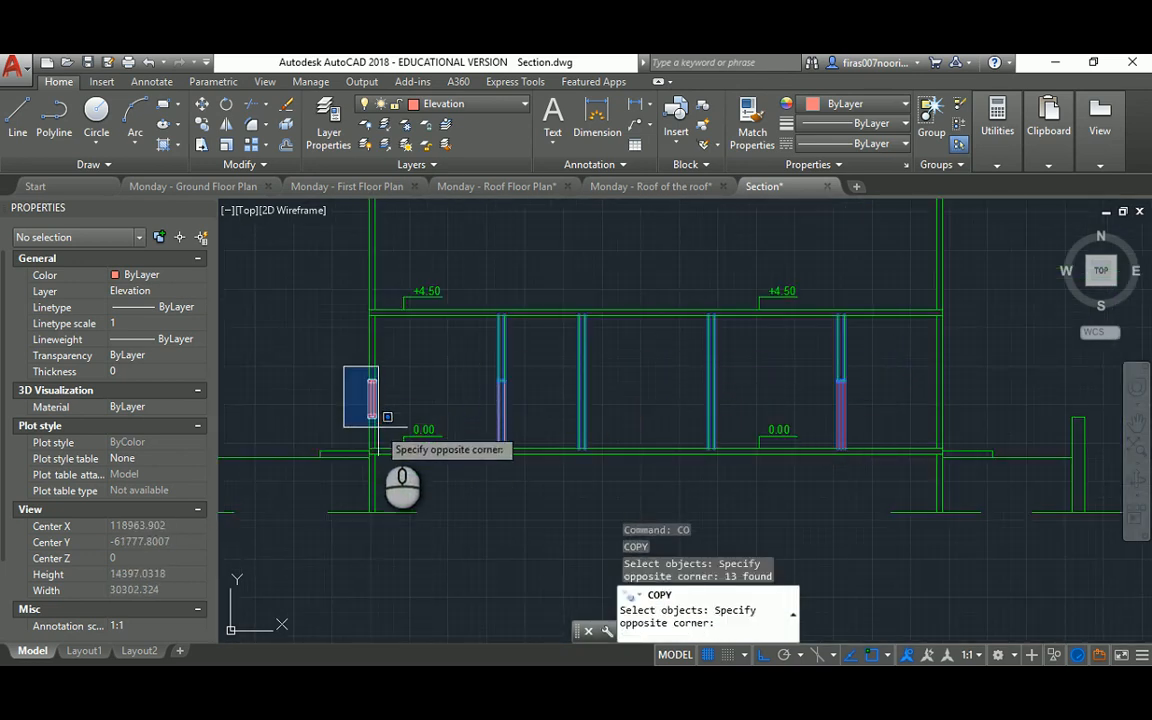
left_click(377, 427)
key("Return")
left_click(644, 395)
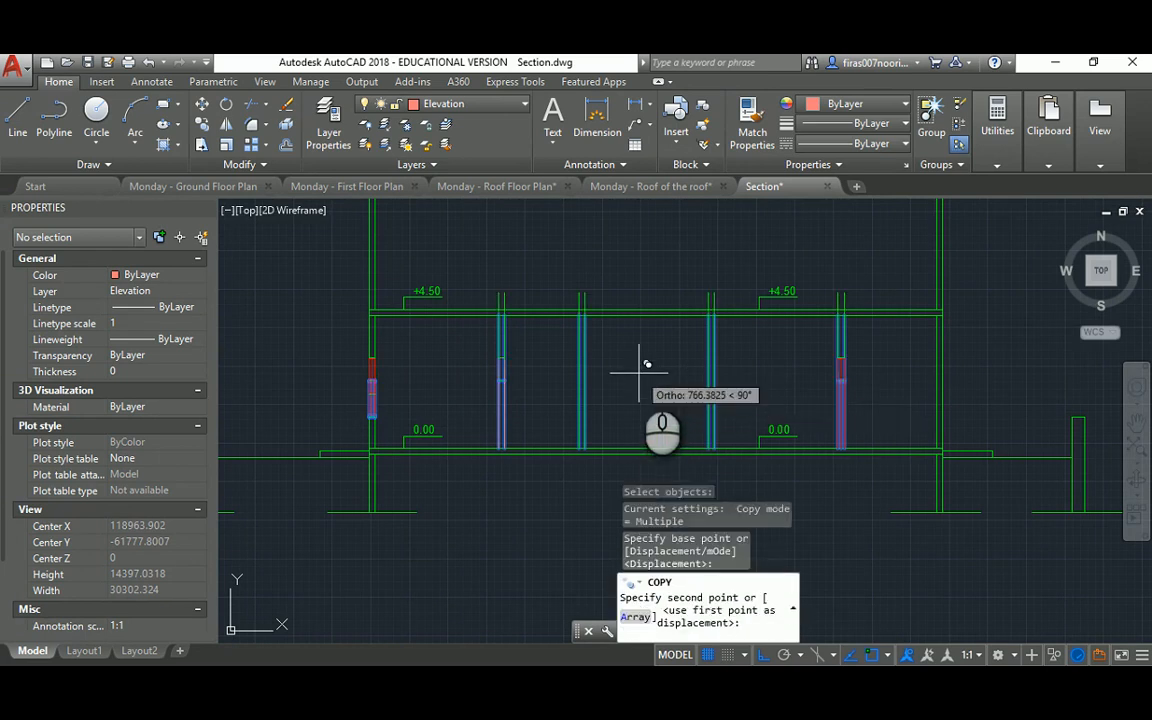
type("4500")
key("Return")
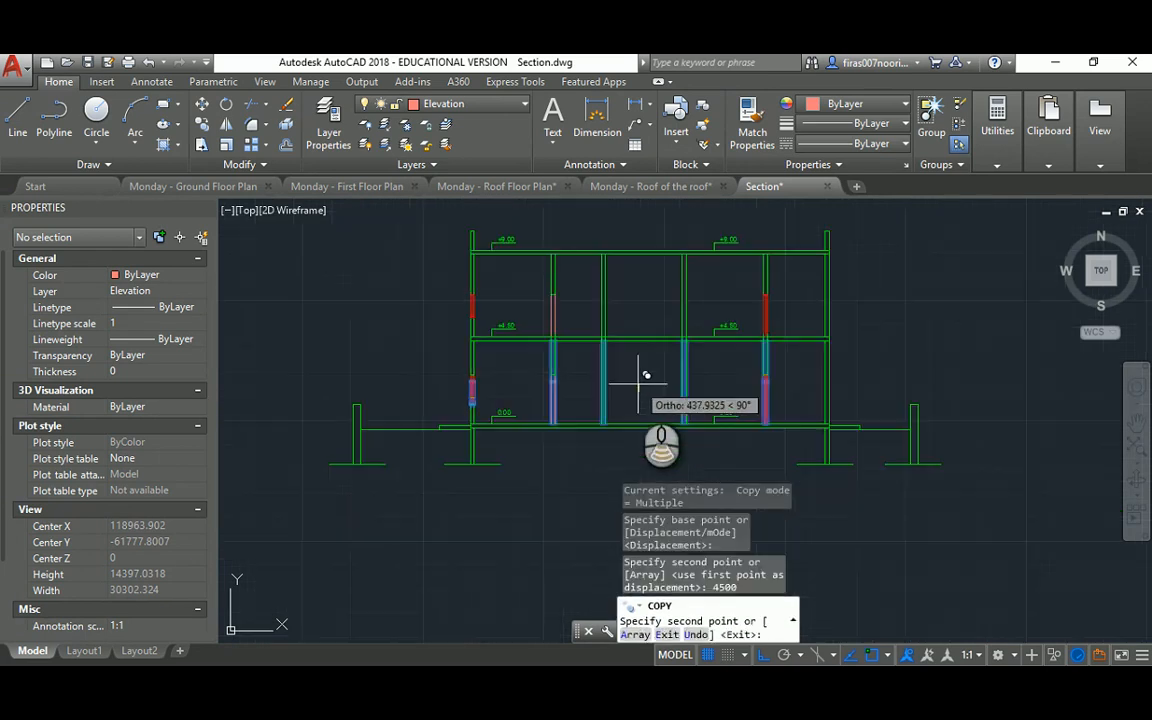
key("Escape")
Step: Examine the Roof Floor plan along section line A–A to see which walls, doors and windows it cuts
scroll(600, 300, "down", 8)
scroll(600, 400, "up", 5)
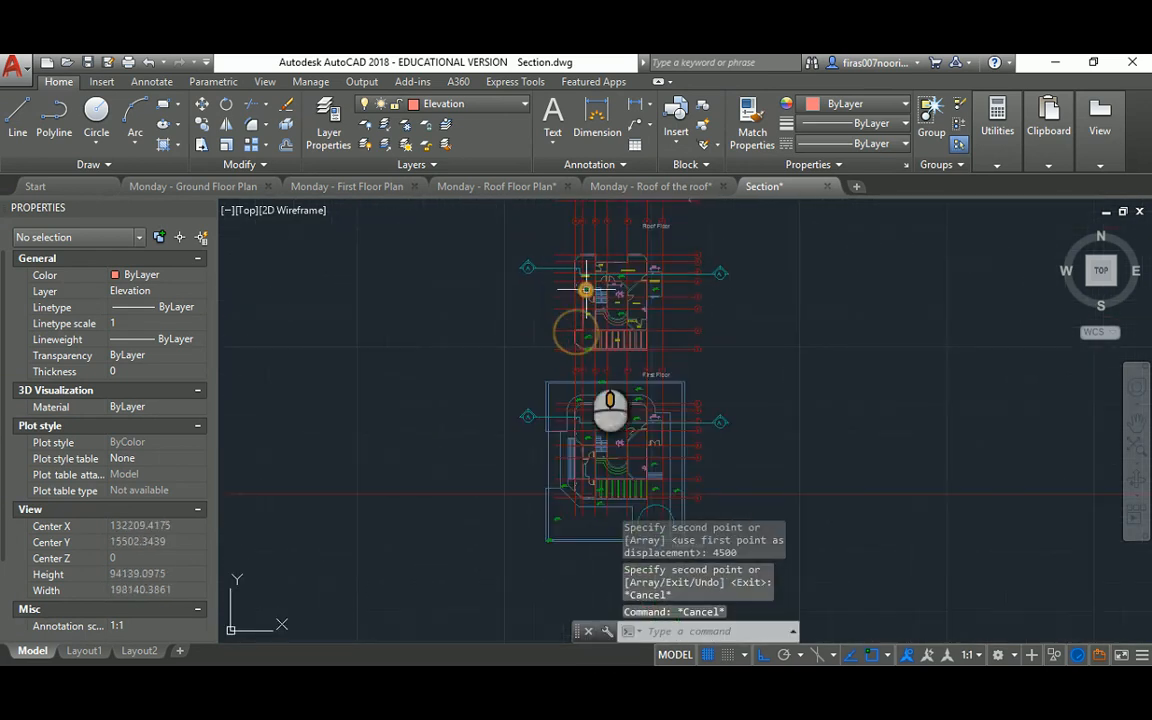
scroll(596, 413, "up", 6)
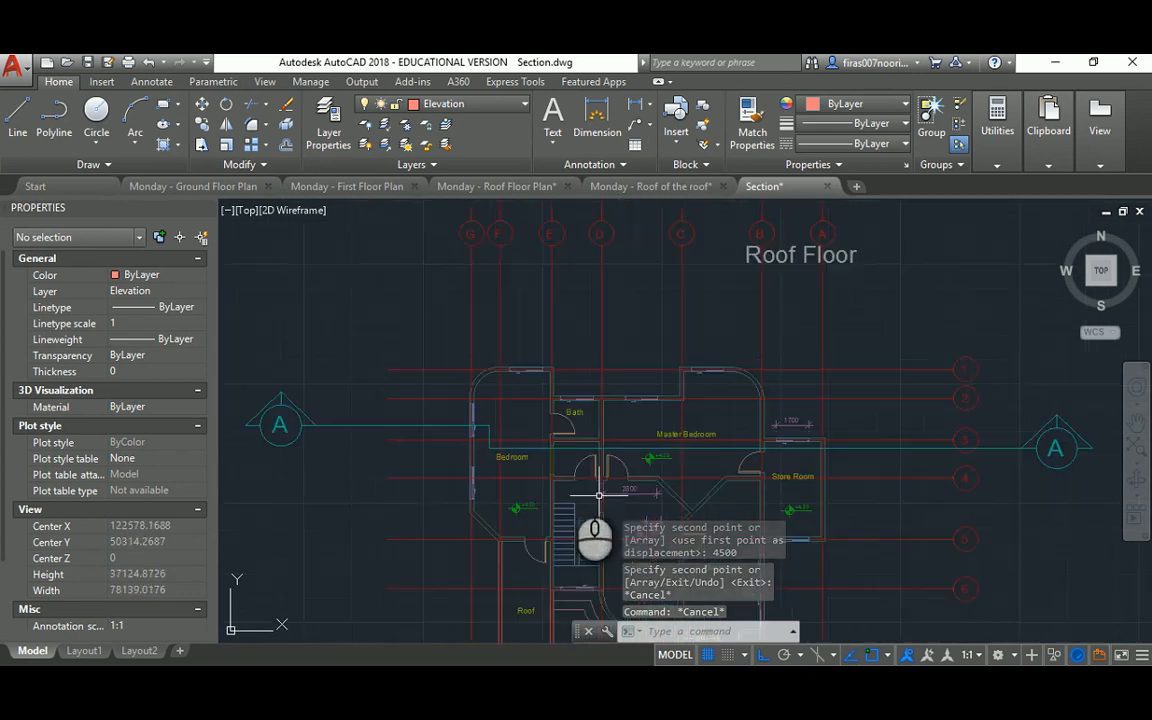
scroll(358, 343, "down", 4)
scroll(499, 390, "up", 2)
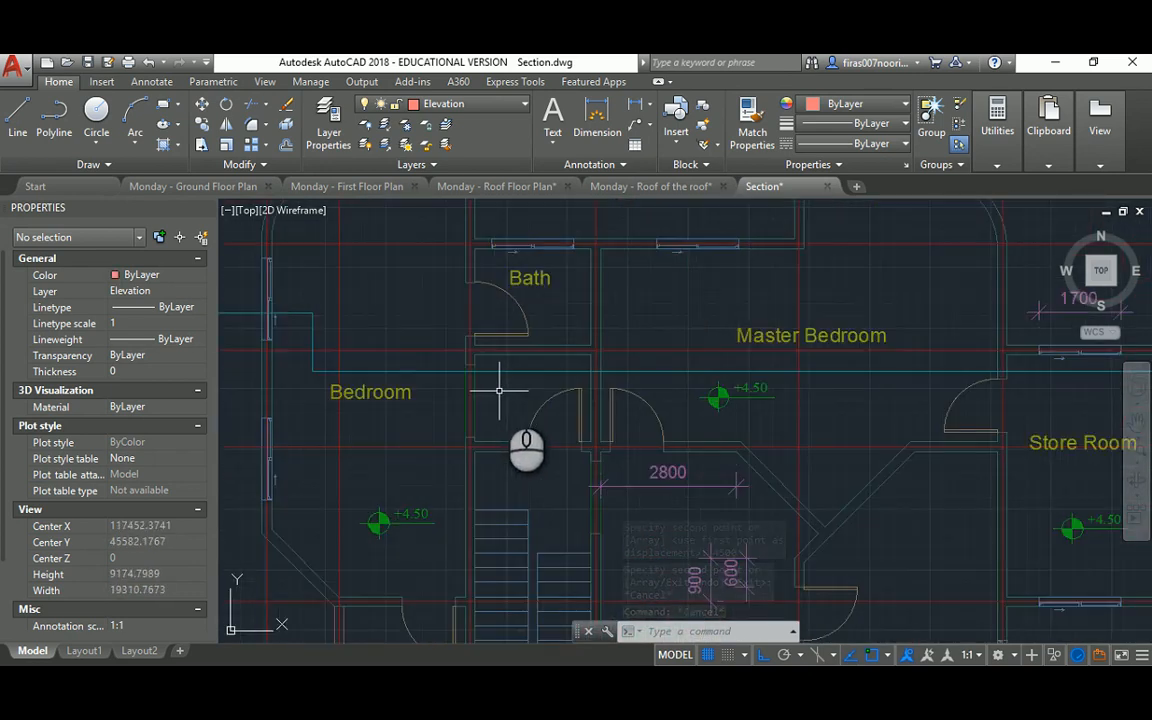
middle_click_drag(800, 377, 687, 372)
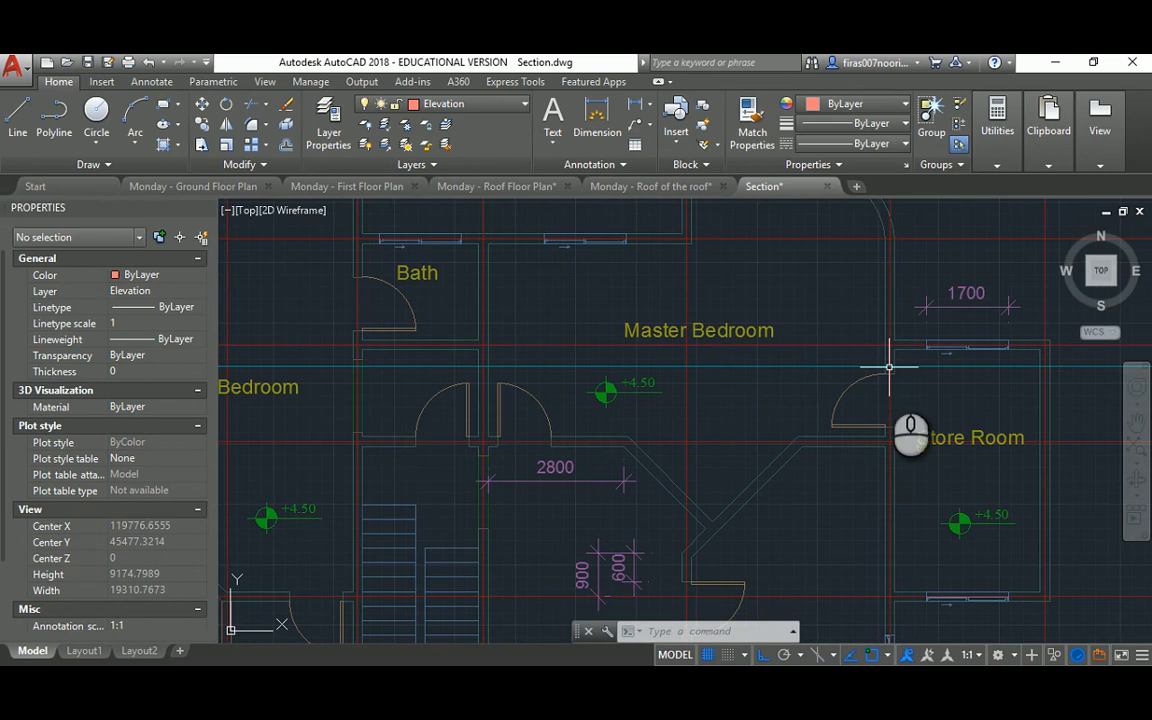
scroll(1031, 370, "down", 8)
middle_click_drag(813, 453, 735, 432)
scroll(905, 368, "up", 6)
Step: Draw a vertical projection line from the wall corner in the Roof Floor plan down to the top of the section
key("Escape")
key("Escape")
type("l")
key("Return")
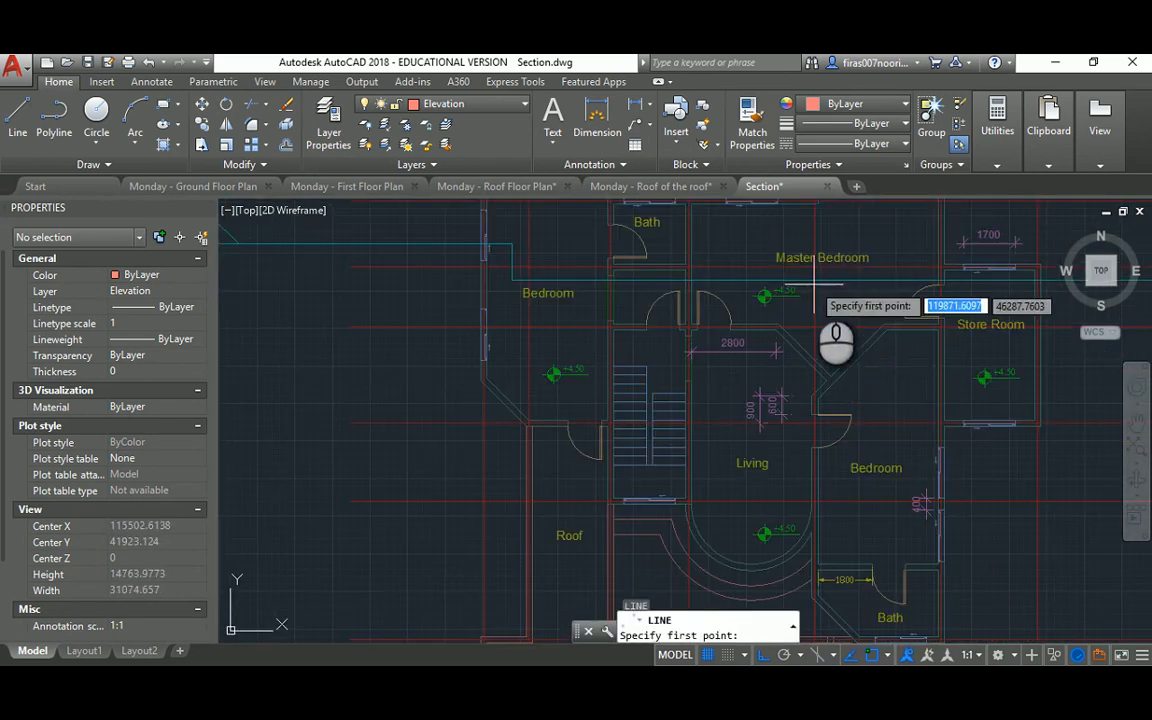
left_click(840, 325)
scroll(836, 398, "down", 5)
scroll(818, 525, "up", 6)
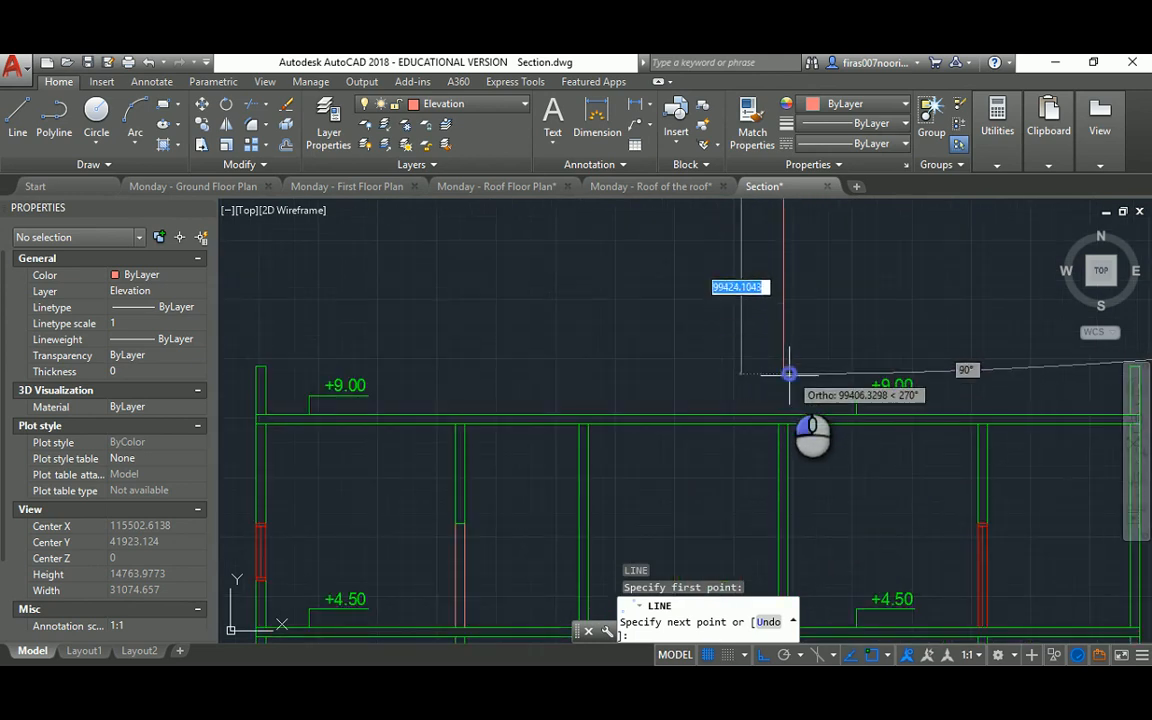
key("Escape")
Step: Delete the upper floor's third partition from the left and the vertical projection line above it
left_click(818, 463)
left_click(746, 463)
key("Delete")
left_click(812, 291)
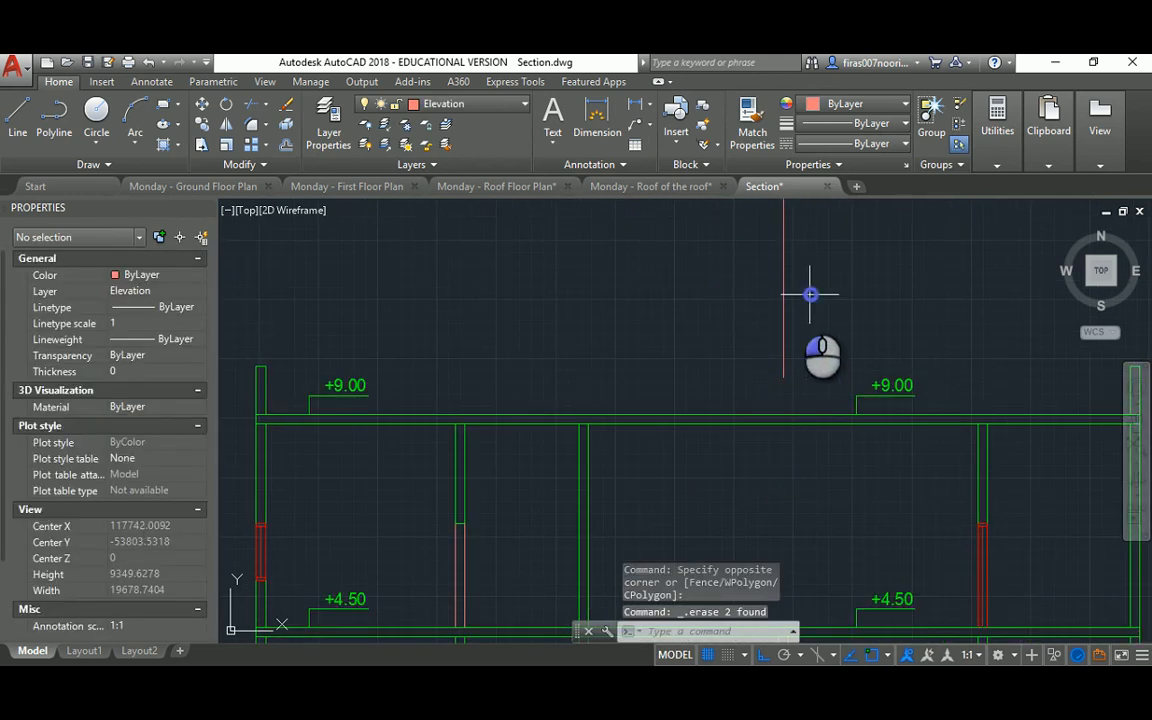
left_click(763, 315)
key("Delete")
Step: Draw a horizontal line across the top of the section between the two parapet tops
scroll(750, 421, "down", 2)
middle_click_drag(750, 421, 694, 351)
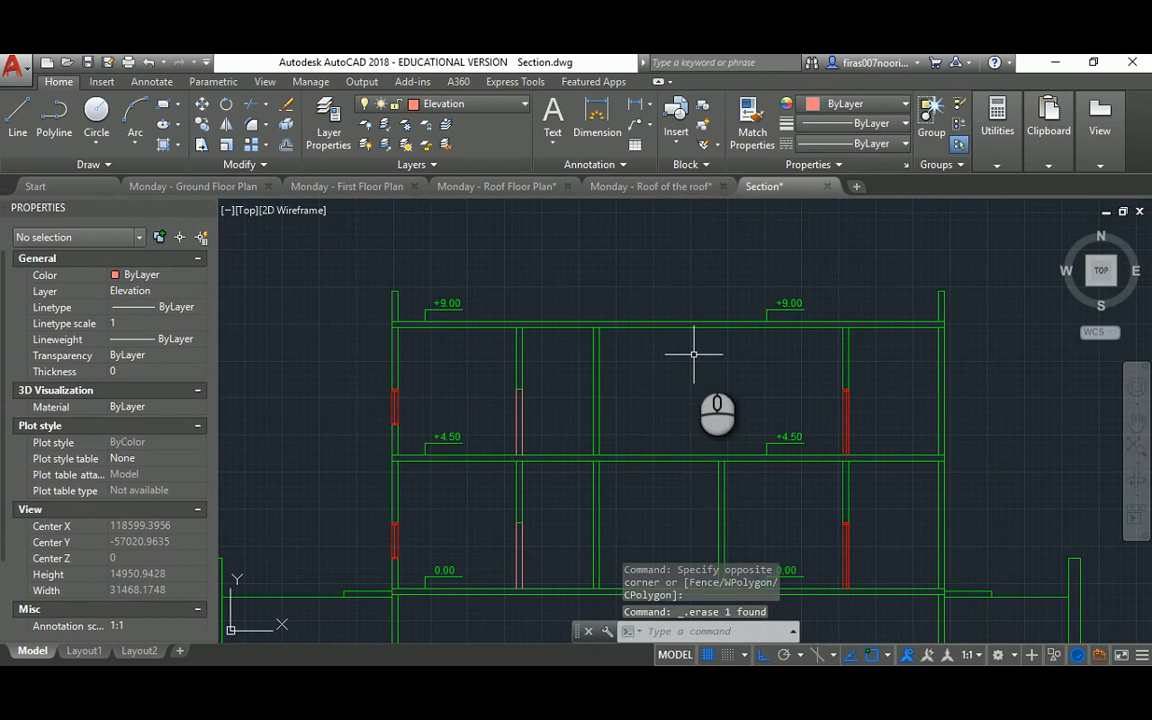
type("l")
key("Return")
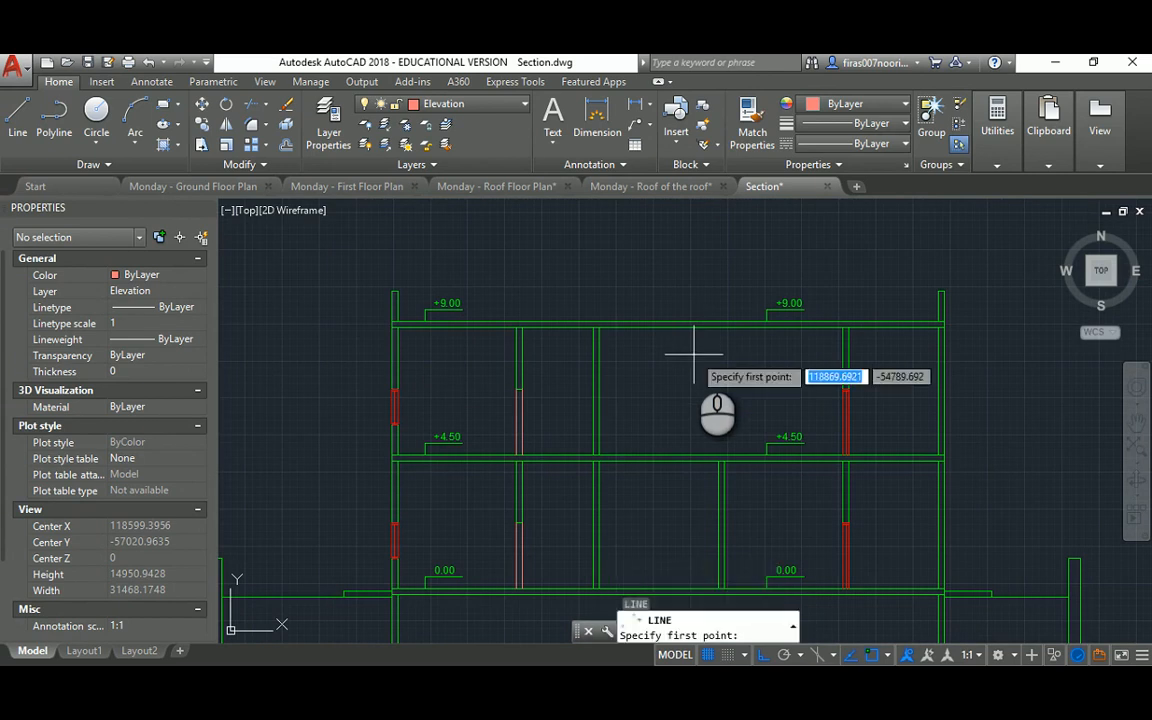
left_click(399, 284)
left_click(932, 291)
key("Escape")
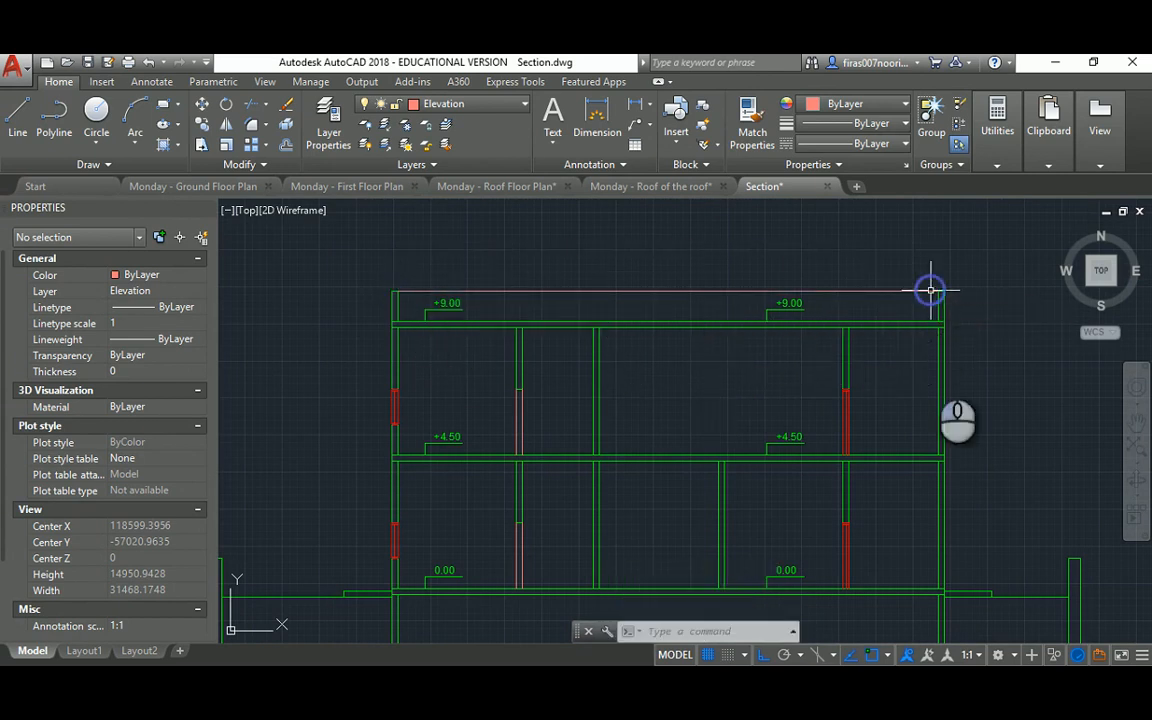
Step: Draw a horizontal line from the top of the right boundary wall to the building's right outer wall
middle_click_drag(933, 362, 709, 224)
key("Return")
left_click(840, 418)
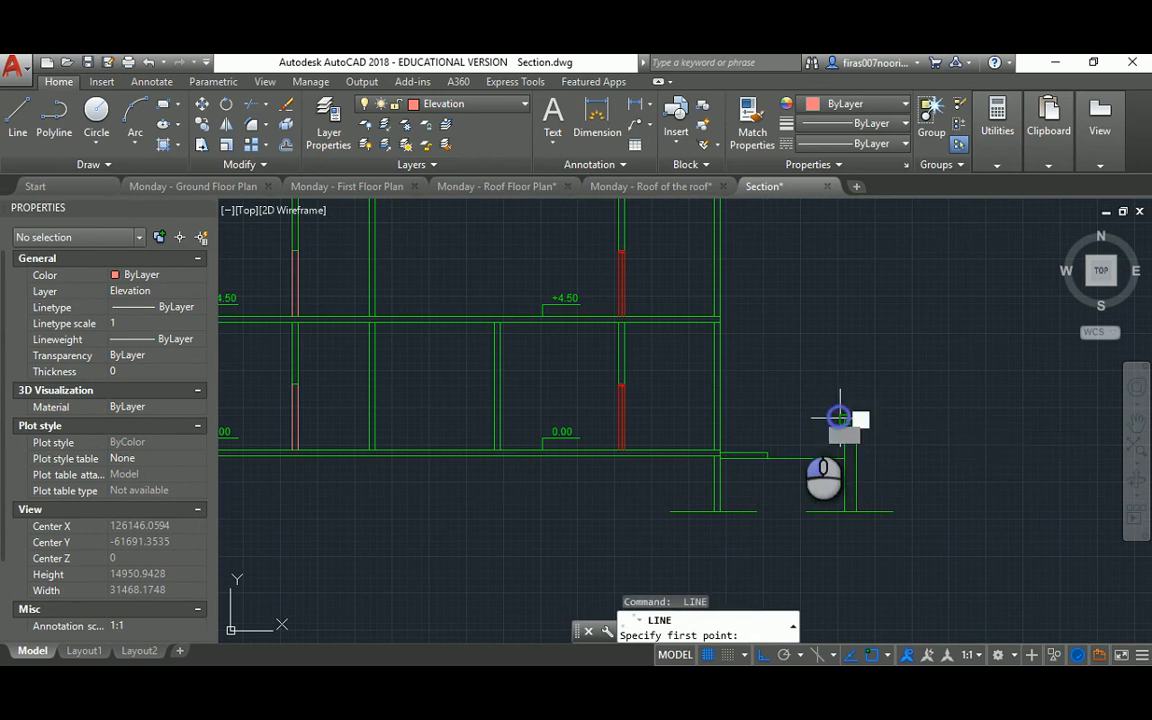
left_click(722, 418)
key("Escape")
Step: Draw a horizontal line from the top of the left boundary wall to the building's left outer wall
middle_click_drag(585, 412, 932, 411)
middle_click_drag(460, 407, 478, 379)
key("Return")
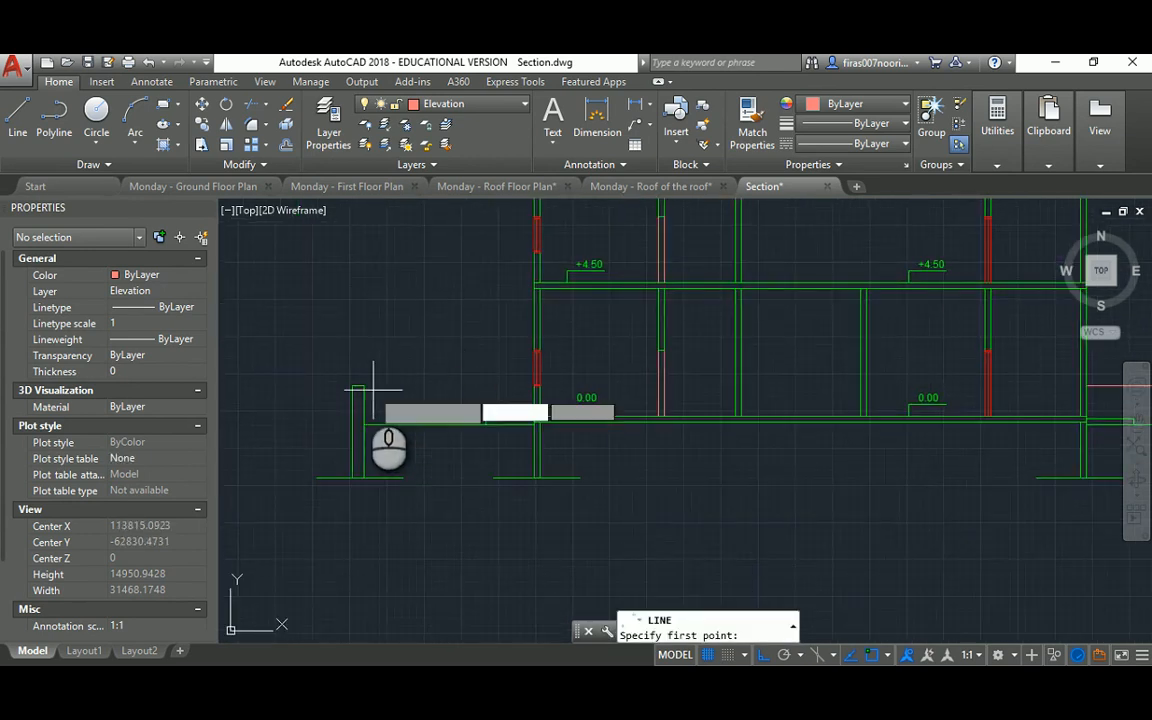
left_click(362, 390)
scroll(519, 390, "up", 6)
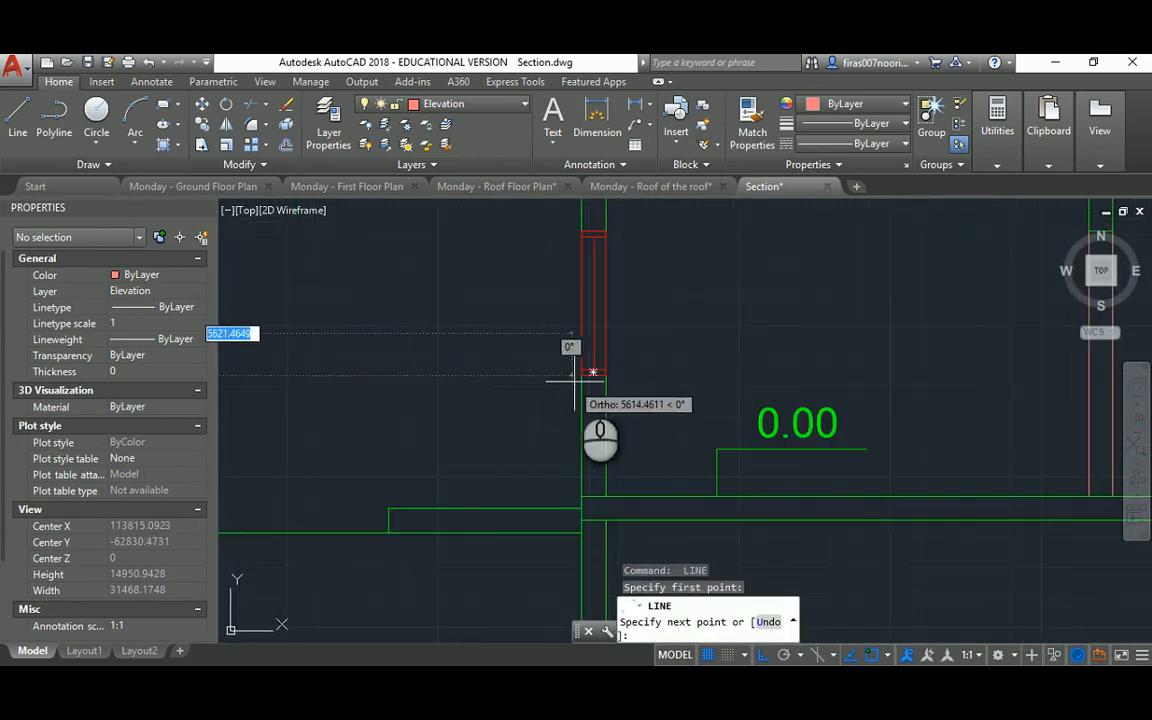
left_click(580, 376)
key("Escape")
key("Escape")
scroll(545, 360, "down", 8)
middle_click_drag(577, 312, 532, 409)
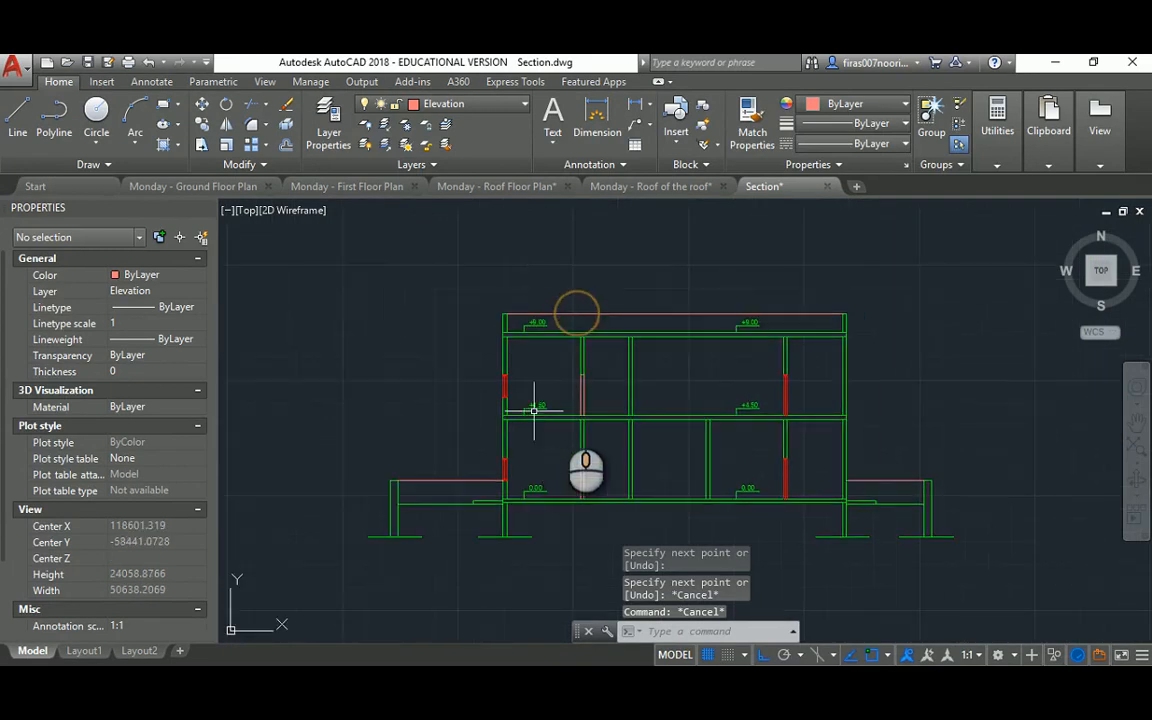
Step: Draw a vertical projection line from the start of the curved wall in the ground floor plan down to the section's 0.00 level
scroll(620, 409, "down", 8)
mouse_move(593, 290)
middle_mouse_down()
mouse_move(595, 481)
mouse_move(579, 303)
mouse_move(588, 378)
middle_mouse_up()
scroll(594, 385, "up", 9)
middle_click_drag(772, 271, 605, 363)
scroll(709, 349, "up", 2)
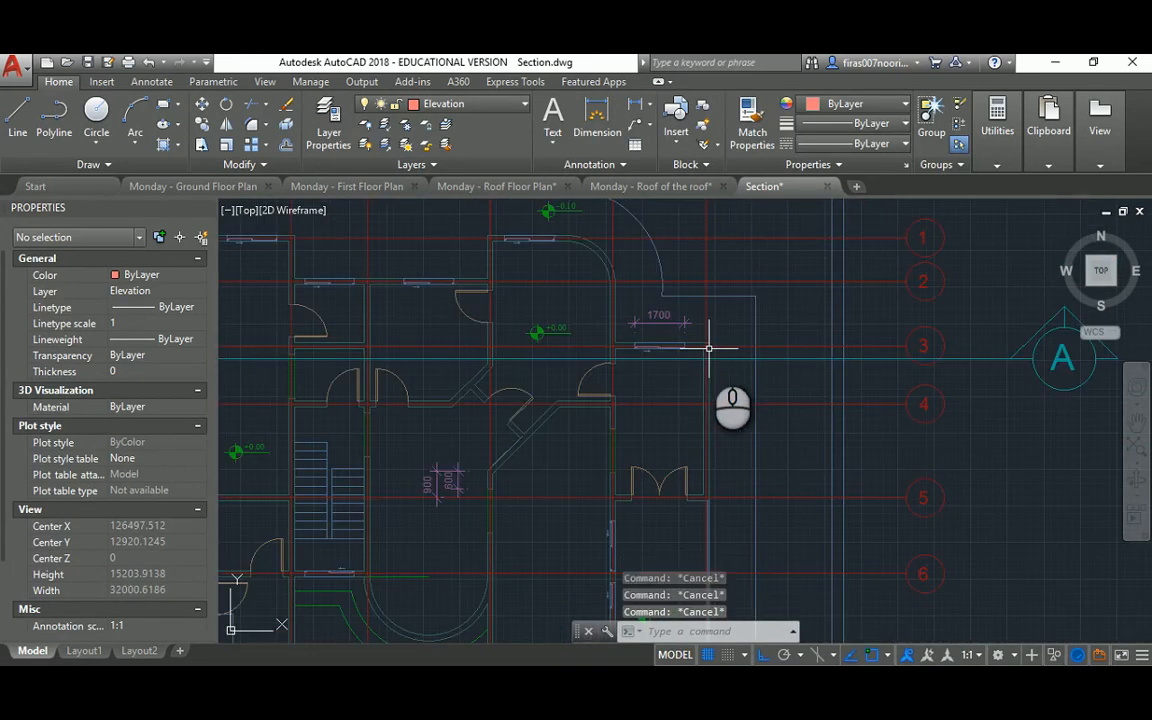
scroll(558, 244, "up", 6)
type("l")
key("Return")
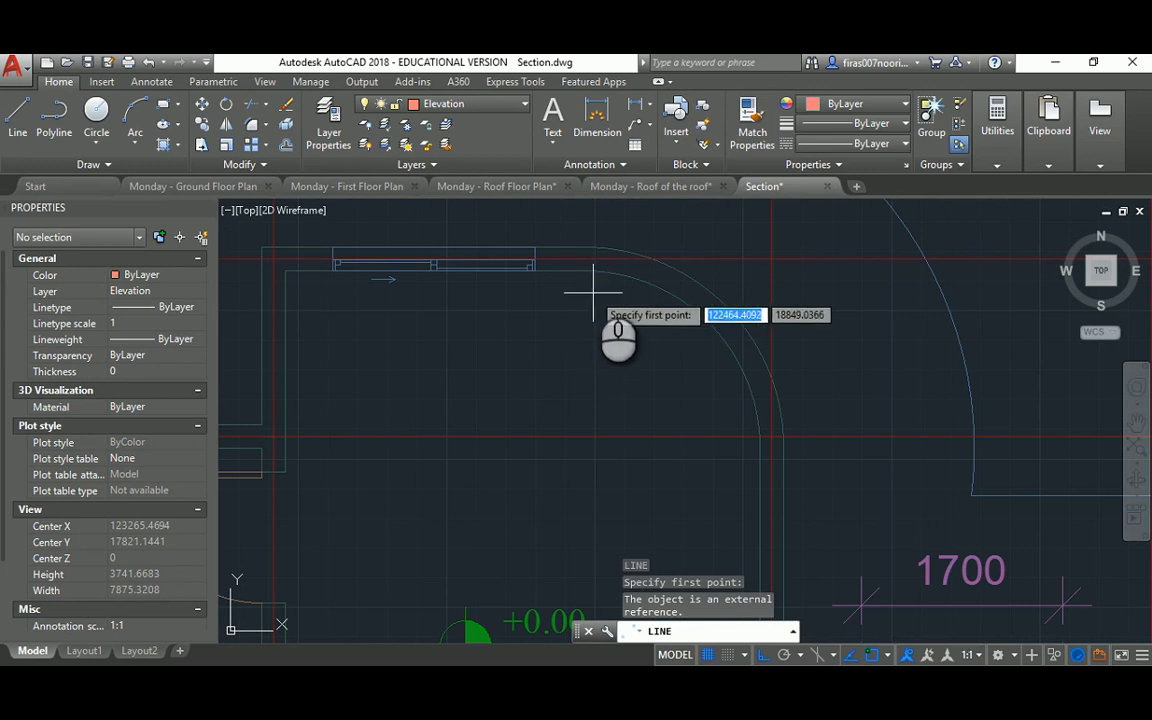
left_click(582, 271)
scroll(590, 330, "down", 6)
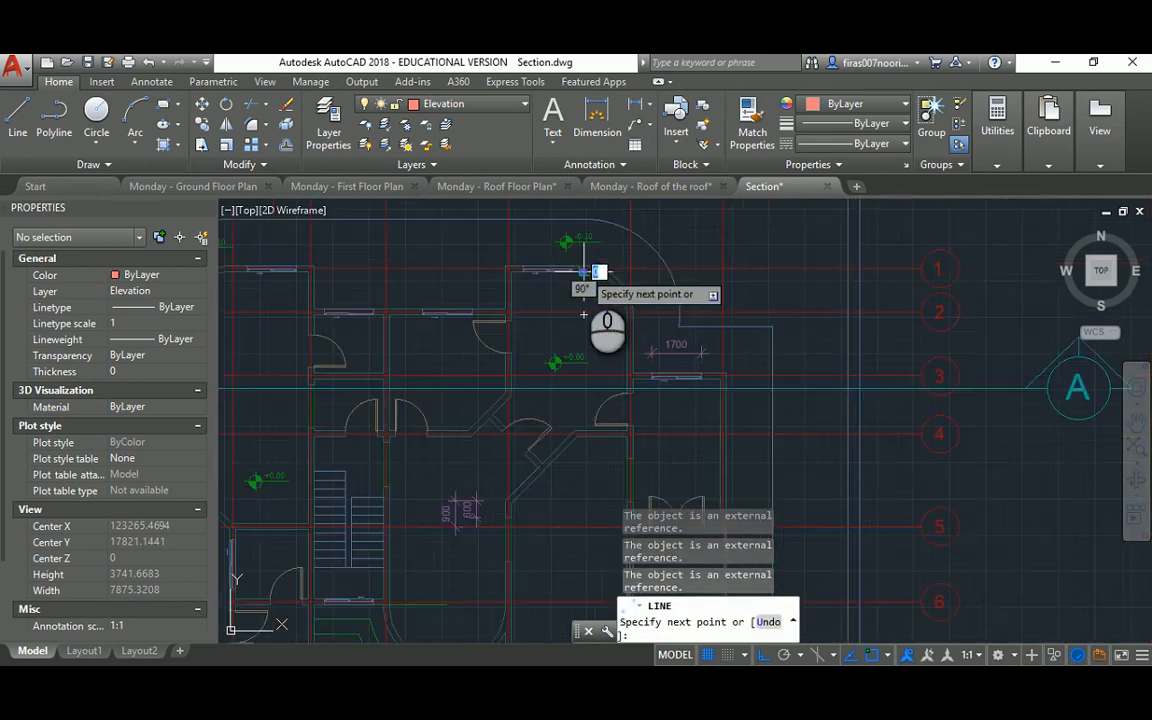
scroll(600, 495, "up", 2)
scroll(556, 528, "up", 5)
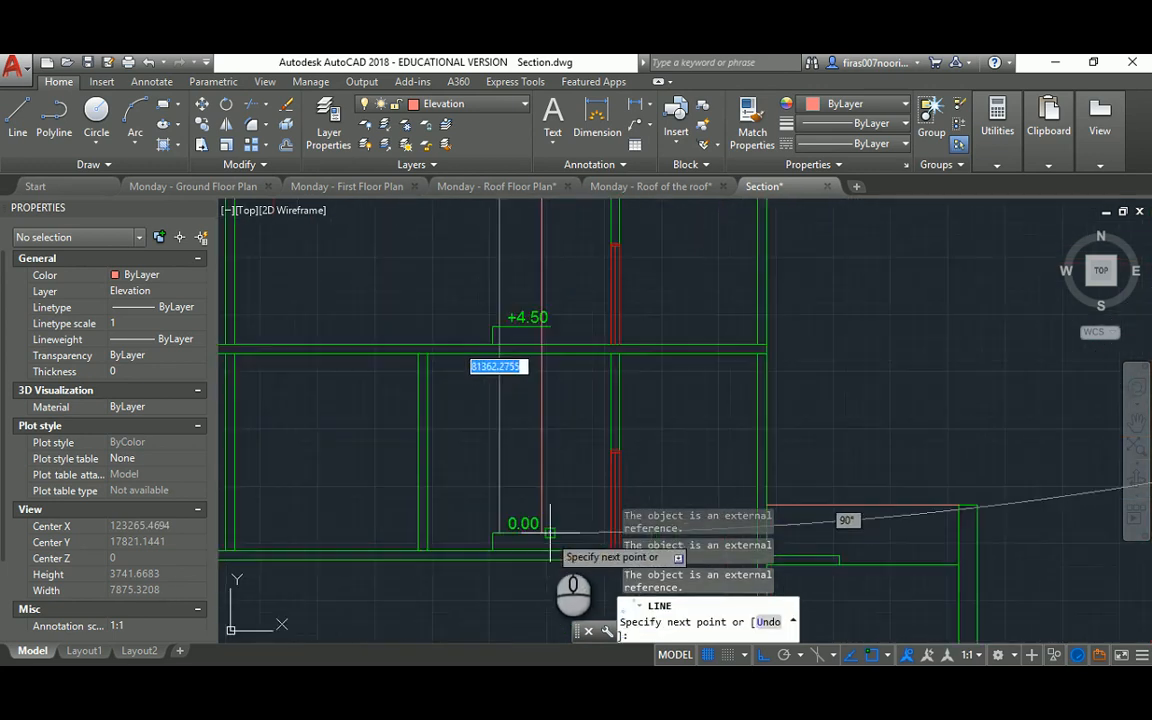
scroll(541, 505, "down", 6)
key("Escape")
key("Escape")
key("Escape")
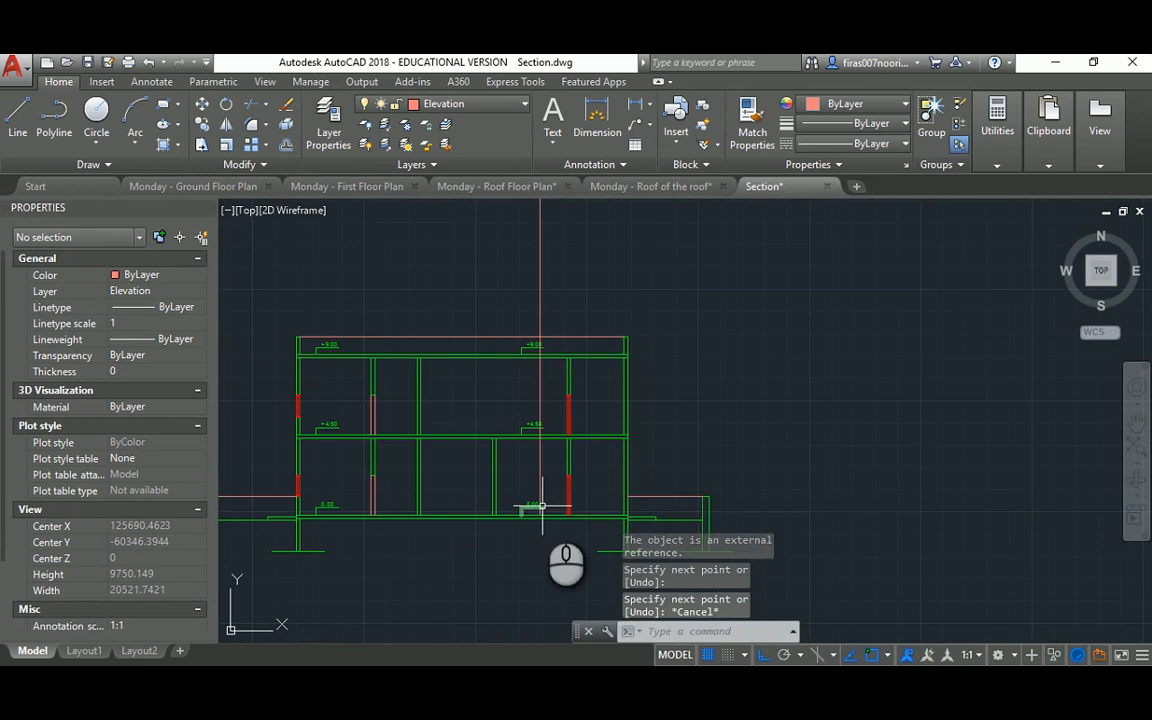
Step: Copy the projection line to both edges of the window beside the curved wall in the ground floor plan
scroll(505, 278, "down", 2)
mouse_move(528, 235)
middle_mouse_down()
mouse_move(545, 265)
mouse_move(540, 524)
middle_mouse_up()
mouse_move(545, 315)
middle_mouse_down()
mouse_move(581, 334)
mouse_move(554, 605)
middle_mouse_up()
mouse_move(540, 217)
middle_mouse_down()
mouse_move(538, 369)
mouse_move(554, 366)
middle_mouse_up()
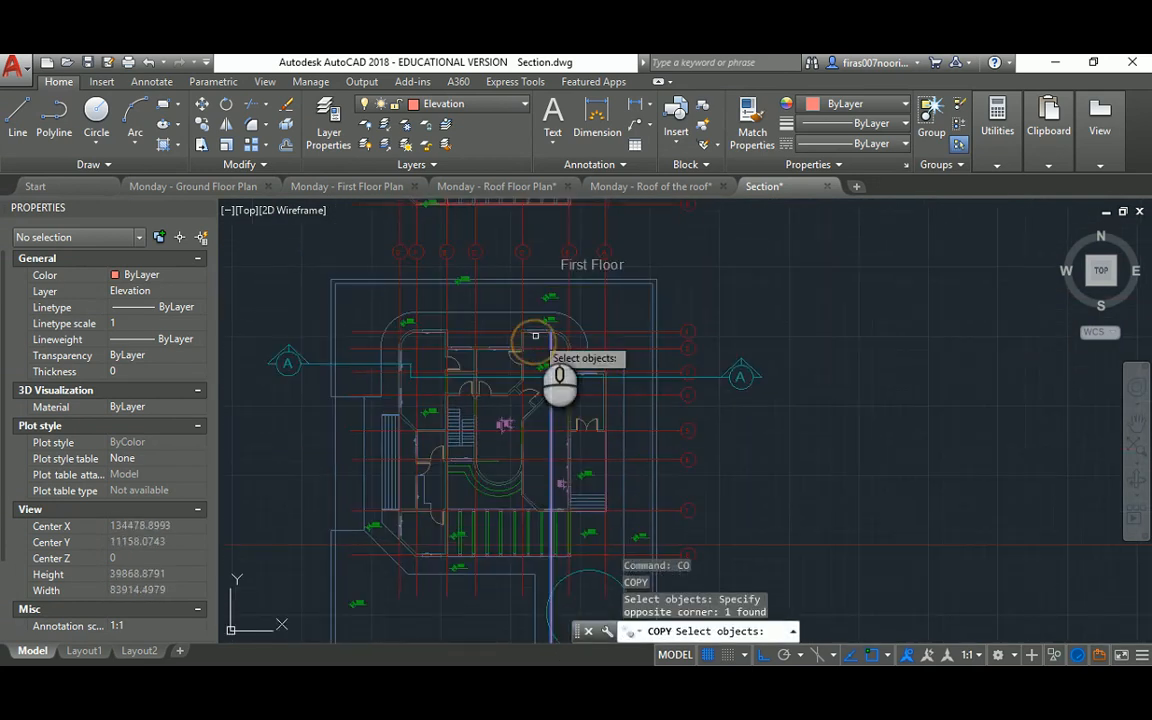
scroll(550, 346, "up", 4)
key("Return")
left_click(610, 349)
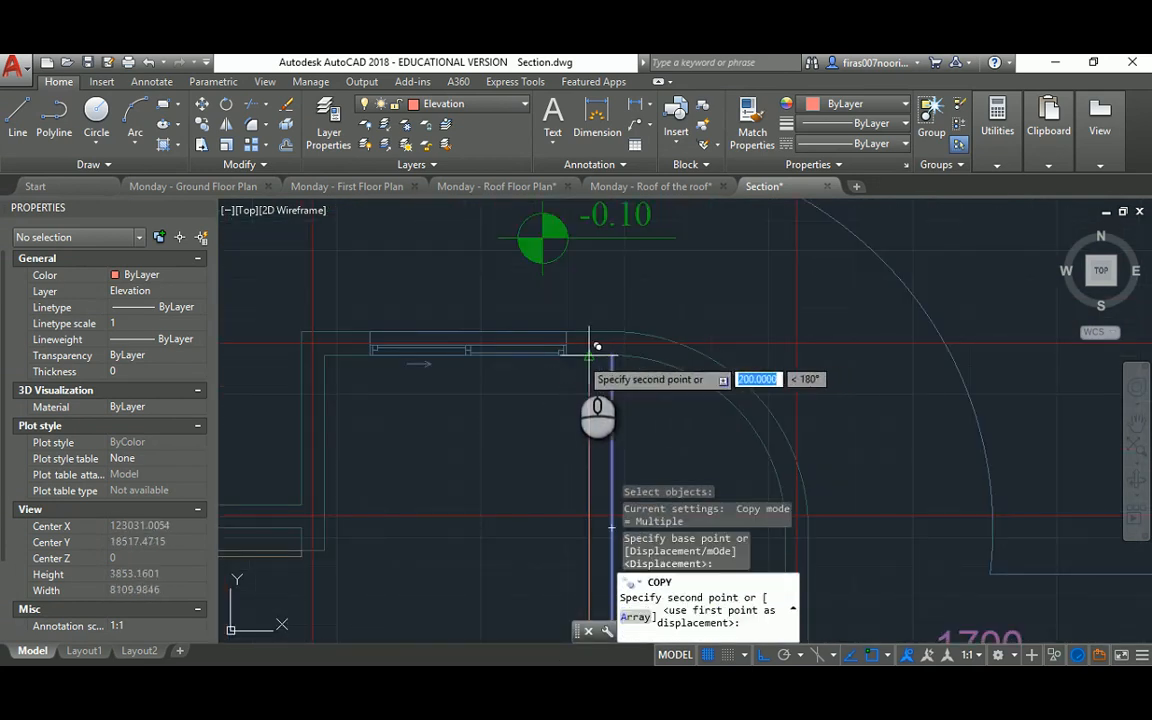
left_click(566, 352)
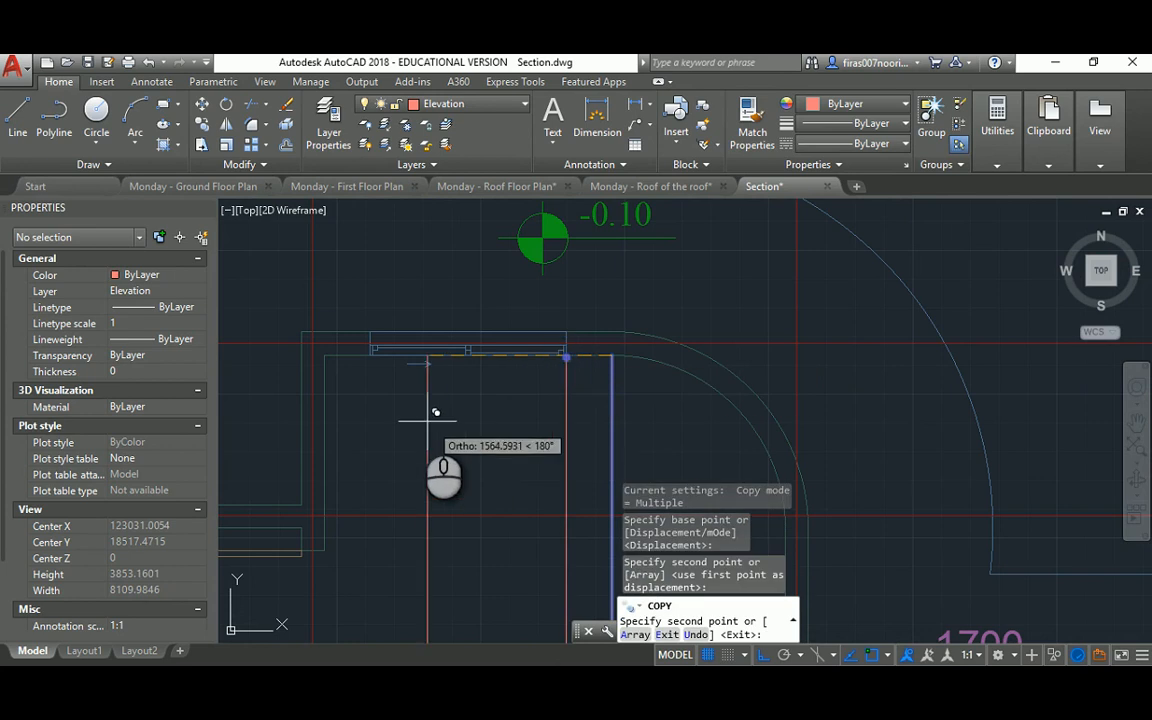
left_click(369, 359)
Step: Copy the projection line to both edges of the next window to the left in the ground floor plan
middle_click_drag(322, 427, 674, 314)
scroll(513, 425, "up", 6)
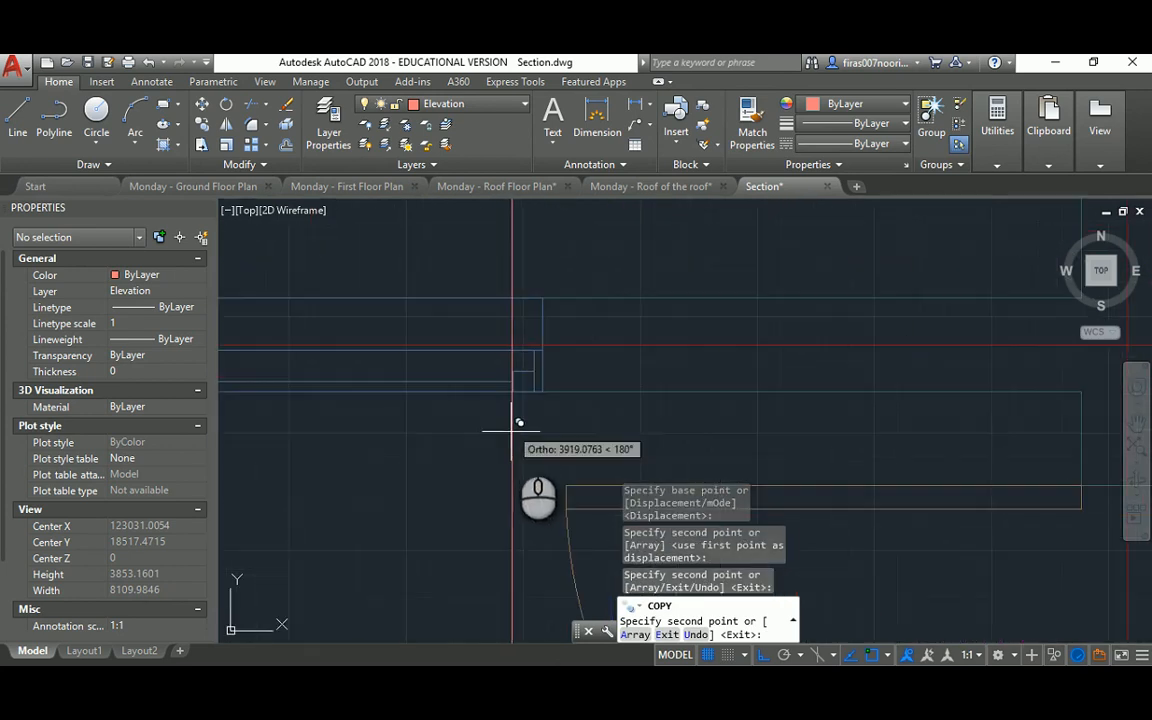
left_click(545, 388)
scroll(474, 390, "down", 3)
middle_click_drag(406, 388, 728, 383)
scroll(553, 401, "up", 3)
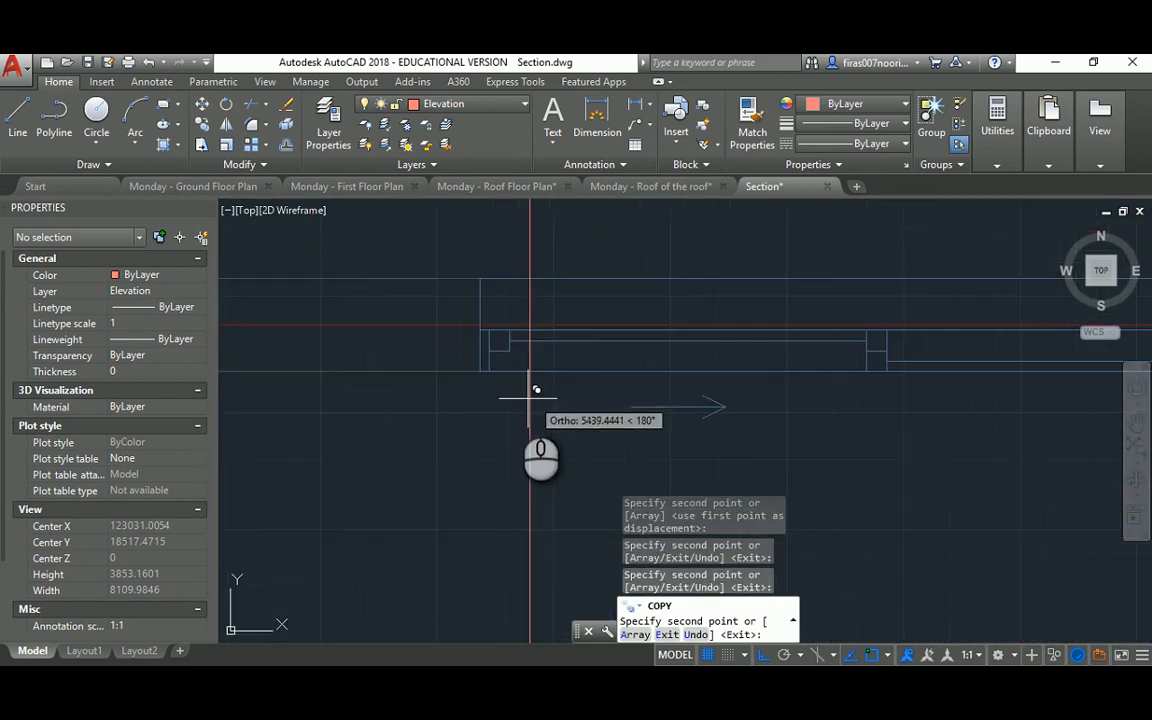
left_click(480, 371)
Step: Copy the projection line to both edges of the third window from the right in the ground floor plan
scroll(650, 393, "down", 8)
middle_click_drag(447, 411, 486, 388)
scroll(558, 392, "up", 6)
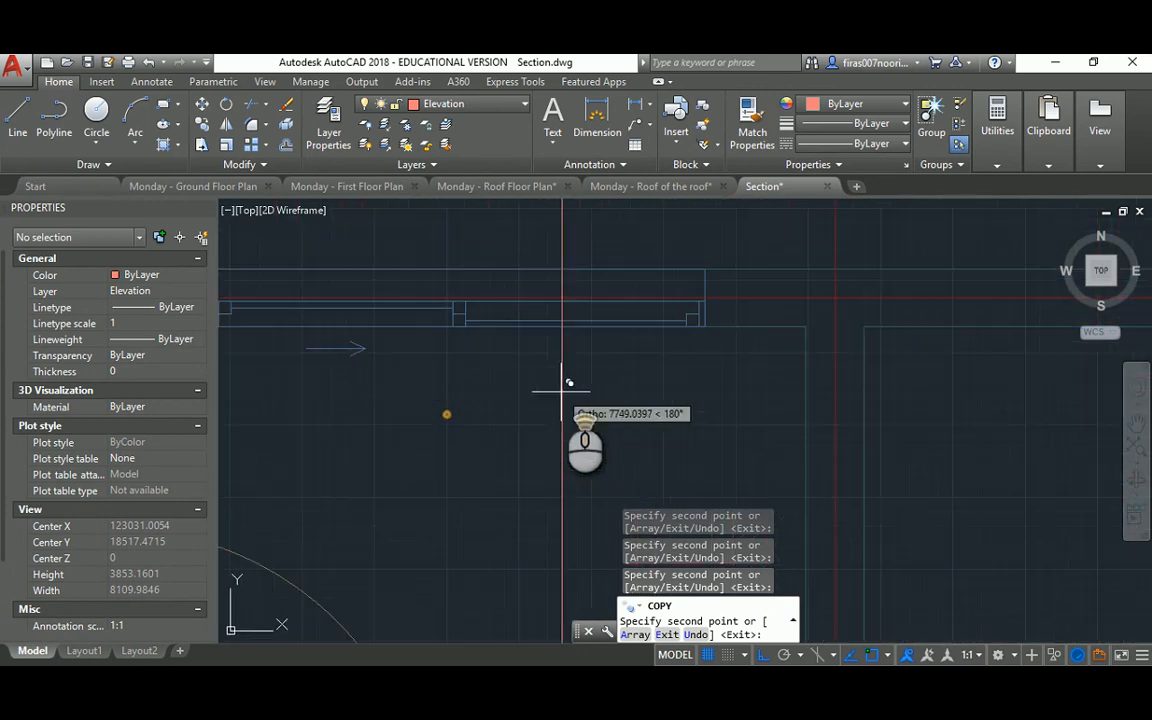
left_click(705, 326)
middle_click_drag(445, 340, 686, 348)
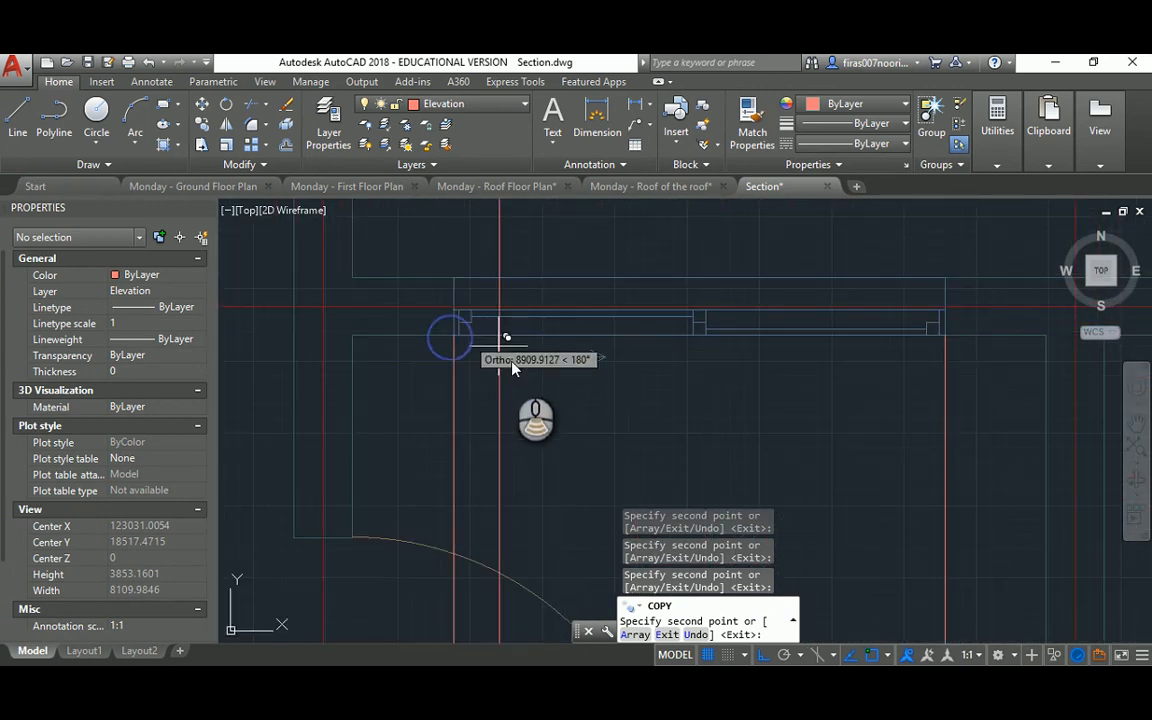
Step: Copy the projection line to both edges of the leftmost window and to the start of the left curved wall in the plan
middle_click_drag(394, 328, 655, 331)
scroll(593, 363, "down", 8)
scroll(565, 310, "up", 6)
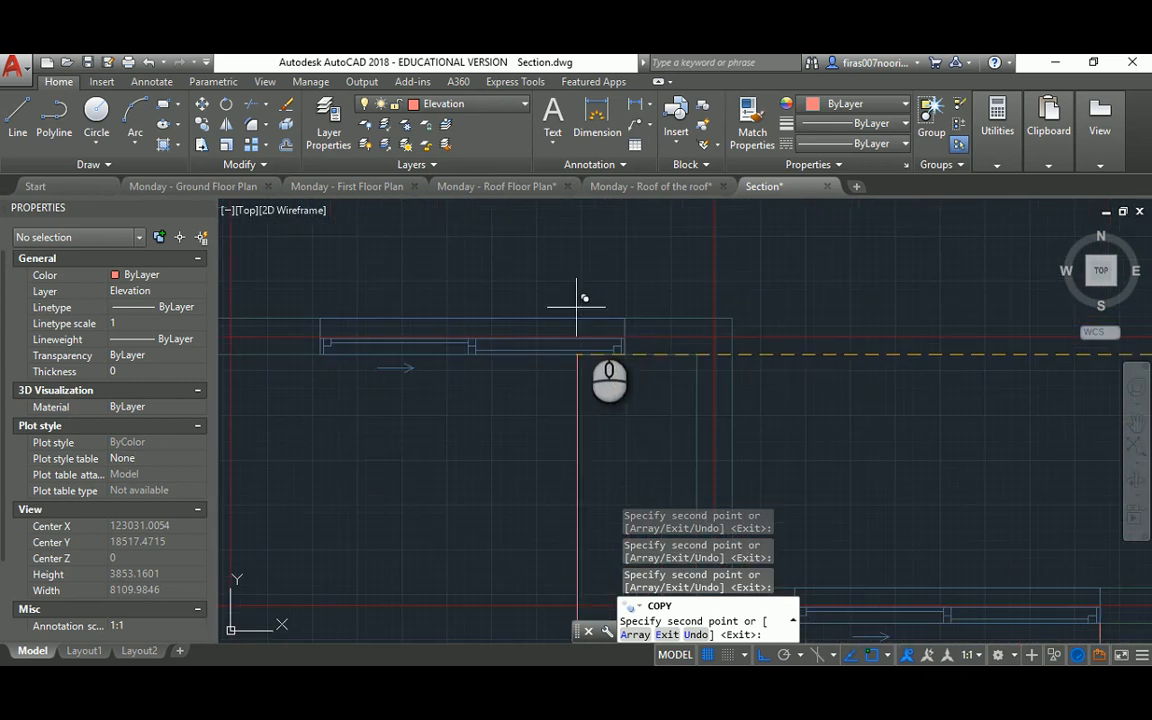
left_click(625, 353)
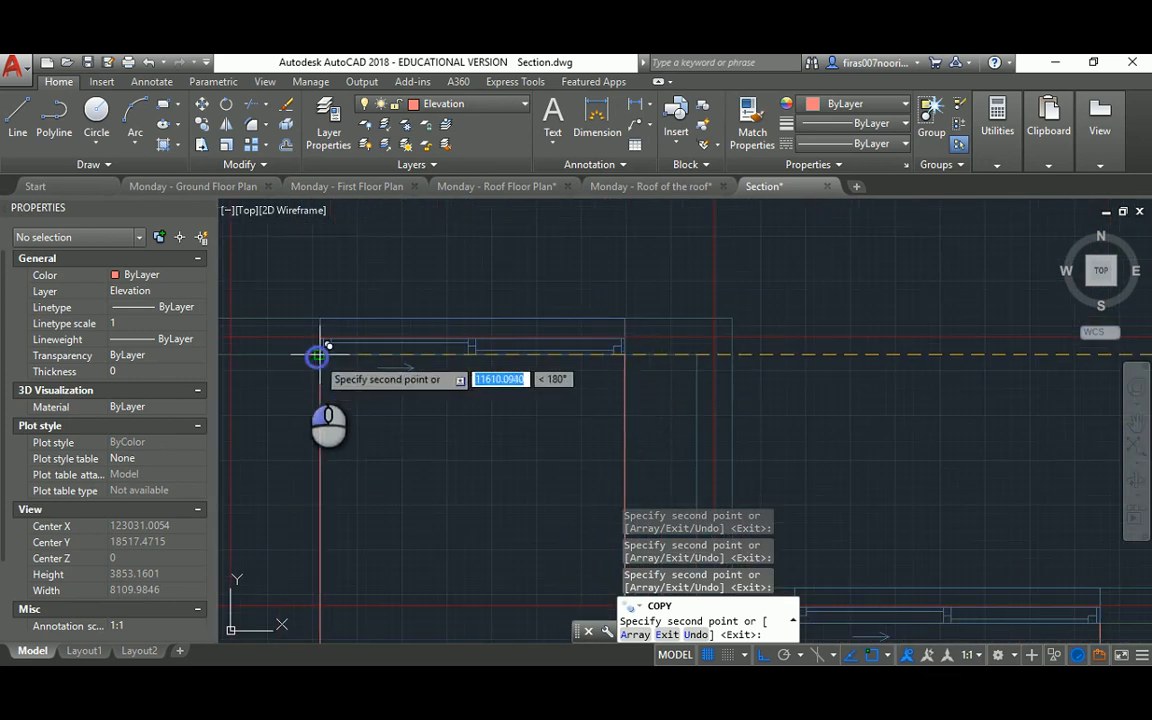
middle_click_drag(296, 372, 503, 380)
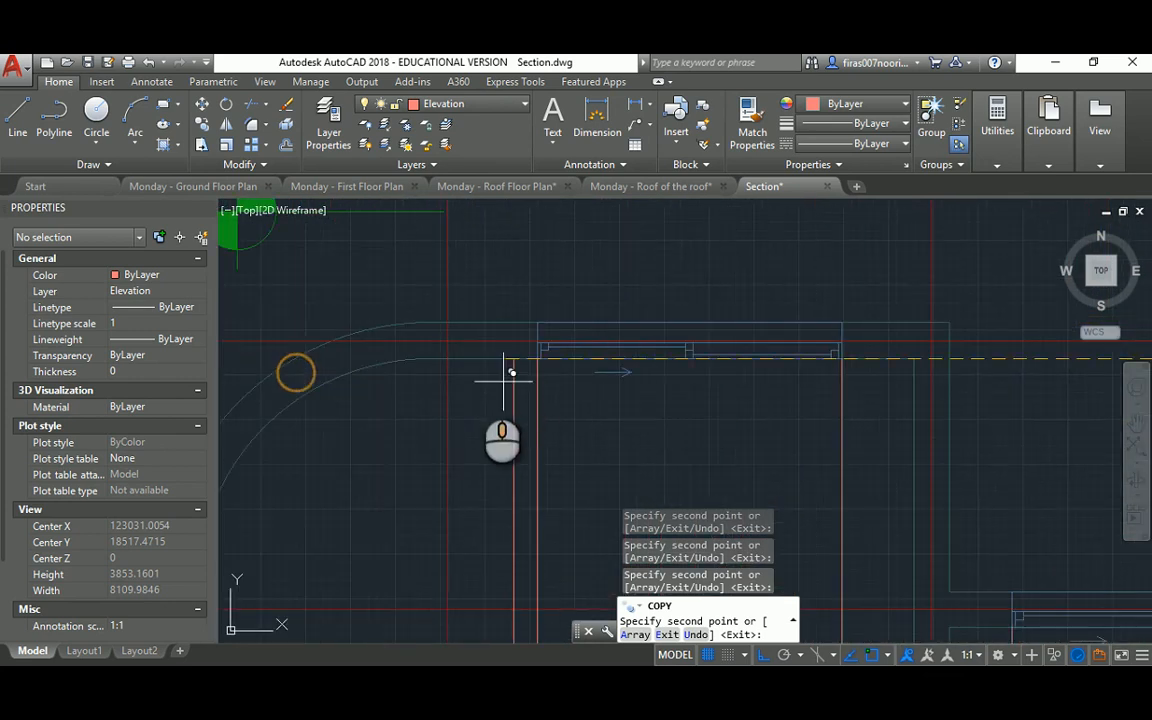
left_click(429, 358)
scroll(446, 352, "down", 15)
key("Escape")
key("Escape")
scroll(464, 563, "up", 8)
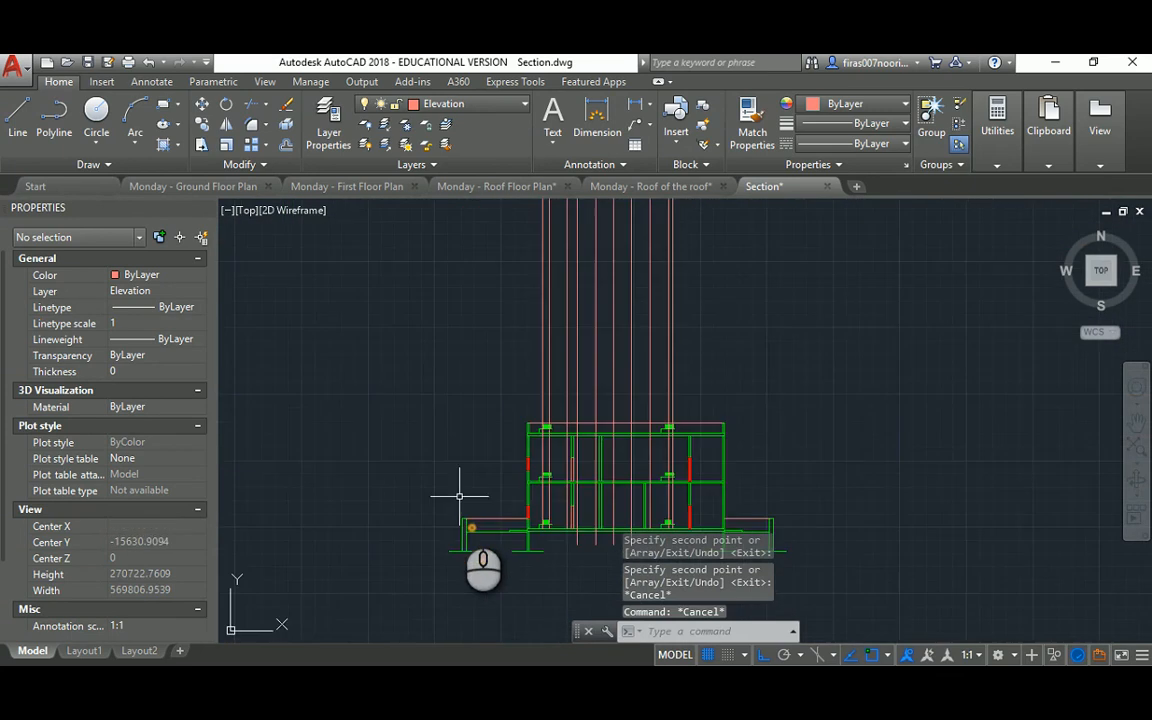
scroll(560, 488, "up", 6)
type("tr")
key("Return")
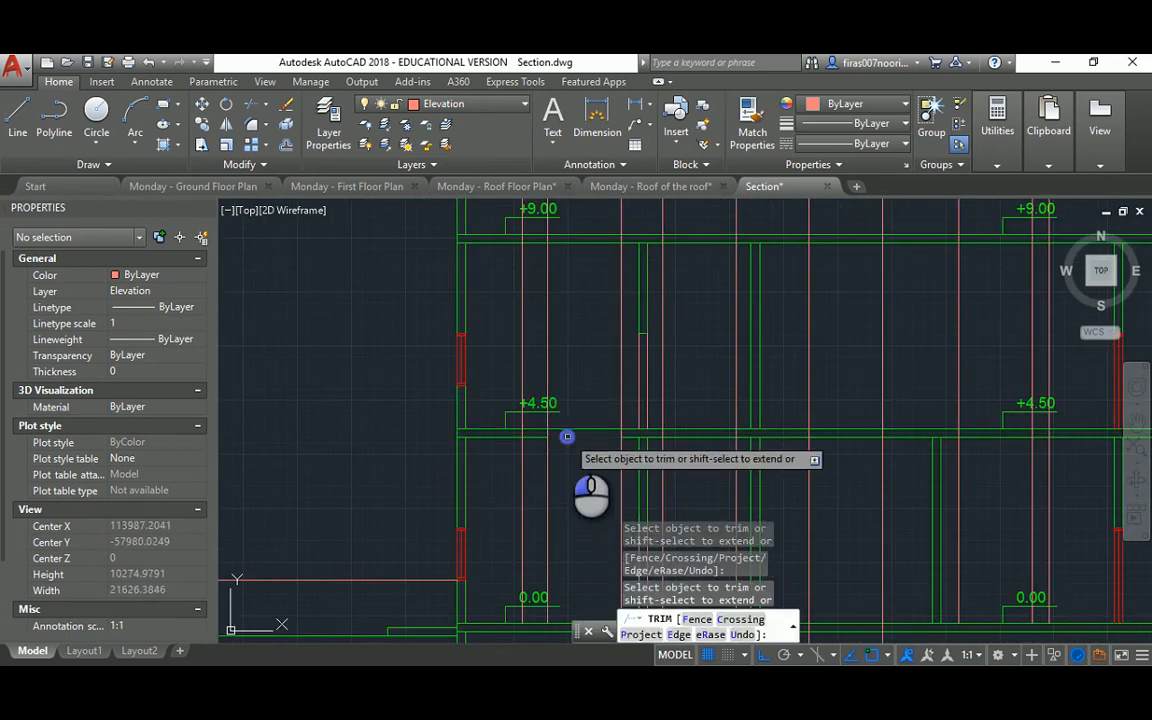
key("ctrl+z")
key("Escape")
Step: Trim the two outermost projection lines above the underside of the +4.50 slab, using that slab line as the cutting edge
type("tr")
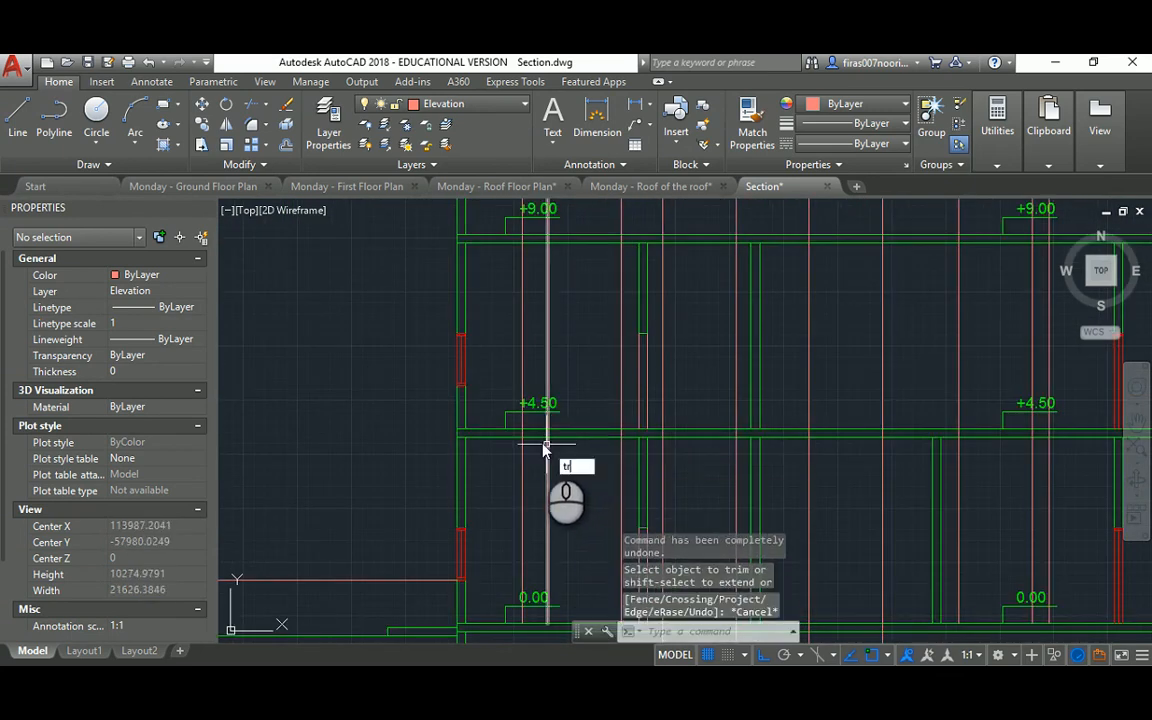
key("Return")
left_click(530, 438)
key("Return")
scroll(527, 410, "down", 2)
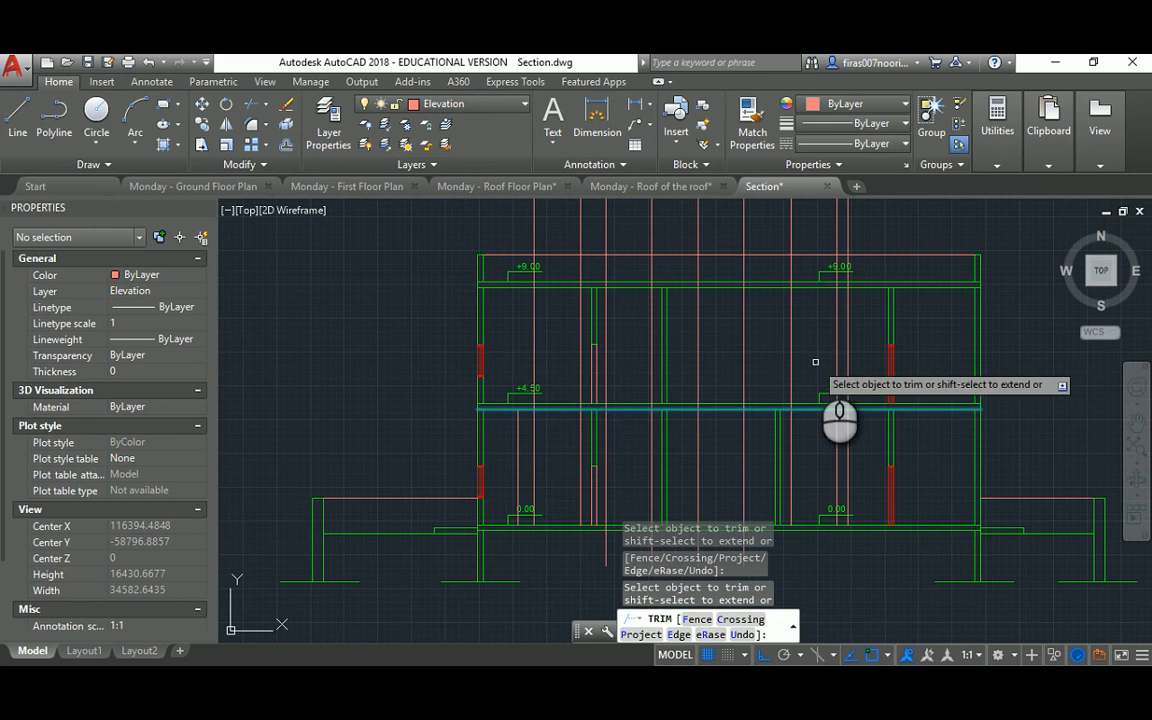
key("Escape")
key("Escape")
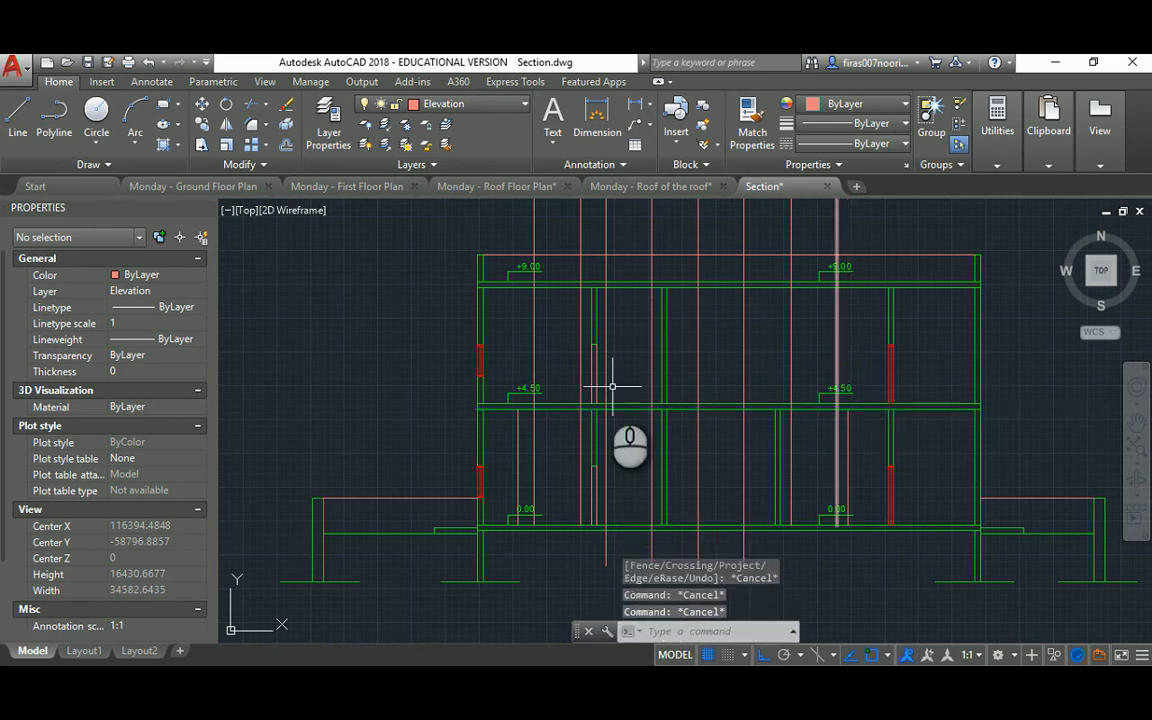
Step: Draw a horizontal line about 3600 long from the head of the ground floor's left window to the projected window edge
middle_click_drag(596, 453, 597, 391)
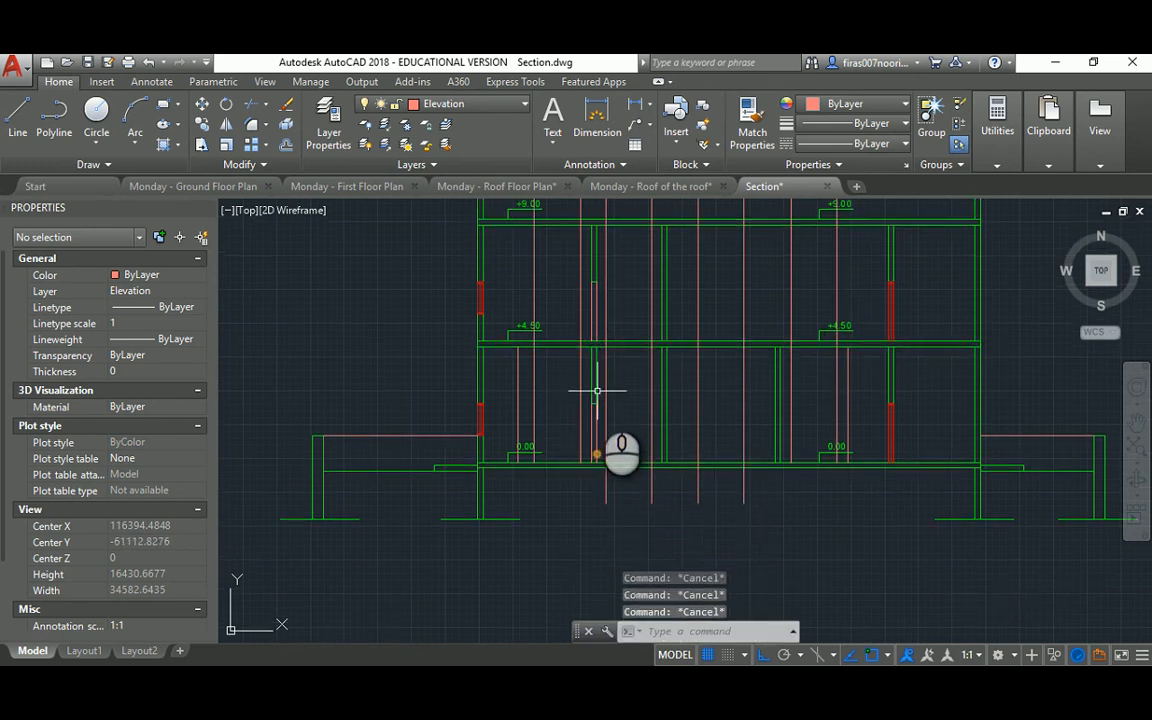
scroll(514, 424, "up", 5)
type("l")
key("Return")
scroll(476, 380, "up", 2)
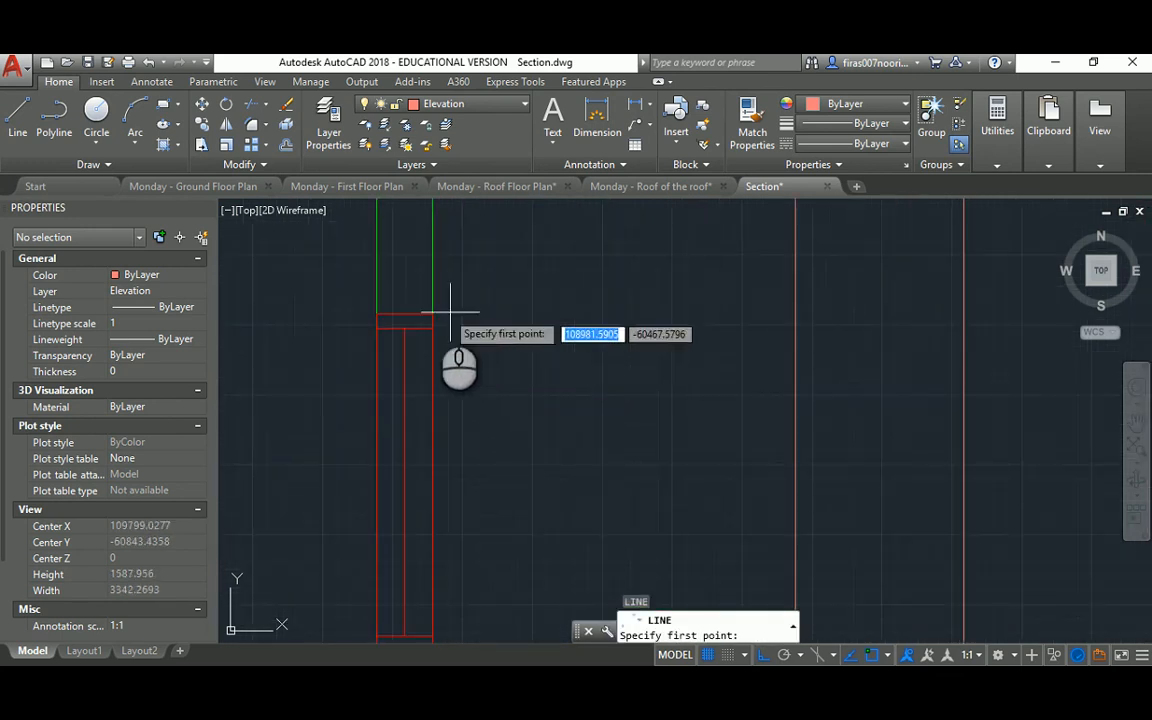
scroll(432, 314, "down", 1)
left_click(432, 318)
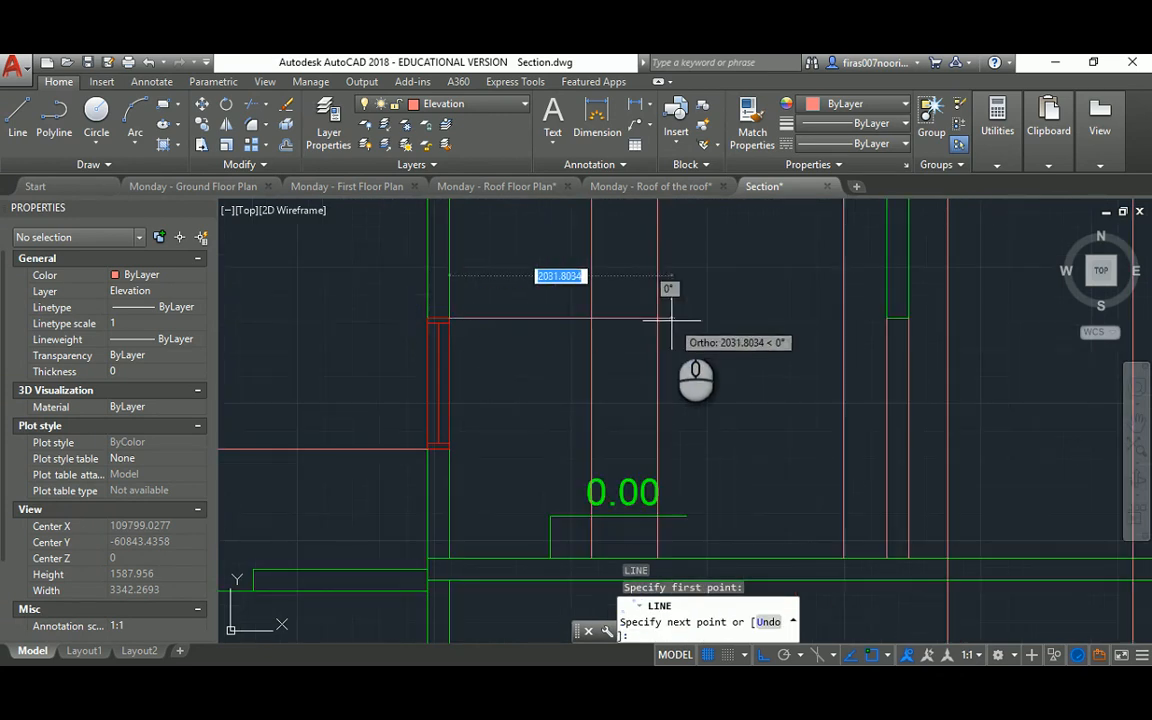
scroll(671, 320, "down", 8)
key("Escape")
key("Escape")
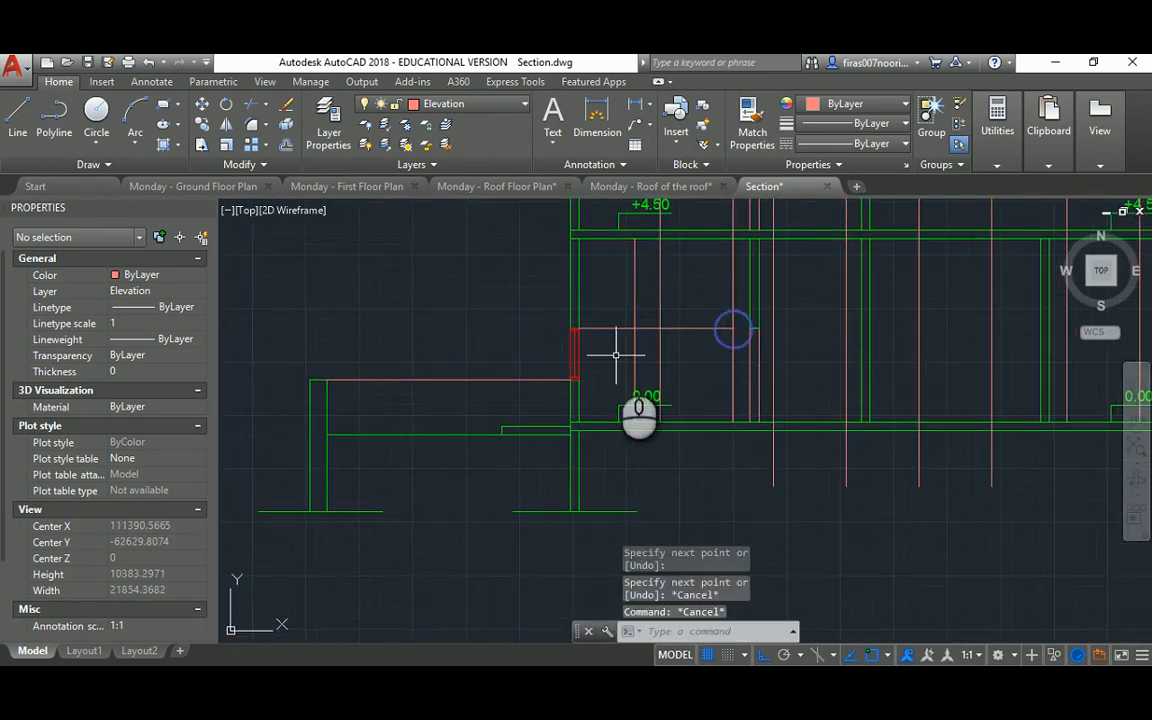
Step: Draw a horizontal line about 3600 long from the sill of the ground floor's left window to the same projected window edge
scroll(603, 384, "up", 6)
type("l")
key("Return")
left_click(511, 365)
scroll(514, 368, "down", 2)
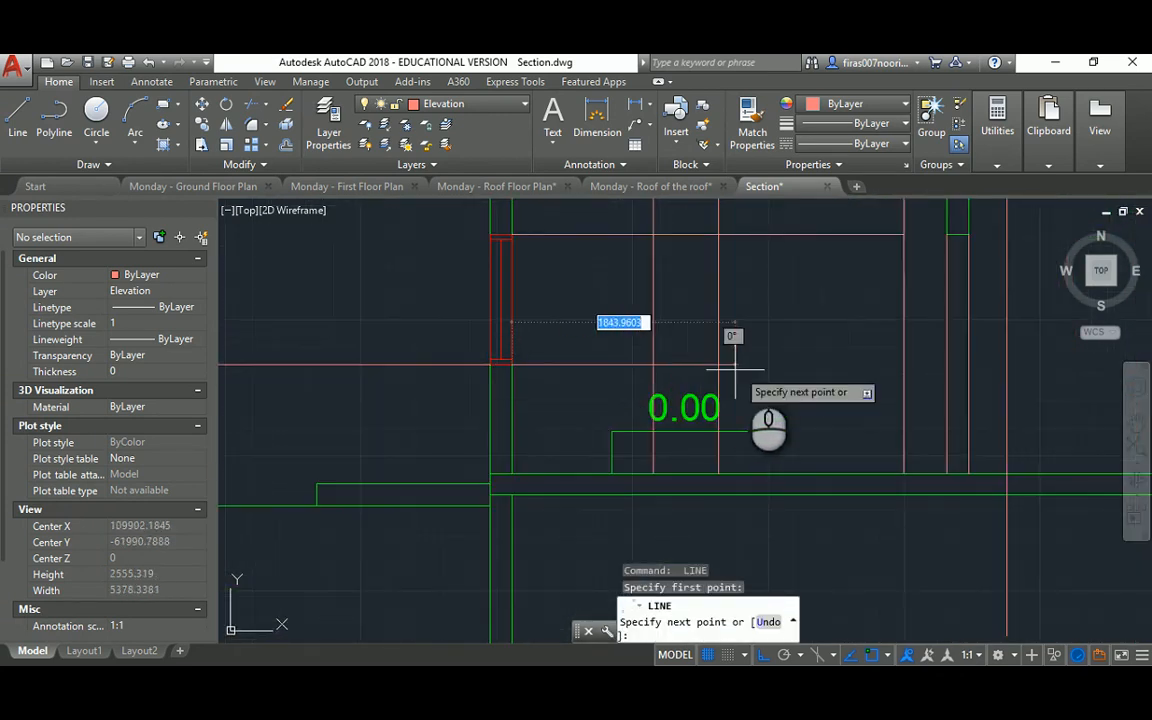
left_click(900, 367)
key("Escape")
key("Escape")
key("Escape")
middle_click_drag(735, 328, 568, 390)
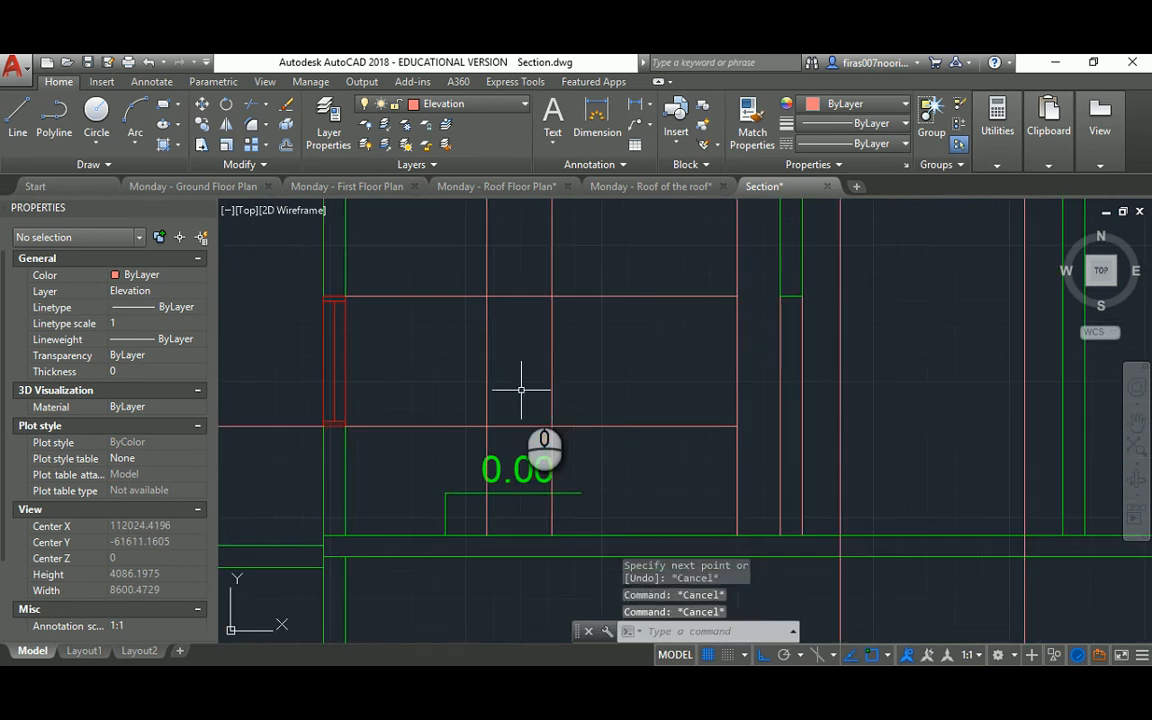
Step: Draw the leftmost window's outline as a rectangle between its two projection lines and the head and sill lines
type("rec")
key("Return")
left_click(737, 296)
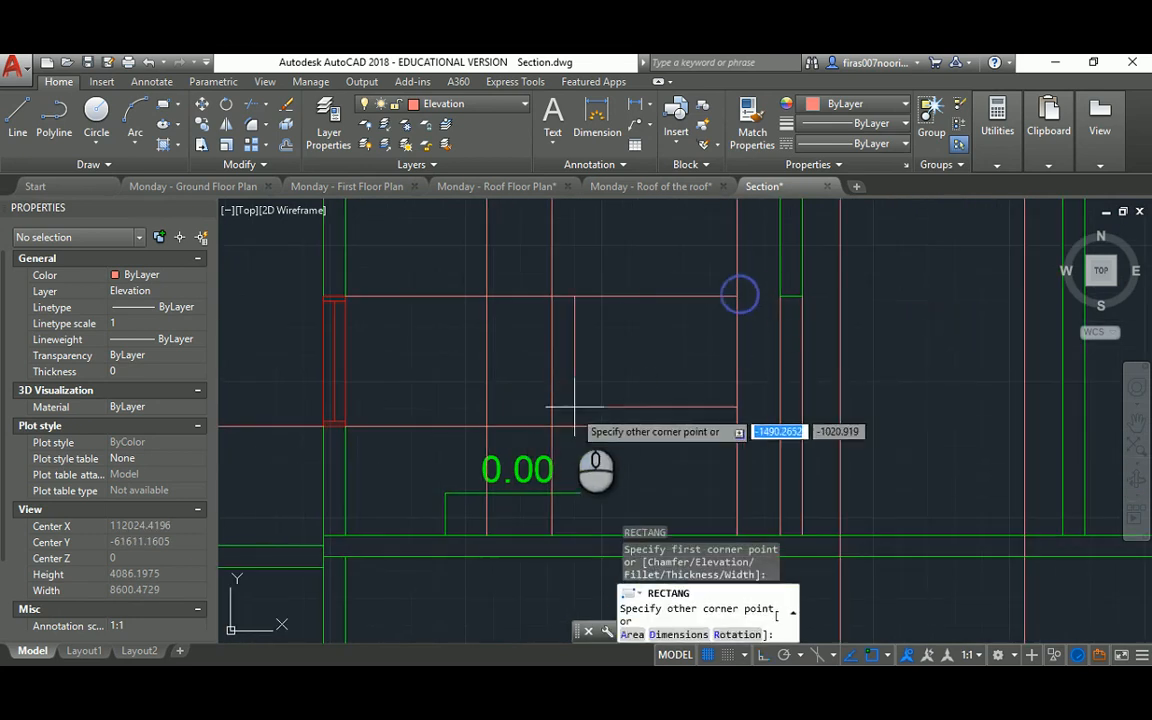
left_click(552, 426)
key("Escape")
key("Escape")
key("Escape")
Step: Erase the two horizontal guide lines drawn from the head and sill of the ground floor's left window
left_click(571, 249)
left_click(465, 252)
middle_click_drag(564, 287, 576, 321)
key("Escape")
left_click(445, 290)
left_click(419, 463)
scroll(522, 416, "down", 2)
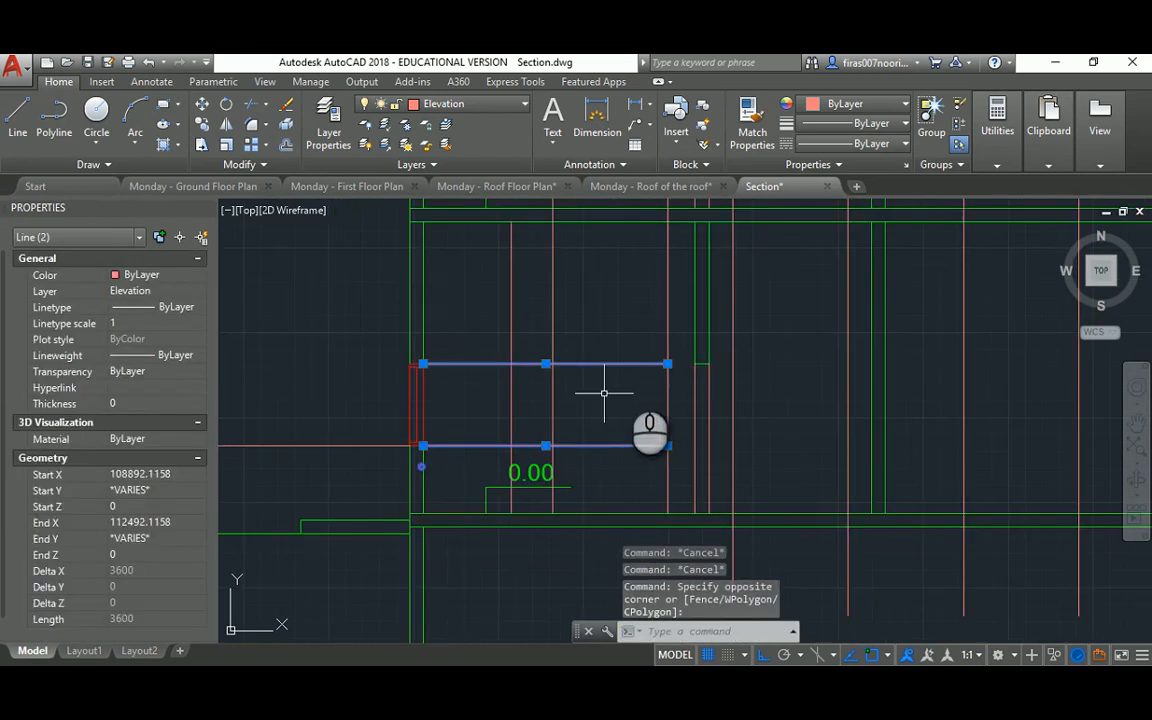
key("Delete")
Step: Erase the two vertical projection lines running along the leftmost window's side edges
middle_click_drag(633, 262, 640, 382)
left_click(682, 241)
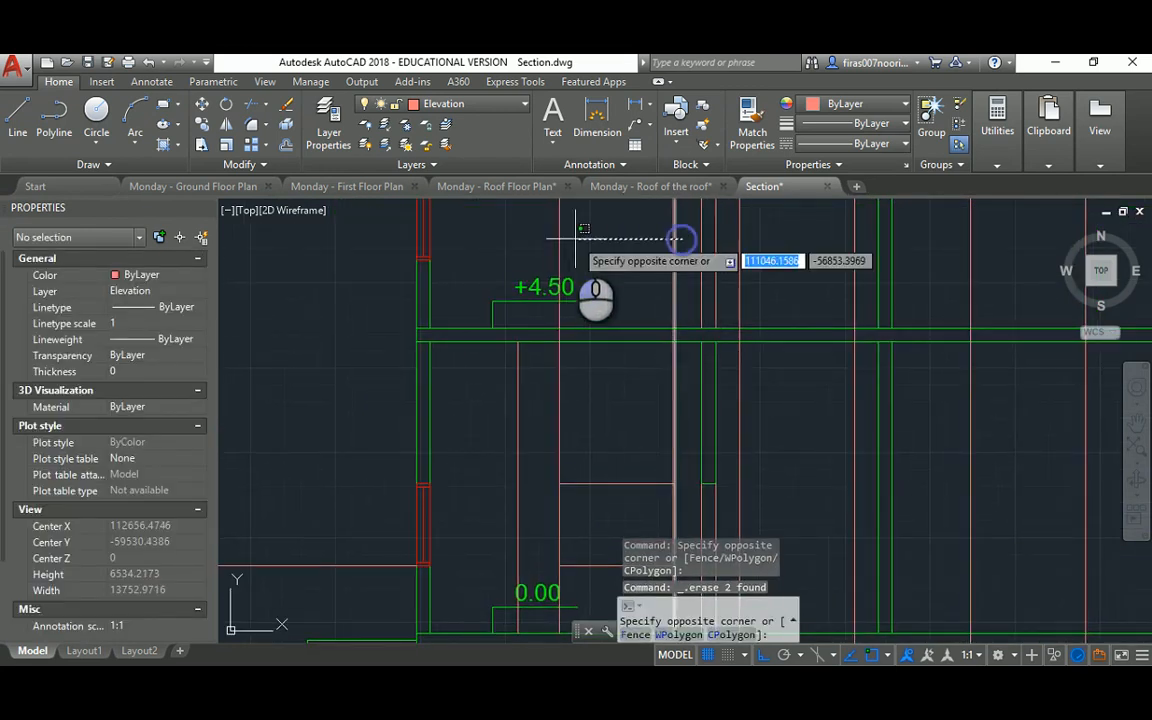
left_click(554, 241)
key("Delete")
scroll(571, 383, "up", 2)
key("Escape")
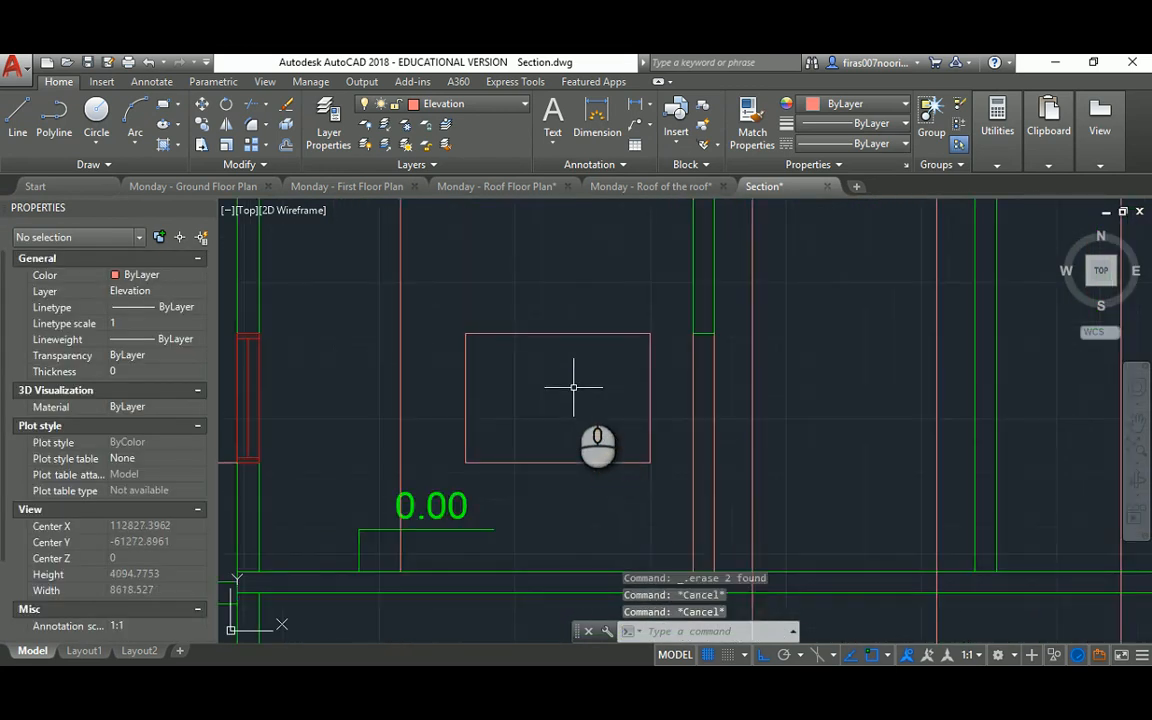
Step: Offset the leftmost window's rectangle 50 inward to form the frame
type("o")
key("Return")
key("Return")
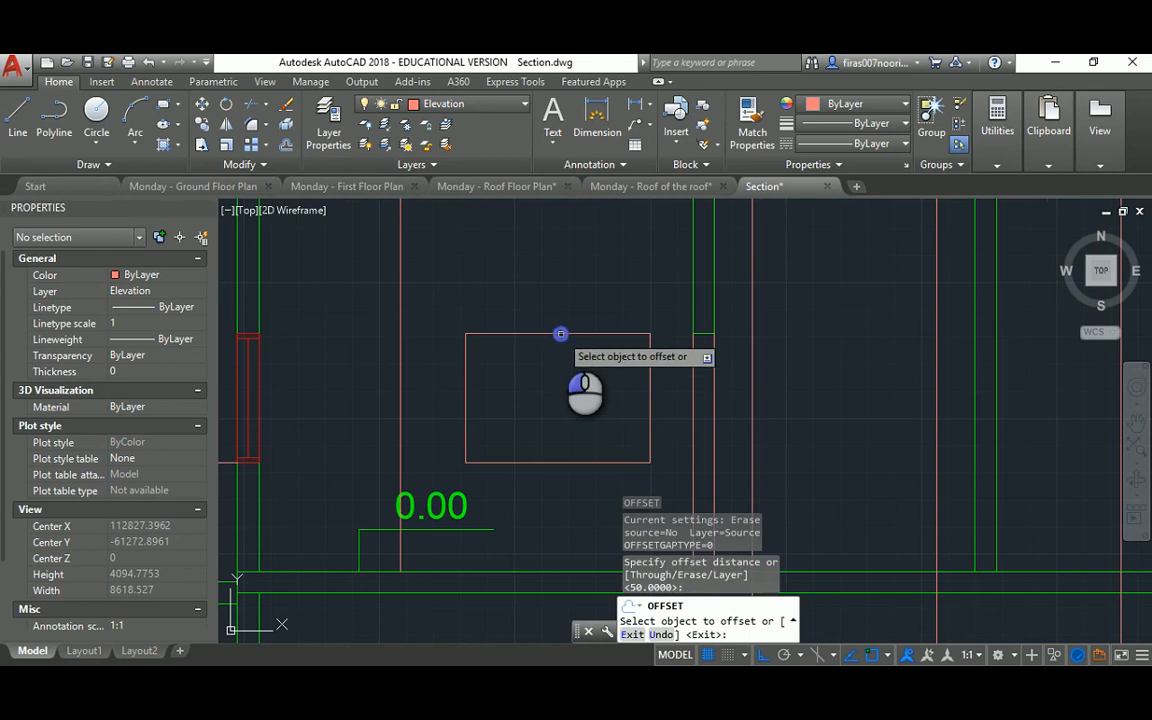
left_click(561, 334)
left_click(557, 369)
key("Escape")
Step: Draw a vertical centre line between the midpoints of the inner frame's upper and lower edges
type("l")
key("Return")
left_click(556, 338)
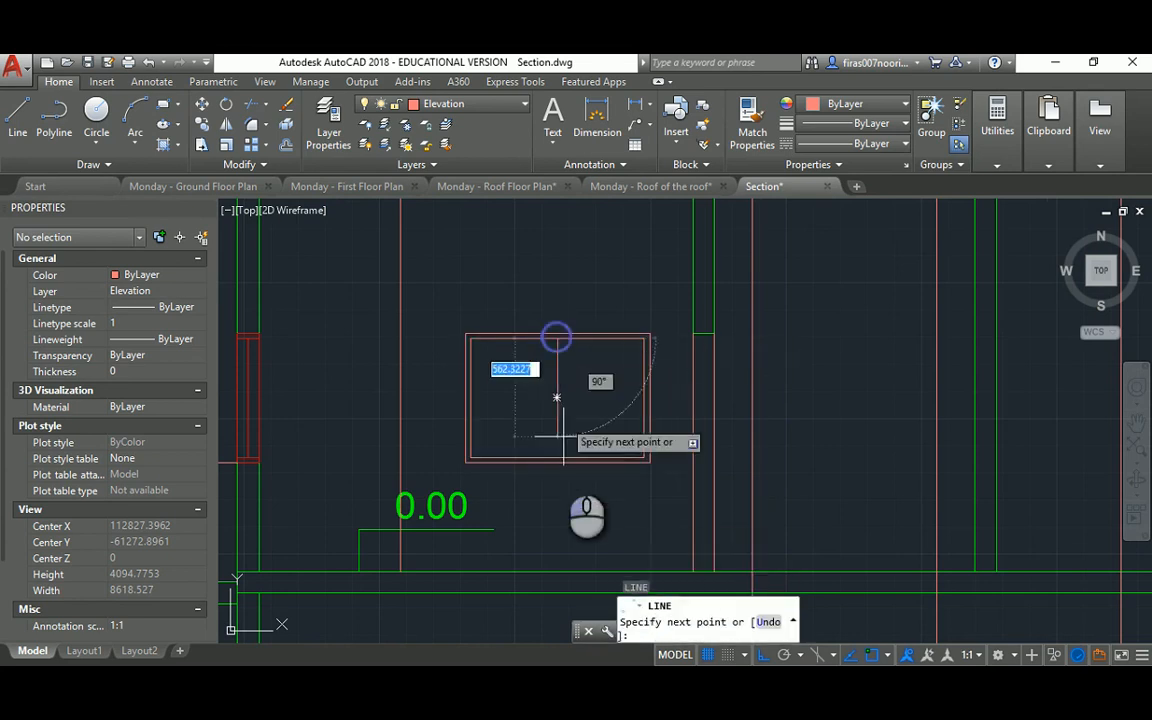
left_click(563, 458)
key("Escape")
key("Escape")
Step: Offset the window's vertical centre line 25 to each side
scroll(570, 415, "up", 3)
type("o")
key("Return")
type("25")
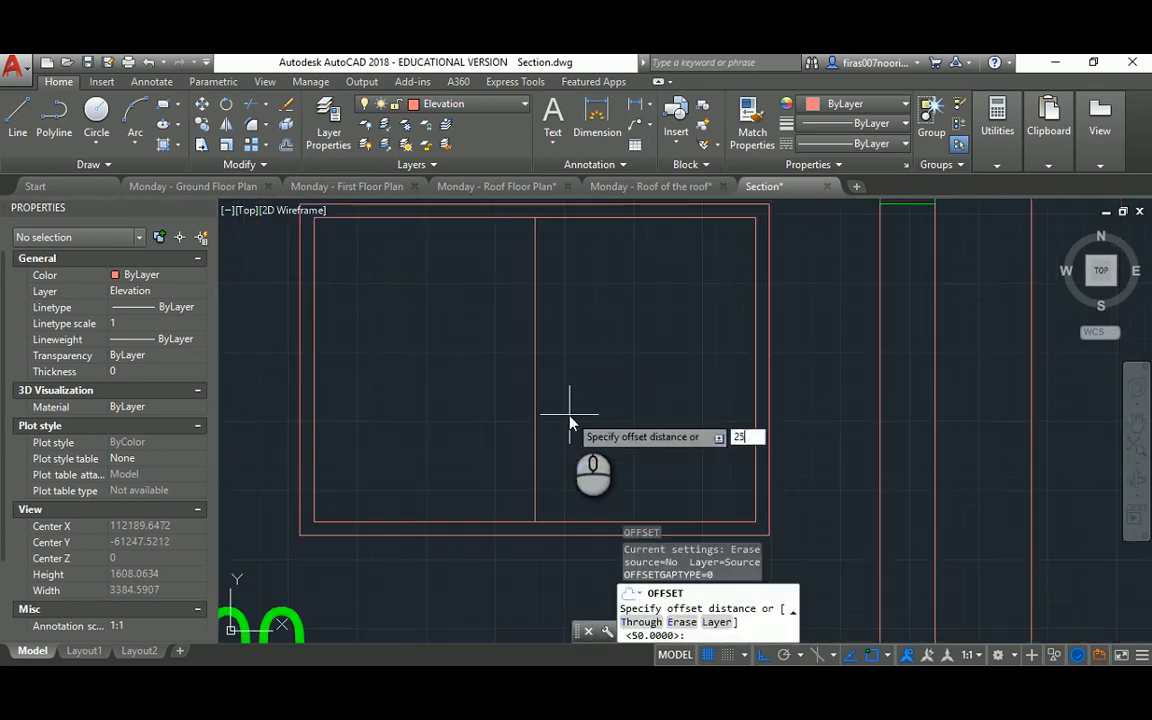
key("Return")
left_click(534, 330)
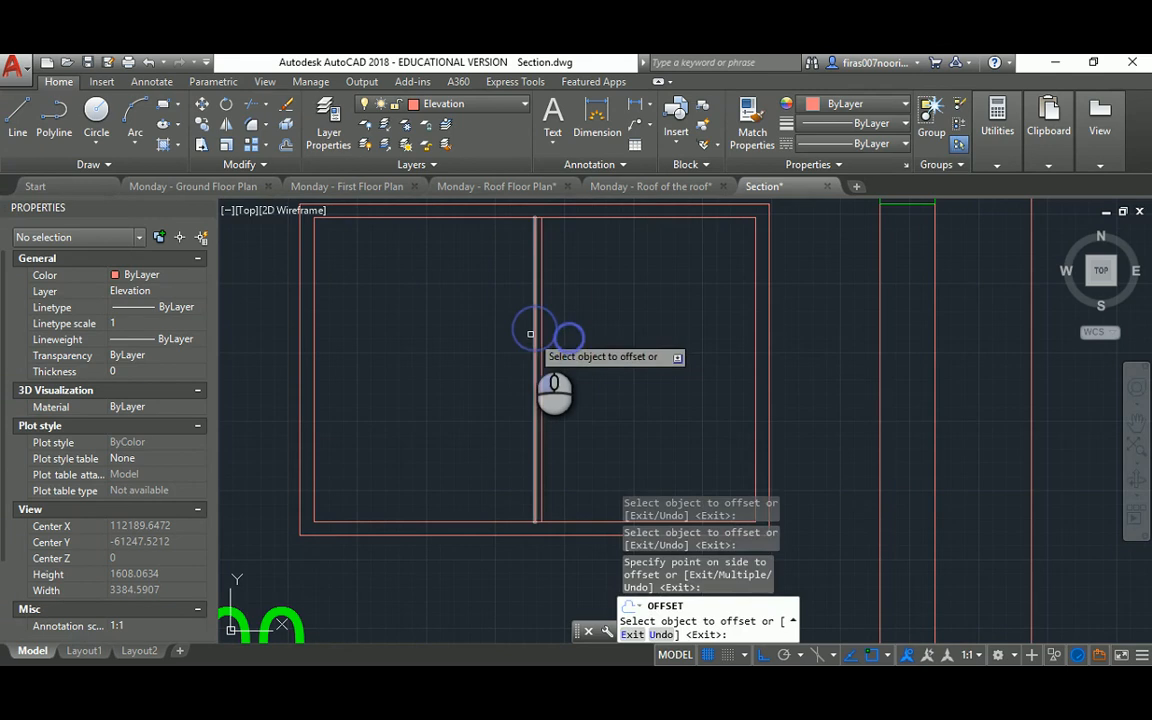
left_click(531, 331)
left_click(511, 338)
key("Escape")
key("Escape")
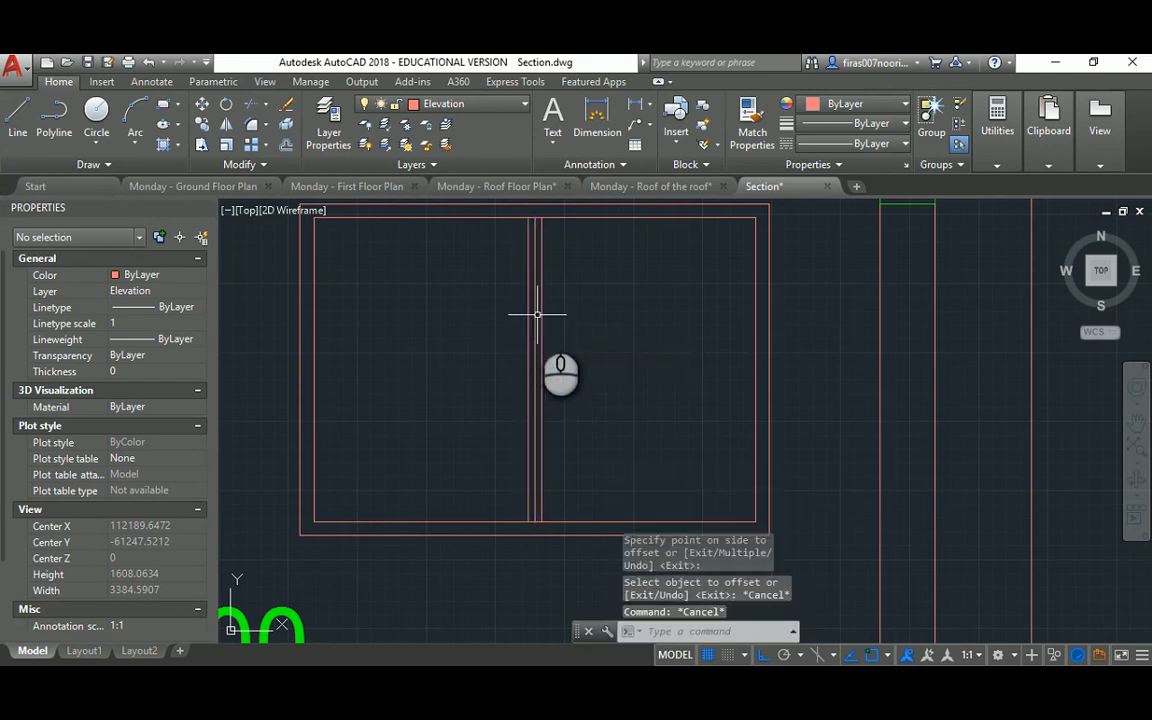
Step: Erase the original centre line between the two offset mullion lines
left_click(537, 314)
key("Delete")
scroll(571, 368, "down", 5)
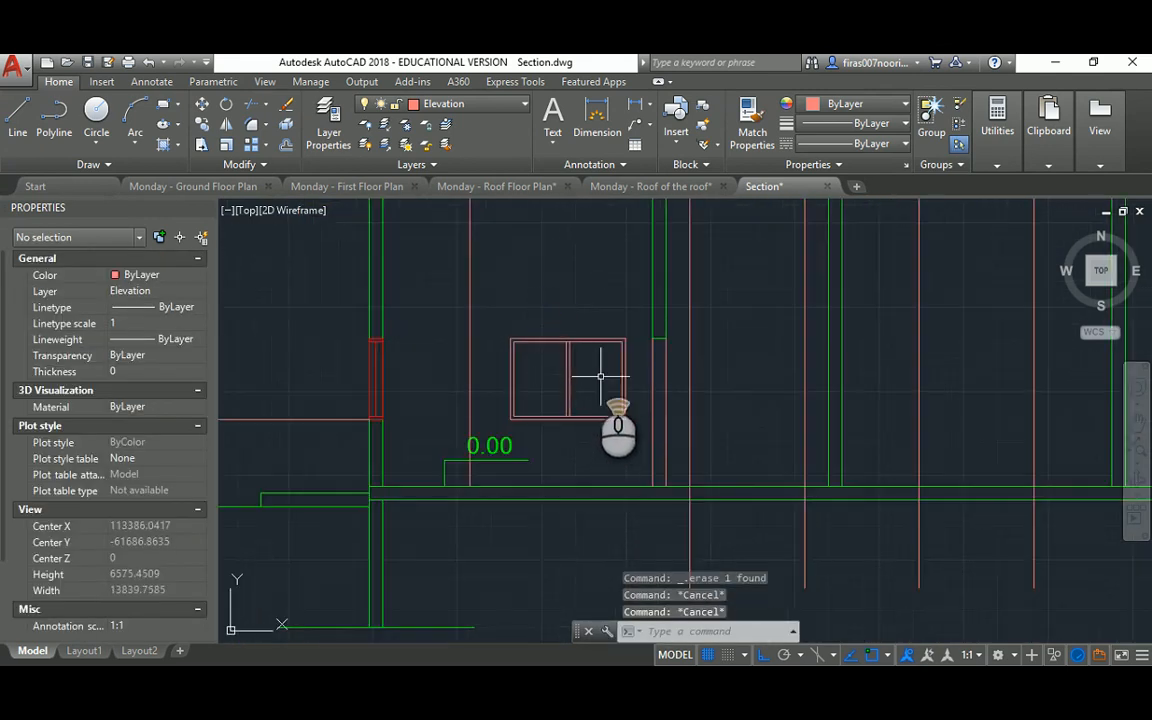
Step: Begin a block definition named "Window _ 1200h_2000w _ Elevation" and select the window's frame and mullion lines as its objects
scroll(600, 376, "up", 4)
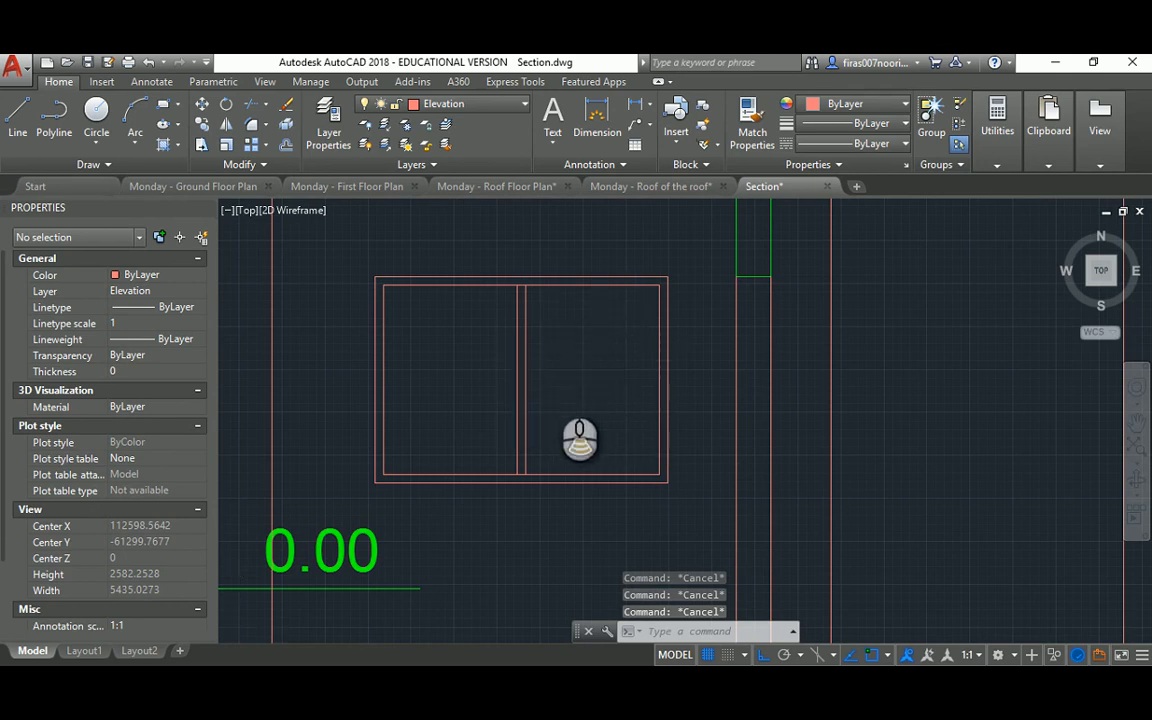
scroll(553, 381, "down", 4)
type("B")
key("Return")
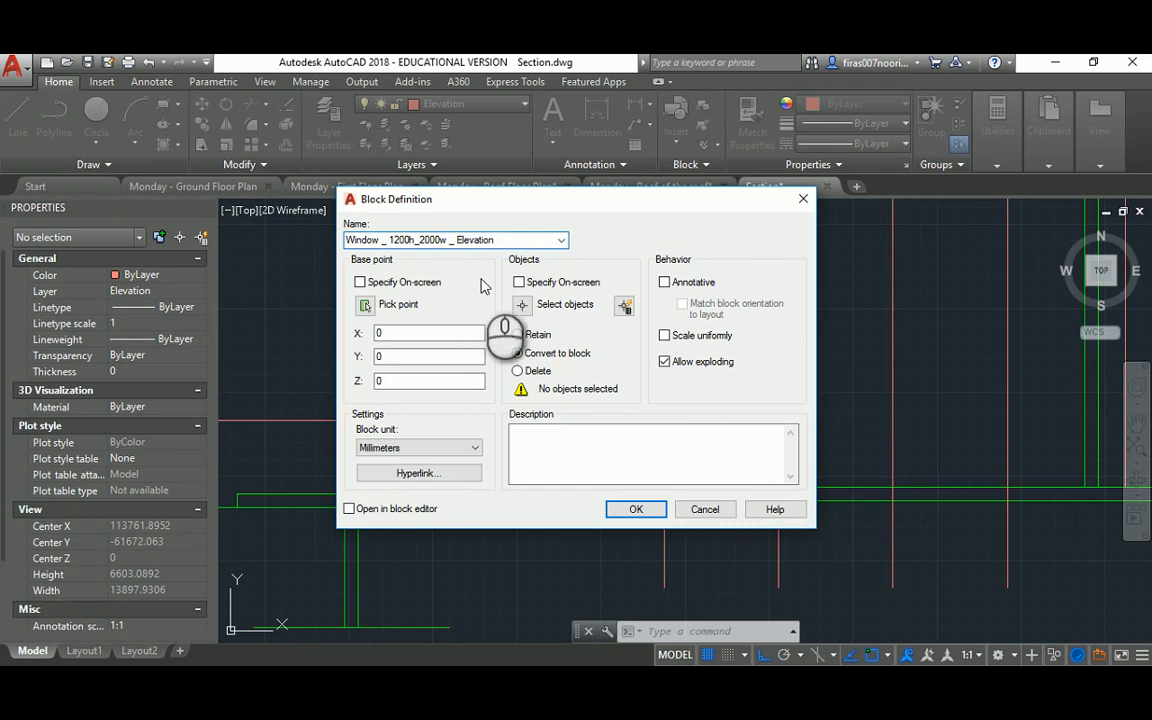
left_click(519, 305)
left_click(476, 322)
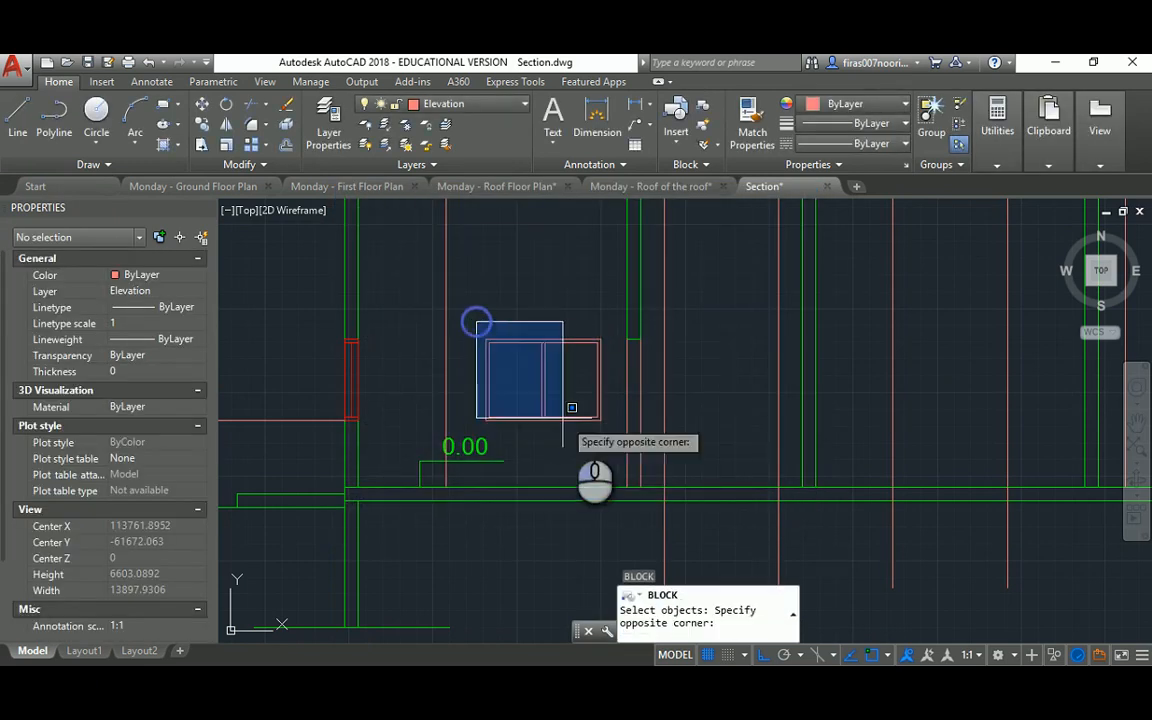
left_click(622, 423)
key("Return")
Step: Set the block's base point at the window's upper right corner and create the block, converting the selected objects
left_click(366, 307)
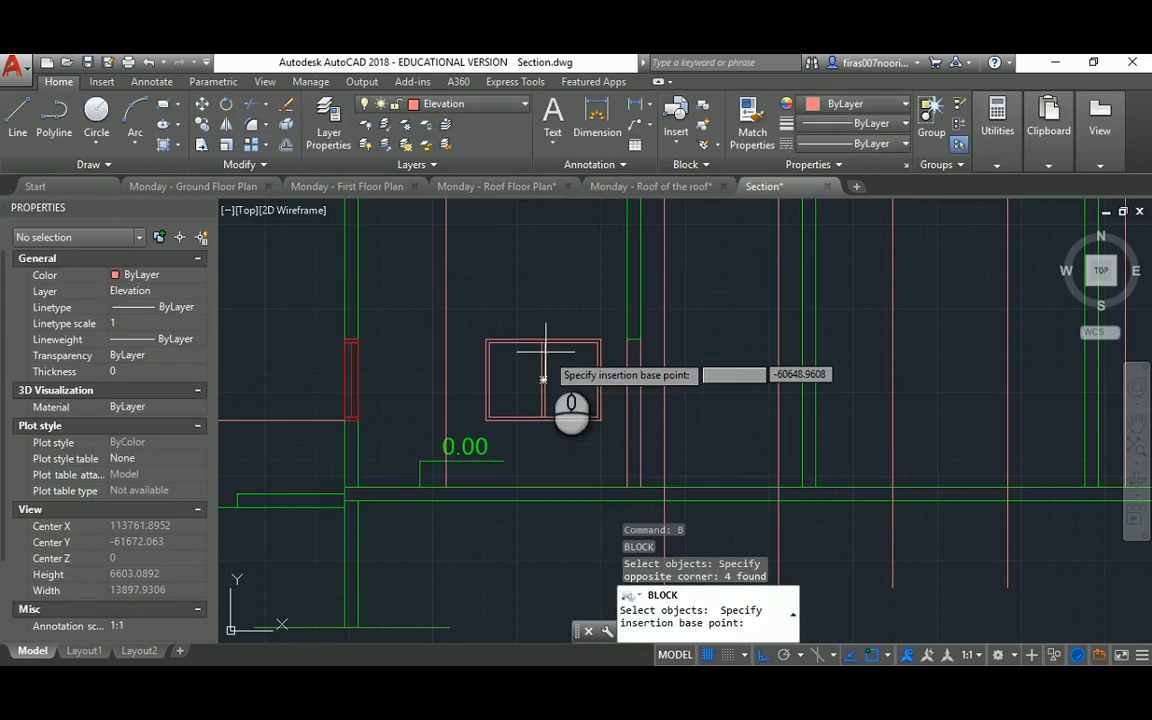
scroll(555, 350, "up", 2)
left_click(620, 332)
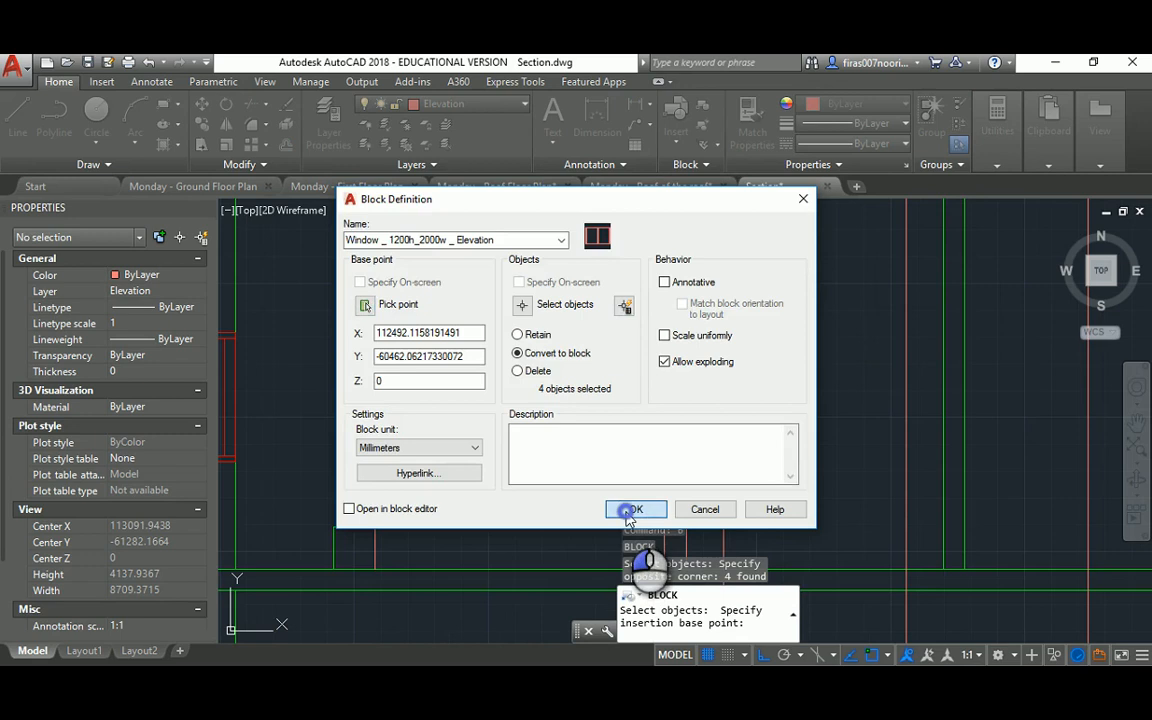
left_click(630, 510)
key("Escape")
key("Escape")
Step: Copy the window block by its upper right corner to the three other projected window positions on the ground floor, at the same head height
type("co")
key("Return")
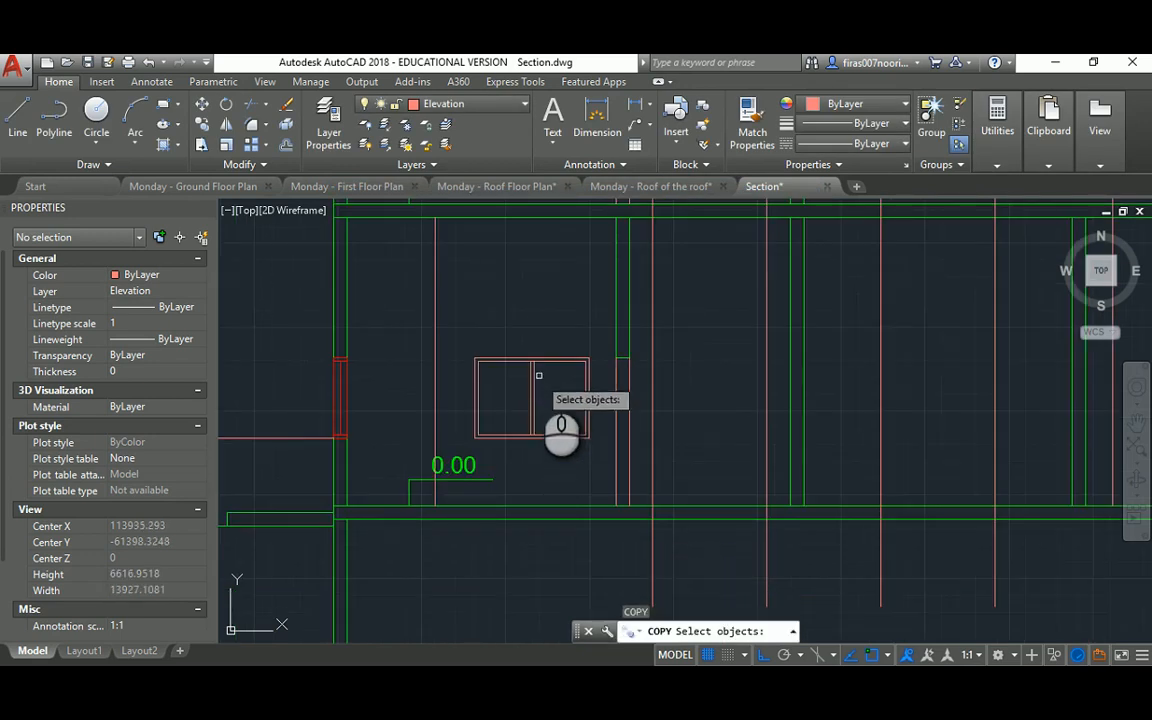
left_click(527, 358)
key("Return")
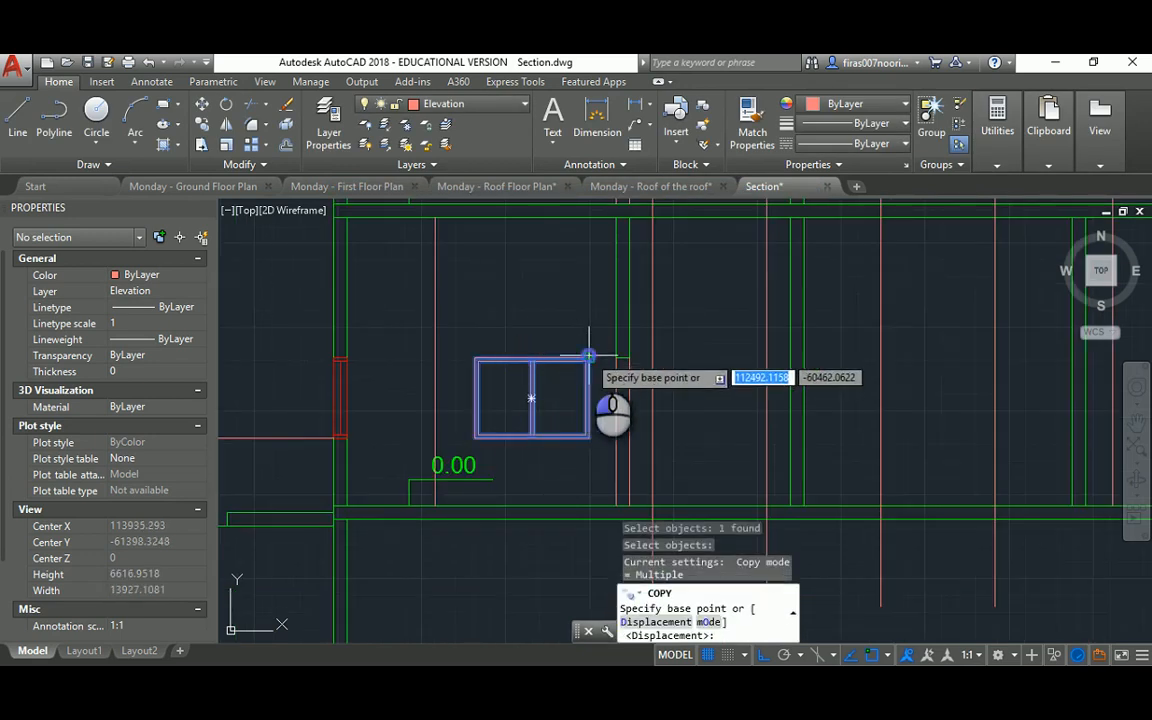
left_click(589, 356)
left_click(766, 357)
middle_click_drag(868, 355, 592, 359)
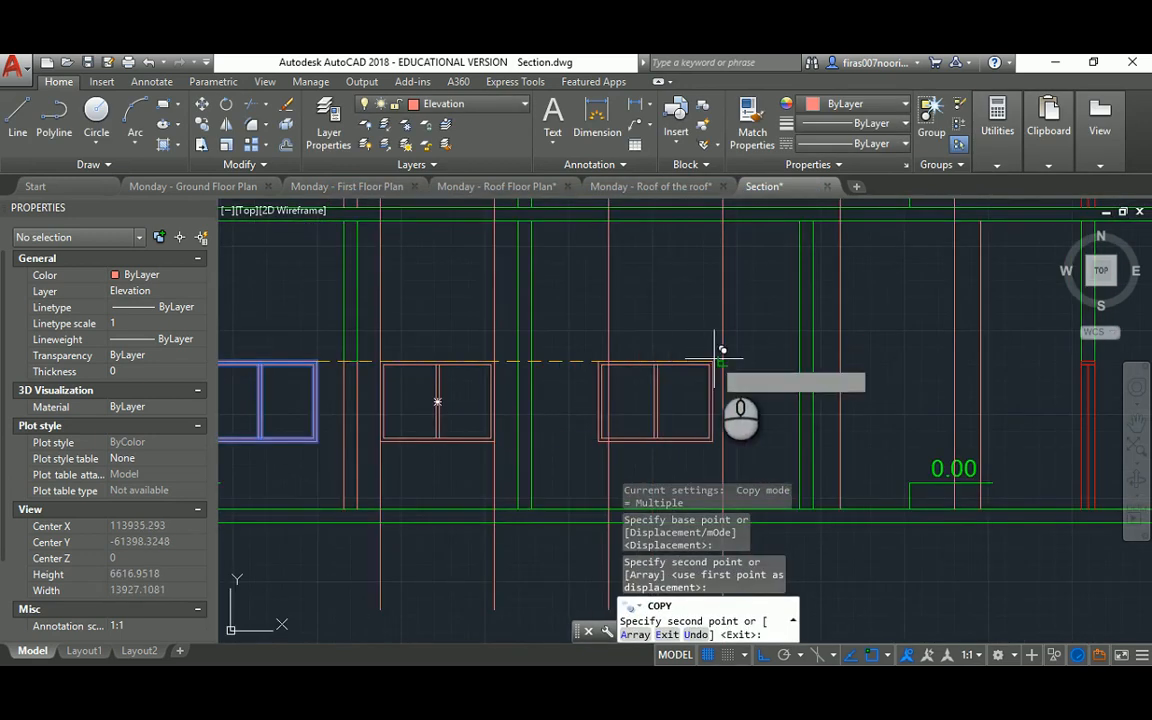
left_click(722, 358)
middle_click_drag(807, 359, 482, 364)
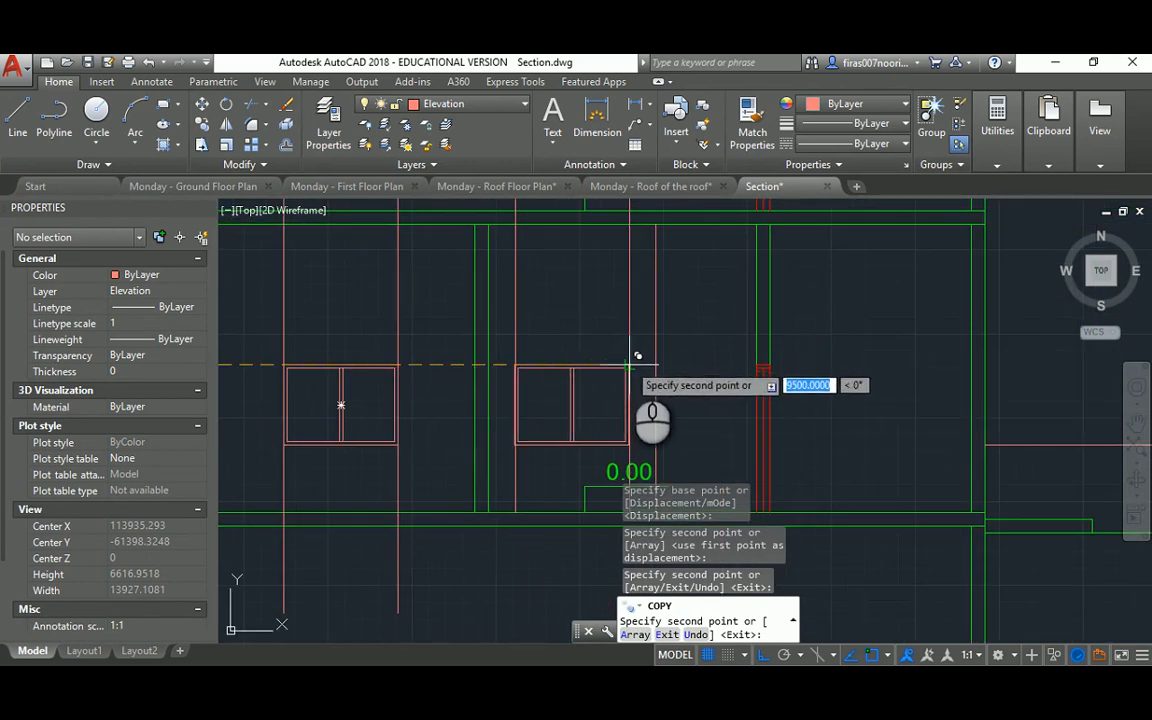
scroll(645, 360, "down", 6)
key("Escape")
key("Escape")
key("Escape")
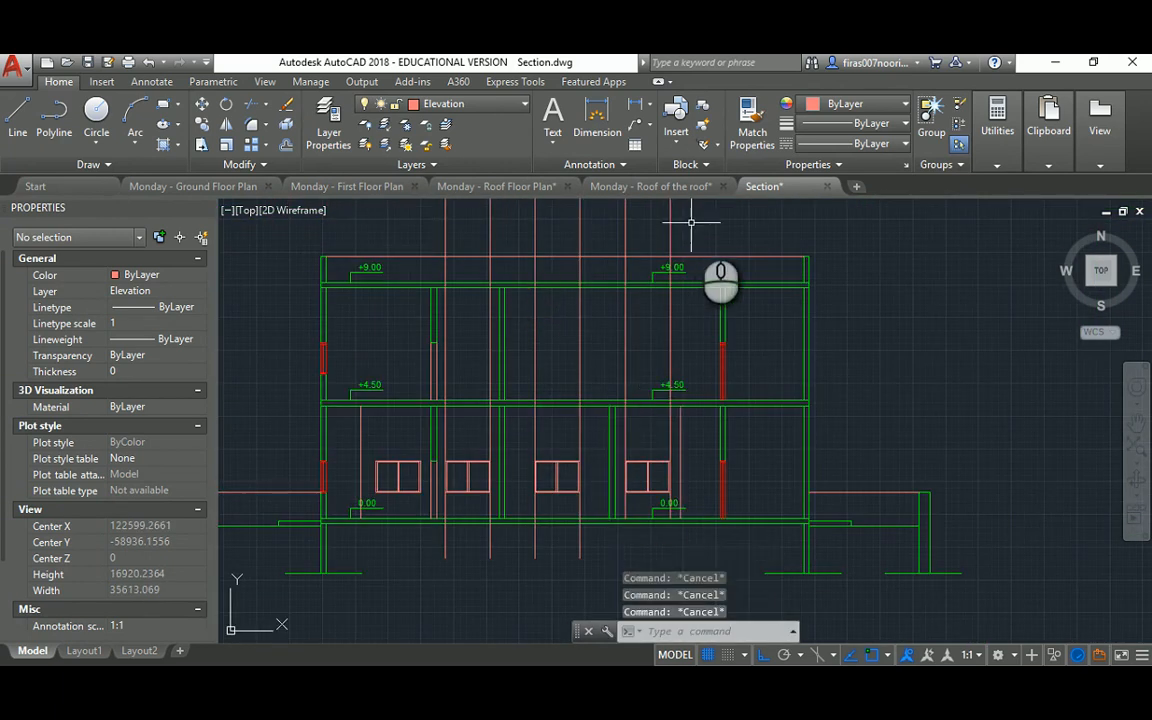
Step: Erase the six remaining vertical projection lines that run through the section
left_click(690, 222)
left_click(450, 244)
key("Delete")
scroll(521, 333, "down", 2)
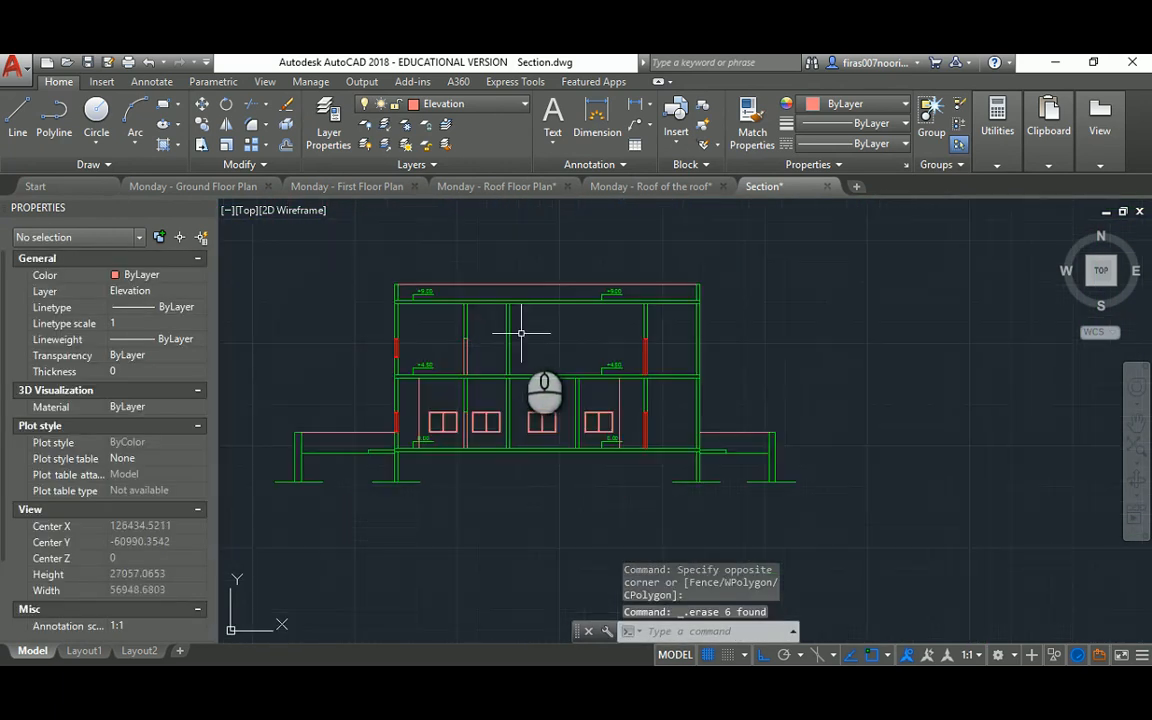
Step: Examine the windows beyond section line A-A on the first floor and ground floor plans and compare them with the section
scroll(521, 333, "down", 6)
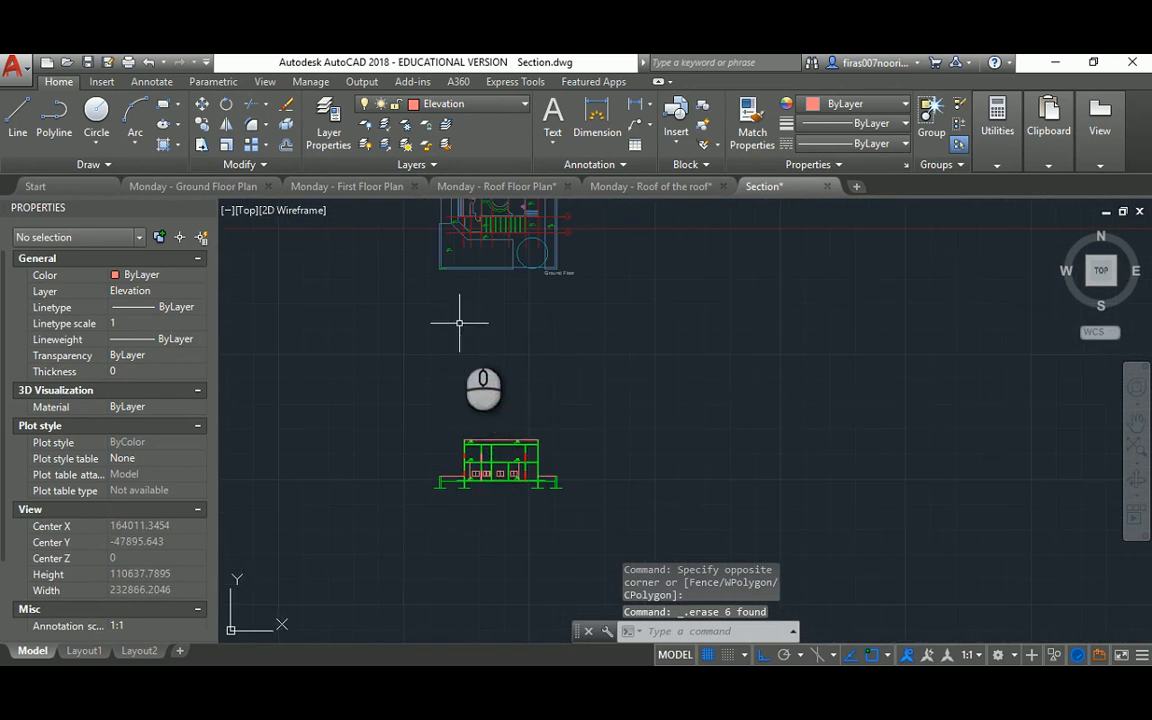
middle_click_drag(459, 341, 489, 594)
mouse_move(511, 360)
middle_mouse_down()
mouse_move(493, 490)
mouse_move(490, 321)
middle_mouse_up()
scroll(505, 337, "up", 5)
scroll(476, 450, "down", 3)
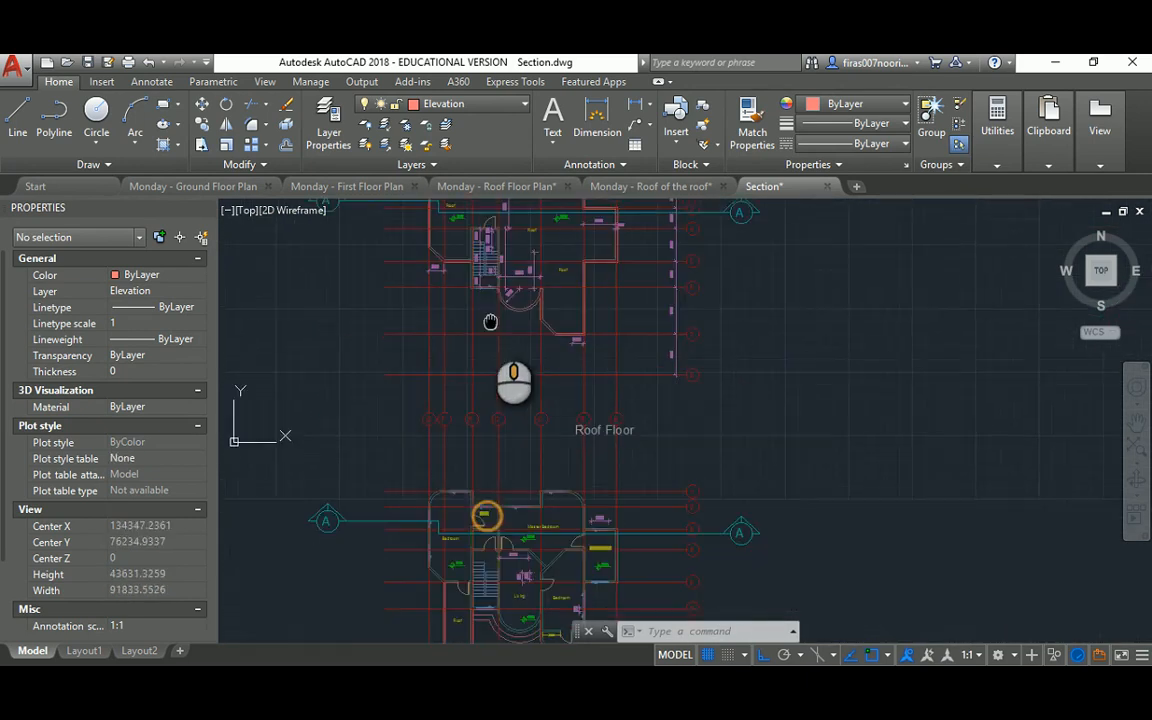
scroll(454, 567, "up", 2)
scroll(462, 537, "up", 2)
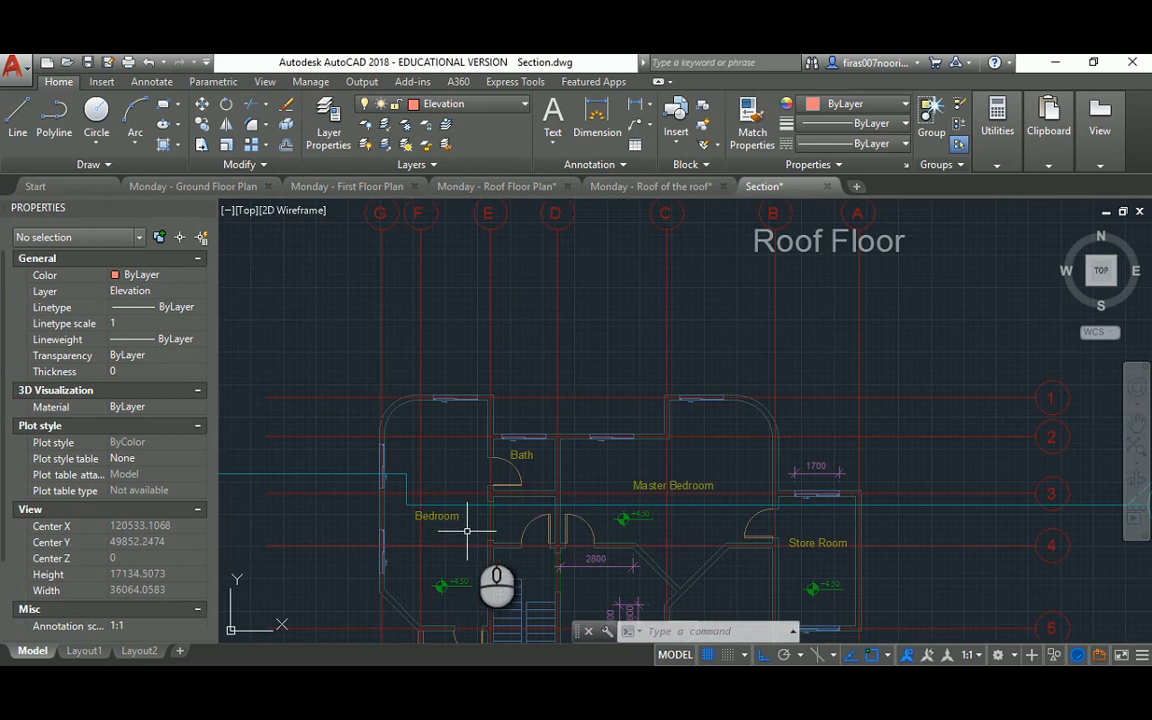
middle_click_drag(466, 531, 425, 423)
middle_click_drag(558, 406, 558, 407)
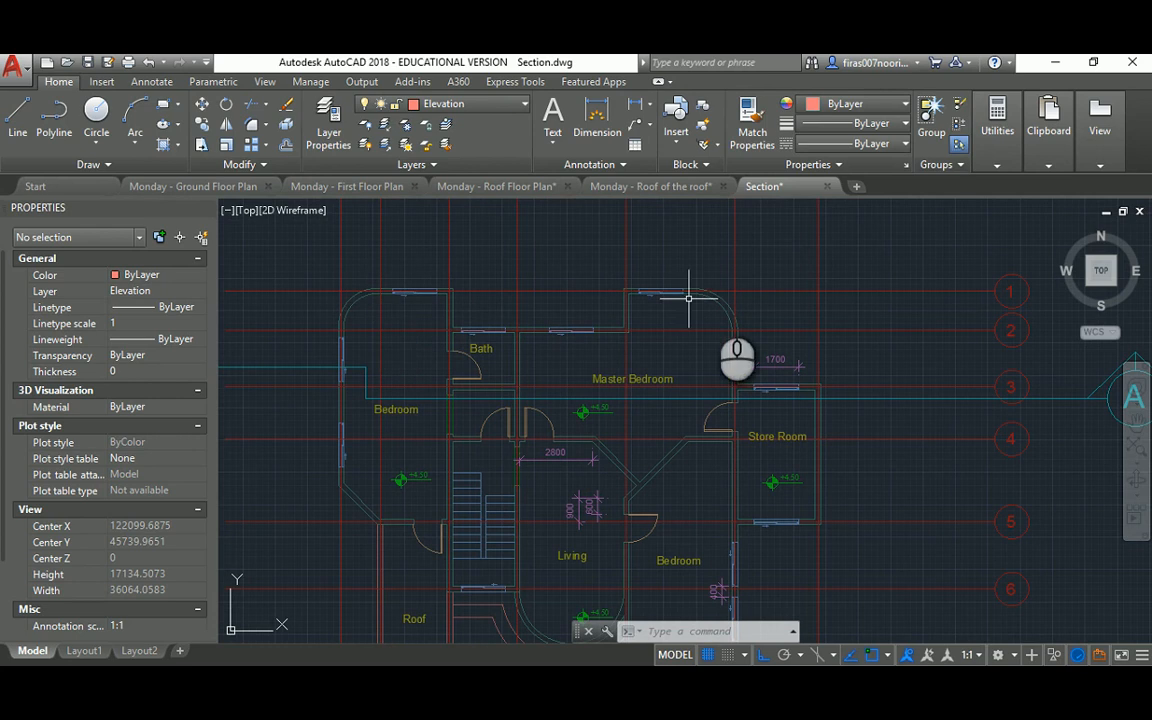
scroll(659, 293, "down", 4)
scroll(600, 310, "up", 4)
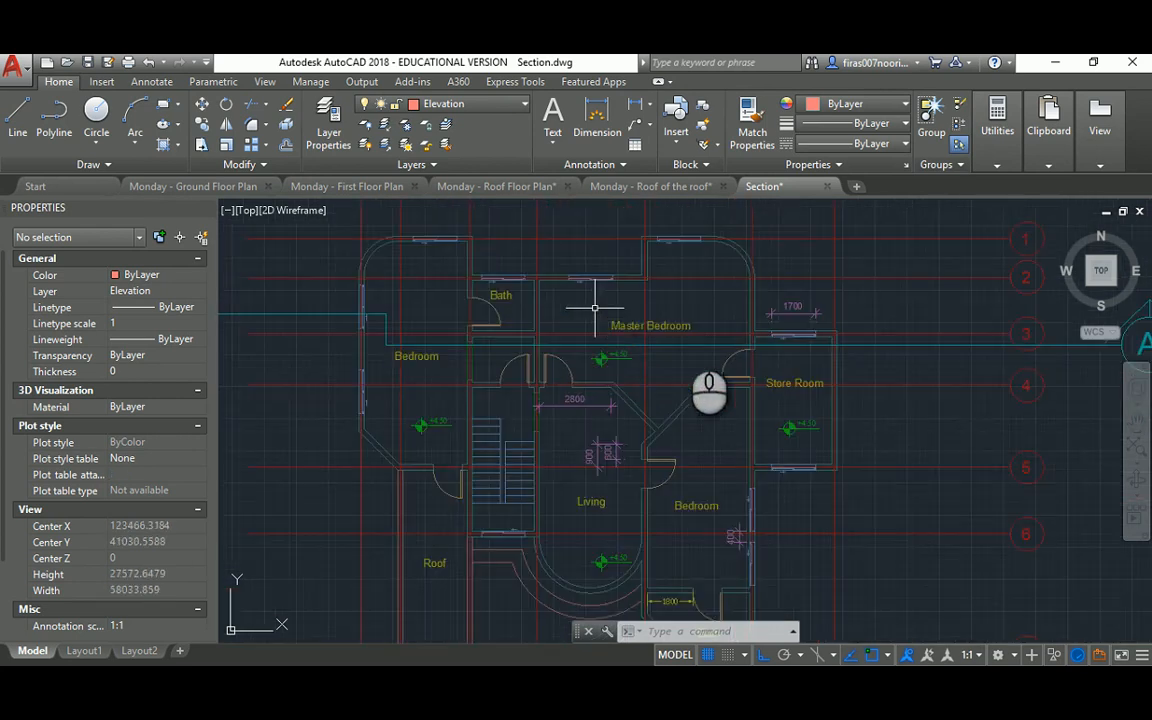
scroll(780, 350, "down", 8)
scroll(748, 476, "up", 6)
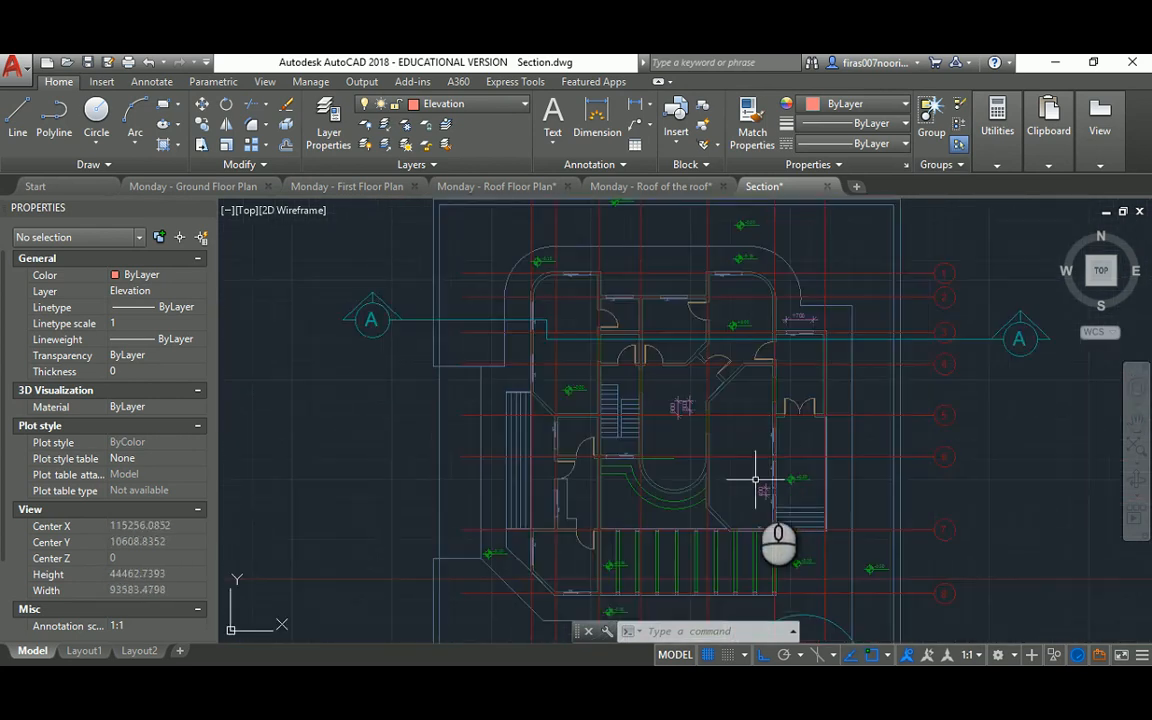
scroll(747, 490, "down", 5)
scroll(747, 490, "up", 6)
scroll(769, 436, "down", 6)
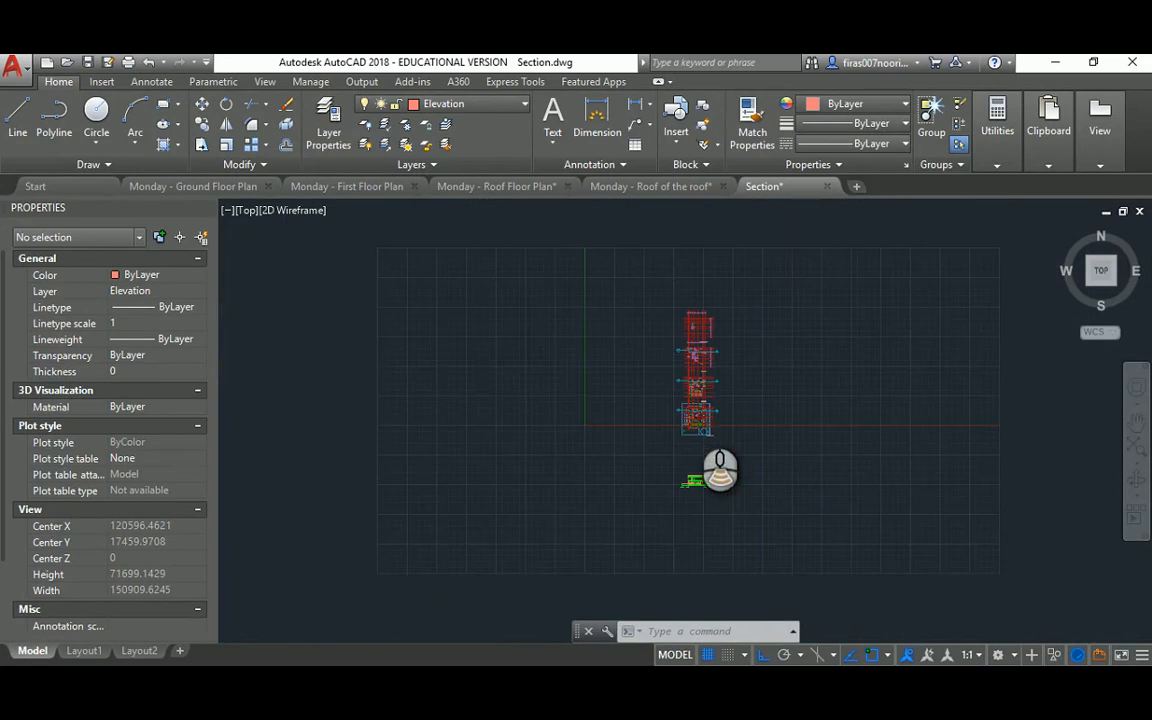
middle_click_drag(692, 489, 655, 357)
scroll(651, 283, "up", 6)
middle_click_drag(640, 297, 618, 382)
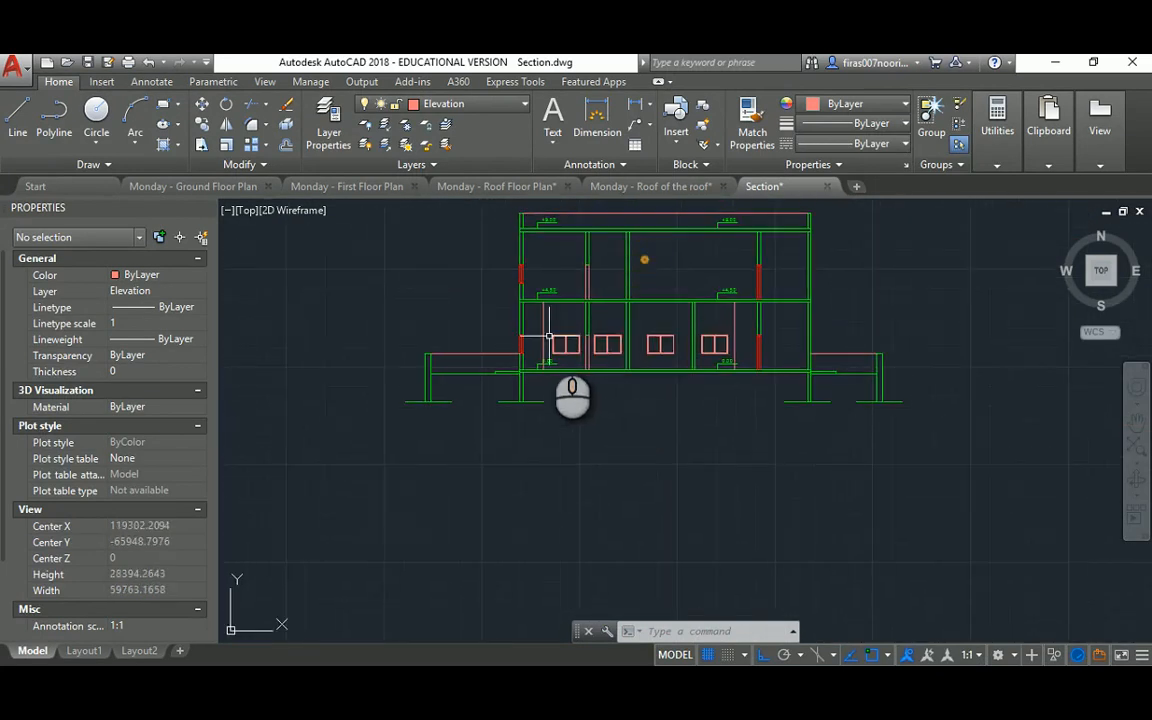
Step: Draw a vertical projection line from the right edge of the grid 3 window on the ground floor plan down past the section
scroll(722, 343, "down", 5)
middle_click_drag(712, 350, 648, 494)
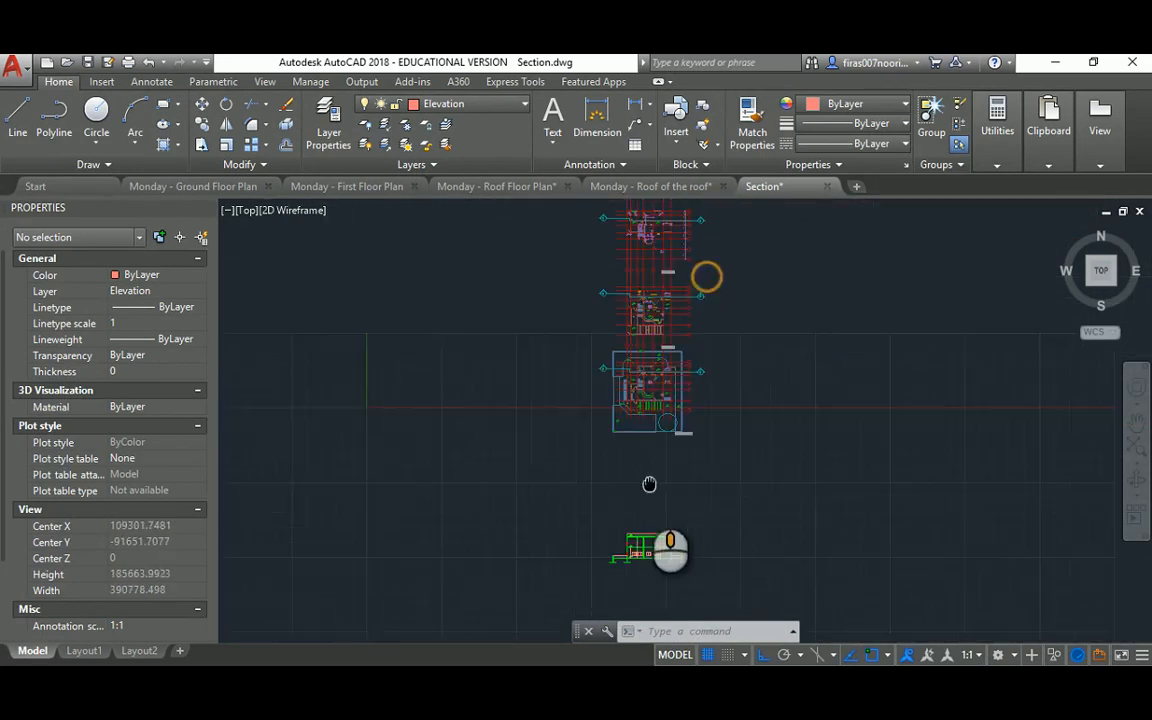
scroll(675, 361, "up", 2)
scroll(650, 474, "up", 10)
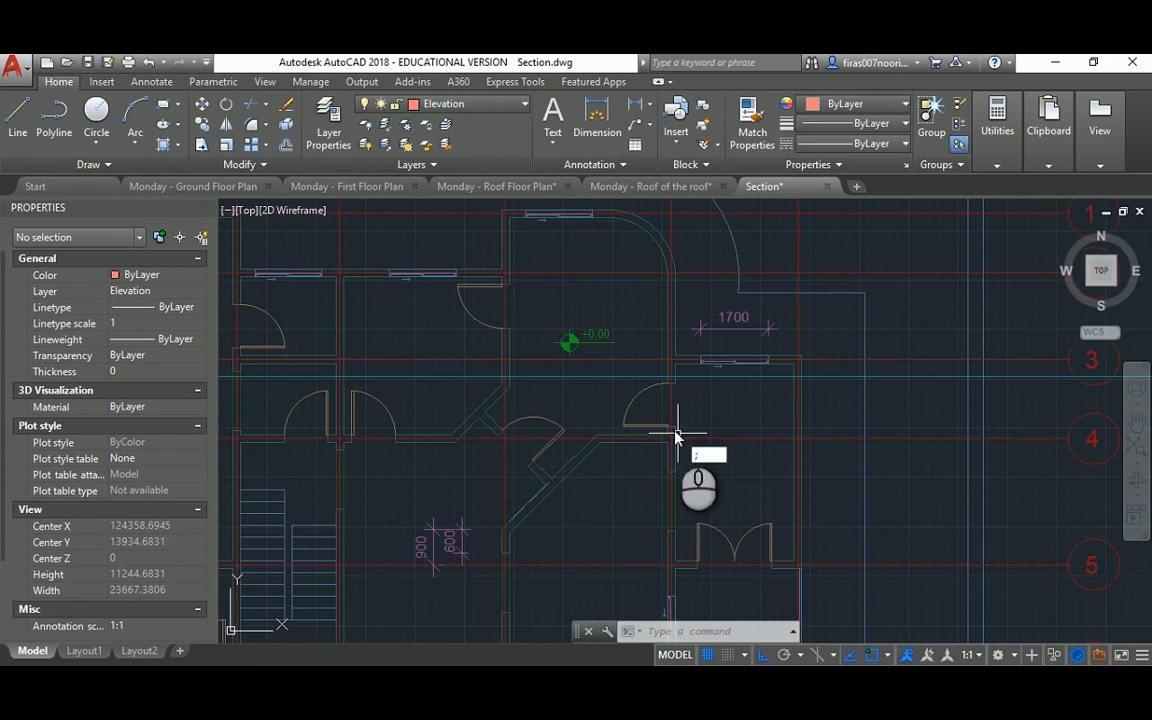
type("l")
key("Return")
scroll(771, 406, "up", 10)
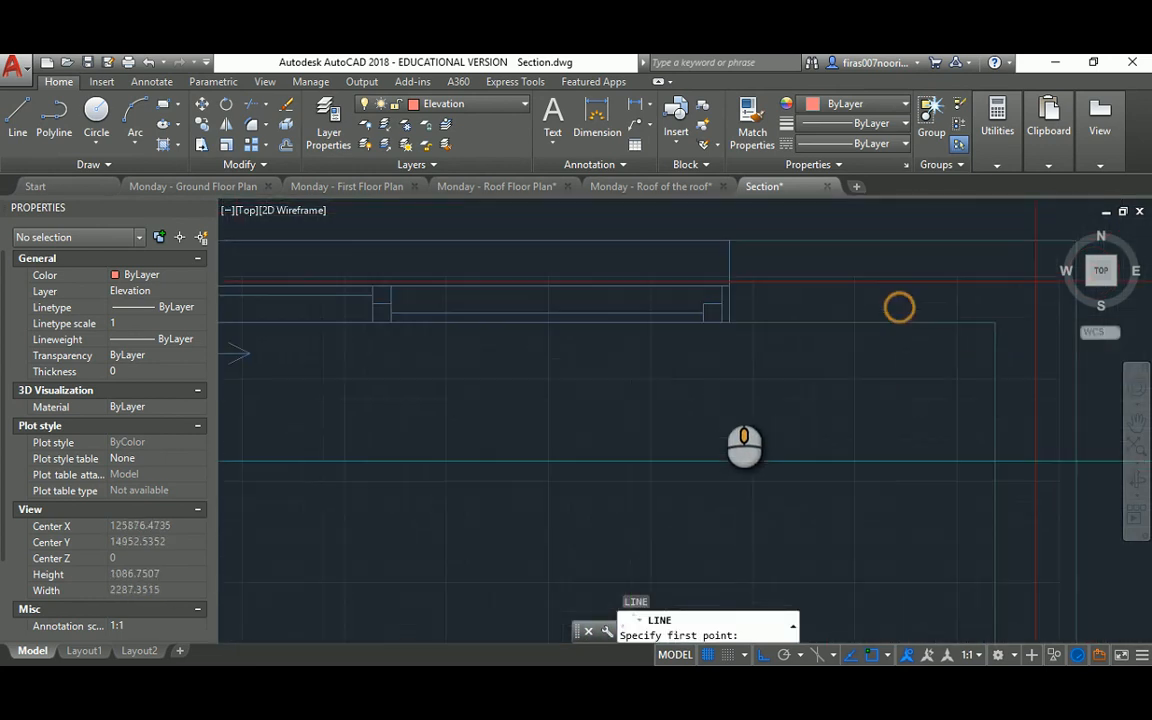
left_click(733, 320)
scroll(733, 316, "down", 10)
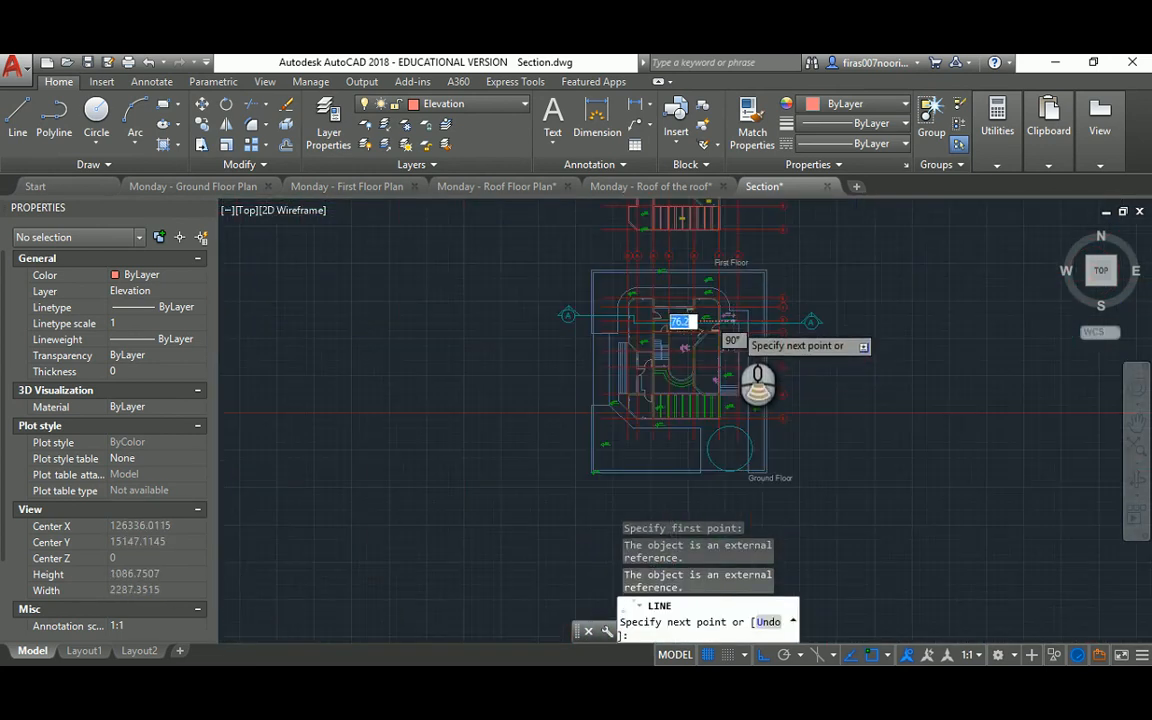
scroll(735, 430, "up", 9)
key("Escape")
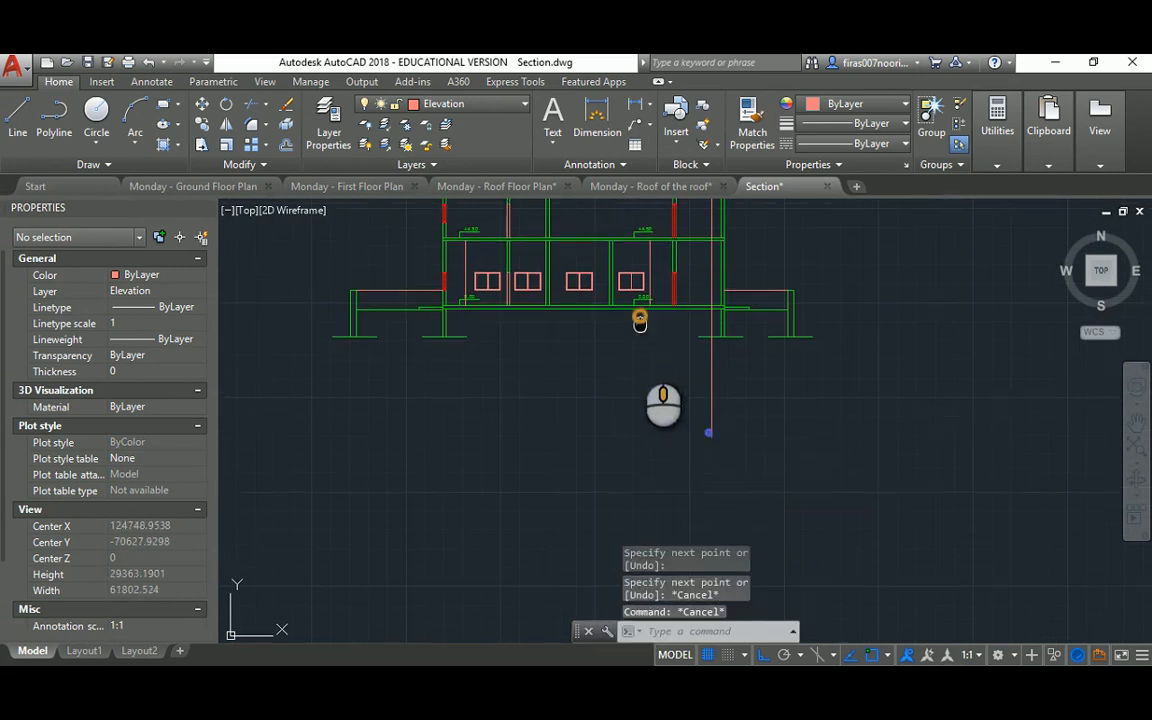
middle_click_drag(640, 316, 640, 342)
type("o")
key("Return")
left_click(622, 300)
key("Escape")
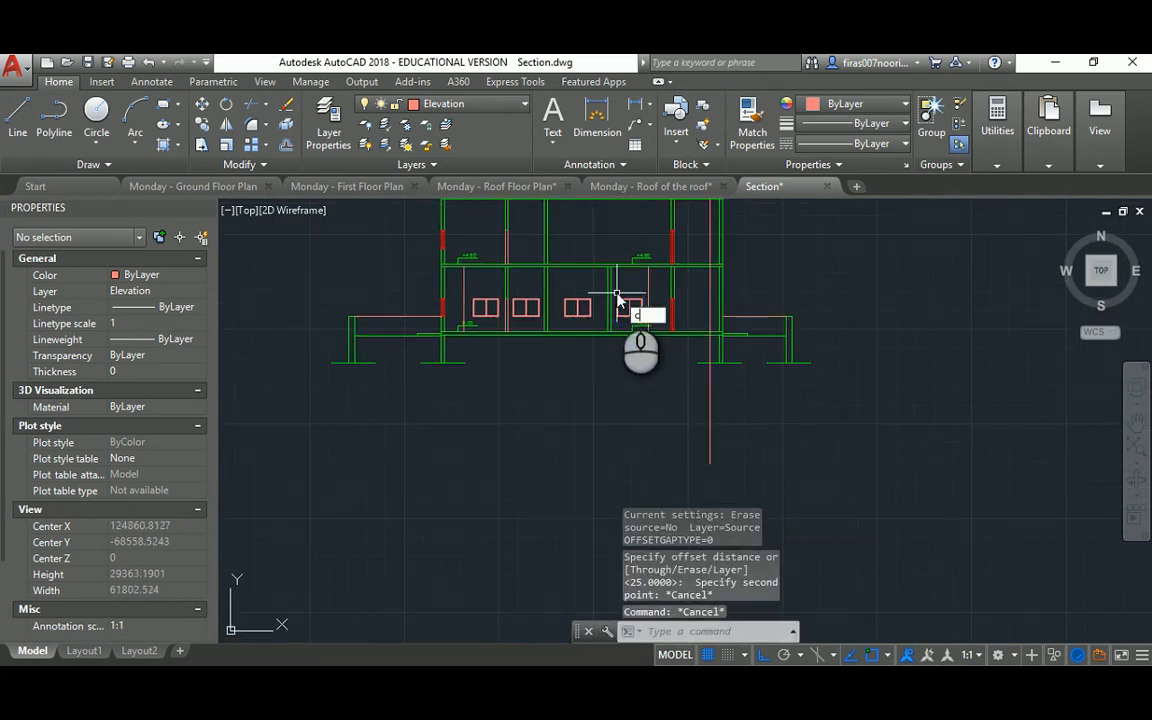
Step: Copy the ground floor's rightmost window block by its upper right corner to the vertical projection line in the end bay, at the same head height
scroll(625, 298, "up", 2)
type("co")
key("Return")
left_click(628, 300)
scroll(642, 295, "up", 9)
key("Return")
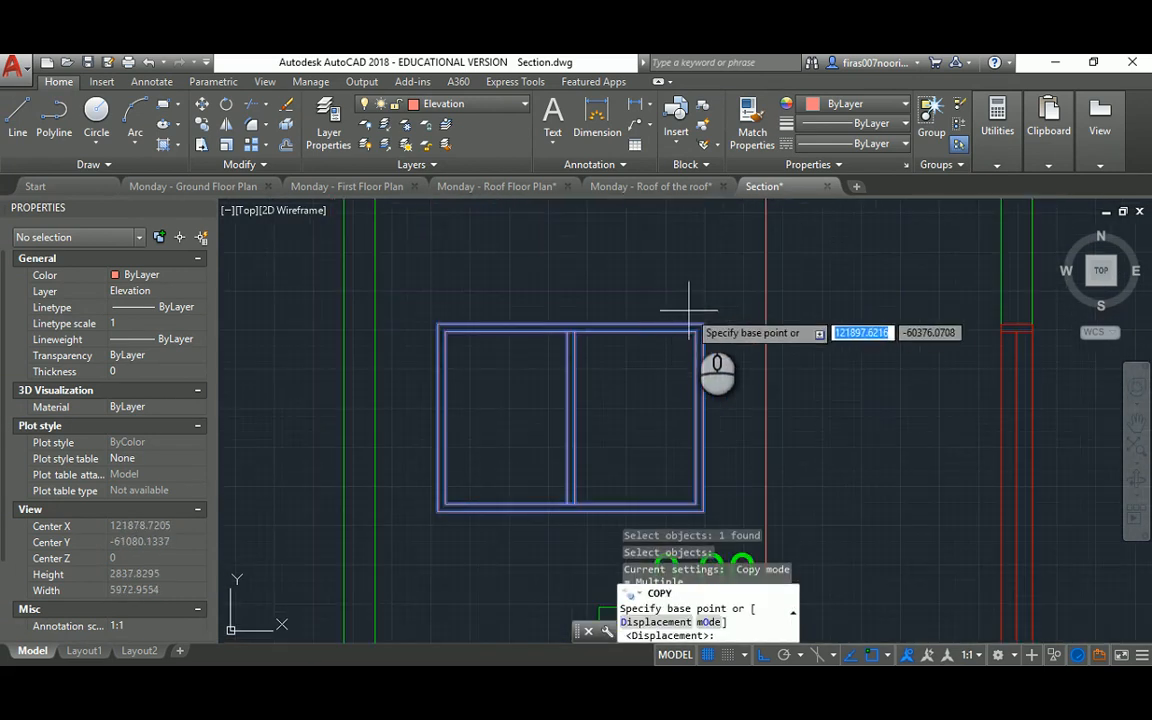
left_click(701, 325)
scroll(586, 324, "down", 9)
scroll(708, 320, "up", 5)
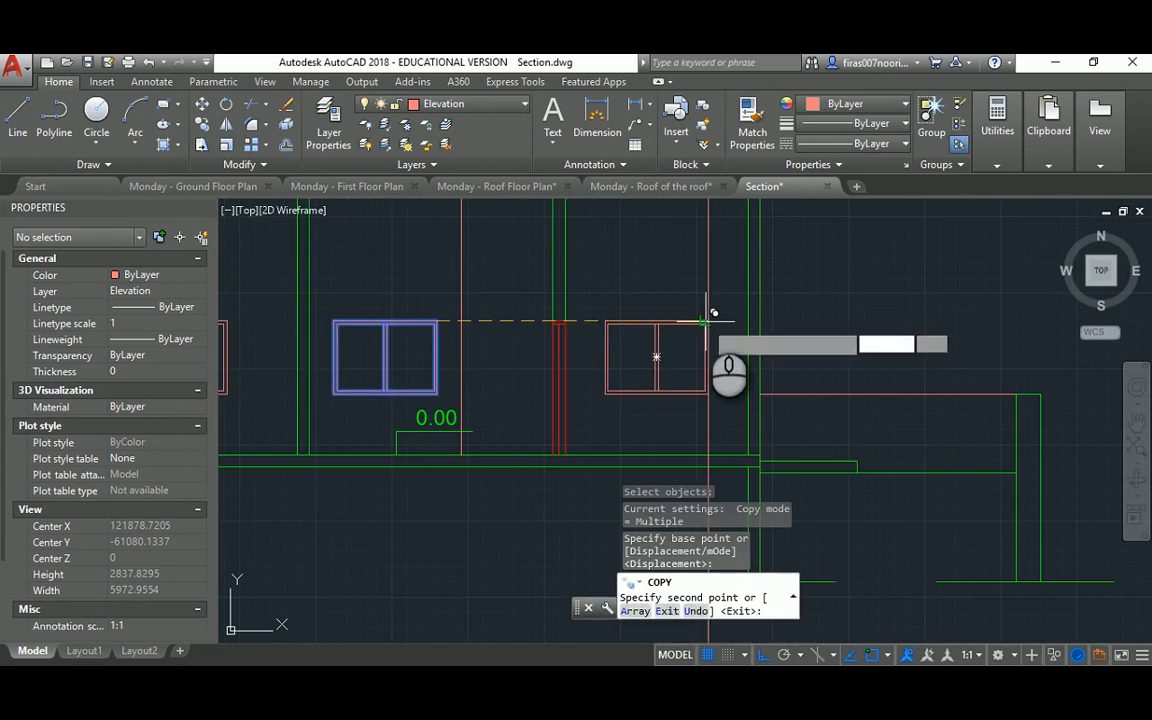
key("Escape")
key("Escape")
Step: Erase the vertical projection line used to place the end bay's ground floor window
left_click(720, 273)
left_click(694, 276)
key("Delete")
Step: Copy the five ground floor windows and the two vertical elevation lines 4500 straight up to the first floor
scroll(706, 285, "down", 3)
middle_click_drag(692, 278, 786, 341)
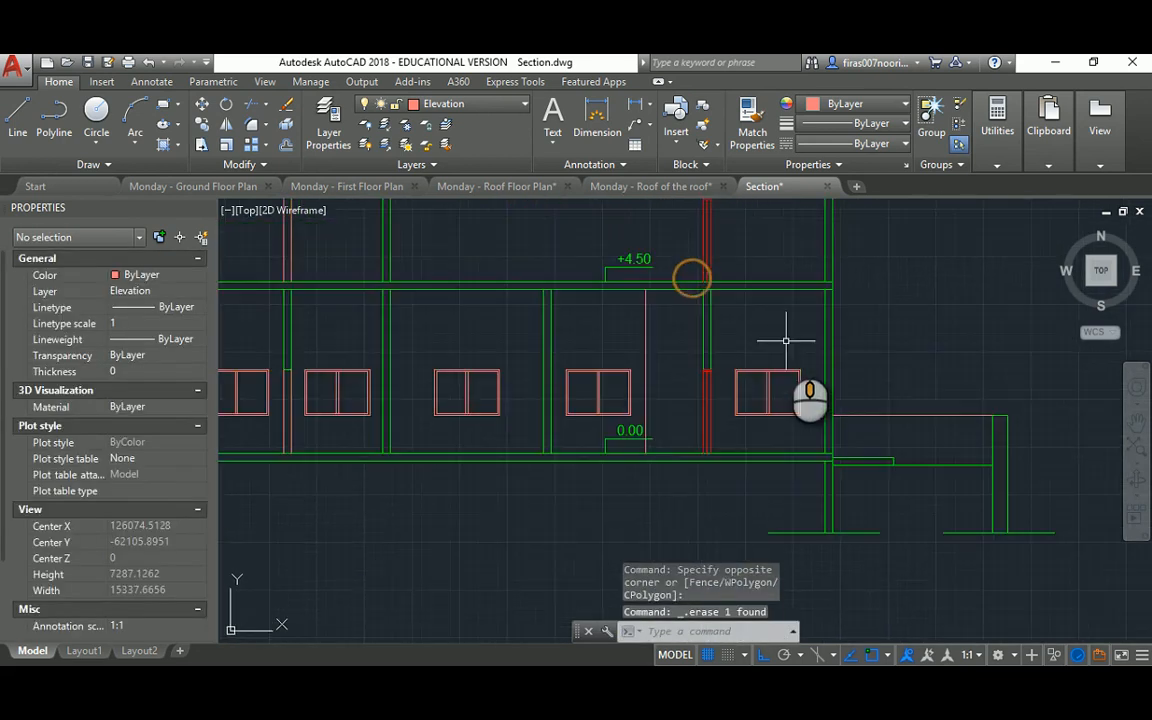
type("ct o")
key("Return")
left_click(787, 338)
left_click(740, 400)
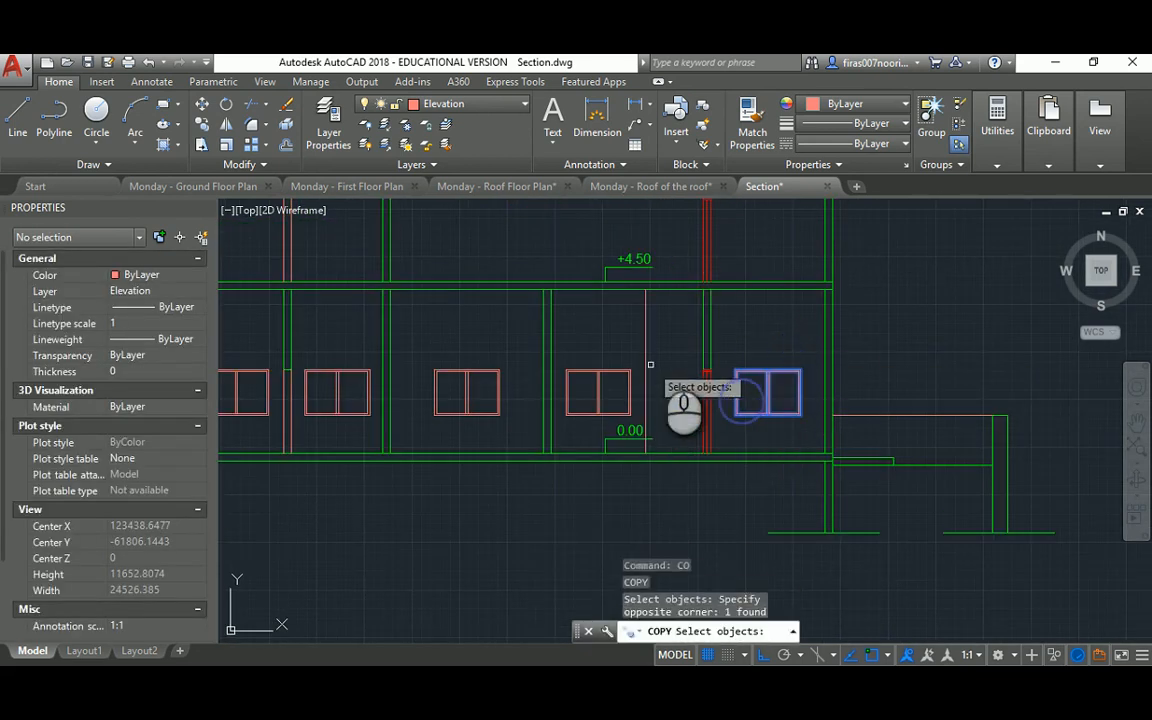
left_click(666, 347)
left_click(587, 387)
middle_click_drag(559, 373, 721, 358)
left_click(663, 330)
left_click(614, 369)
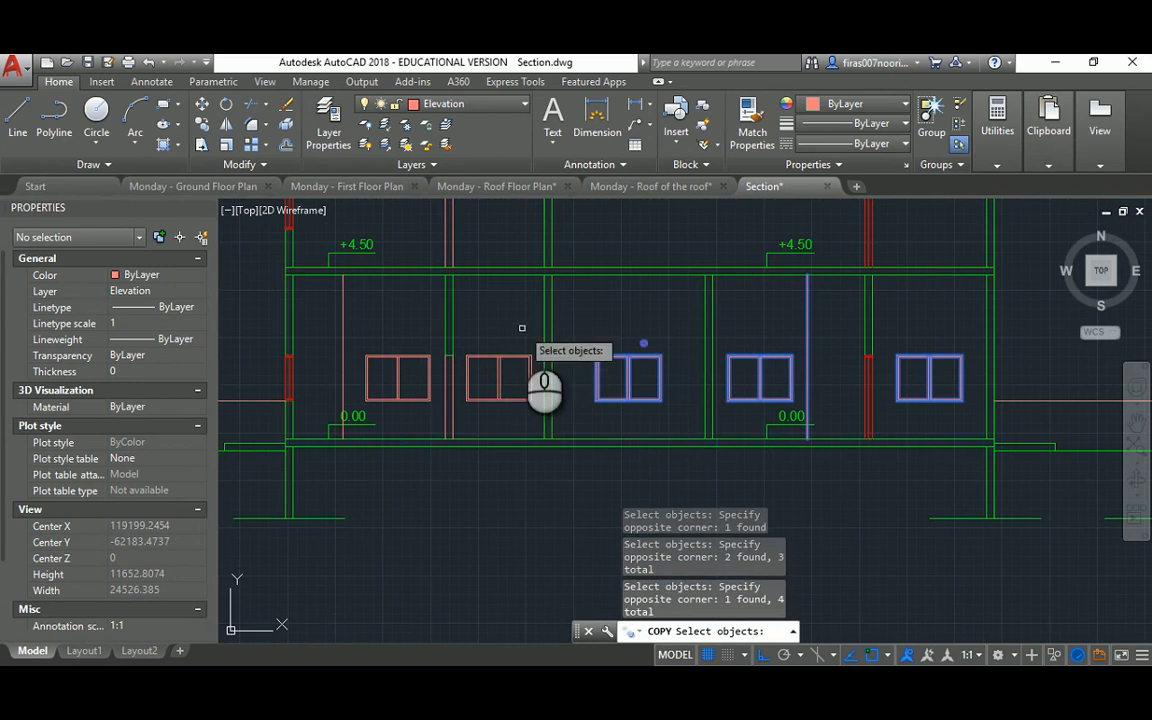
left_click(522, 328)
left_click(480, 366)
left_click(411, 338)
left_click(374, 362)
left_click(370, 324)
left_click(319, 324)
middle_click_drag(466, 314, 467, 446)
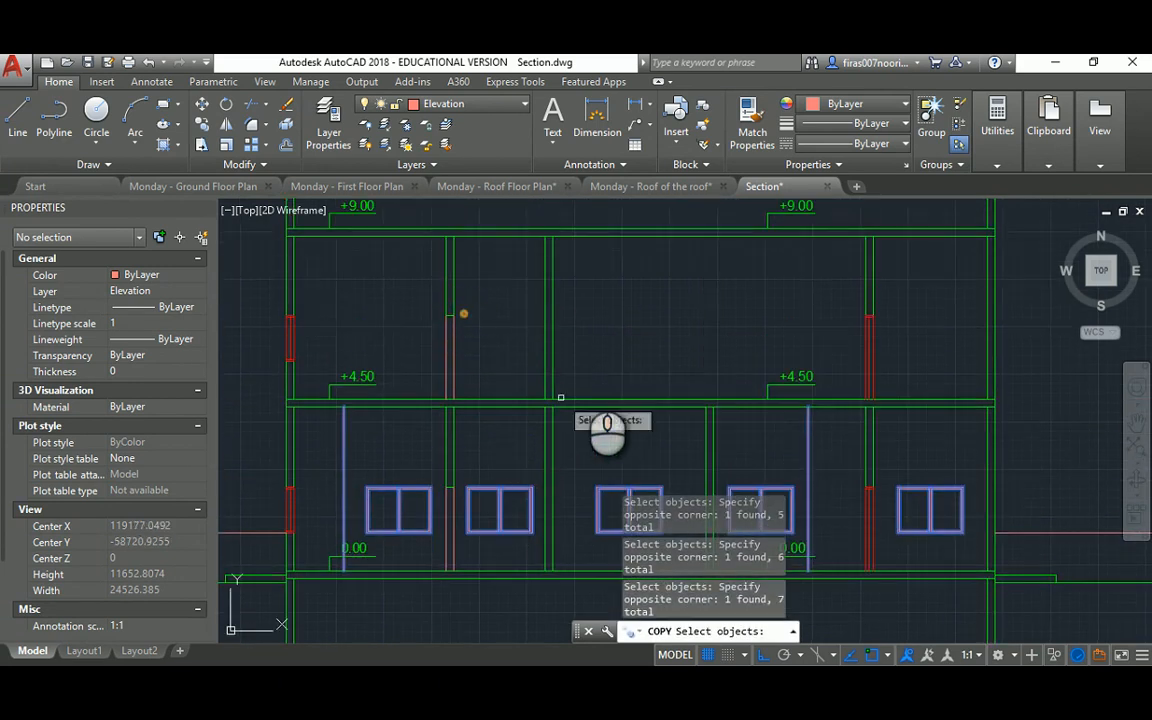
key("Return")
left_click(636, 356)
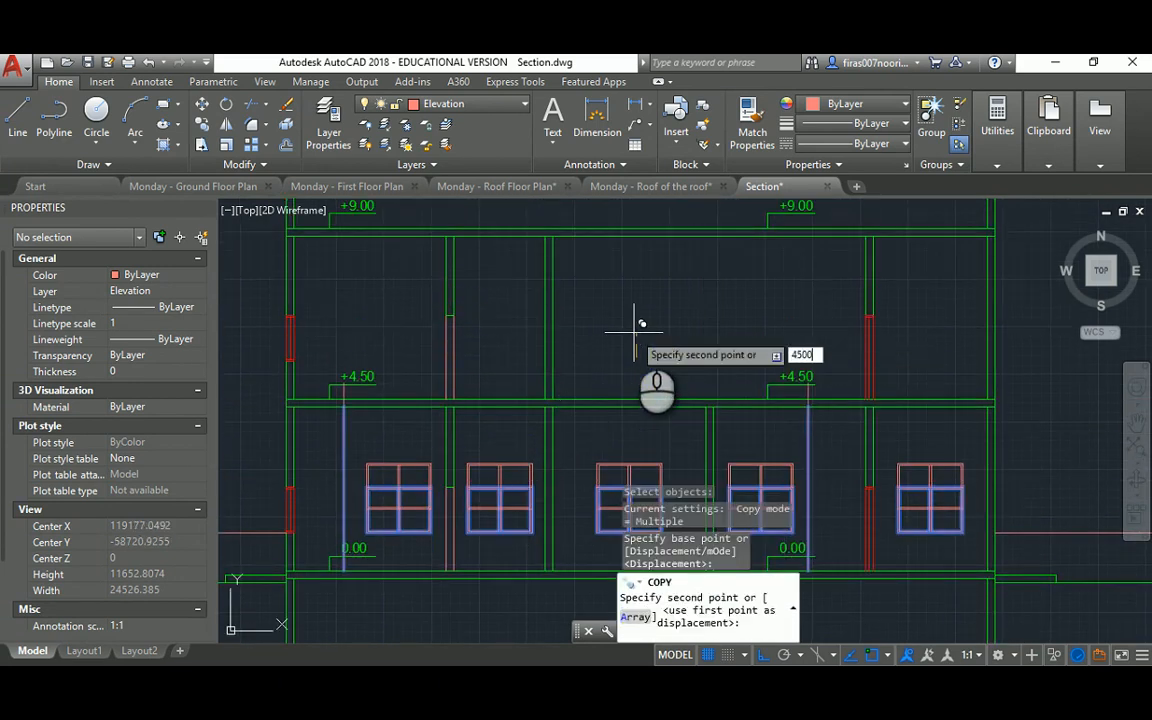
type("4500")
key("Return")
key("Escape")
scroll(636, 325, "down", 2)
middle_click_drag(610, 298, 610, 357)
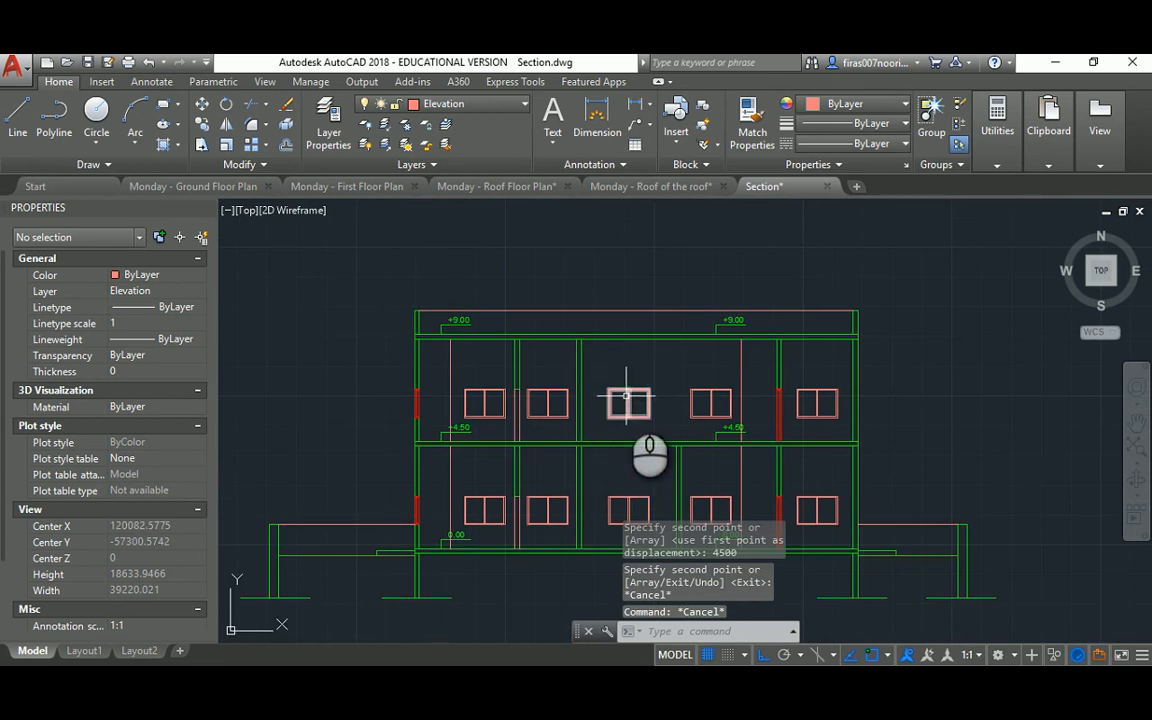
Step: Draw a vertical projection line from the parapet corner near grids B and 3 on the roof plan down to the section's roof slab
scroll(620, 400, "down", 6)
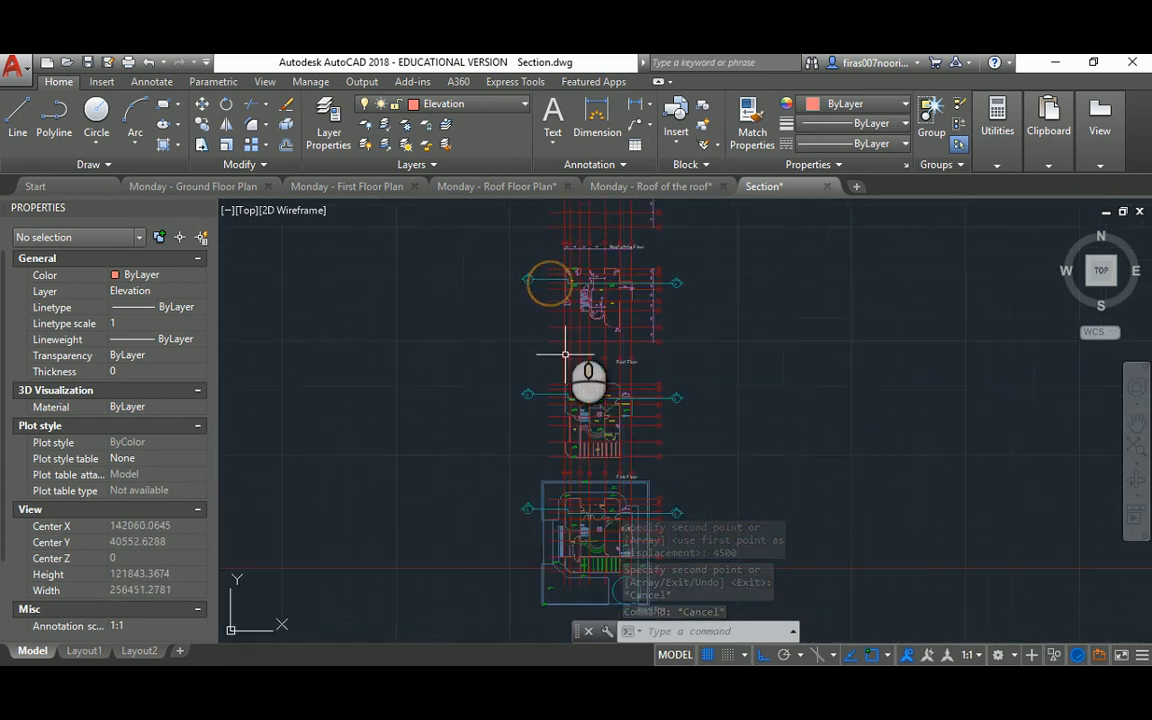
middle_click_drag(565, 354, 562, 470)
scroll(562, 460, "up", 6)
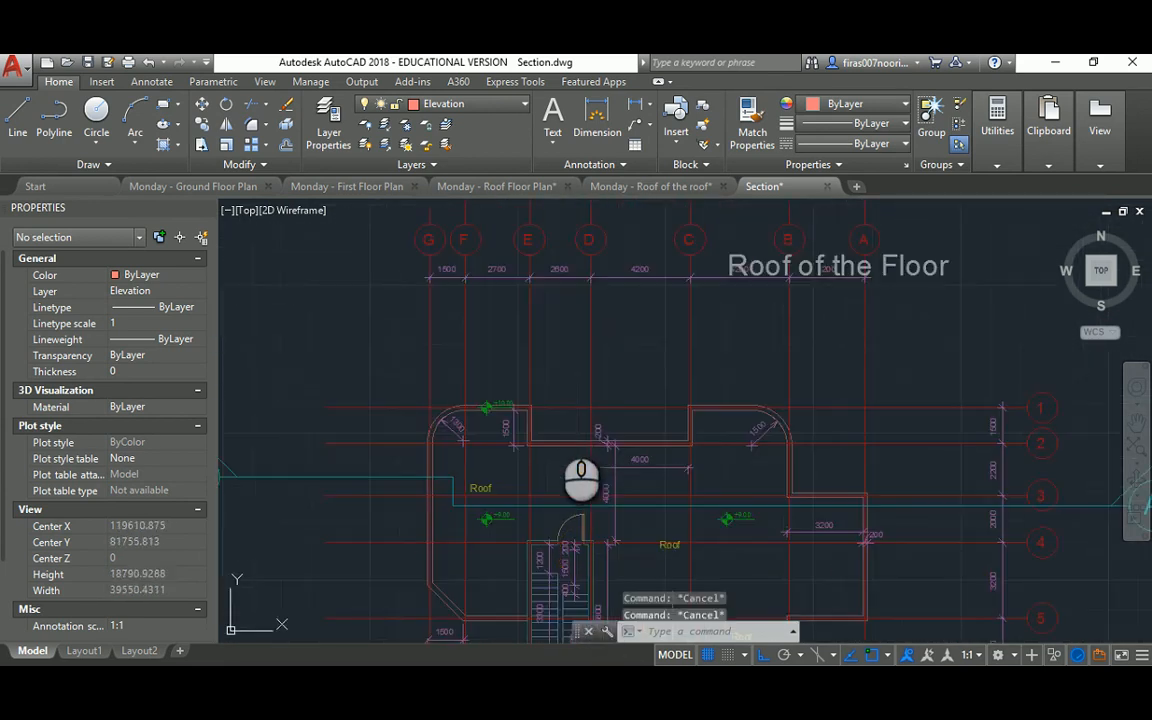
type("l")
key("Return")
scroll(746, 489, "up", 10)
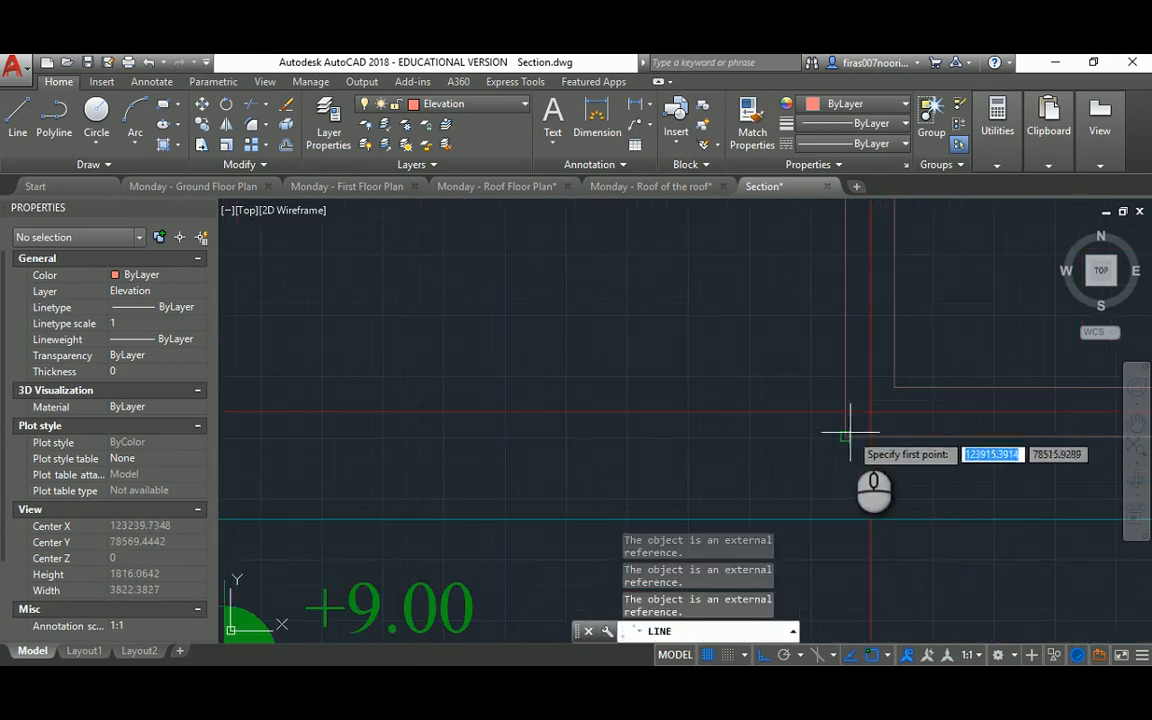
left_click(845, 437)
scroll(815, 437, "down", 10)
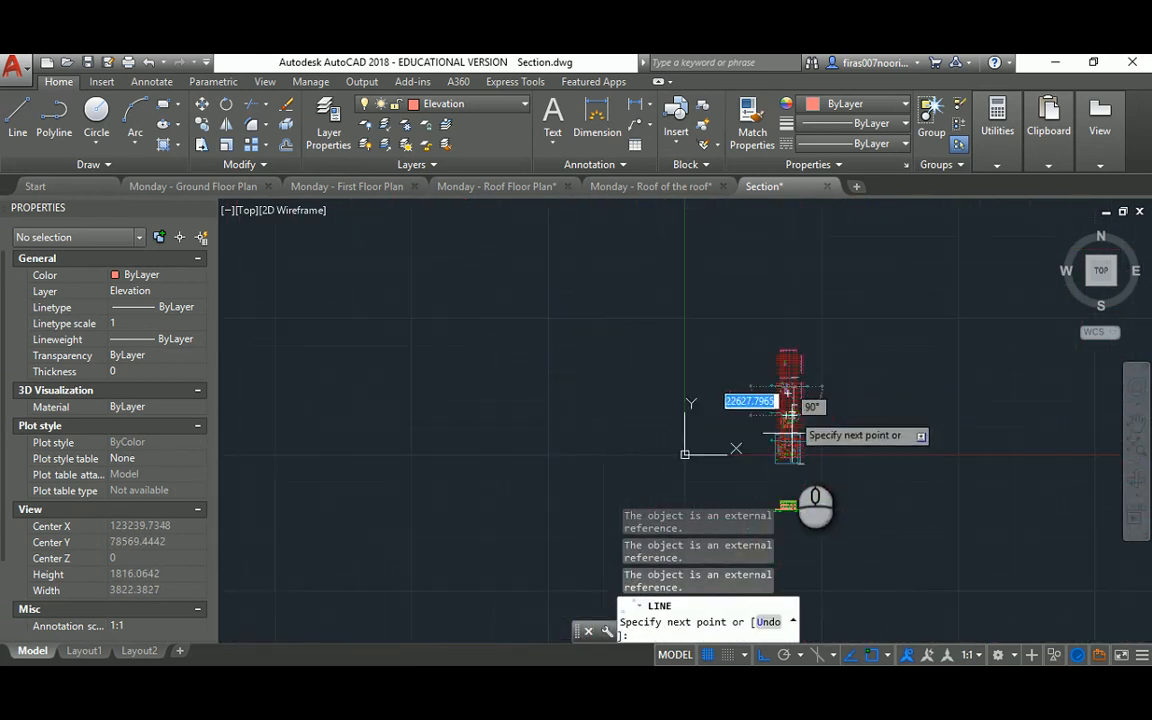
scroll(790, 420, "up", 8)
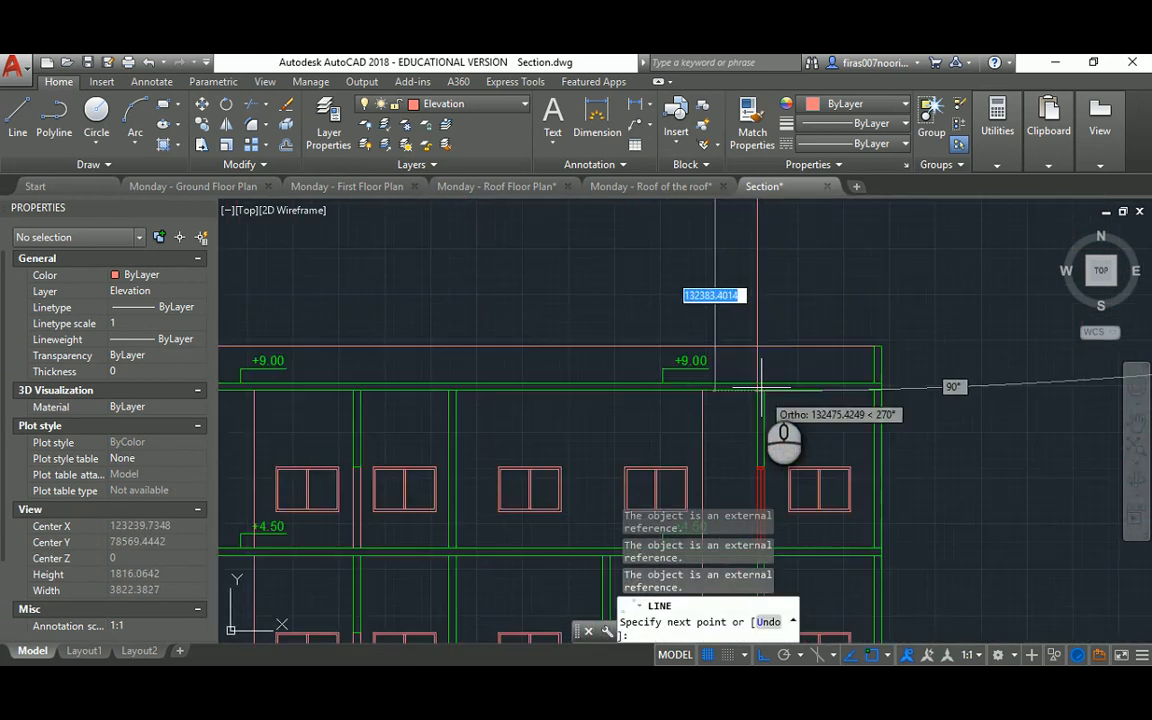
key("Escape")
key("Escape")
Step: Copy the projection line by its upper end to the two curve ends and two inner parapet corners along the roof plan's upper edge
scroll(700, 405, "down", 12)
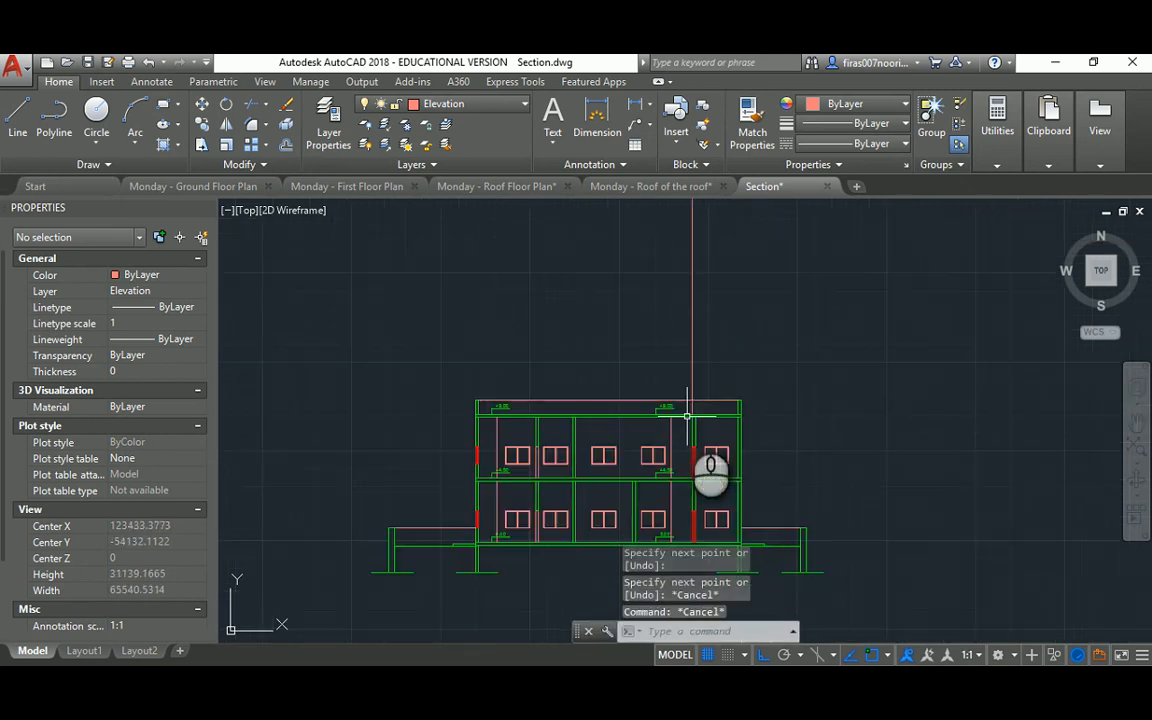
type("co")
key("Return")
left_click(738, 265)
left_click(632, 298)
scroll(632, 298, "down", 8)
middle_click_drag(630, 242, 649, 440)
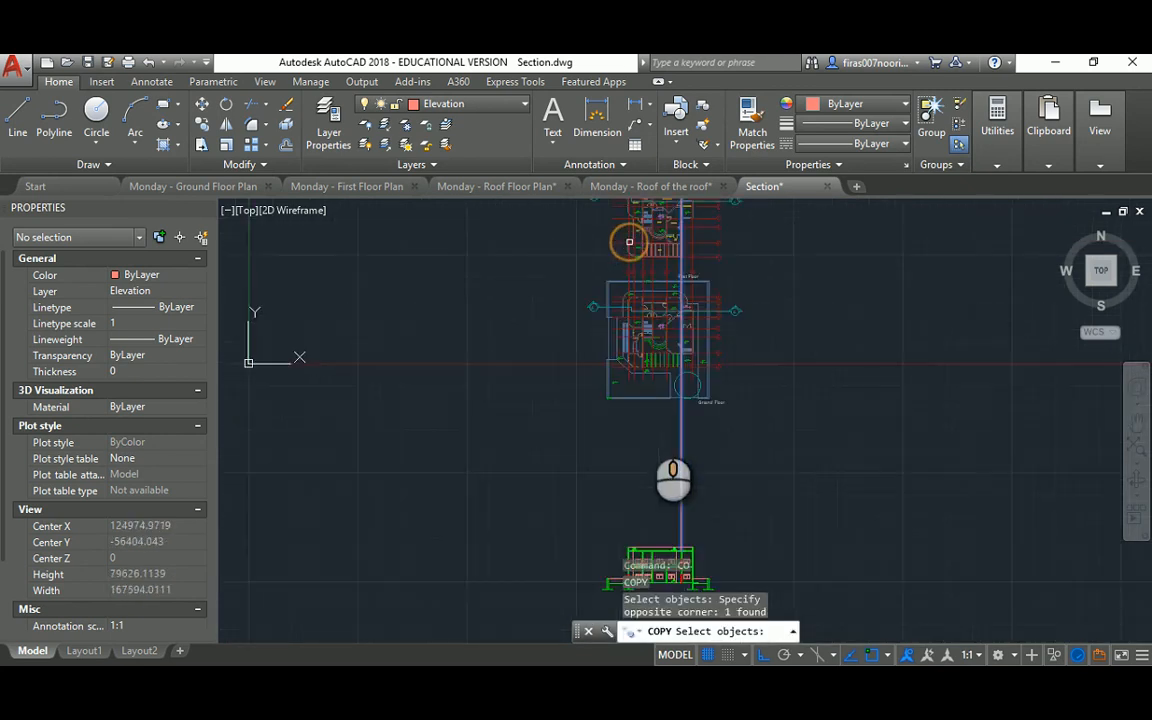
middle_click_drag(648, 300, 656, 405)
scroll(679, 430, "up", 15)
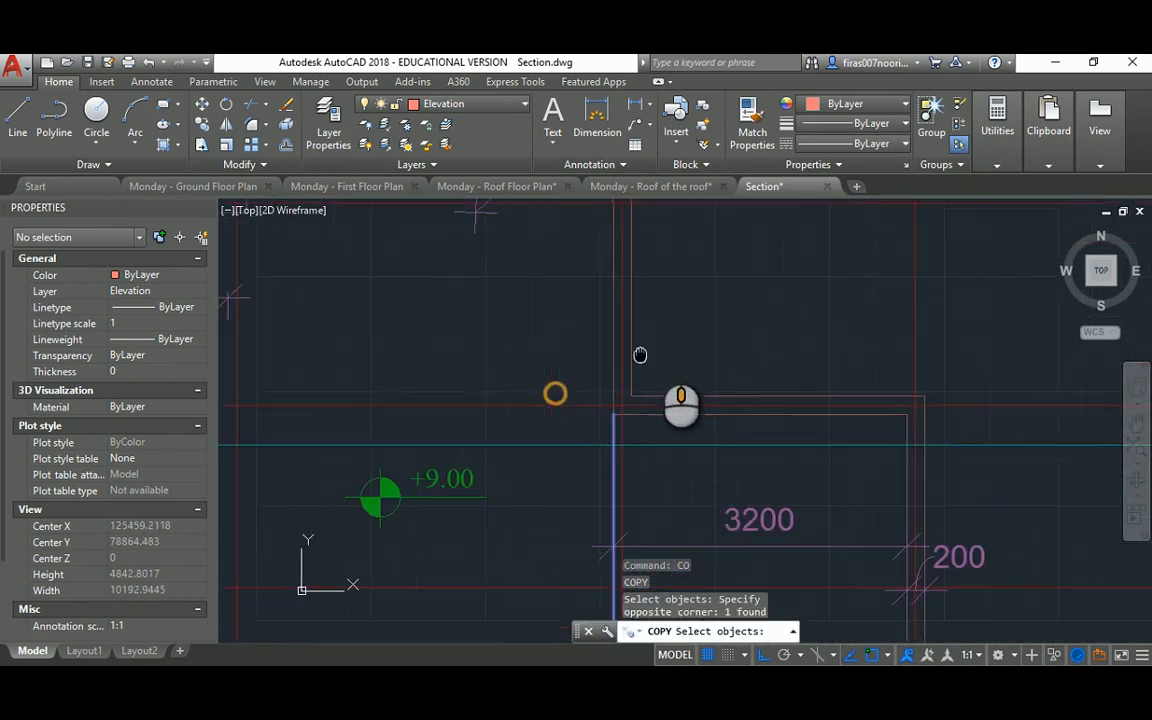
key("Return")
left_click(638, 404)
scroll(684, 402, "down", 2)
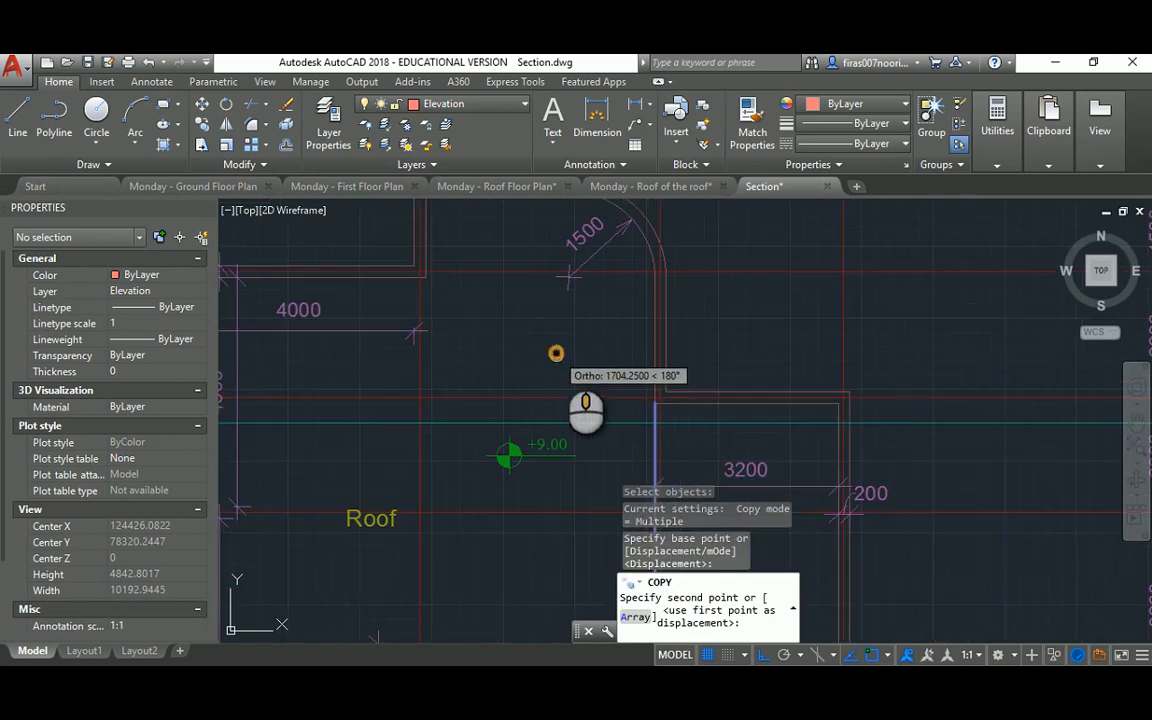
middle_click_drag(556, 352, 691, 418)
left_click(704, 262)
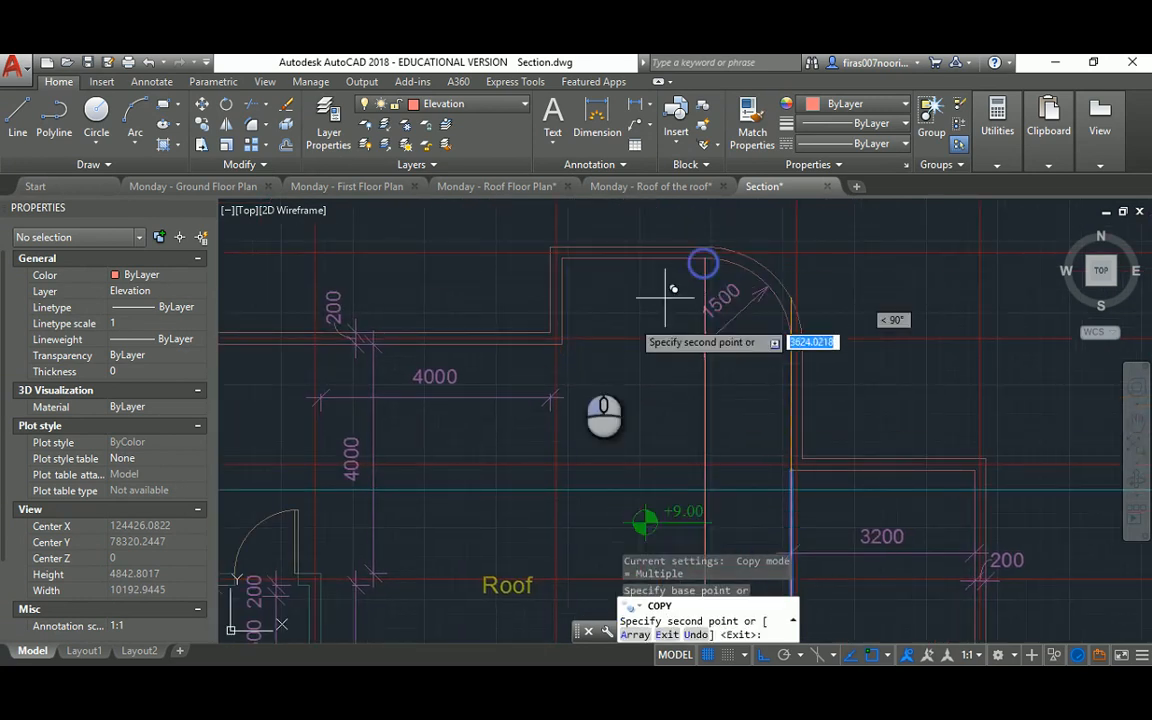
left_click(566, 343)
middle_click_drag(382, 351, 748, 355)
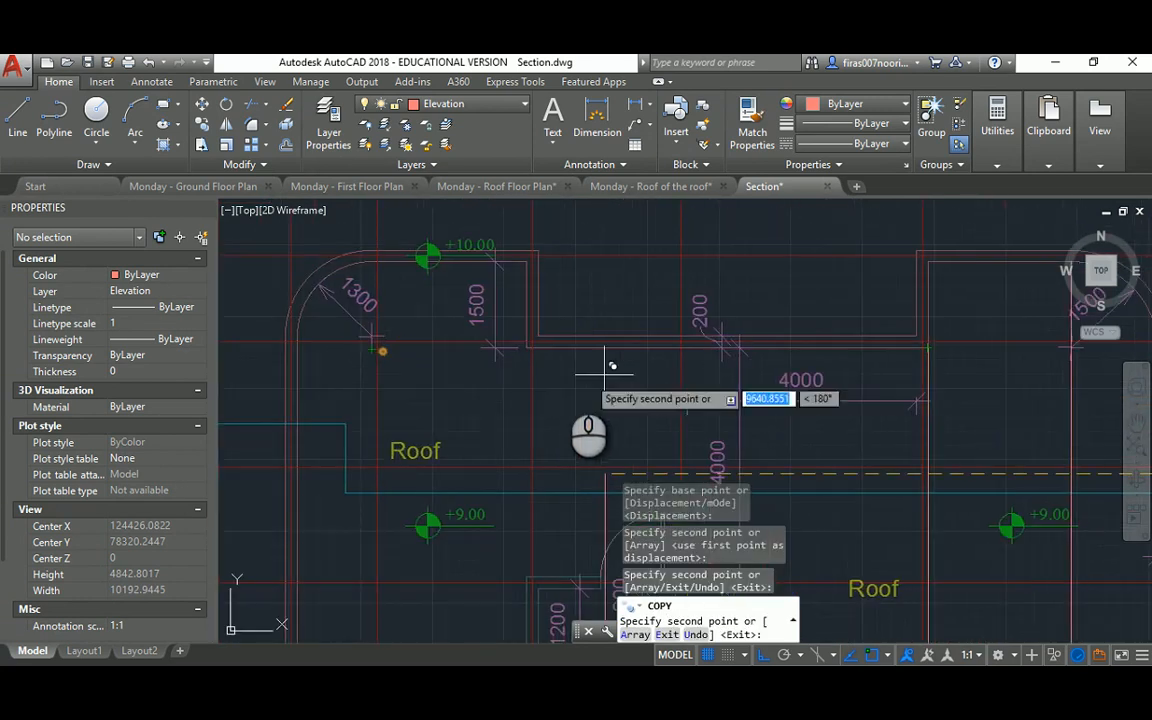
left_click(527, 344)
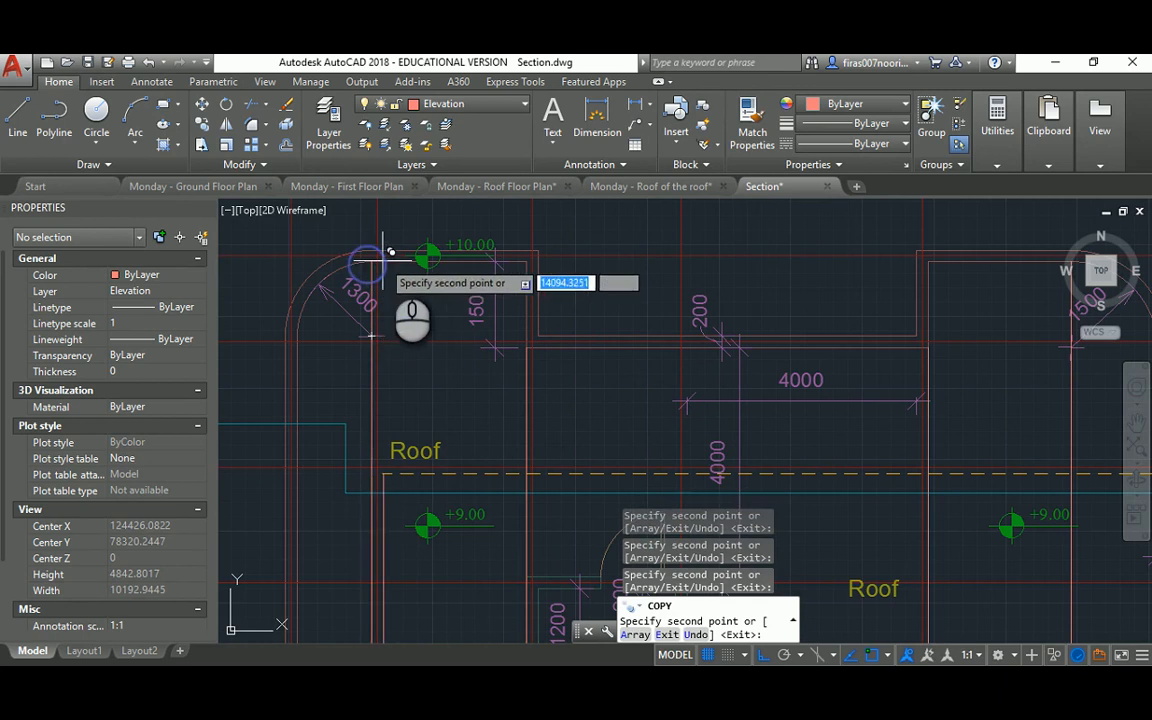
scroll(386, 300, "down", 5)
key("Escape")
mouse_move(398, 437)
middle_mouse_down()
mouse_move(491, 516)
mouse_move(632, 431)
middle_mouse_up()
scroll(491, 516, "up", 8)
key("Escape")
key("Escape")
key("Escape")
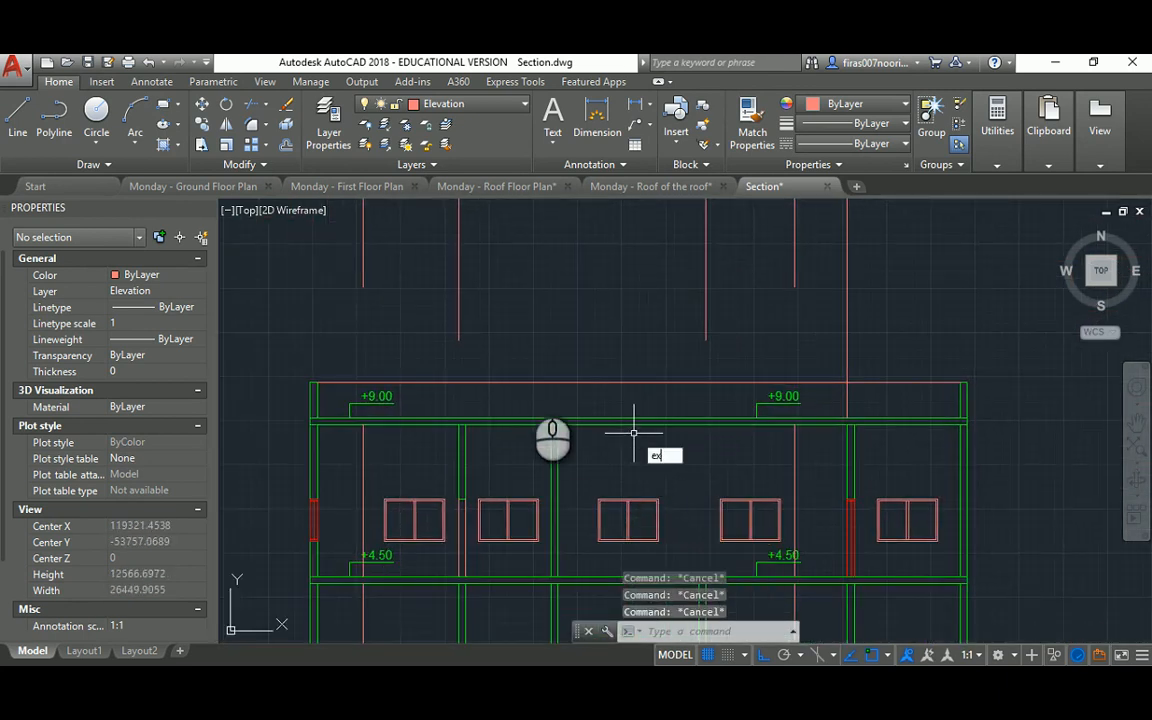
Step: Extend the four copied projection lines down to the top line of the roof slab at +9.00
type("ex")
key("Return")
left_click(499, 418)
key("Return")
left_click(820, 249)
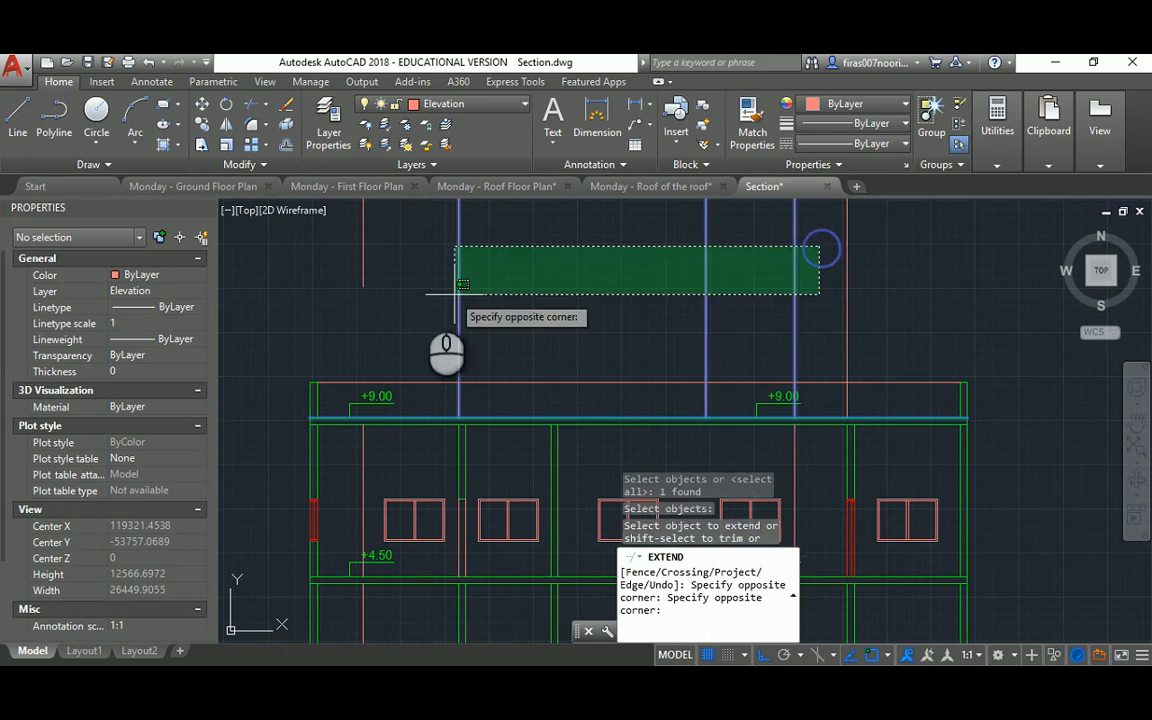
left_click(462, 285)
Step: Trim all the vertical projection lines above the section's parapet top line
type("tr")
key("Return")
left_click(563, 384)
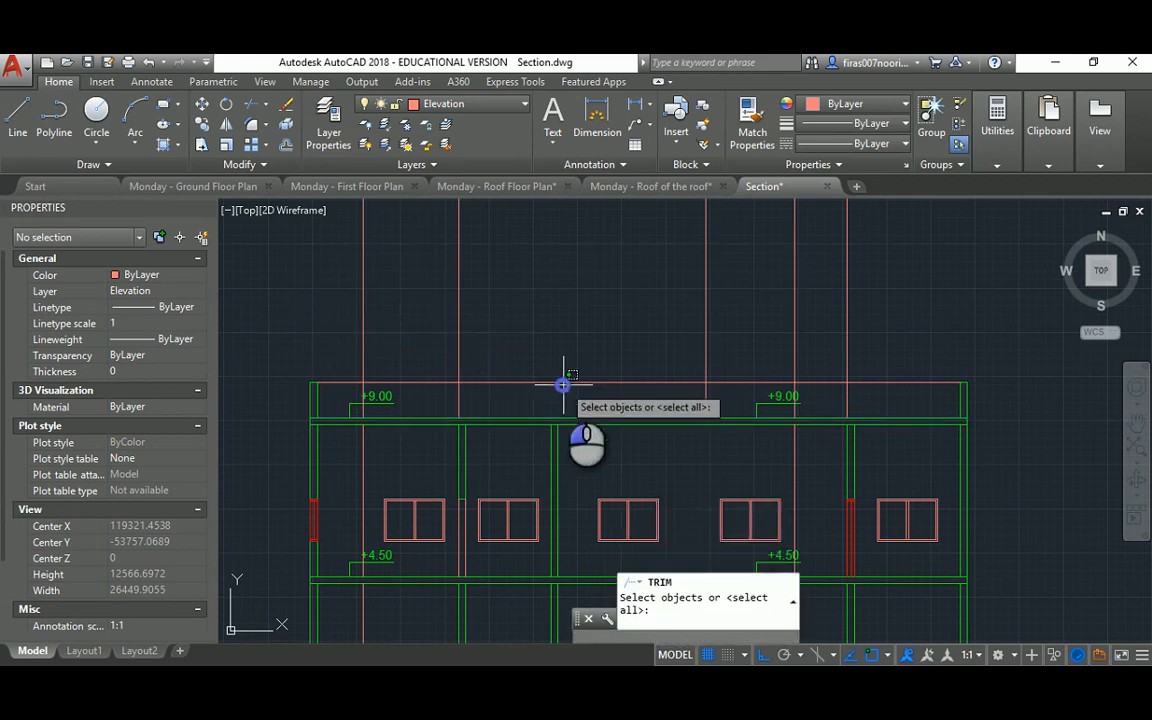
left_click(545, 362)
key("Return")
left_click(910, 282)
left_click(299, 299)
key("Escape")
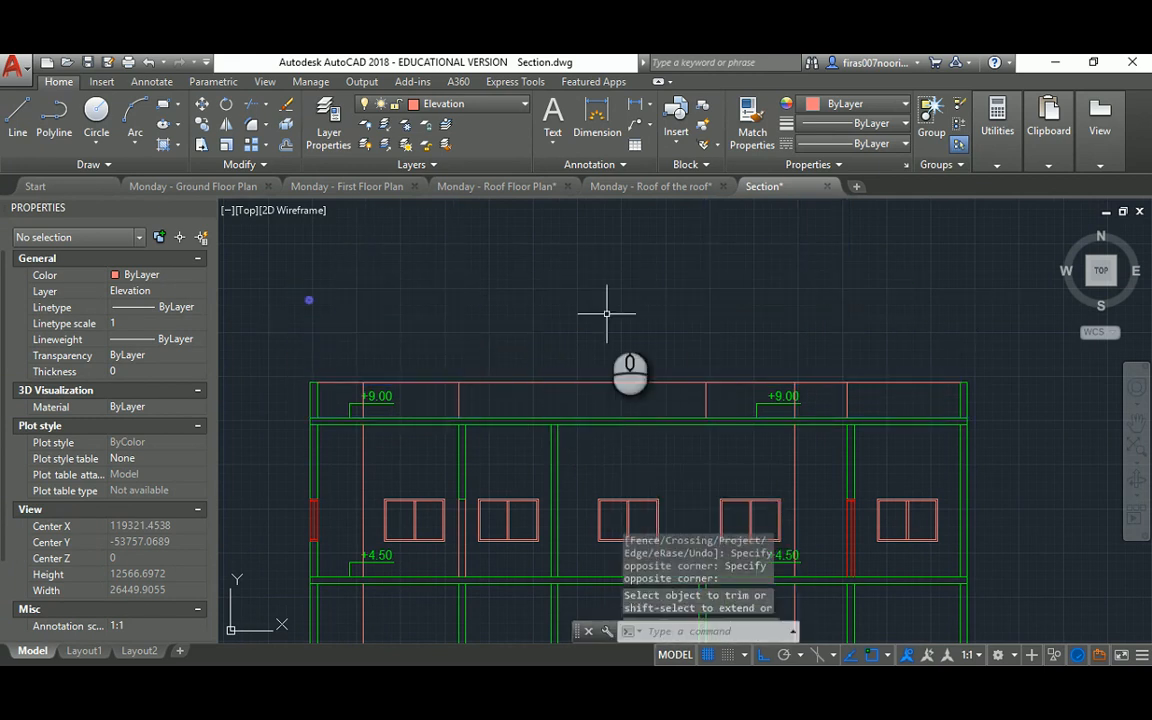
Step: Examine the section's windows, parapet lines and elevation lines on both floors
scroll(610, 315, "down", 2)
scroll(717, 374, "up", 4)
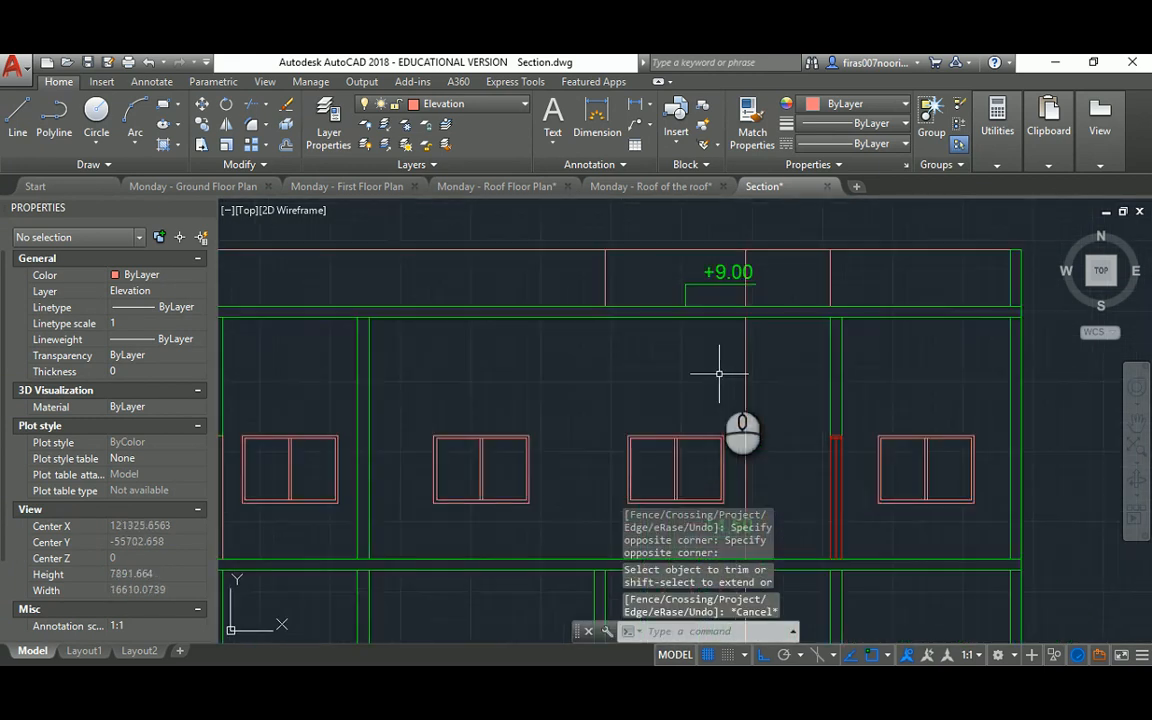
key("Escape")
key("Escape")
scroll(720, 371, "down", 2)
middle_click_drag(597, 359, 684, 343)
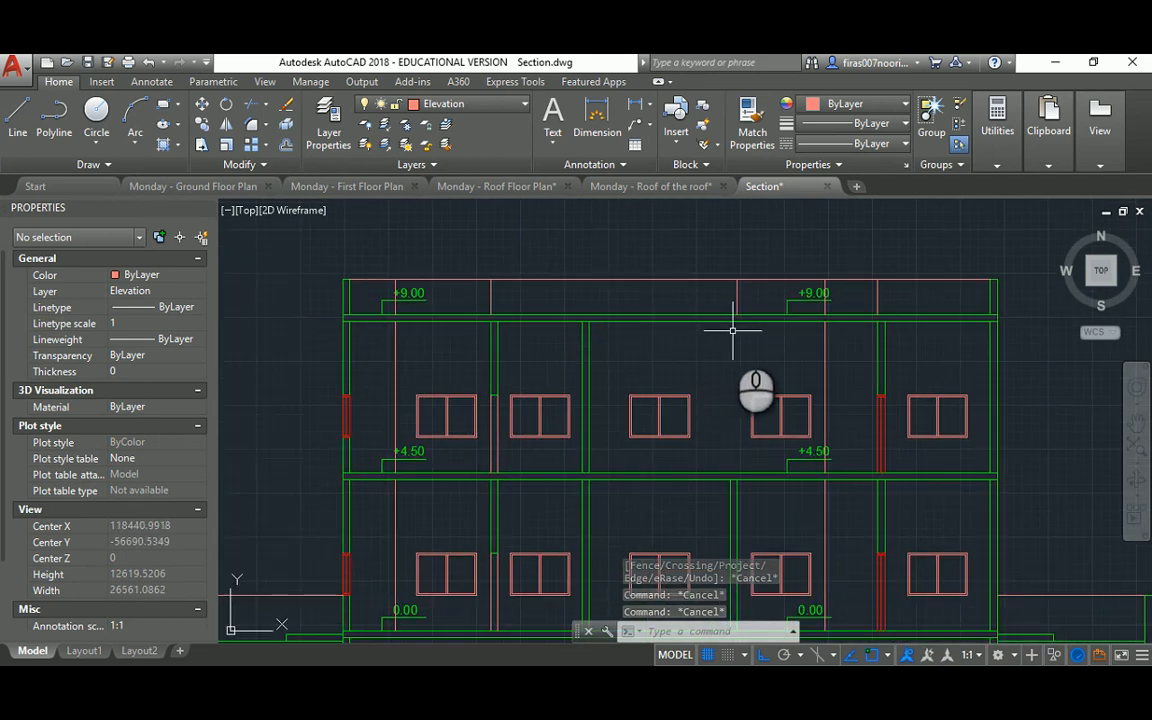
scroll(733, 330, "down", 2)
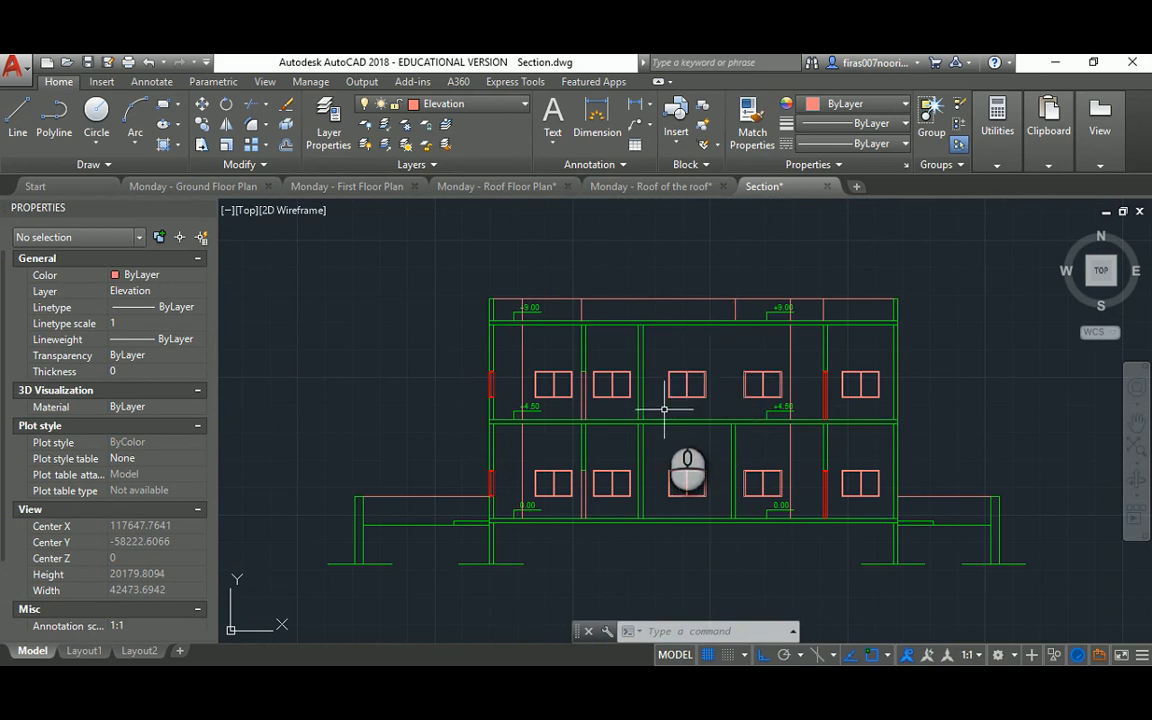
scroll(640, 337, "up", 2)
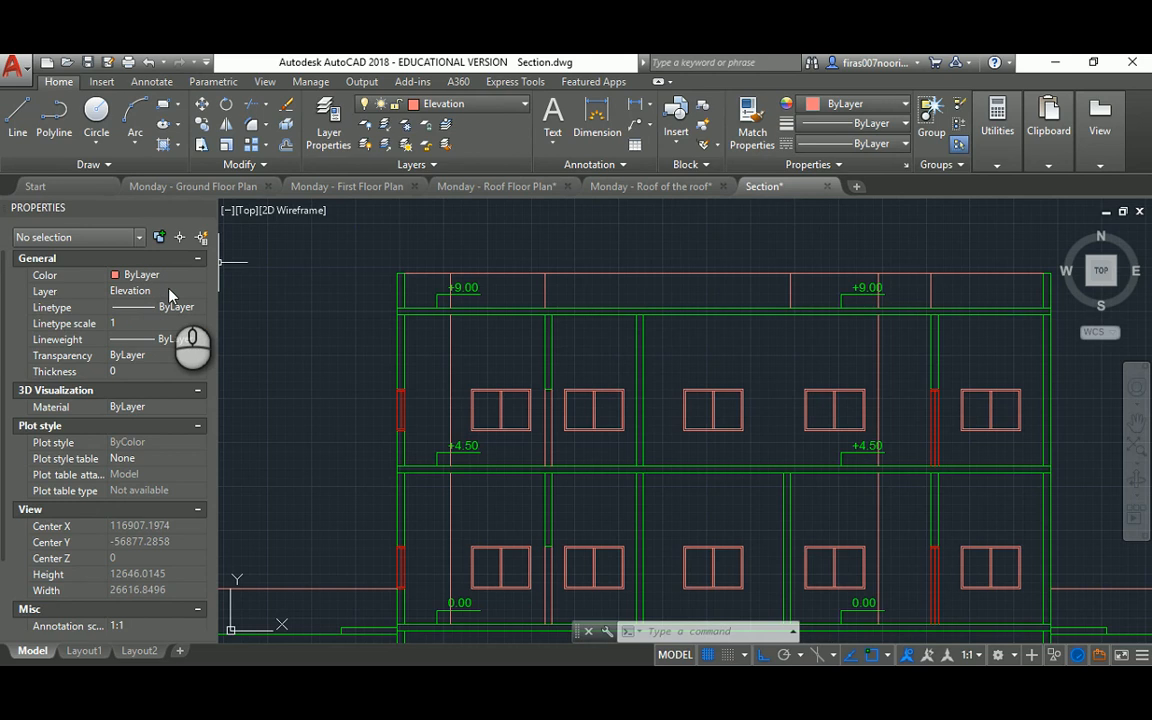
Step: Create a new layer named Ceiling and set its color to yellow
type("LA")
key("Return")
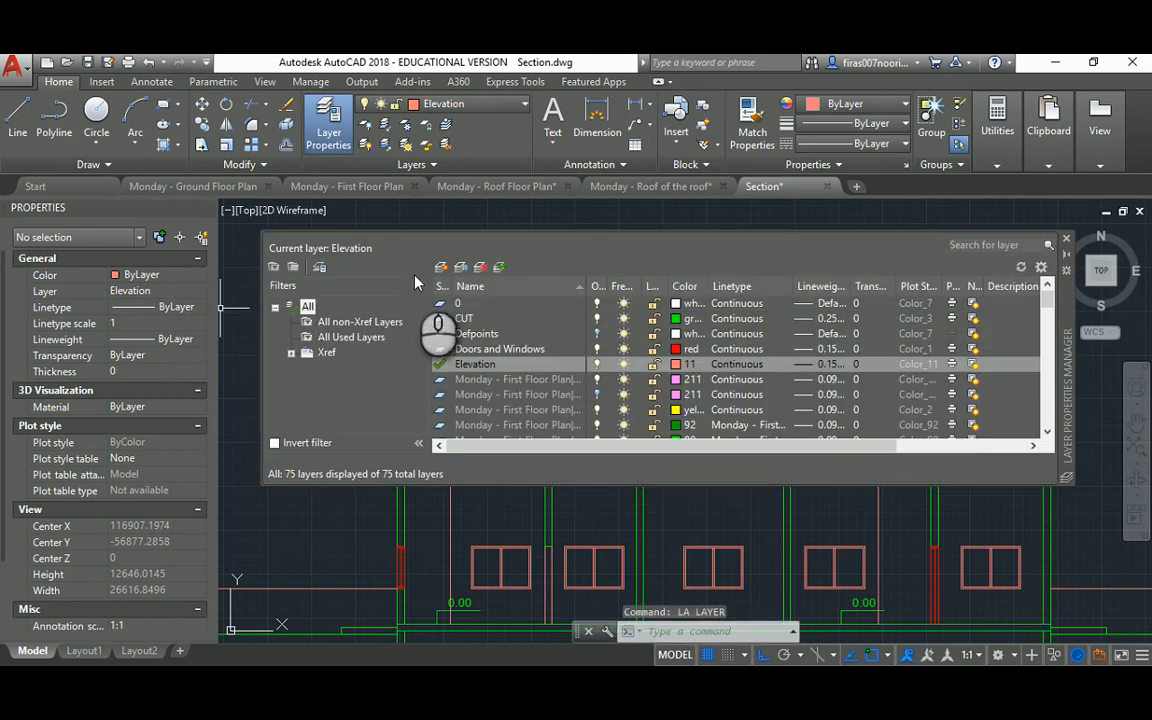
left_click(440, 268)
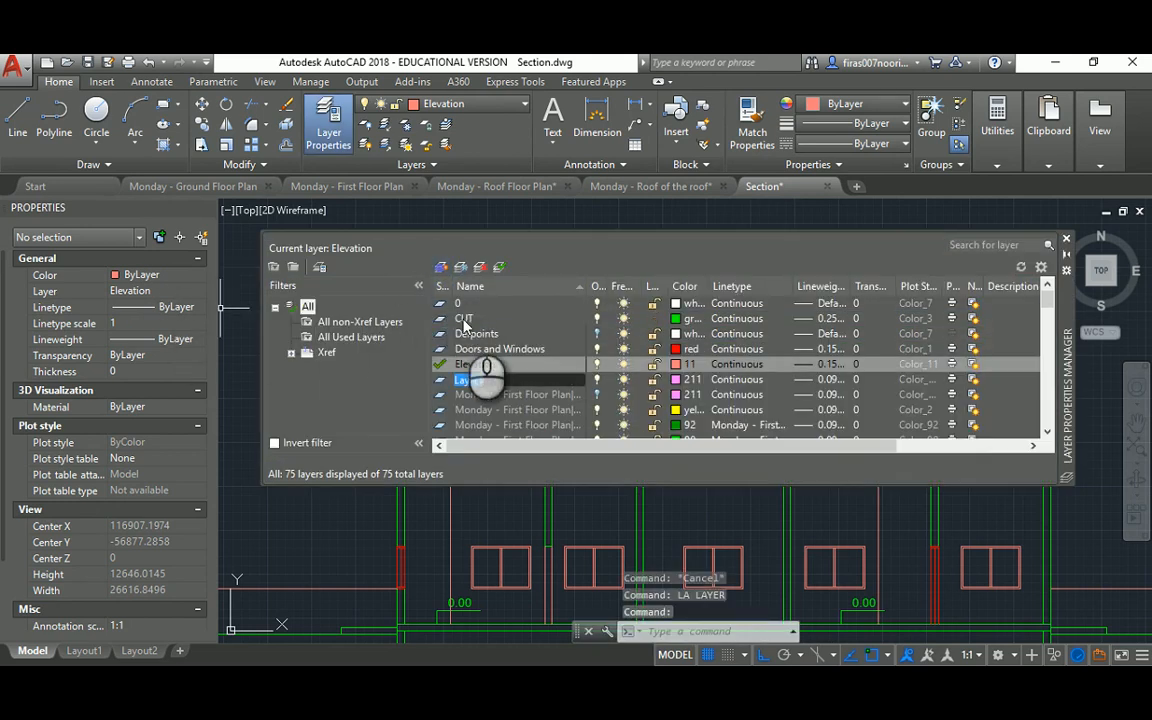
left_click(679, 380)
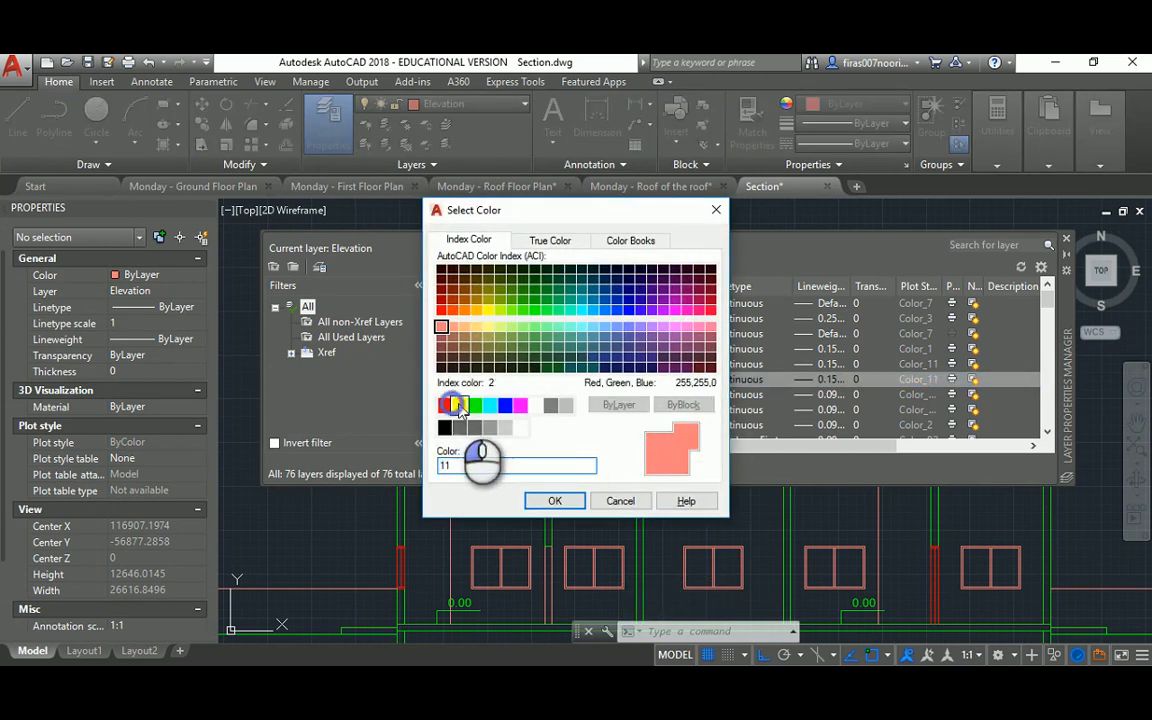
left_click(458, 405)
left_click(554, 501)
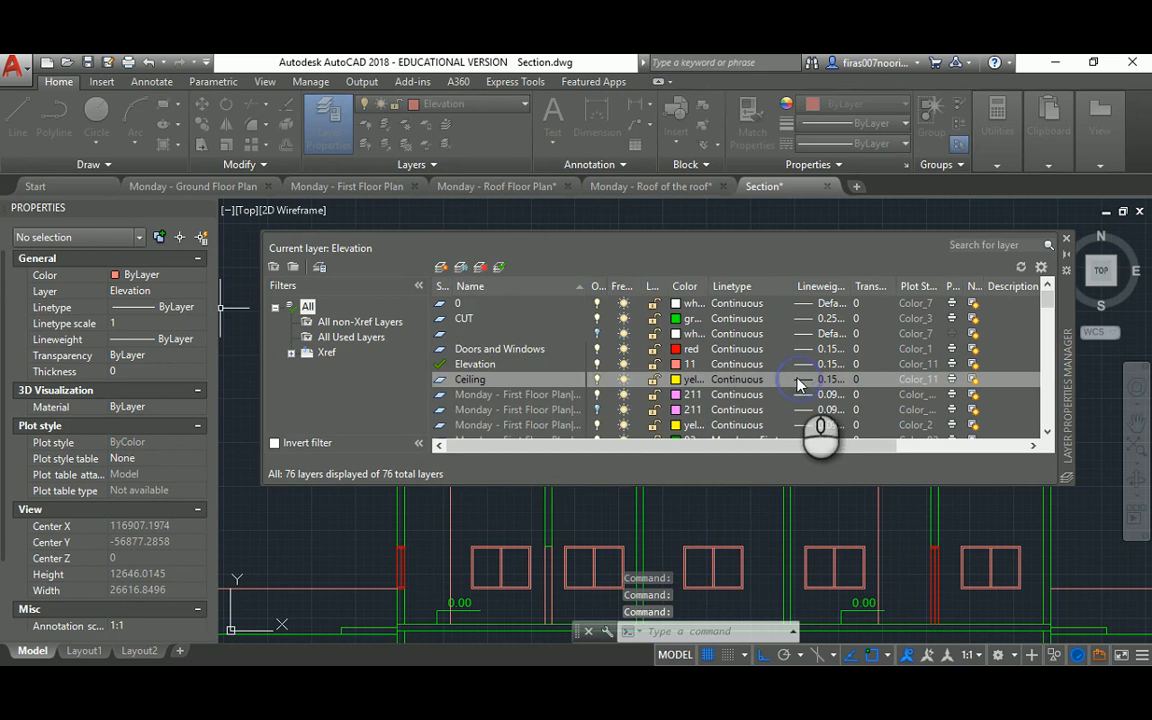
Step: Set the Ceiling layer's lineweight to 0.05 mm and make it the current layer
left_click(800, 382)
left_click(513, 295)
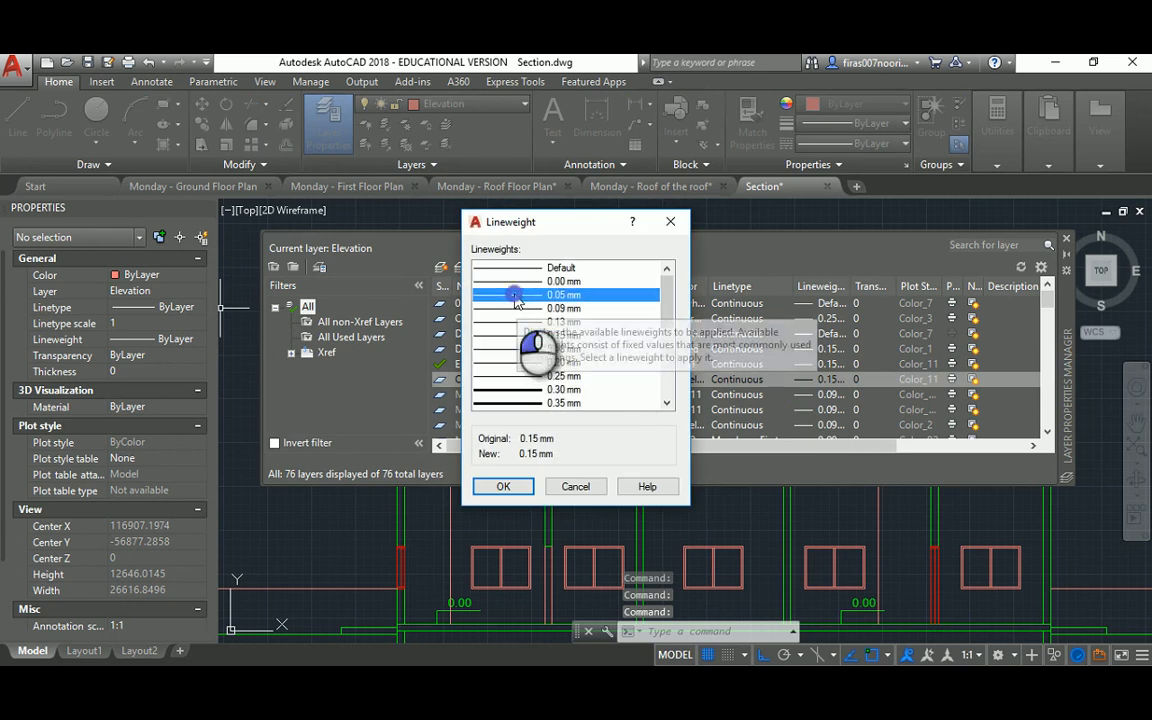
left_click(514, 486)
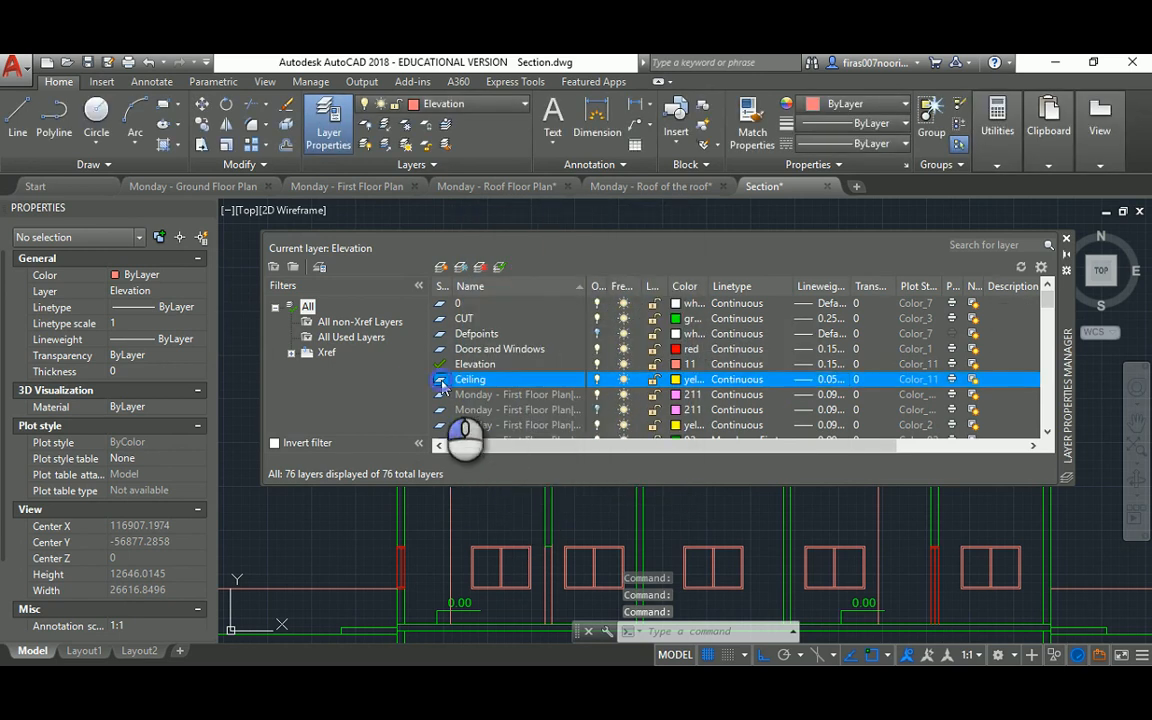
double_click(440, 380)
left_click(1066, 242)
scroll(523, 352, "up", 2)
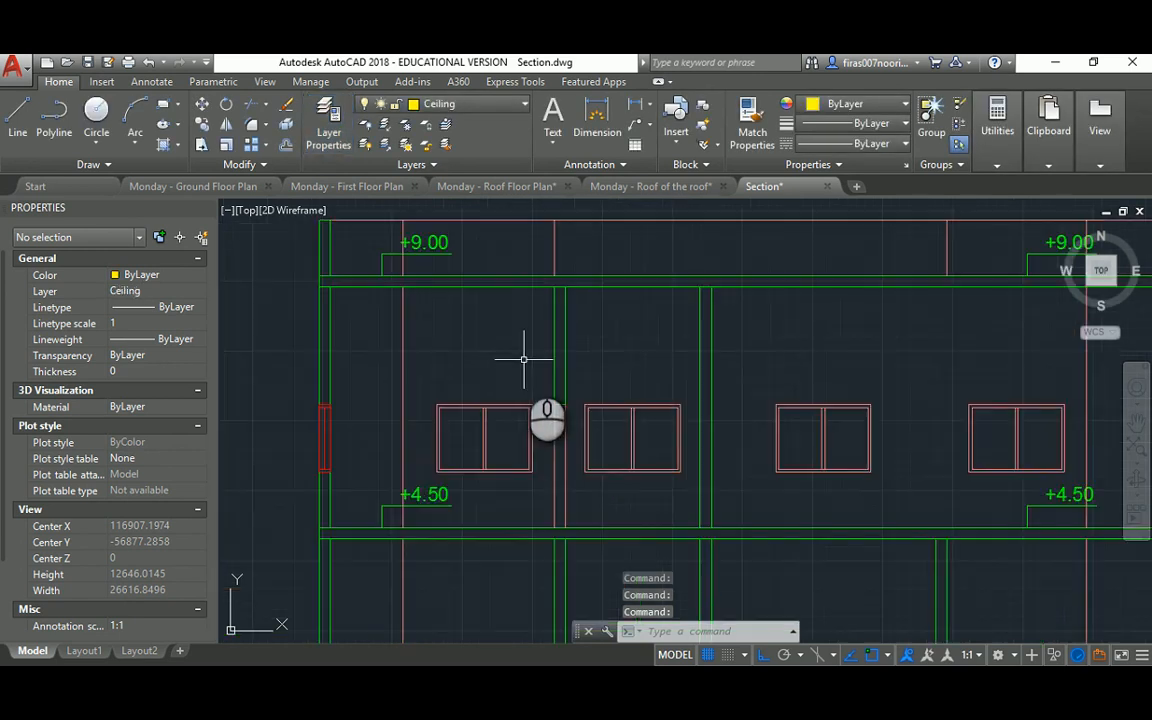
Step: Offset the underside line of the upper floor's roof slab 800 units downward
key("Escape")
key("Escape")
type("o")
key("Return")
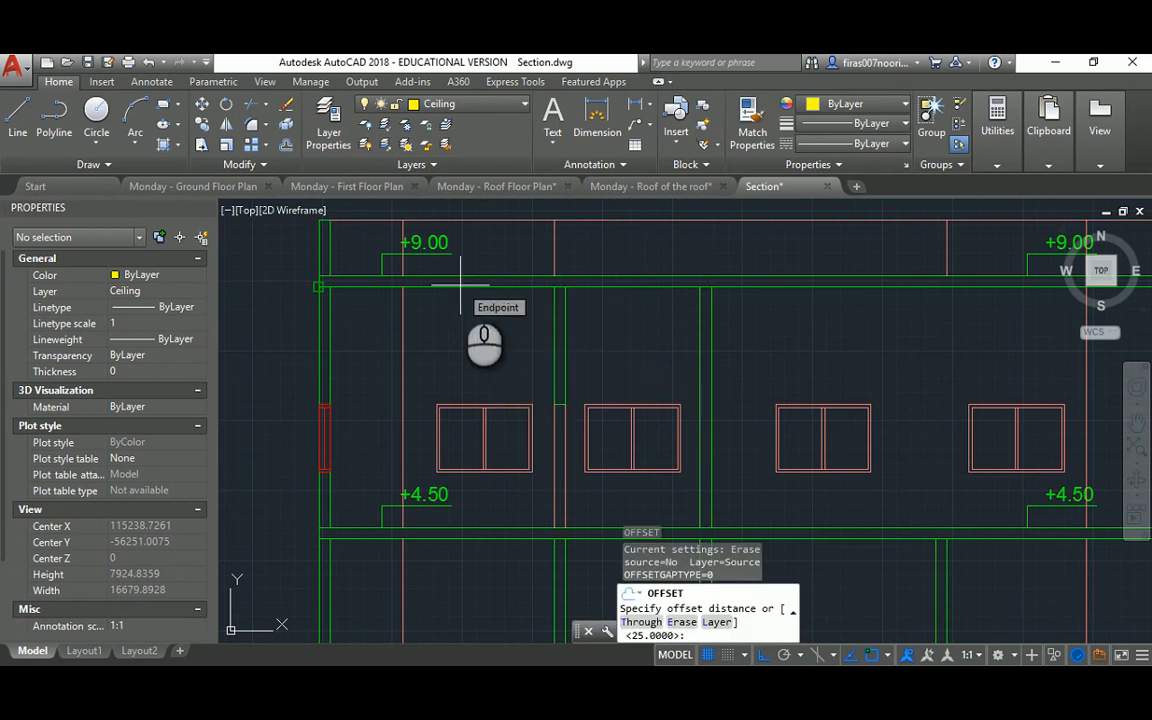
type("0")
key("Return")
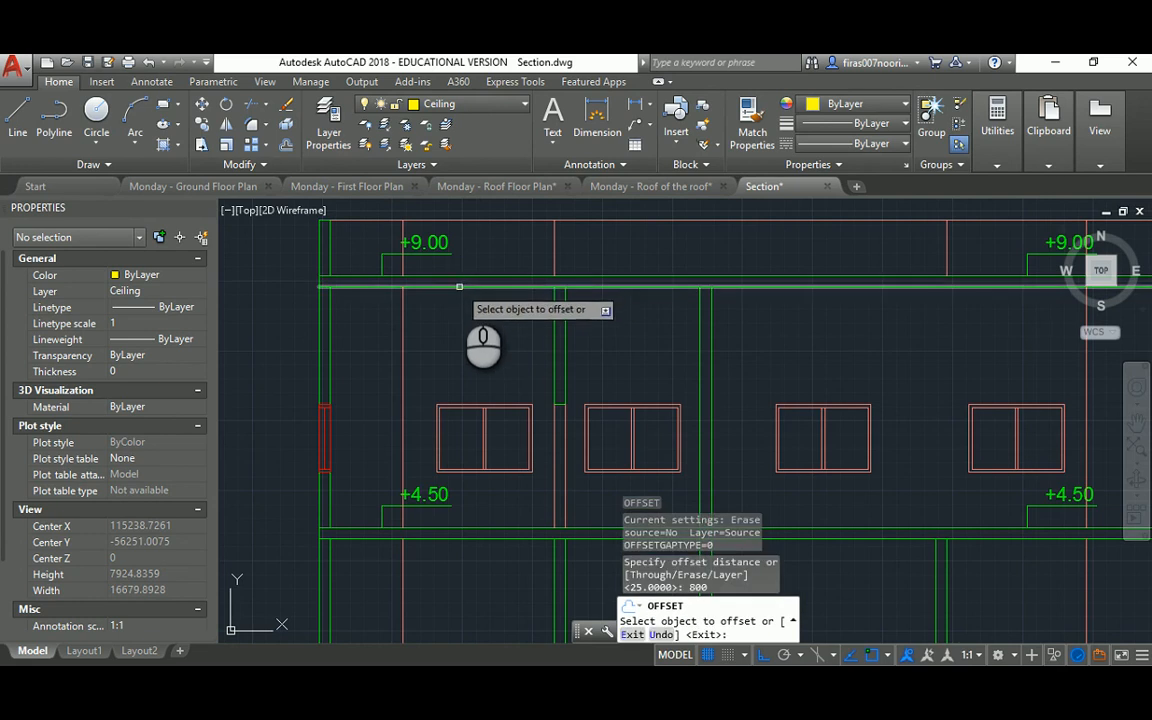
left_click(458, 290)
left_click(460, 323)
key("Escape")
Step: Offset the new line below the roof slab 50 units upward to give the ceiling its thickness
key("Return")
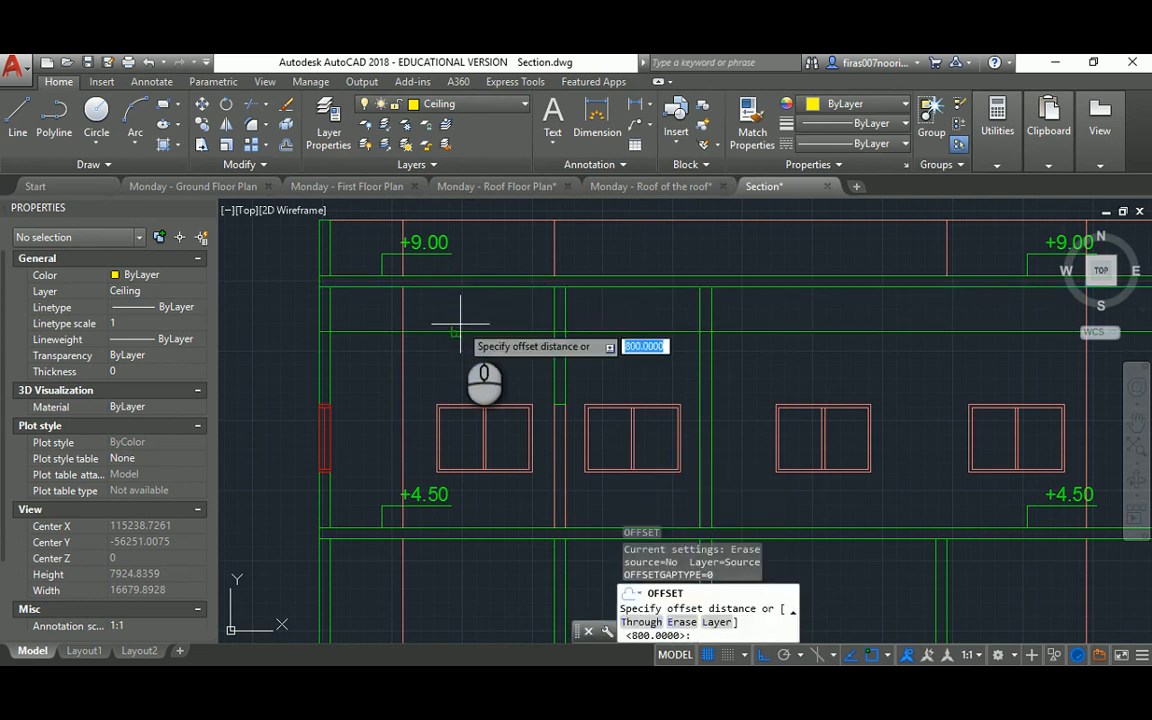
key("Return")
left_click(460, 330)
left_click(452, 306)
key("Escape")
key("Escape")
scroll(452, 319, "up", 2)
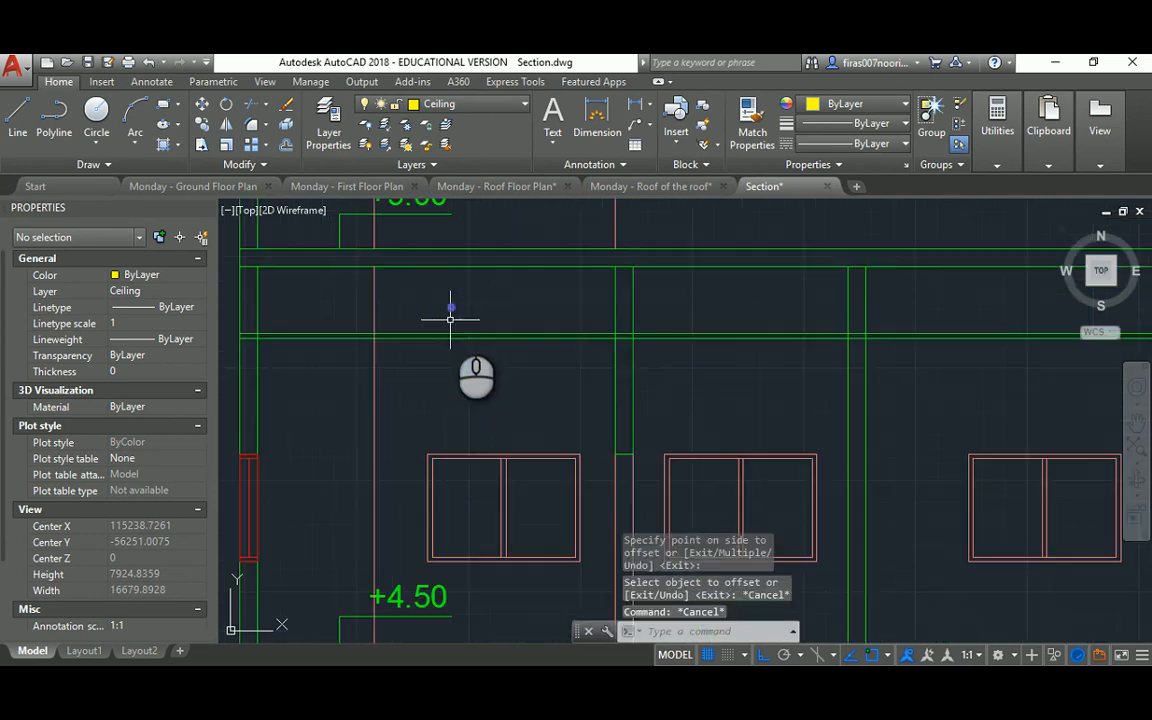
Step: Move the two offset ceiling lines to the Ceiling layer
left_click(456, 311)
left_click(434, 360)
left_click(150, 292)
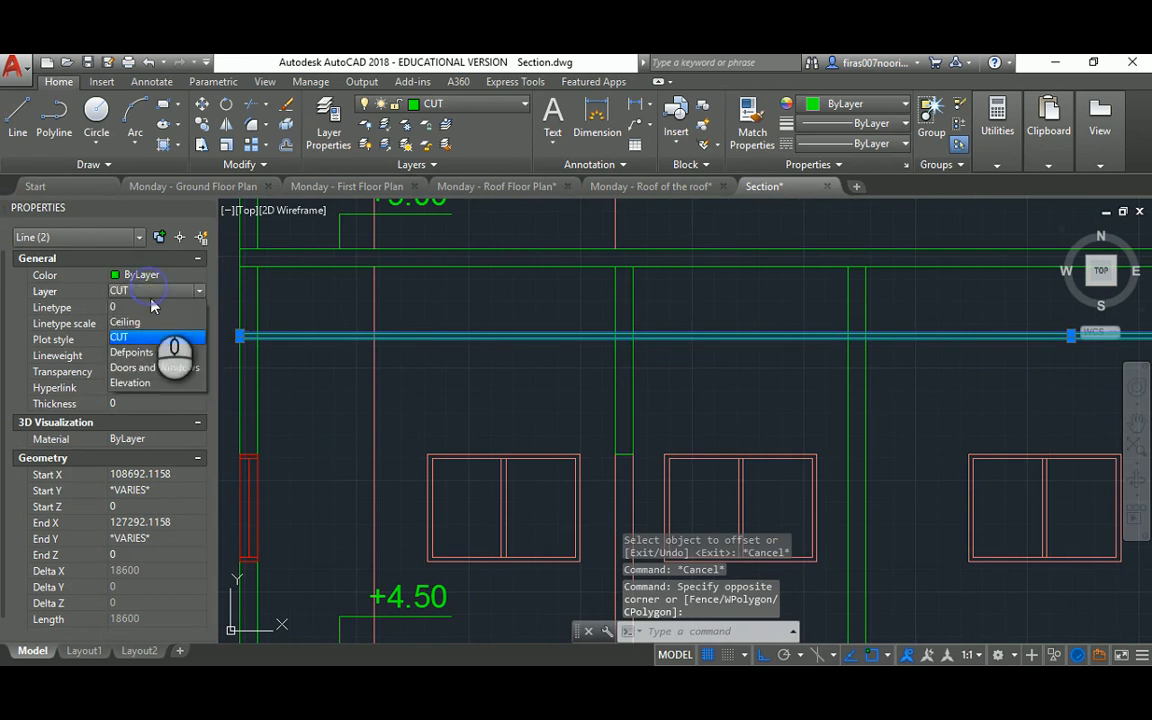
left_click(130, 319)
Step: Trim the upper-floor ceiling lines where they run inside the left and right outer walls
middle_click_drag(278, 348, 424, 368)
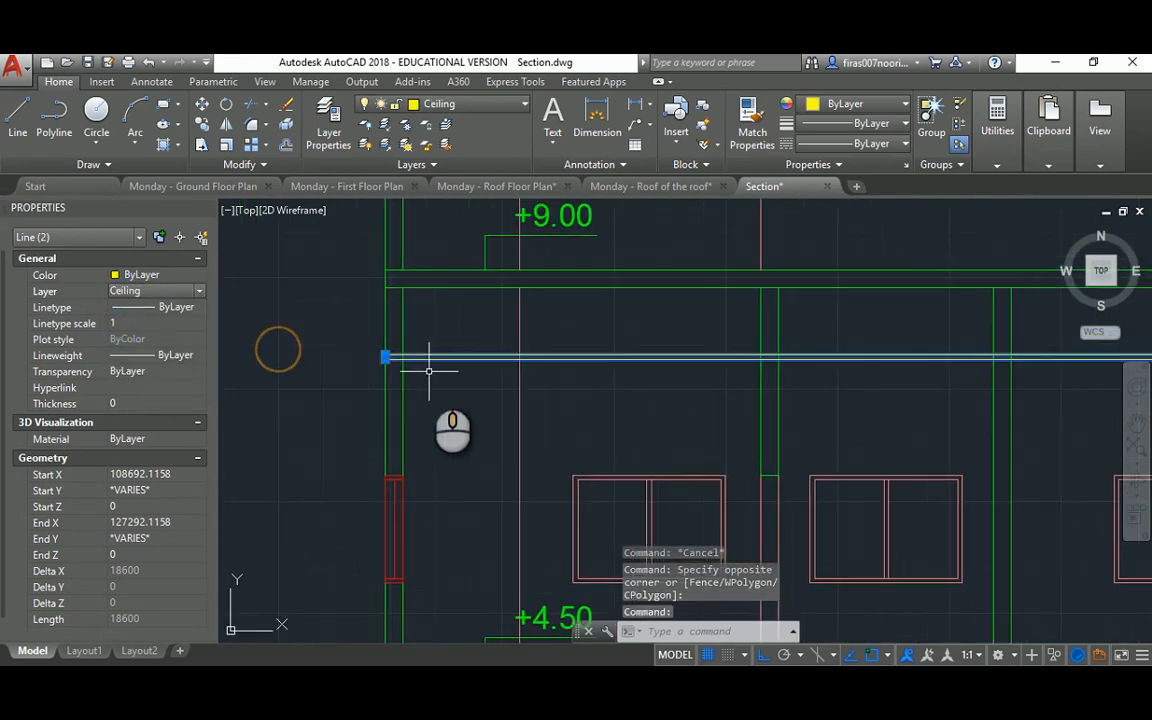
key("Escape")
type("tr")
key("Return")
key("Return")
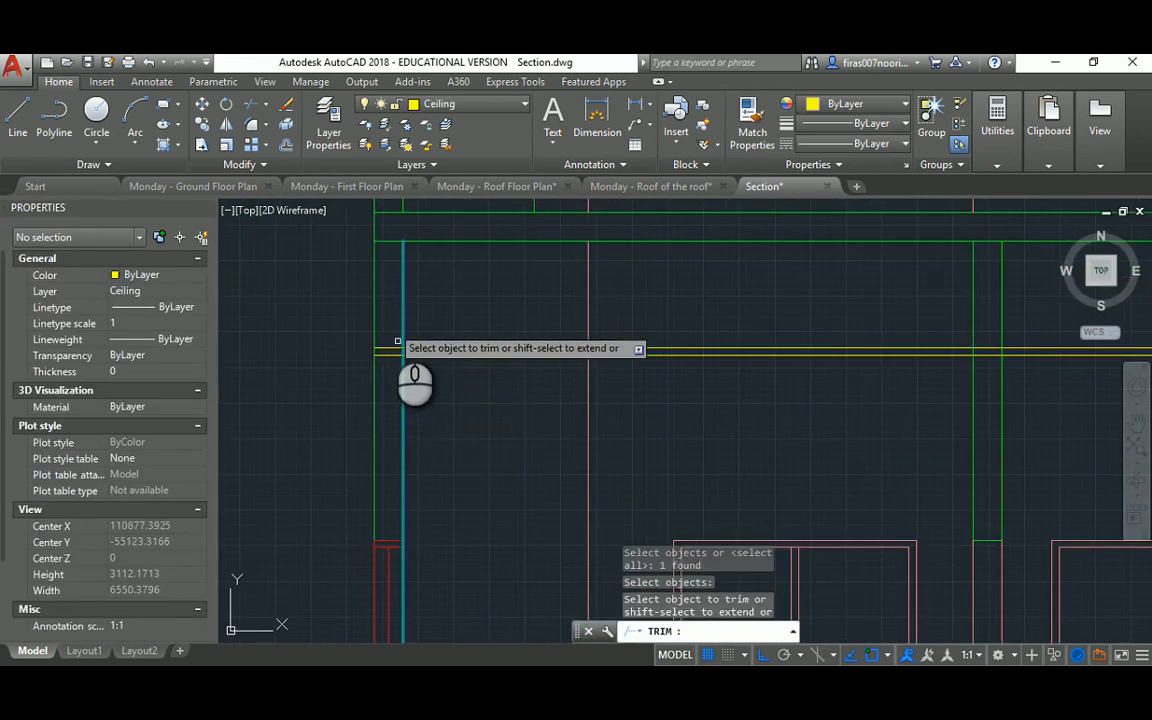
left_click(391, 339)
left_click(388, 358)
scroll(388, 358, "down", 3)
scroll(873, 391, "up", 8)
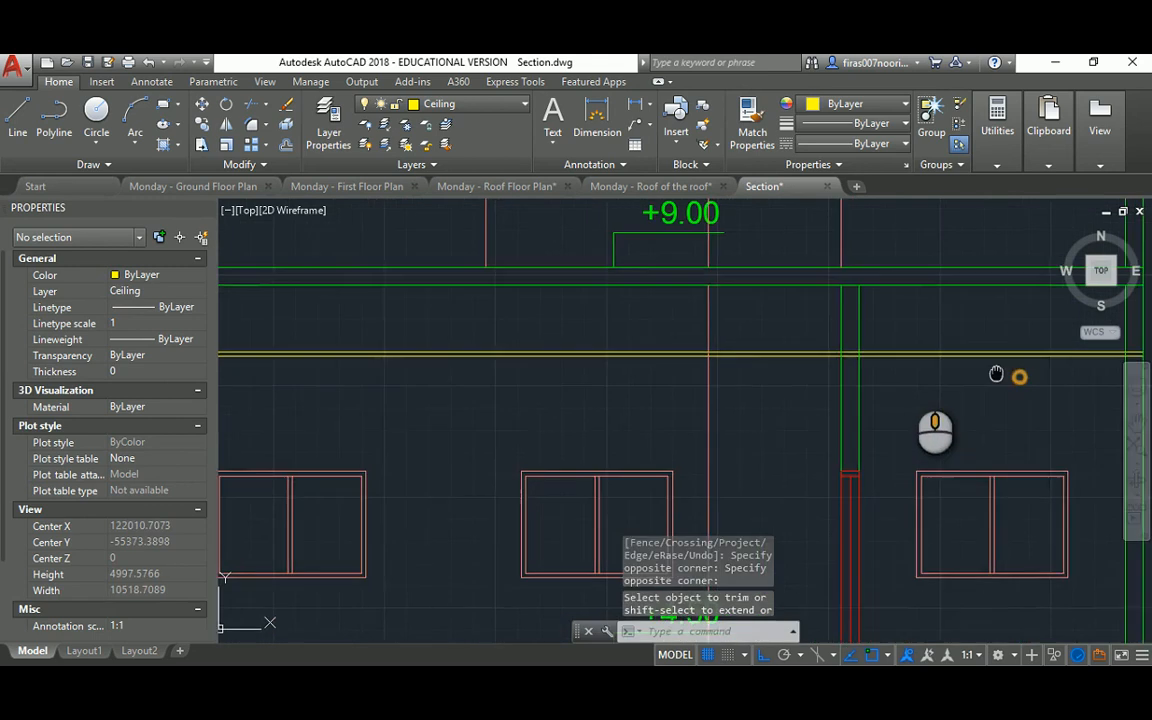
left_click(813, 309)
left_click(797, 363)
scroll(797, 364, "down", 4)
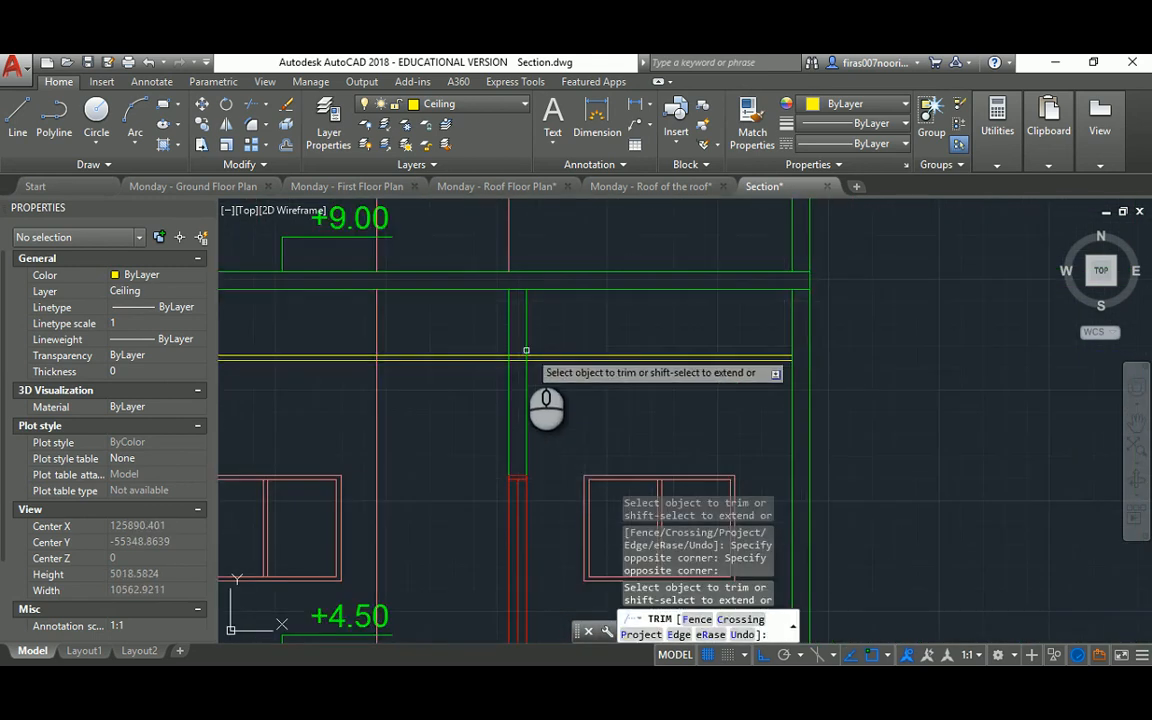
Step: Trim the ceiling lines inside the interior wall above the red door and inside the middle interior wall
scroll(527, 351, "up", 4)
left_click(511, 340)
left_click(496, 404)
scroll(494, 406, "down", 2)
middle_click_drag(339, 355, 684, 335)
middle_click_drag(506, 368, 753, 363)
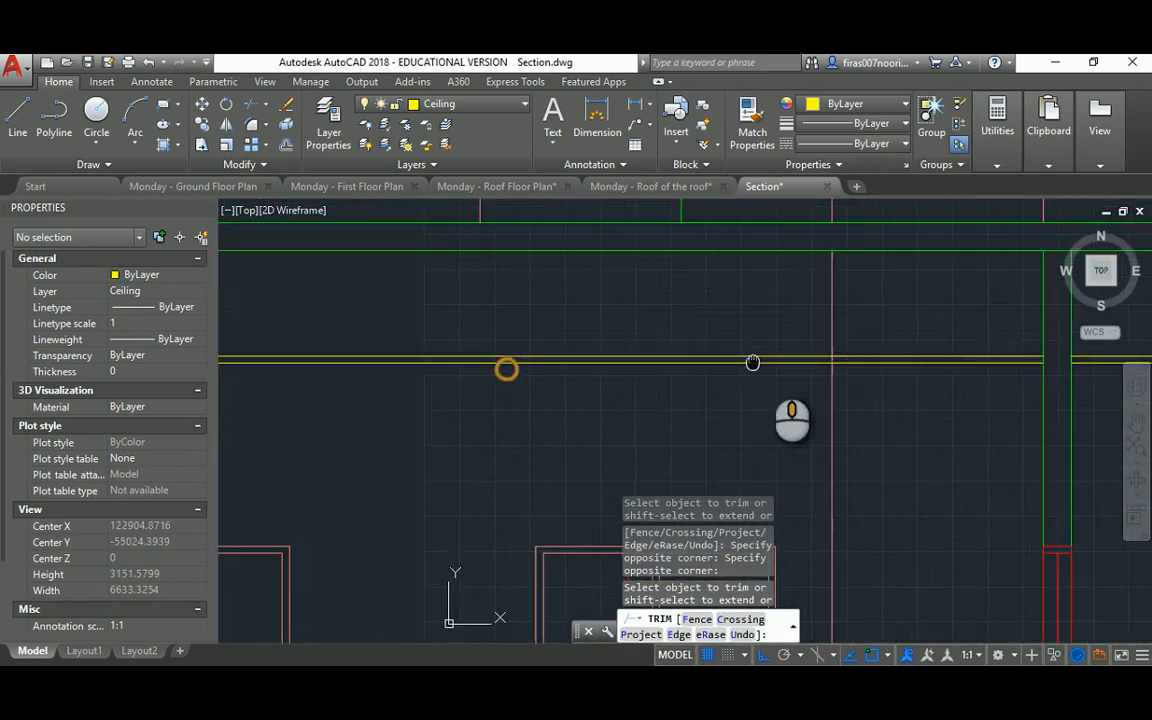
middle_click_drag(481, 340, 903, 336)
left_click(327, 332)
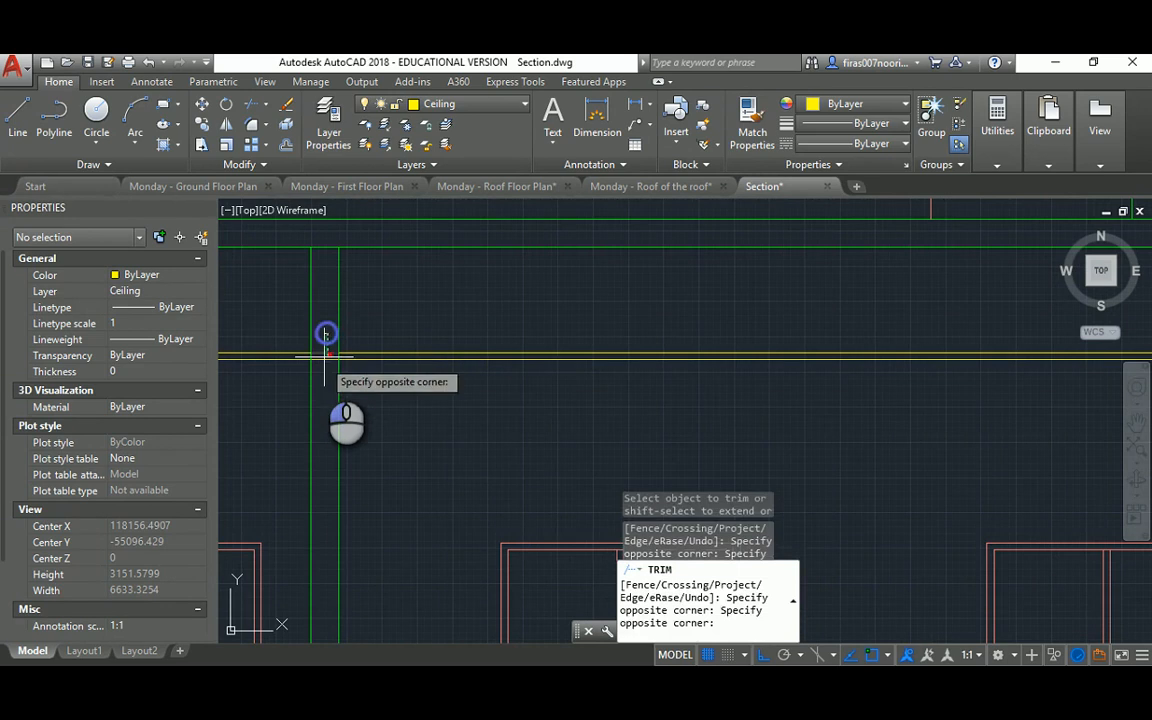
left_click(322, 373)
scroll(486, 368, "down", 4)
key("Escape")
Step: Trim the ceiling lines inside the leftmost interior wall of the upper floor
middle_click_drag(391, 375, 617, 366)
scroll(487, 372, "up", 4)
scroll(487, 372, "up", 2)
key("Escape")
key("Escape")
key("space")
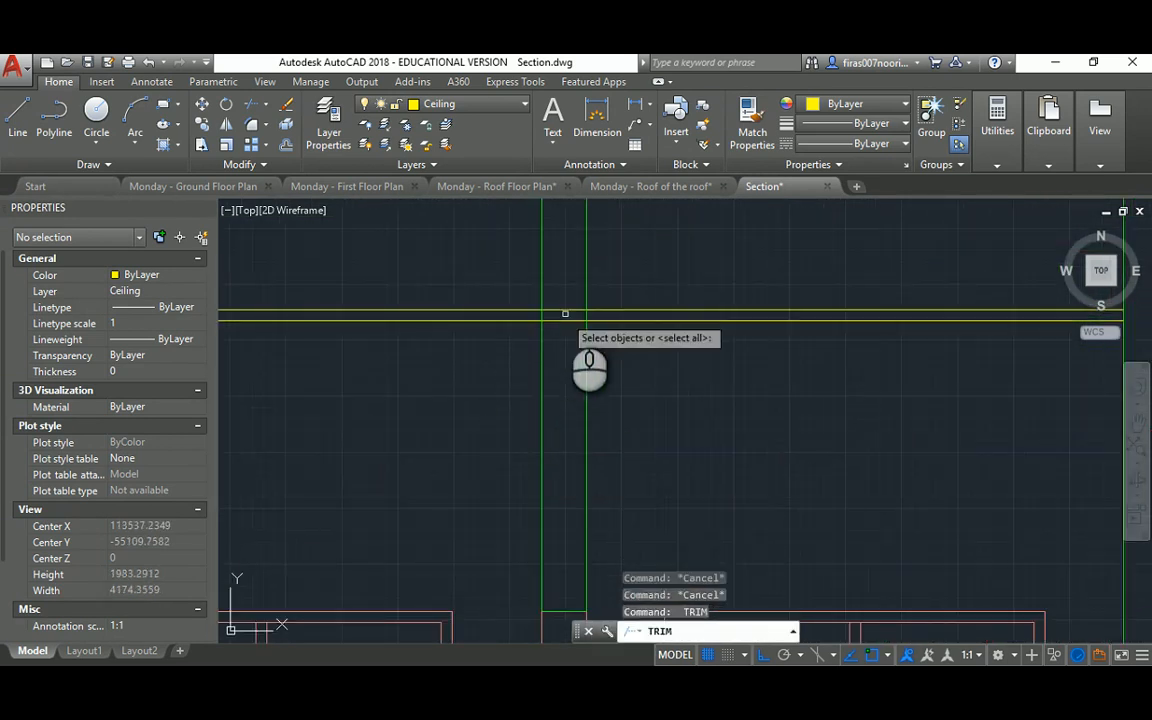
key("space")
left_click(565, 291)
left_click(563, 346)
scroll(583, 351, "down", 8)
key("Escape")
key("Escape")
key("Escape")
Step: Copy all the upper-floor ceiling line segments 4500 units straight down to the ground floor
type("co")
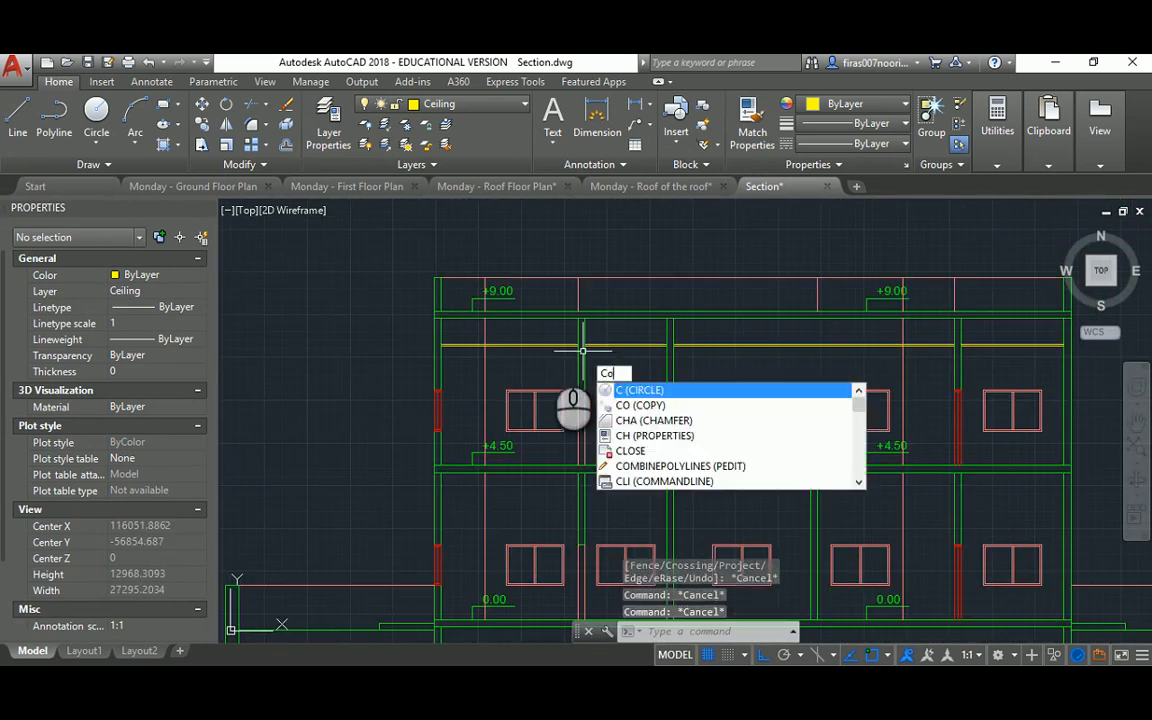
key("space")
scroll(529, 343, "up", 4)
left_click(527, 321)
left_click(507, 361)
left_click(742, 337)
left_click(709, 377)
middle_click_drag(878, 380, 520, 380)
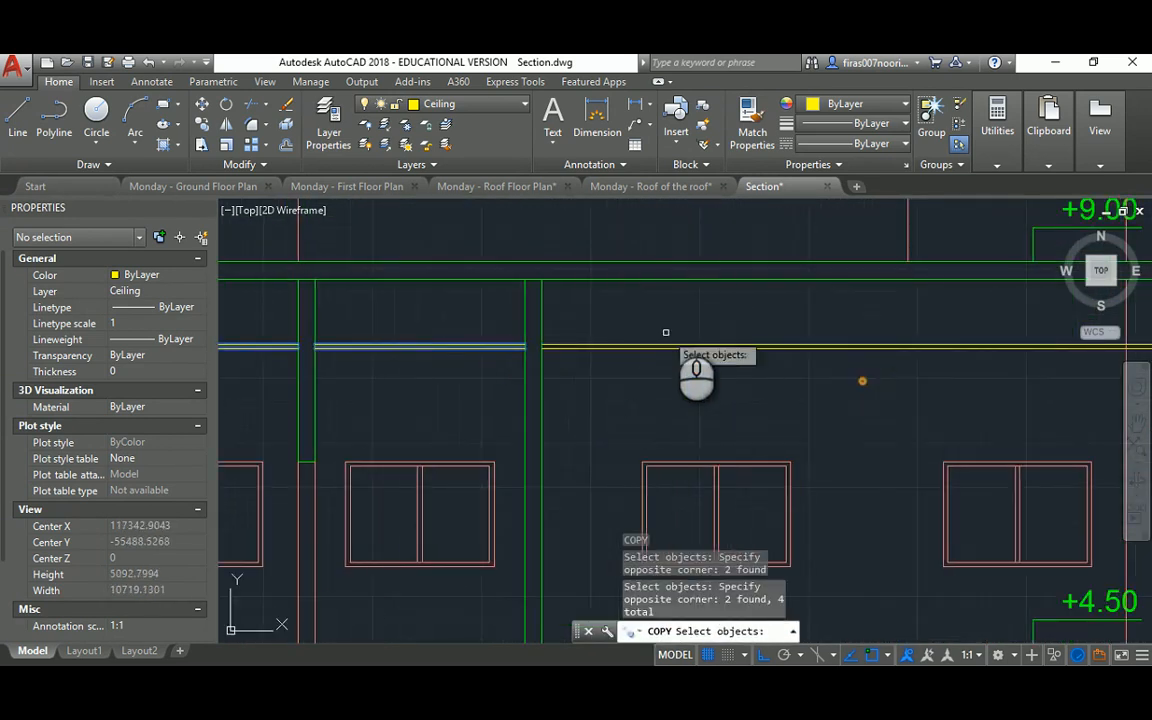
left_click(671, 319)
left_click(629, 379)
middle_click_drag(807, 380, 497, 381)
scroll(497, 381, "down", 4)
scroll(746, 375, "up", 2)
left_click(748, 337)
left_click(734, 368)
key("space")
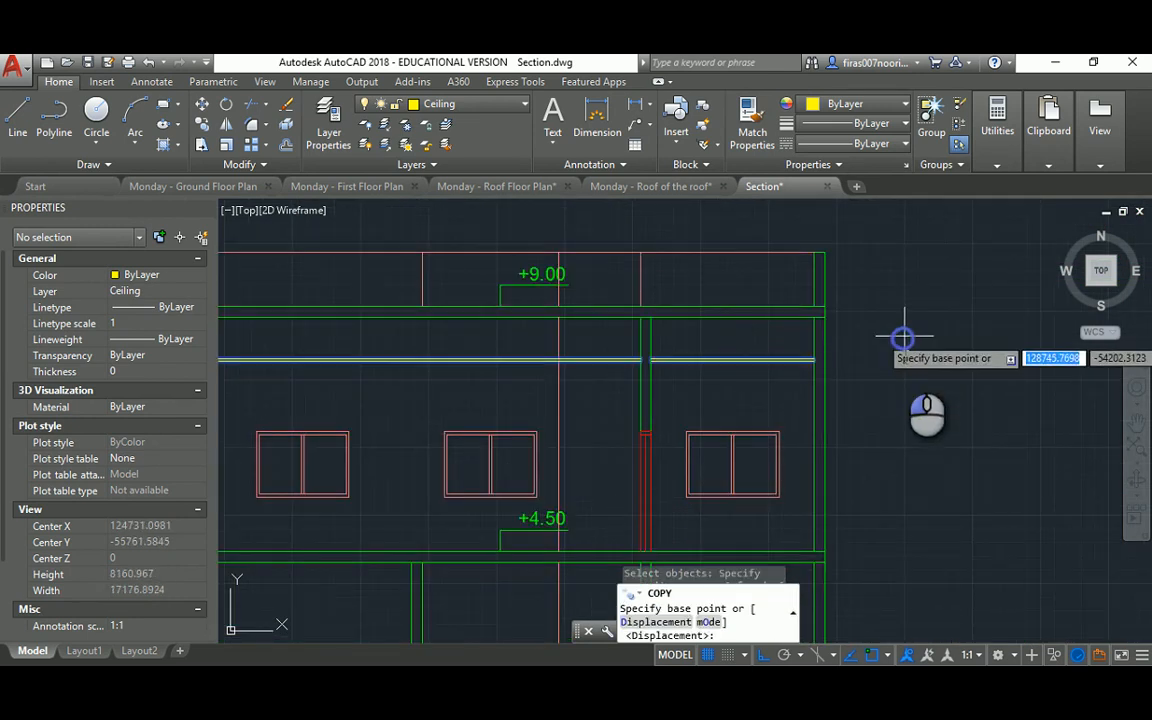
left_click(902, 336)
type("4500")
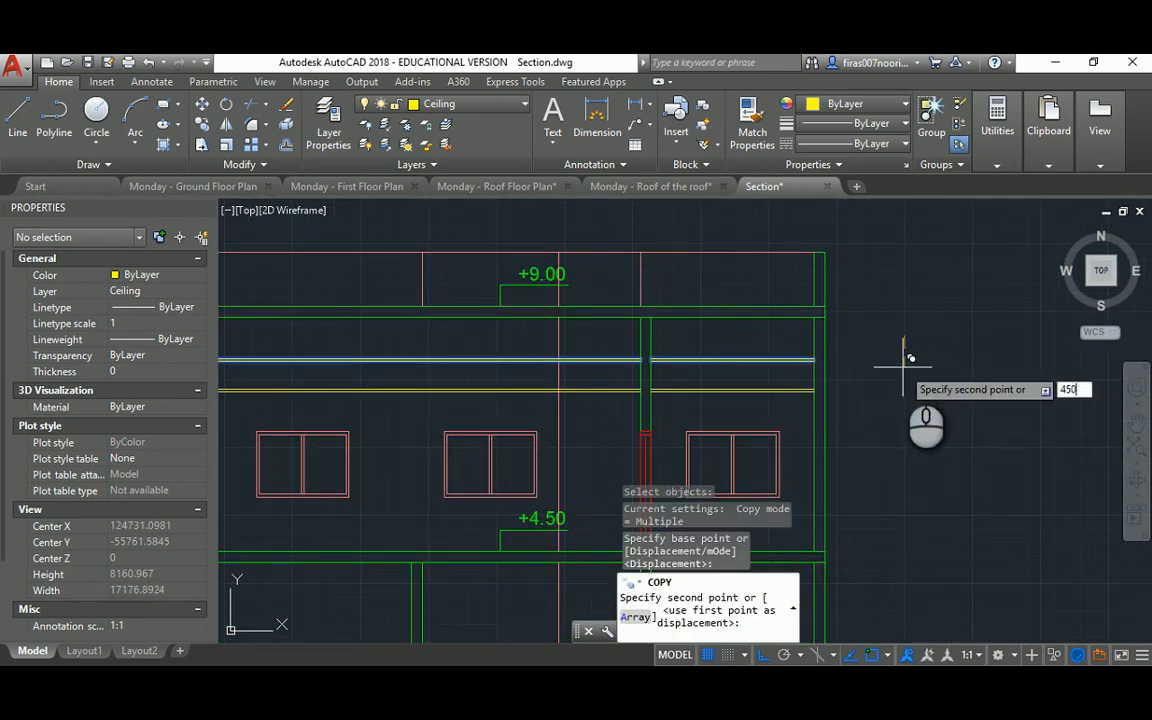
key("space")
scroll(903, 366, "down", 3)
key("Escape")
Step: Examine the ceiling lines on both floors and the section as a whole
scroll(693, 429, "up", 4)
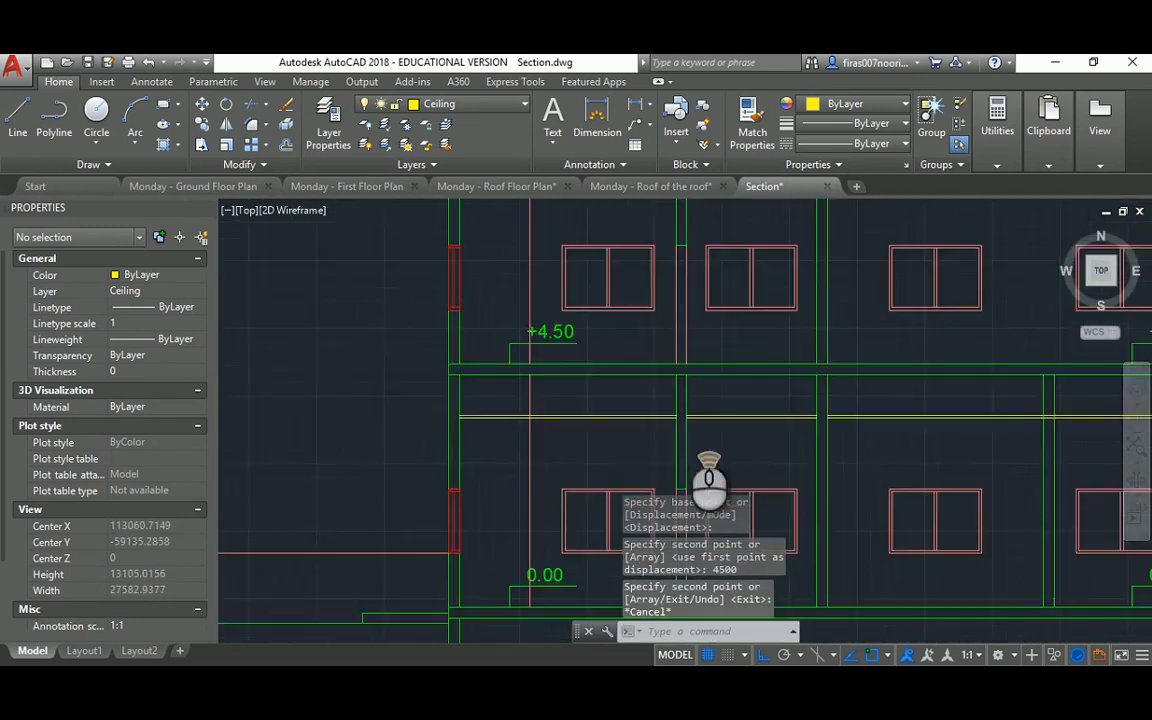
scroll(630, 374, "down", 2)
middle_click_drag(640, 403, 561, 401)
scroll(630, 345, "down", 2)
scroll(604, 342, "up", 4)
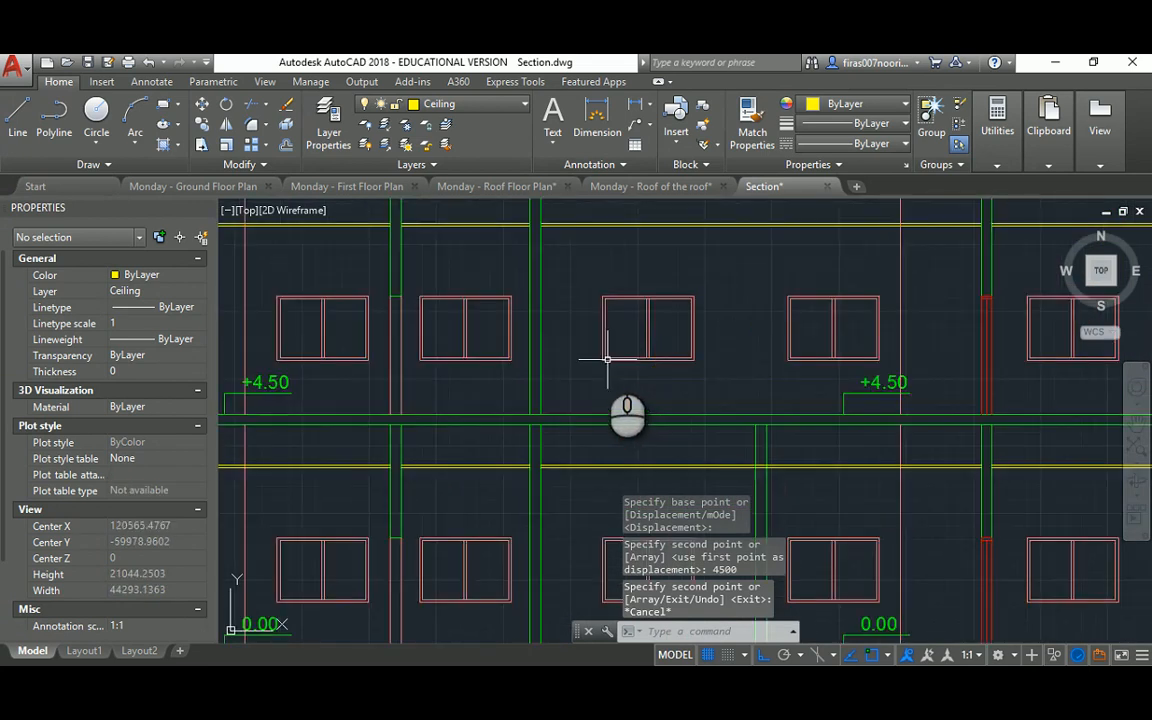
middle_click_drag(538, 267, 543, 372)
scroll(543, 372, "down", 2)
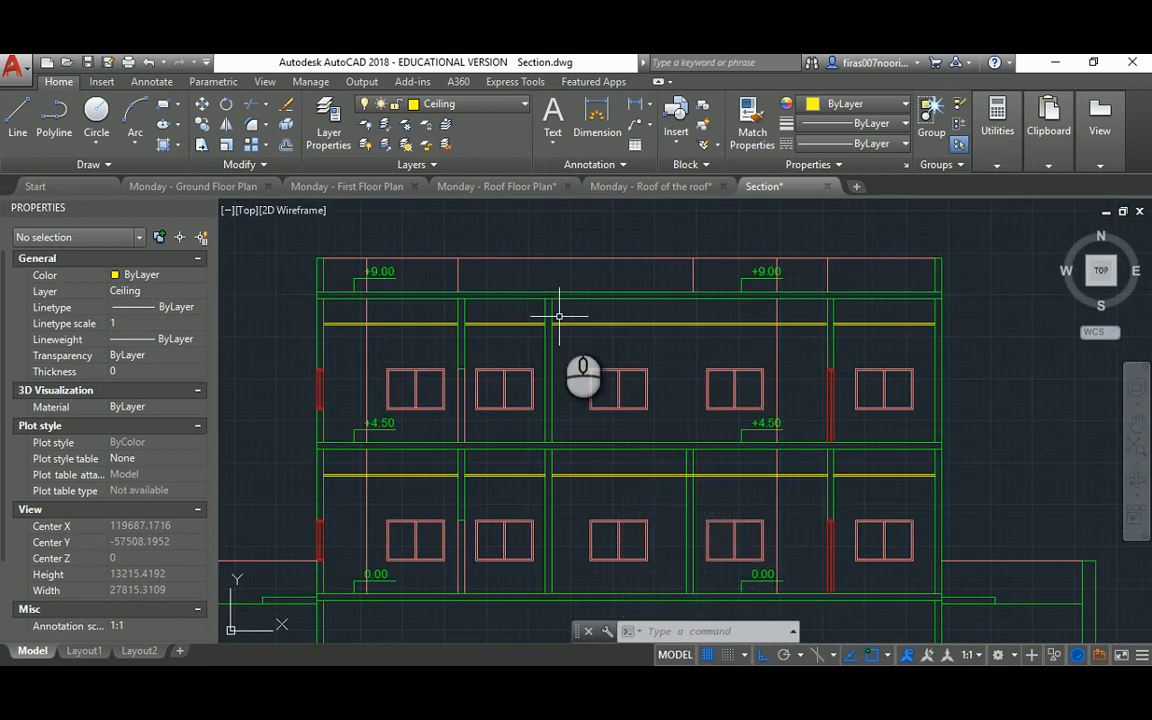
scroll(559, 316, "down", 8)
middle_click_drag(526, 316, 518, 440)
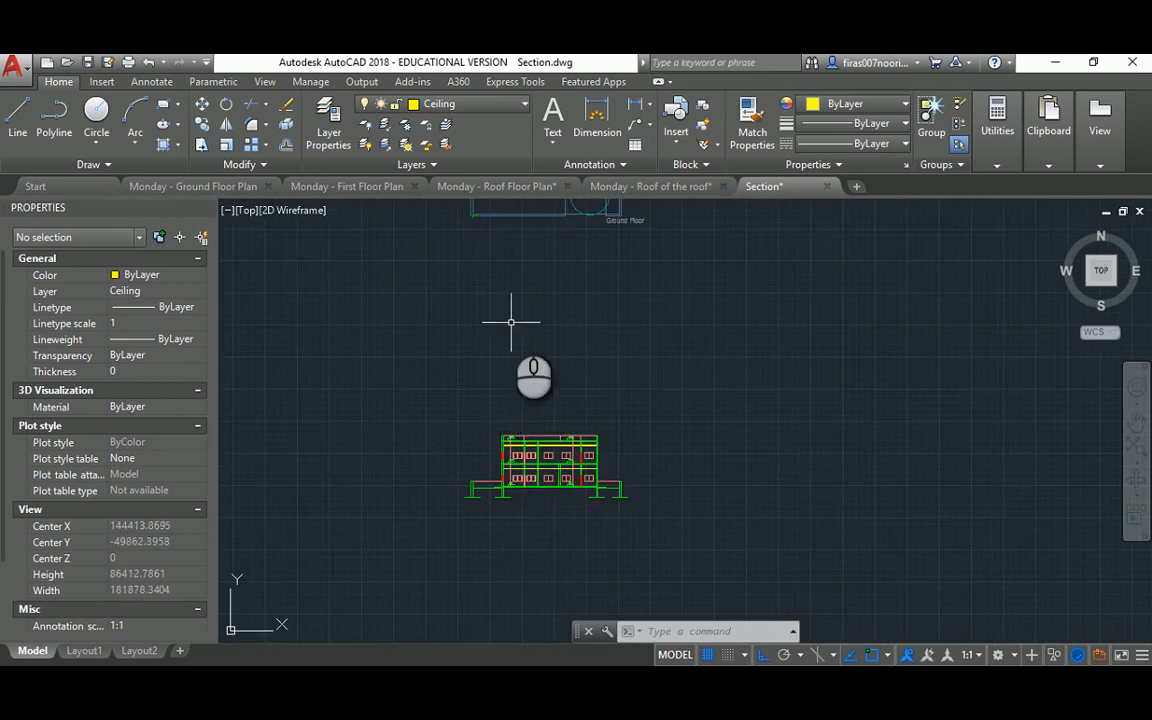
middle_click_drag(511, 322, 506, 288)
scroll(507, 441, "up", 3)
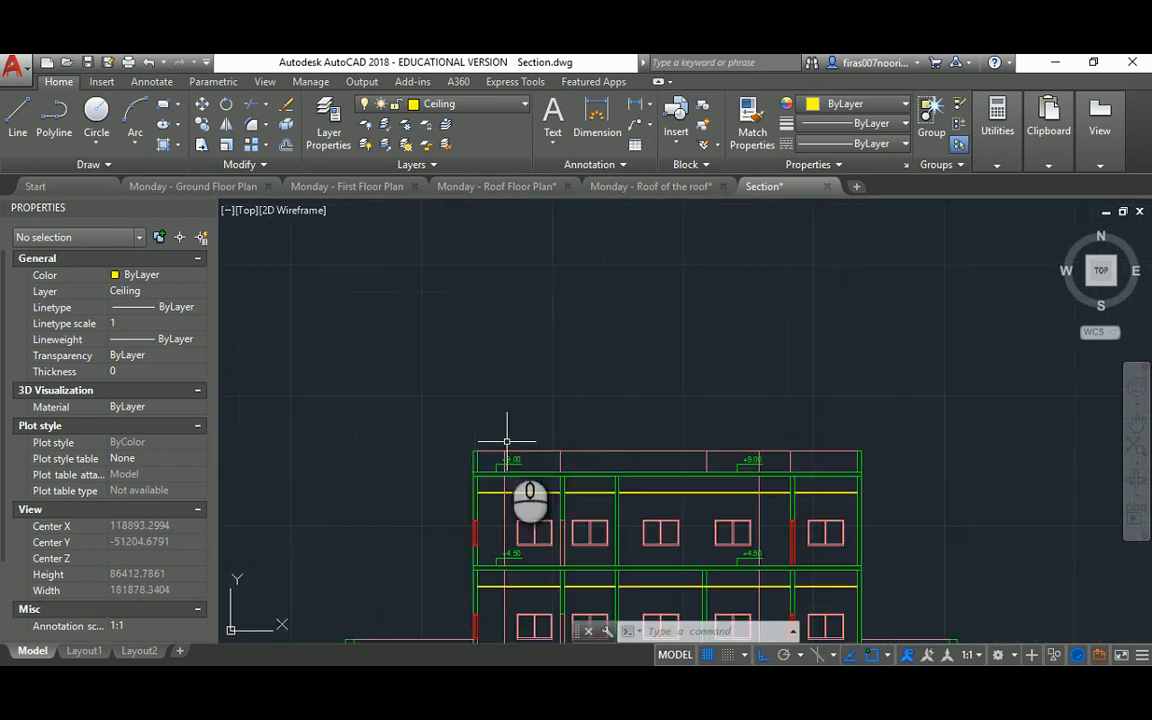
middle_click_drag(590, 505, 546, 348)
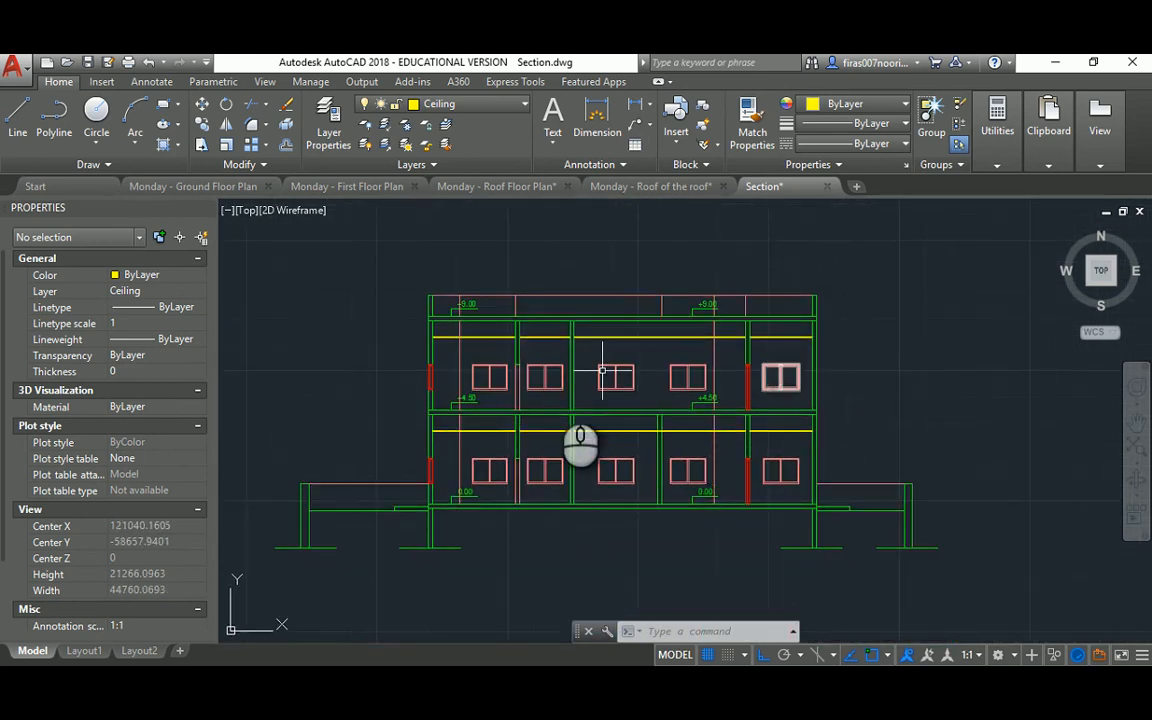
scroll(545, 410, "up", 2)
key("Escape")
key("Escape")
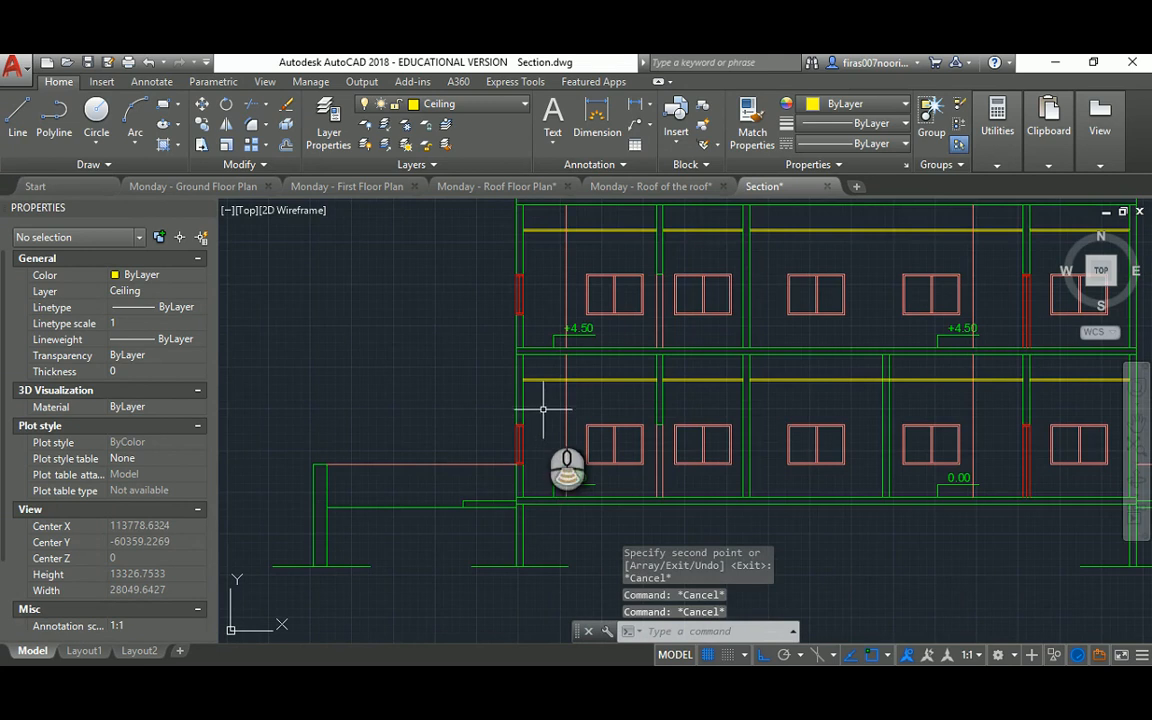
scroll(458, 501, "down", 3)
scroll(438, 508, "up", 3)
type("o")
key("Return")
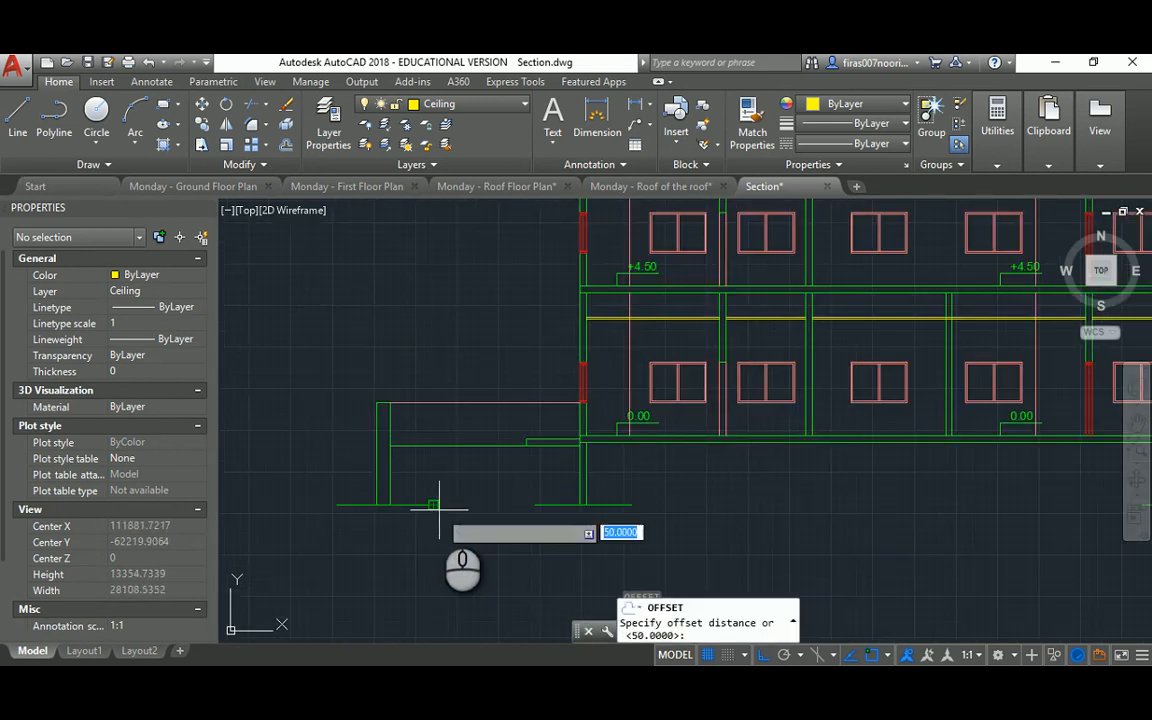
key("Escape")
Step: Draw a horizontal line below the ground floor slab, from inside the left boundary wall to beyond the right boundary wall
type("l")
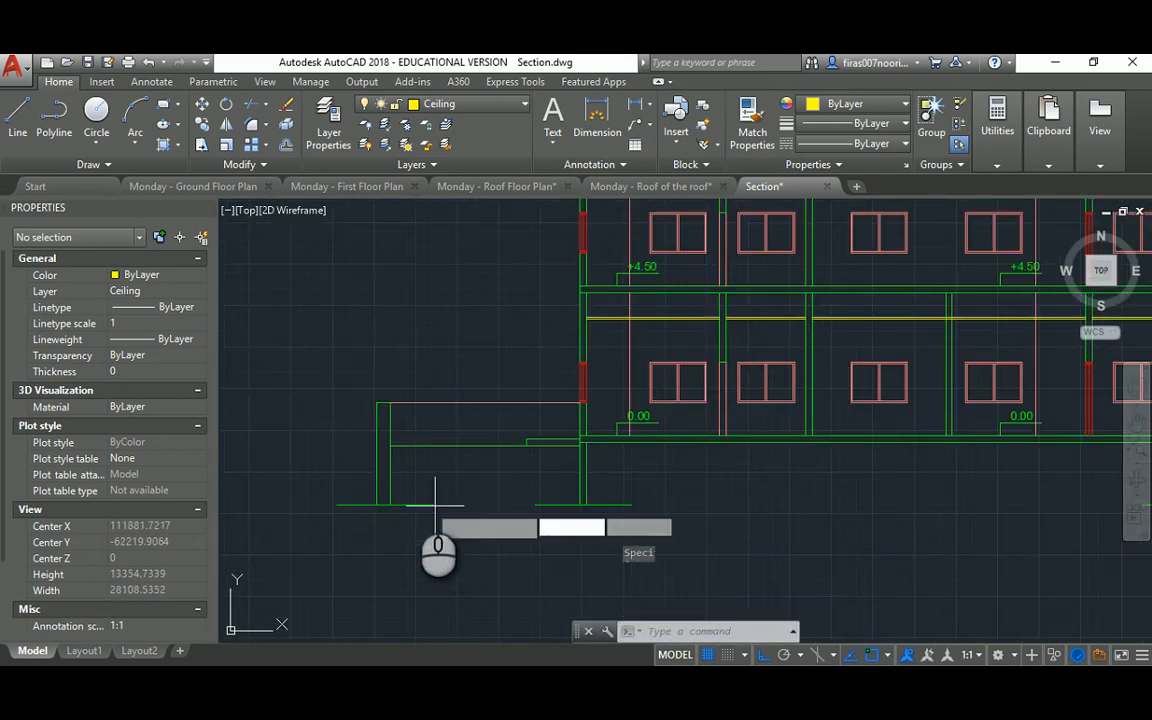
key("Return")
scroll(386, 480, "up", 3)
scroll(383, 483, "down", 3)
left_click(378, 481)
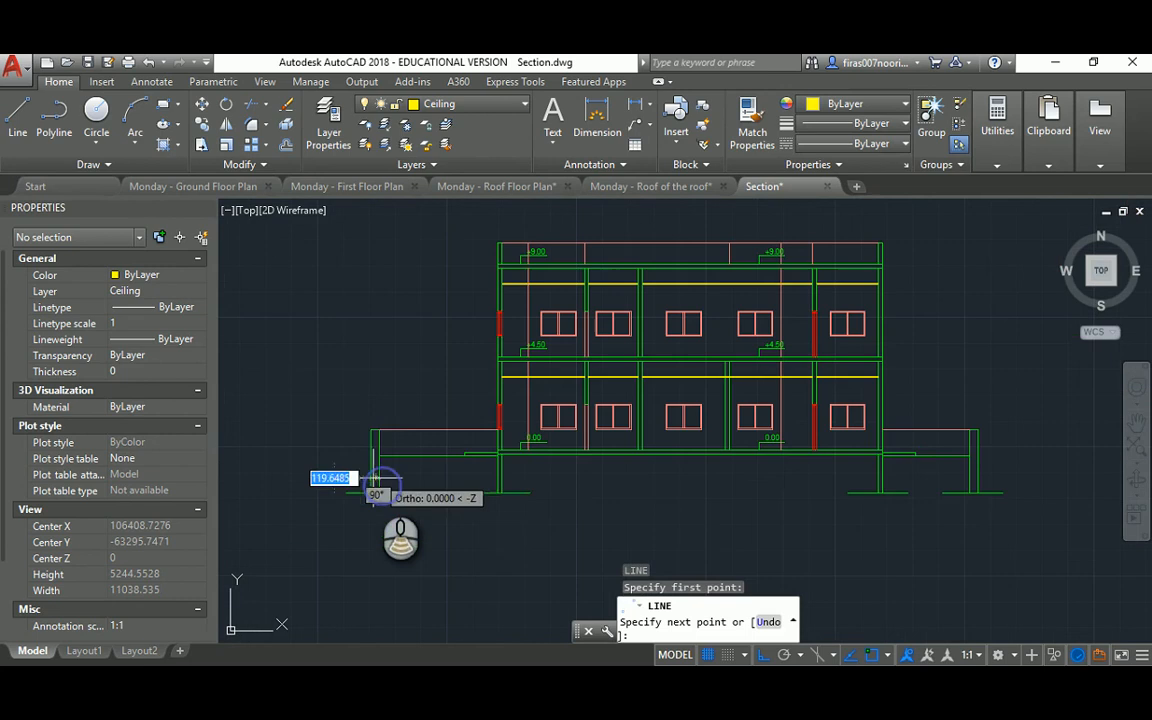
key("Escape")
key("Escape")
key("Escape")
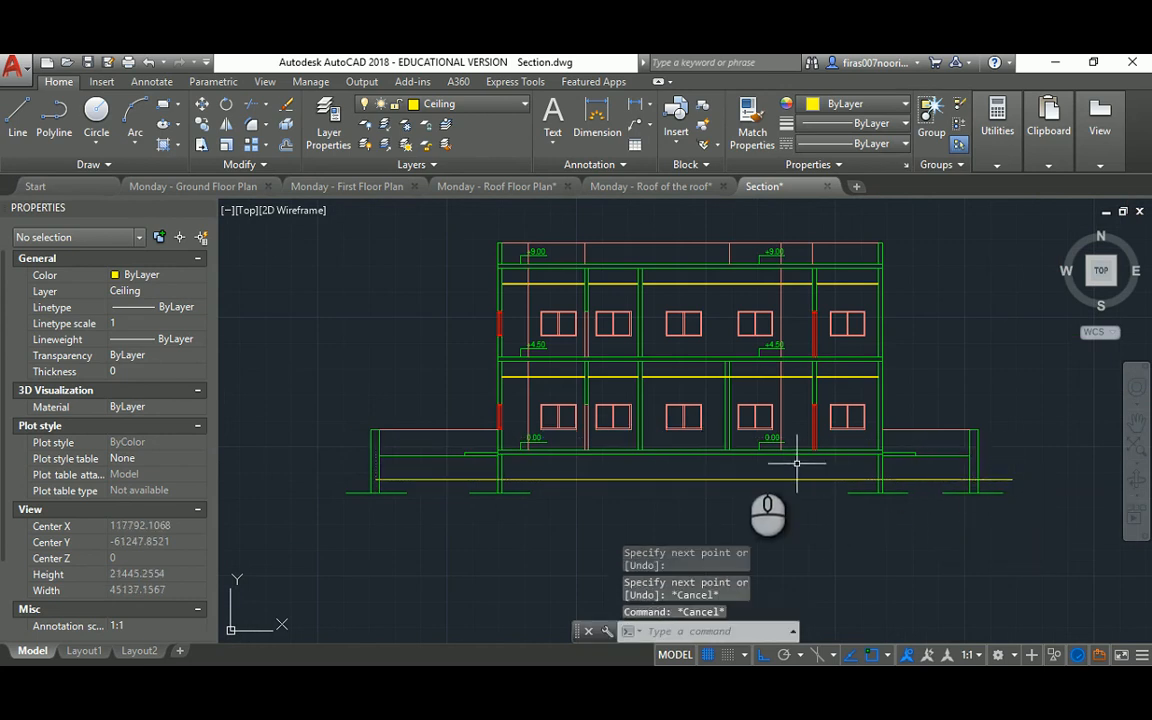
Step: Create a new layer named hatch with color 15 and make it the current layer
type("la")
key("Return")
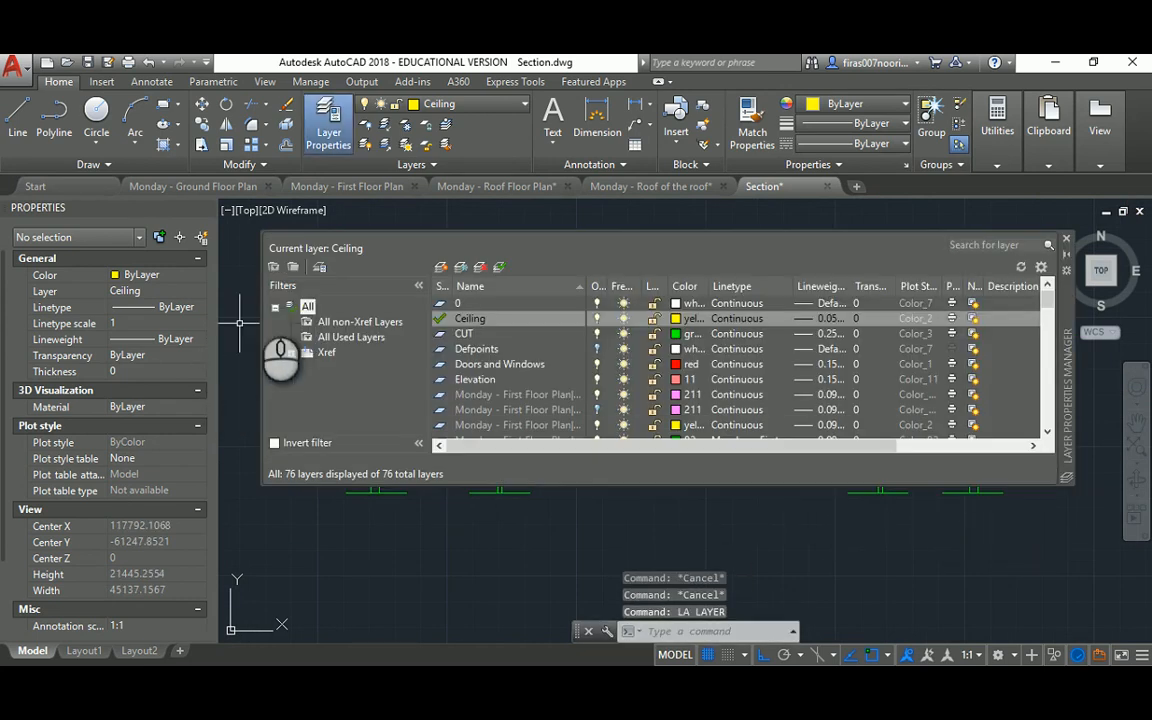
left_click(441, 267)
type("hatch")
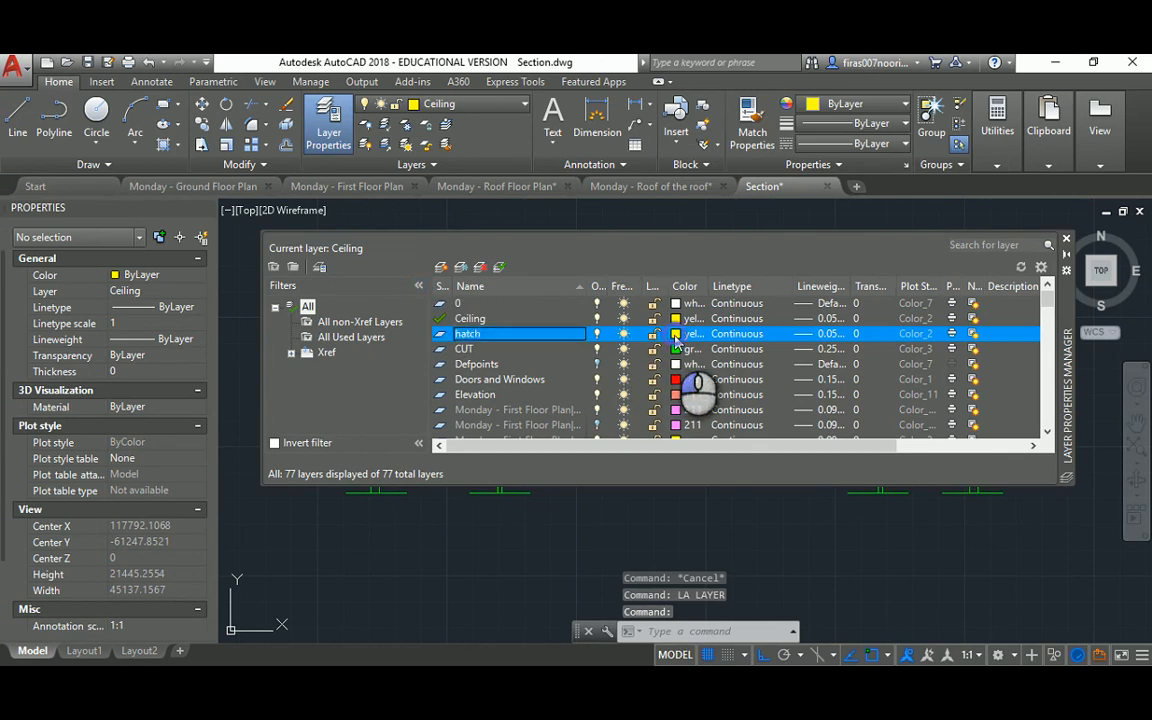
left_click(676, 334)
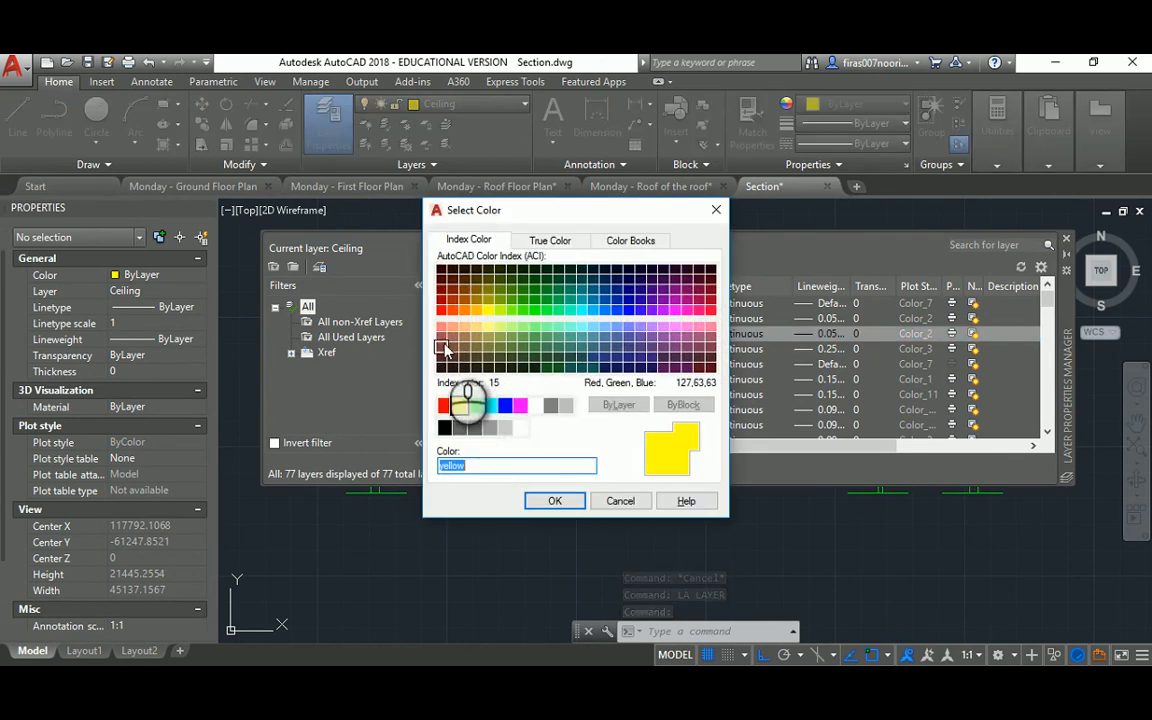
left_click(443, 348)
left_click(555, 500)
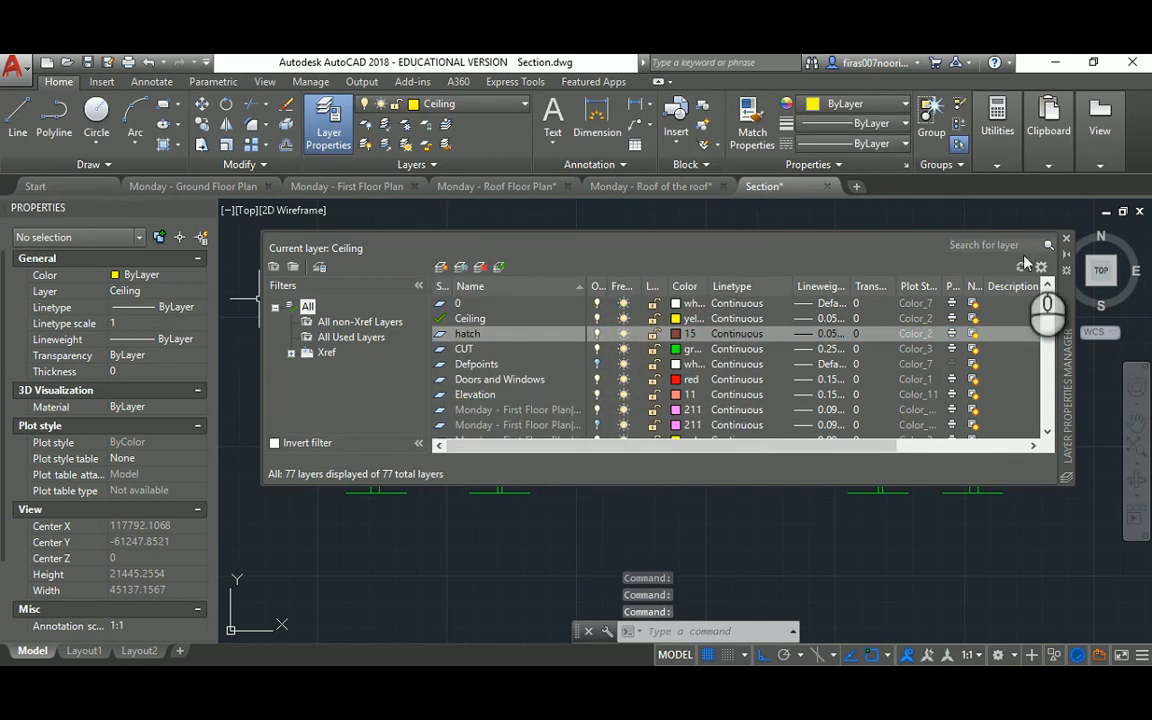
double_click(439, 334)
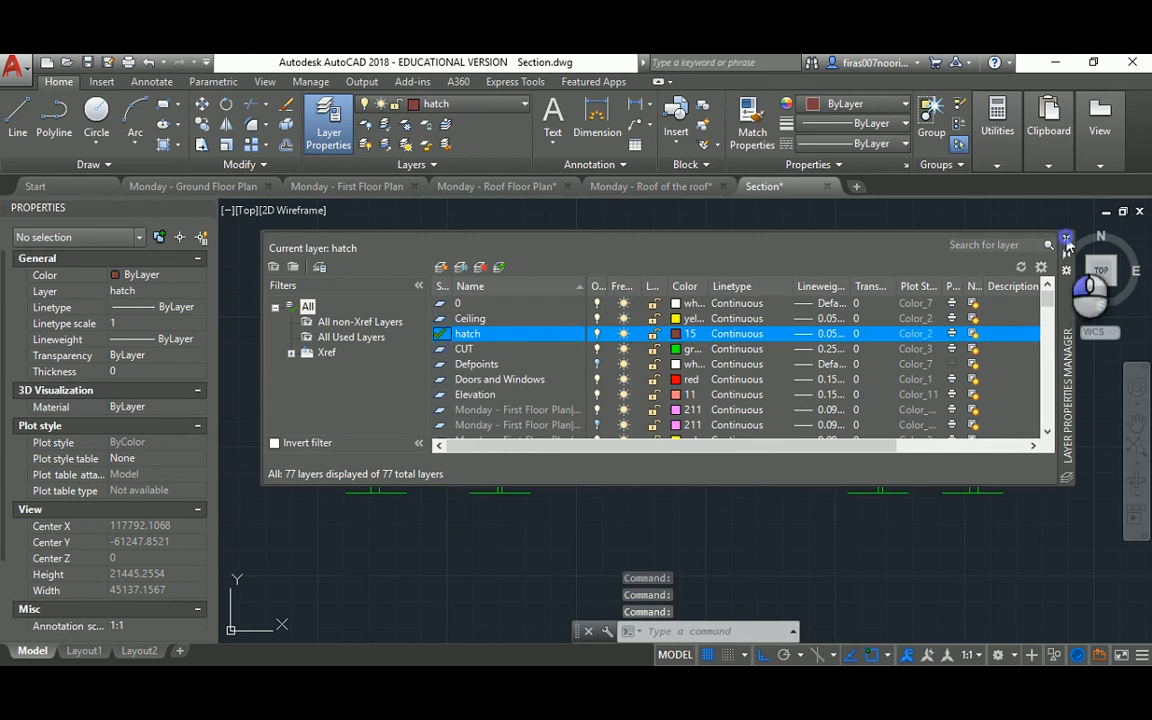
left_click(1066, 239)
Step: Start a hatch with the AR-PARQ1 pattern at angle 45 and scale 2
scroll(571, 451, "up", 2)
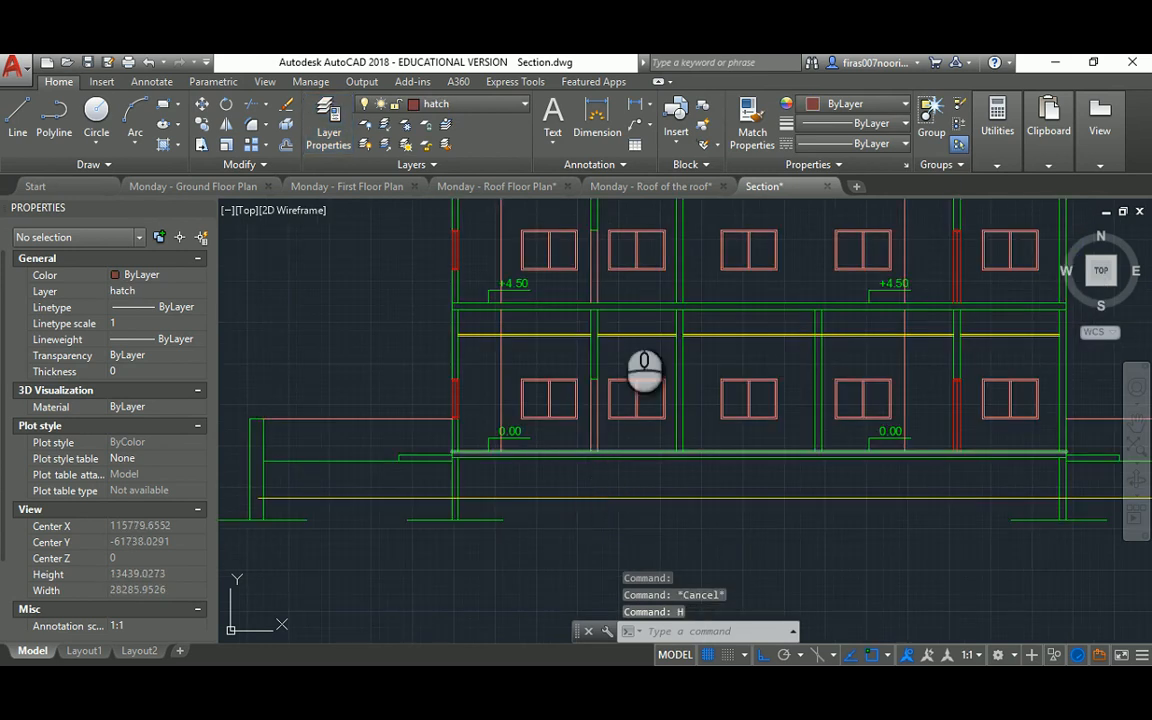
middle_click_drag(355, 227, 397, 252)
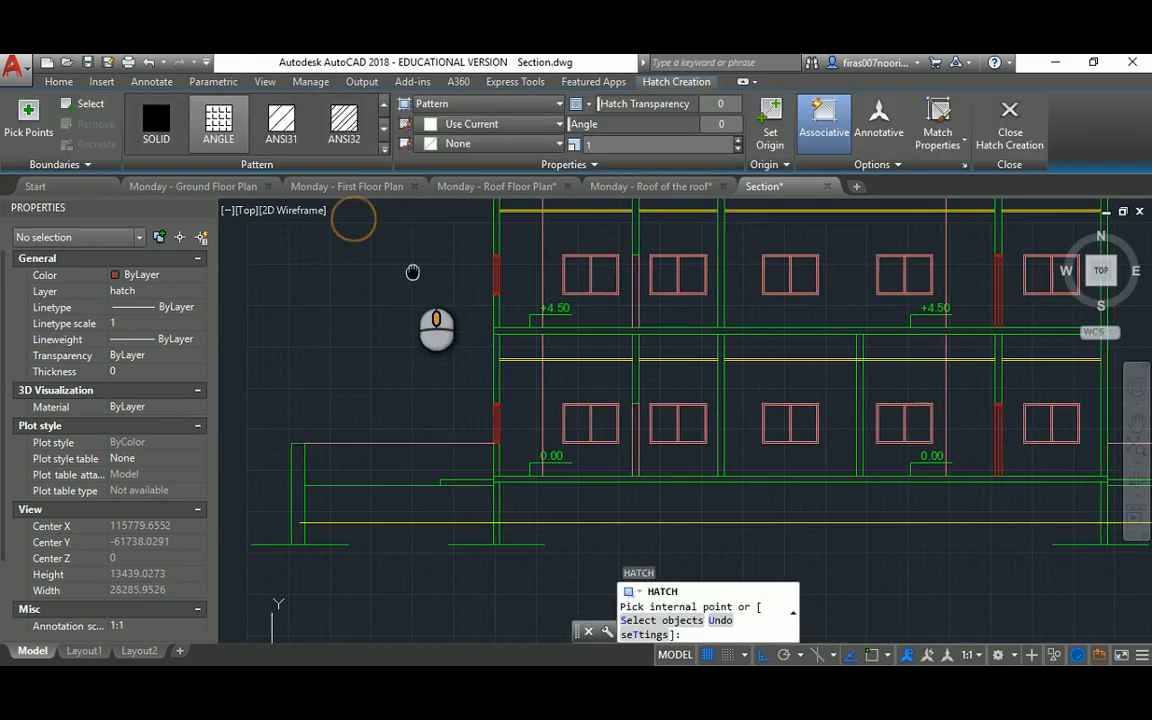
left_click(385, 148)
scroll(200, 250, "down", 2)
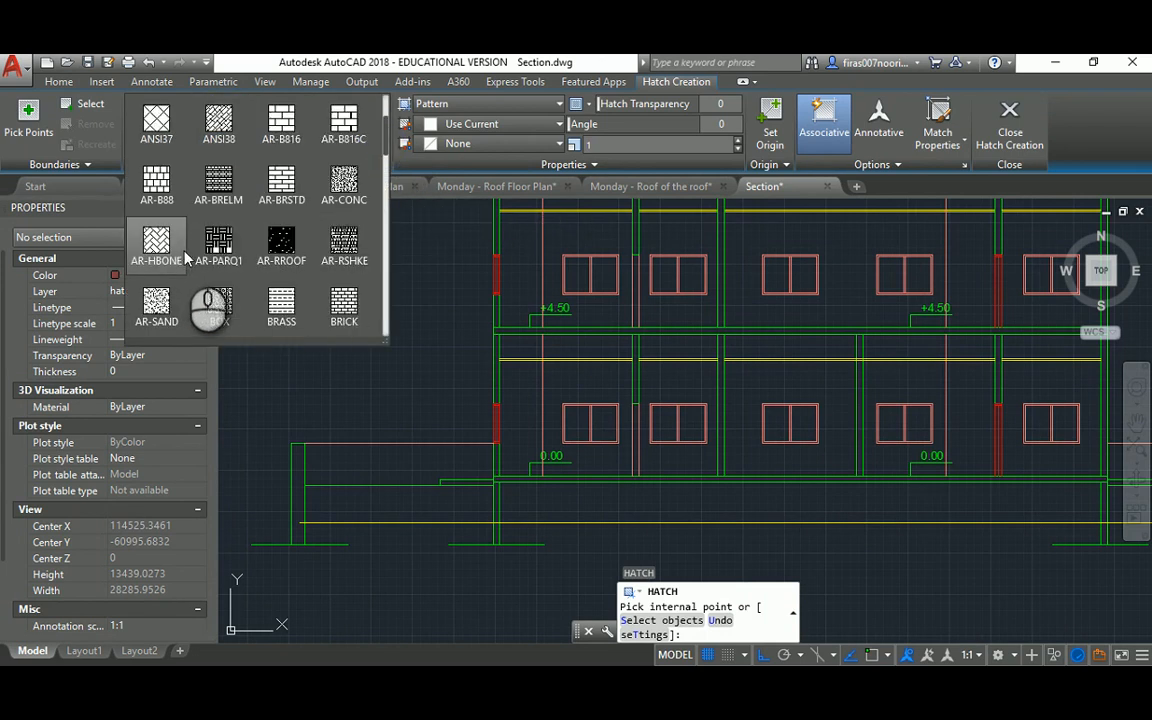
scroll(183, 256, "down", 1)
scroll(187, 262, "down", 1)
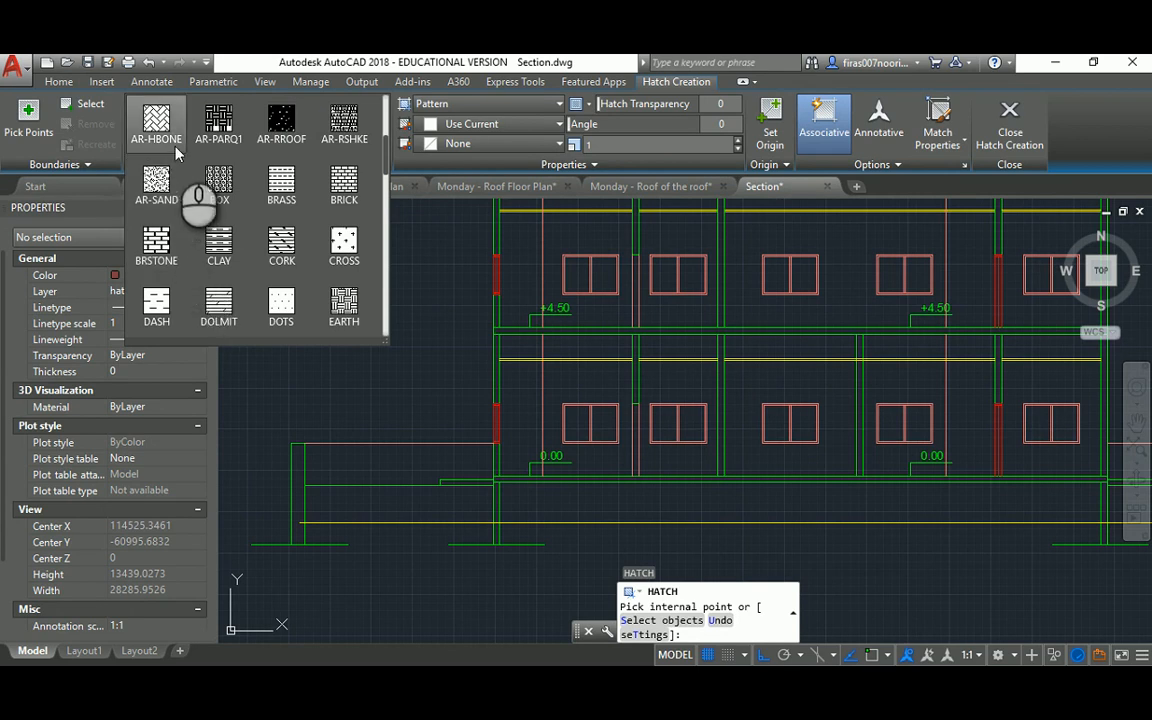
left_click(219, 120)
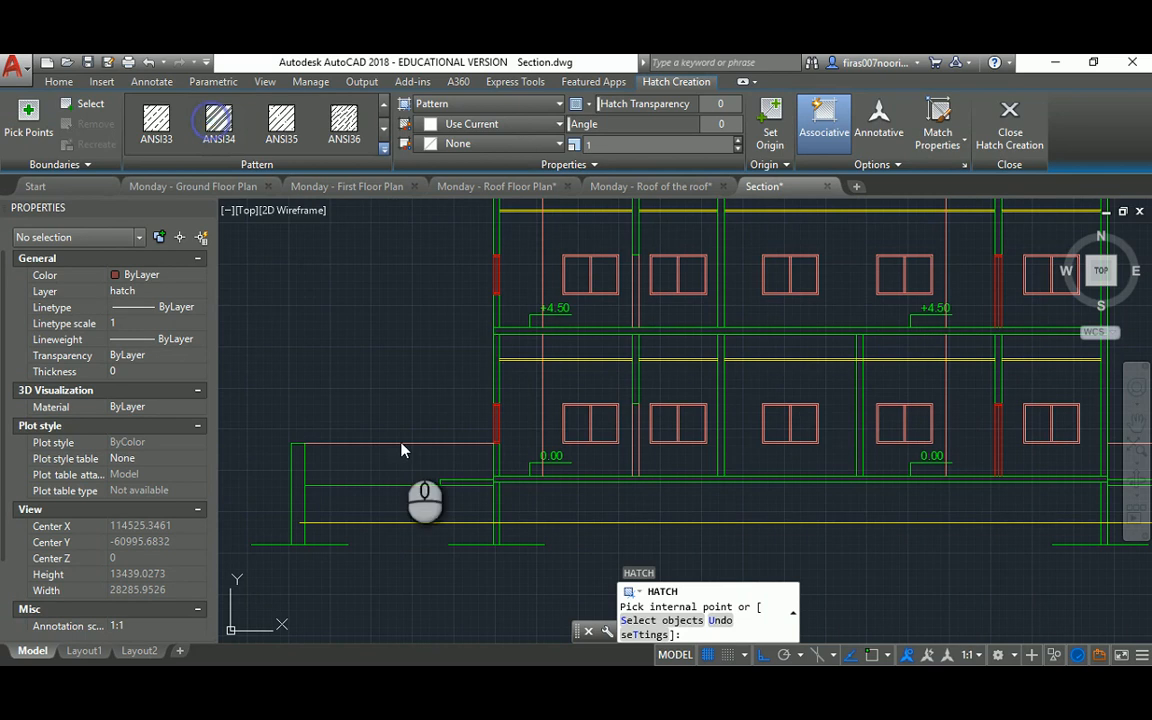
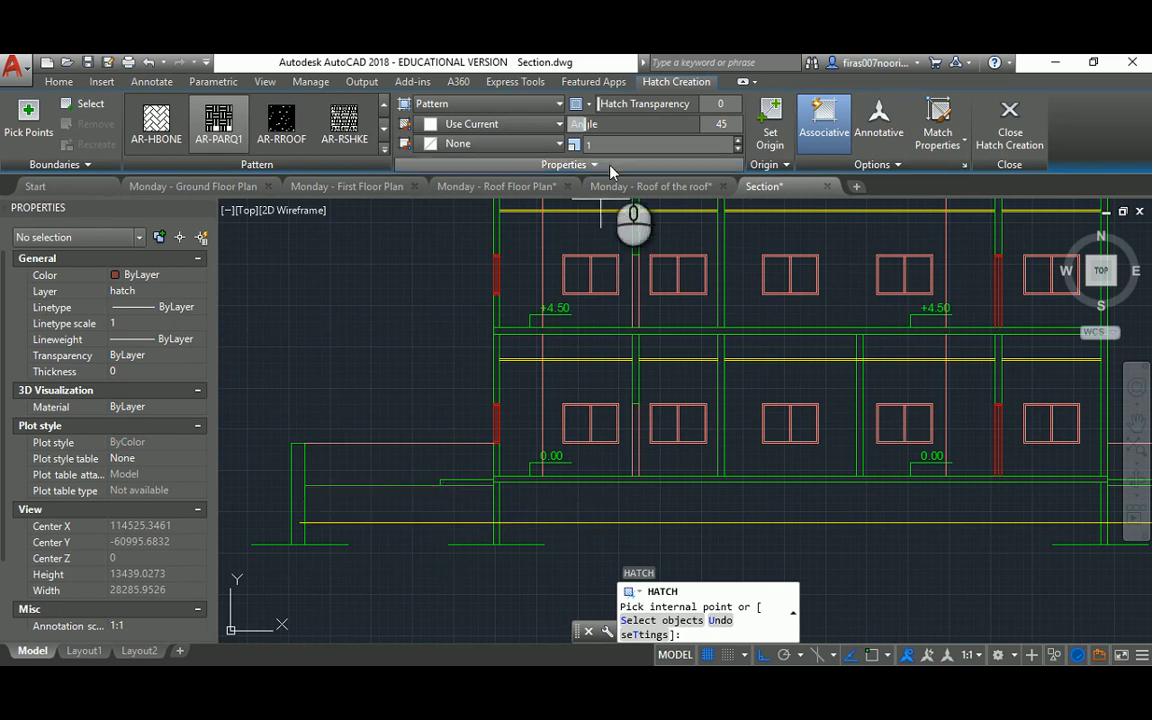
Step: Hatch the three ground areas: left yard, below the ground floor slab, and right yard up to the boundary wall
left_click(408, 505)
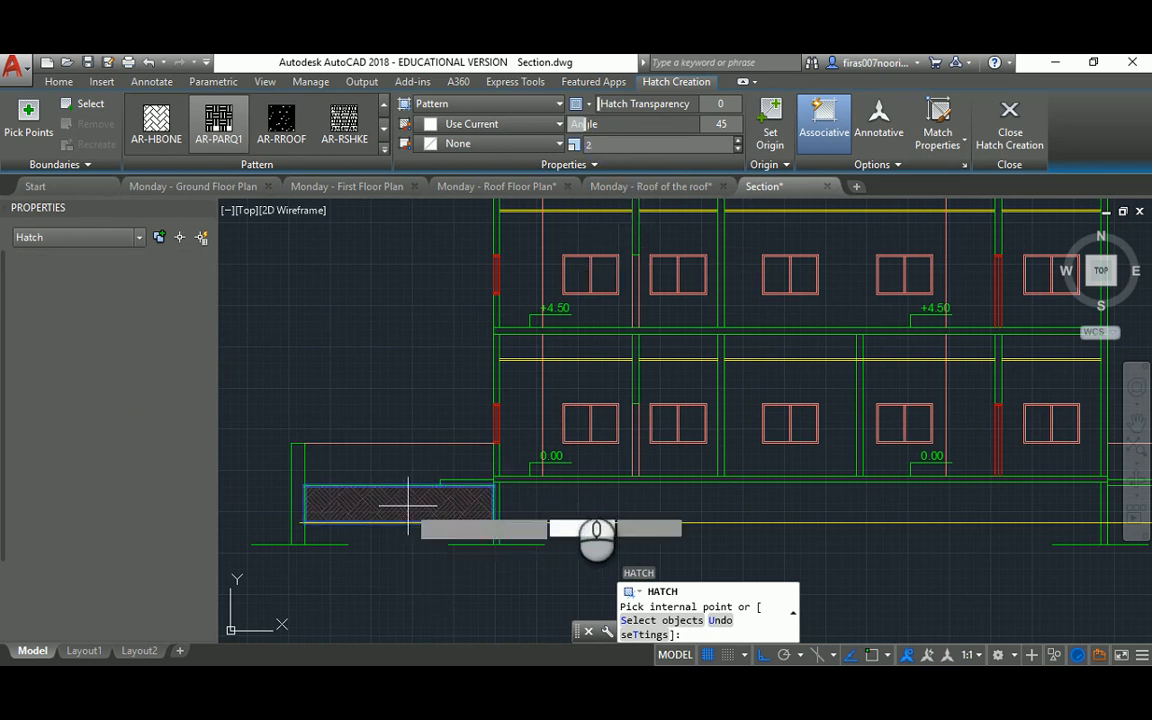
scroll(408, 505, "down", 3)
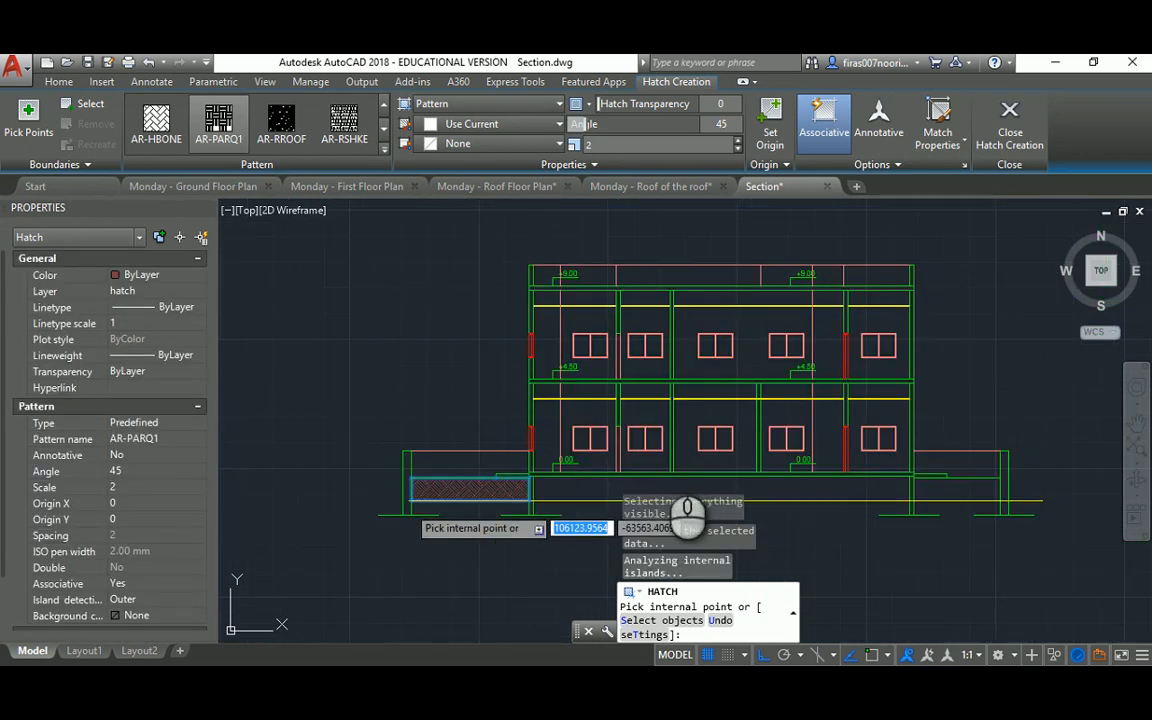
scroll(597, 486, "up", 4)
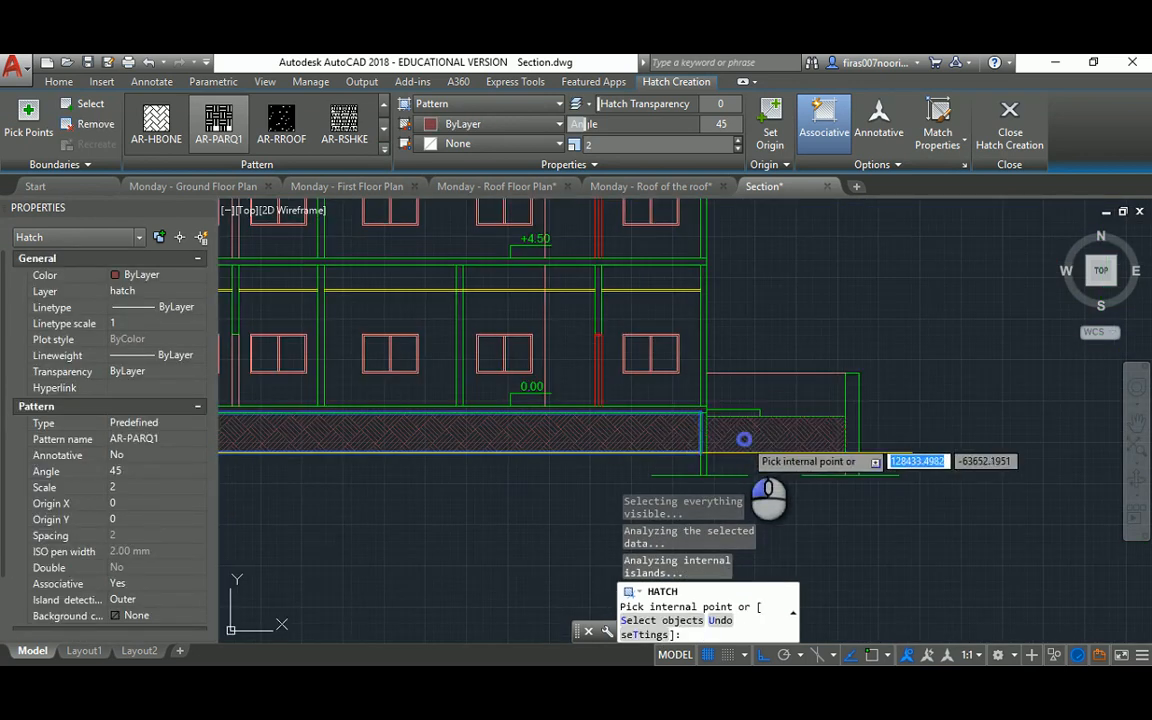
left_click(744, 438)
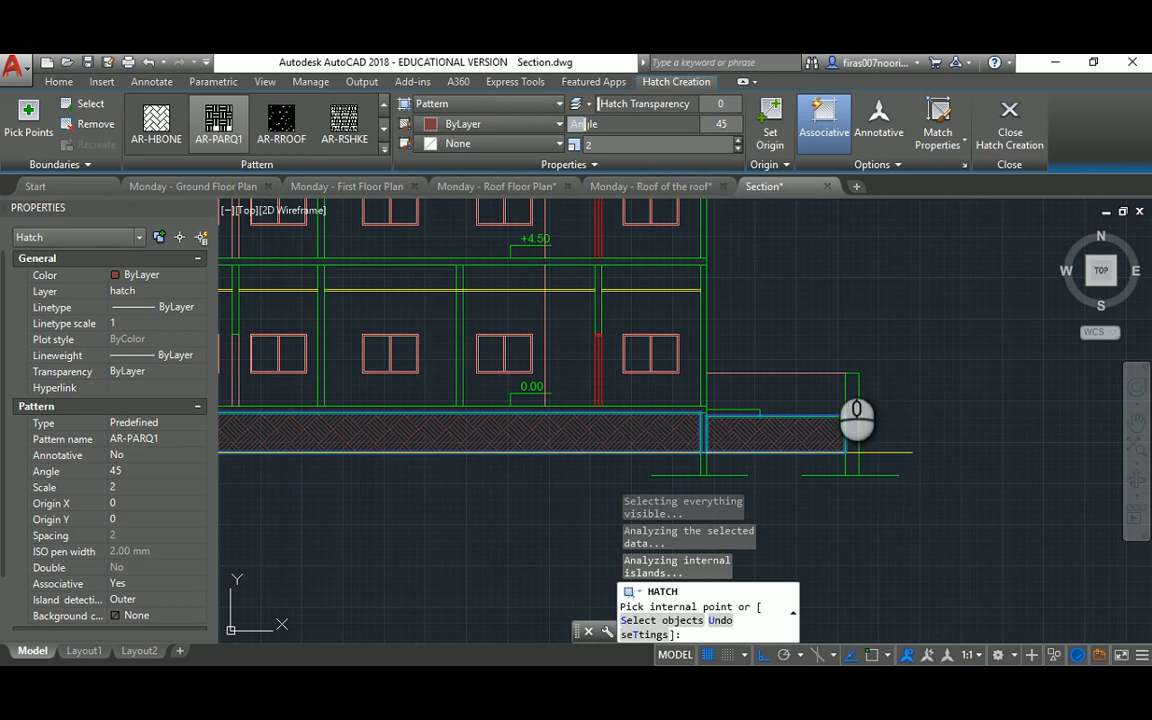
scroll(743, 437, "up", 2)
key("Escape")
key("Escape")
key("Escape")
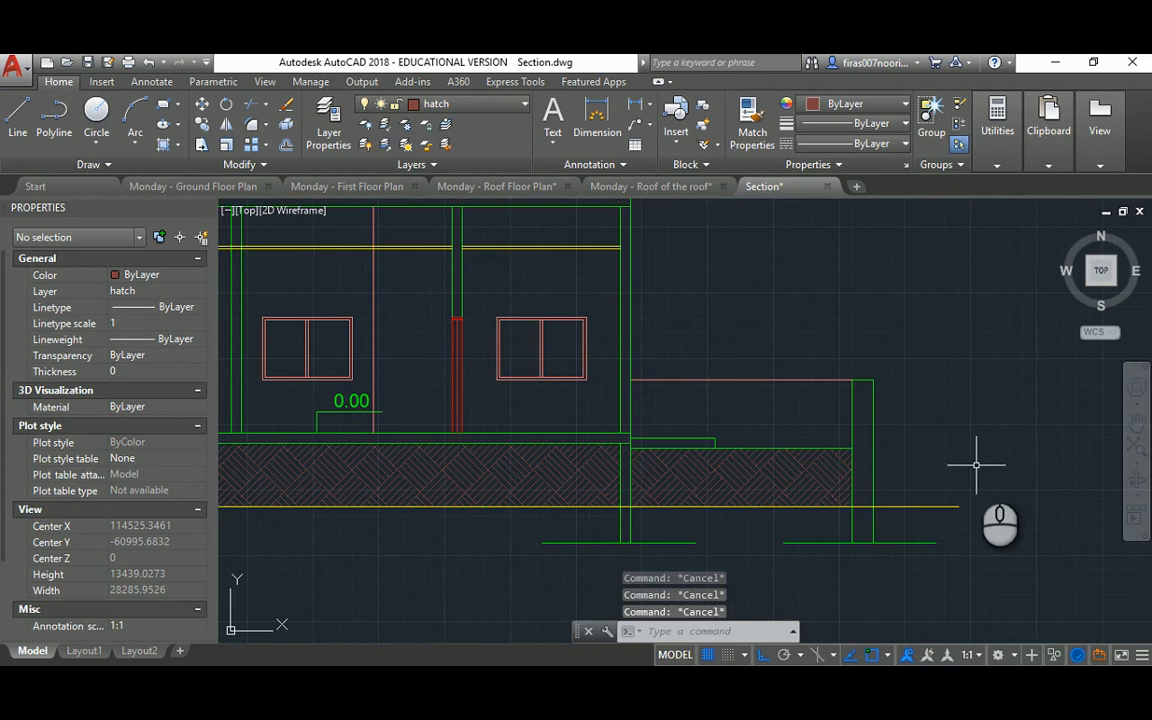
Step: Delete the horizontal line bounding the ground hatch from below and save the drawing
left_click(976, 464)
left_click(946, 503)
key("Delete")
scroll(950, 490, "down", 4)
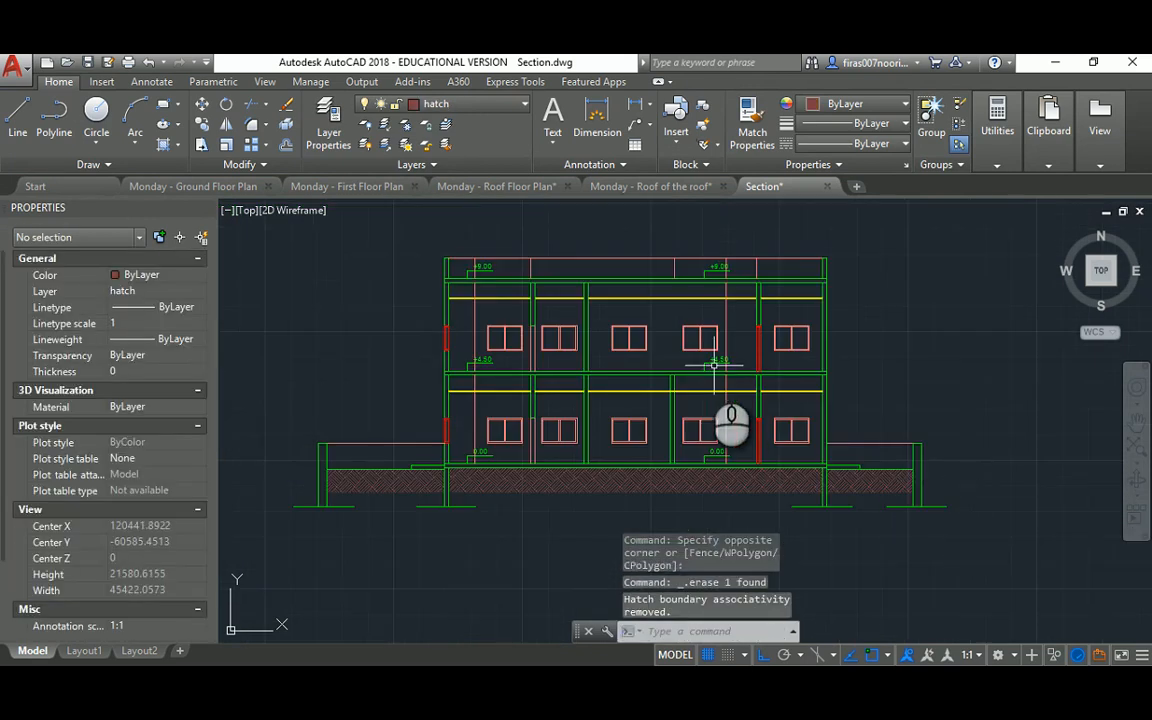
middle_click_drag(689, 365, 688, 368)
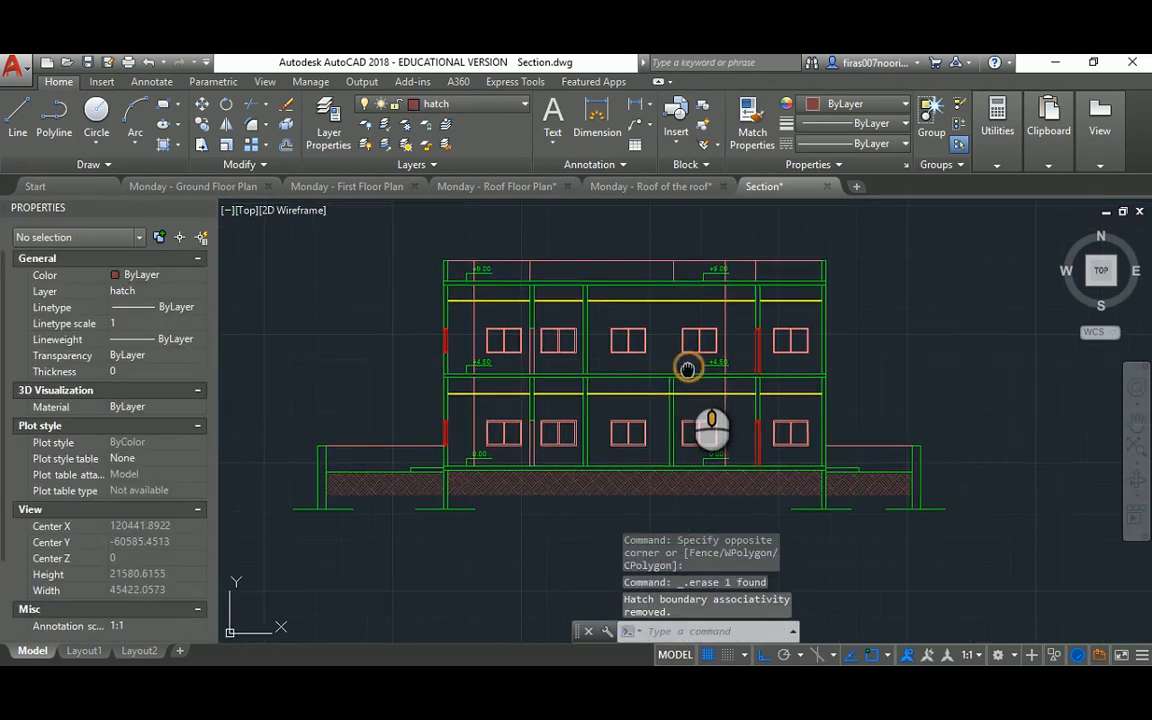
left_click(87, 63)
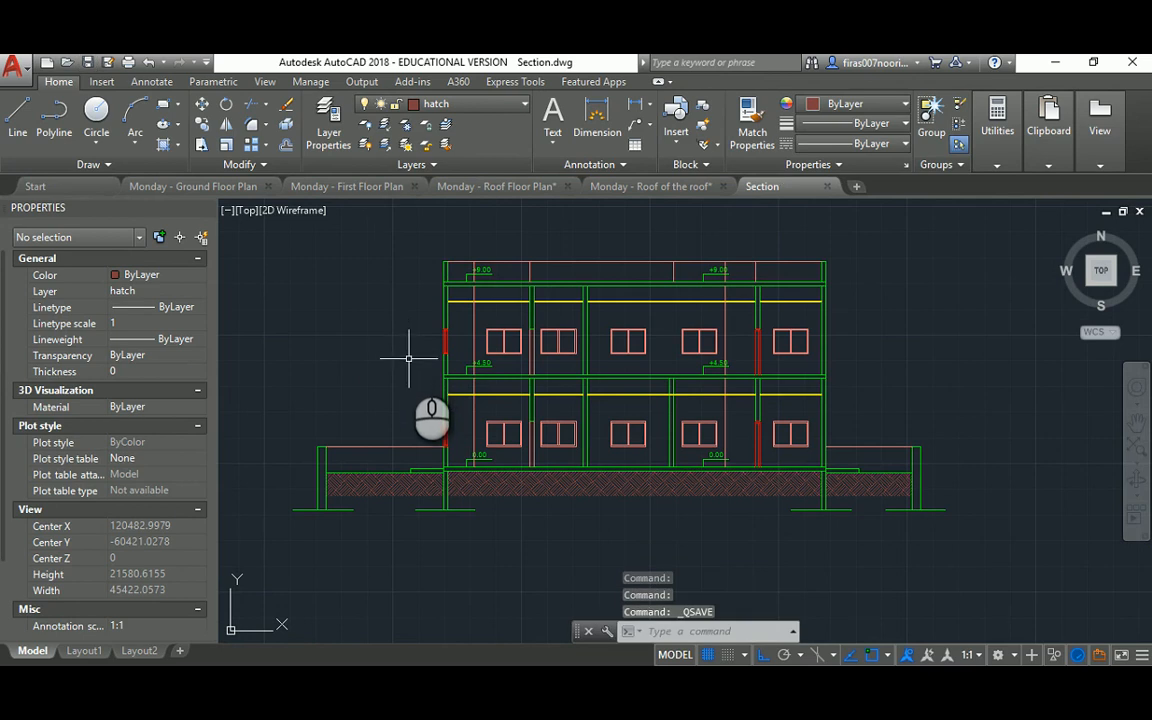
Step: Start a new hatch with the ANSI37 pattern for the cut walls
scroll(390, 450, "up", 8)
middle_click_drag(373, 501, 483, 458)
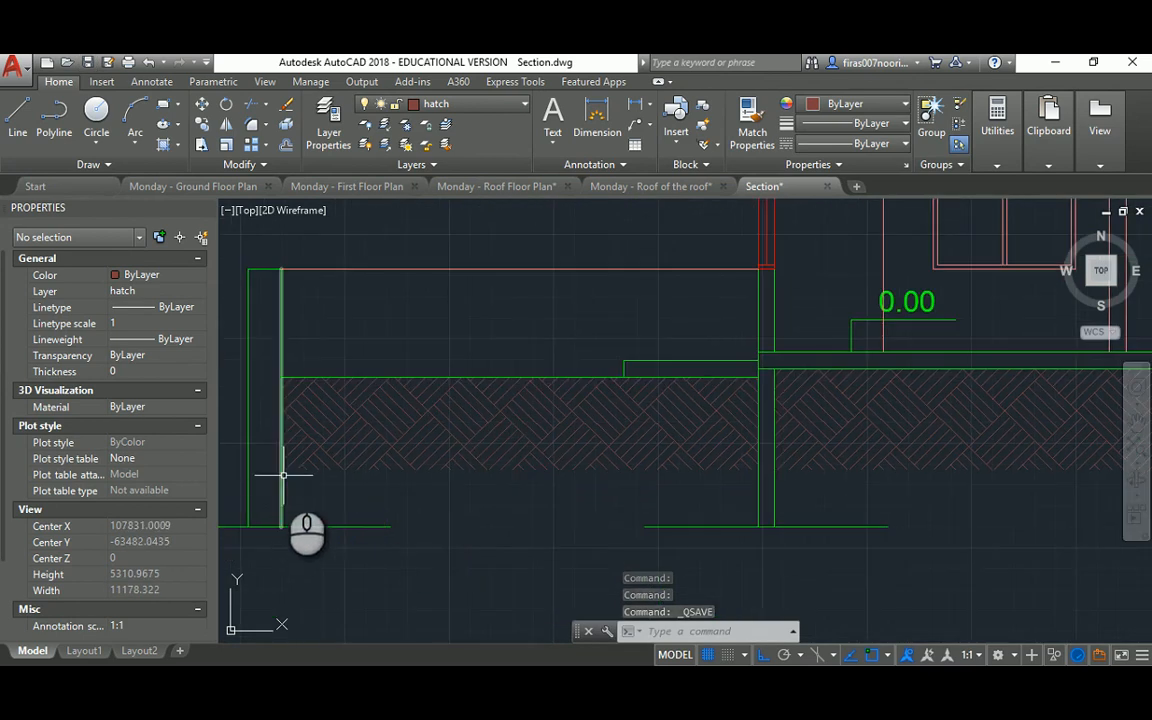
scroll(602, 469, "down", 4)
scroll(380, 420, "down", 2)
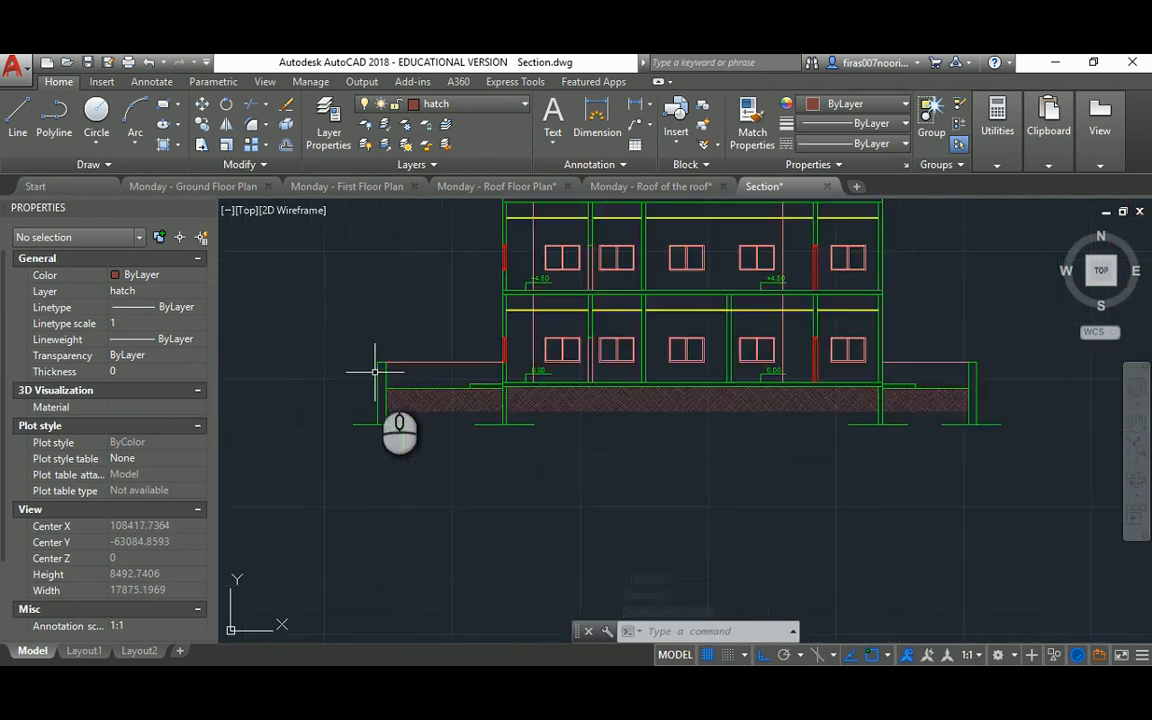
middle_click_drag(391, 306, 434, 367)
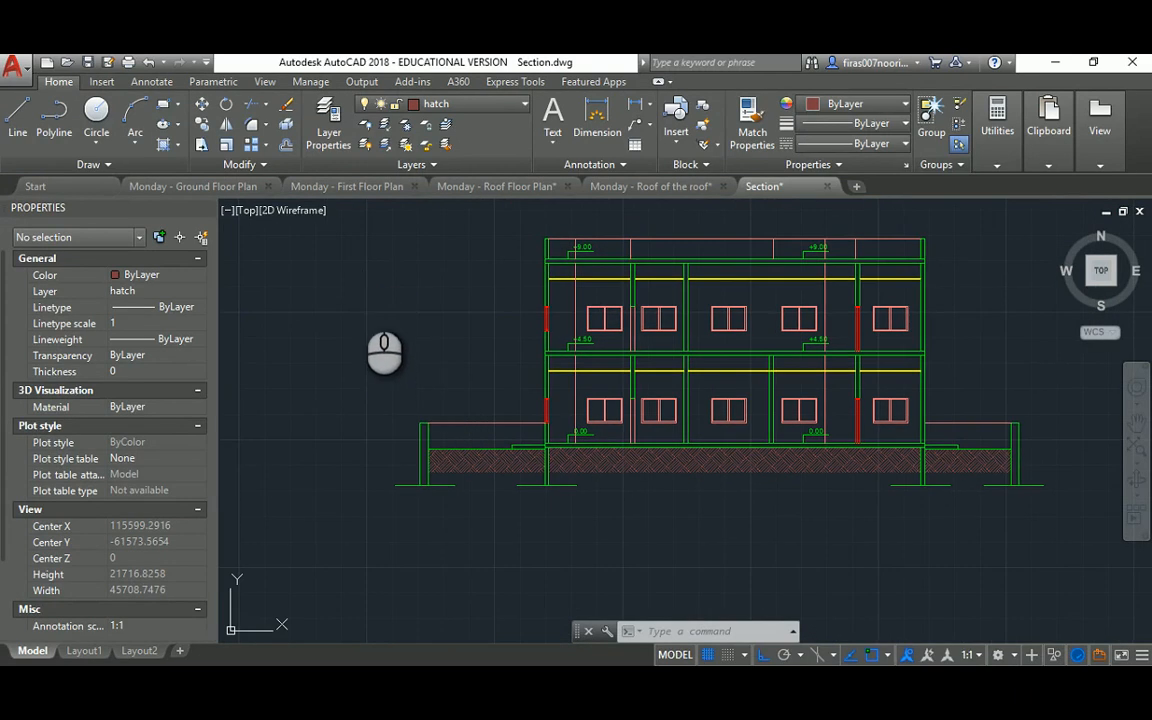
type("h")
key("Return")
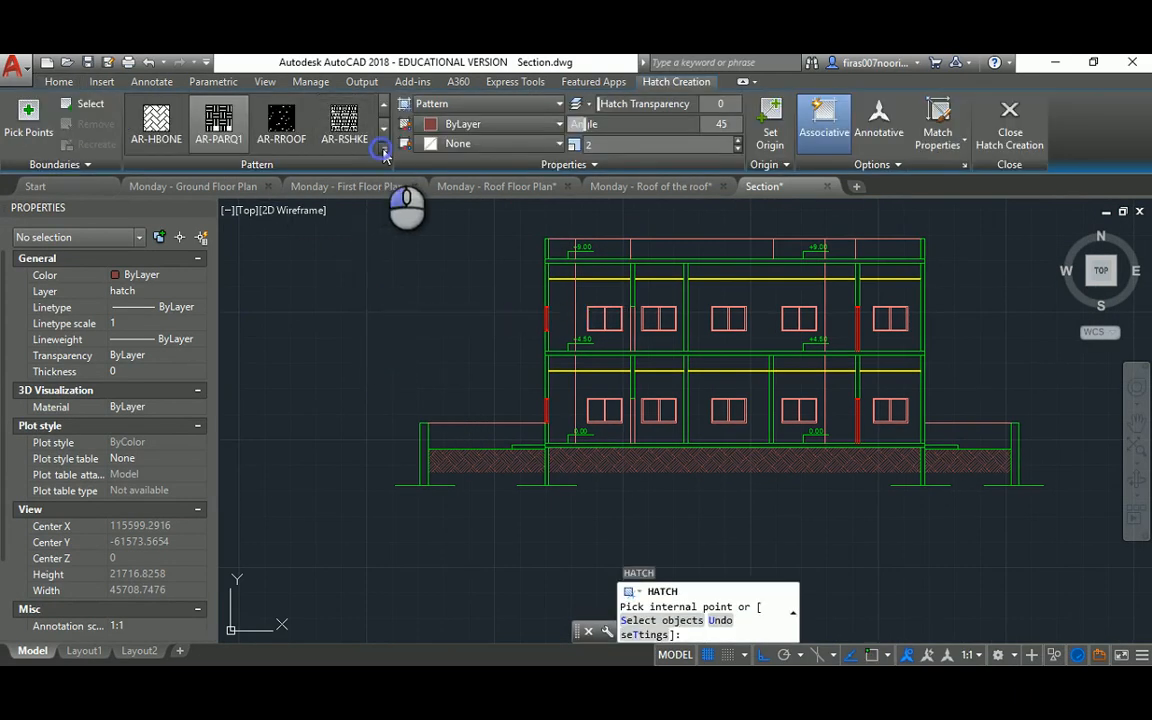
left_click(383, 152)
scroll(300, 248, "up", 3)
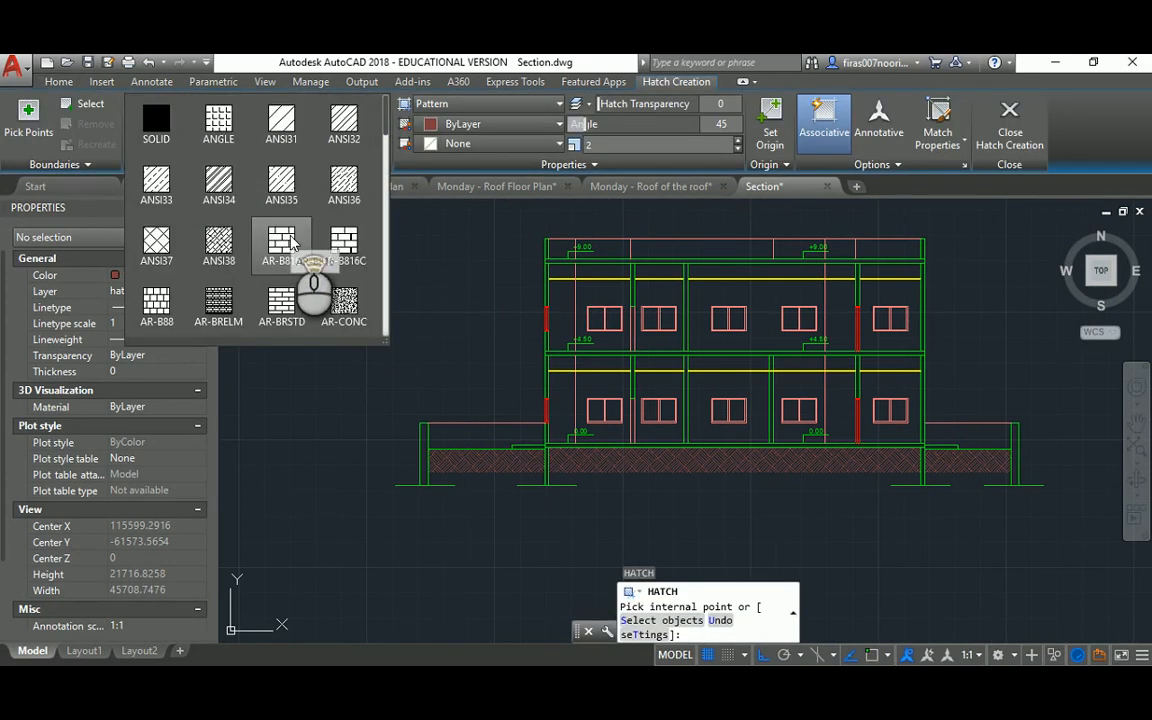
scroll(291, 243, "down", 3)
left_click(157, 118)
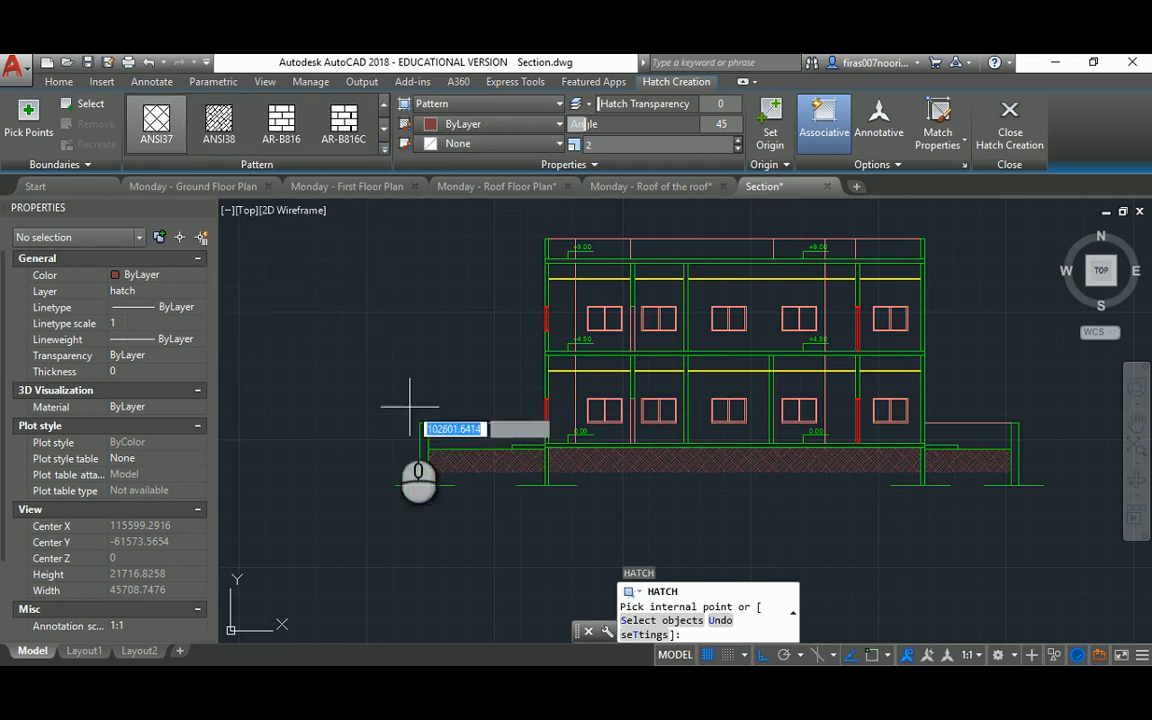
Step: Set the hatch angle to 0 and the scale to 50, and hatch the left boundary wall
scroll(430, 436, "up", 5)
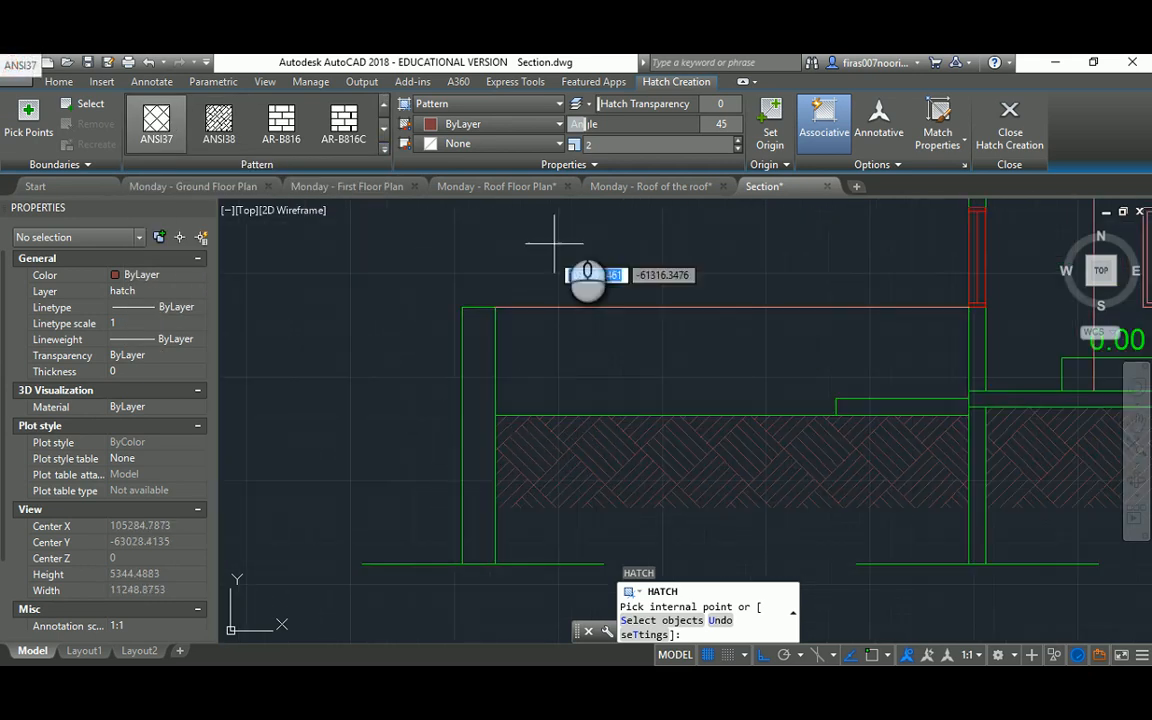
left_click(599, 146)
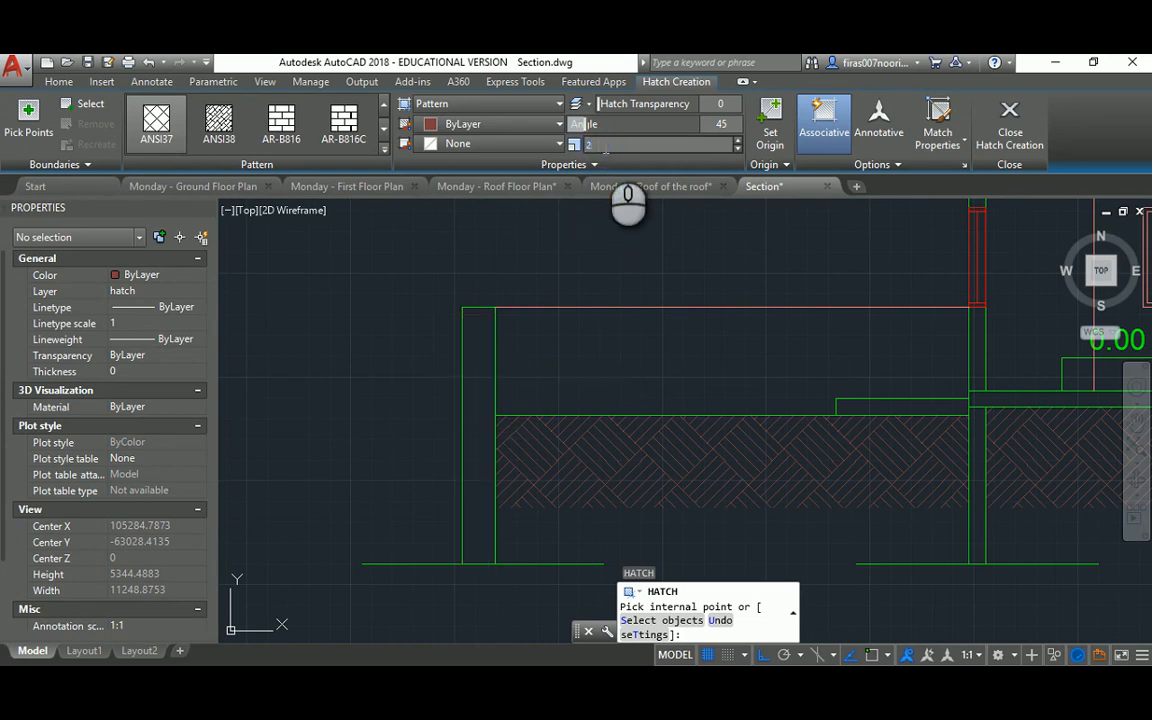
left_click(728, 124)
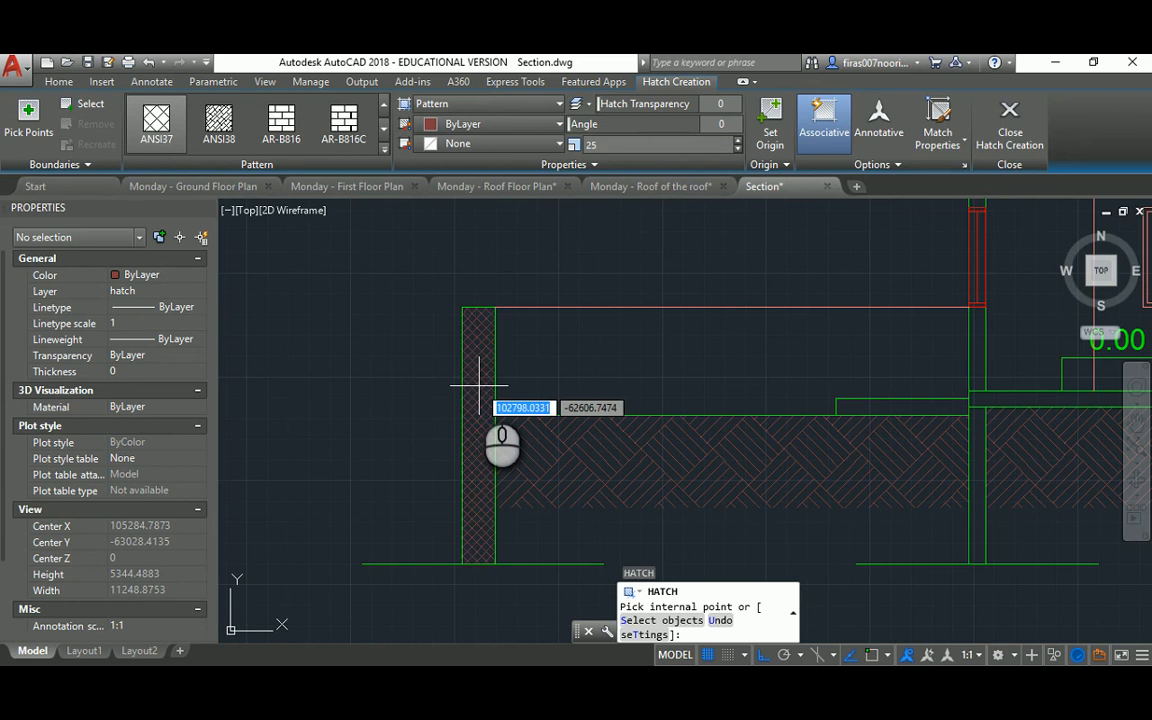
left_click(596, 145)
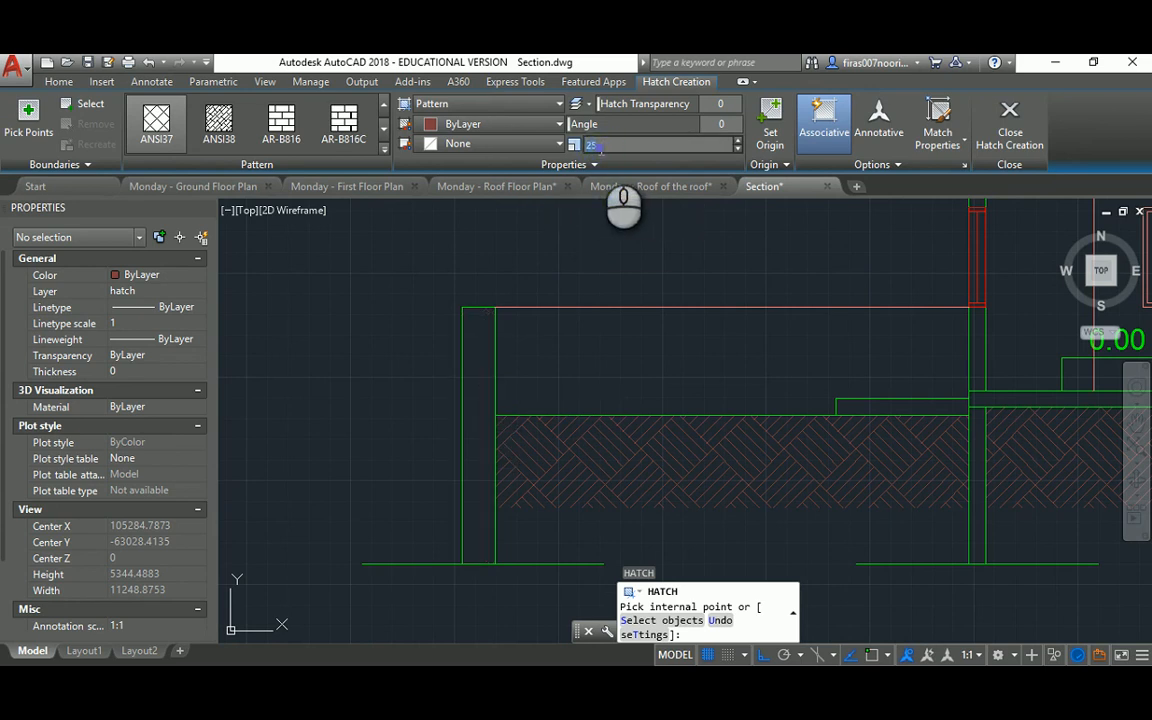
left_click(479, 352)
scroll(479, 355, "down", 2)
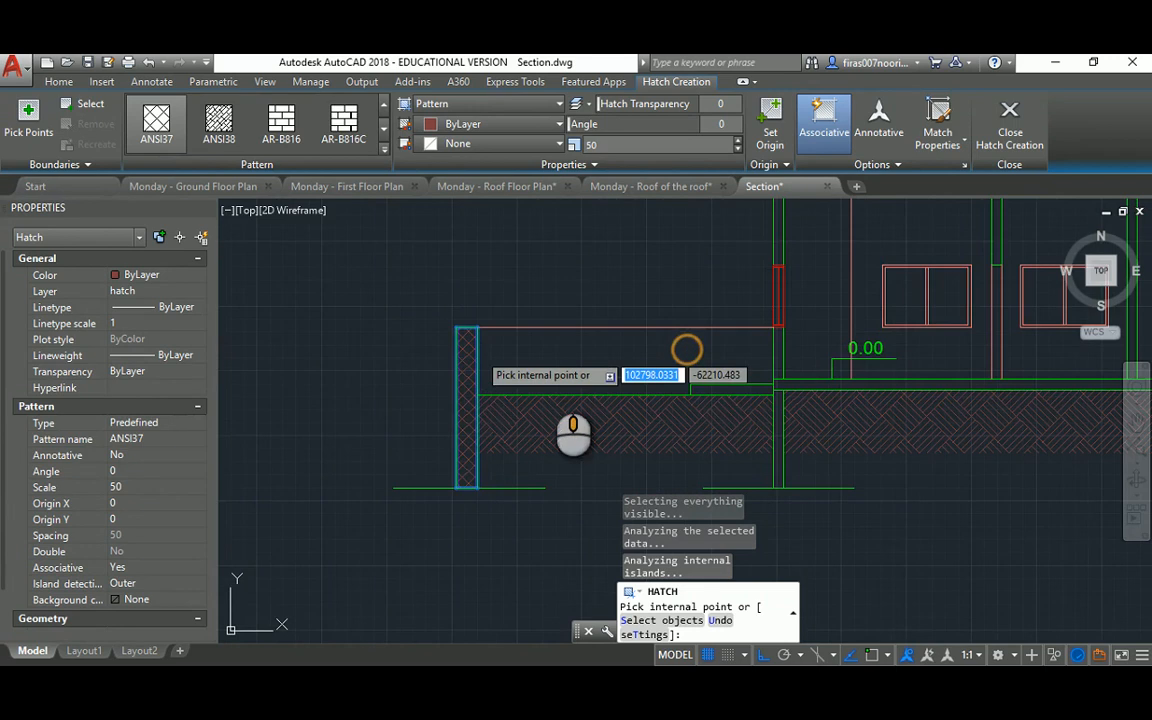
Step: Hatch the segments of the house's left exterior wall above and below the windows, from the foundation through the upper floor
middle_click_drag(687, 349, 473, 375)
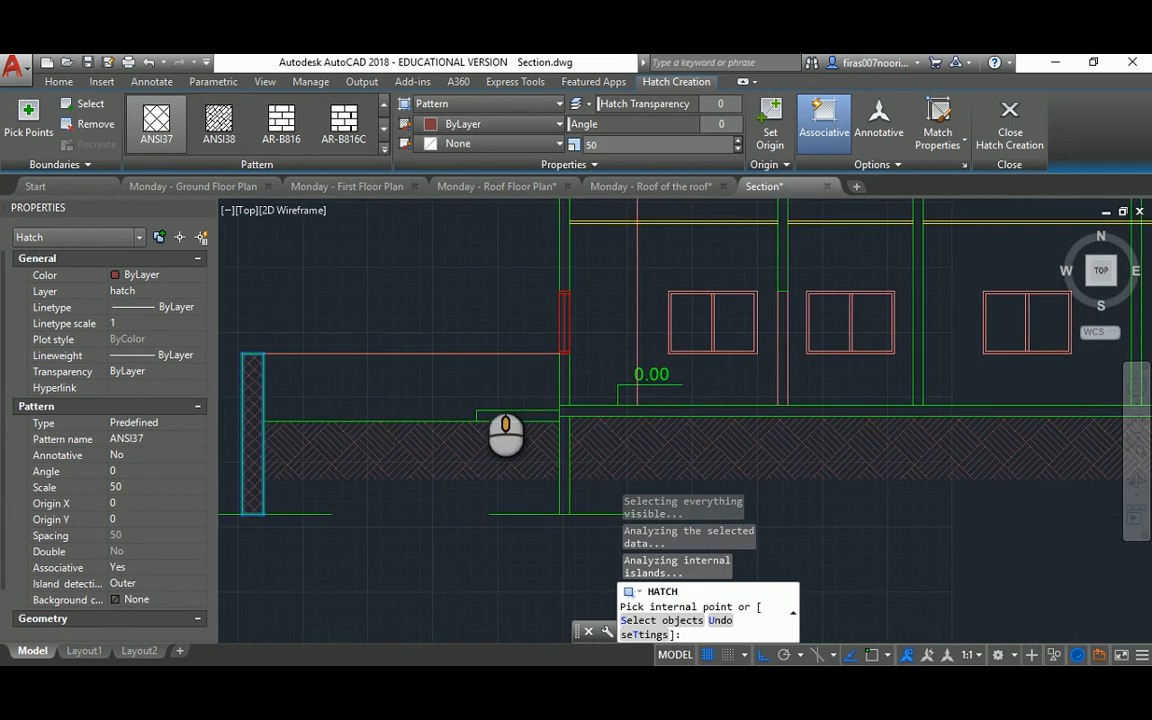
left_click(561, 447)
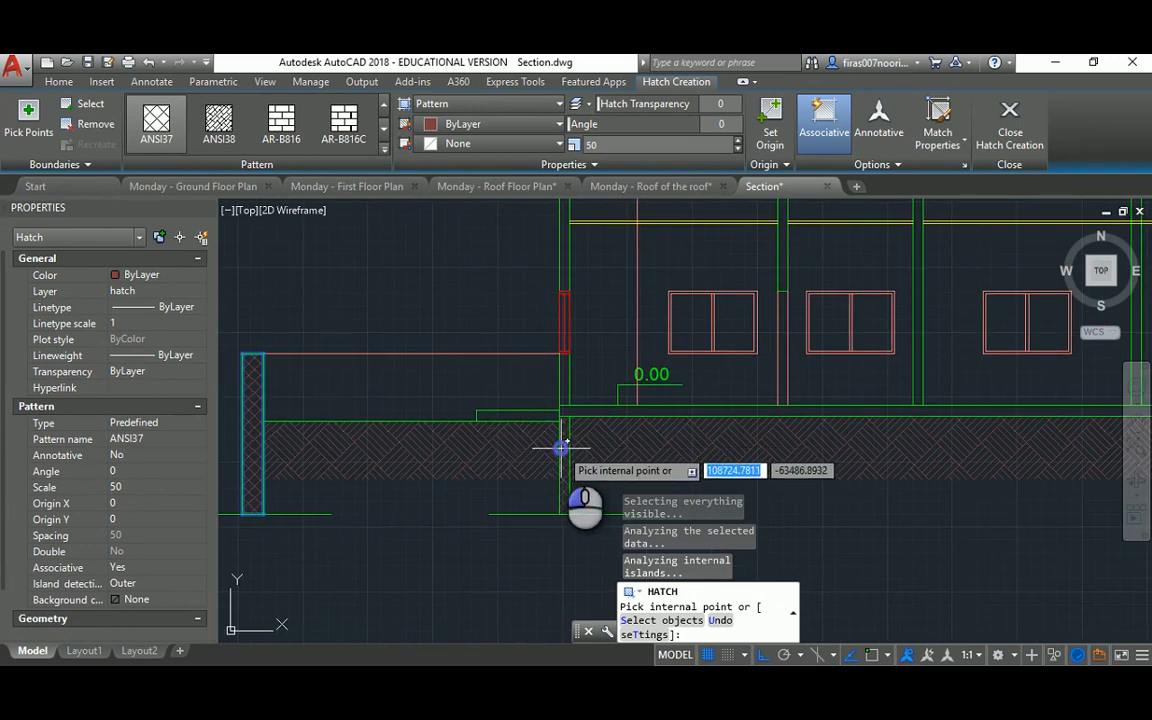
left_click(564, 377)
middle_click_drag(548, 240, 540, 380)
left_click(546, 352)
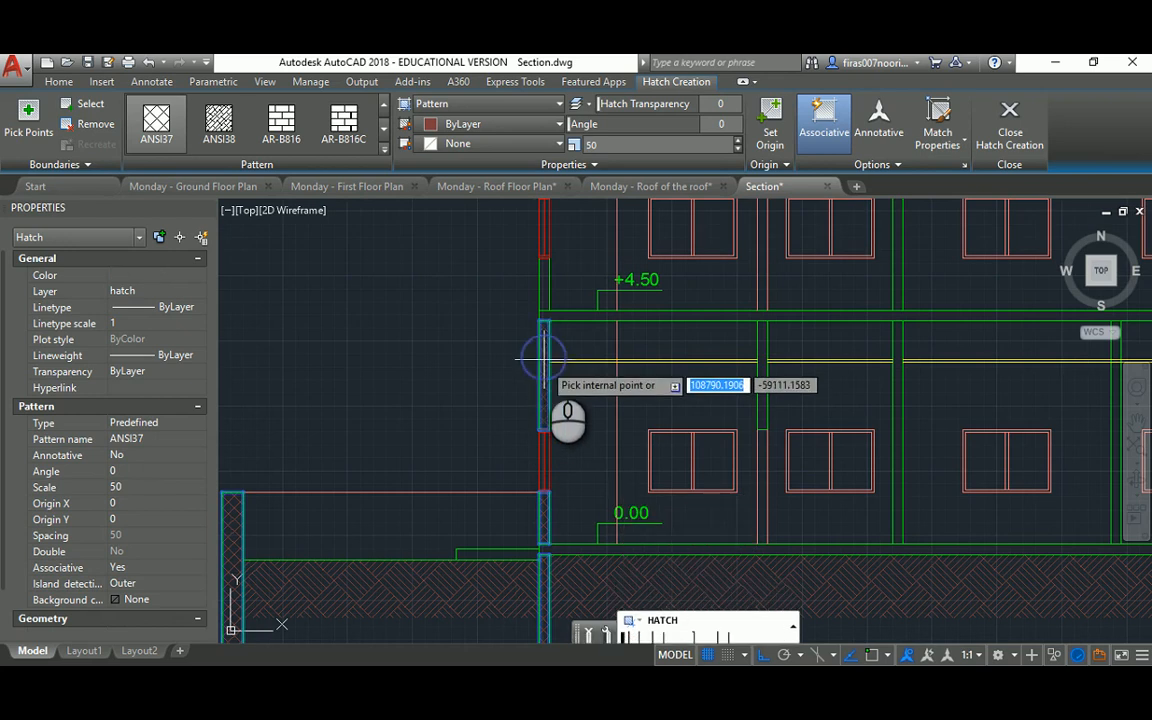
mouse_move(548, 271)
middle_mouse_down()
mouse_move(527, 345)
mouse_move(522, 312)
middle_mouse_up()
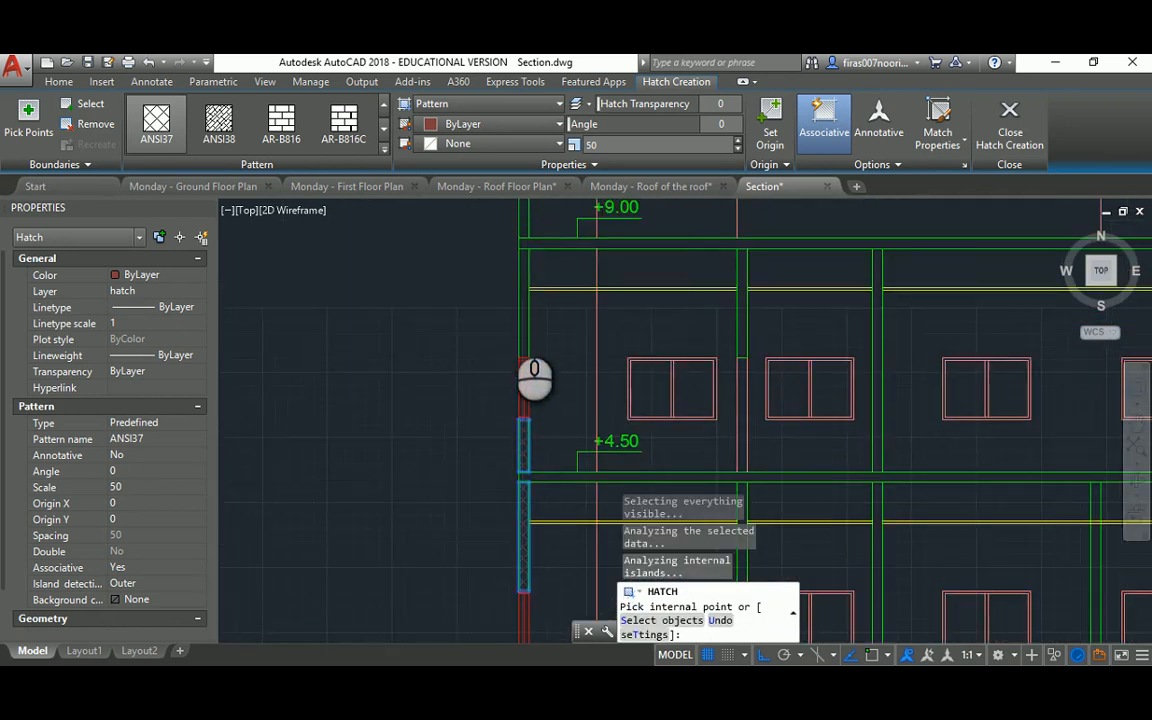
left_click(526, 300)
middle_click_drag(496, 272, 533, 338)
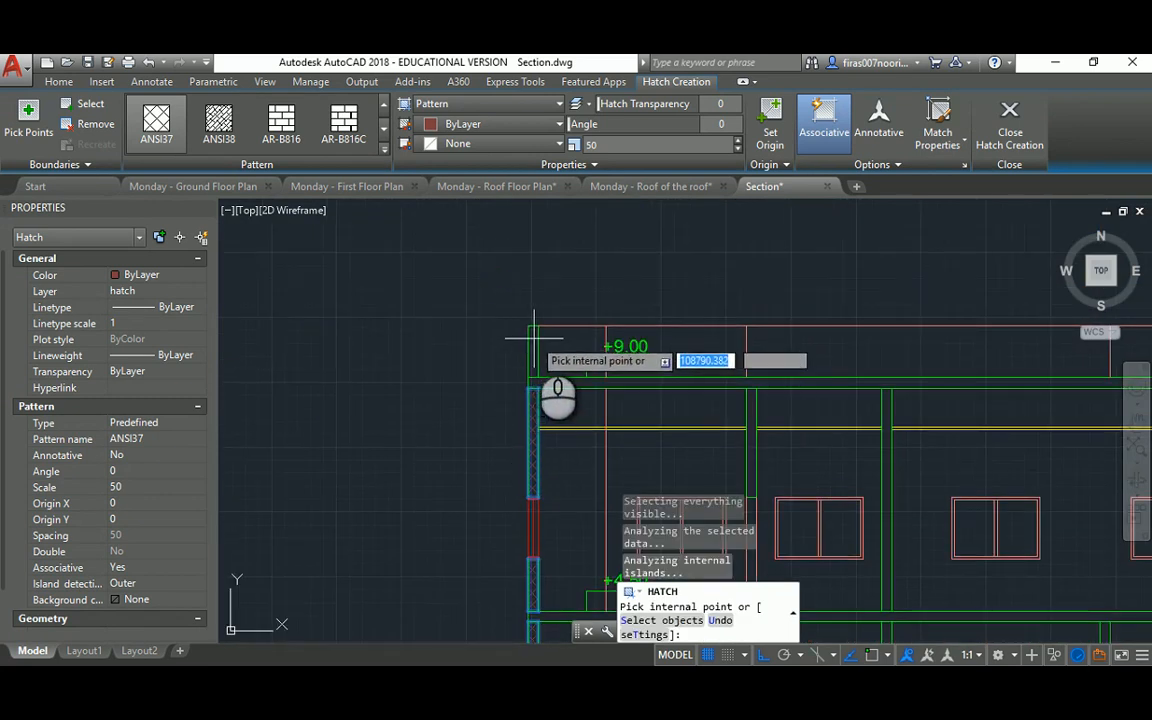
scroll(530, 336, "down", 4)
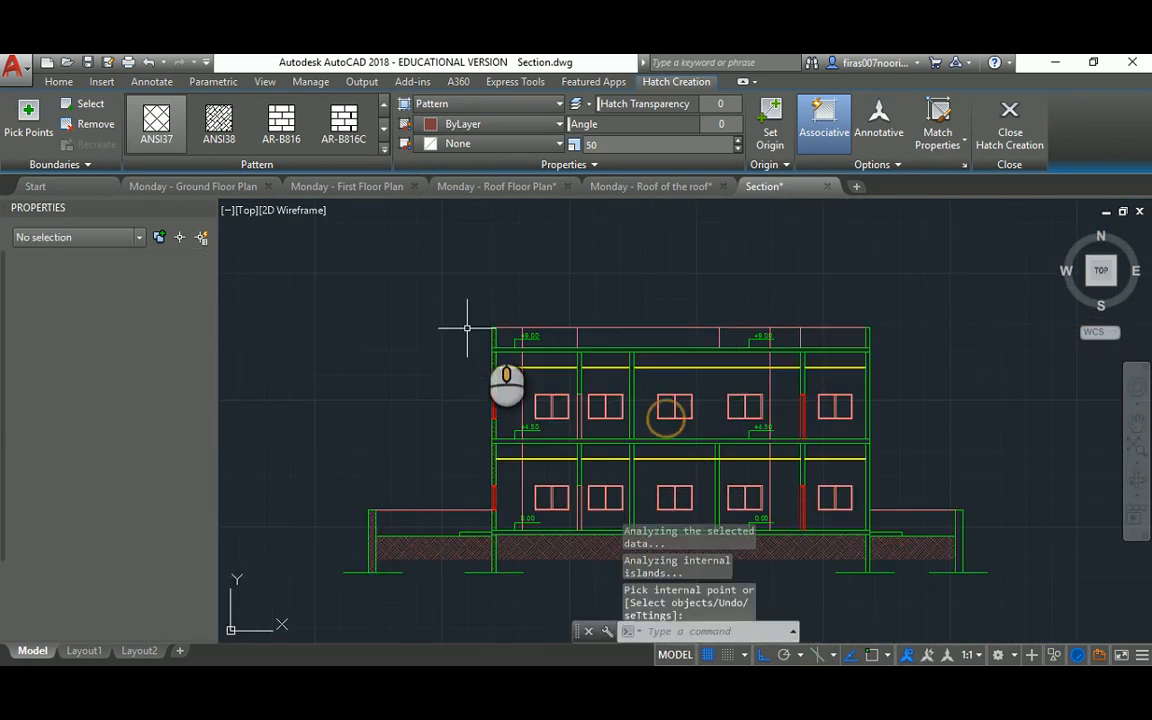
Step: Hatch the right boundary wall and all segments of the house's right exterior wall, from the foundation up to the roof parapet
middle_click_drag(887, 519, 653, 386)
scroll(635, 347, "up", 2)
key("Return")
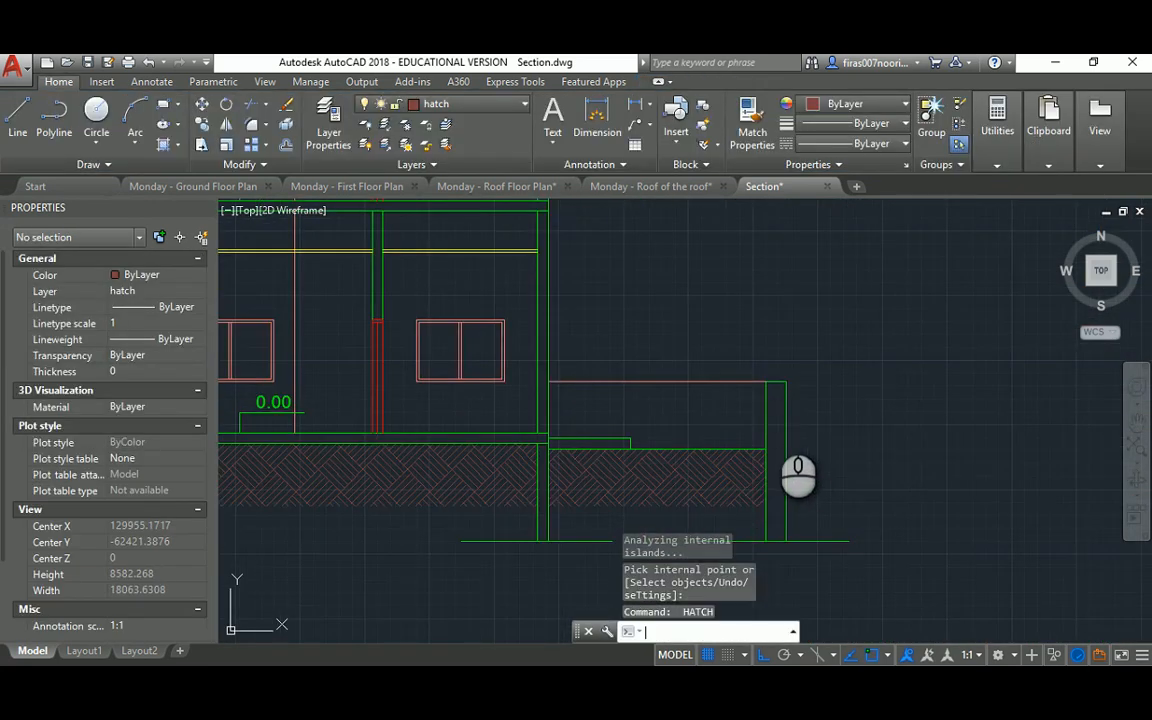
left_click(774, 416)
middle_click_drag(651, 402, 699, 297)
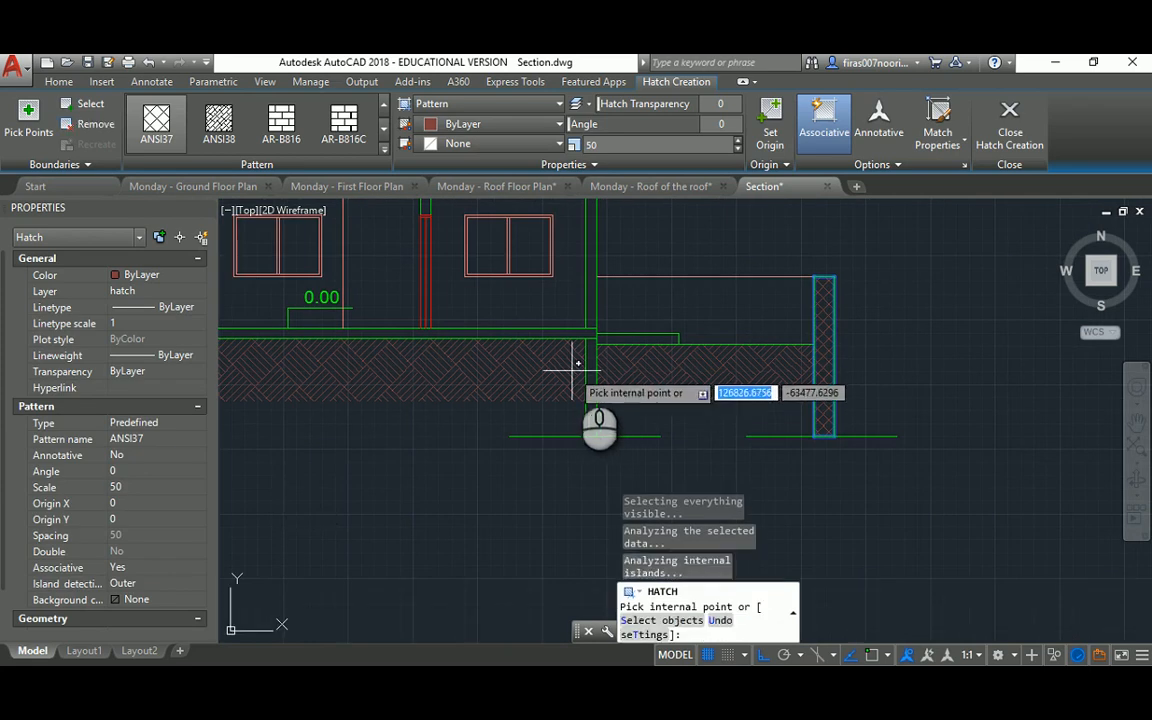
middle_click_drag(597, 360, 607, 447)
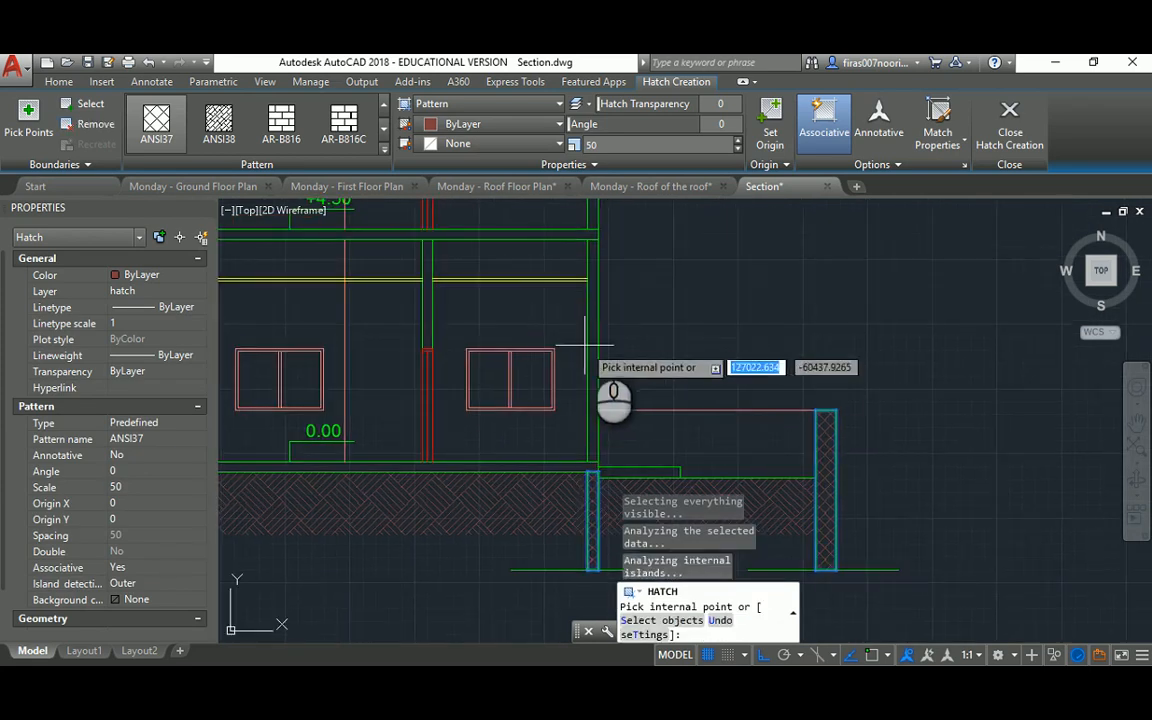
middle_click_drag(584, 300, 580, 456)
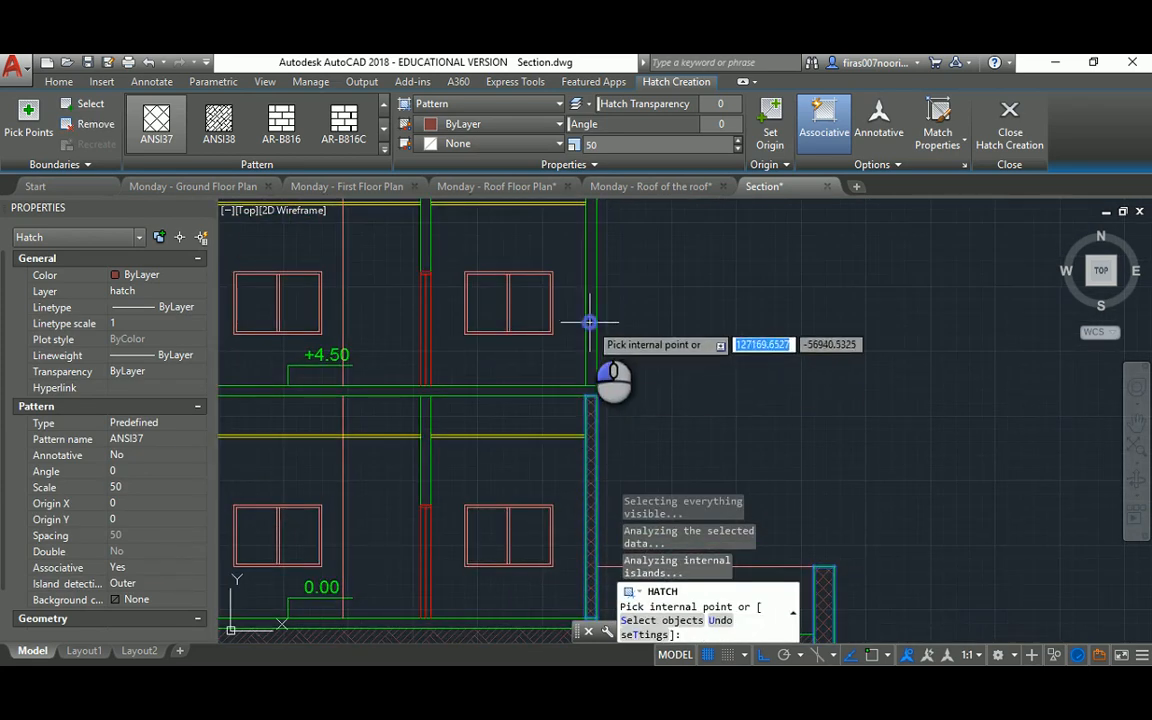
middle_click_drag(590, 322, 586, 455)
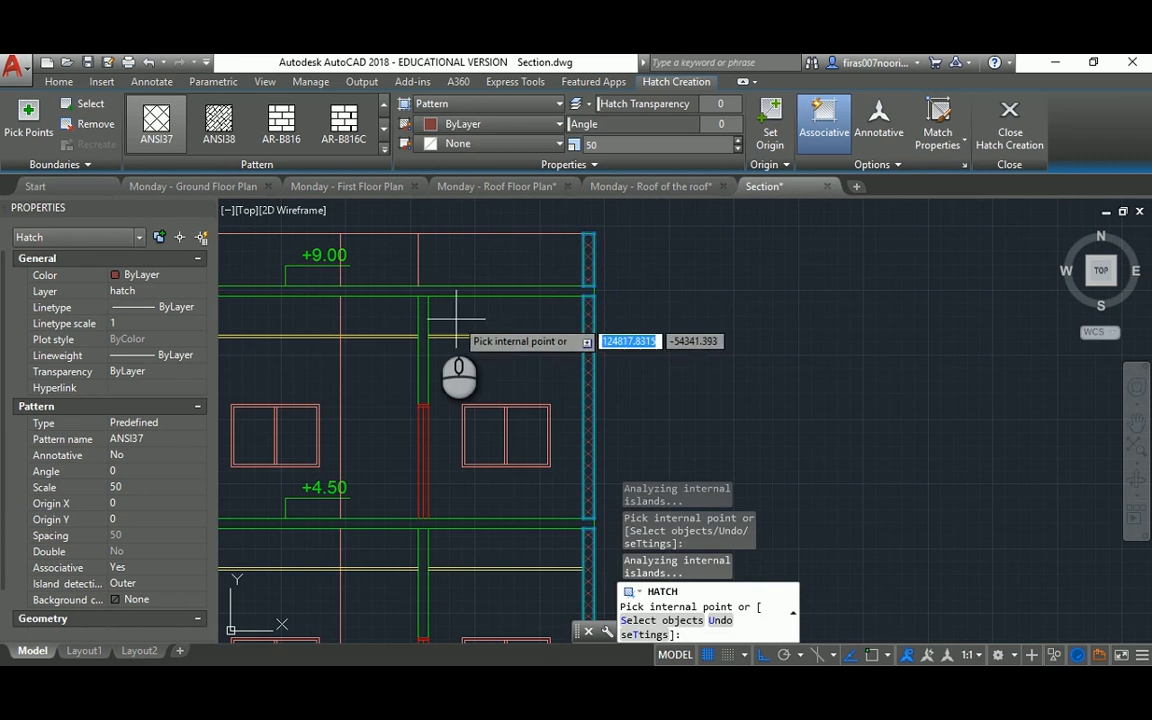
Step: Hatch the upper-floor wall above the right door and all the interior walls of the ground floor
left_click(423, 318)
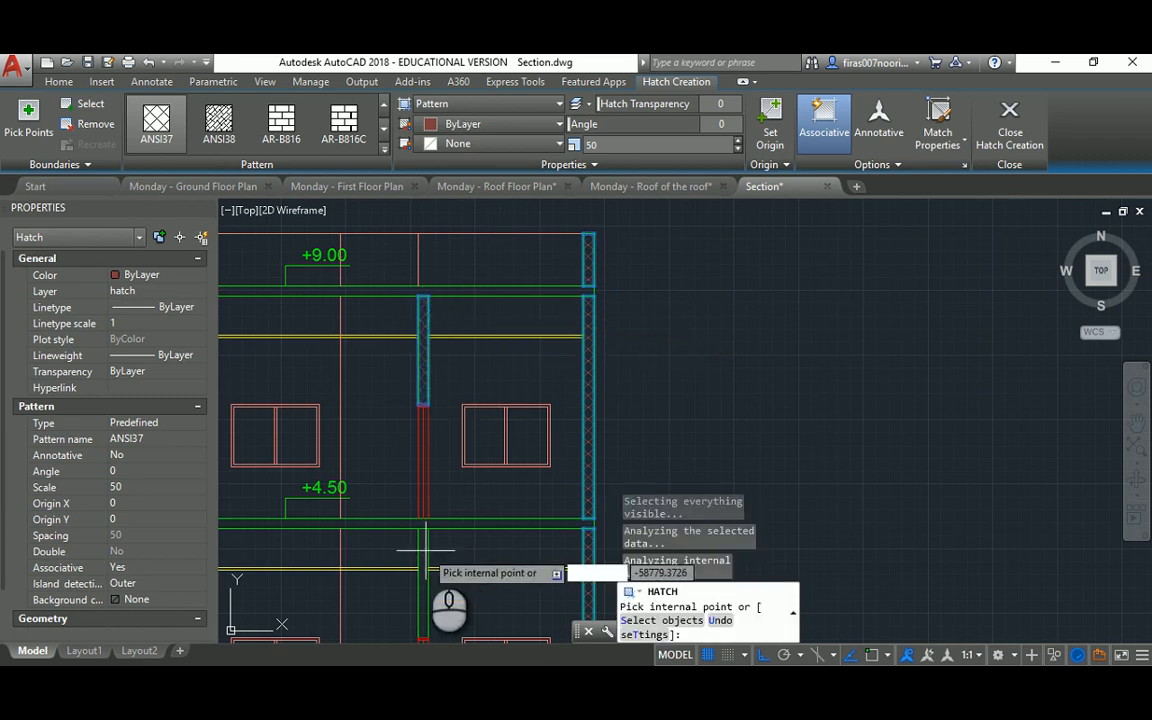
mouse_move(360, 423)
middle_mouse_down()
mouse_move(486, 381)
mouse_move(765, 348)
middle_mouse_up()
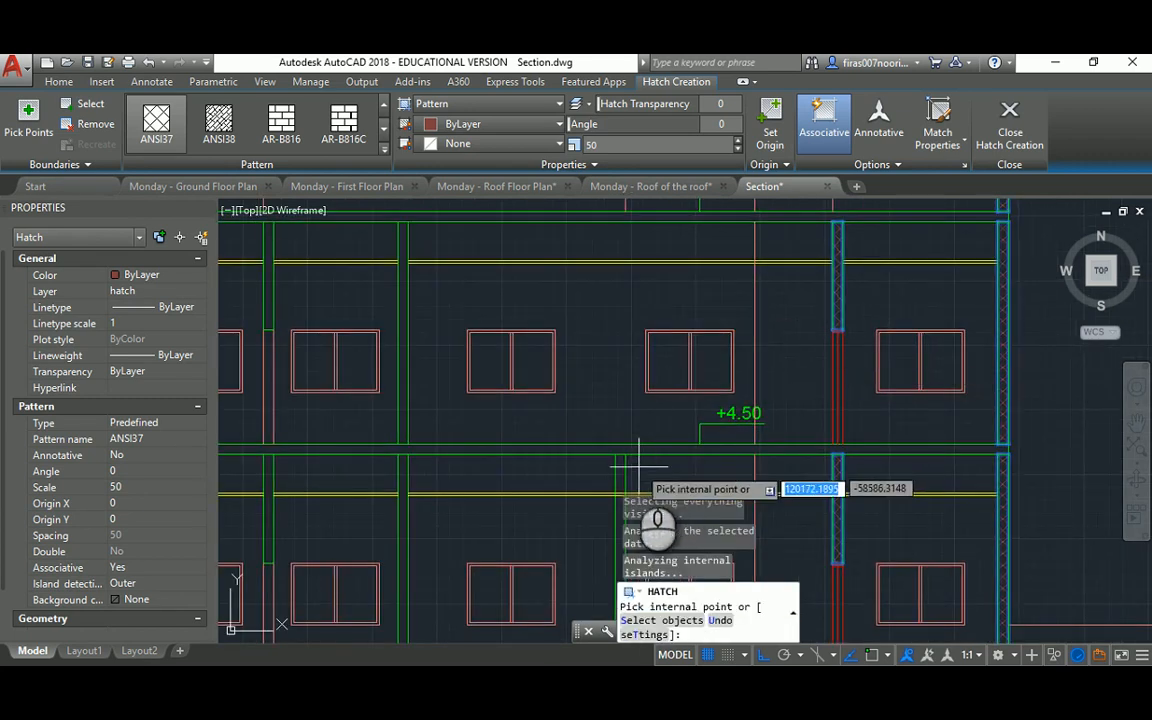
scroll(600, 400, "up", 4)
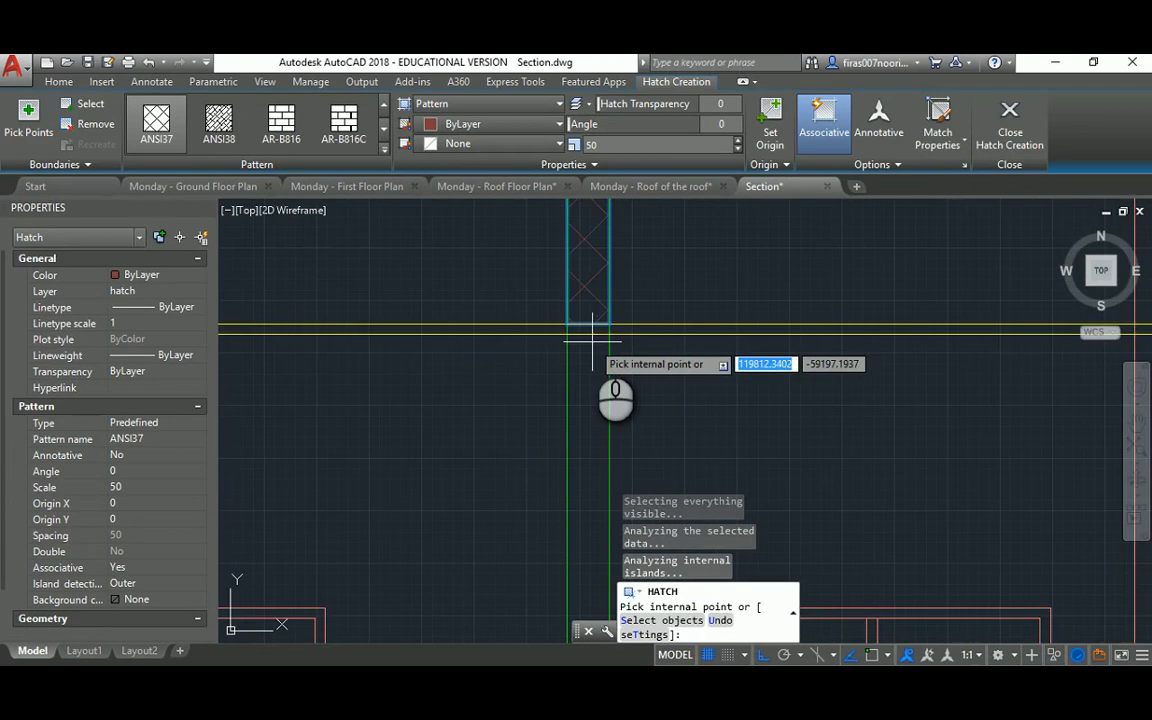
scroll(587, 326, "down", 3)
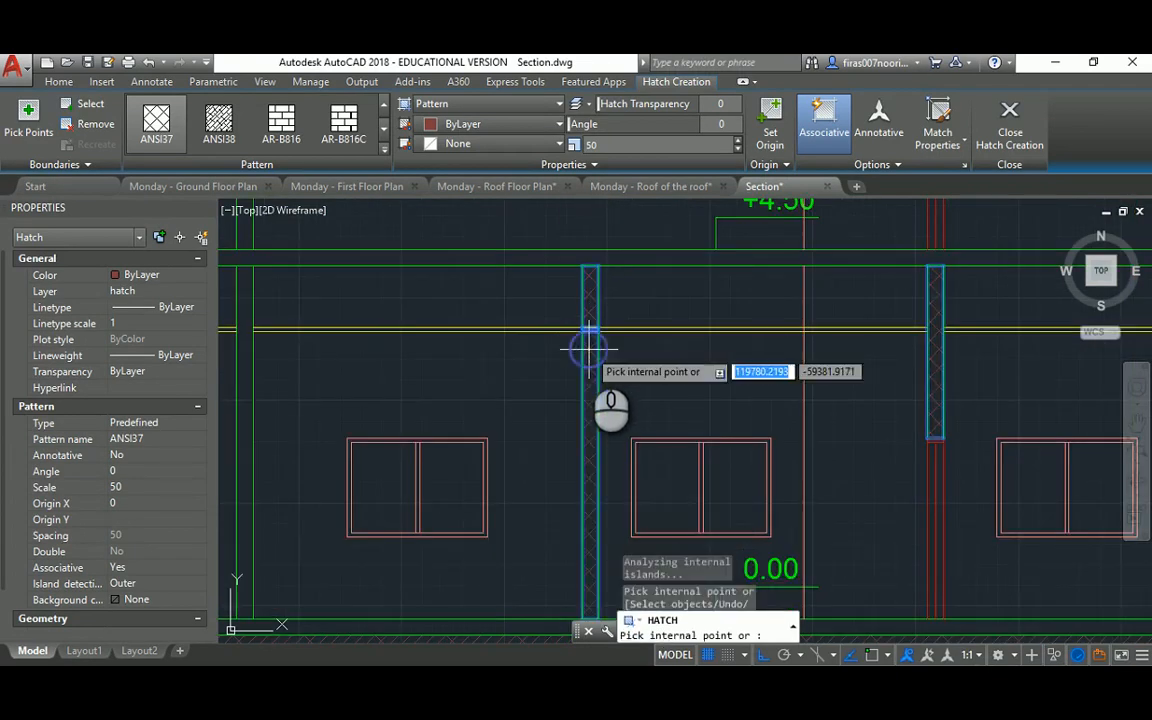
scroll(587, 350, "down", 2)
middle_click_drag(459, 352, 617, 374)
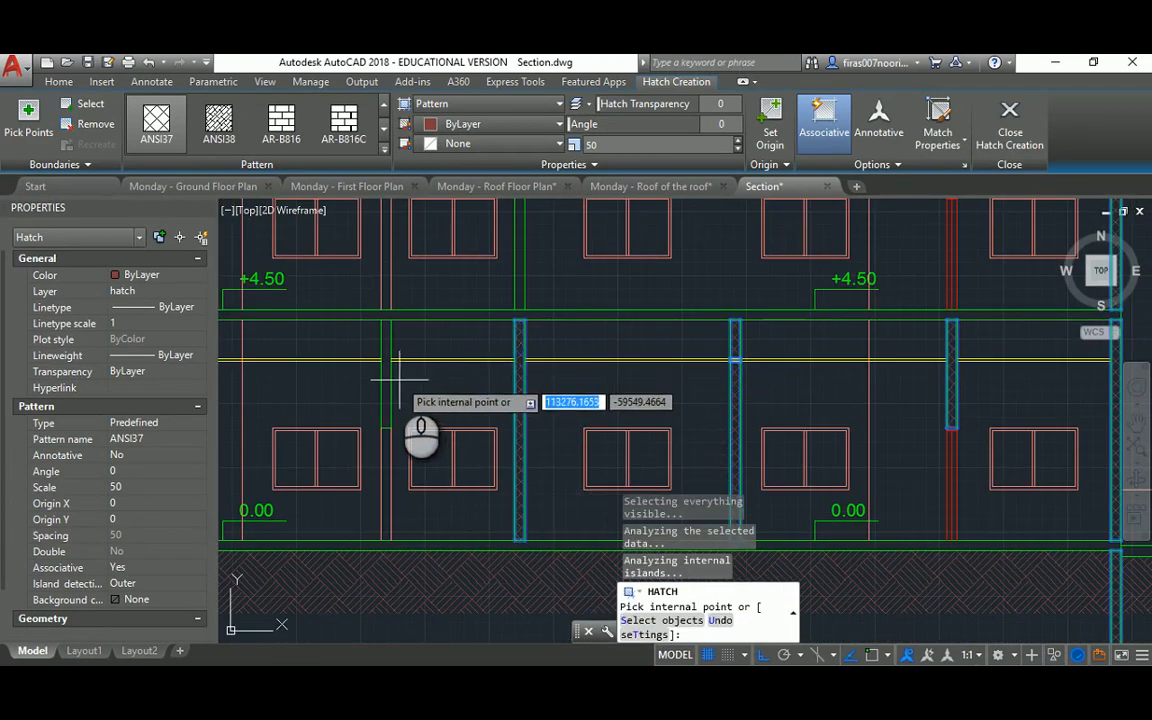
Step: Hatch the two remaining interior walls of the upper floor and finish the ANSI37 hatch
middle_click_drag(405, 300, 450, 495)
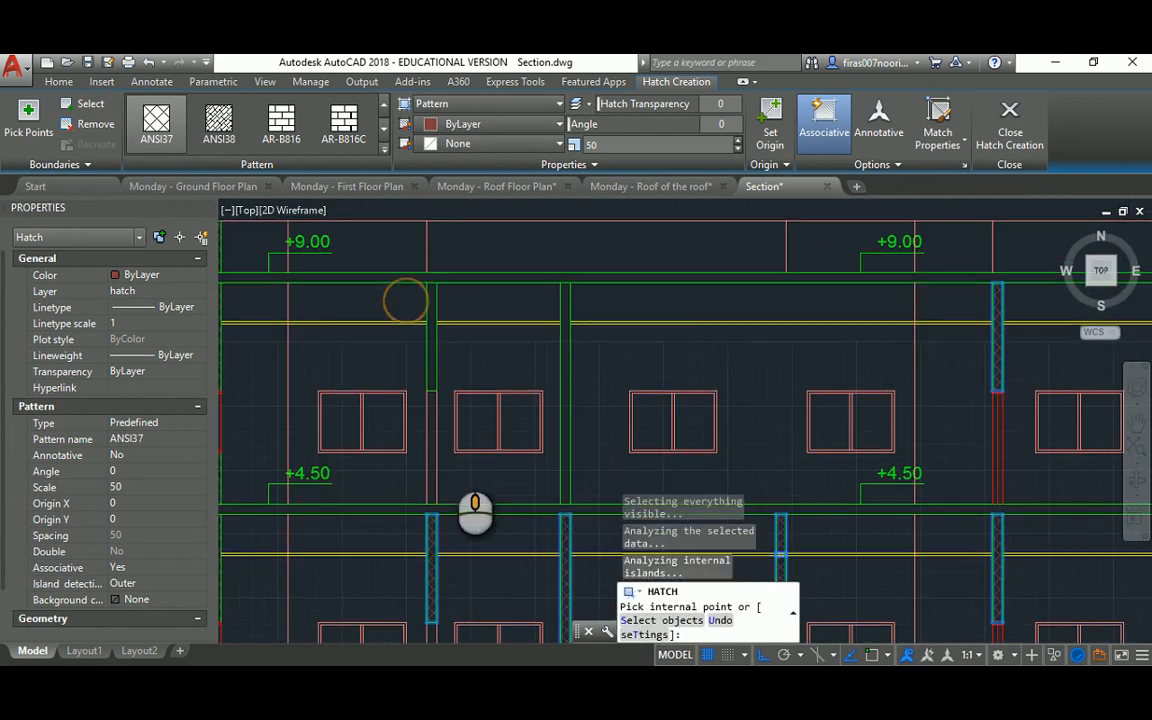
left_click(433, 350)
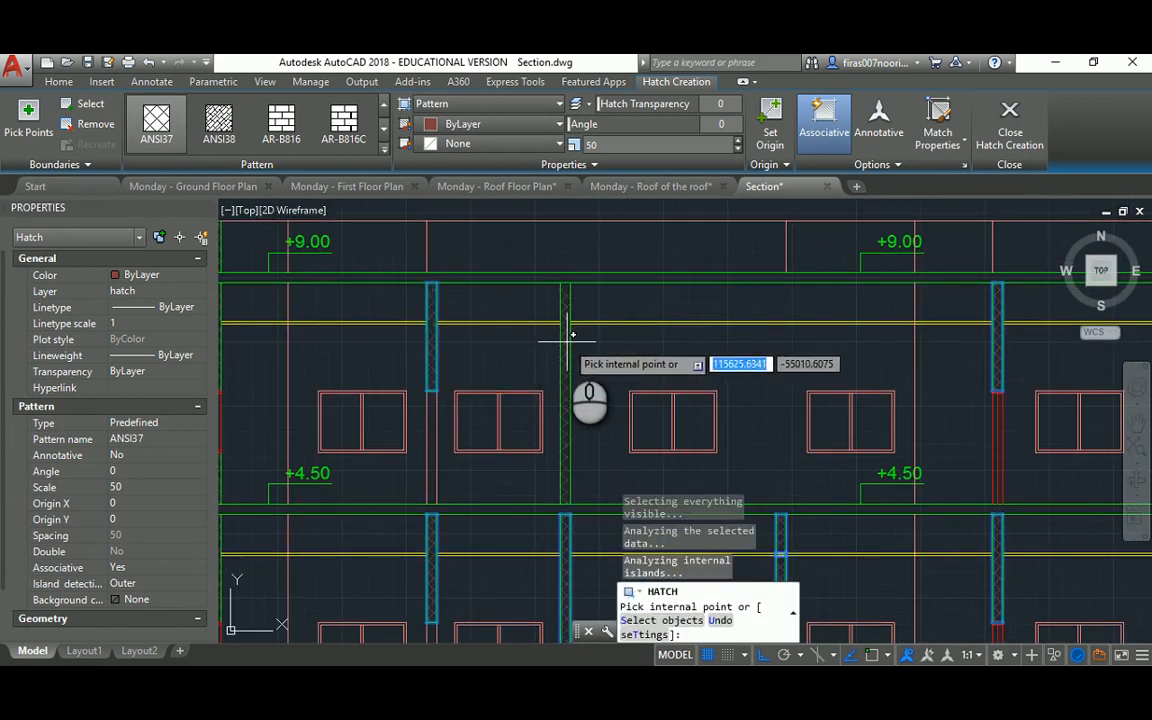
middle_click_drag(565, 345, 639, 325)
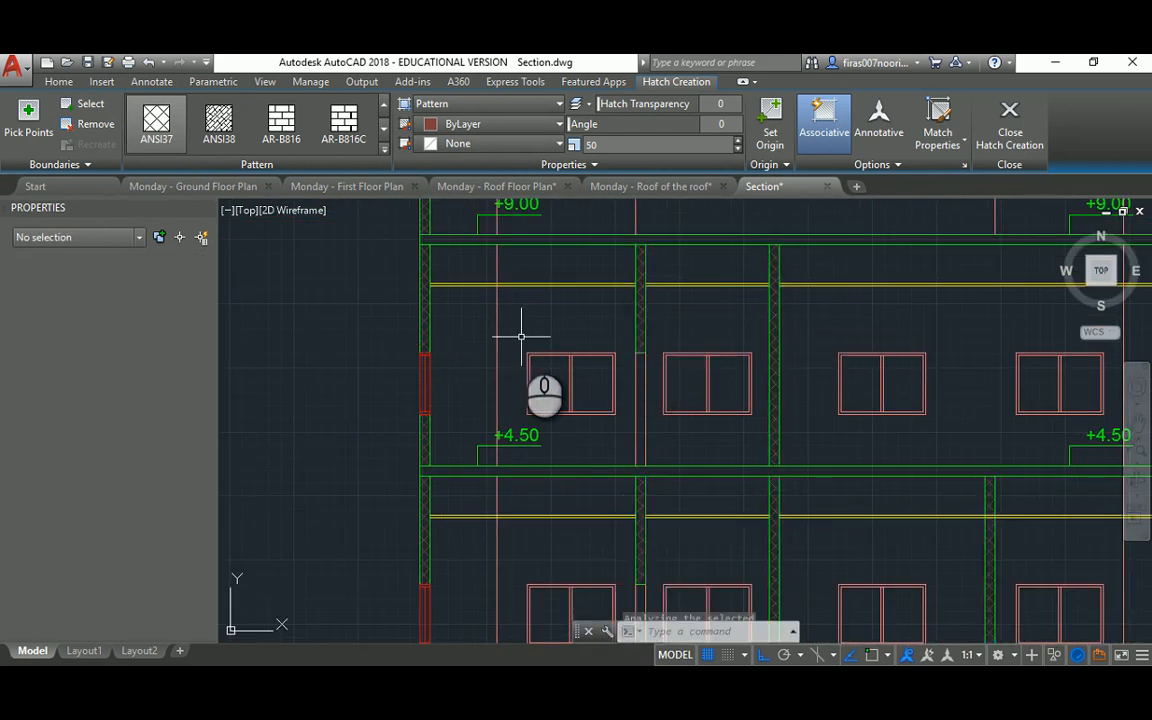
key("Return")
Step: Trim both yellow ceiling lines between the two faces of the ground-floor interior wall they cross
scroll(558, 362, "down", 2)
scroll(692, 404, "up", 4)
scroll(697, 397, "up", 4)
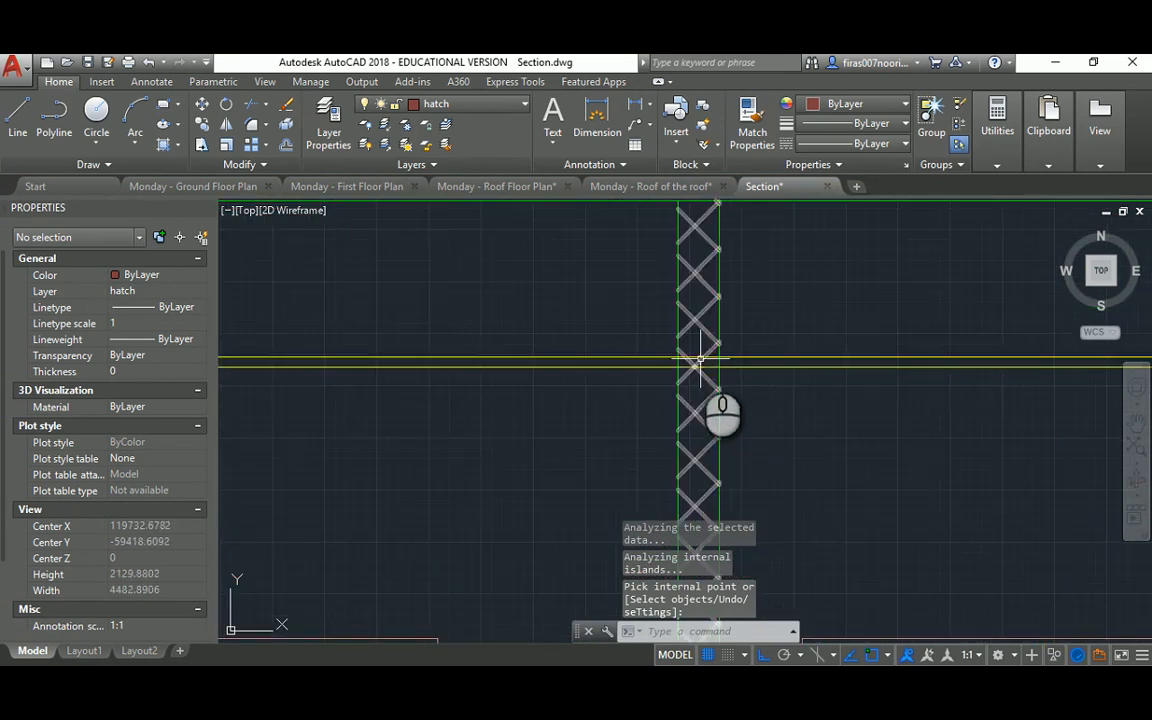
scroll(693, 371, "down", 4)
scroll(694, 368, "up", 6)
key("Escape")
key("Escape")
key("Escape")
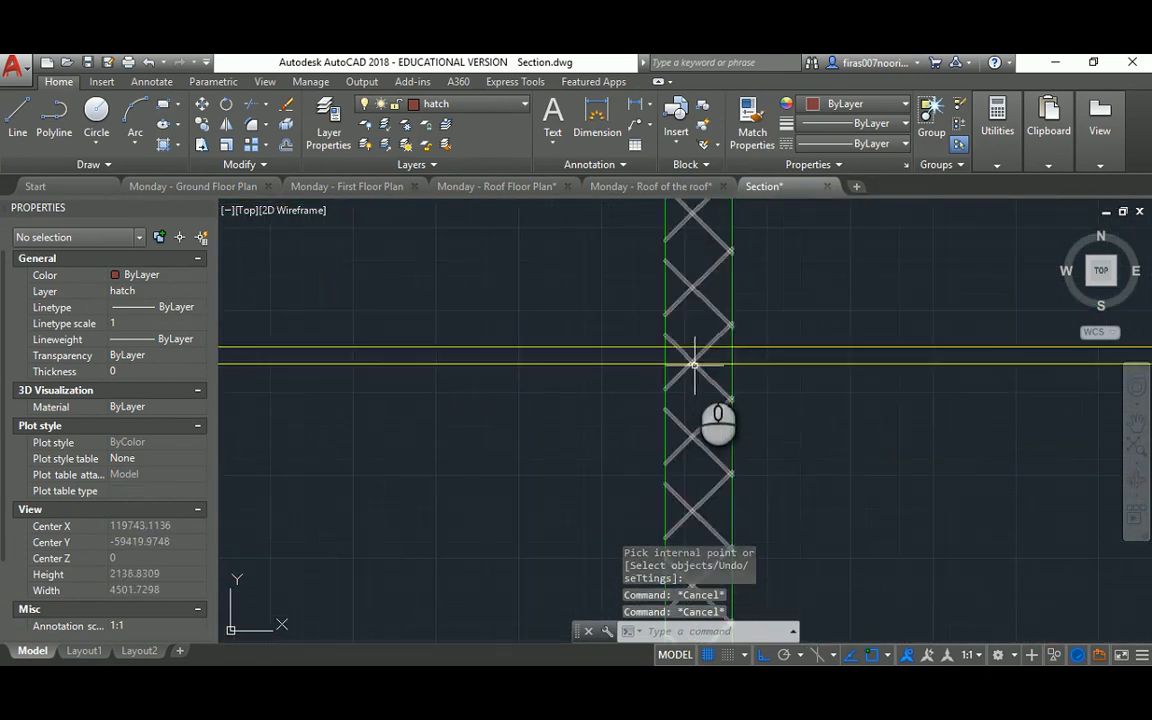
type("tr")
key("Return")
left_click(731, 368)
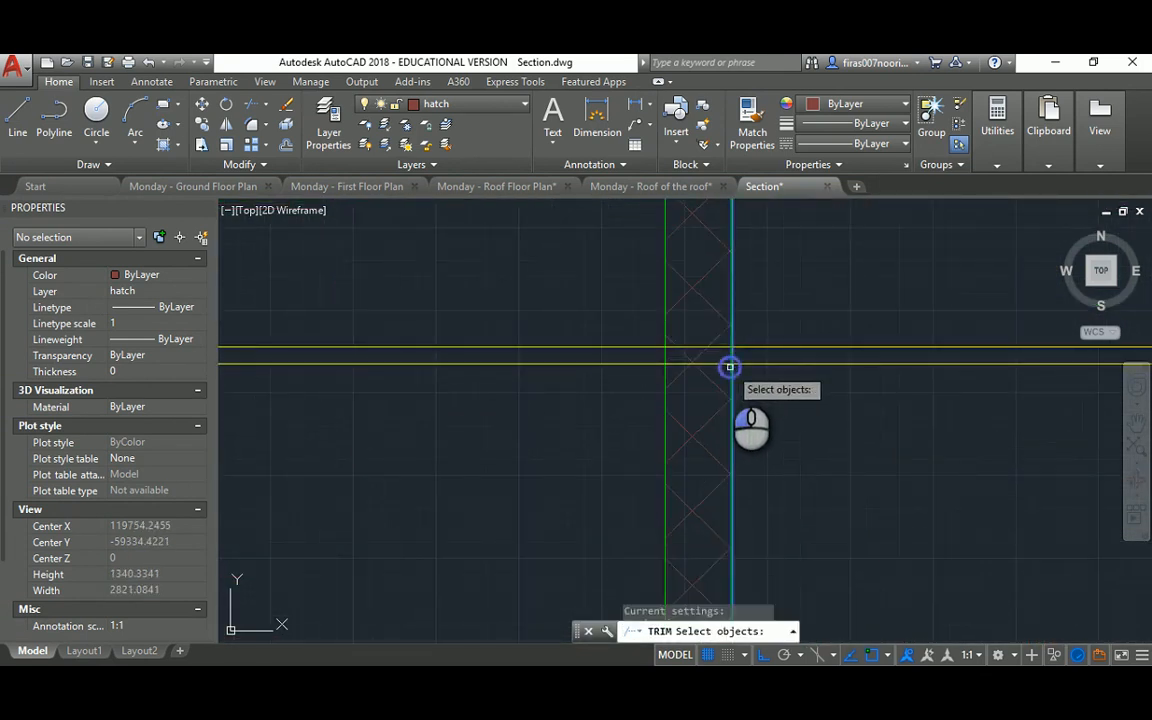
left_click(665, 377)
key("Return")
left_click(673, 363)
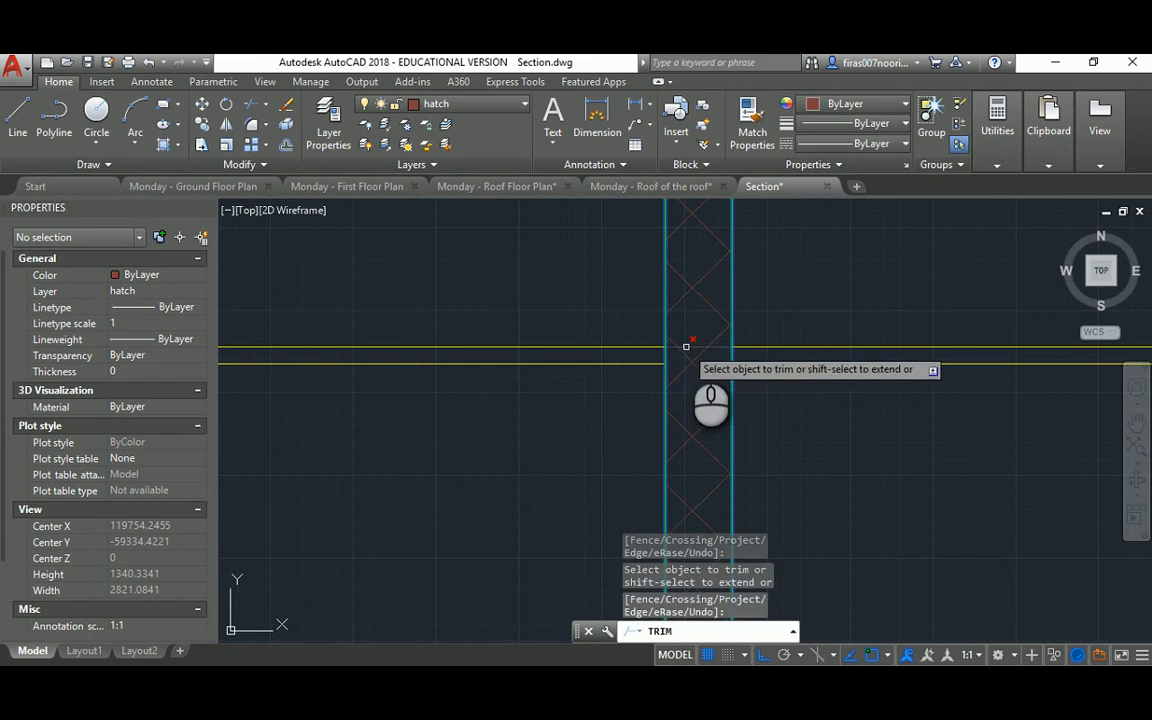
scroll(689, 355, "down", 8)
key("Escape")
scroll(638, 375, "down", 2)
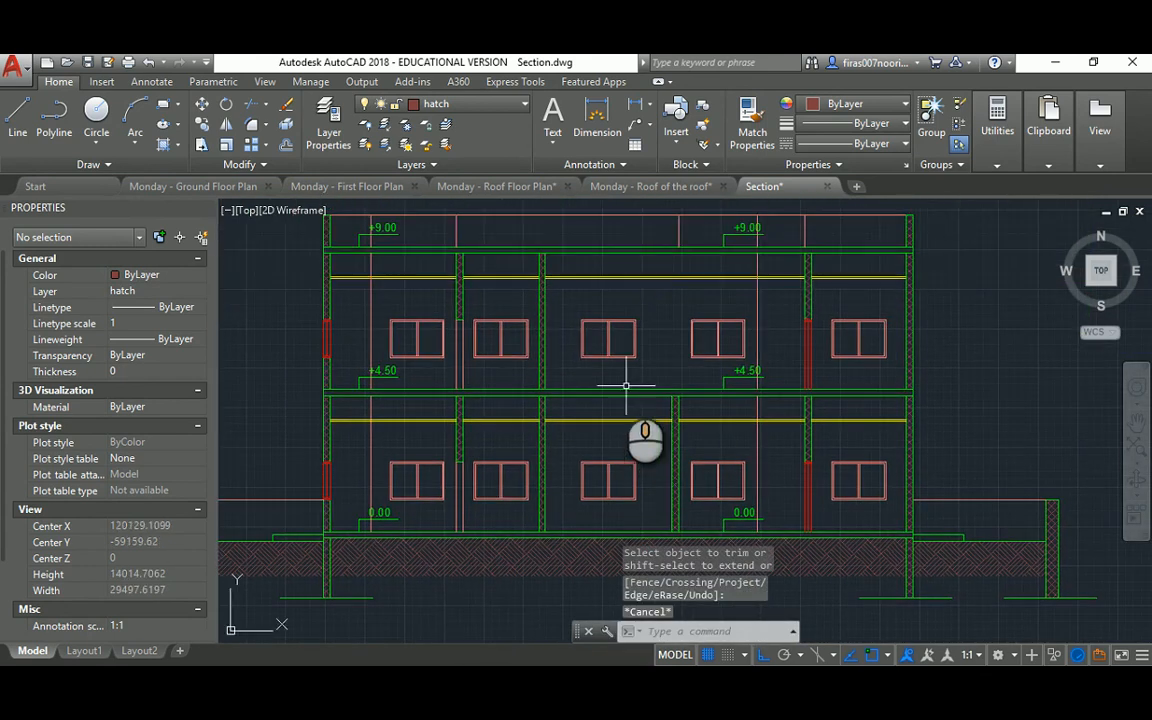
Step: Start a new hatch with the AR-CONC pattern and try to fill the roof slab
middle_click_drag(535, 319, 592, 358)
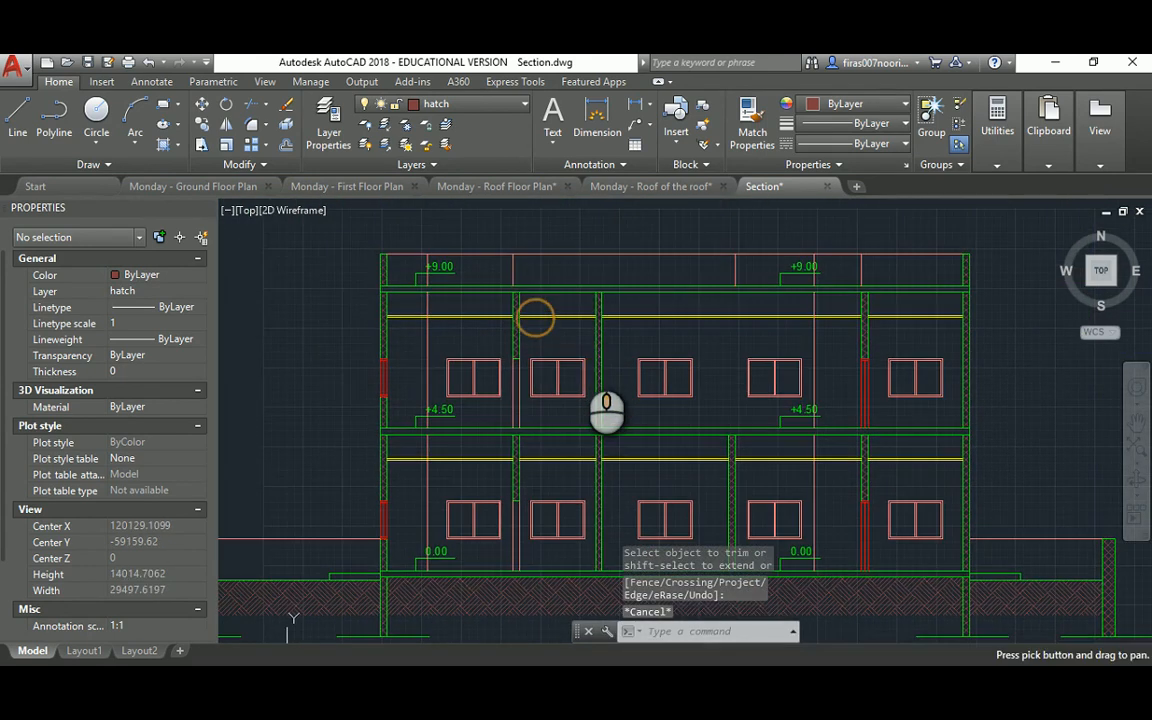
type("h")
key("Return")
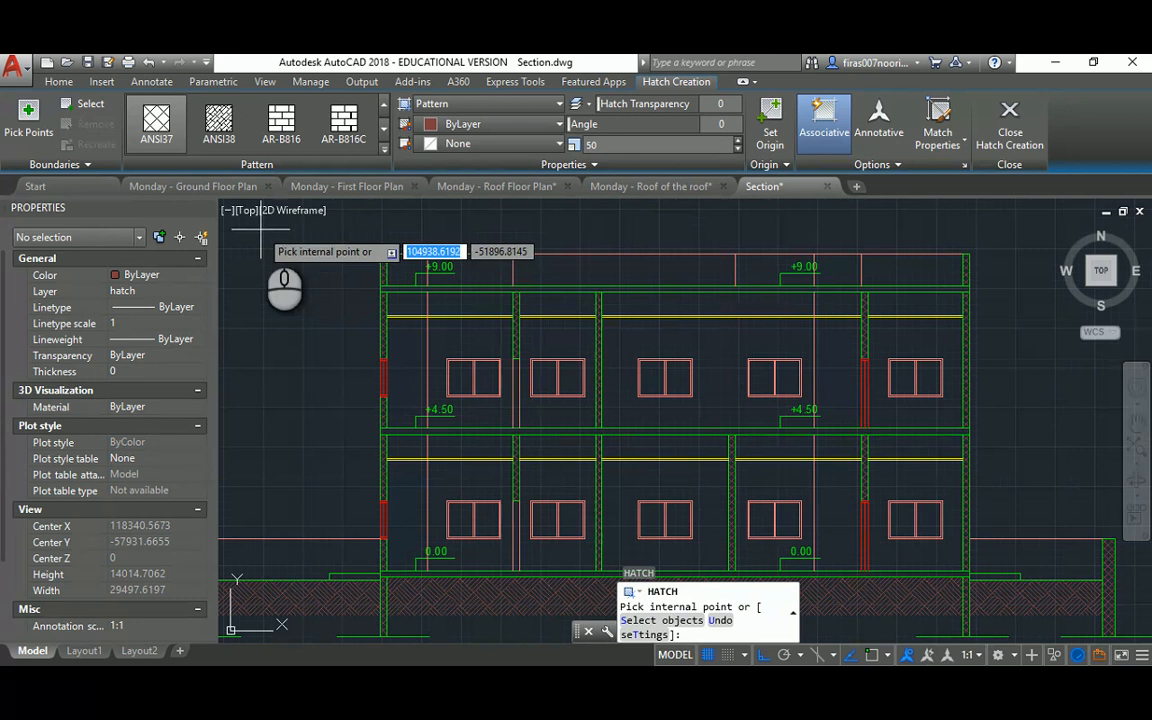
left_click(382, 151)
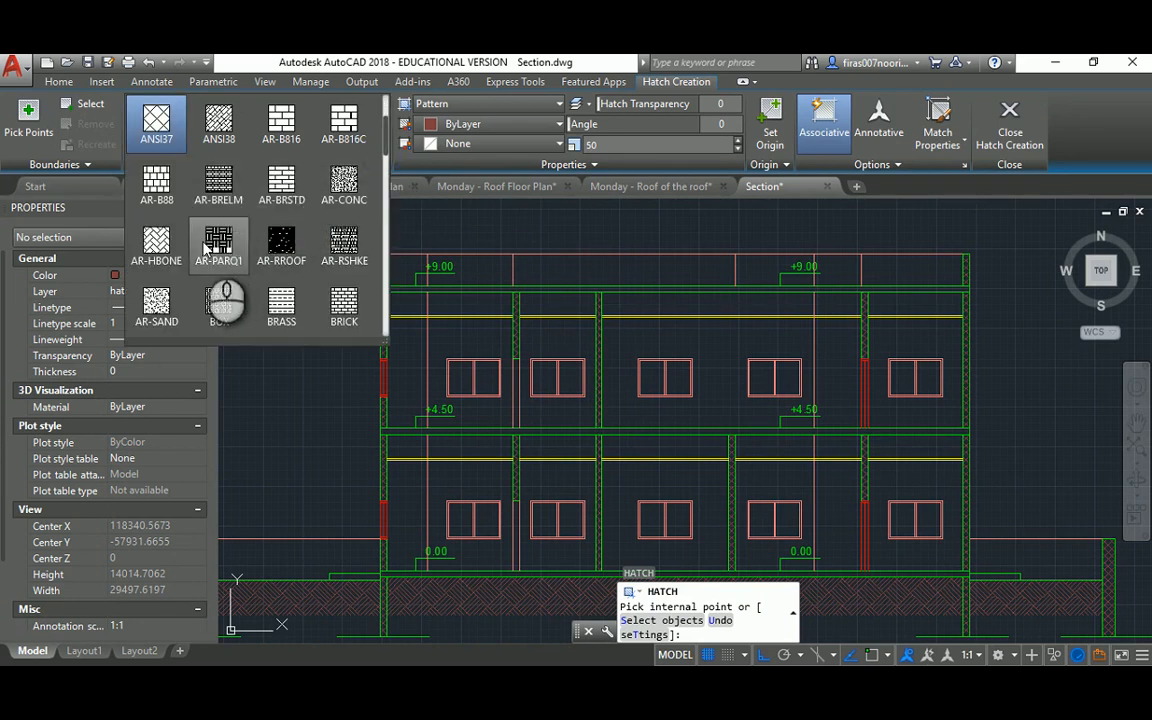
left_click(343, 182)
scroll(428, 290, "up", 4)
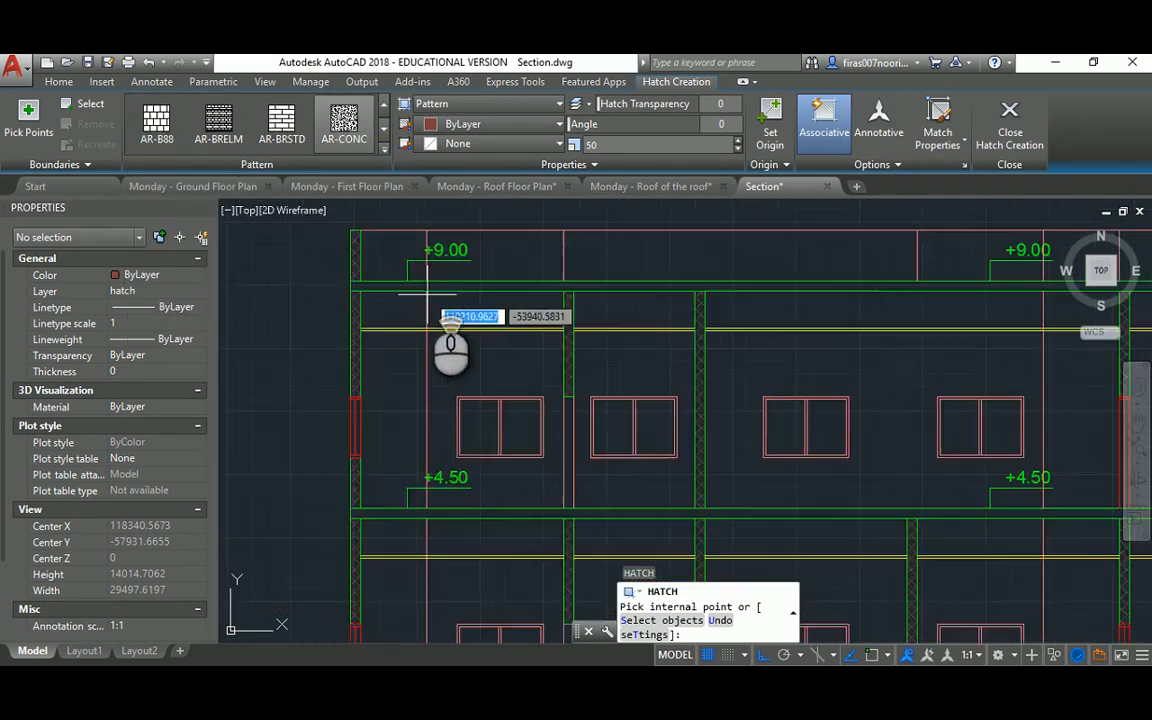
scroll(428, 281, "down", 2)
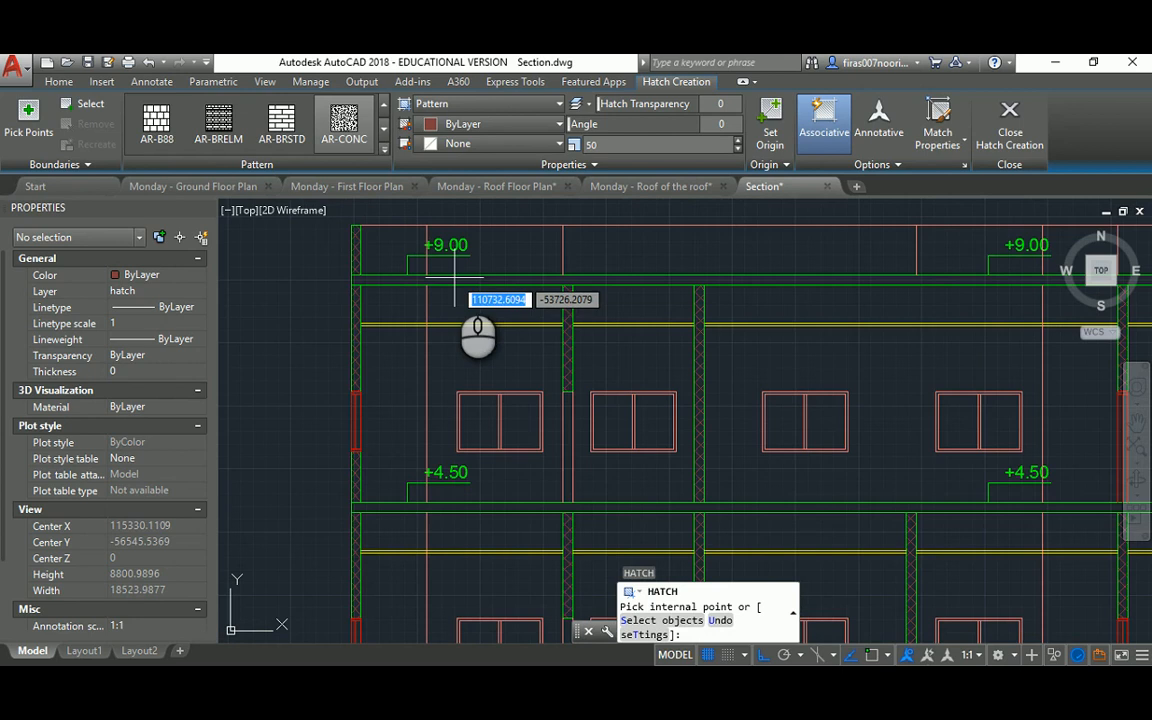
middle_click_drag(455, 277, 356, 287)
scroll(663, 290, "down", 2)
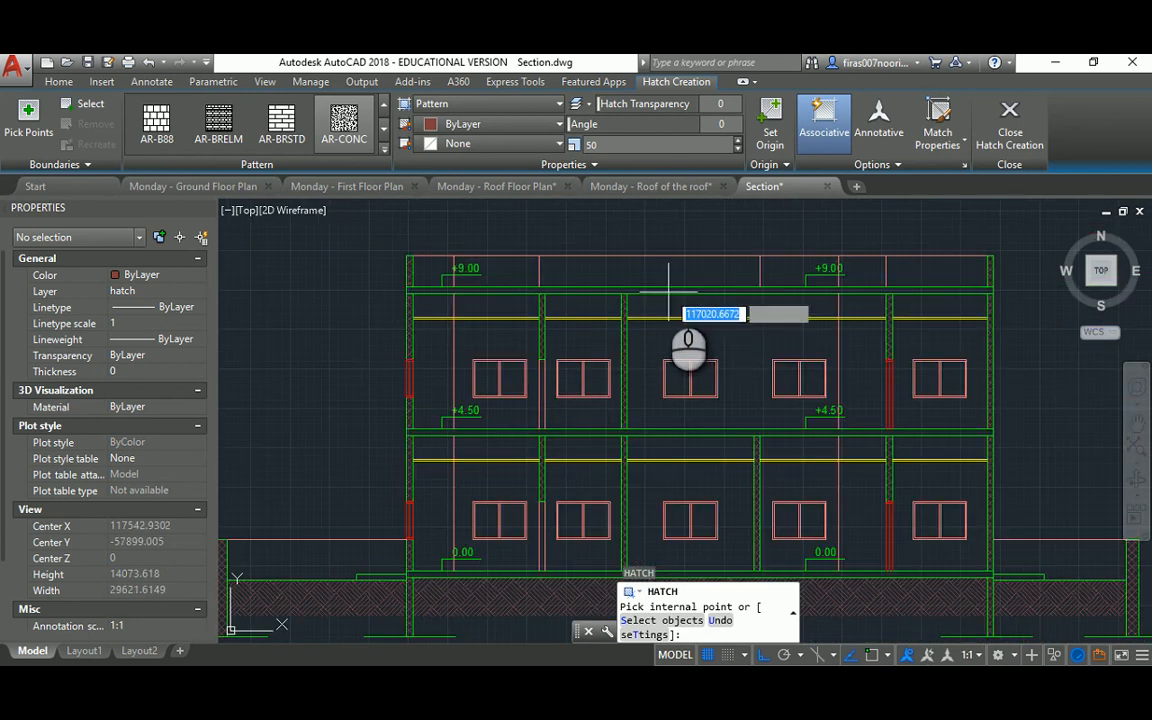
left_click(668, 292)
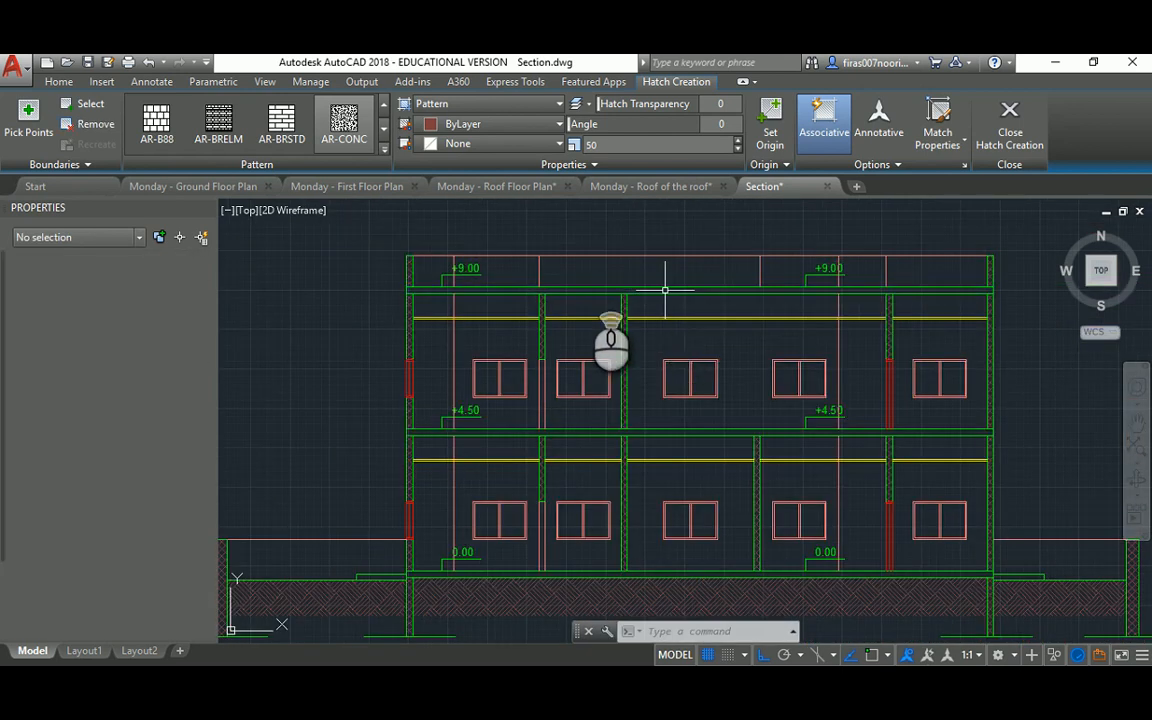
Step: Set the AR-CONC hatch scale to 1 and hatch the roof slab
scroll(587, 290, "up", 2)
scroll(587, 290, "down", 2)
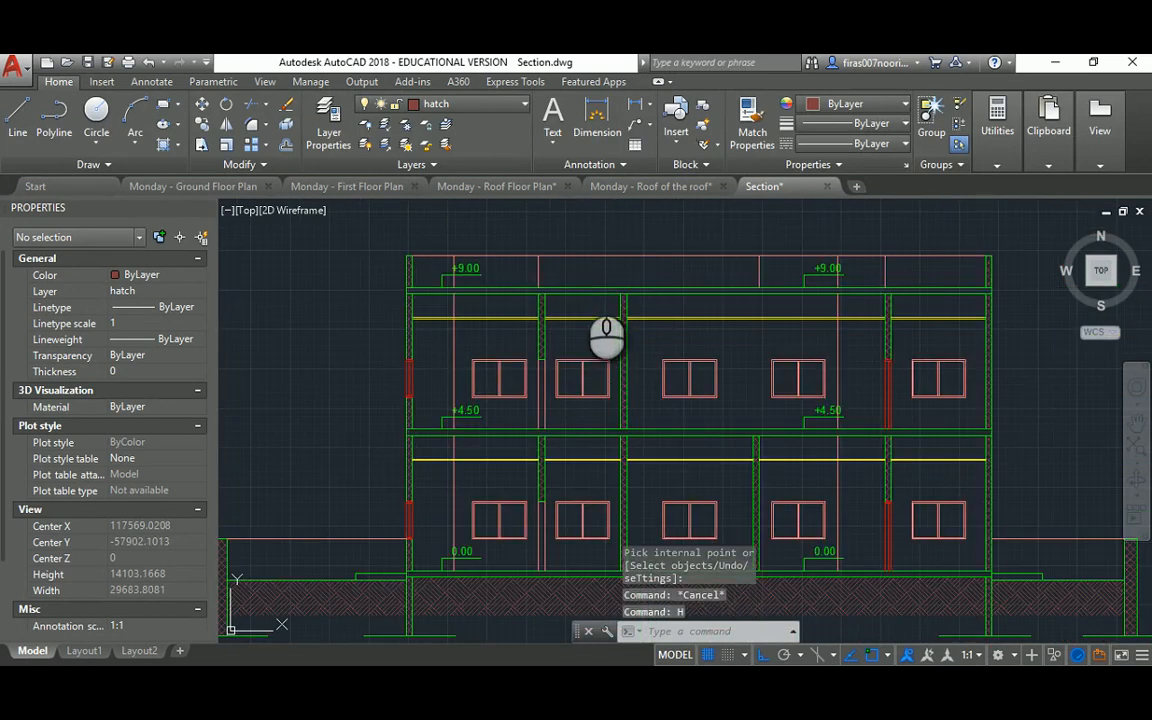
key("Return")
type("1")
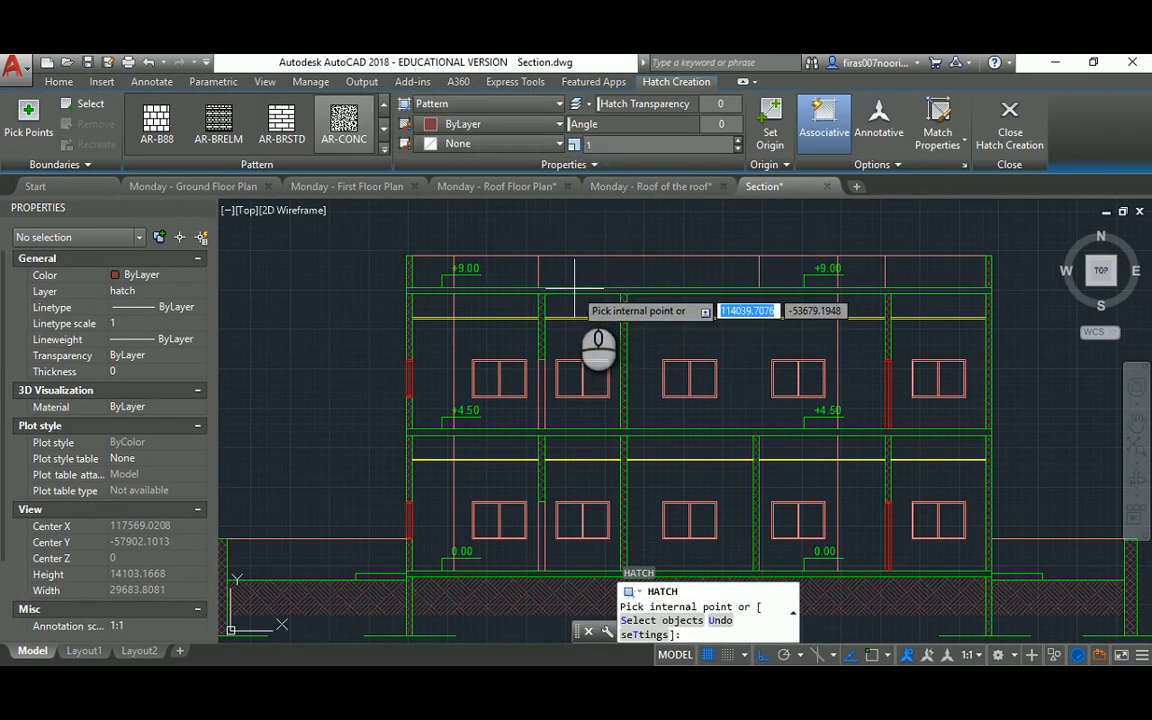
left_click(573, 291)
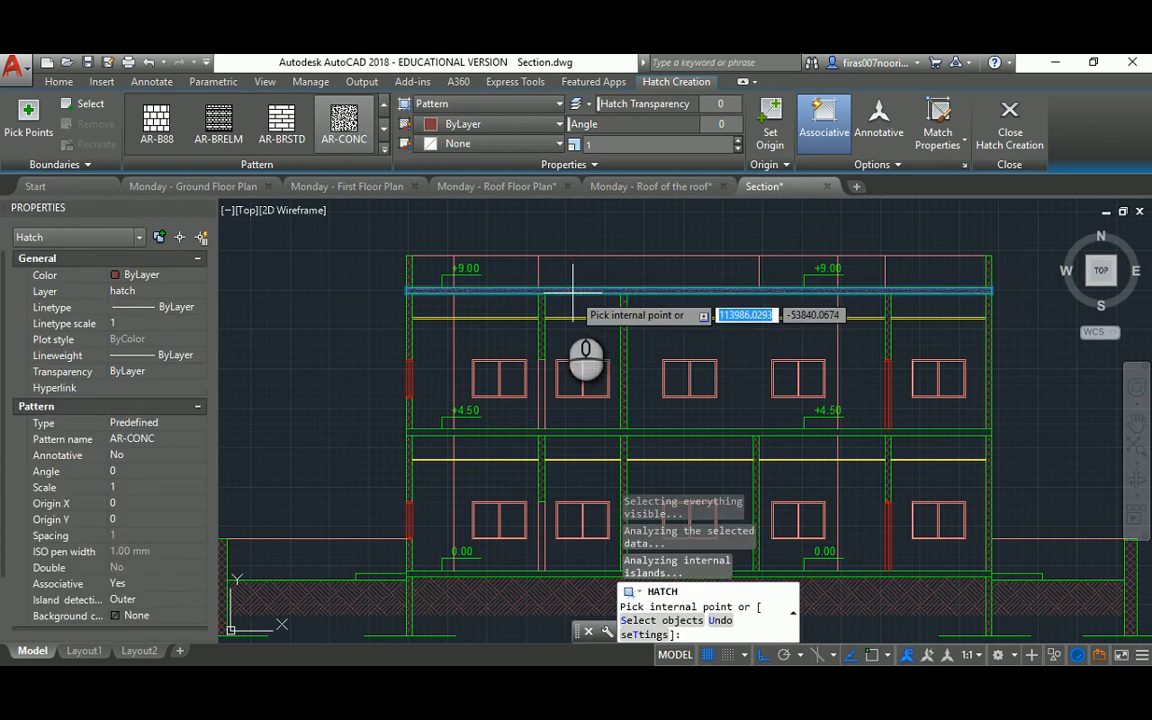
key("Escape")
Step: Hatch the intermediate floor slab, the ground-floor slab and the low outdoor slabs on both sides of the house with AR-CONC
scroll(381, 283, "up", 2)
scroll(455, 305, "down", 5)
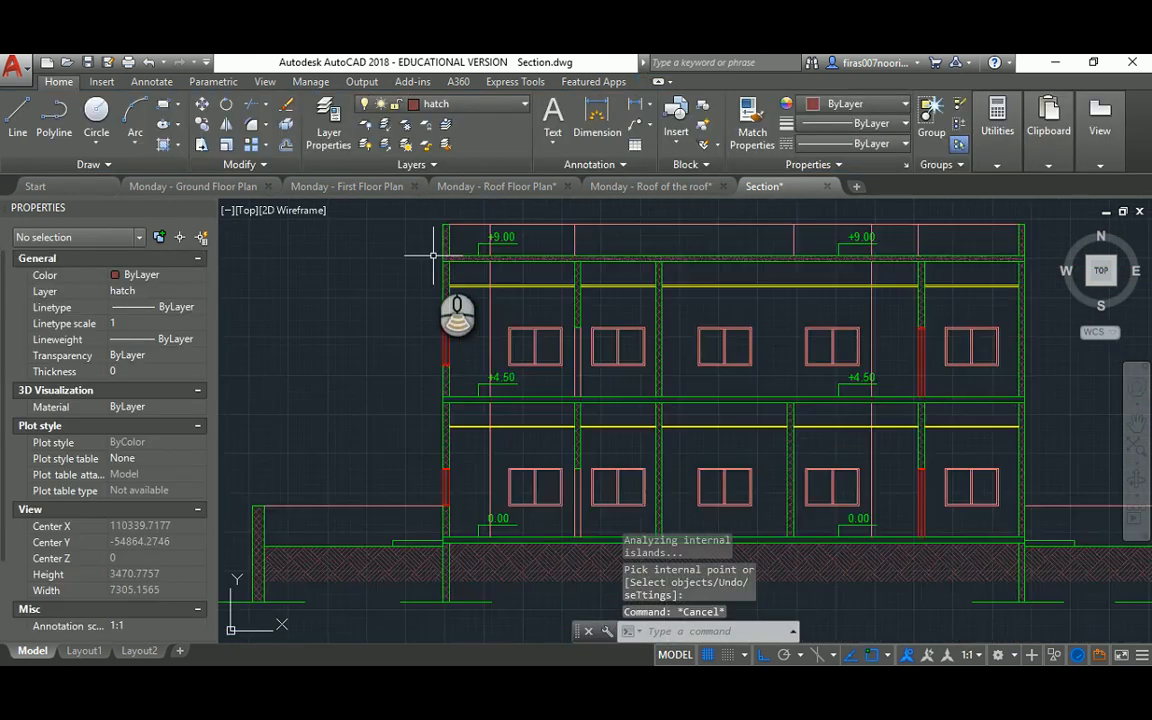
scroll(510, 364, "up", 2)
key("Escape")
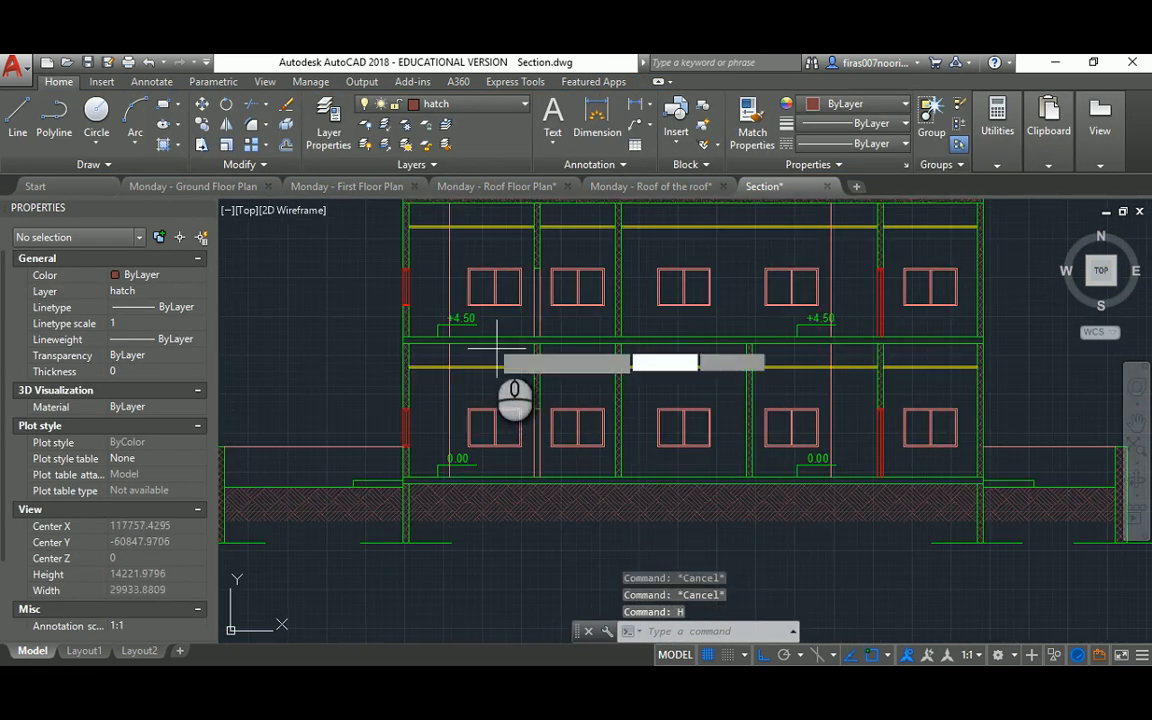
key("Return")
left_click(490, 338)
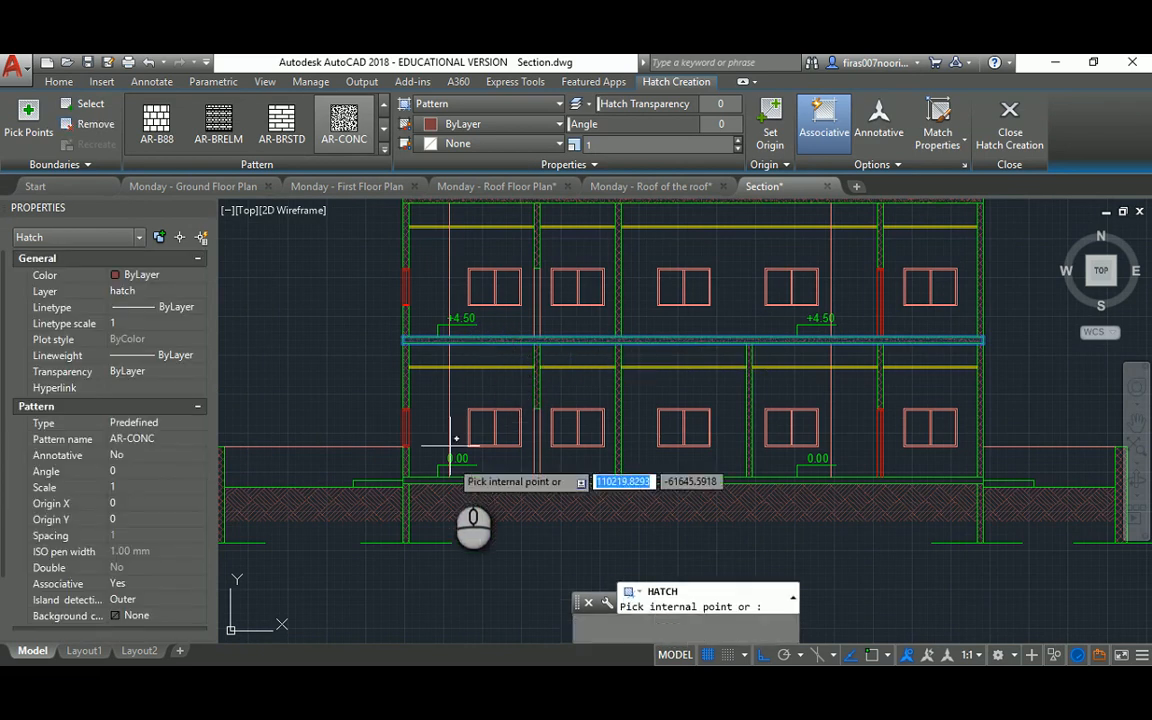
left_click(386, 481)
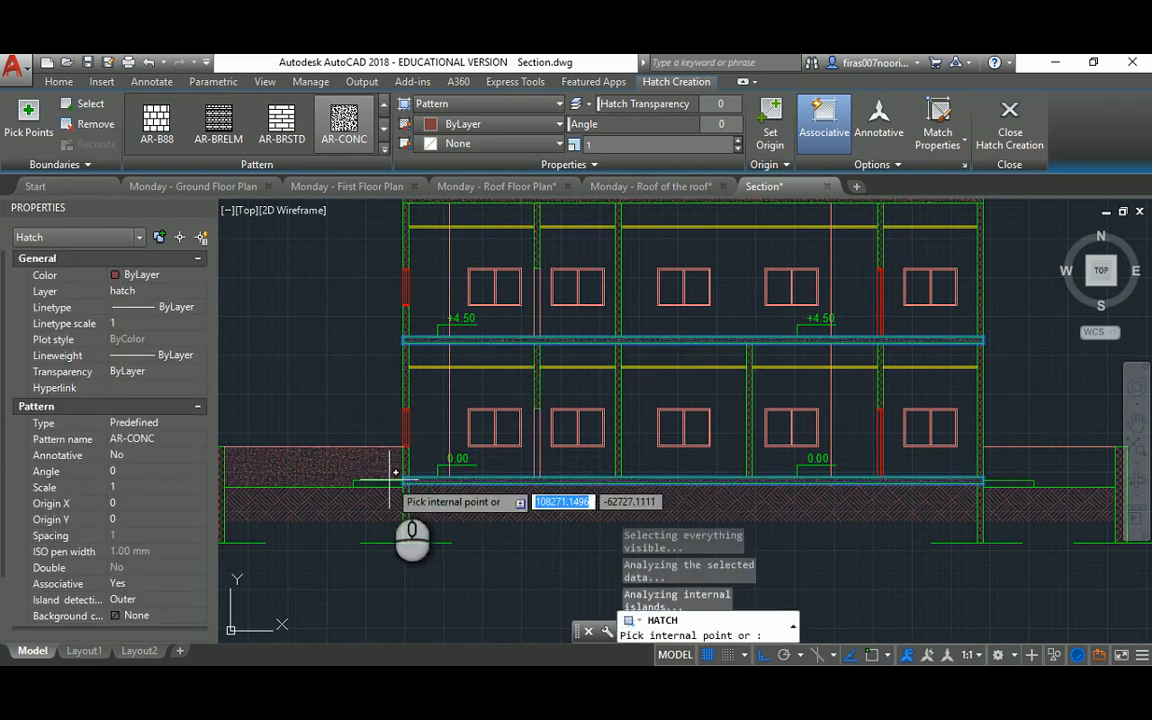
left_click(1000, 480)
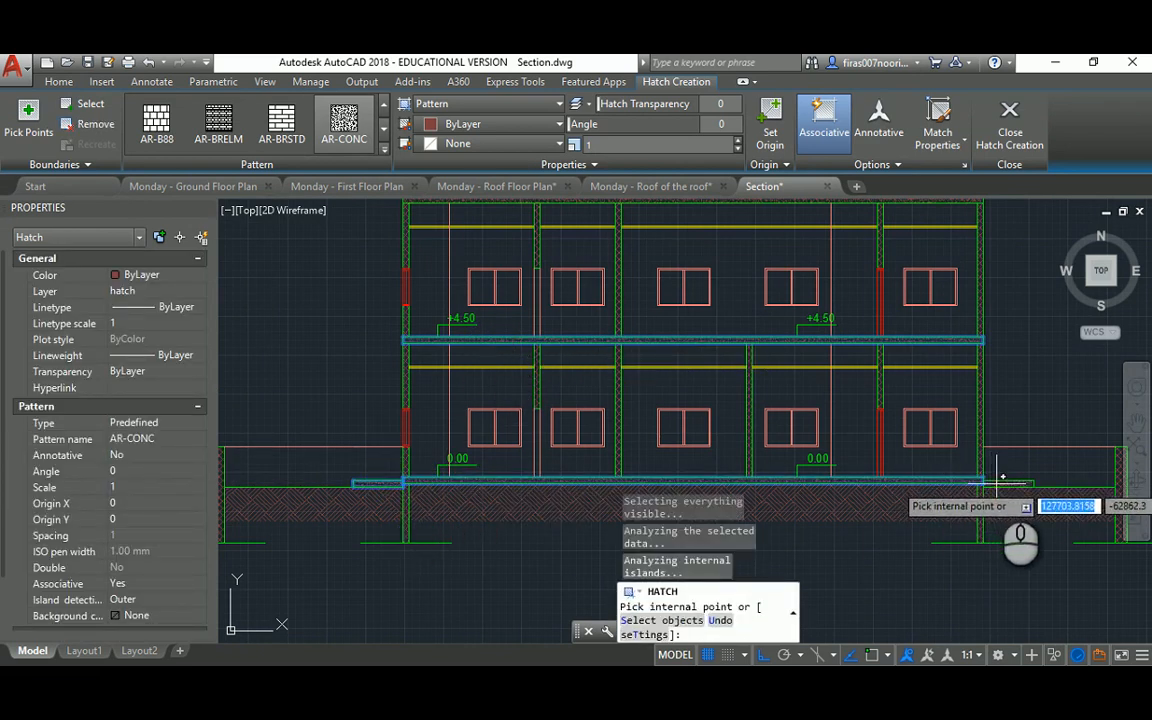
key("Escape")
key("Escape")
scroll(760, 420, "down", 3)
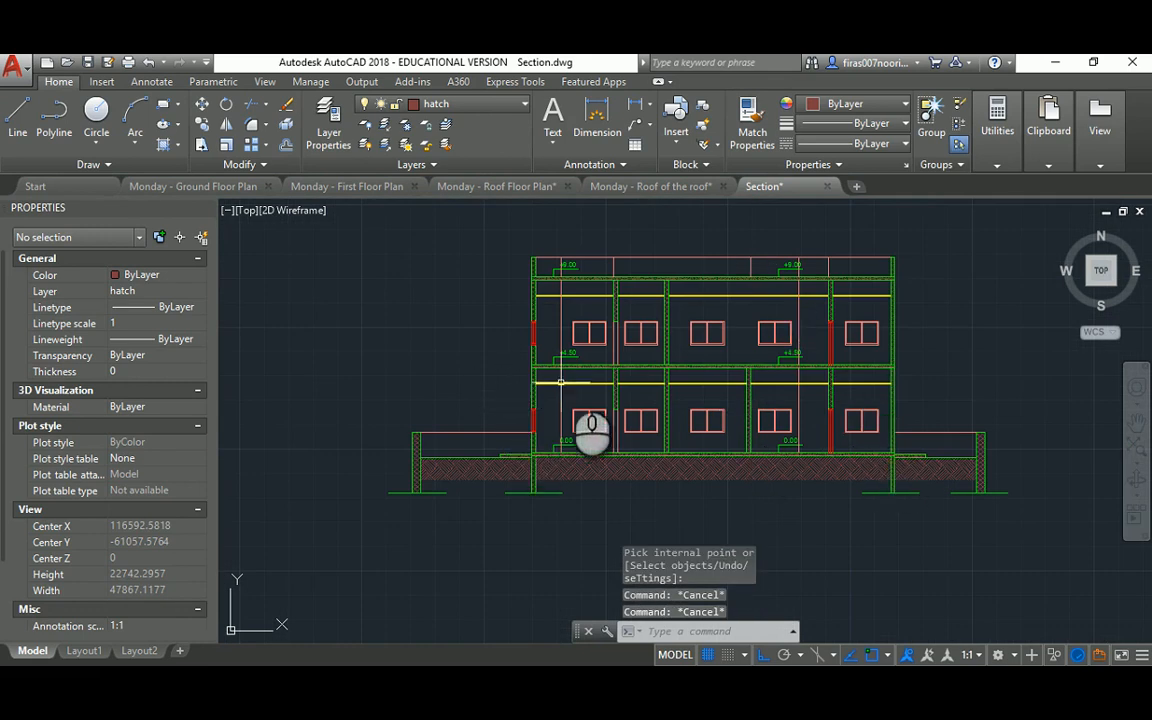
scroll(561, 382, "up", 2)
scroll(627, 356, "down", 2)
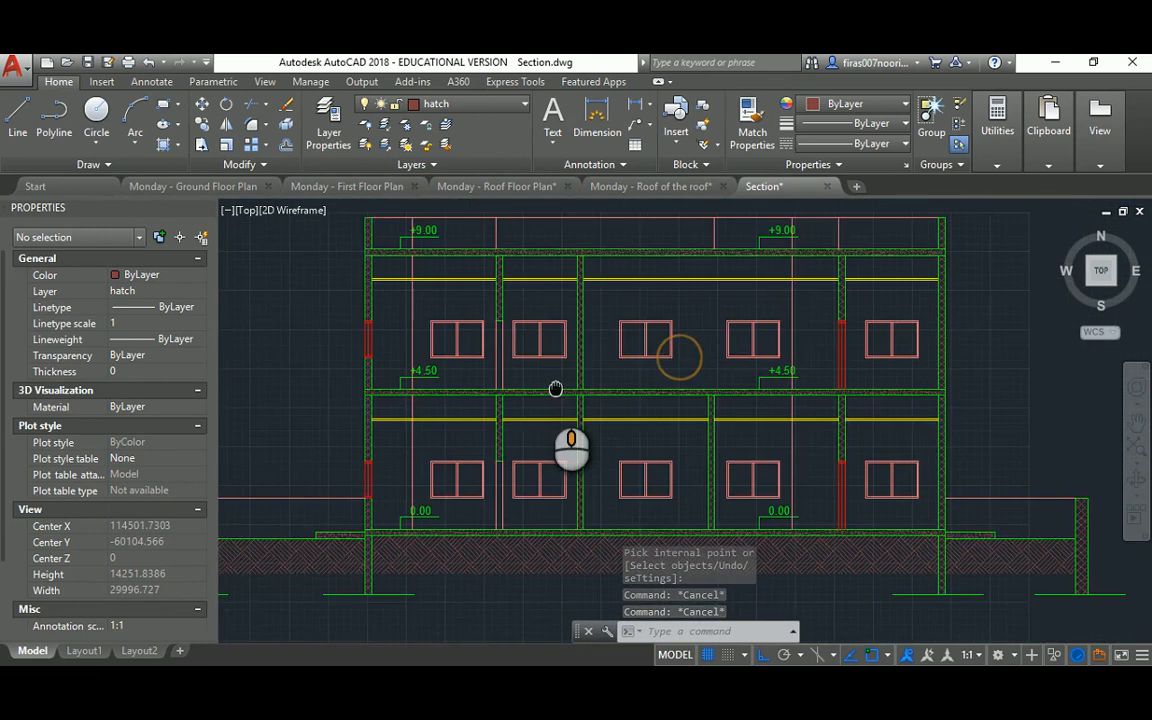
Step: Create a layer named Dim, set its colour to yellow and make it the current layer
middle_click_drag(527, 362, 571, 362)
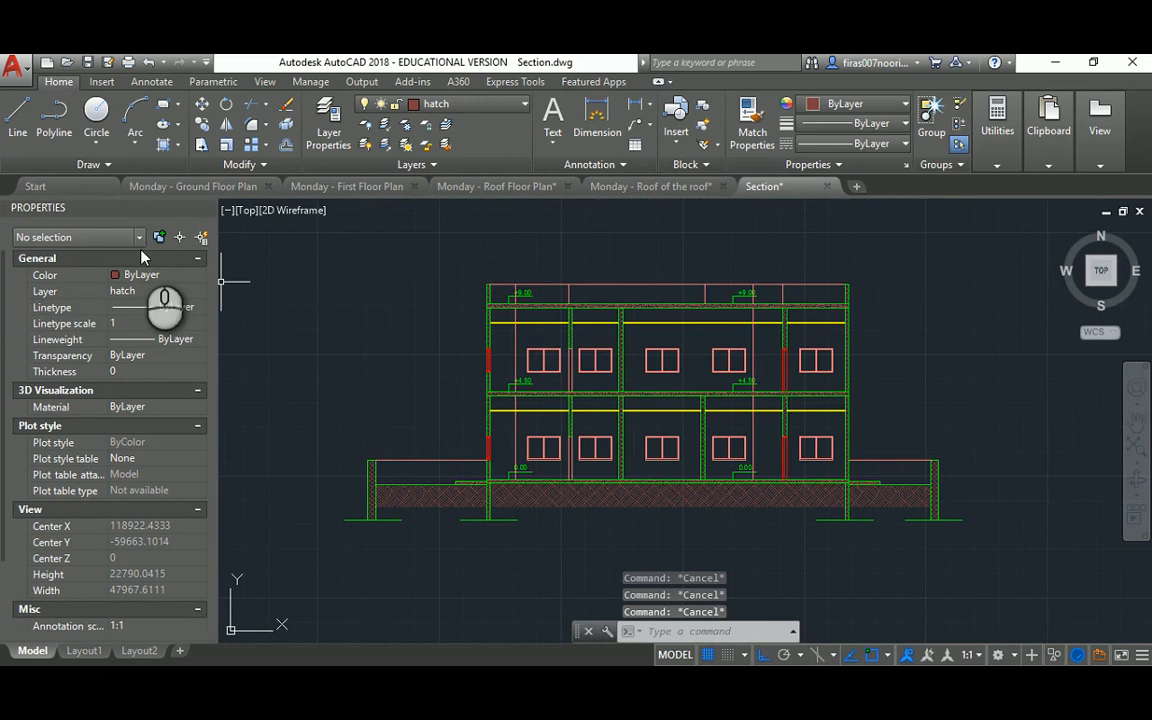
type("la")
key("Return")
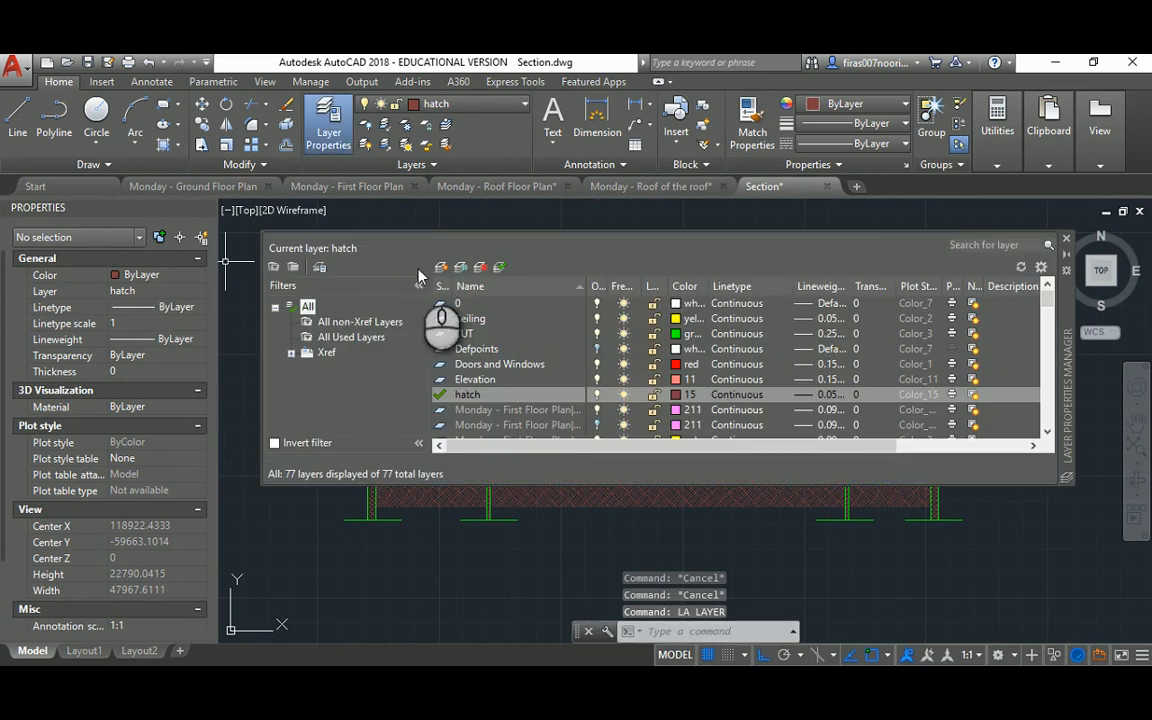
left_click(440, 266)
type("Dim")
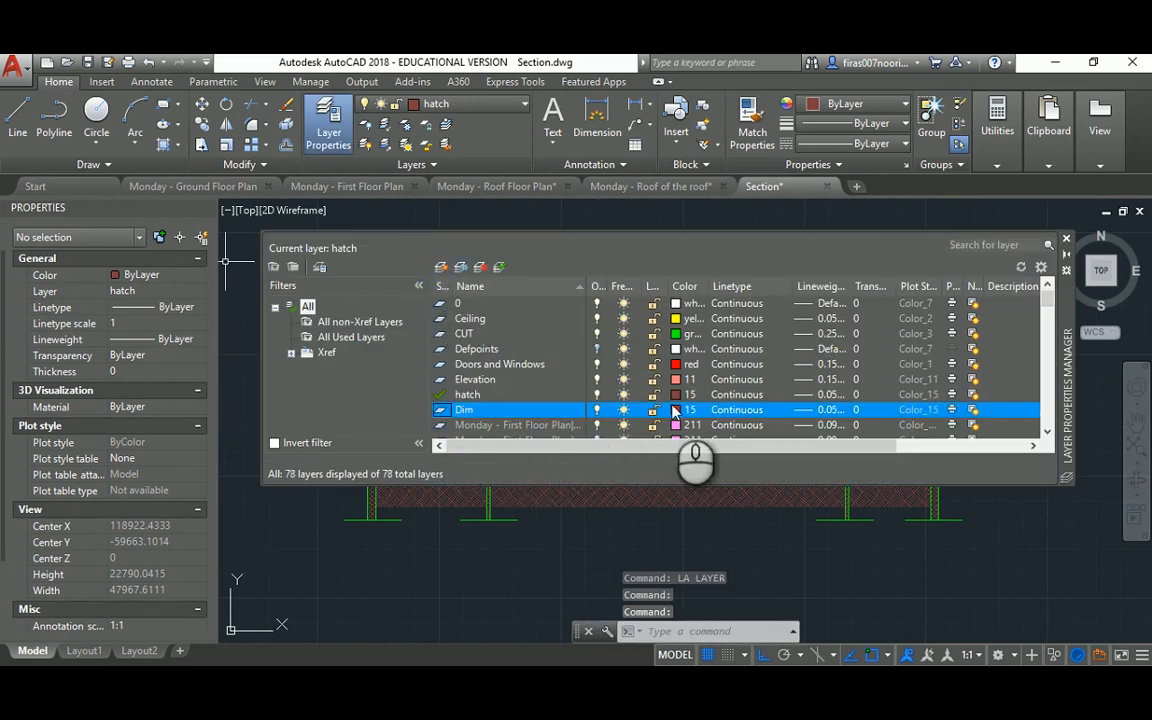
left_click(681, 412)
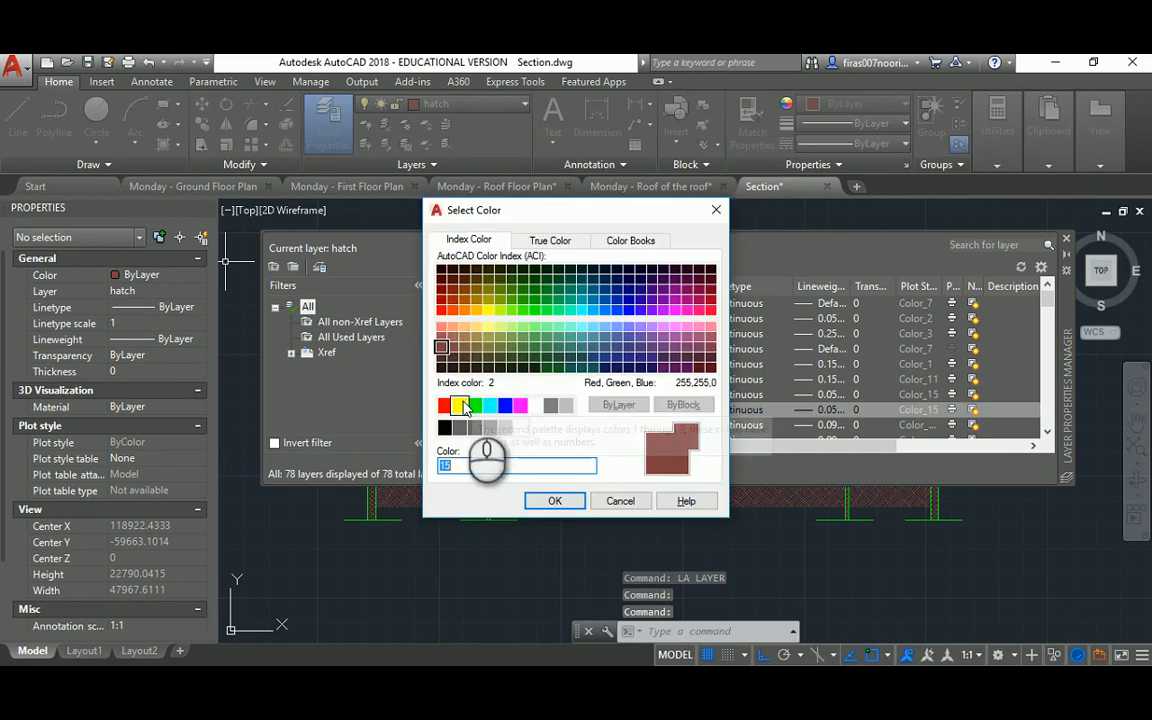
left_click(459, 405)
left_click(554, 500)
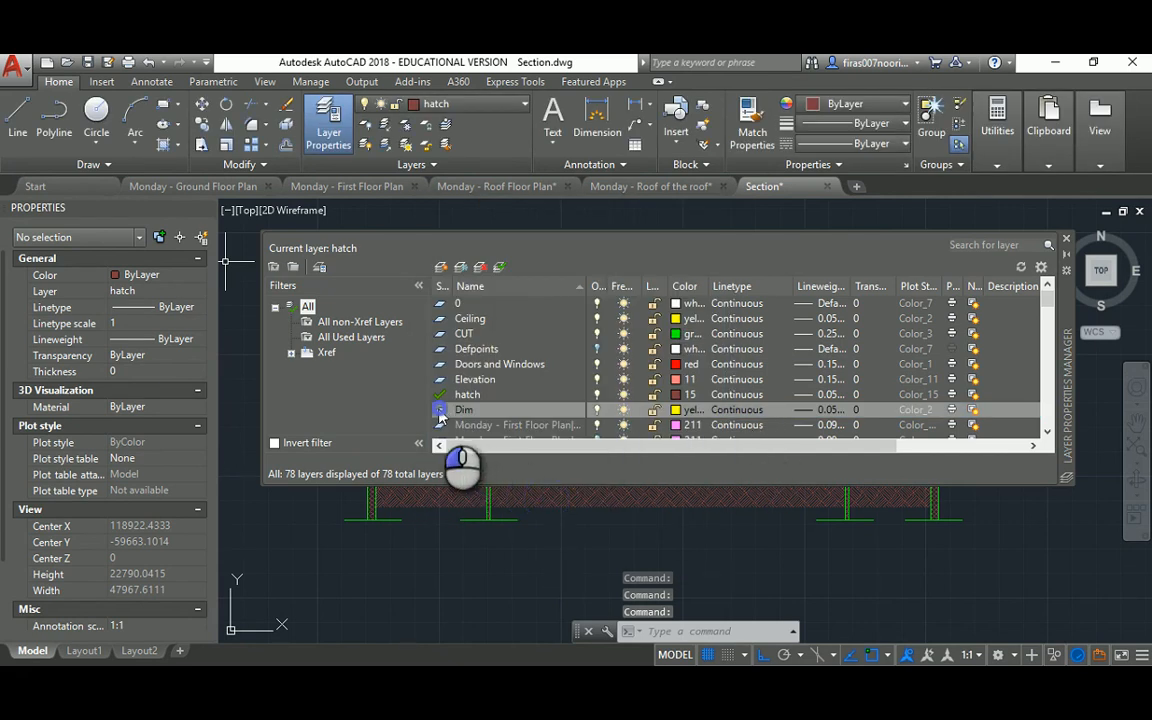
double_click(439, 411)
left_click(1066, 241)
Step: Add a vertical linear dimension from the ground floor line to the bottom of the easternmost ground-floor window
scroll(760, 470, "up", 2)
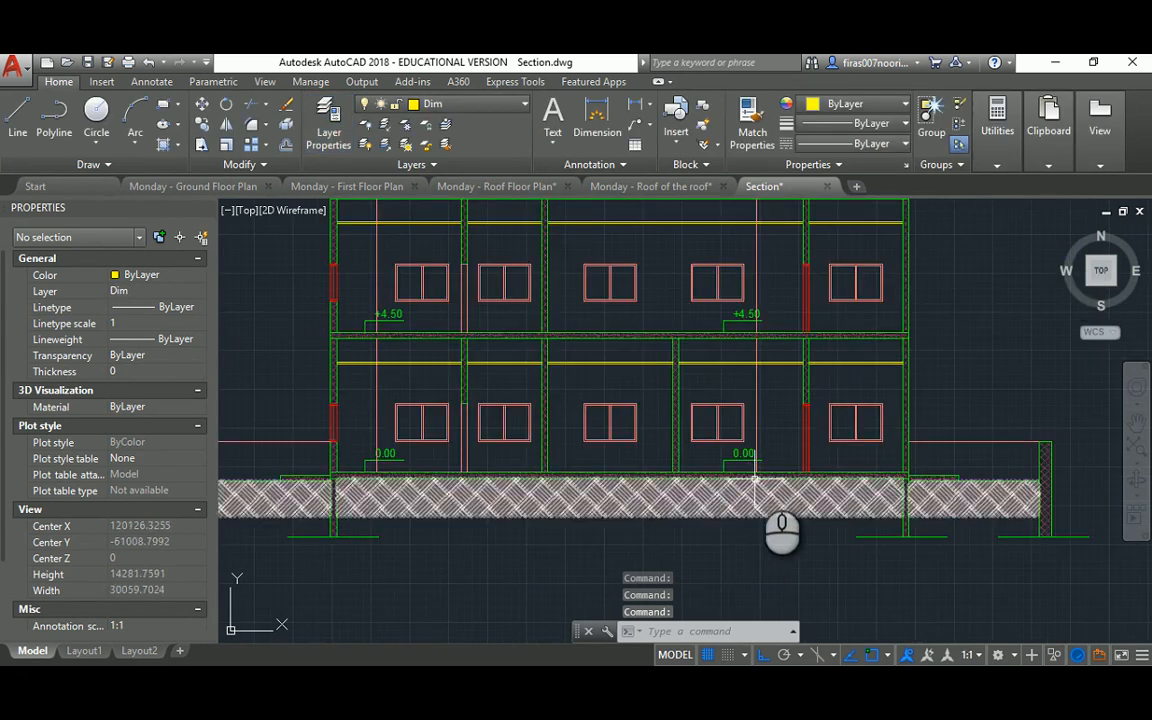
key("Escape")
key("Escape")
key("Escape")
type("DIMLI")
key("Return")
scroll(811, 454, "up", 4)
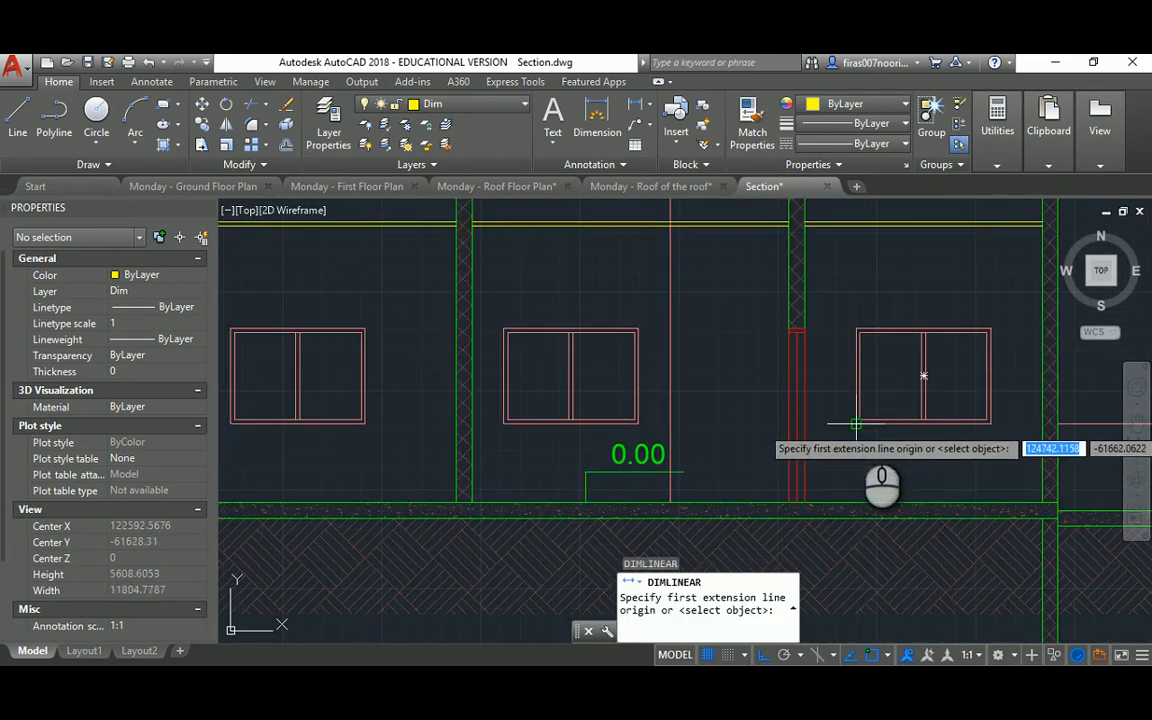
left_click(853, 496)
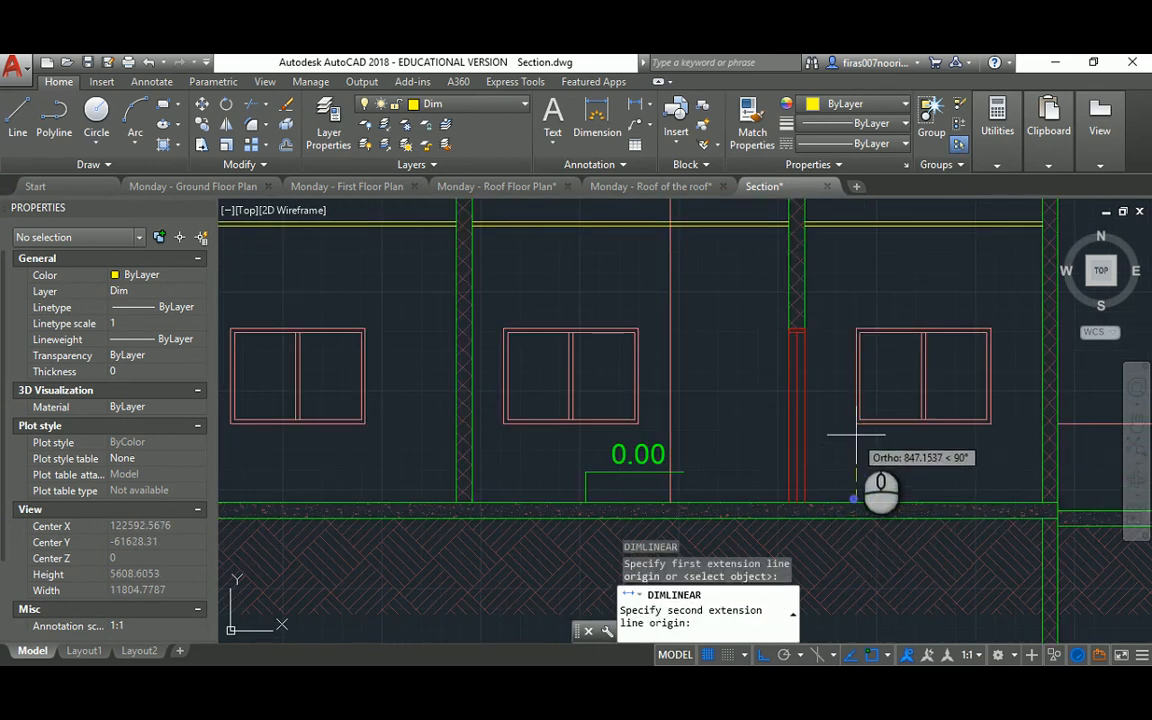
left_click(856, 423)
left_click(832, 428)
scroll(832, 430, "up", 2)
key("Escape")
key("Escape")
key("Escape")
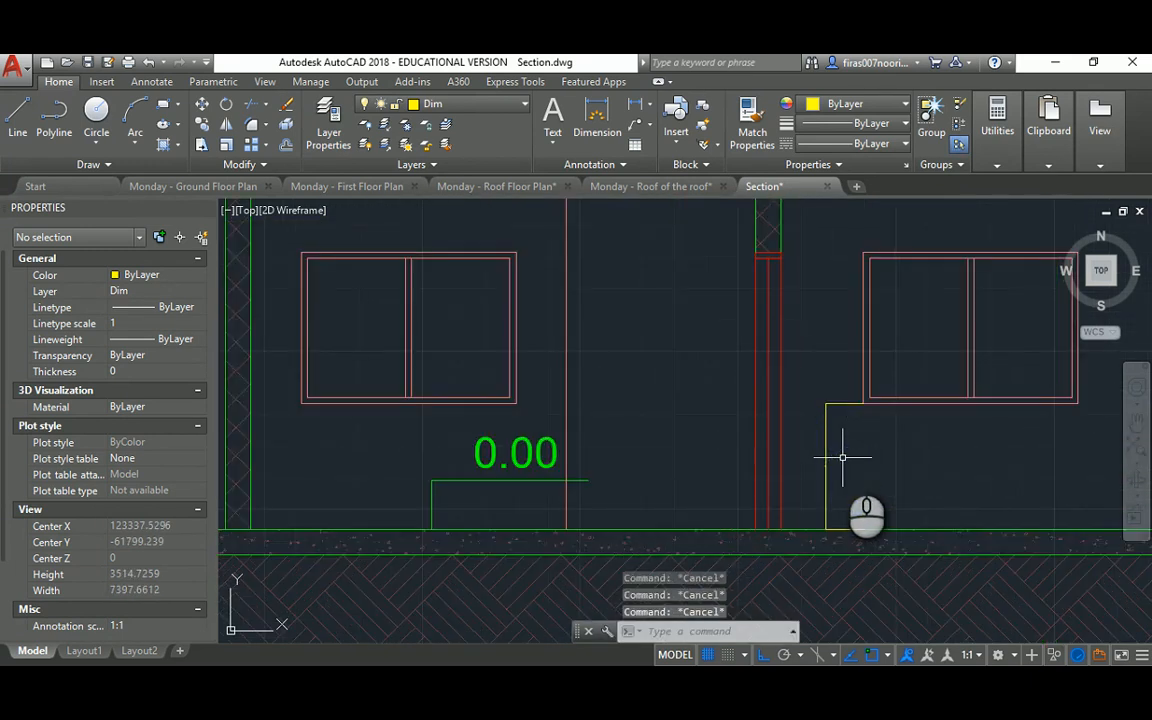
Step: Set the overall scale of the ISO-25 dimension style to 50
key("Return")
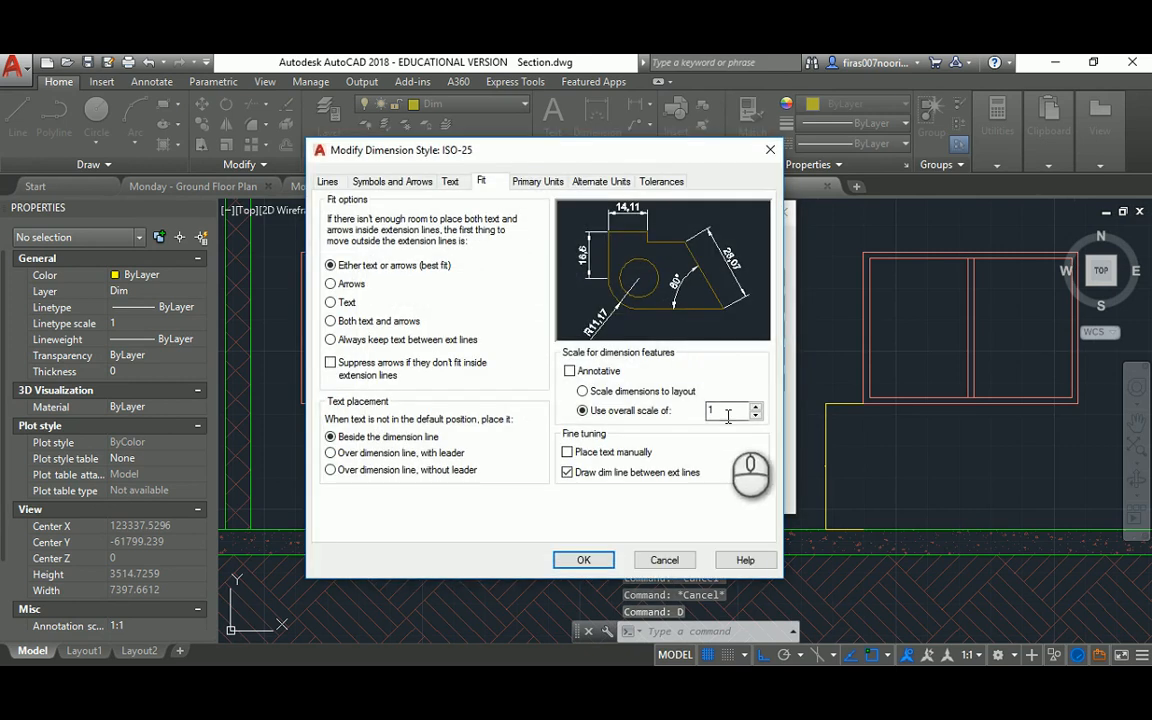
double_click(729, 411)
type("50")
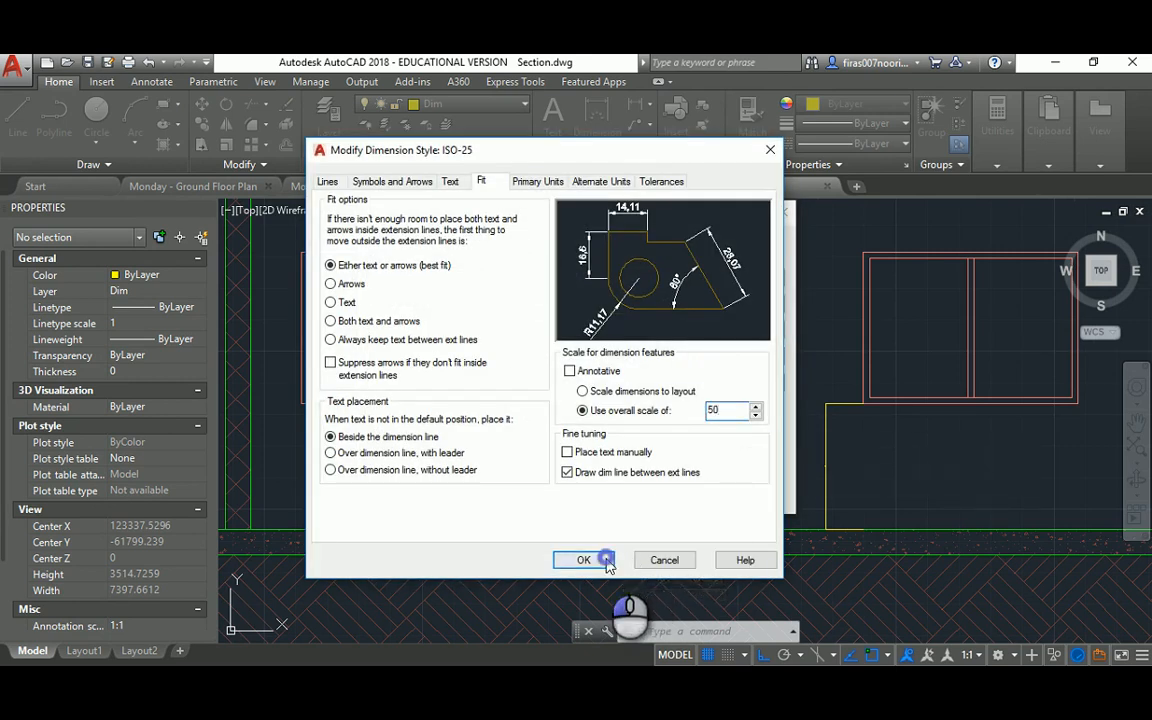
left_click(605, 561)
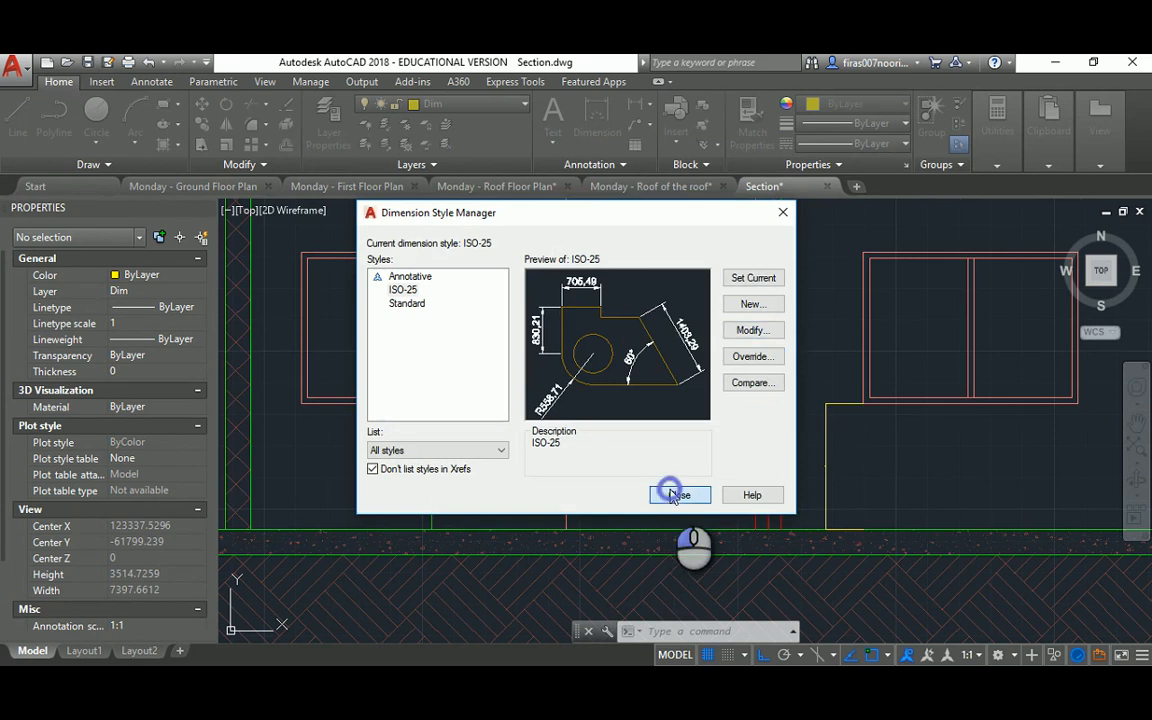
left_click(675, 495)
Step: Continue the dimension chain upward to the ground-floor window's top, the intermediate slab's underside and the slab's top
middle_click_drag(828, 445, 763, 469)
type("dc")
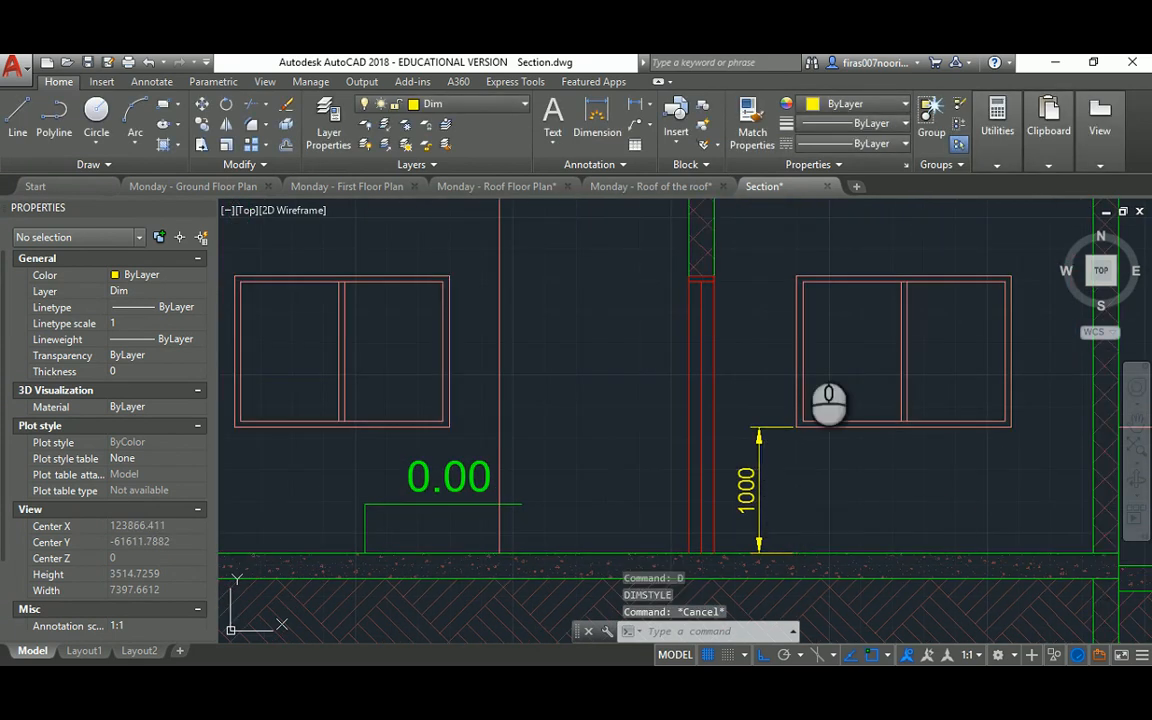
key("Return")
left_click(800, 274)
middle_click_drag(800, 274, 770, 470)
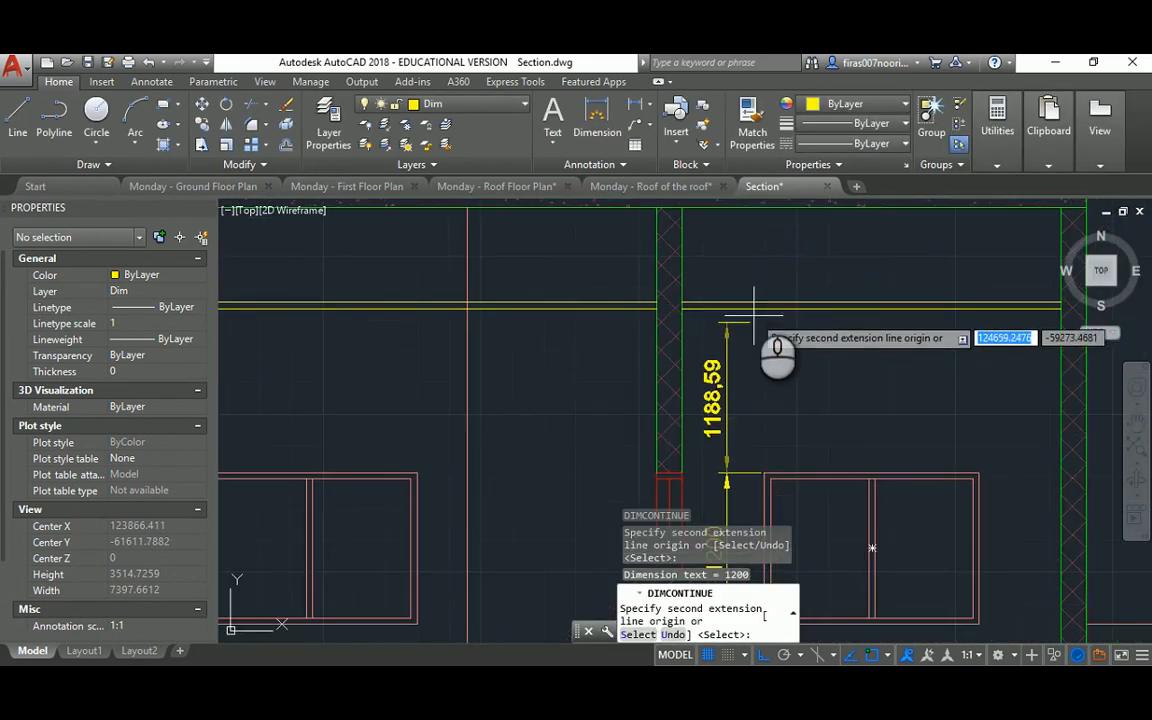
mouse_move(754, 318)
middle_mouse_down()
mouse_move(748, 300)
mouse_move(745, 371)
middle_mouse_up()
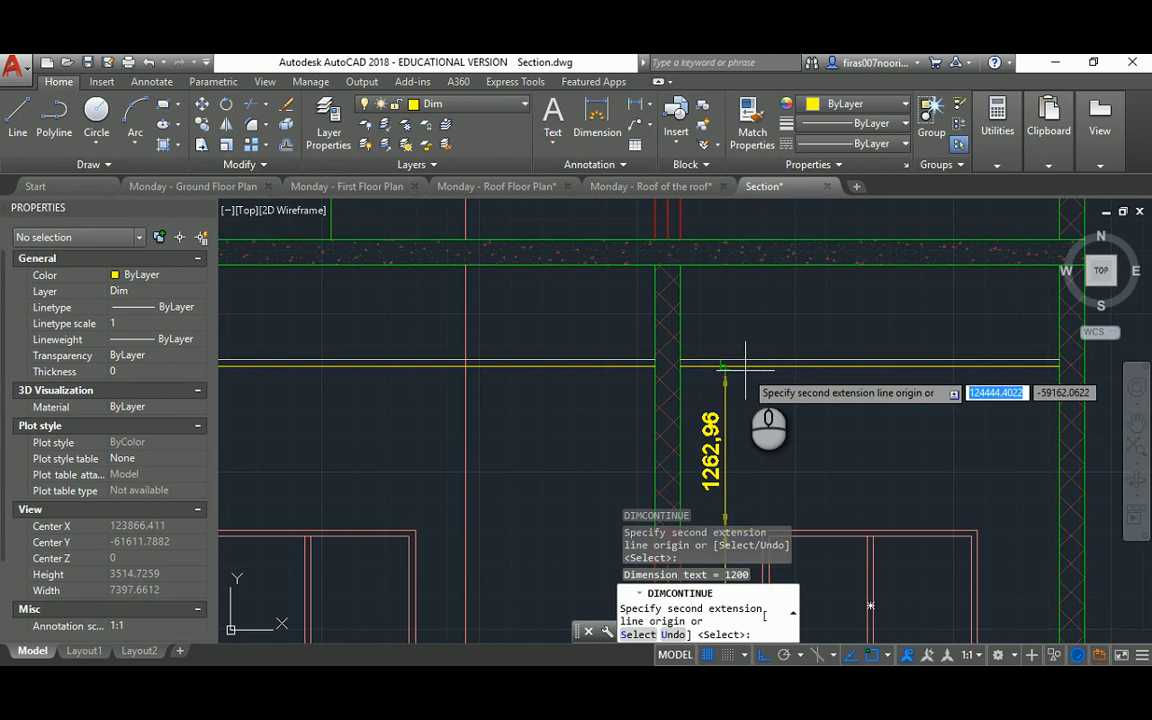
left_click(728, 265)
middle_click_drag(737, 257, 737, 320)
left_click(735, 323)
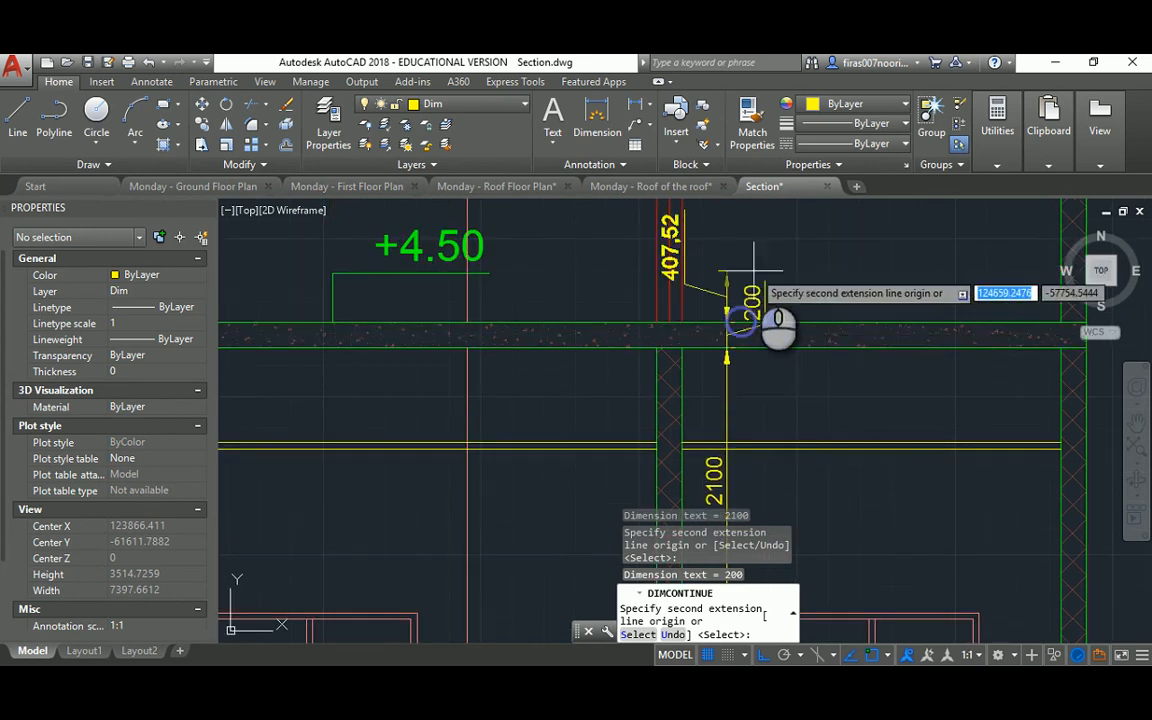
Step: Continue the dimension chain over the upper floor: window bottom and top, roof slab underside and top, and parapet top
middle_click_drag(754, 270, 740, 440)
left_click(741, 391)
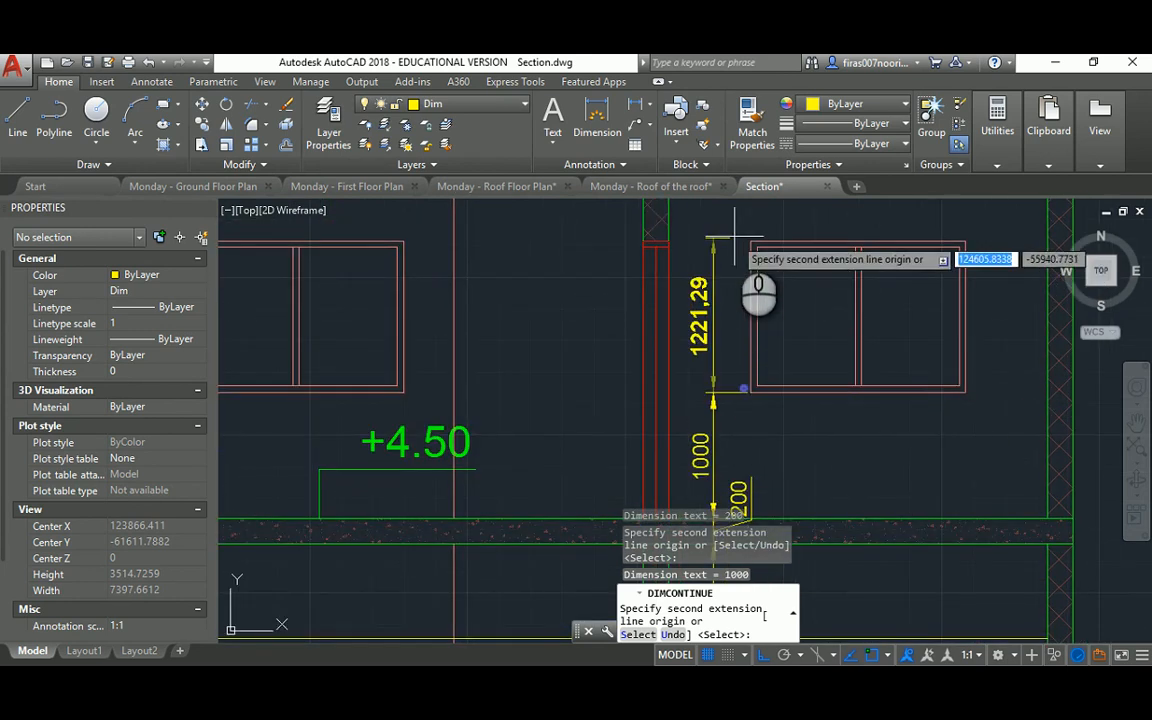
left_click(736, 240)
middle_click_drag(748, 236, 738, 411)
middle_click_drag(742, 194, 734, 387)
left_click(741, 265)
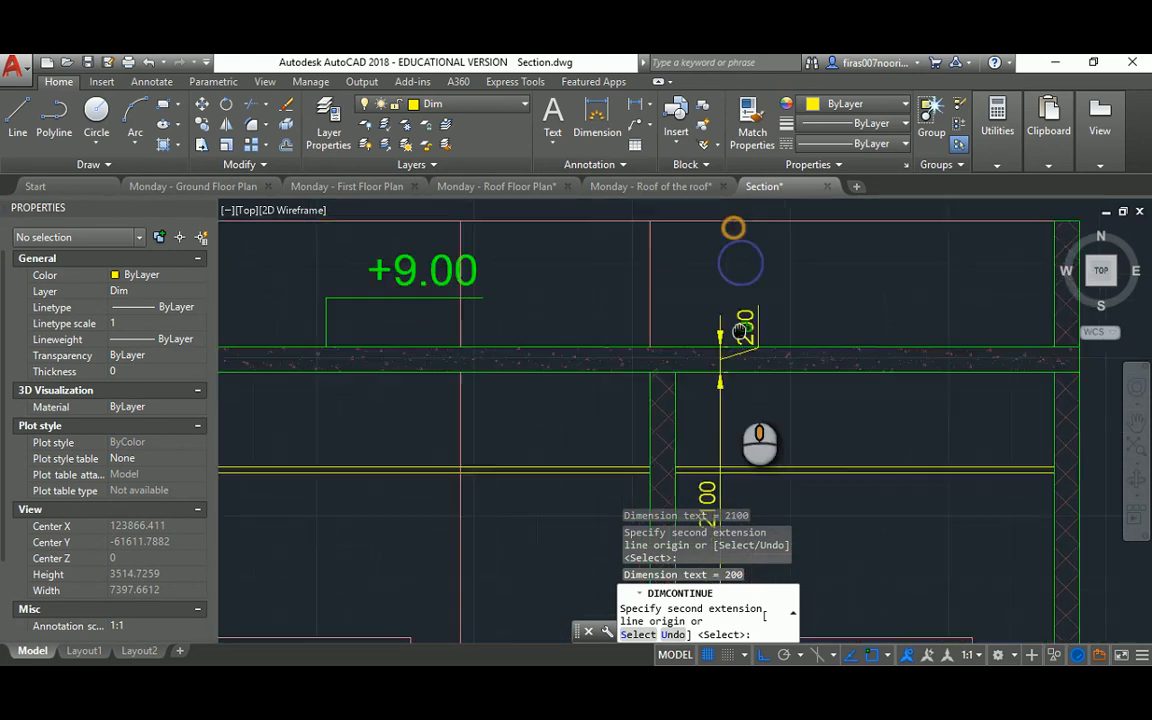
middle_click_drag(729, 259, 729, 372)
left_click(728, 338)
key("Escape")
key("Escape")
key("Escape")
scroll(733, 288, "down", 5)
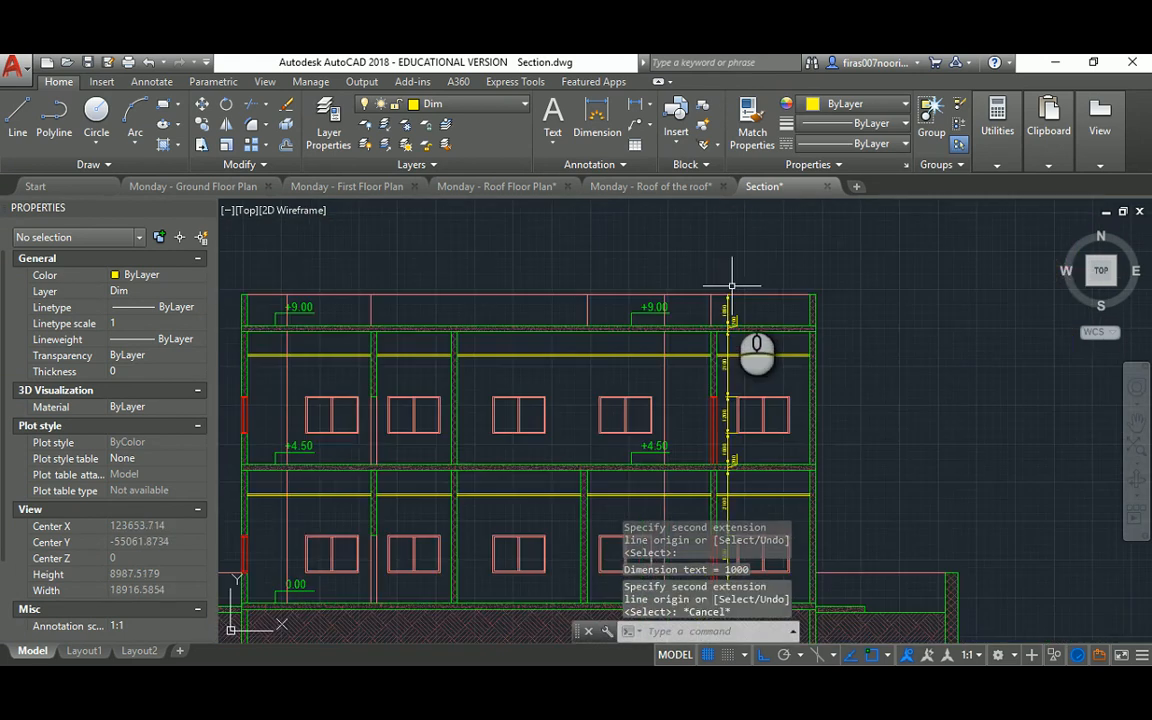
Step: Copy the complete nine-dimension vertical chain horizontally into the large middle room, just beside its interior wall
scroll(736, 300, "up", 3)
type("o")
key("Return")
scroll(747, 333, "up", 3)
left_click(731, 336)
left_click(643, 357)
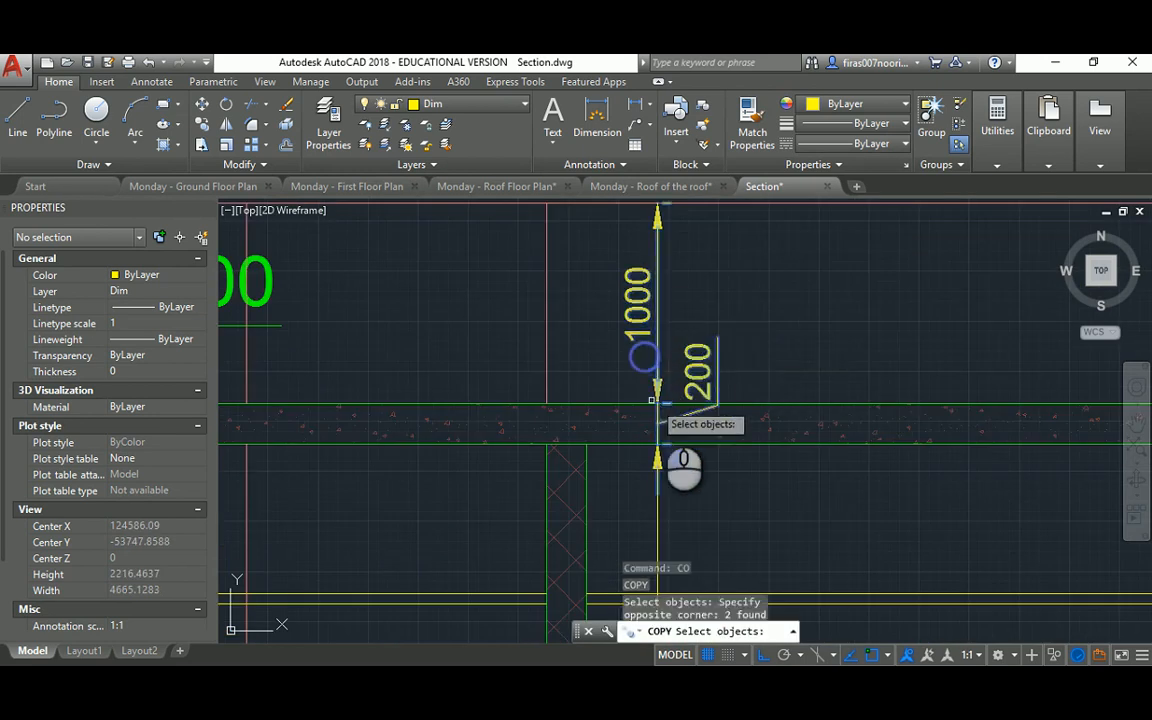
scroll(656, 403, "down", 3)
left_click(684, 459)
left_click(656, 459)
middle_click_drag(670, 497, 663, 326)
left_click(657, 448)
left_click(681, 370)
left_click(669, 367)
middle_click_drag(674, 411, 677, 276)
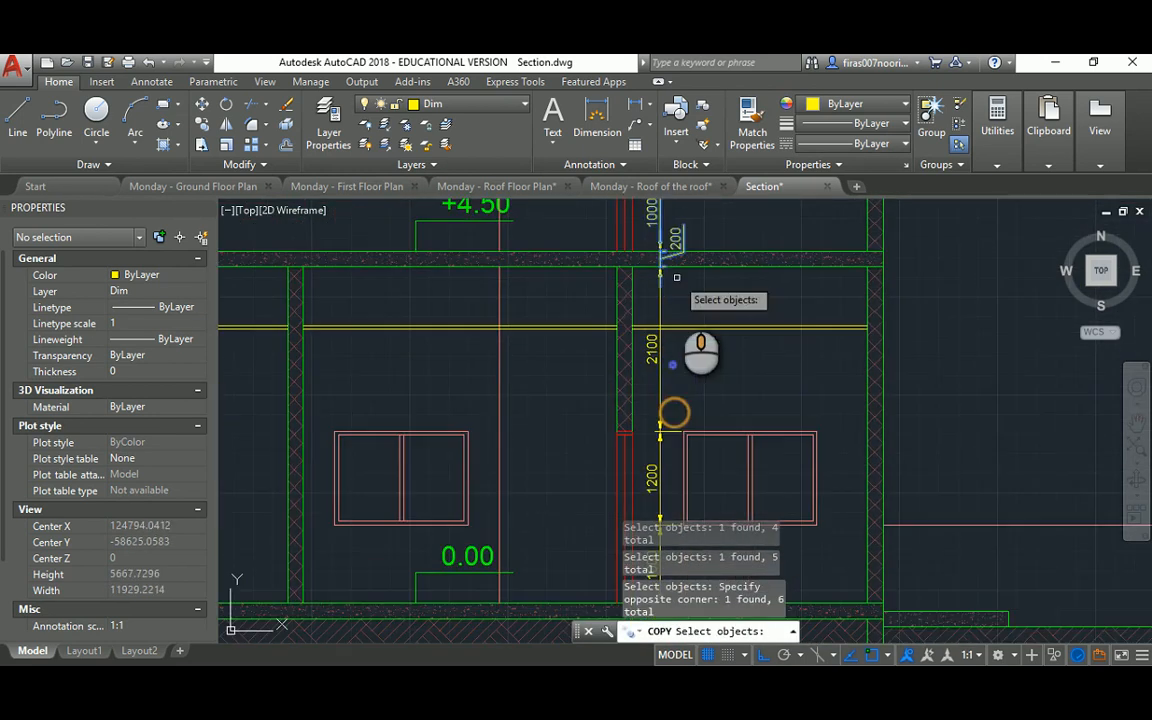
left_click(674, 298)
left_click(660, 302)
middle_click_drag(657, 414, 674, 257)
left_click(672, 302)
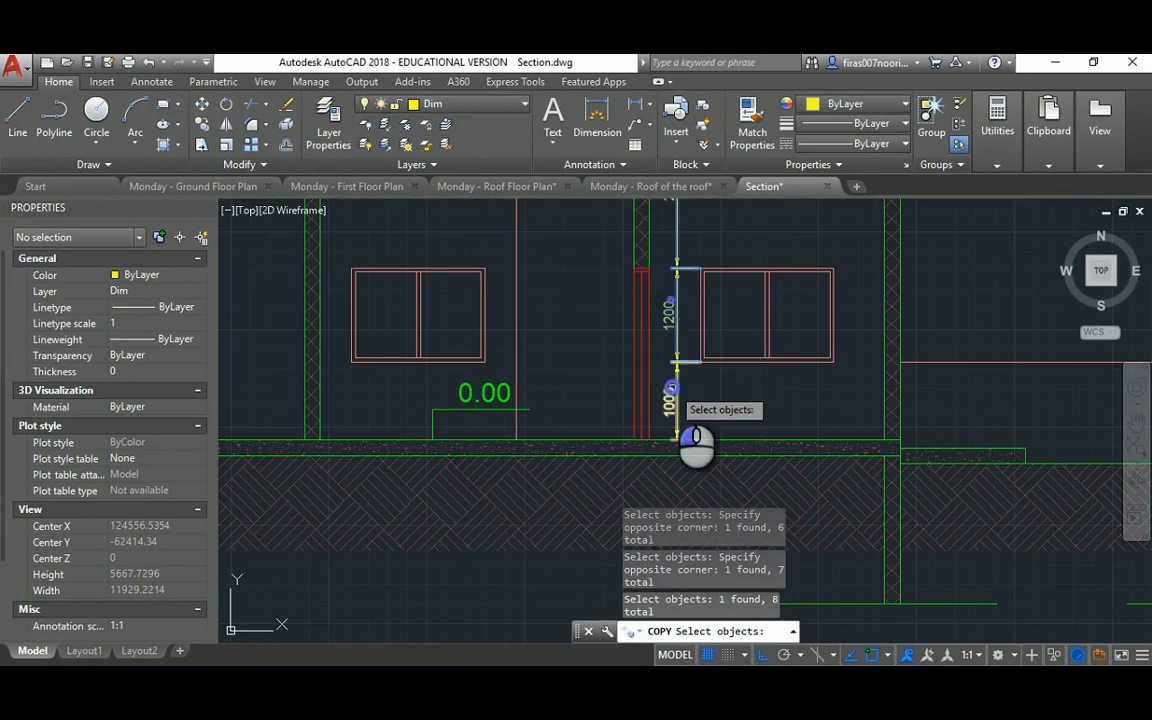
left_click(676, 387)
scroll(652, 386, "down", 4)
middle_click_drag(600, 308, 636, 324)
key("Return")
left_click(924, 300)
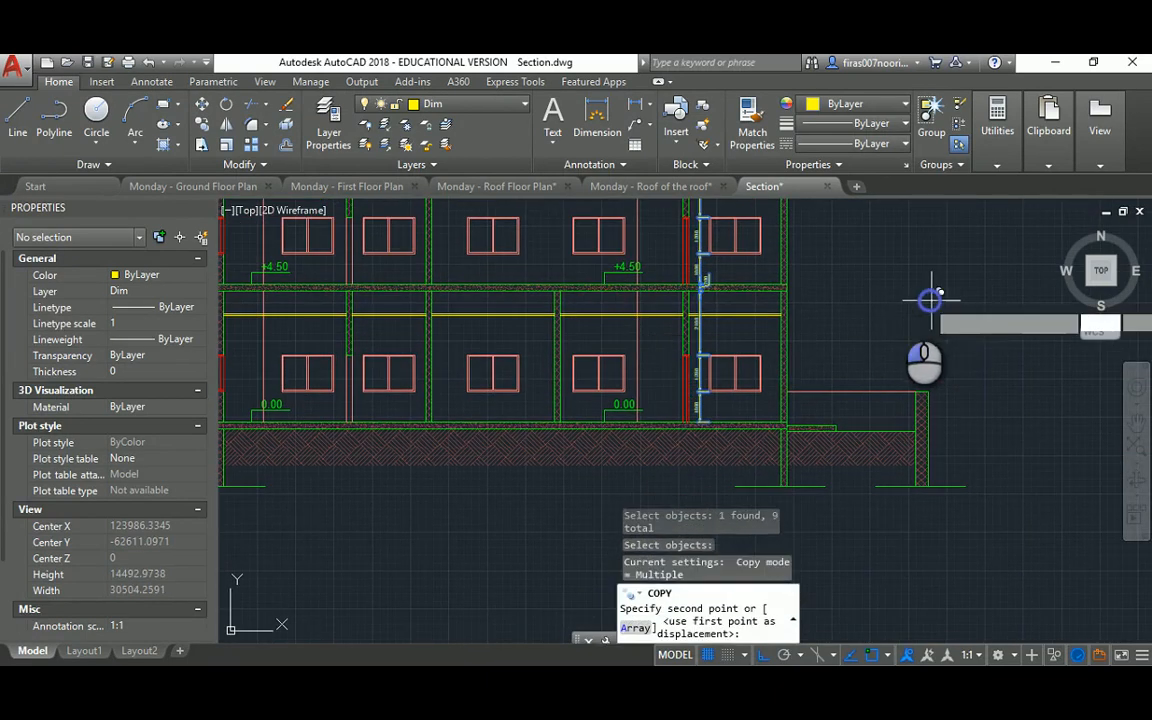
scroll(750, 295, "up", 2)
middle_click_drag(600, 300, 855, 305)
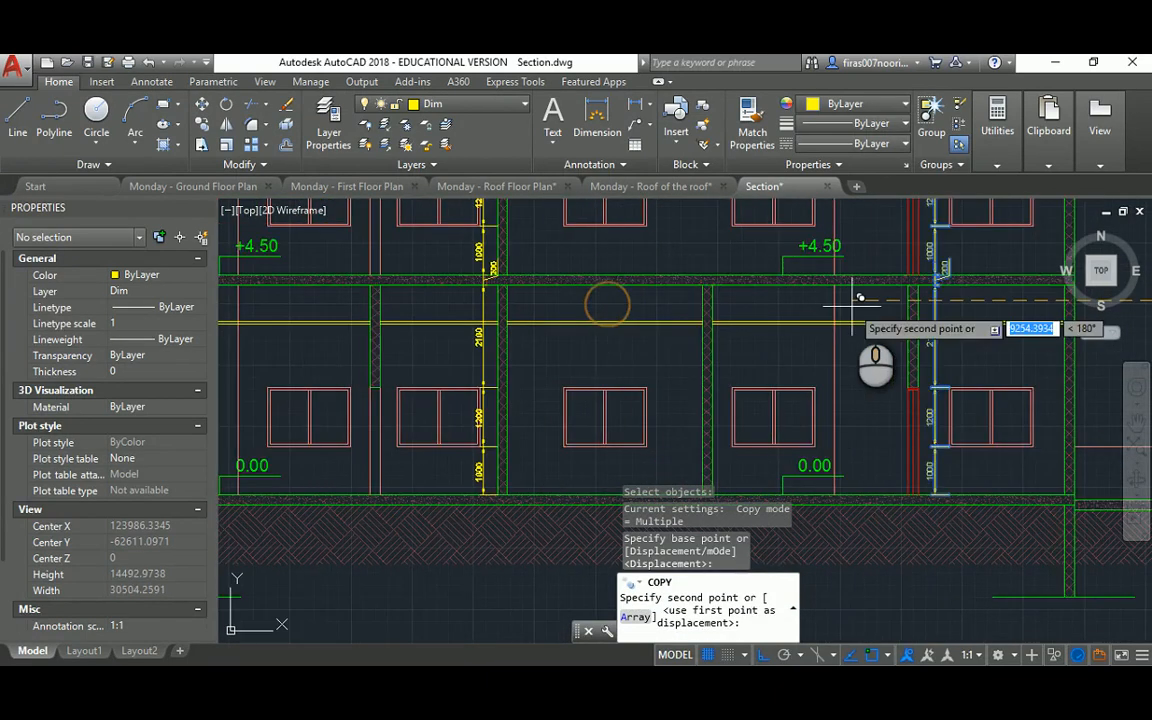
scroll(855, 304, "down", 2)
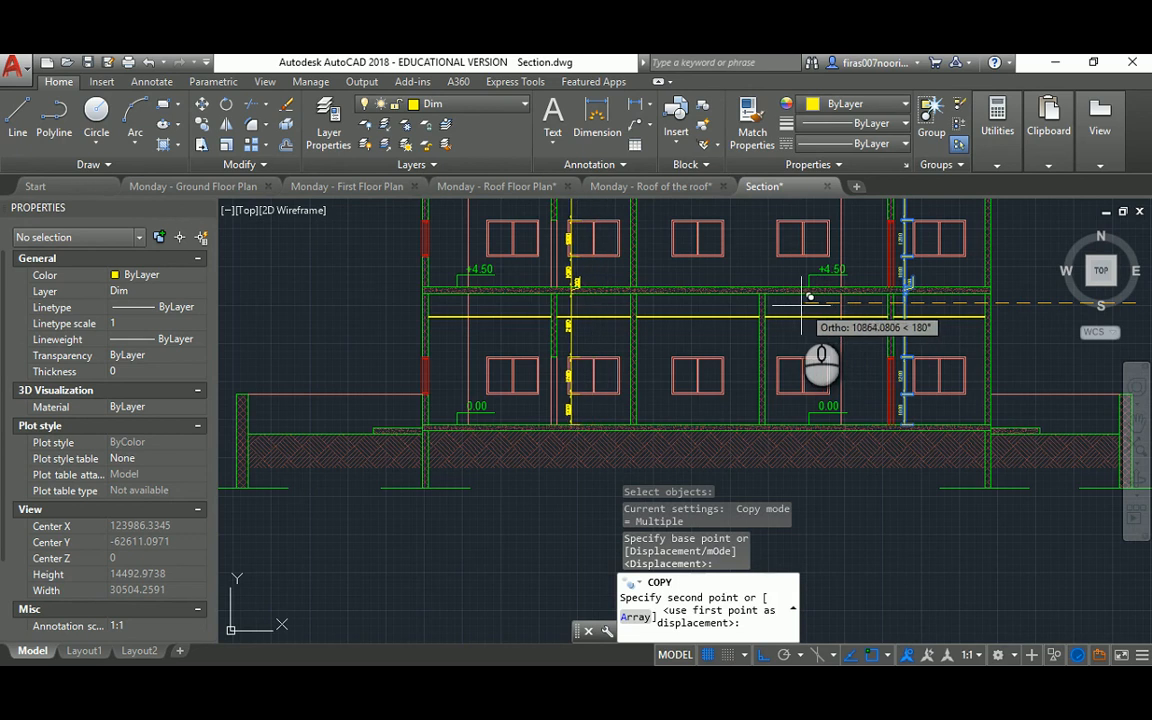
left_click(886, 296)
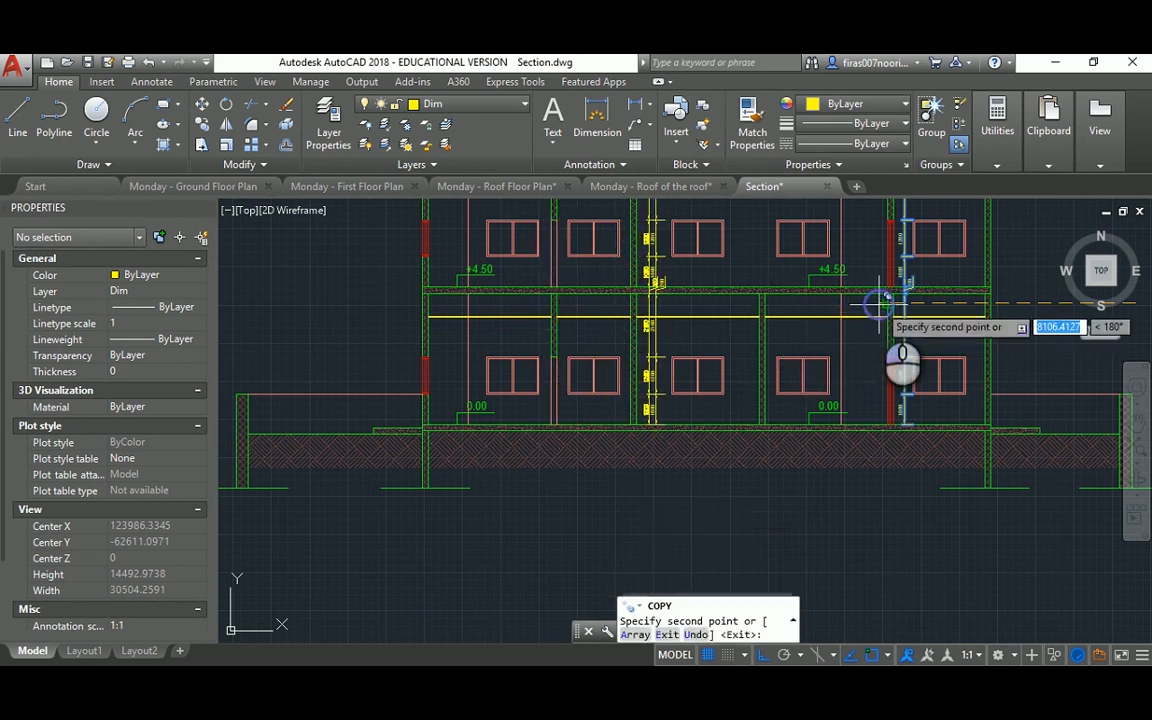
key("Escape")
key("Escape")
Step: Copy the middle room's vertical dimension chain, without its 1000 window-sill dimensions, horizontally to just beside the red interior doors
middle_click_drag(717, 283, 740, 326)
type("co")
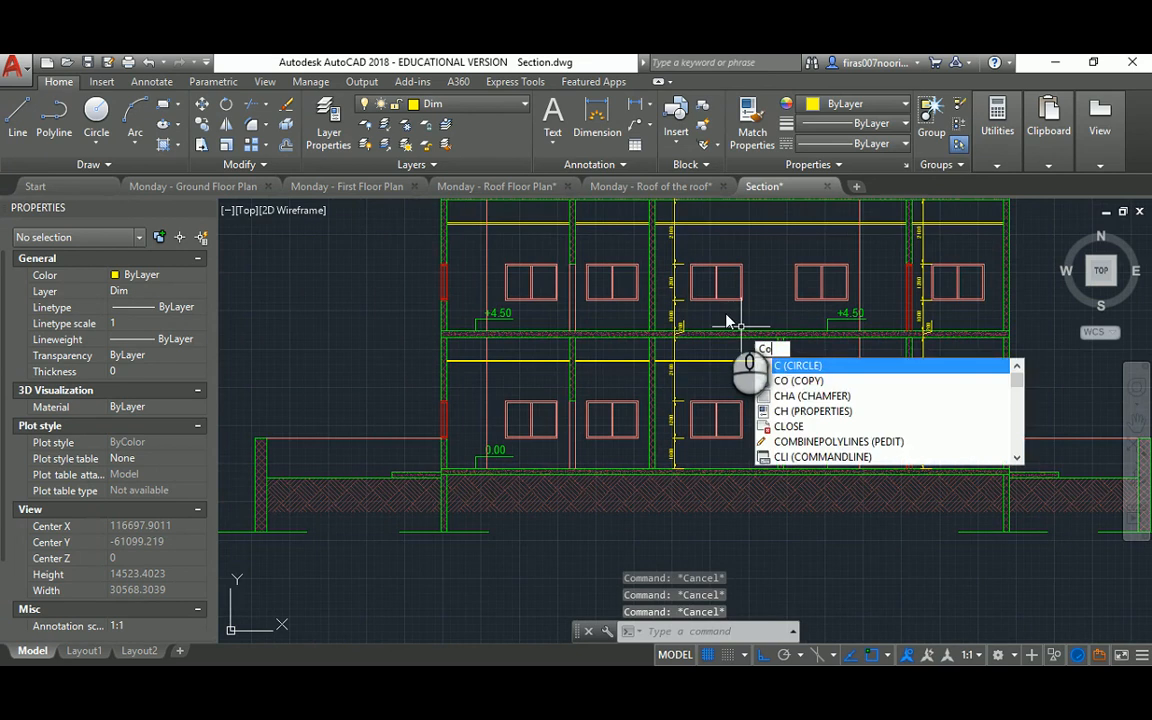
key("Return")
scroll(687, 347, "up", 3)
left_click(689, 260)
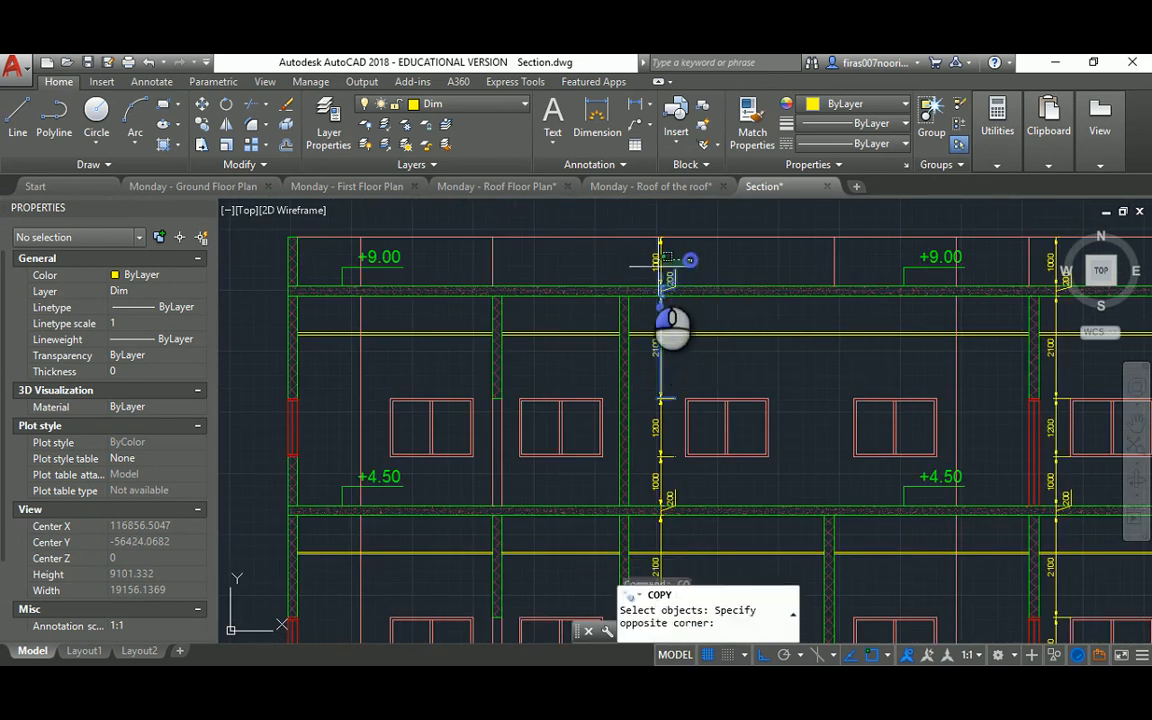
left_click(649, 264)
middle_click_drag(673, 370, 677, 293)
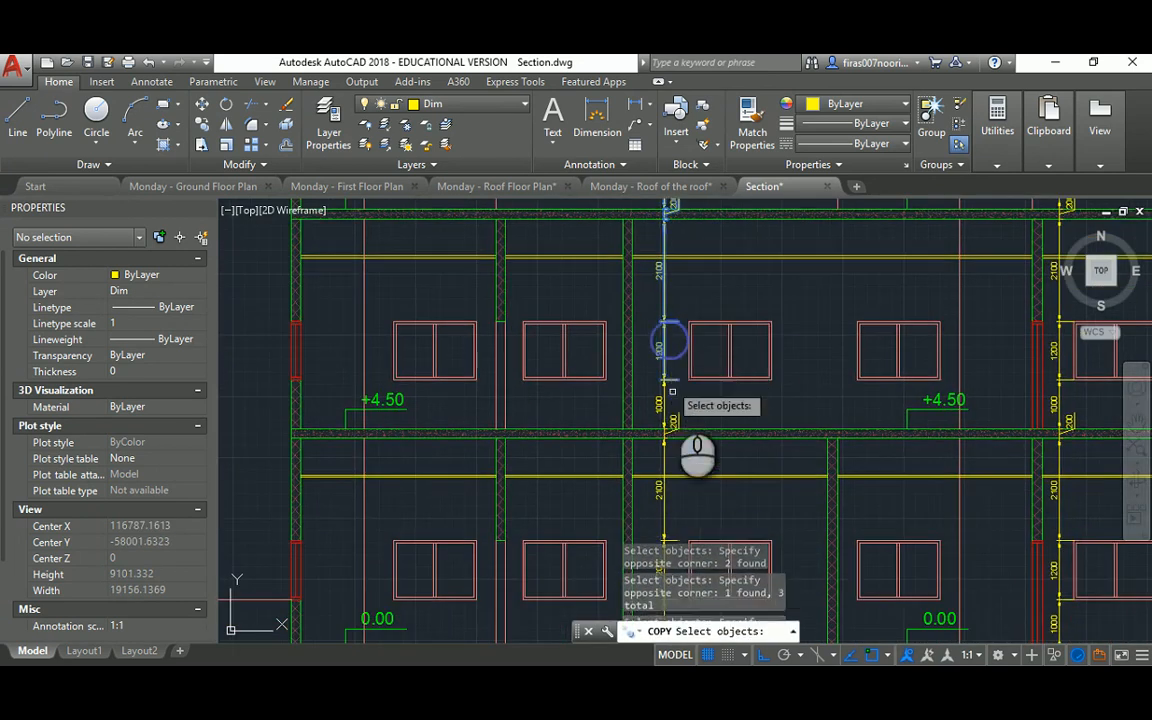
middle_click_drag(667, 379, 672, 290)
scroll(667, 294, "up", 2)
left_click(662, 352)
left_click(652, 348)
scroll(668, 330, "down", 3)
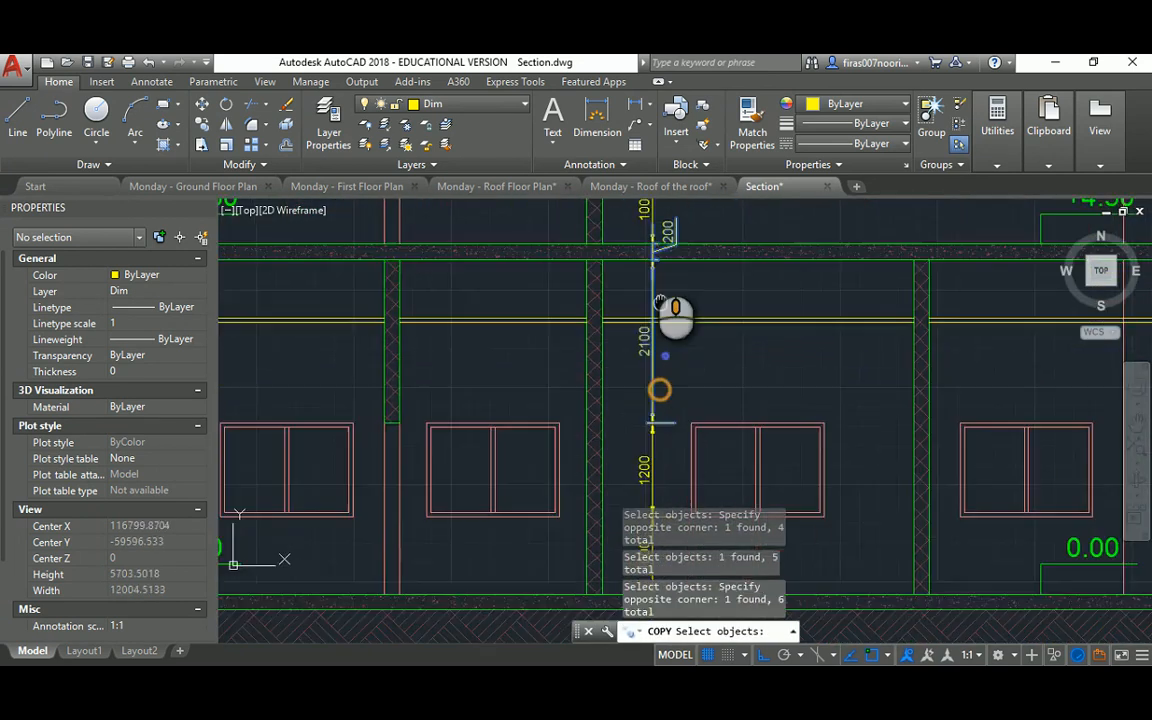
left_click(656, 386)
left_click(638, 378)
scroll(752, 395, "down", 2)
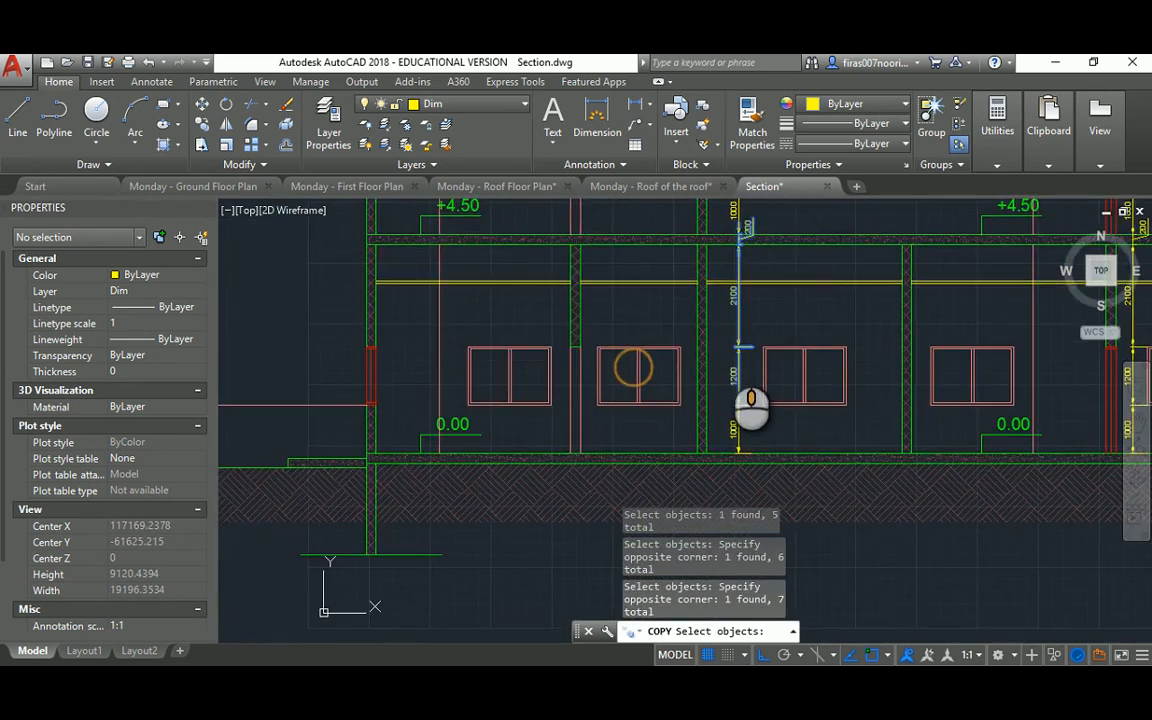
middle_click_drag(851, 487, 684, 468)
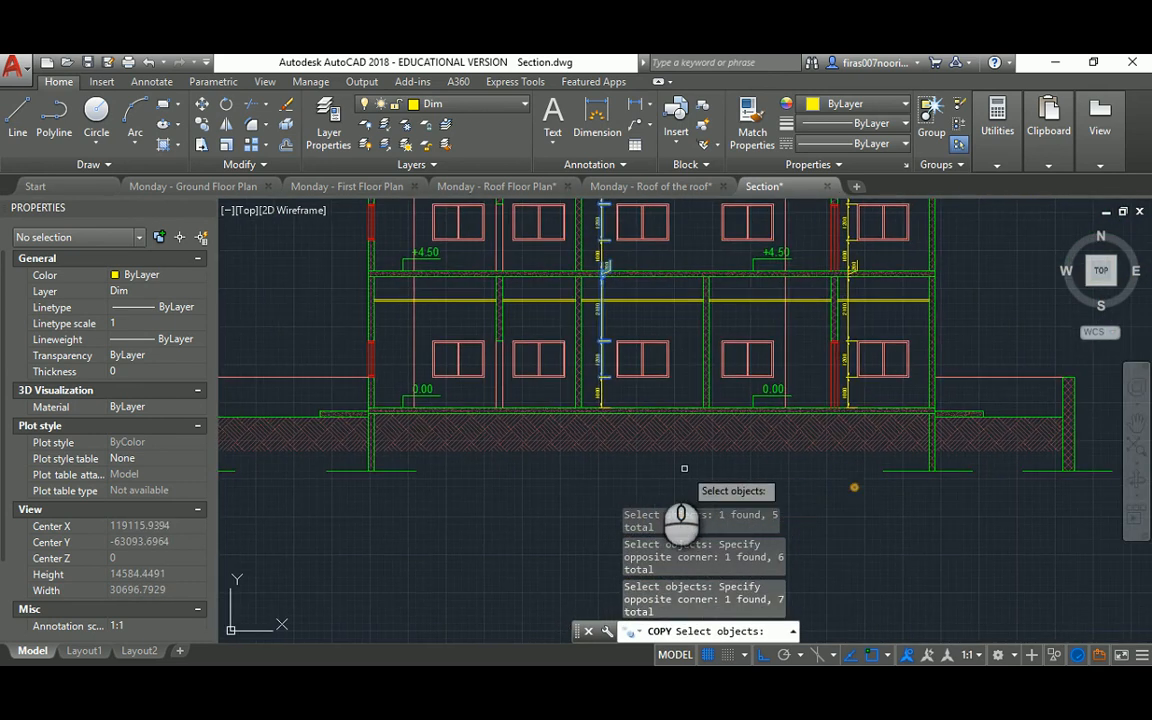
key("Return")
left_click(587, 466)
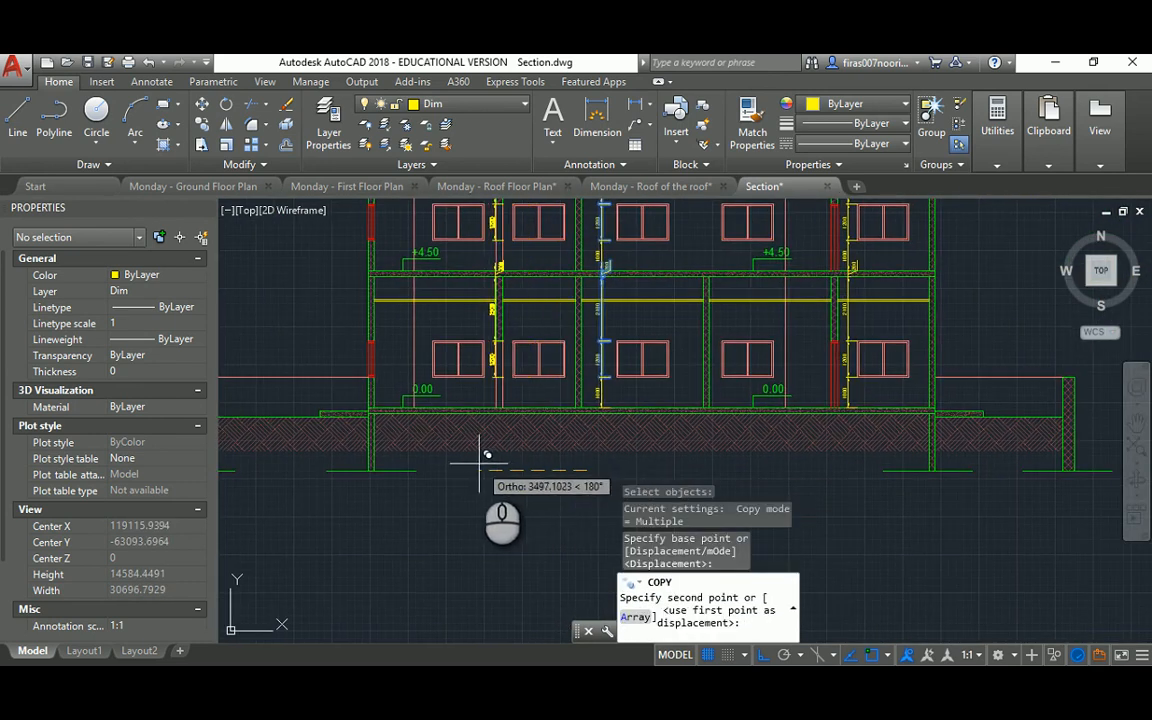
left_click(795, 465)
key("Escape")
key("Escape")
key("Escape")
Step: Stretch the lower end of the copied ground-floor 1200 dimension down to the floor line to span the door's full height
scroll(828, 383, "up", 6)
left_click(806, 349)
left_click(790, 376)
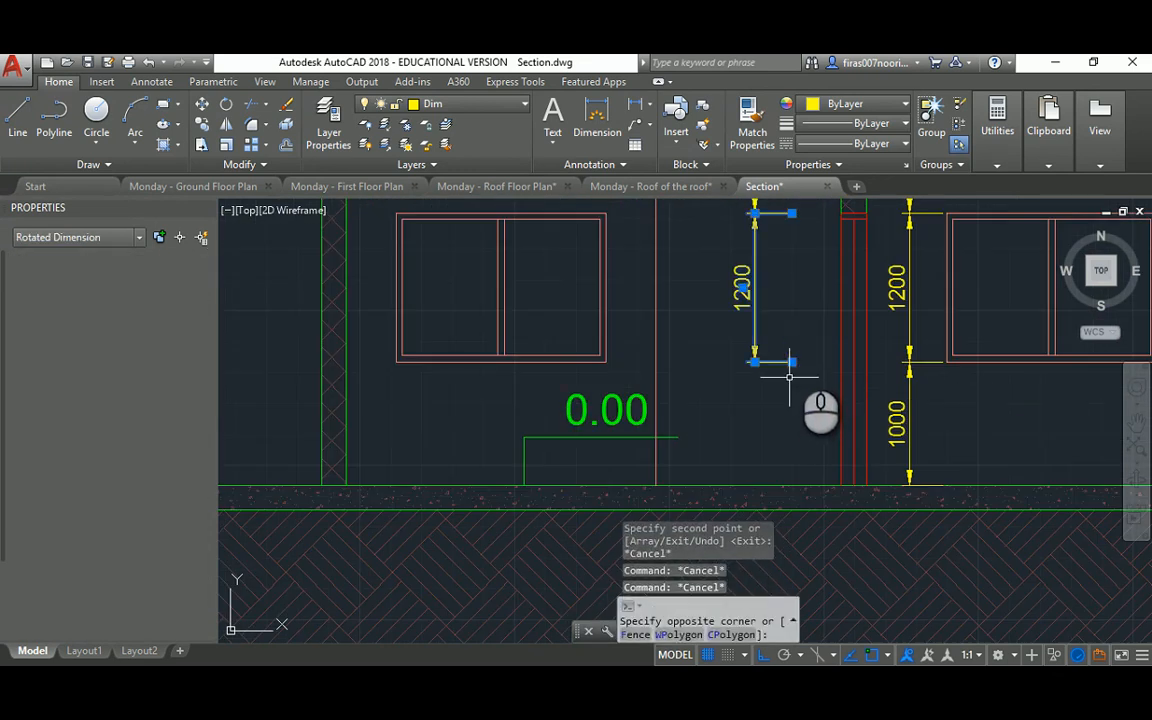
left_click(791, 361)
left_click(791, 486)
key("Escape")
key("Escape")
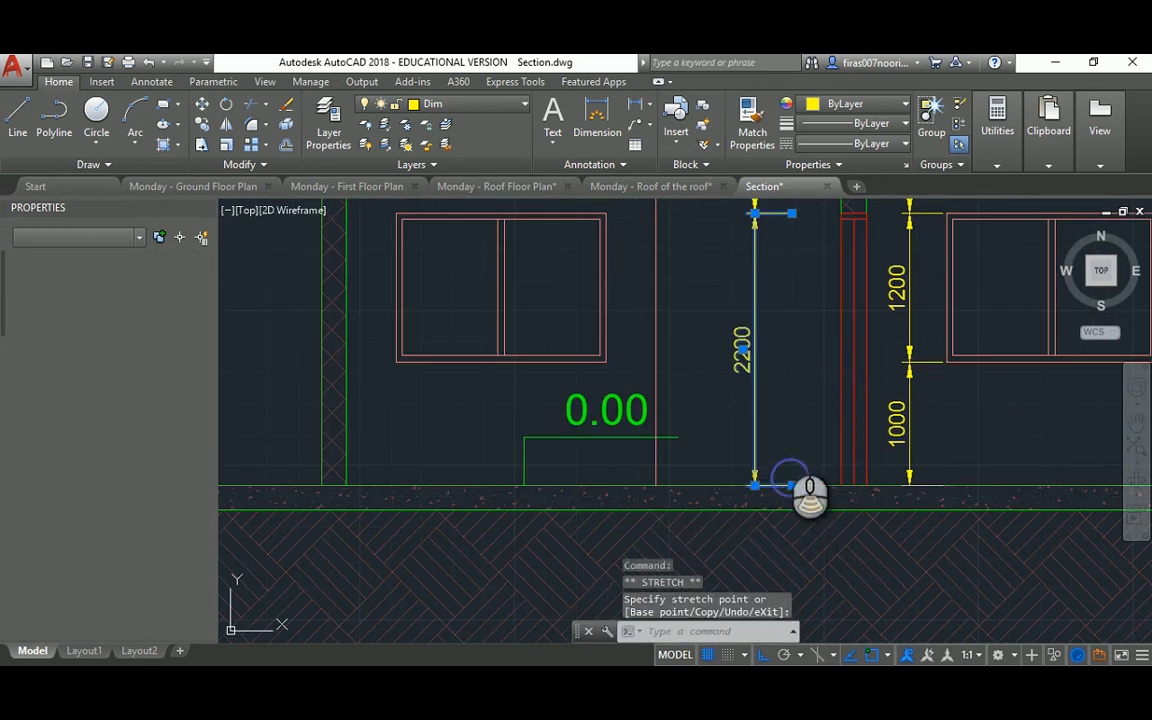
Step: Stretch the lower end of the copied upper-floor 1200 dimension beside the red door down to the top of the floor slab
scroll(765, 330, "down", 5)
middle_click_drag(755, 330, 750, 396)
left_click(757, 382)
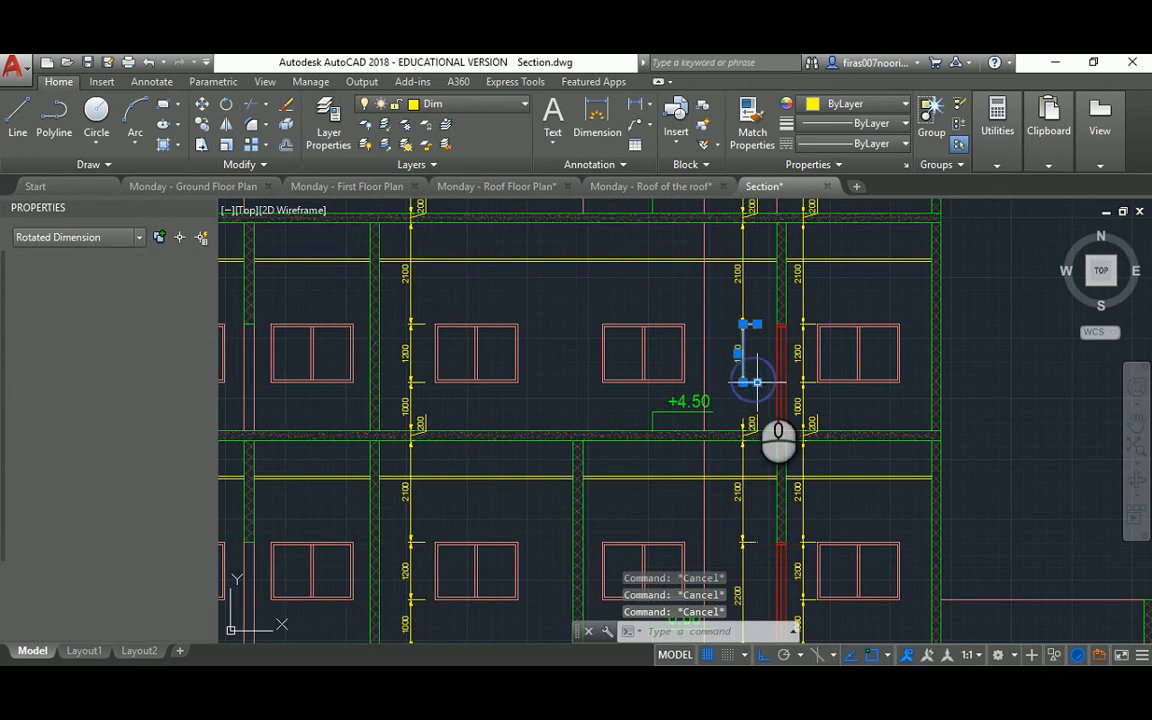
left_click(761, 404)
scroll(765, 420, "up", 5)
key("Escape")
left_click(748, 326)
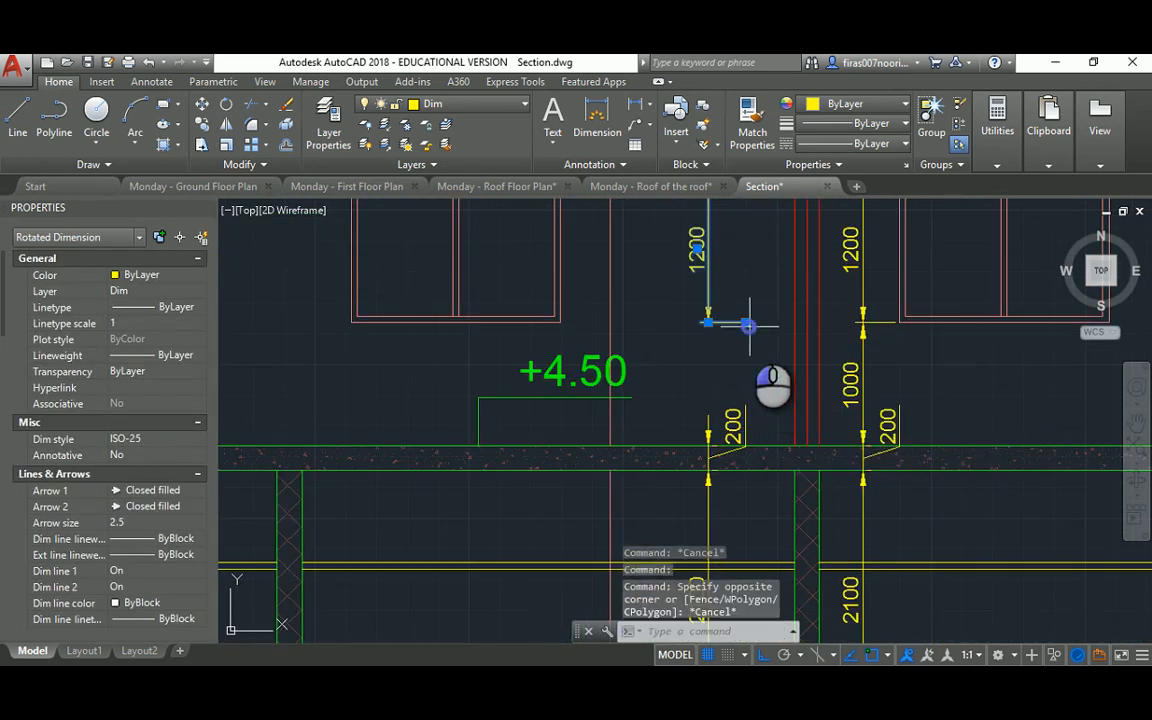
key("Escape")
left_click(745, 323)
left_click(760, 440)
key("Escape")
key("Escape")
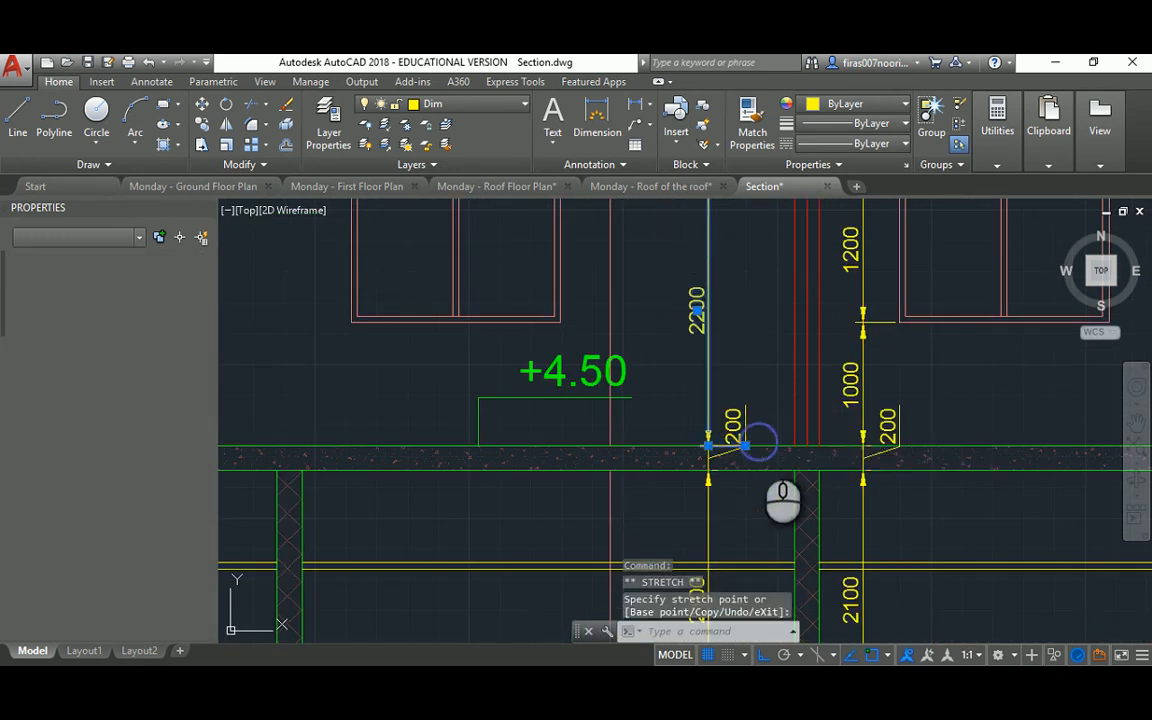
Step: Copy the full door-height dimension chain beside the red doors horizontally about 4067 units back into the large middle room
scroll(722, 395, "down", 5)
middle_click_drag(697, 333, 754, 328)
key("Escape")
type("c")
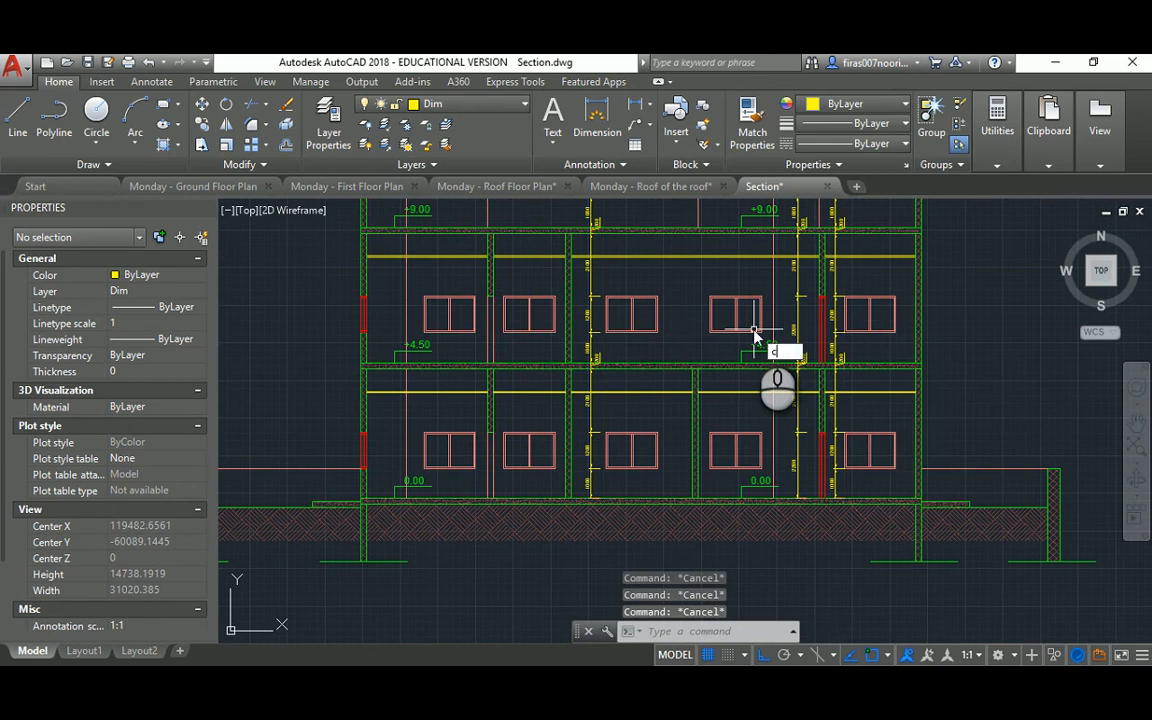
type("t o")
key("Return")
left_click(805, 288)
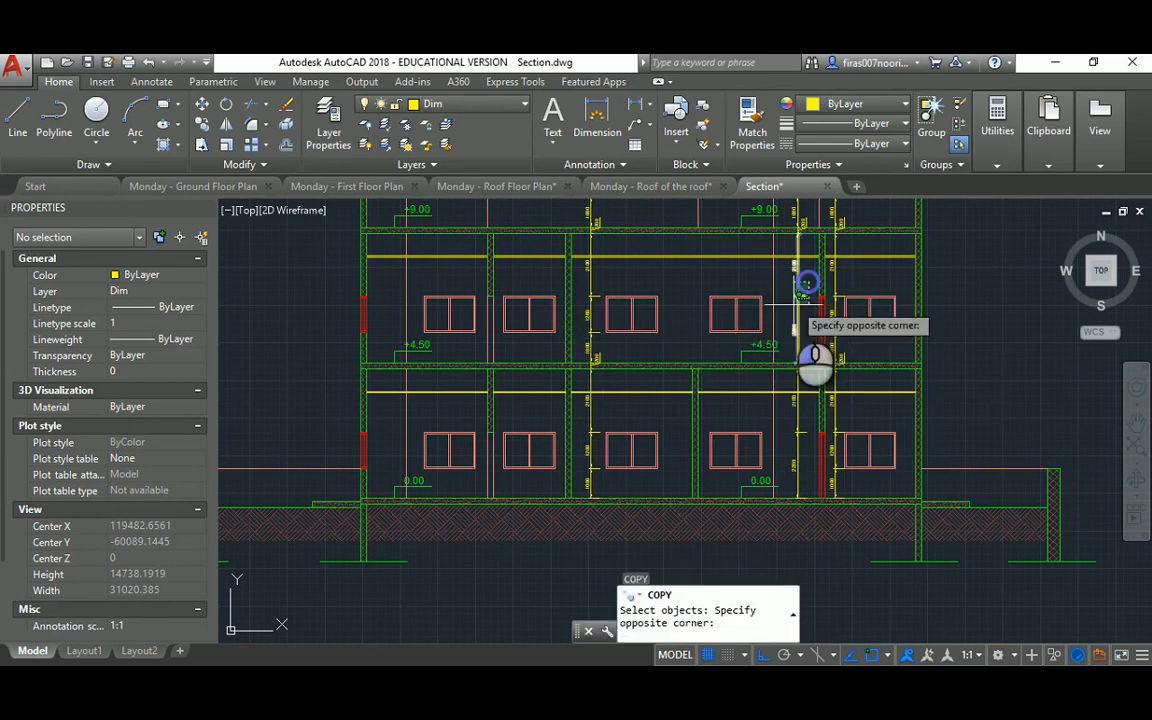
middle_click_drag(795, 306, 787, 356)
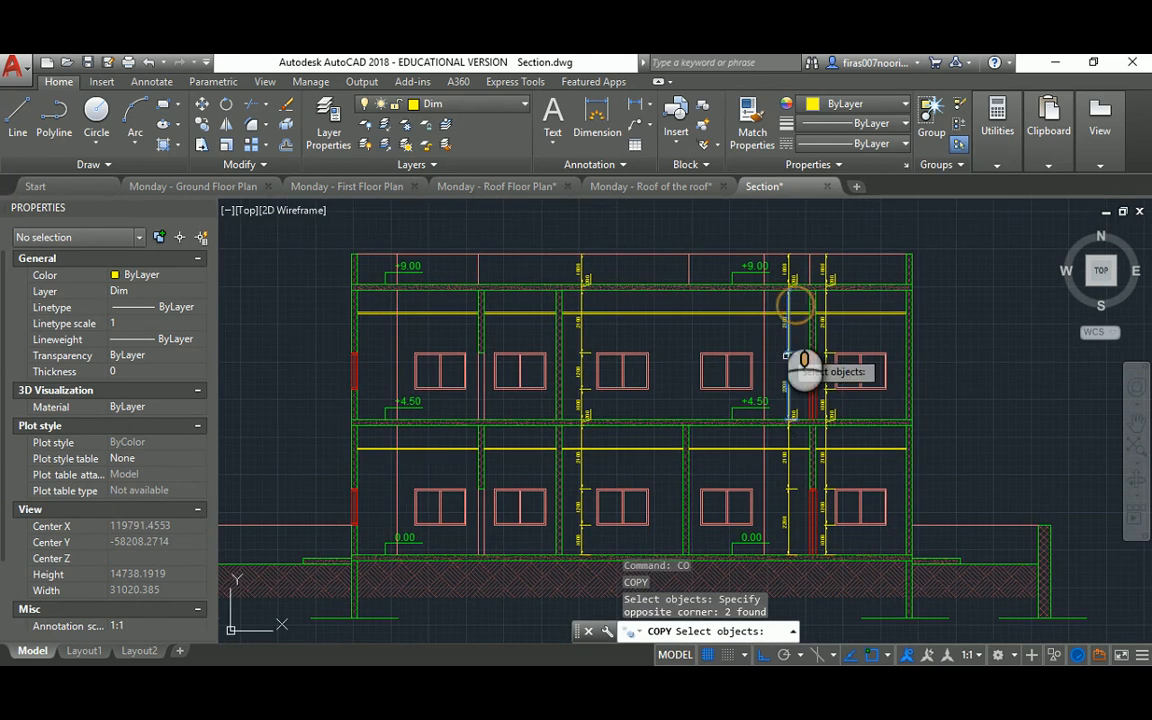
left_click(787, 266)
left_click(793, 420)
scroll(790, 420, "up", 2)
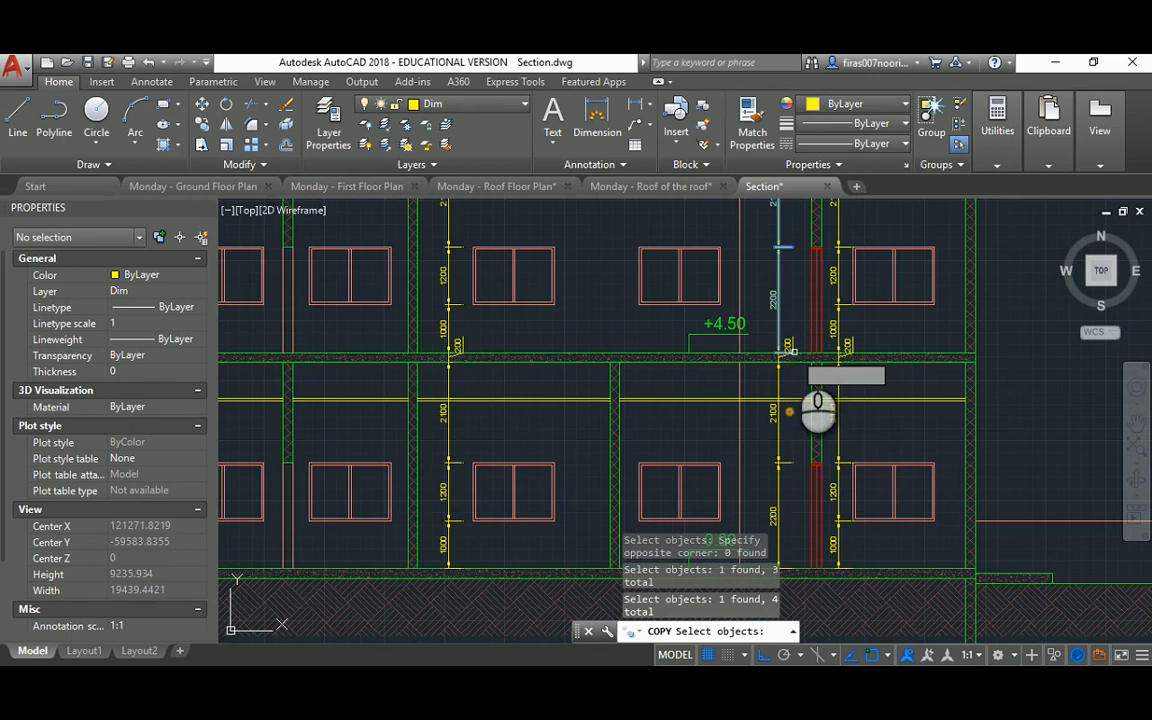
left_click(781, 396)
middle_click_drag(777, 408, 760, 381)
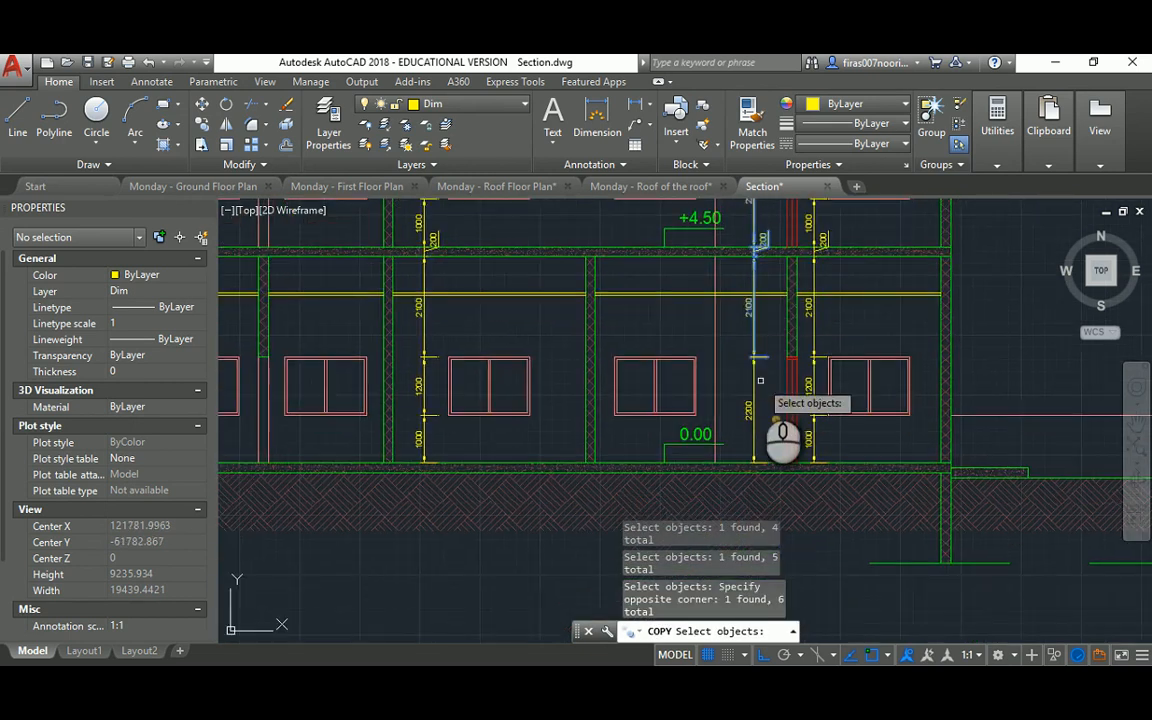
scroll(843, 334, "down", 3)
key("Return")
left_click(960, 298)
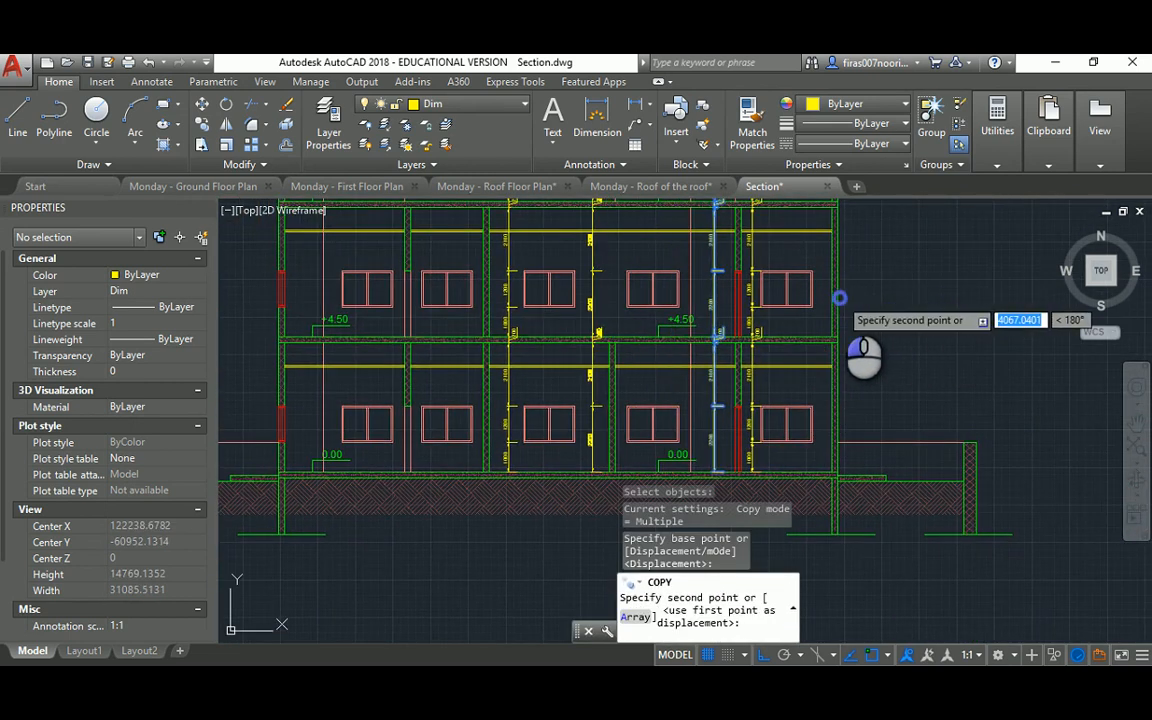
left_click(839, 298)
key("Escape")
key("Escape")
key("Escape")
key("Escape")
Step: Stretch the shared point of the copied ground-floor 2100 and 2200 dimensions up to the underside of the yellow ceiling lines
scroll(600, 409, "up", 6)
type("s")
key("Return")
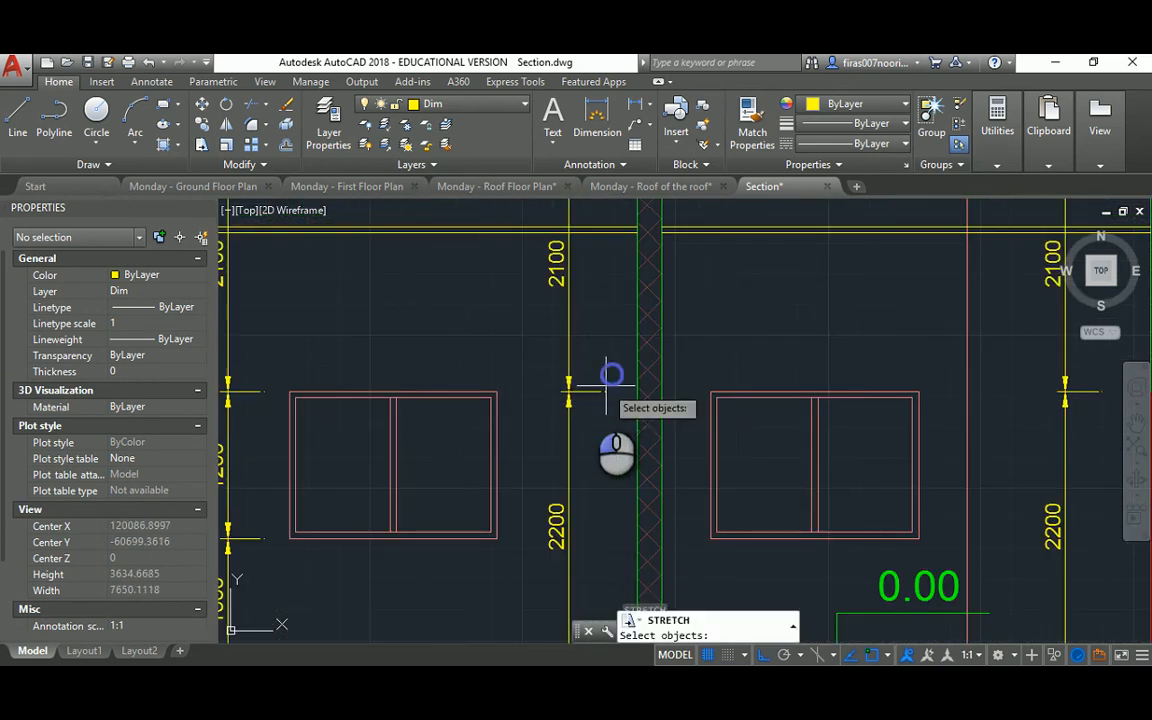
left_click(611, 376)
left_click(561, 401)
key("Return")
left_click(604, 391)
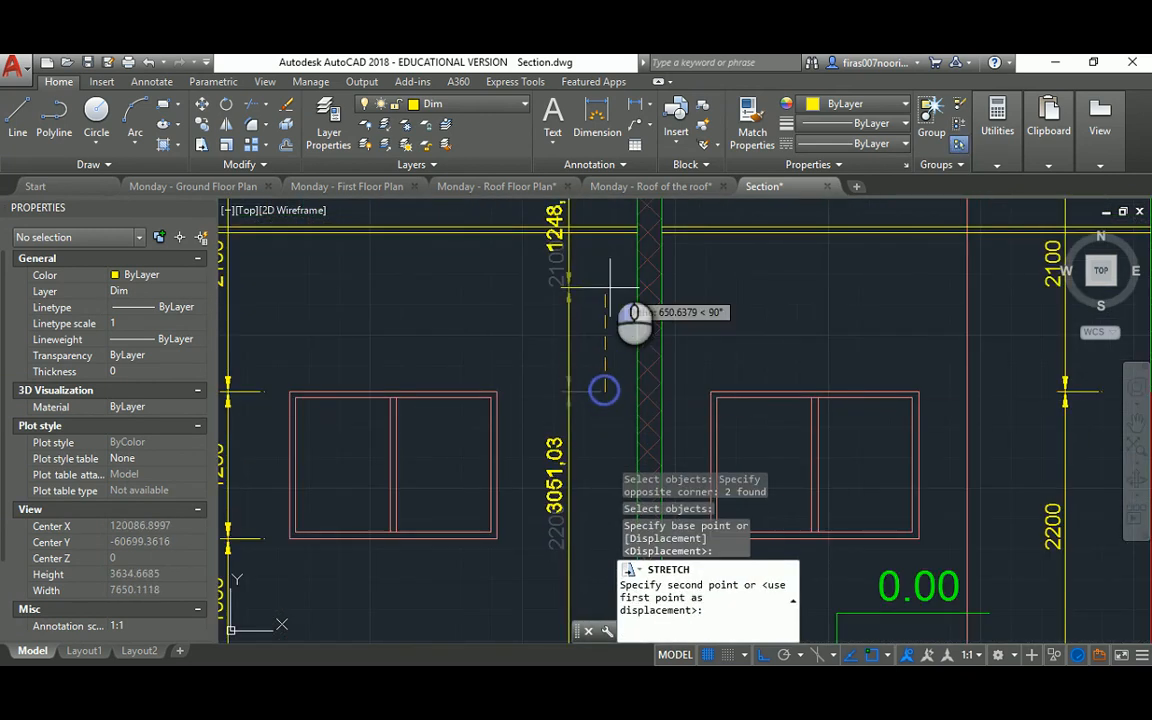
left_click(607, 240)
key("Escape")
Step: Stretch the shared point of the copied upper-floor 2100 and 2200 dimensions up to the underside of that floor's yellow ceiling lines
scroll(607, 351, "down", 5)
middle_click_drag(597, 312, 614, 373)
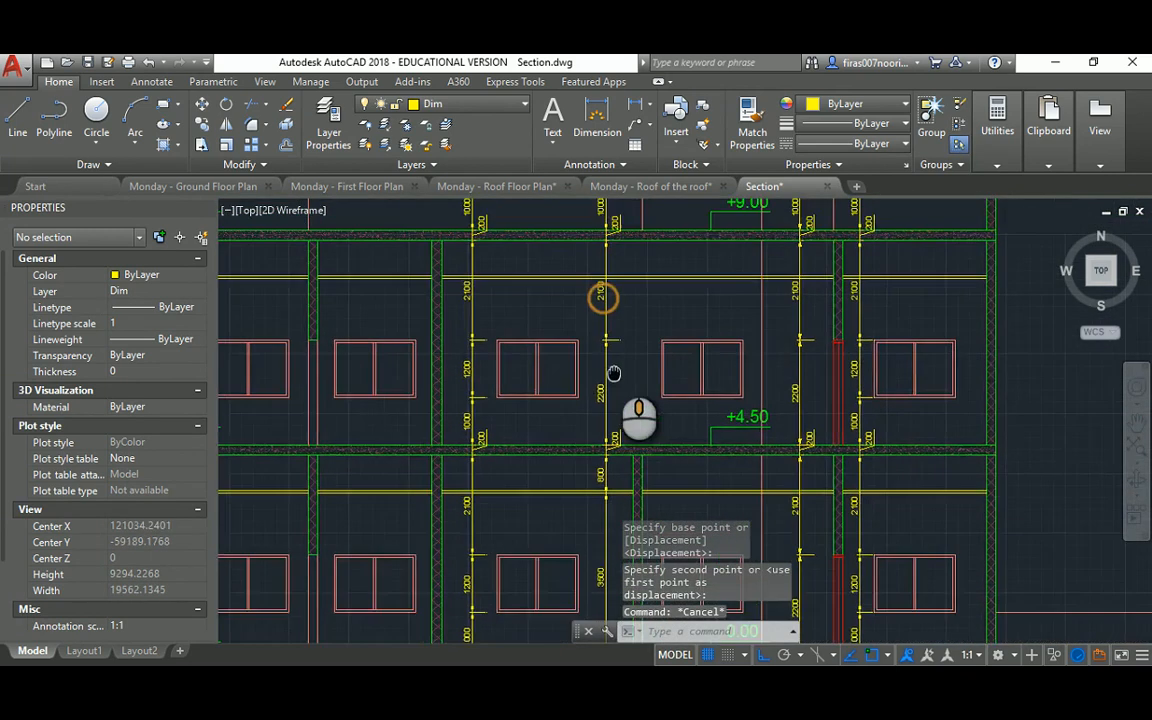
scroll(614, 373, "up", 4)
key("Escape")
type("s")
key("Return")
left_click(661, 296)
left_click(540, 340)
key("Return")
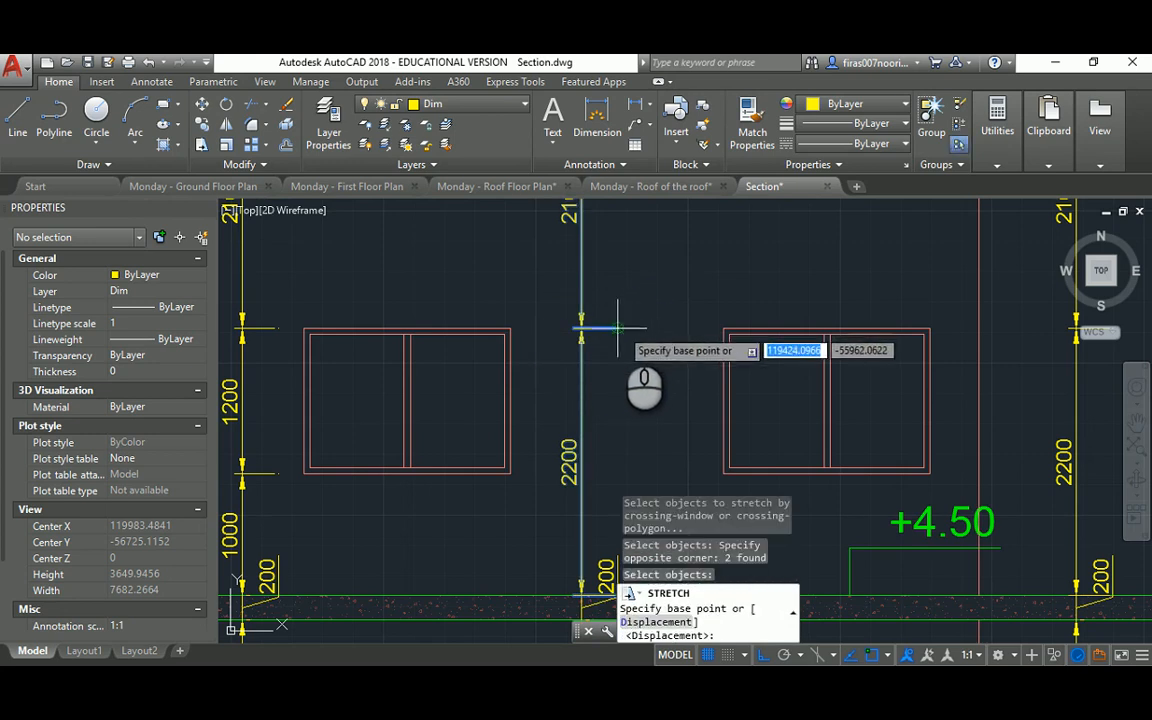
left_click(618, 328)
middle_click_drag(617, 285, 624, 428)
left_click(628, 317)
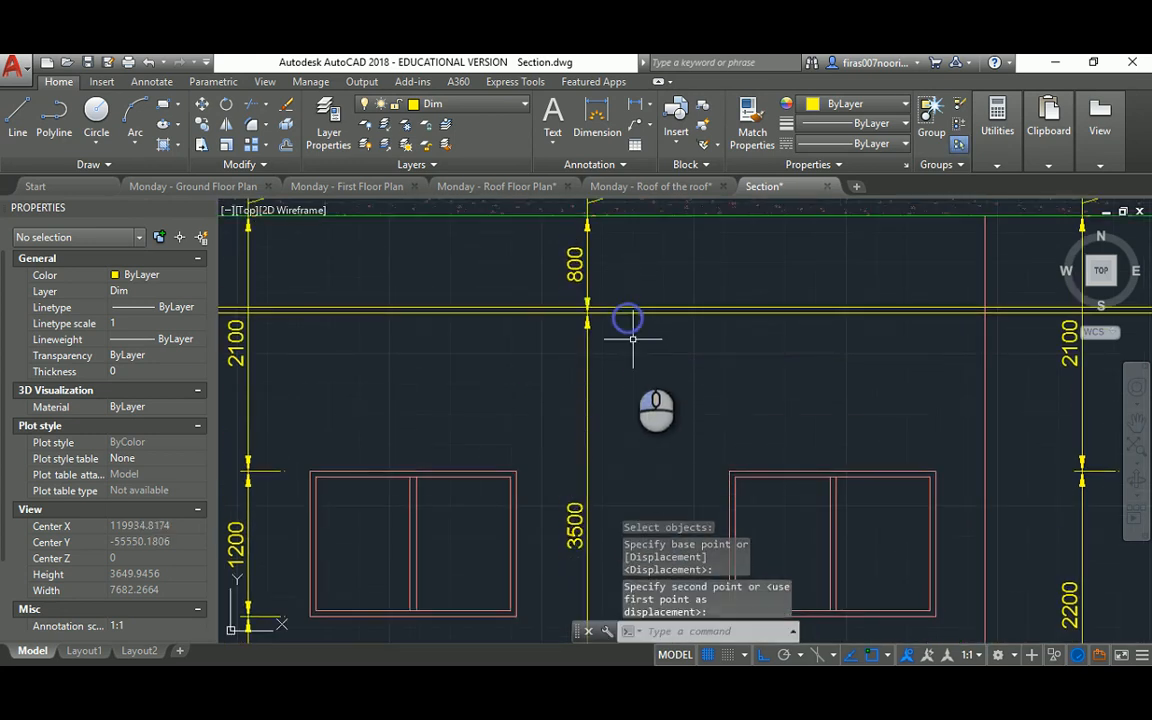
key("Escape")
key("Escape")
scroll(632, 340, "down", 4)
middle_click_drag(586, 355, 593, 360)
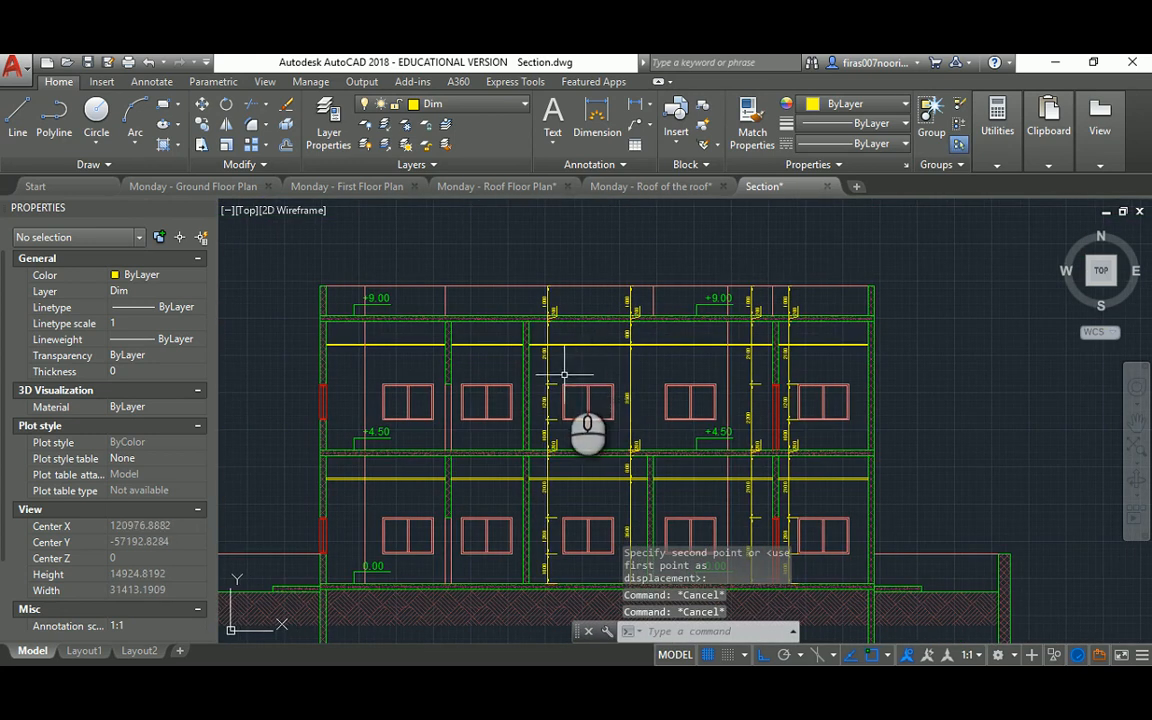
mouse_move(465, 404)
middle_mouse_down()
mouse_move(491, 404)
mouse_move(514, 365)
middle_mouse_up()
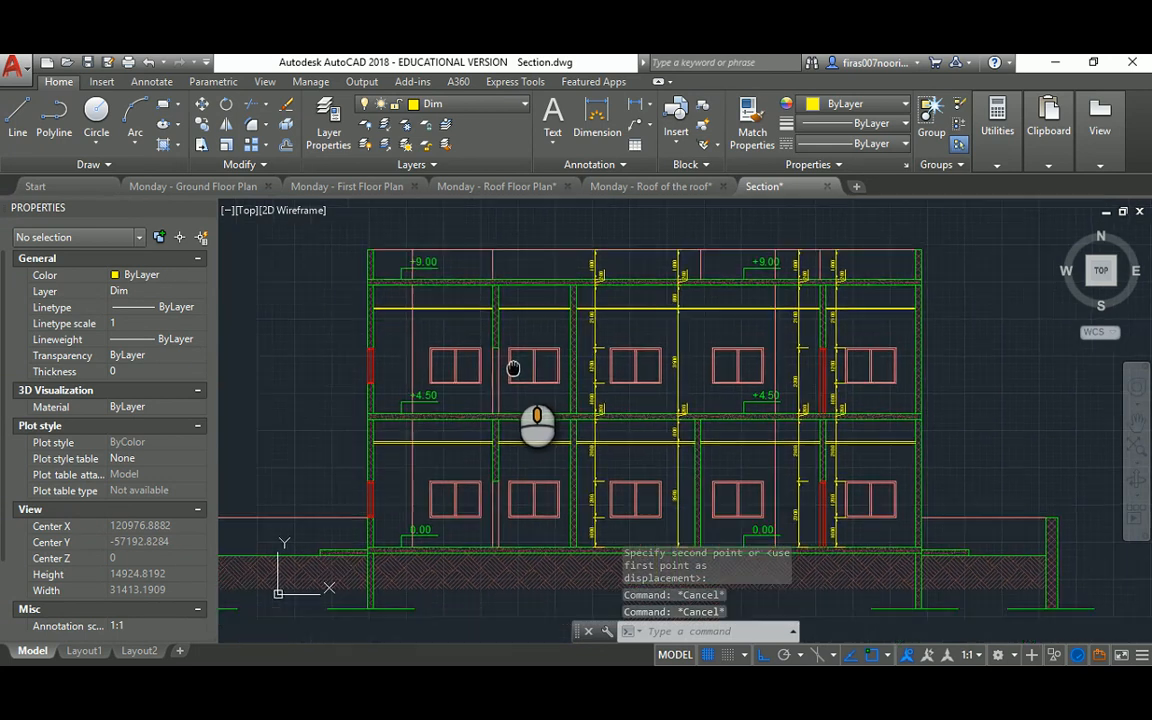
scroll(555, 380, "down", 2)
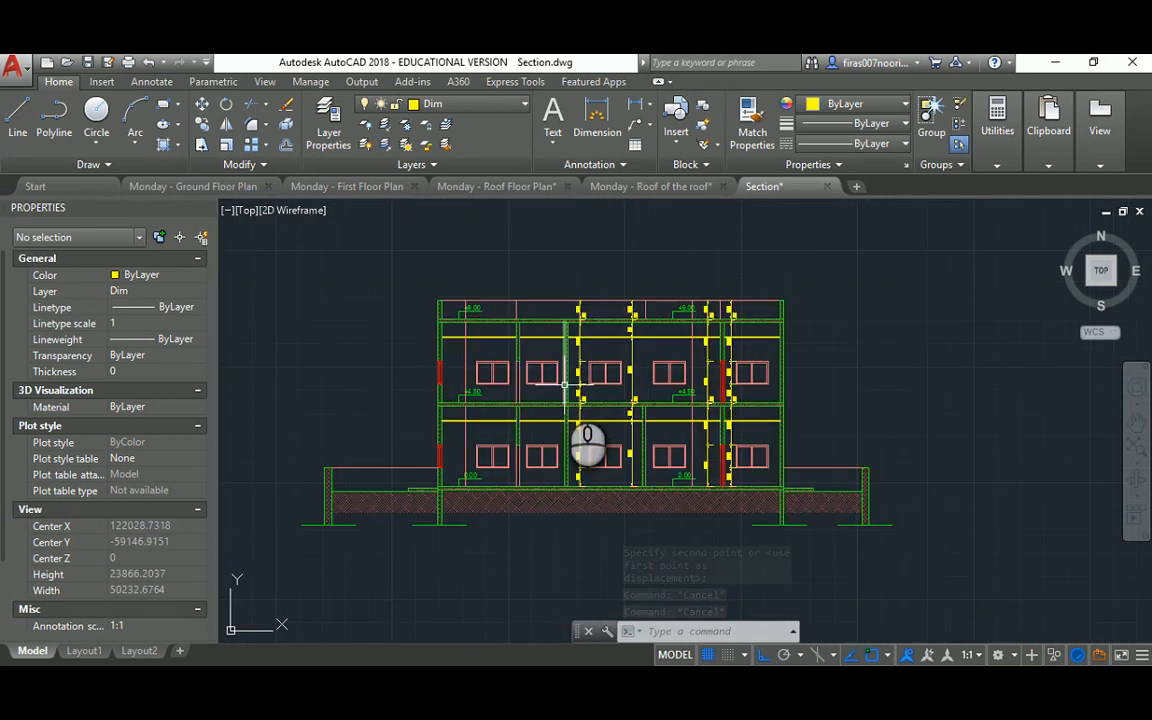
middle_click_drag(558, 384, 562, 358)
scroll(563, 356, "up", 2)
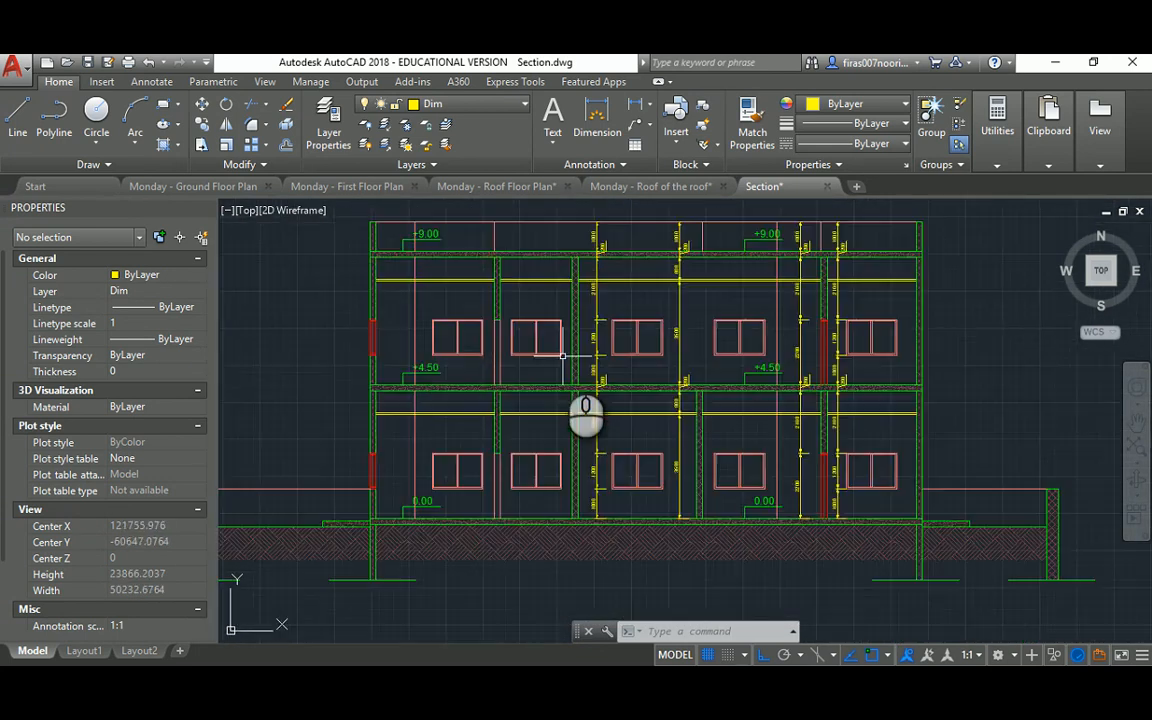
scroll(563, 356, "down", 2)
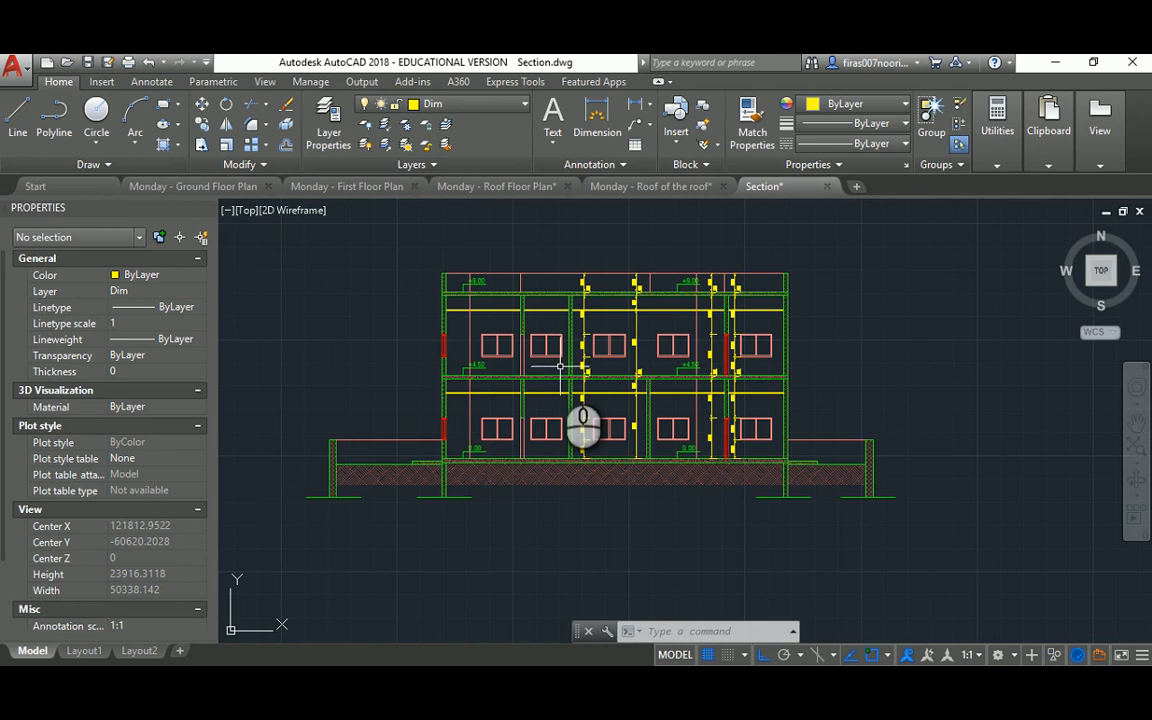